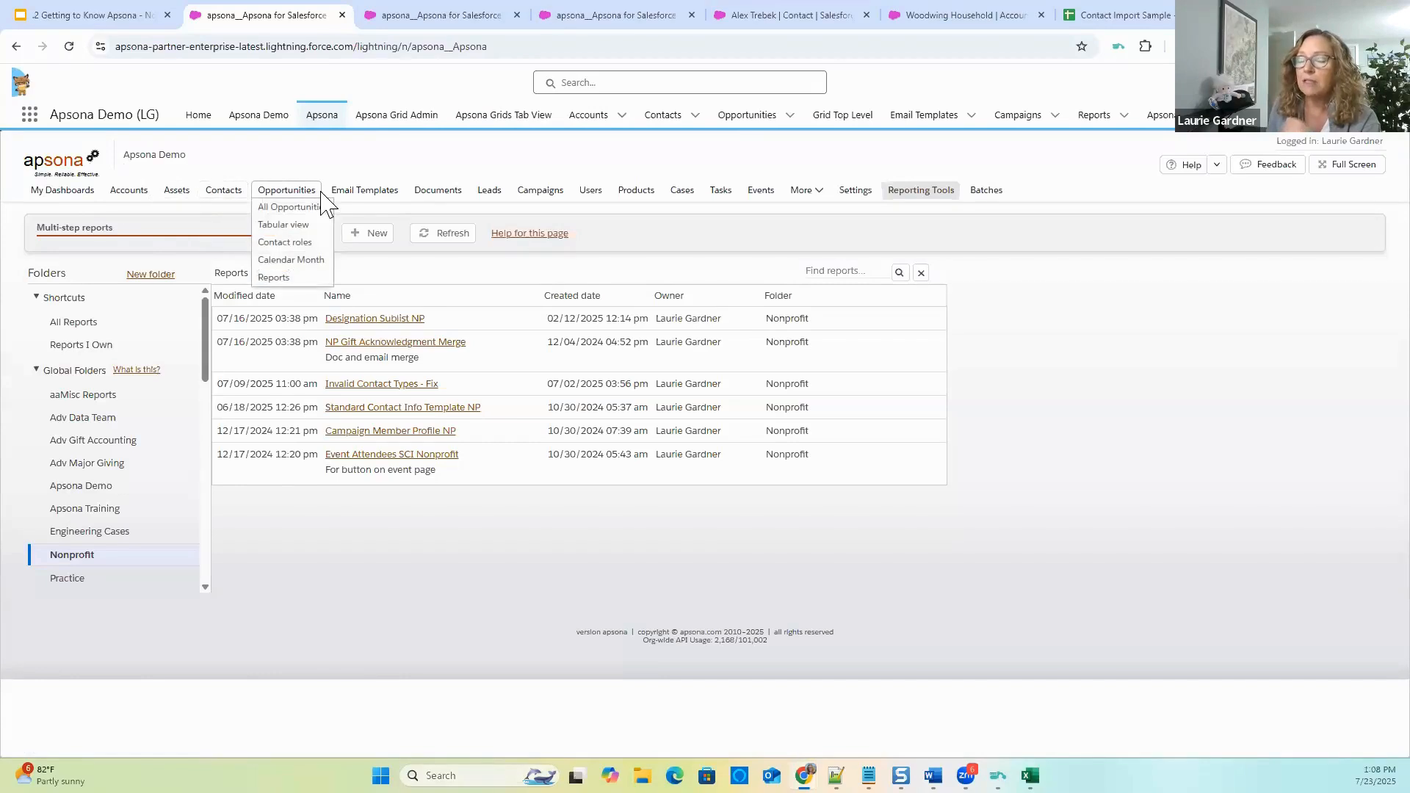
Open the tabular view of the Contacts object.
{"action": "mouse_move", "coordinate": [364, 193]}
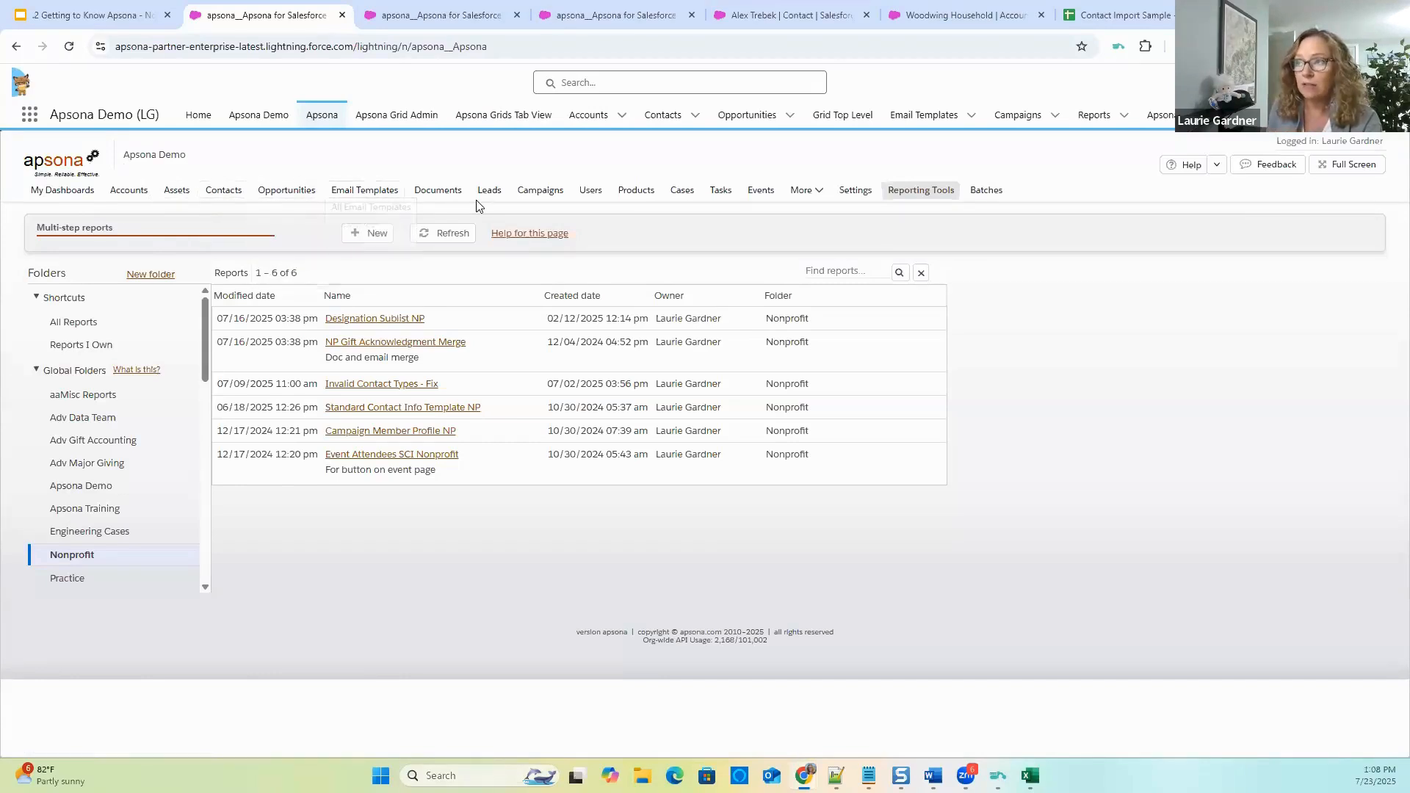
{"action": "mouse_move", "coordinate": [578, 200]}
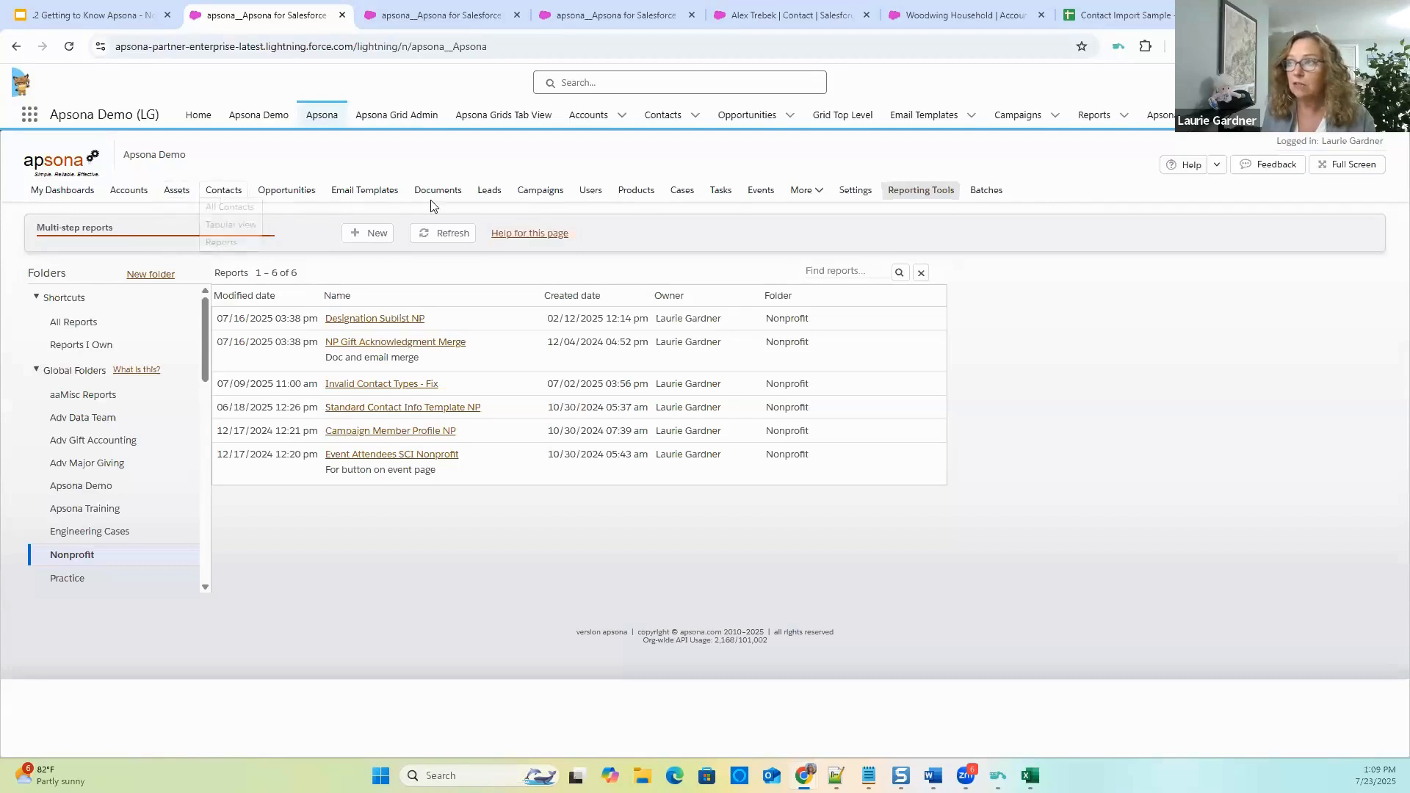
{"action": "mouse_move", "coordinate": [908, 197]}
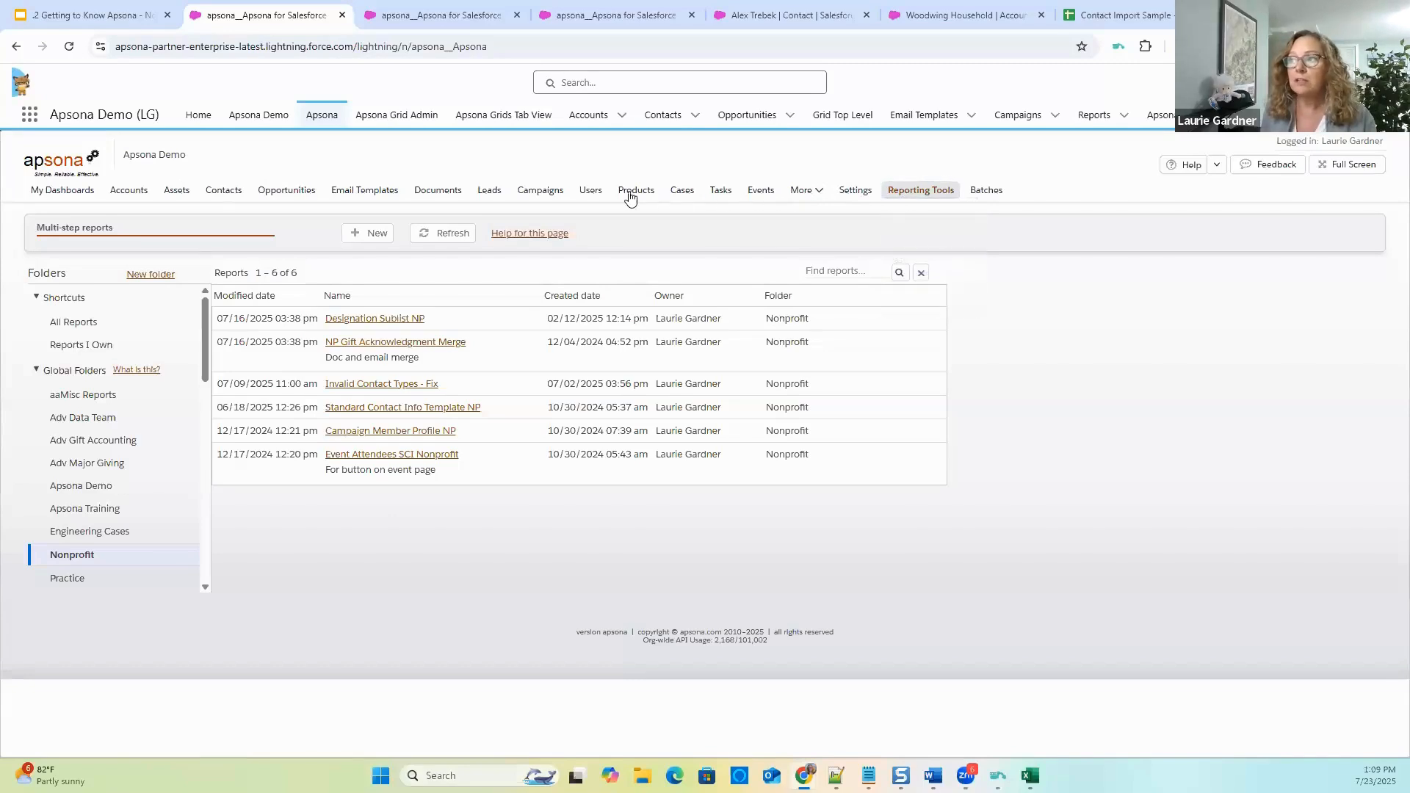
{"action": "mouse_move", "coordinate": [224, 194]}
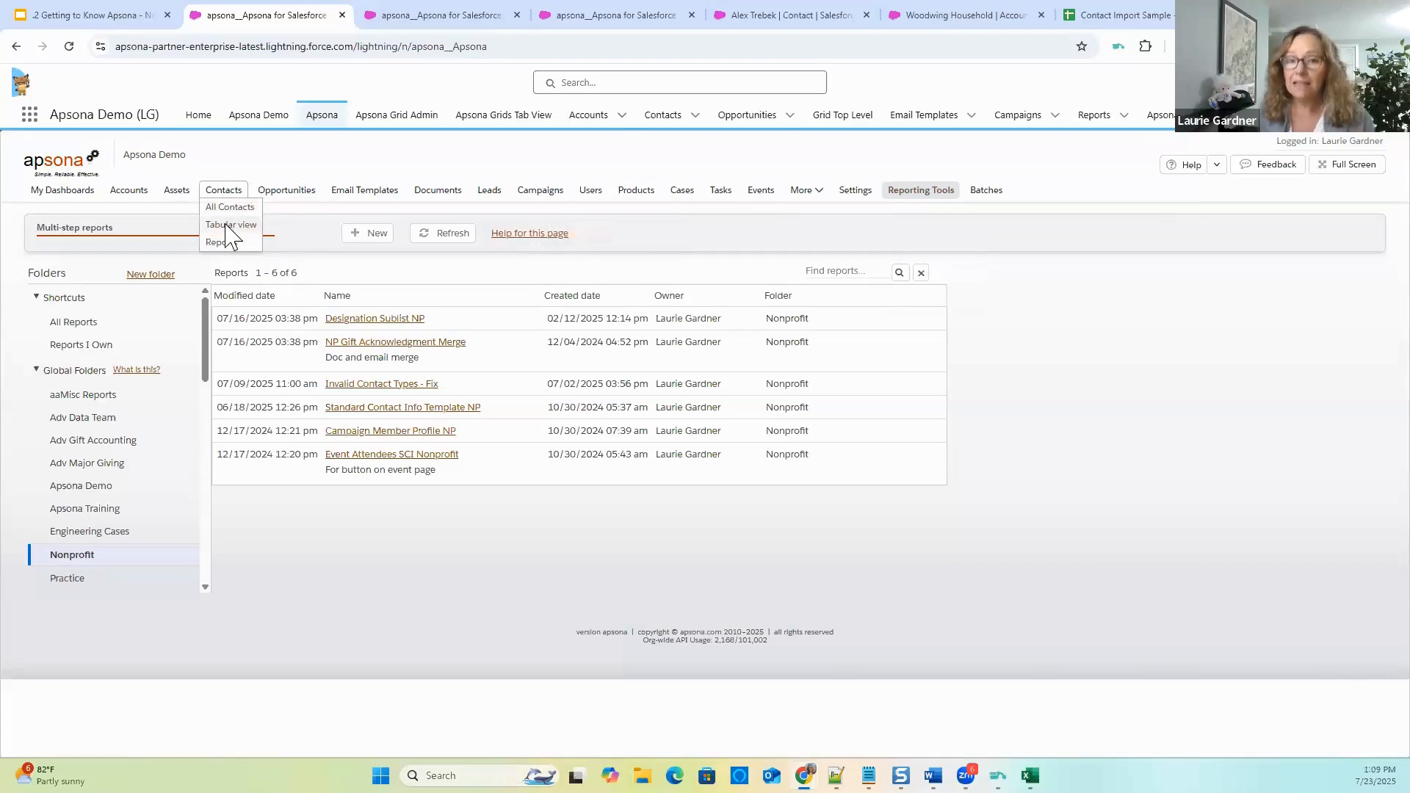
{"action": "left_click", "coordinate": [227, 225]}
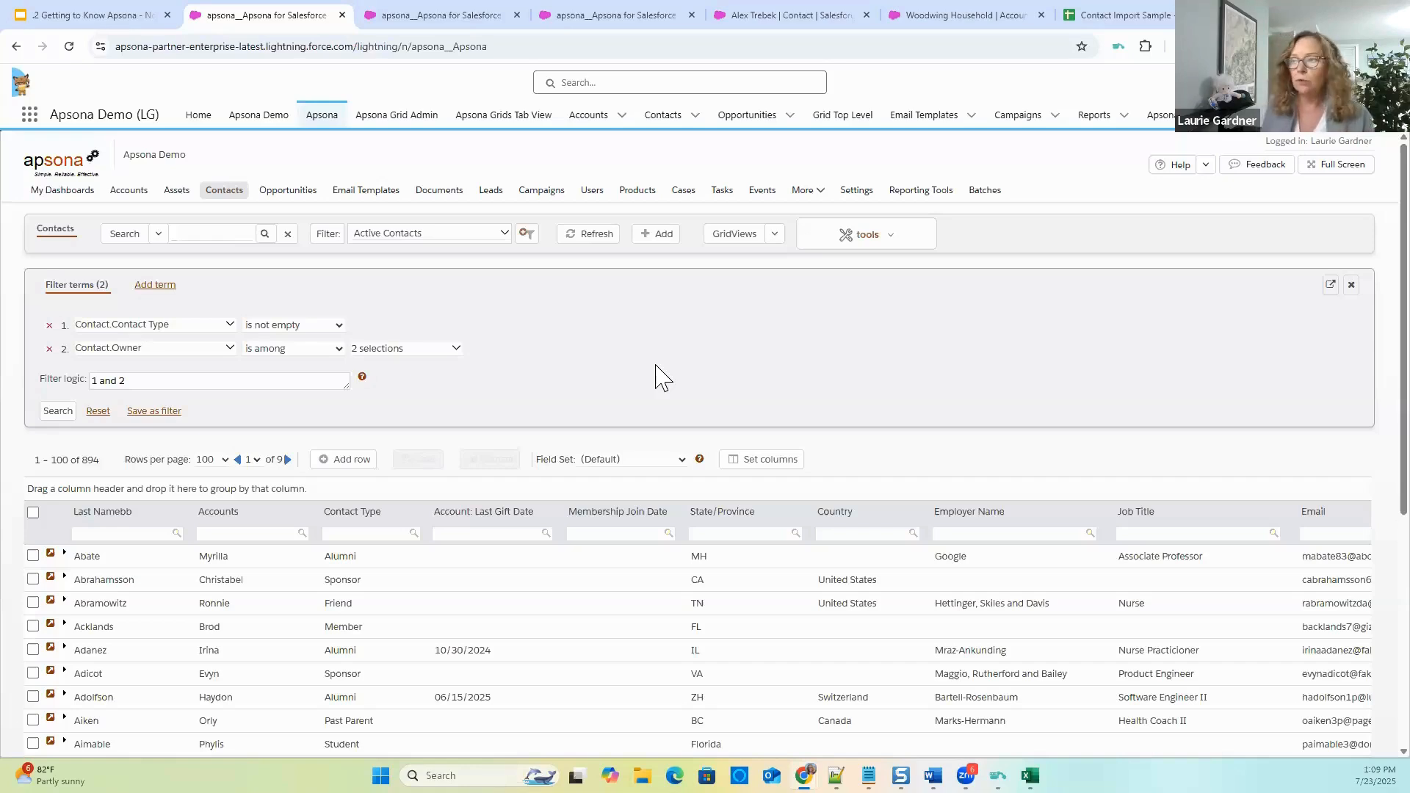
Open the list of profile configurations in the Apsona settings.
{"action": "left_click", "coordinate": [844, 200]}
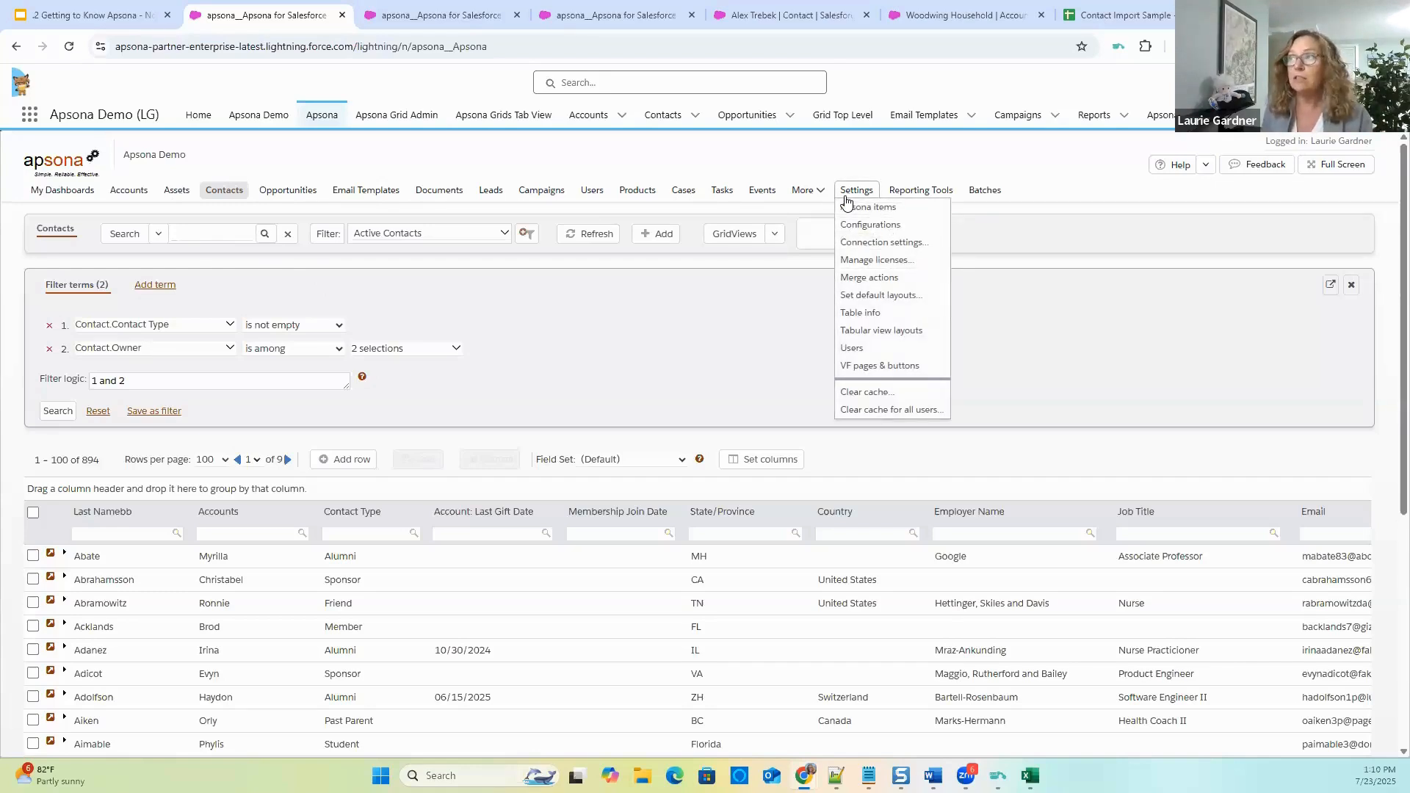
{"action": "left_click", "coordinate": [905, 160]}
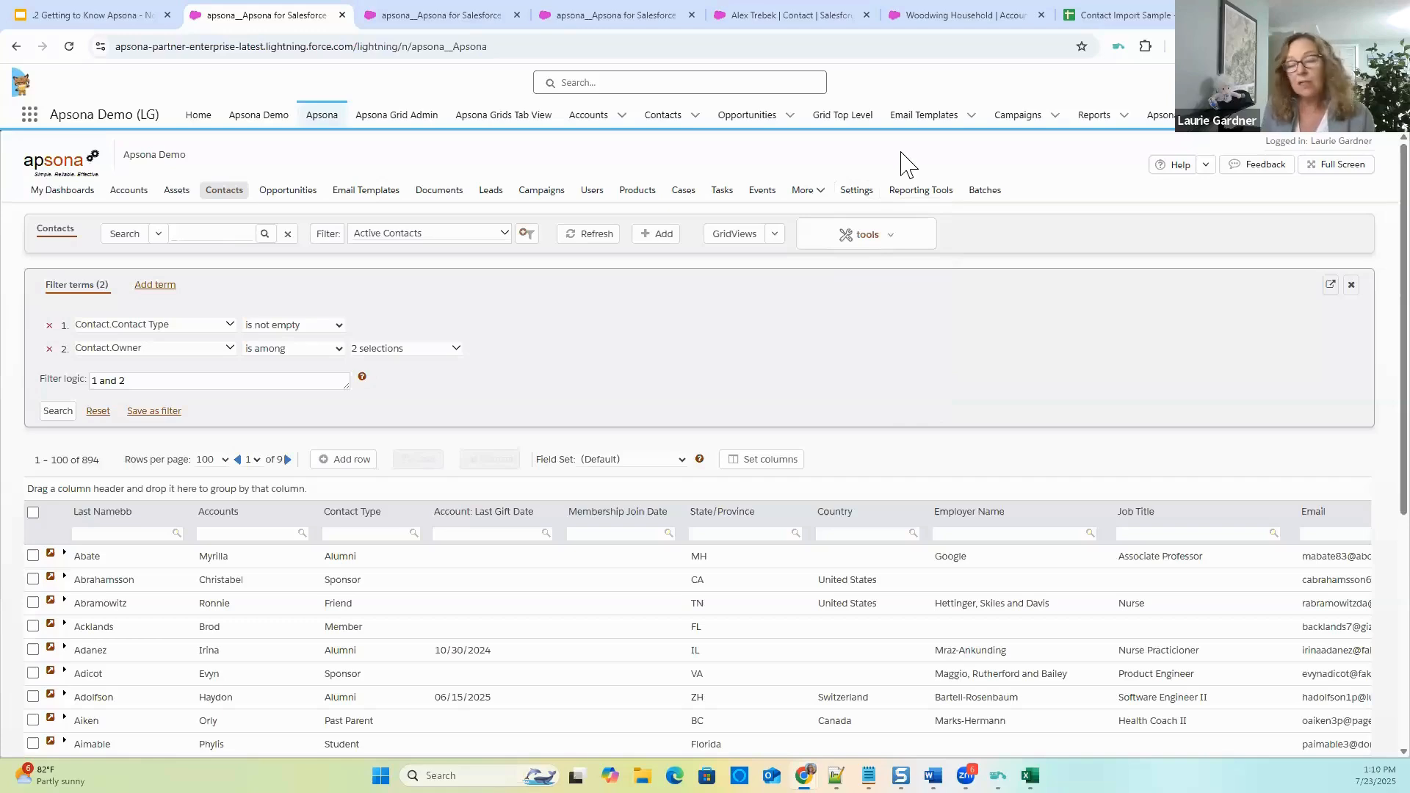
{"action": "left_click", "coordinate": [857, 191]}
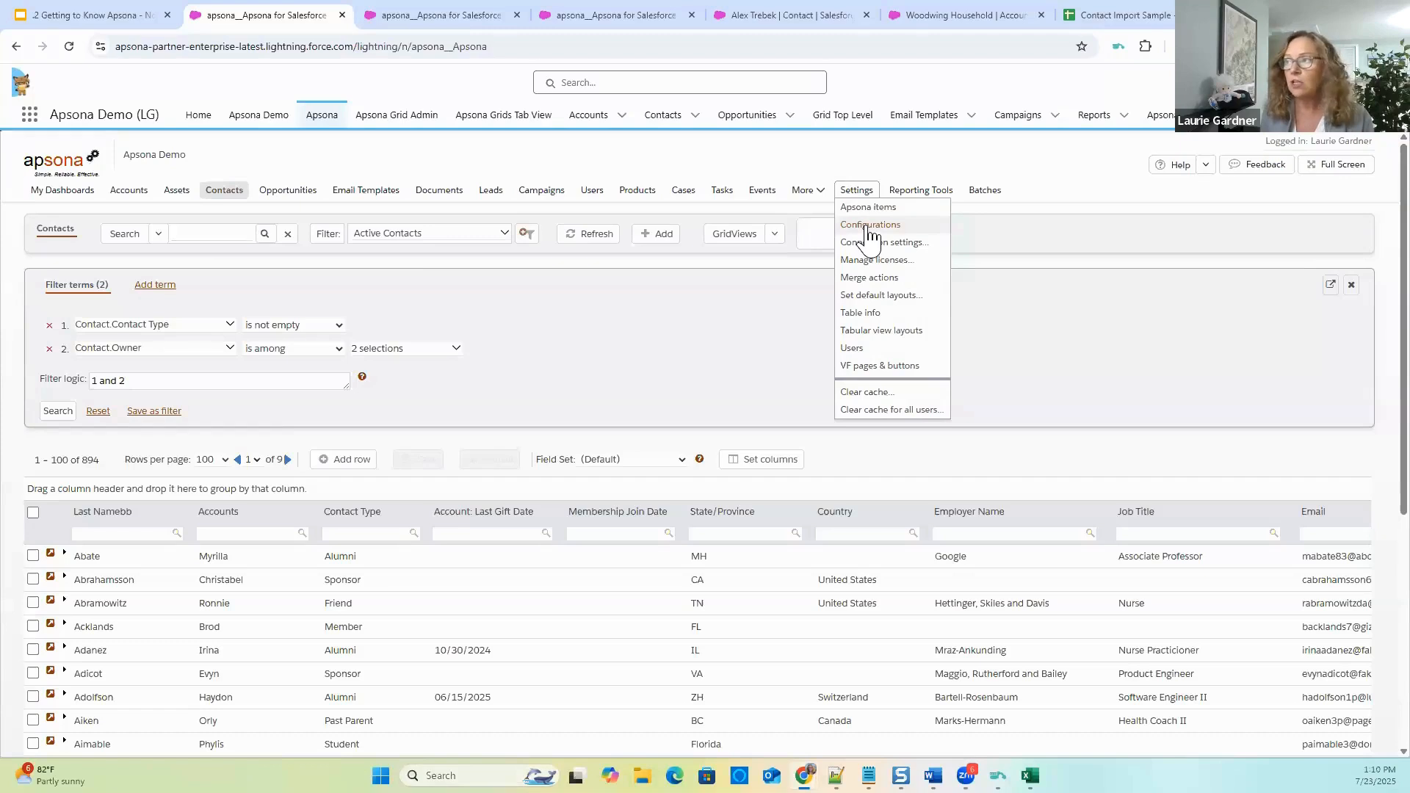
{"action": "left_click", "coordinate": [869, 232]}
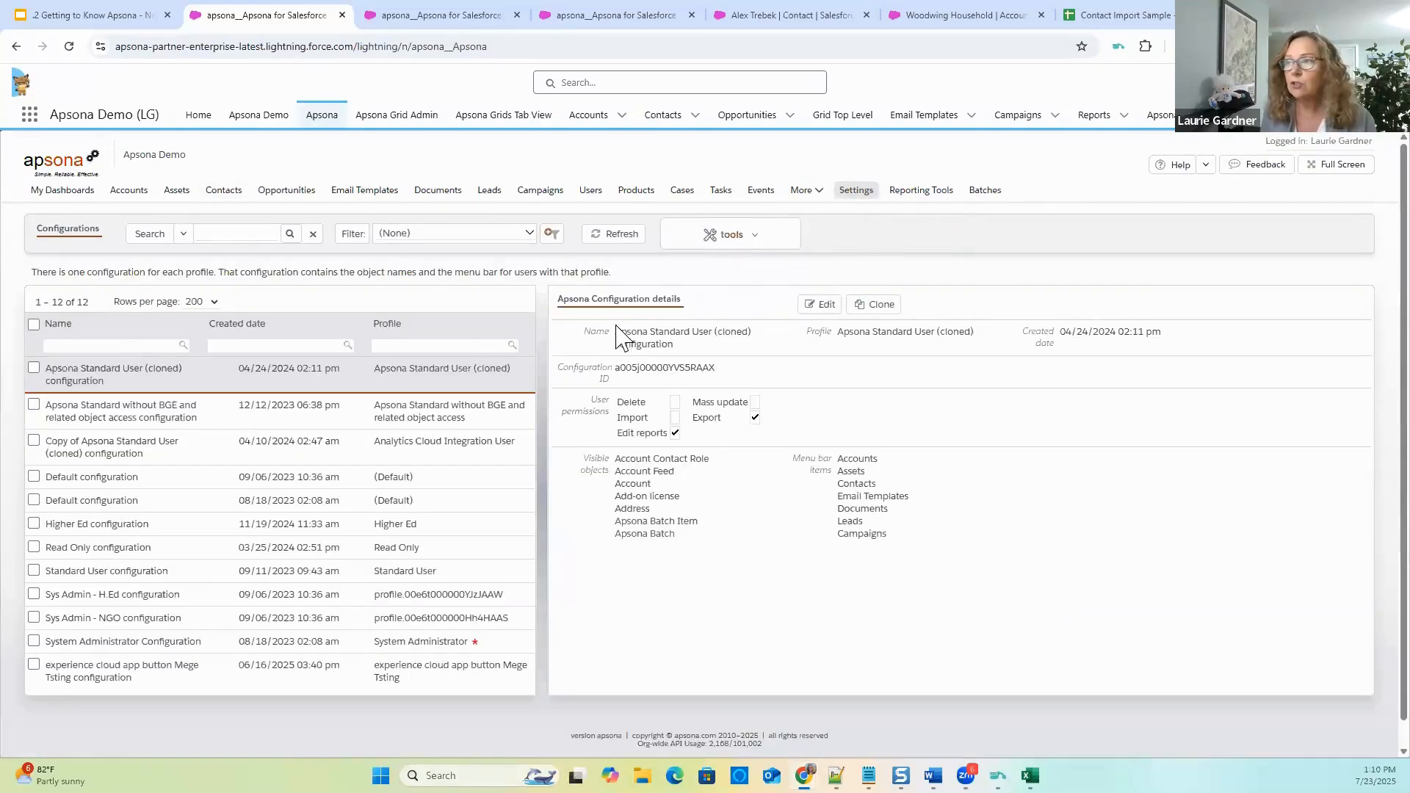
Open the System Administrator configuration for editing, examine its available and visible objects, and cancel without saving.
{"action": "left_click", "coordinate": [496, 644]}
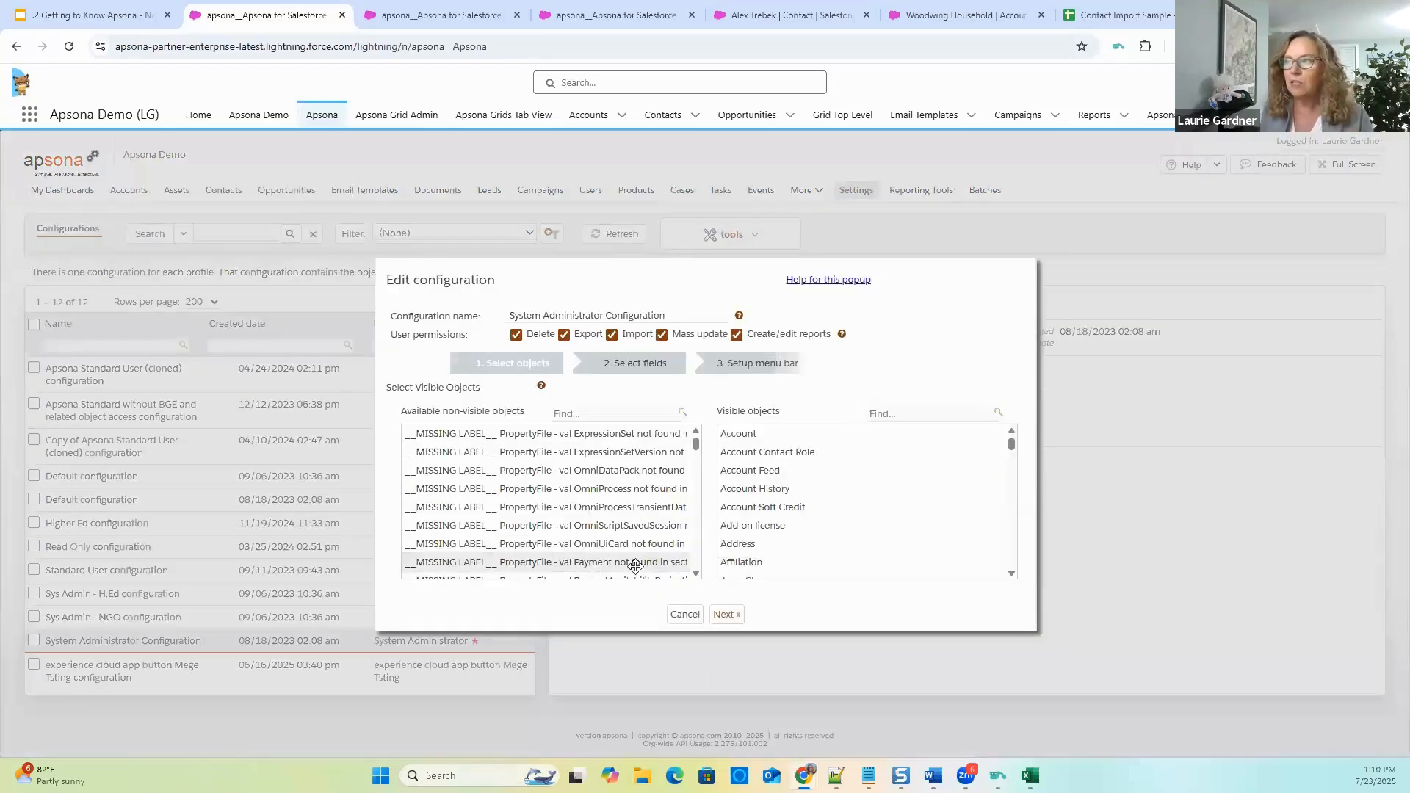
{"action": "scroll", "coordinate": [636, 564], "scroll_direction": "down", "scroll_amount": 3}
{"action": "scroll", "coordinate": [635, 563], "scroll_direction": "down", "scroll_amount": 3}
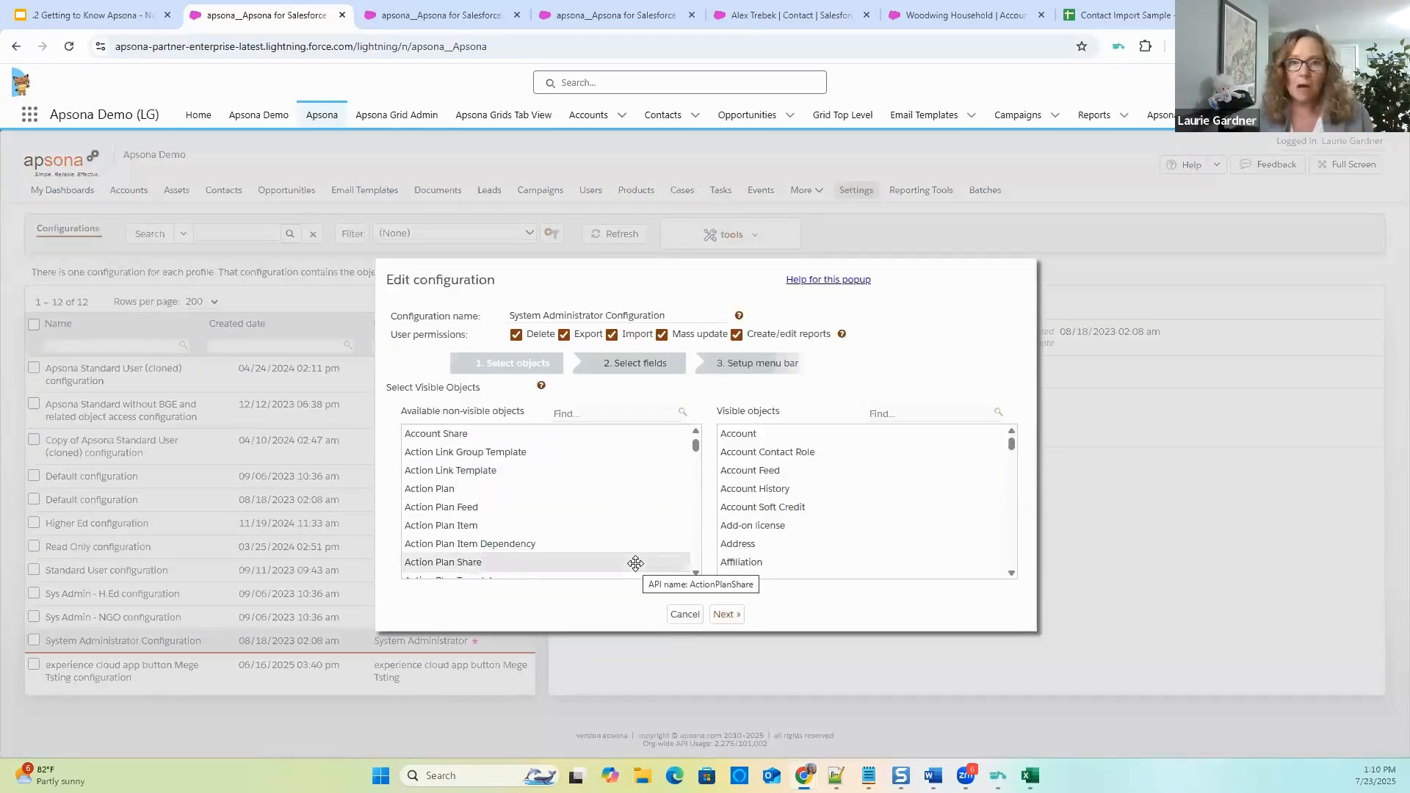
{"action": "scroll", "coordinate": [639, 561], "scroll_direction": "down", "scroll_amount": 3}
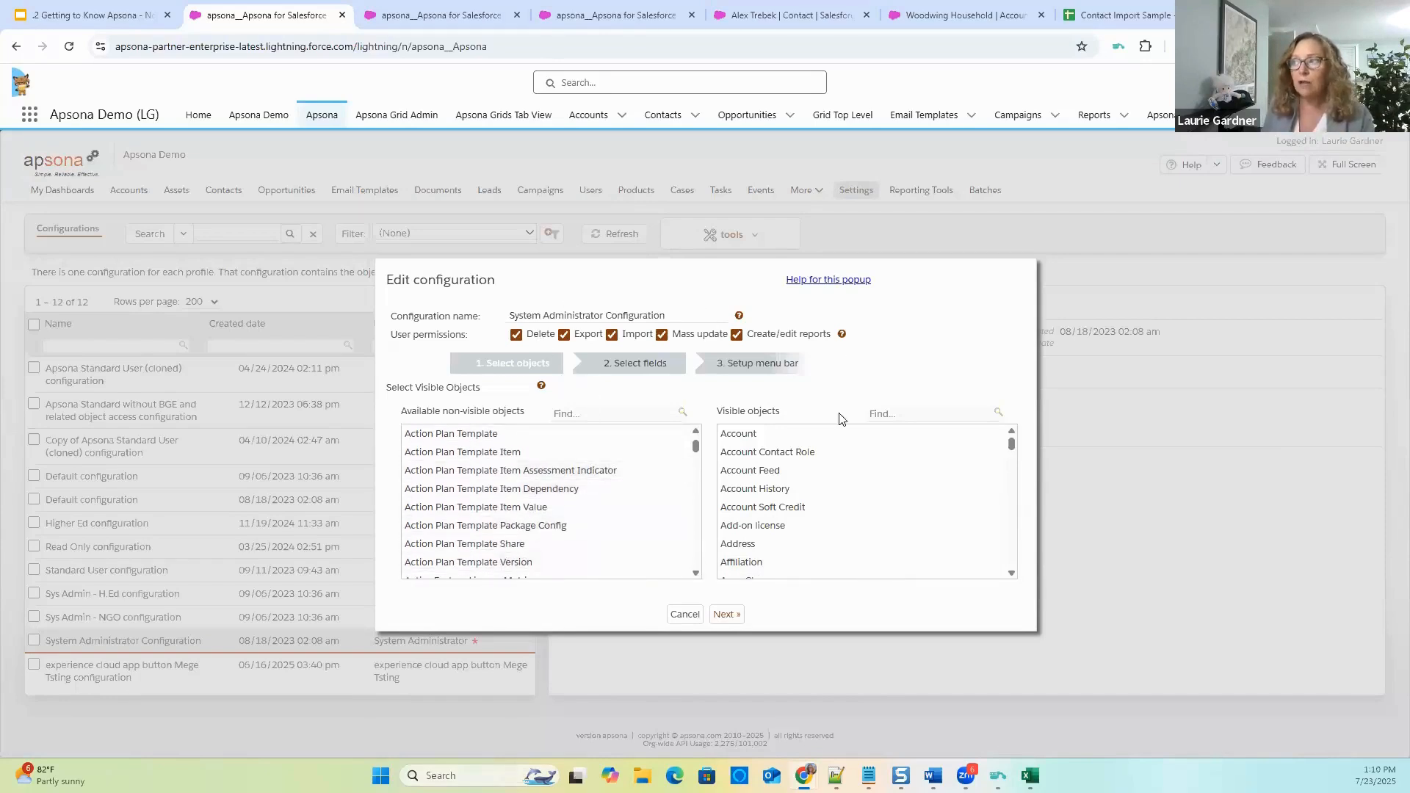
{"action": "scroll", "coordinate": [623, 503], "scroll_direction": "down", "scroll_amount": 1}
{"action": "scroll", "coordinate": [624, 504], "scroll_direction": "down", "scroll_amount": 3}
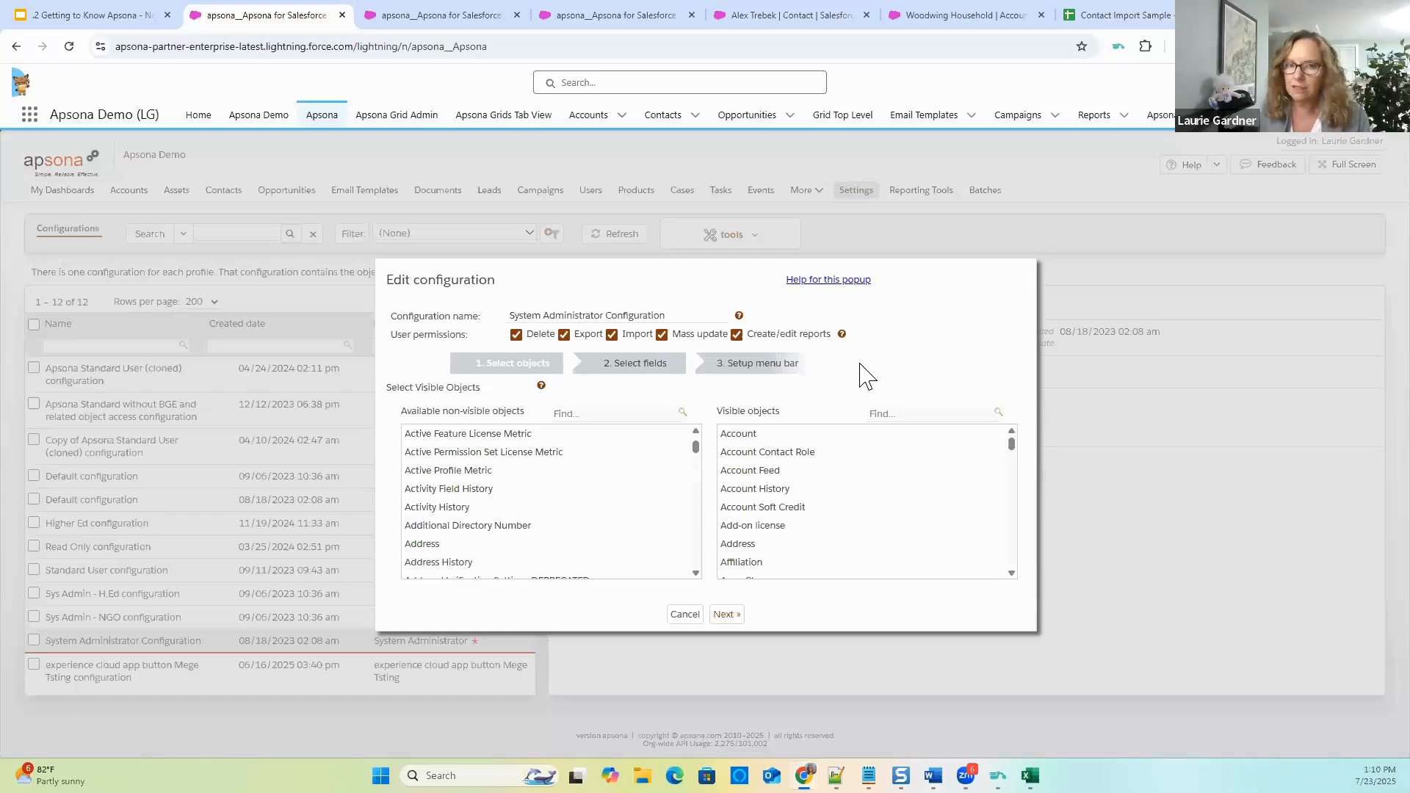
{"action": "left_click", "coordinate": [685, 614]}
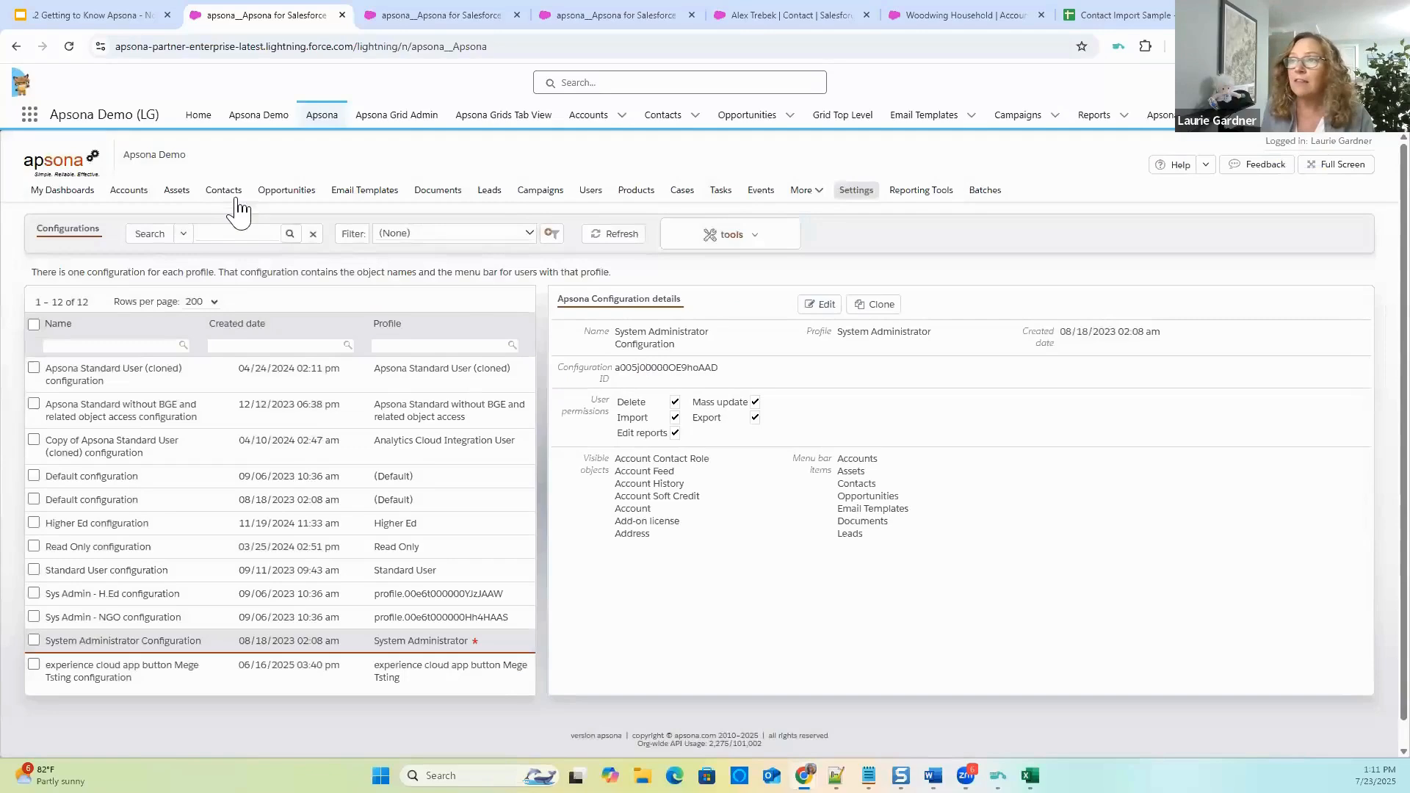
Return to the tabular view of contacts and look over the filtered list and its columns.
{"action": "mouse_move", "coordinate": [230, 202]}
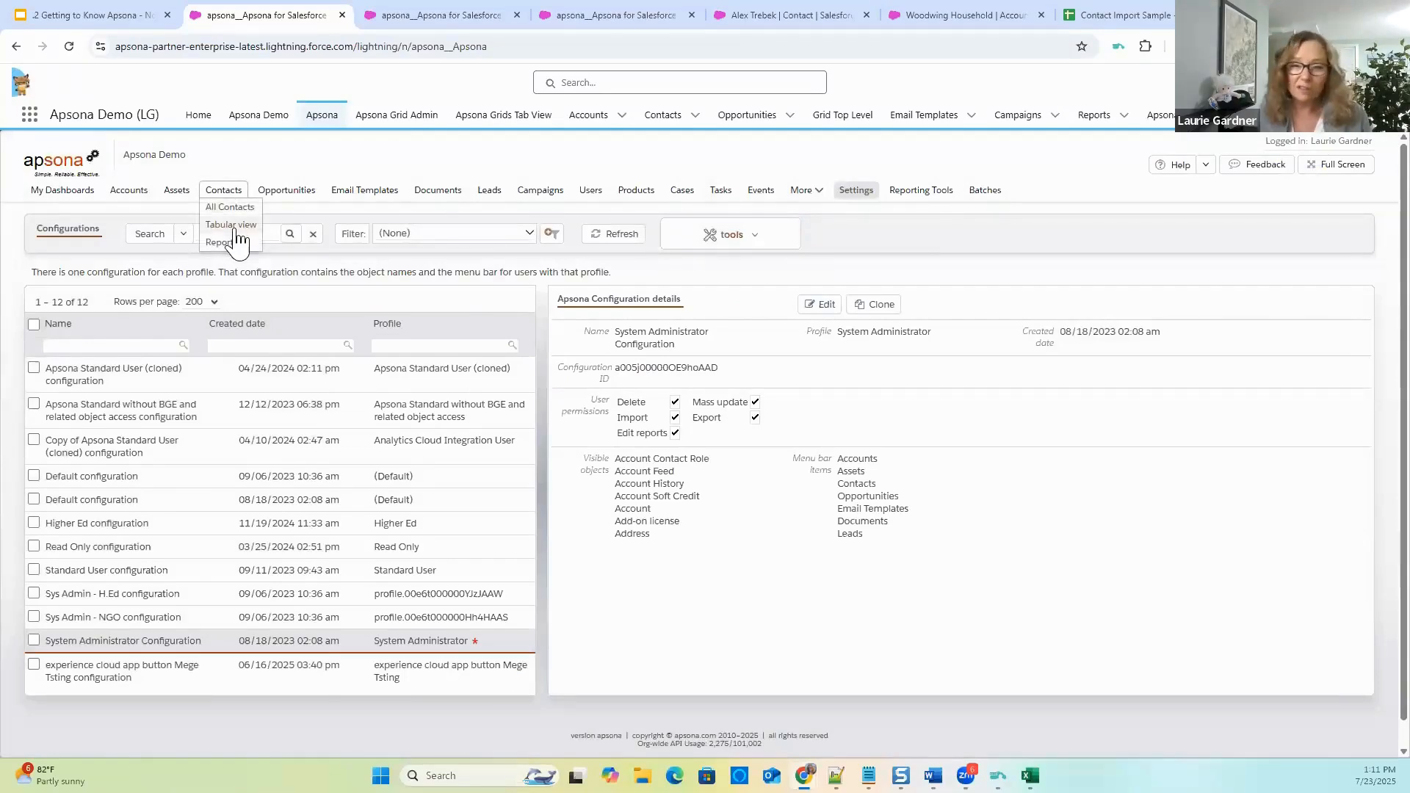
{"action": "left_click", "coordinate": [231, 225]}
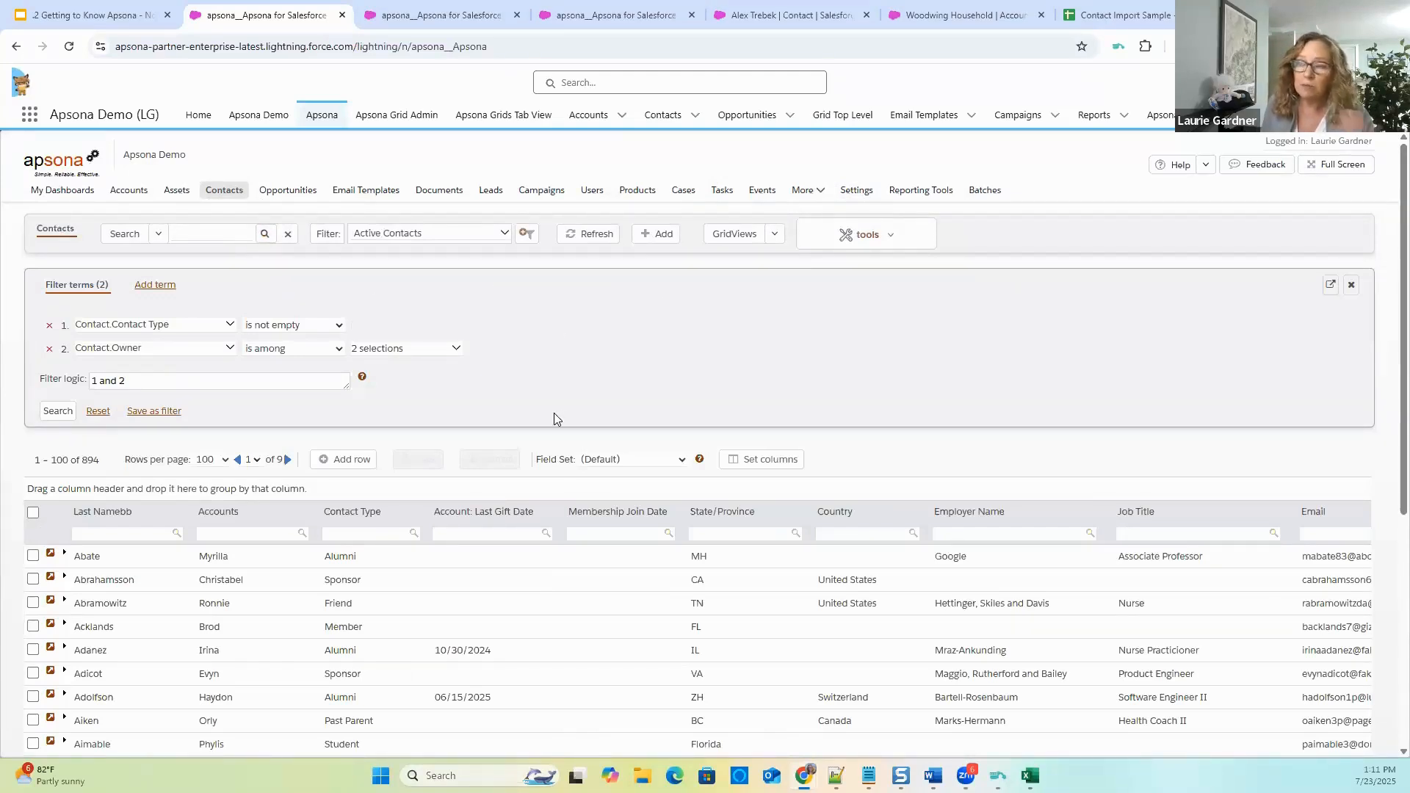
{"action": "scroll", "coordinate": [979, 404], "scroll_direction": "down", "scroll_amount": 2}
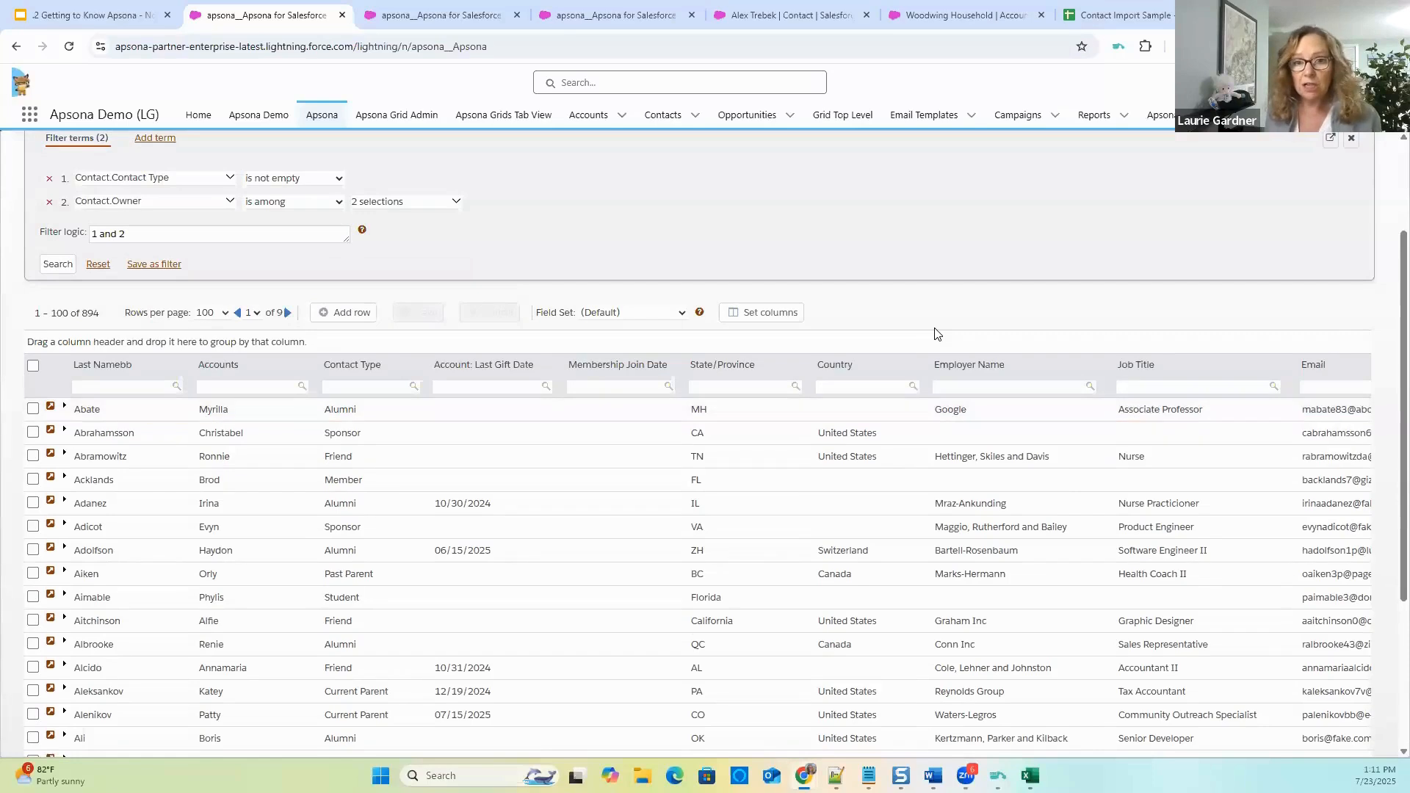
{"action": "scroll", "coordinate": [358, 312], "scroll_direction": "up", "scroll_amount": 2}
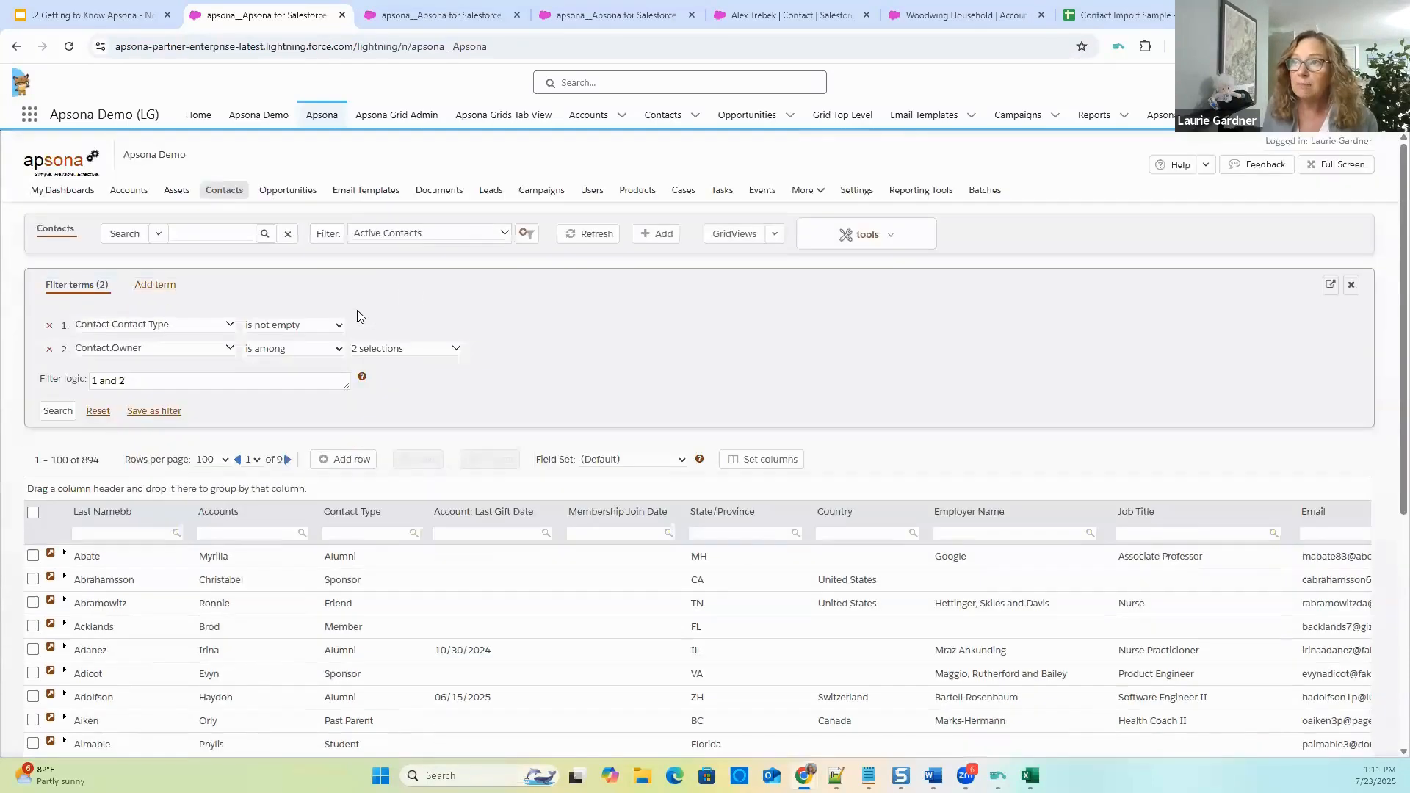
Apply the saved 2025 Gala filter to the contacts list.
{"action": "mouse_move", "coordinate": [224, 192]}
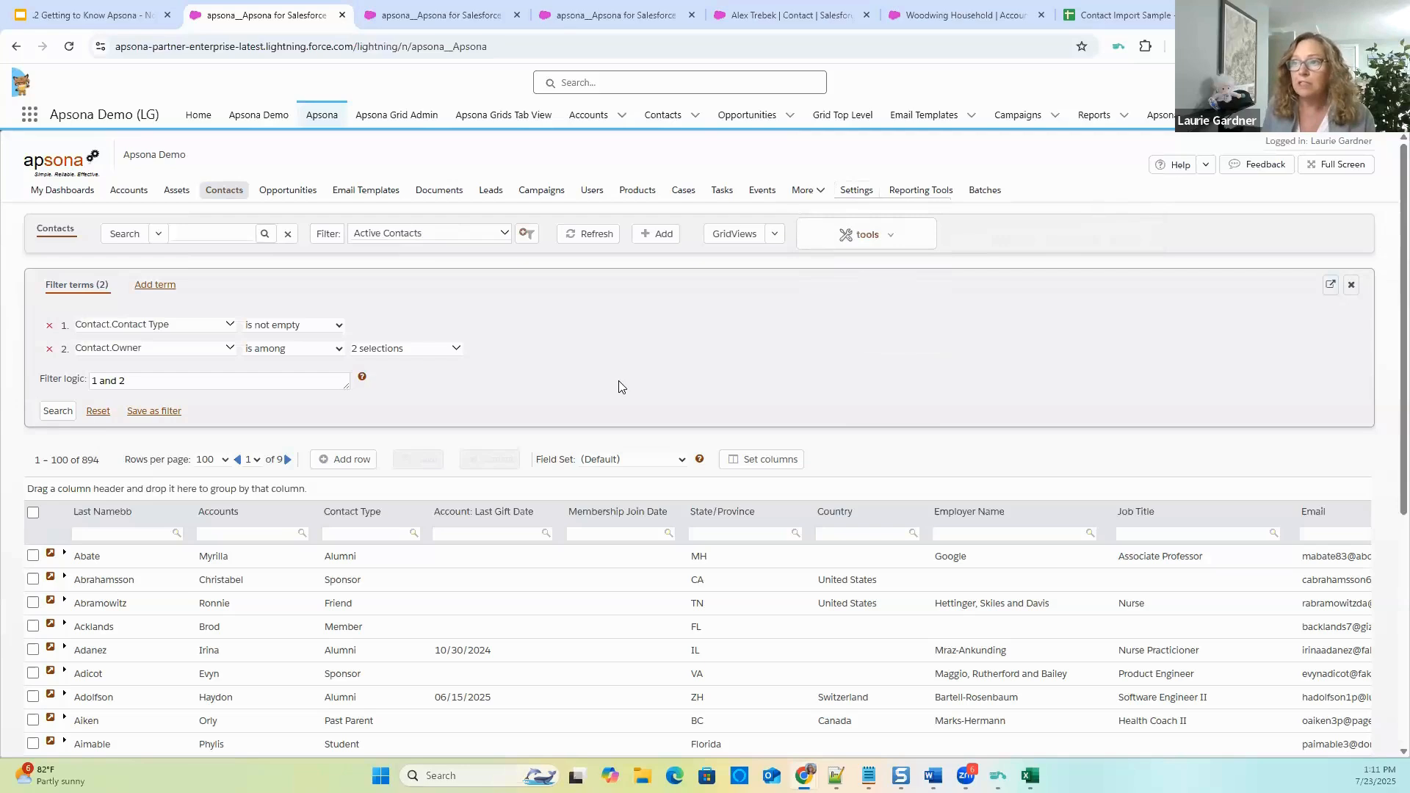
{"action": "left_click", "coordinate": [498, 237]}
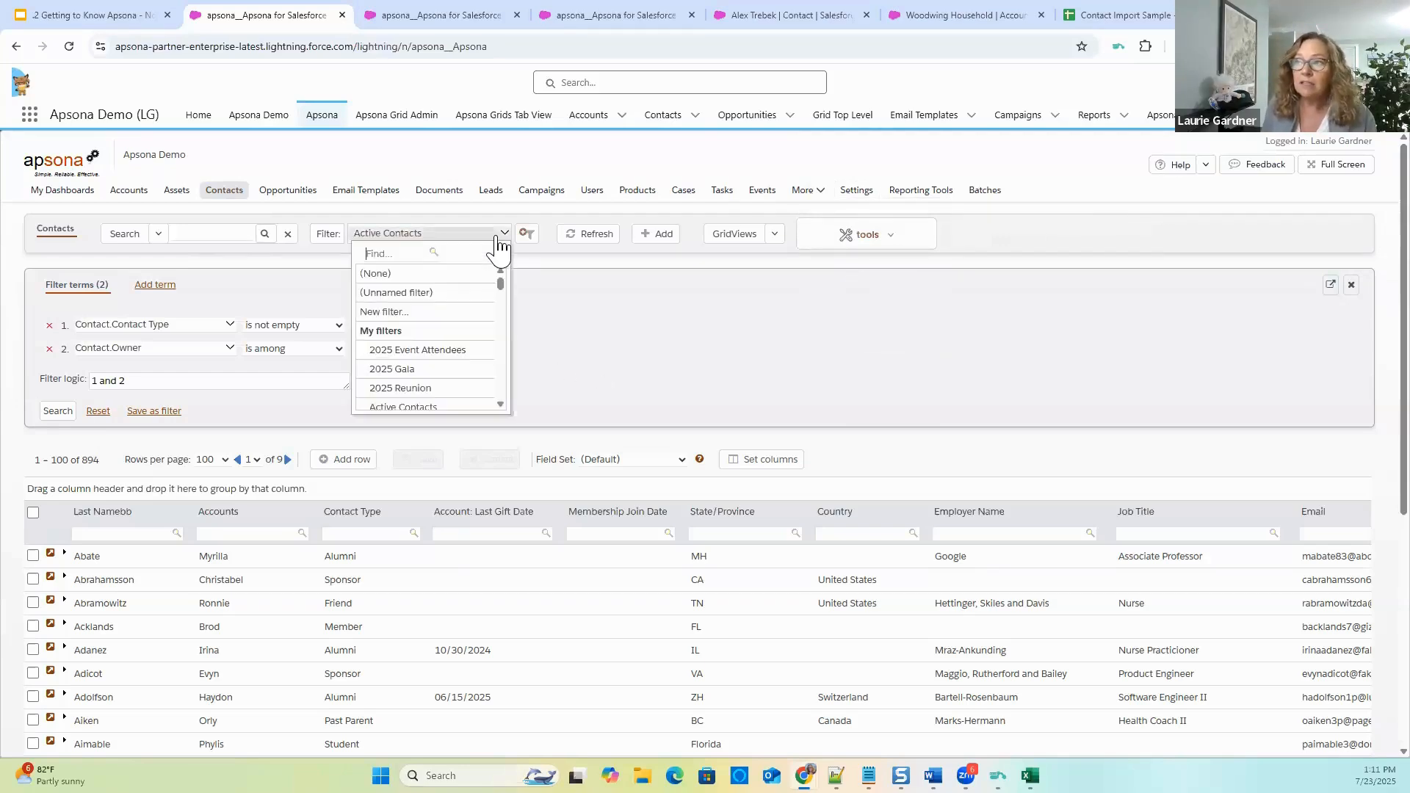
{"action": "left_click", "coordinate": [451, 379]}
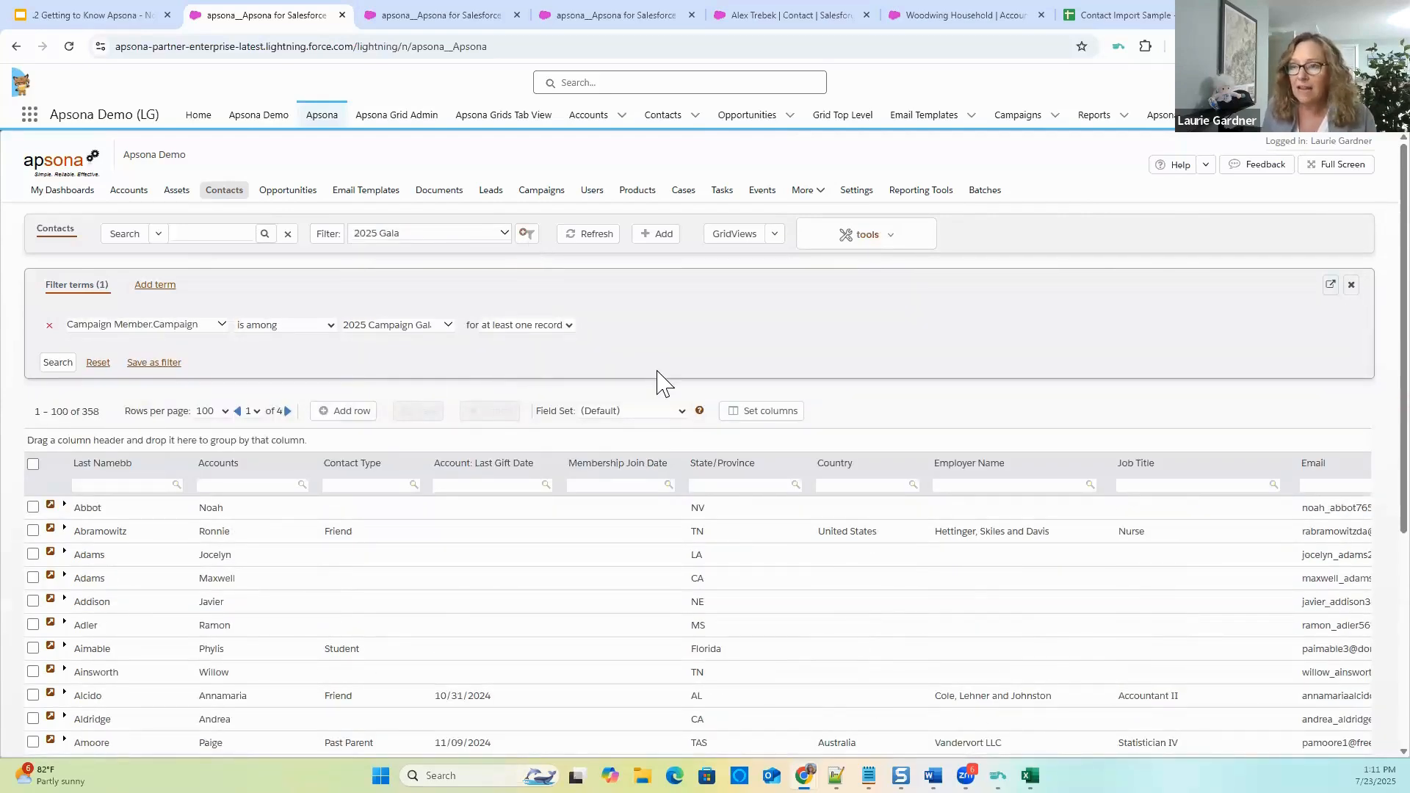
{"action": "scroll", "coordinate": [661, 380], "scroll_direction": "down", "scroll_amount": 2}
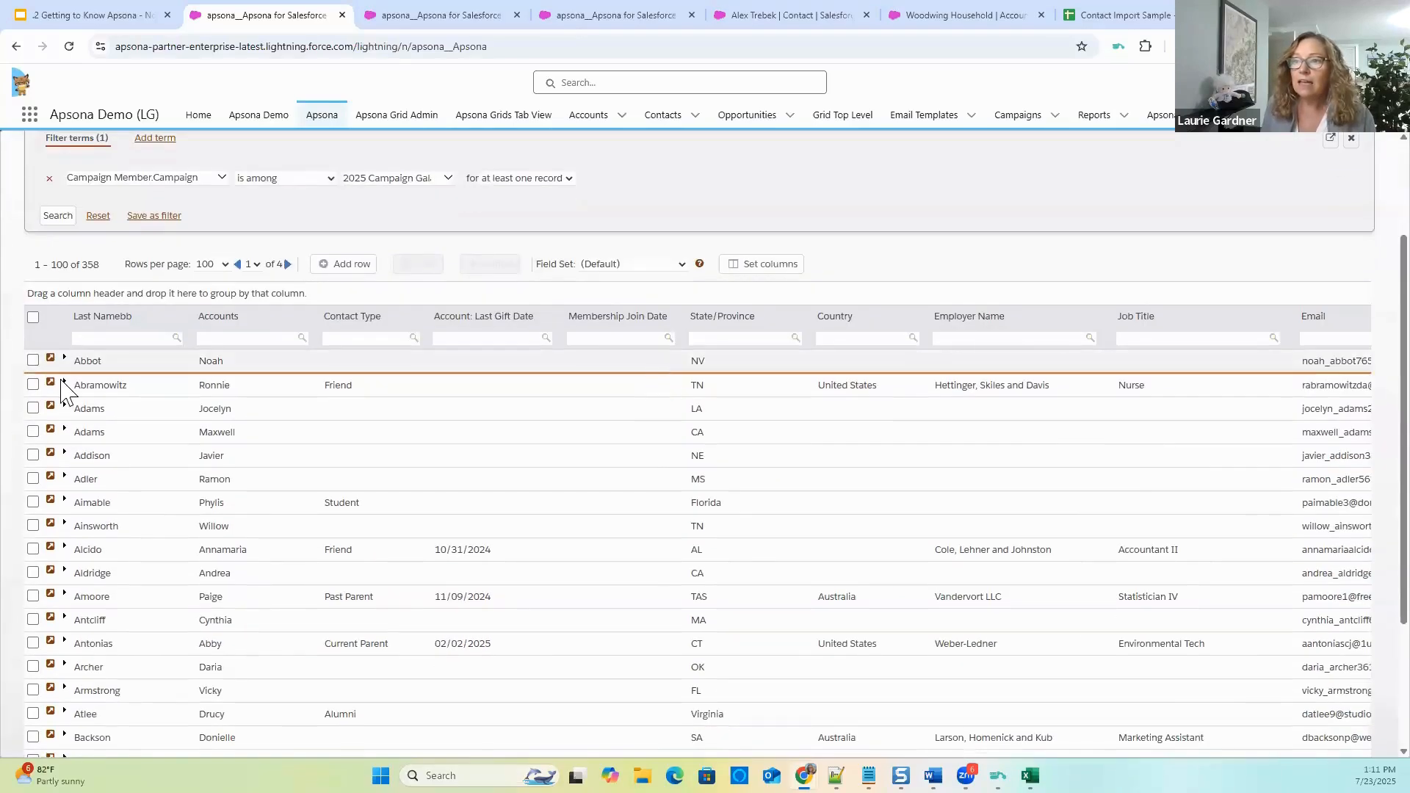
Open the first contact's first-name cell for inline editing without changing it, and review the bulk actions available for the filtered contacts.
{"action": "left_click", "coordinate": [223, 360]}
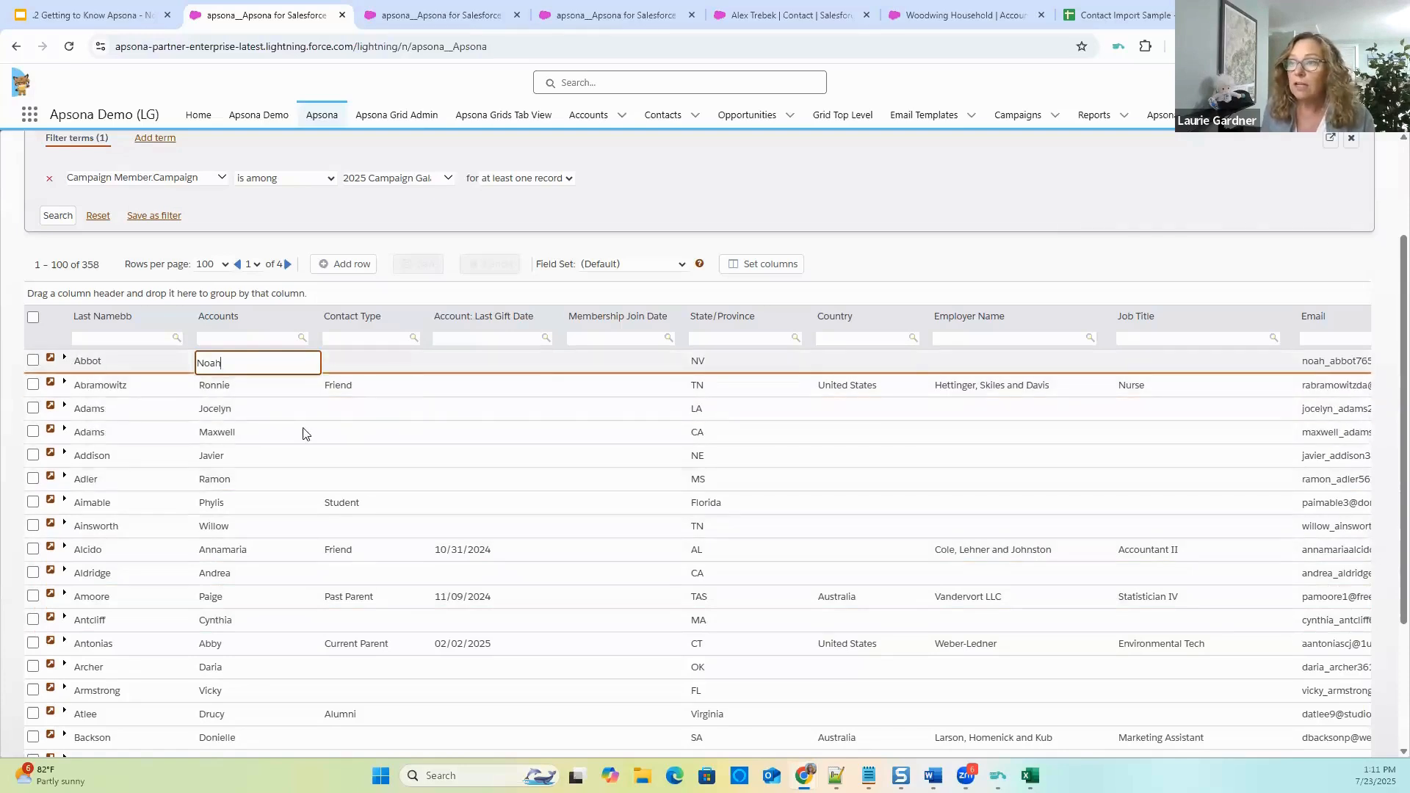
{"action": "scroll", "coordinate": [529, 502], "scroll_direction": "up", "scroll_amount": 2}
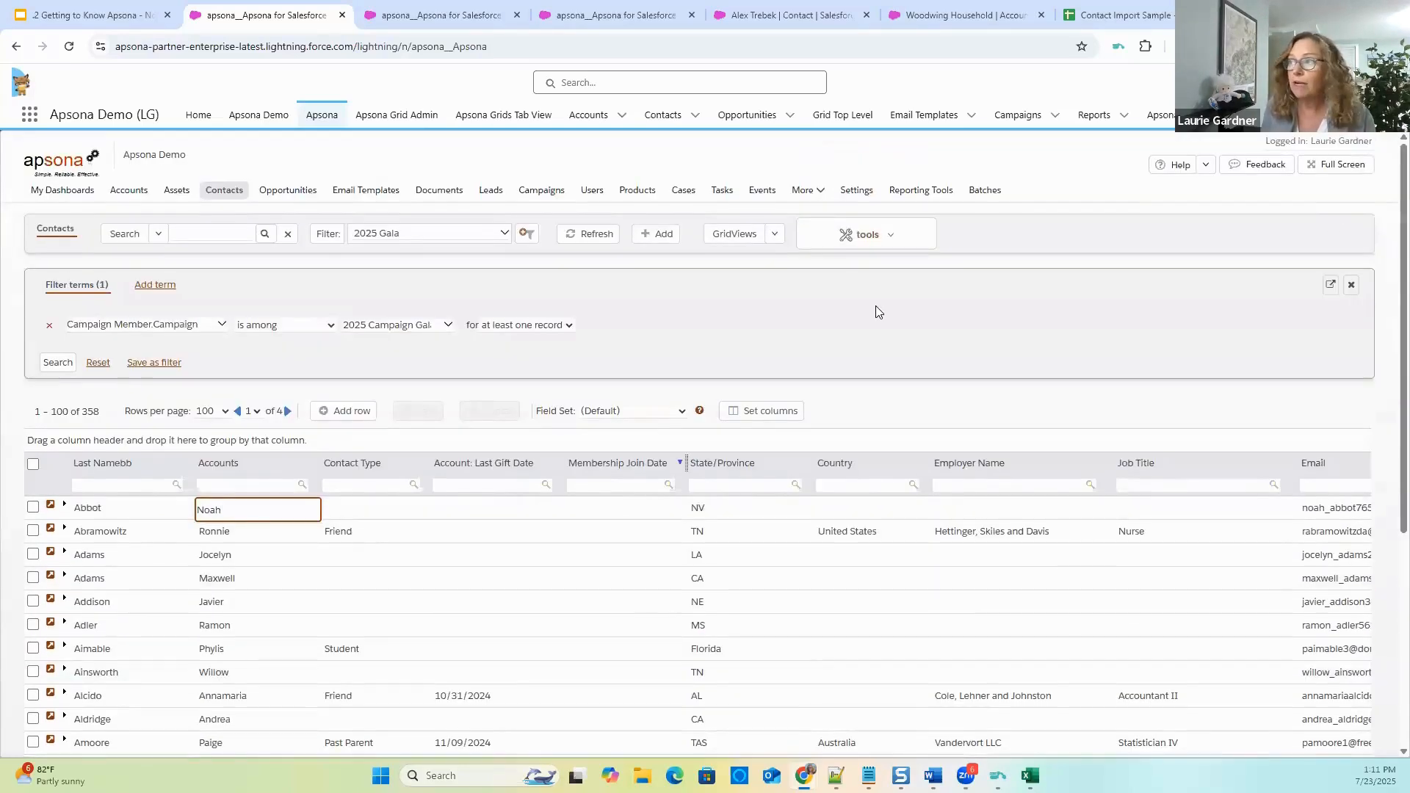
{"action": "left_click", "coordinate": [869, 246]}
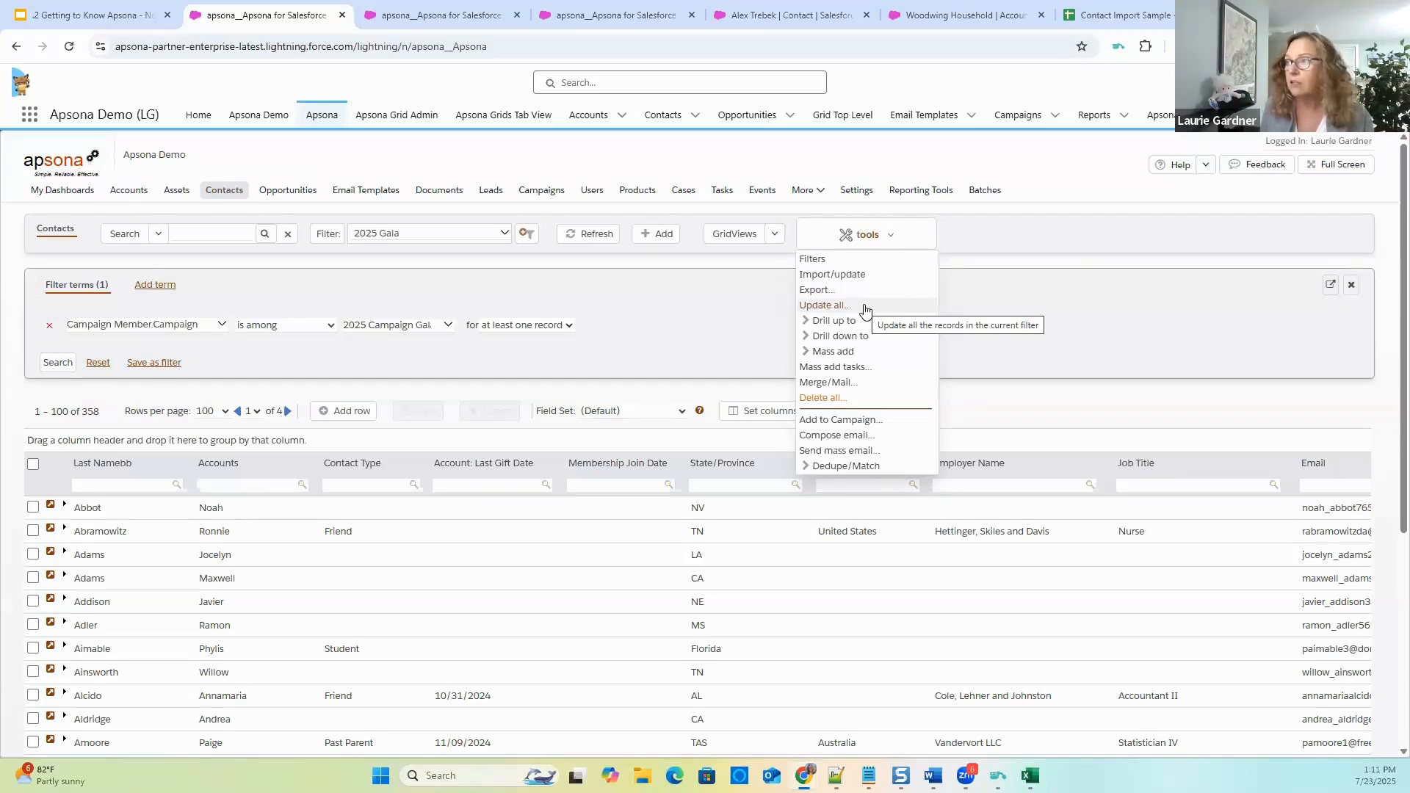
{"action": "left_click", "coordinate": [724, 359]}
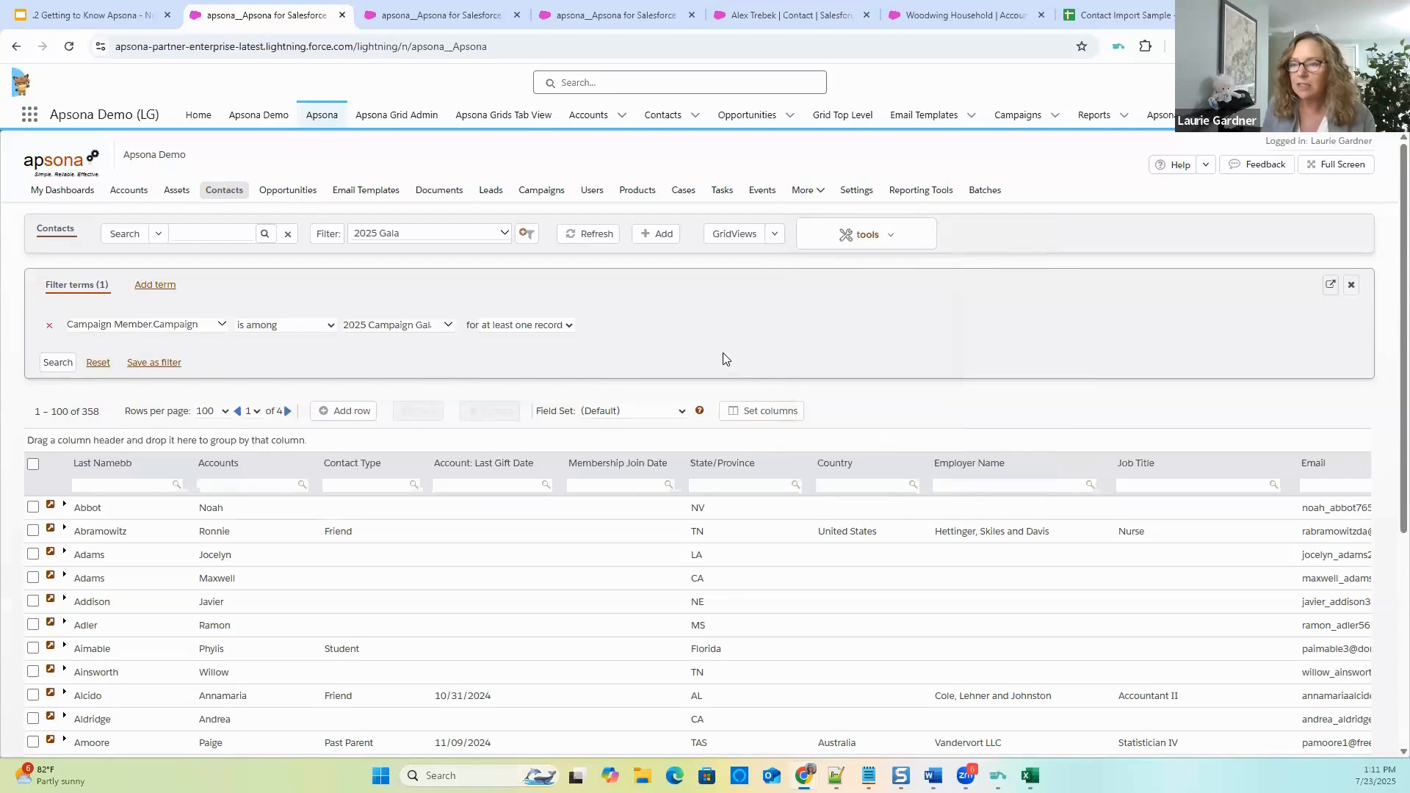
Expand the first contact's row, examine its related account, relationships and opportunity contact roles, and collapse it again.
{"action": "left_click", "coordinate": [97, 516]}
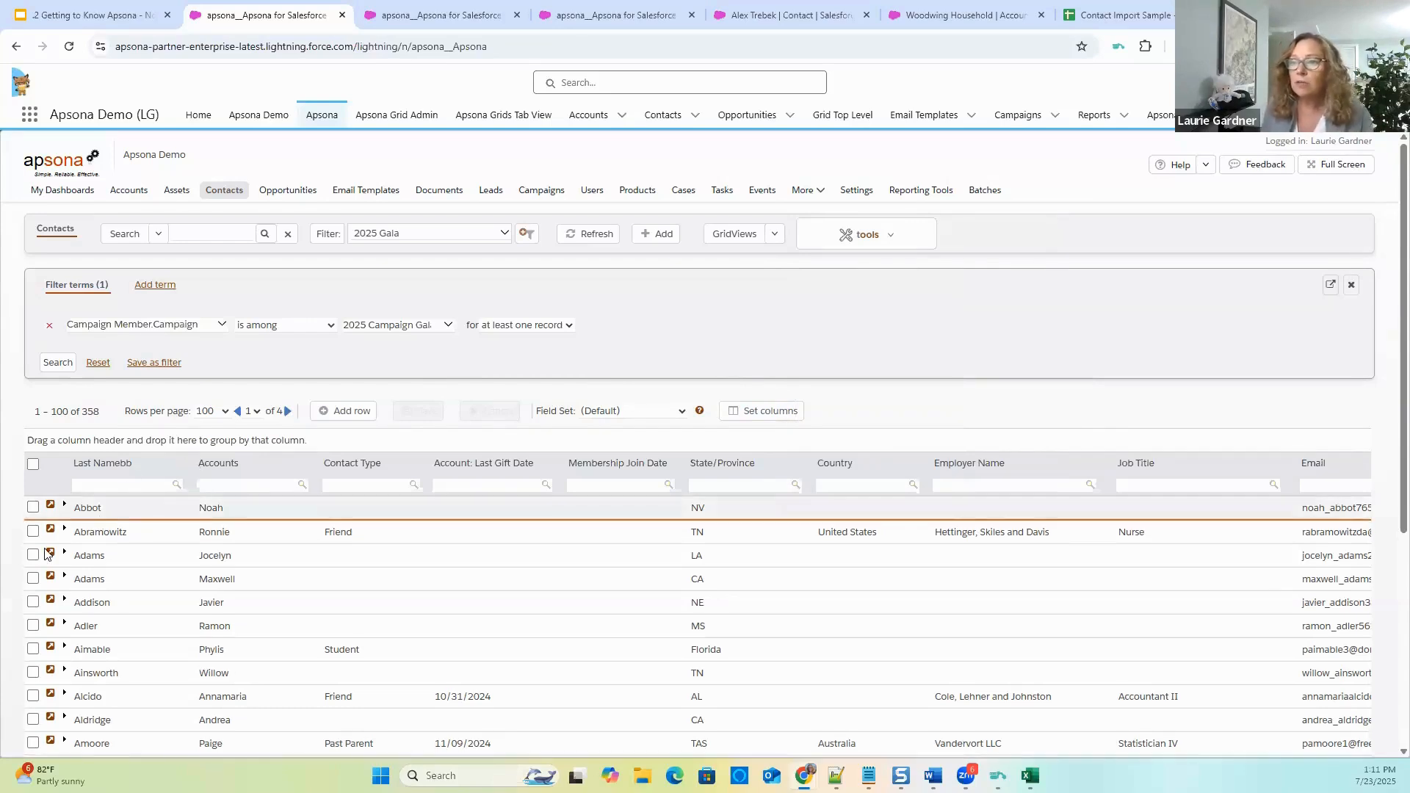
{"action": "left_click", "coordinate": [64, 508]}
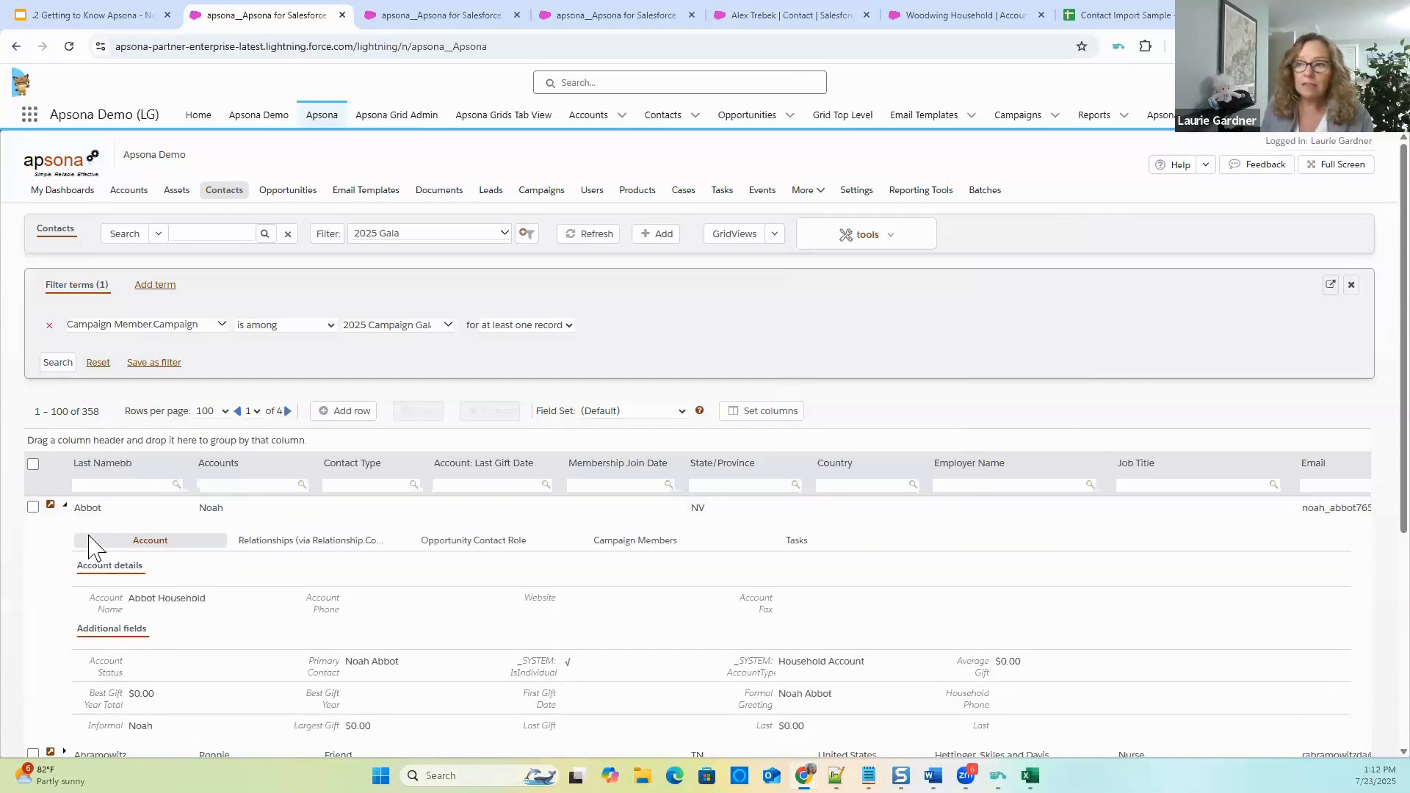
{"action": "left_click", "coordinate": [314, 542]}
{"action": "left_click", "coordinate": [482, 544]}
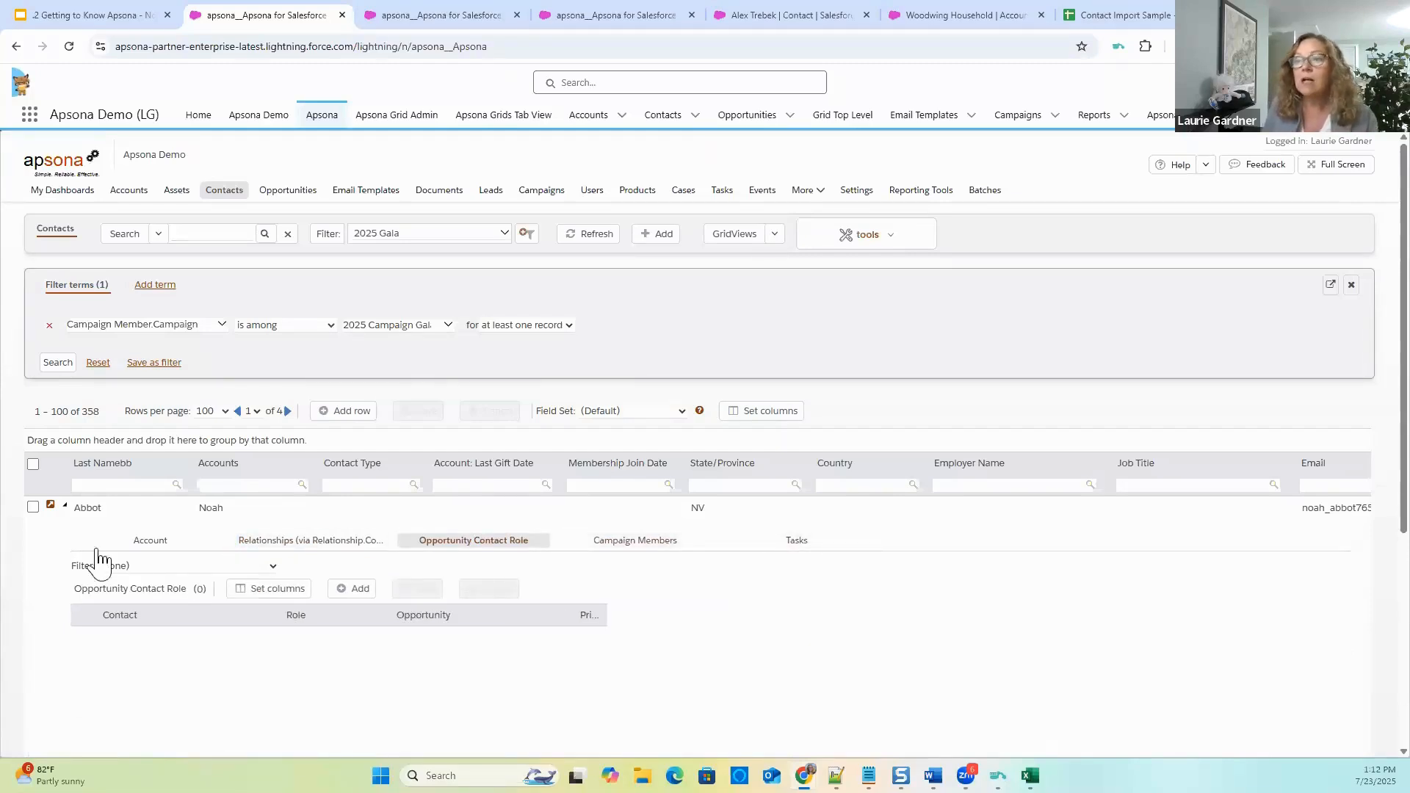
{"action": "left_click", "coordinate": [79, 508]}
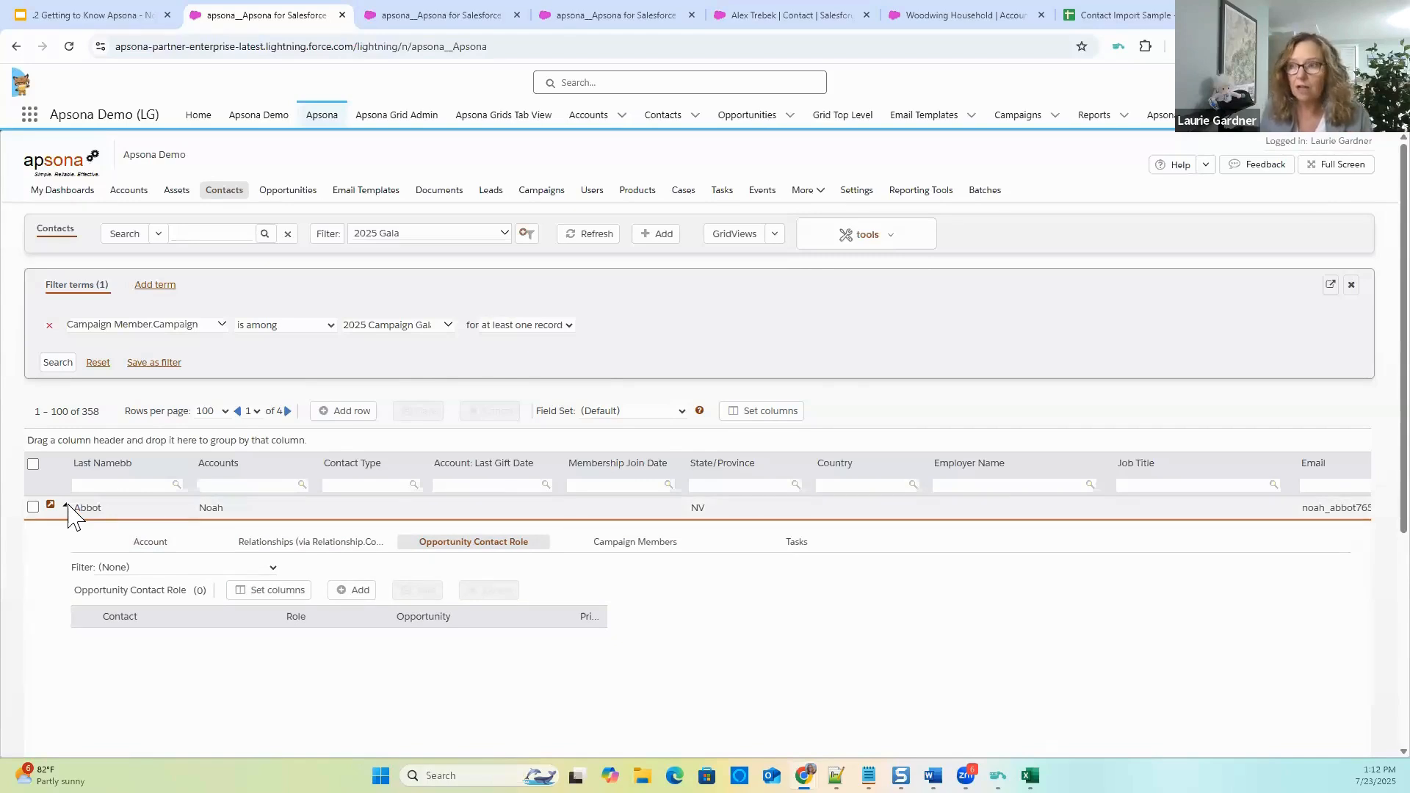
{"action": "left_click", "coordinate": [65, 506]}
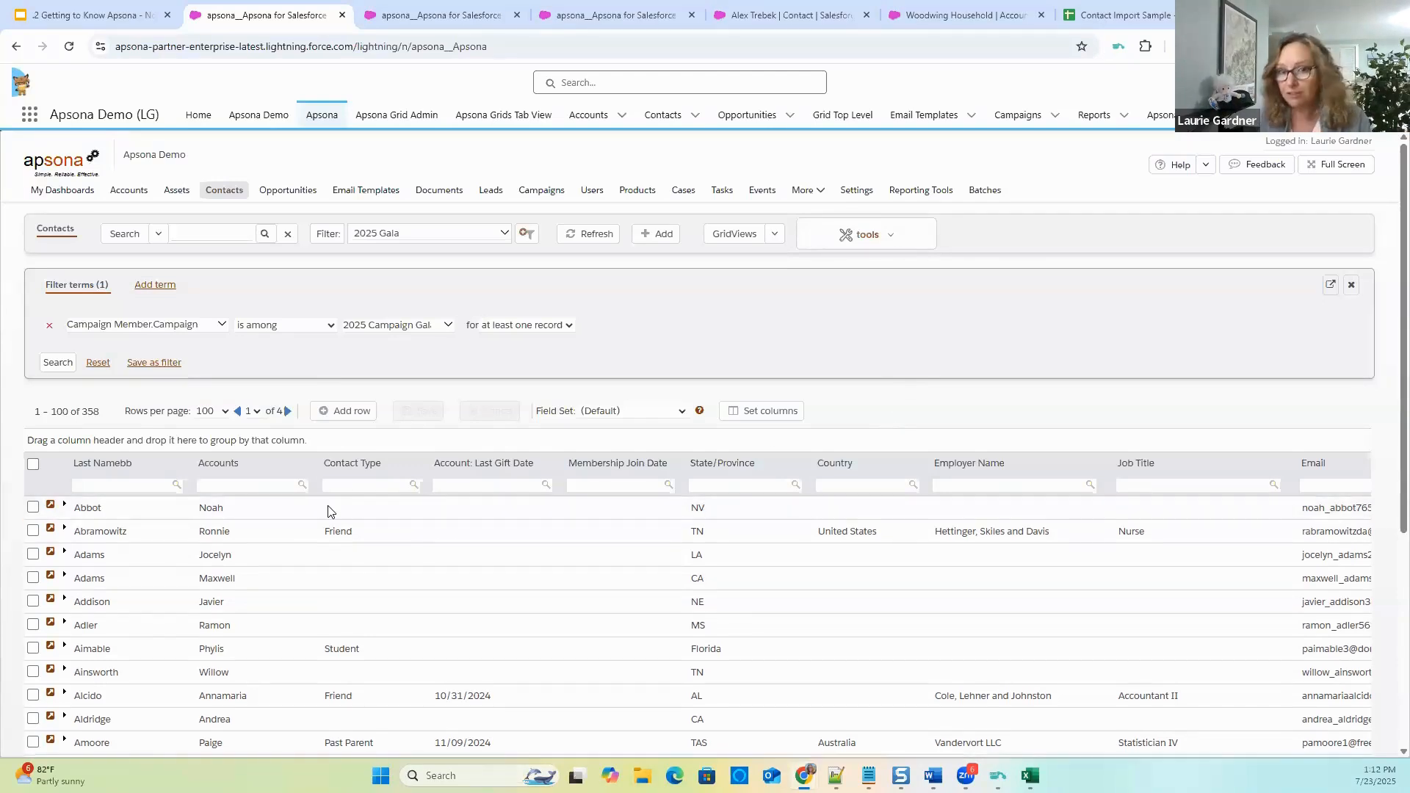
Look over the contact column chooser without changing the columns, and apply Harry's Field Set to the filtered list.
{"action": "left_click", "coordinate": [343, 654]}
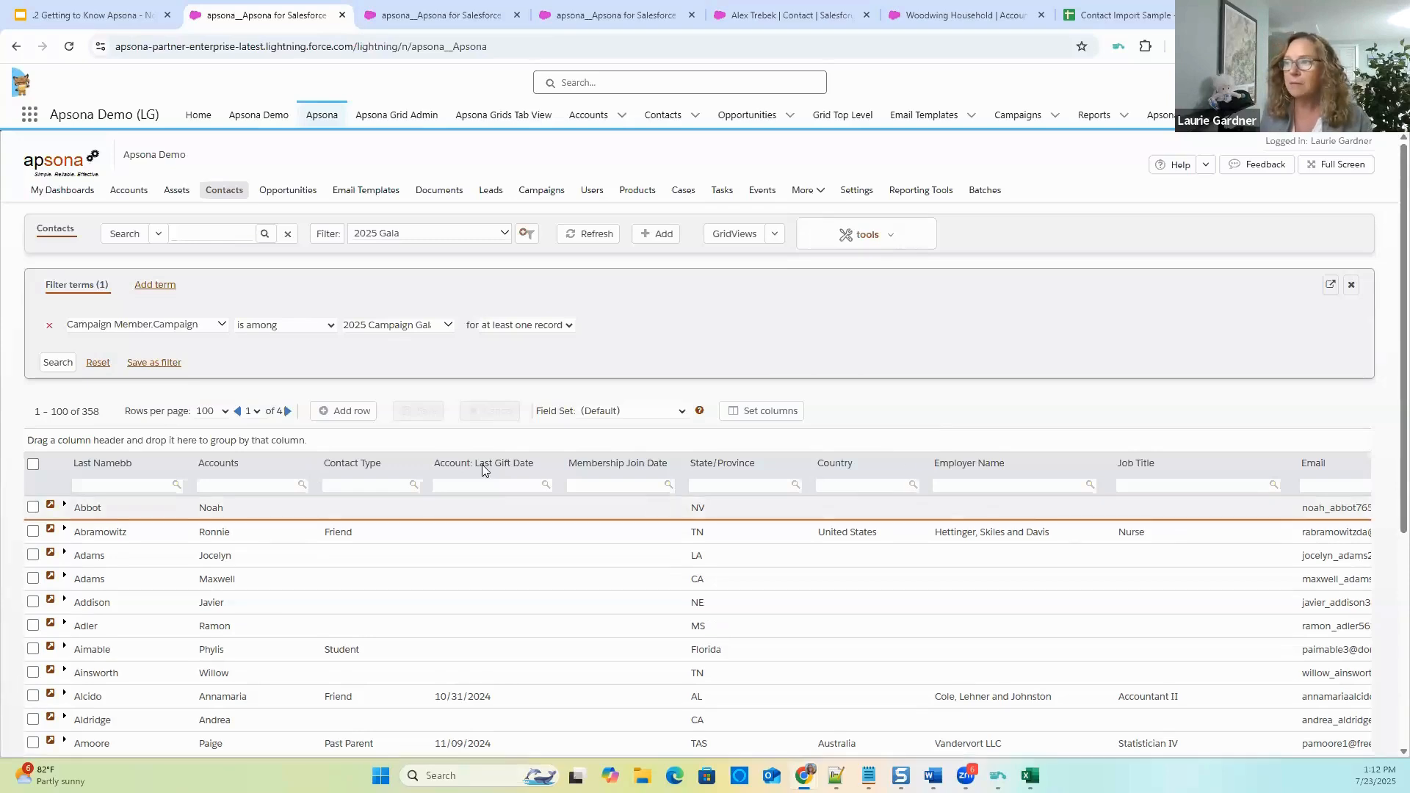
{"action": "left_click", "coordinate": [792, 412]}
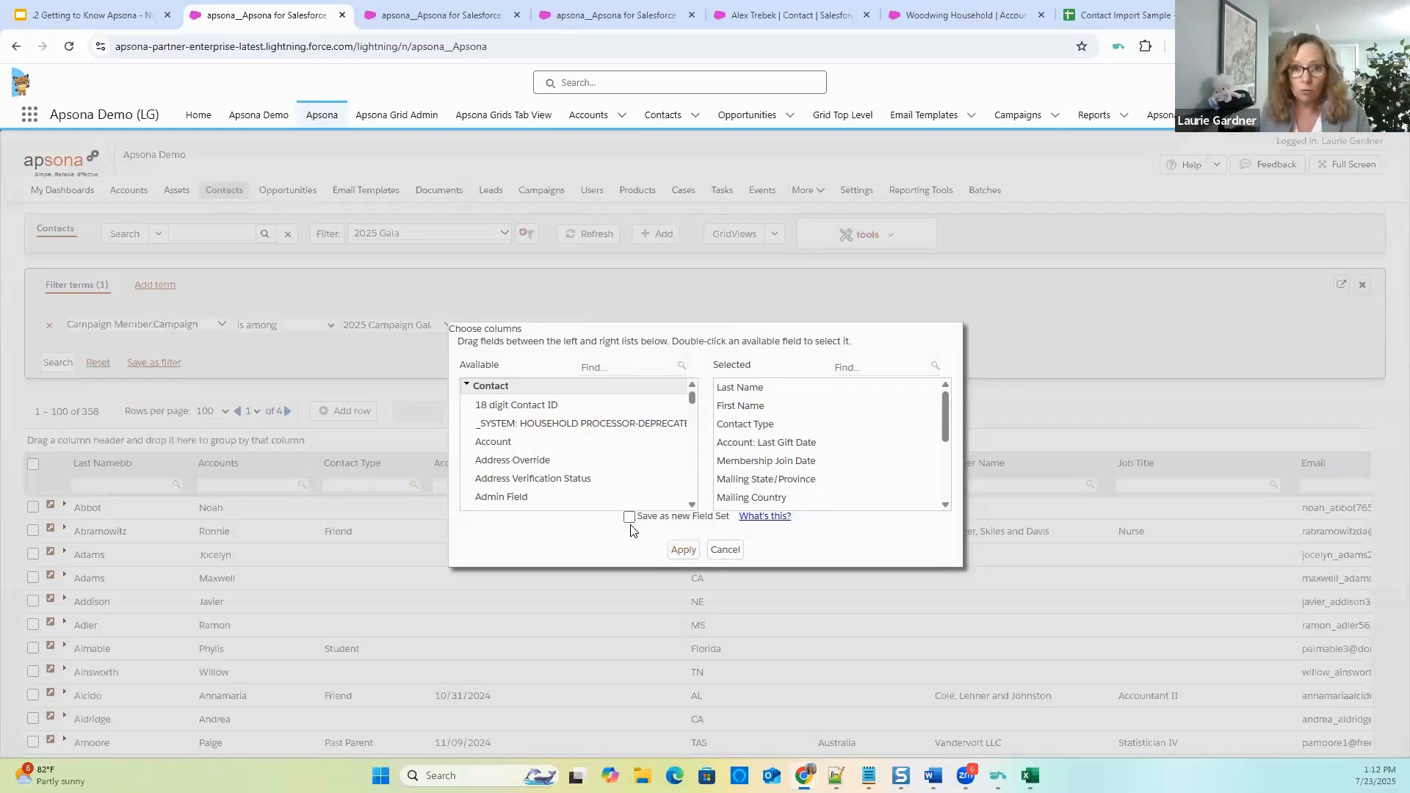
{"action": "left_click", "coordinate": [722, 551]}
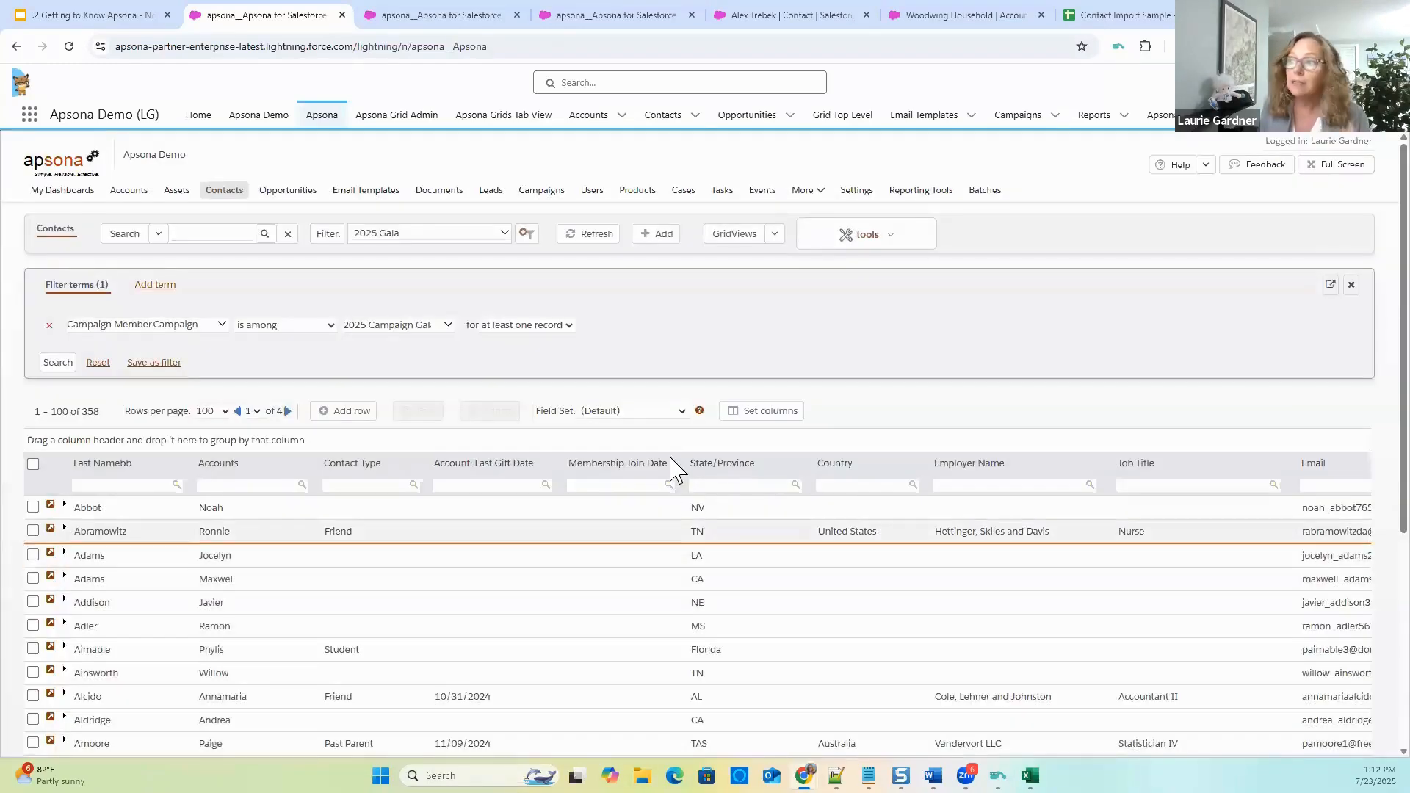
{"action": "left_click", "coordinate": [661, 412]}
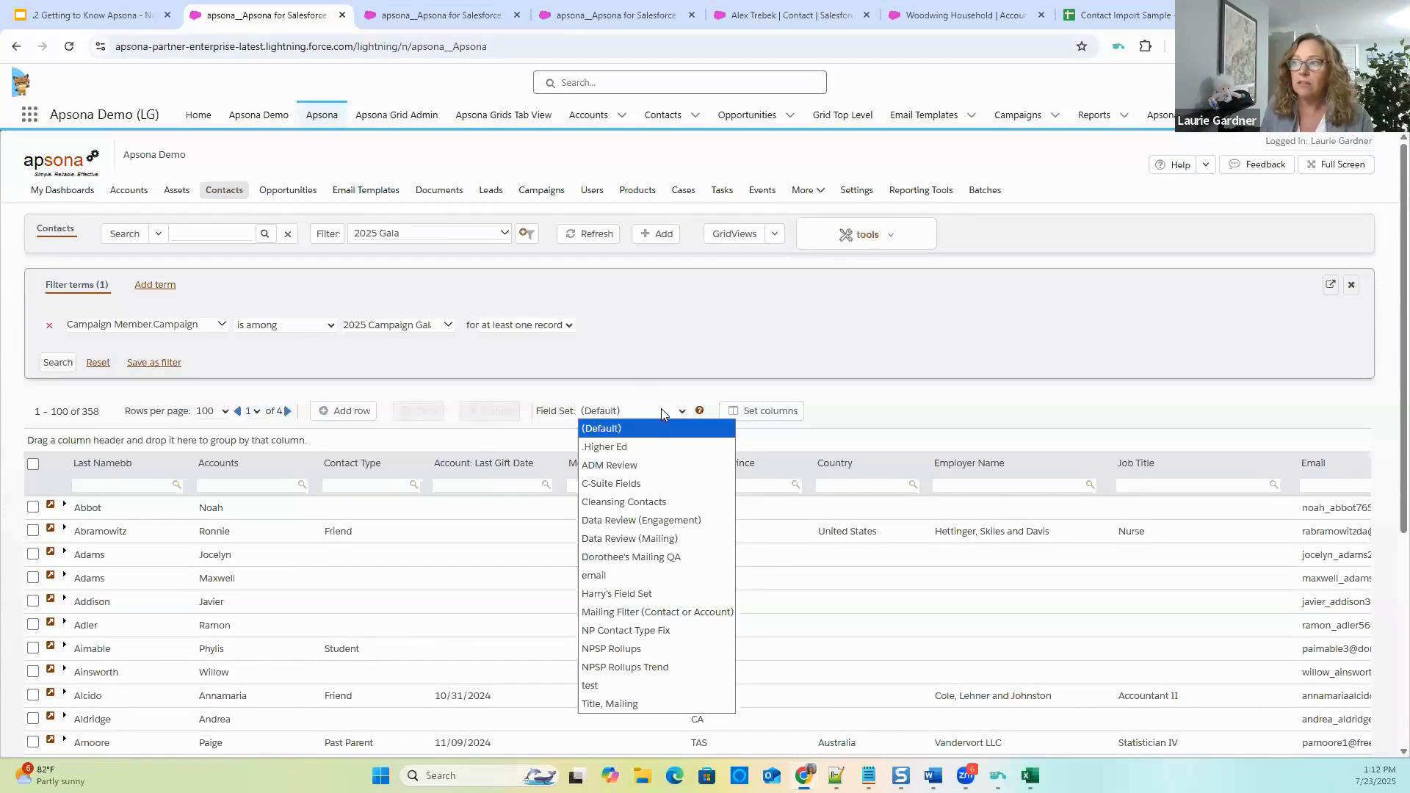
{"action": "left_click", "coordinate": [637, 594]}
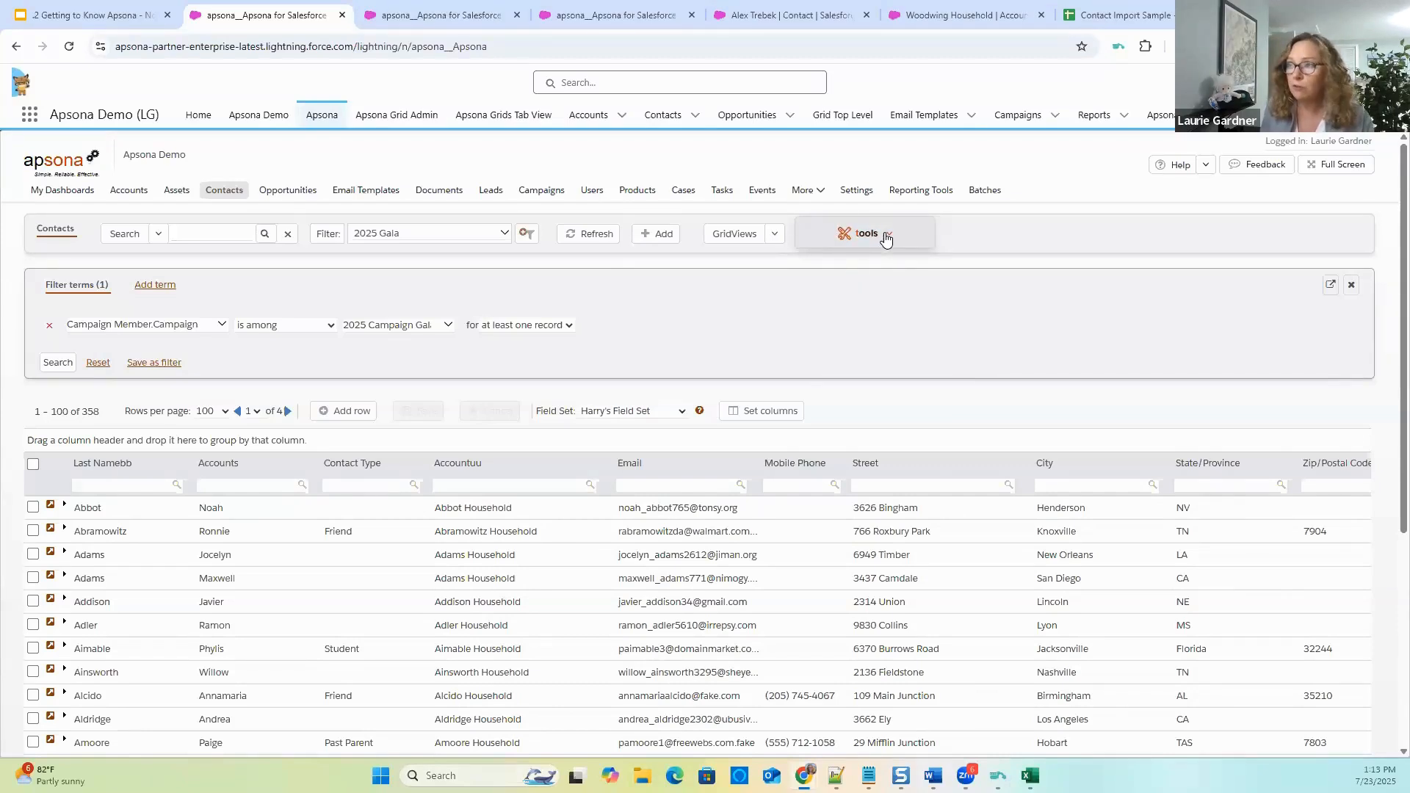
Open the contact import/update tool, cancel the leftover import it holds, and start a fresh import.
{"action": "left_click", "coordinate": [887, 236]}
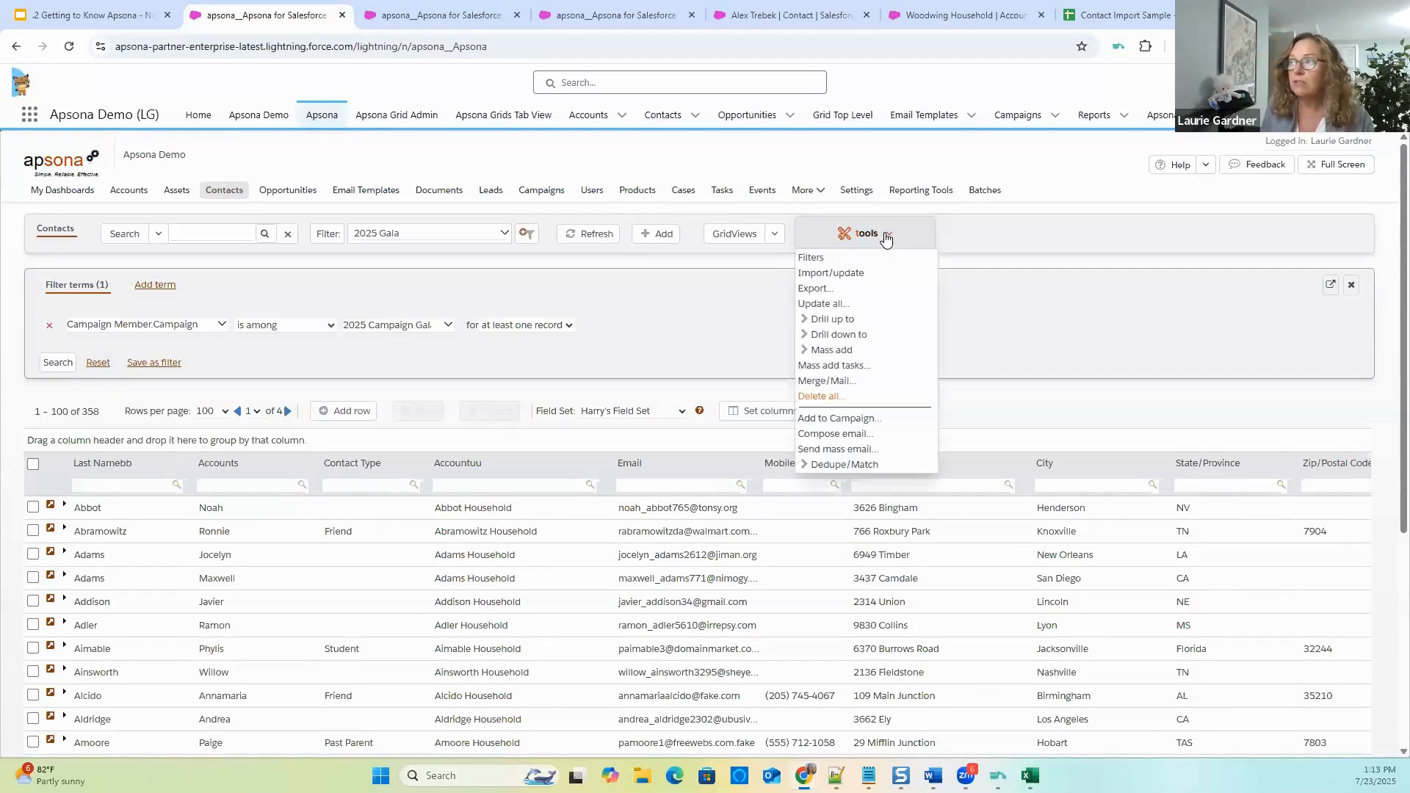
{"action": "left_click", "coordinate": [866, 279]}
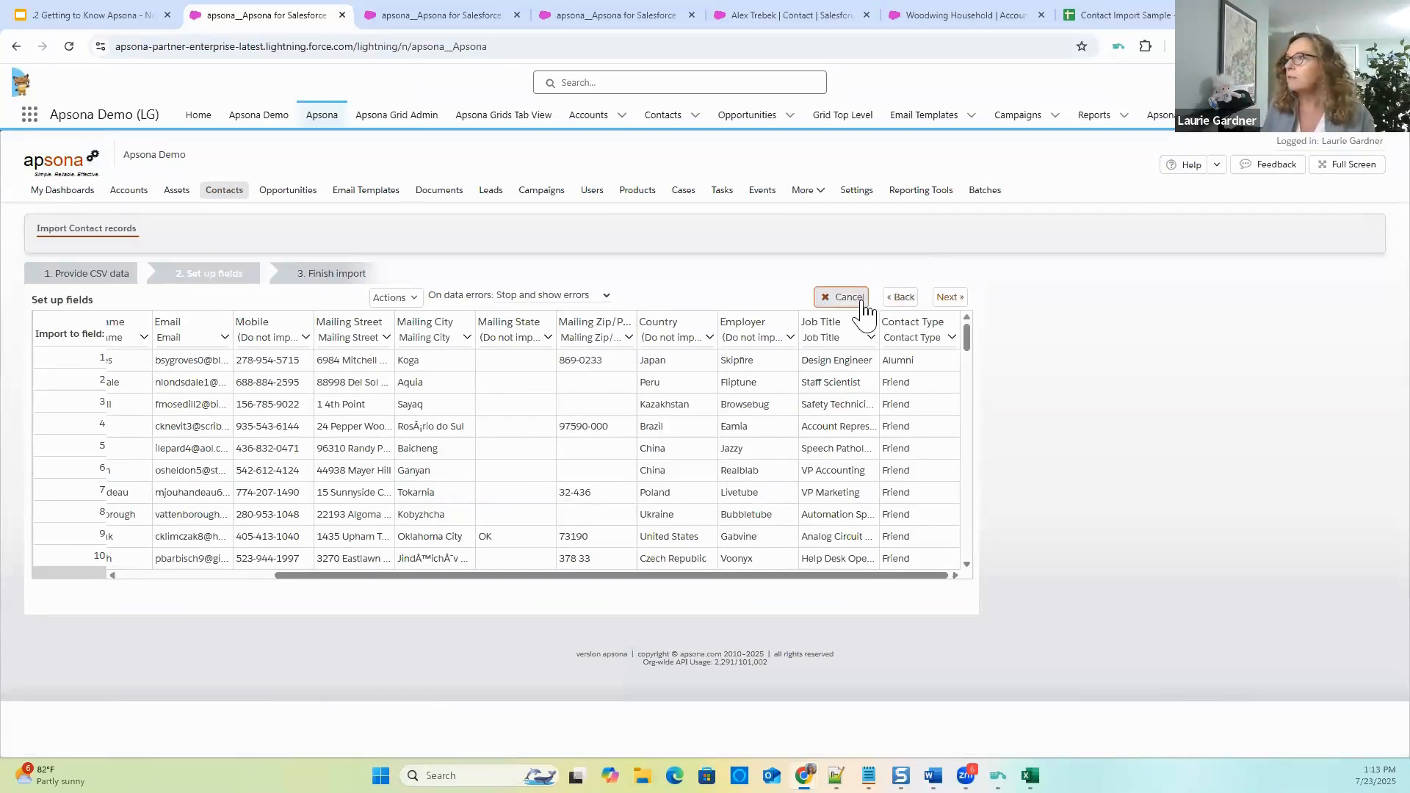
{"action": "left_click", "coordinate": [852, 299]}
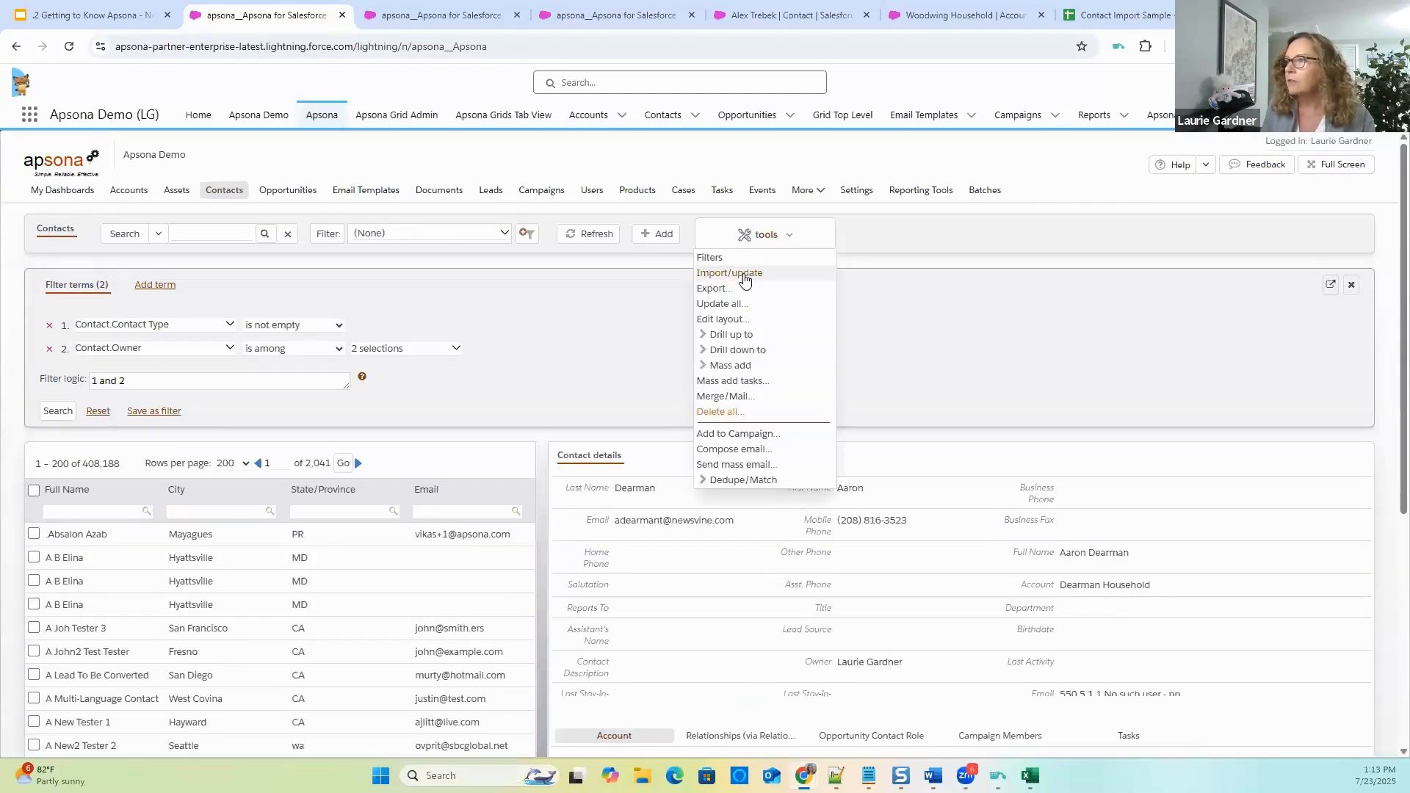
{"action": "left_click", "coordinate": [764, 234]}
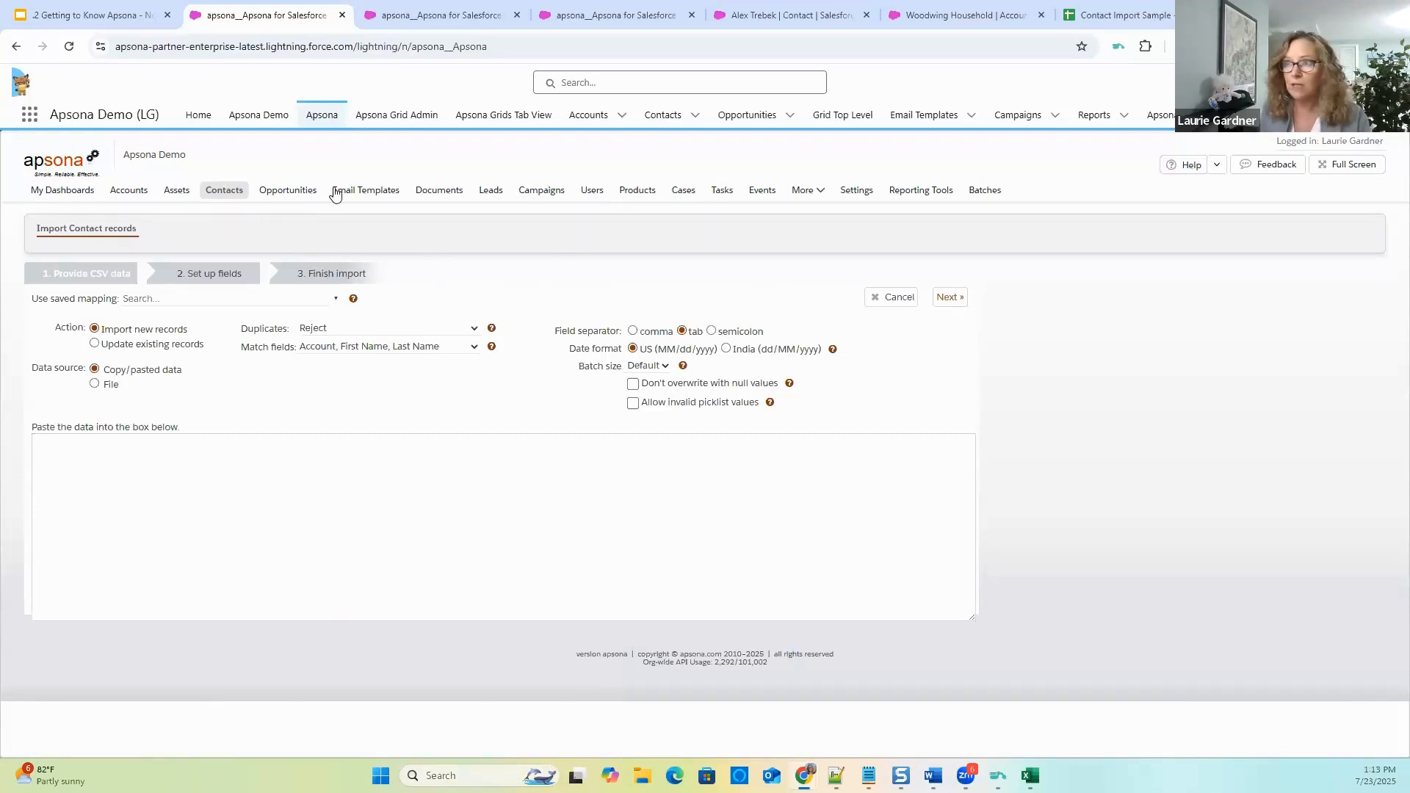
Check the settings for updating existing records, and set the import action back to importing new records.
{"action": "mouse_move", "coordinate": [722, 191]}
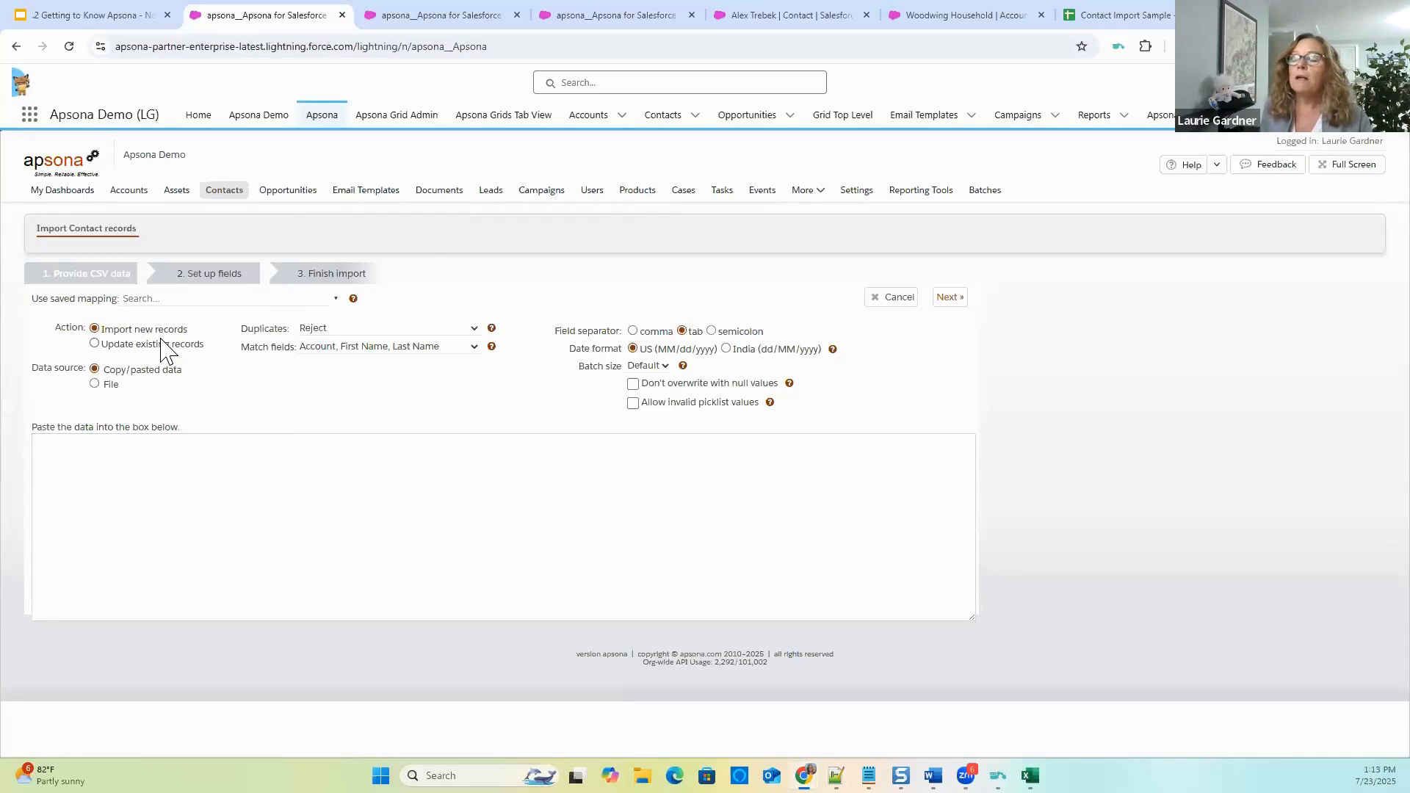
{"action": "left_click", "coordinate": [123, 343]}
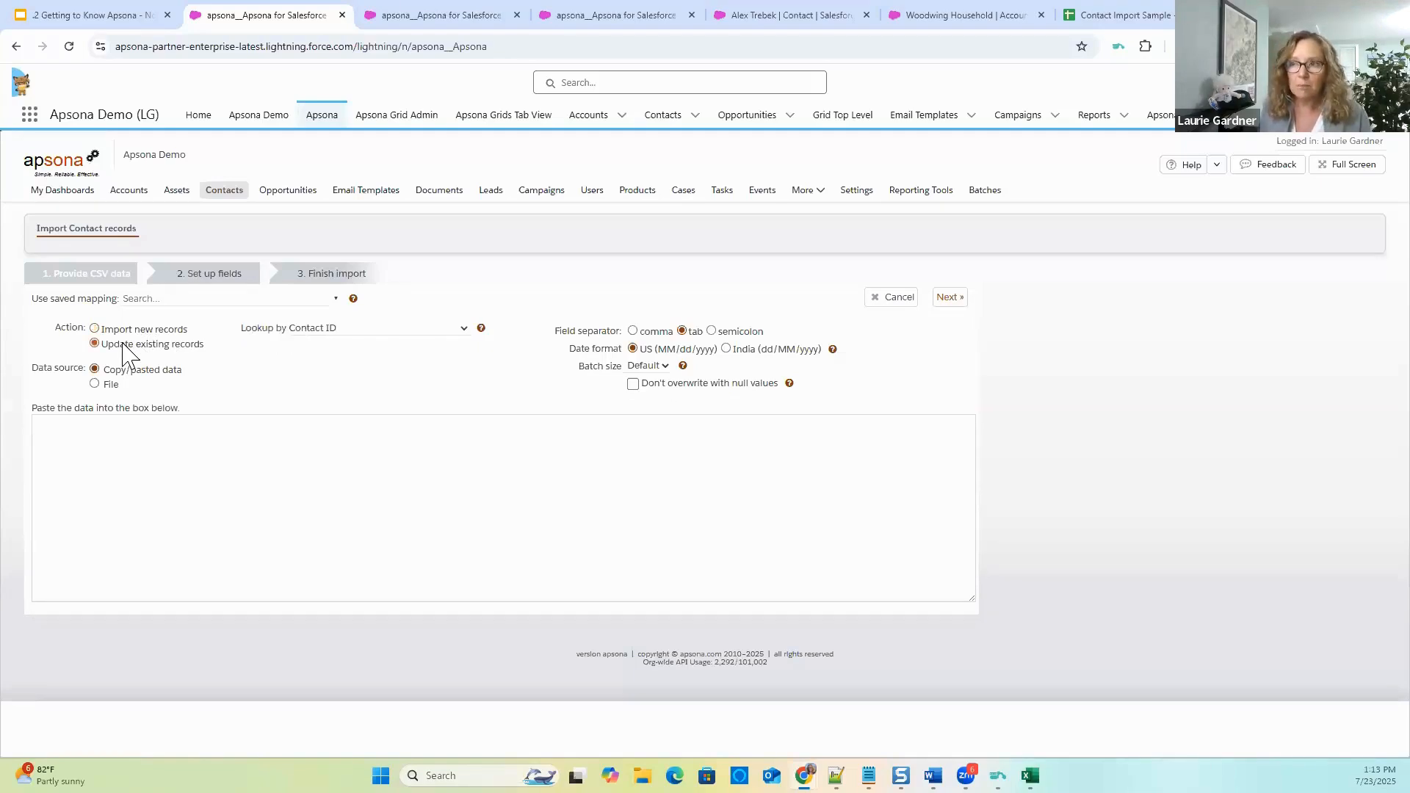
{"action": "left_click", "coordinate": [119, 330]}
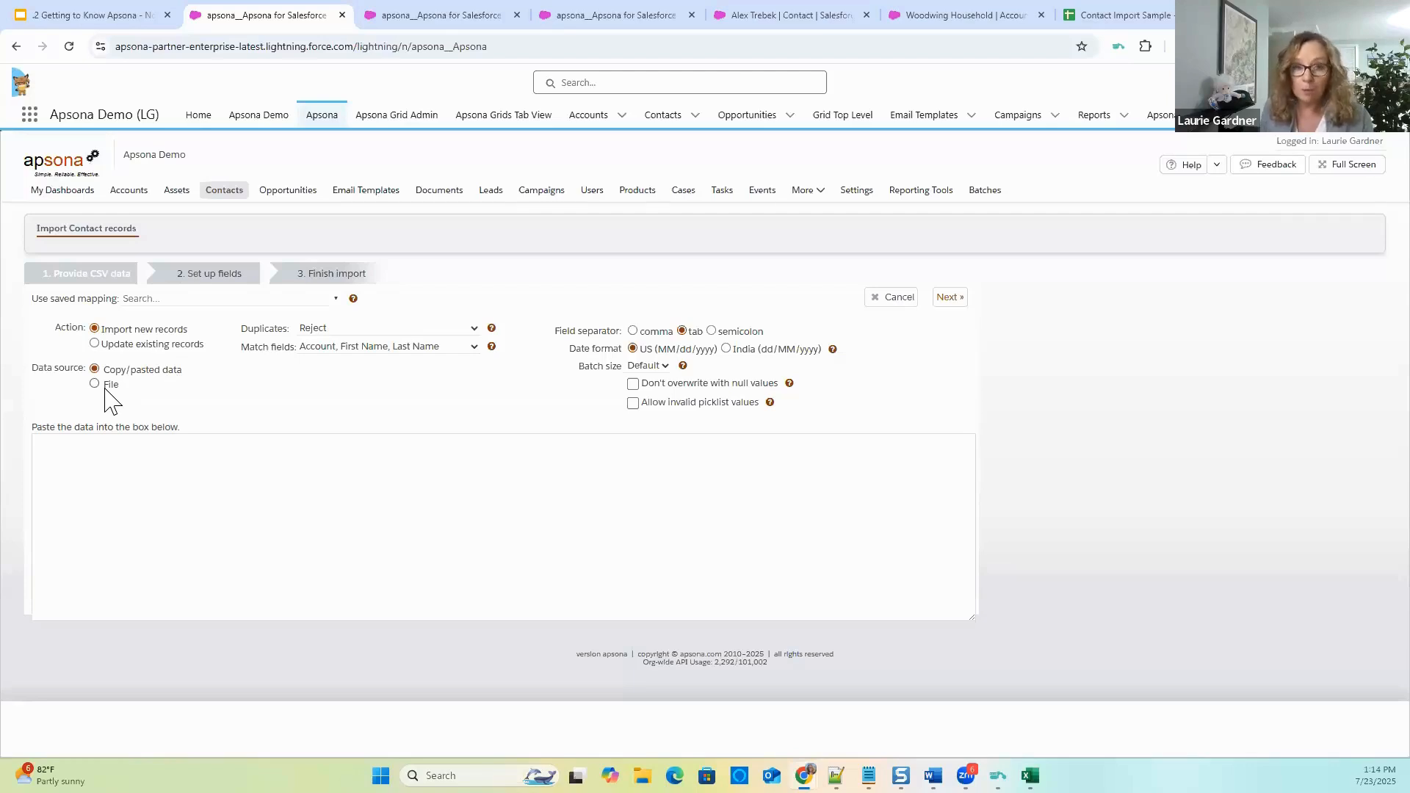
Switch to the Contact Import Sample spreadsheet and copy the whole contact table, A1:M30, including its headers.
{"action": "left_click", "coordinate": [1129, 24]}
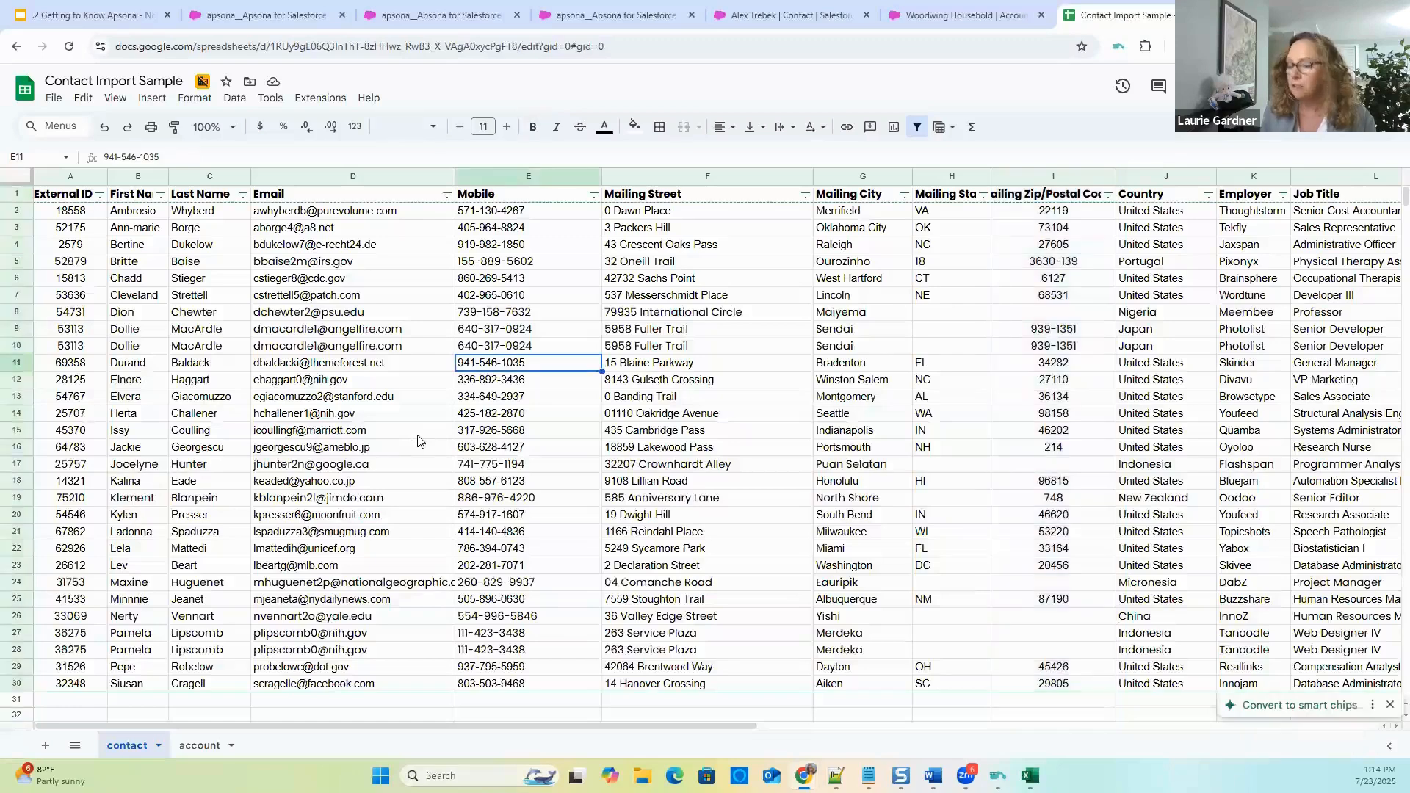
{"action": "key", "text": "ctrl+Home"}
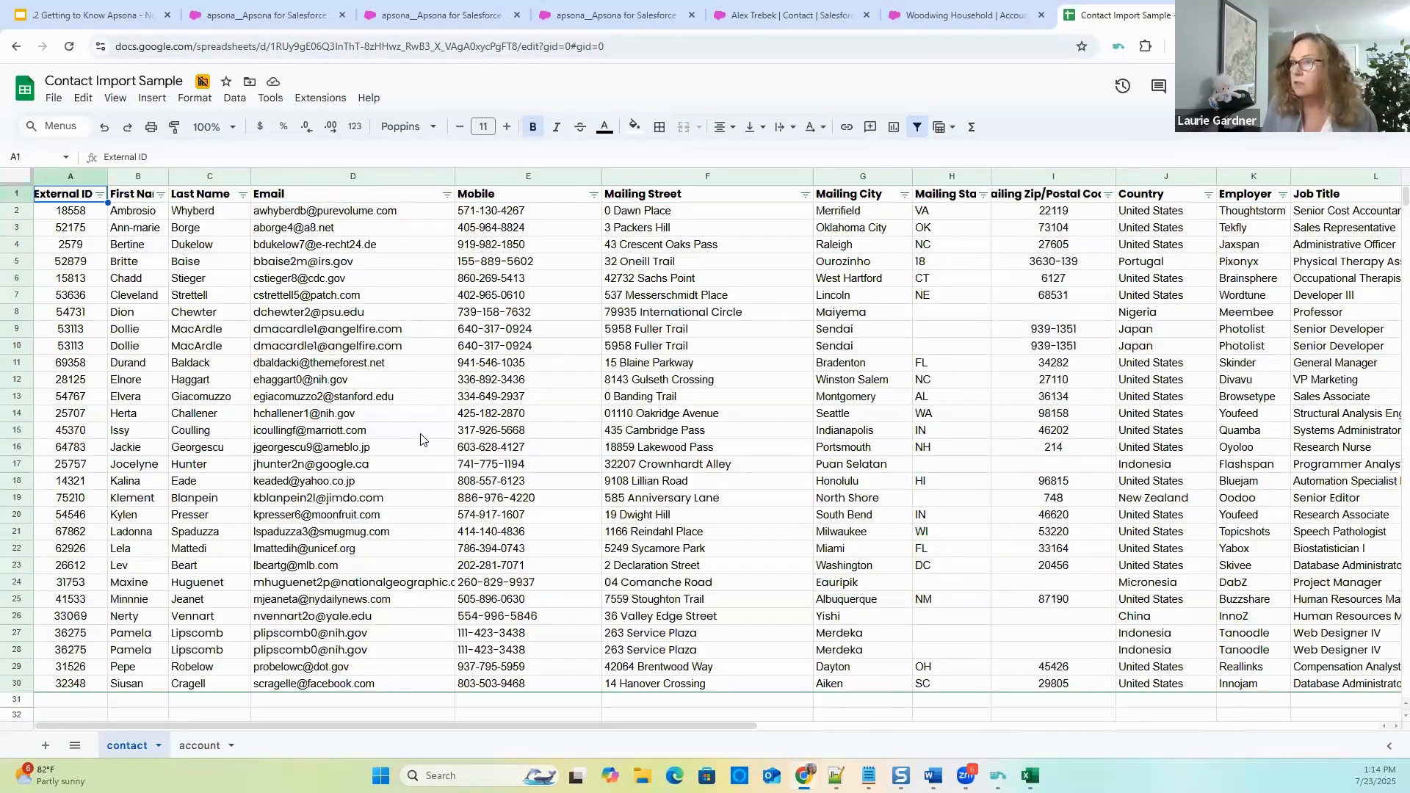
{"action": "key", "text": "ctrl+shift+Down"}
{"action": "key", "text": "ctrl+shift+Right"}
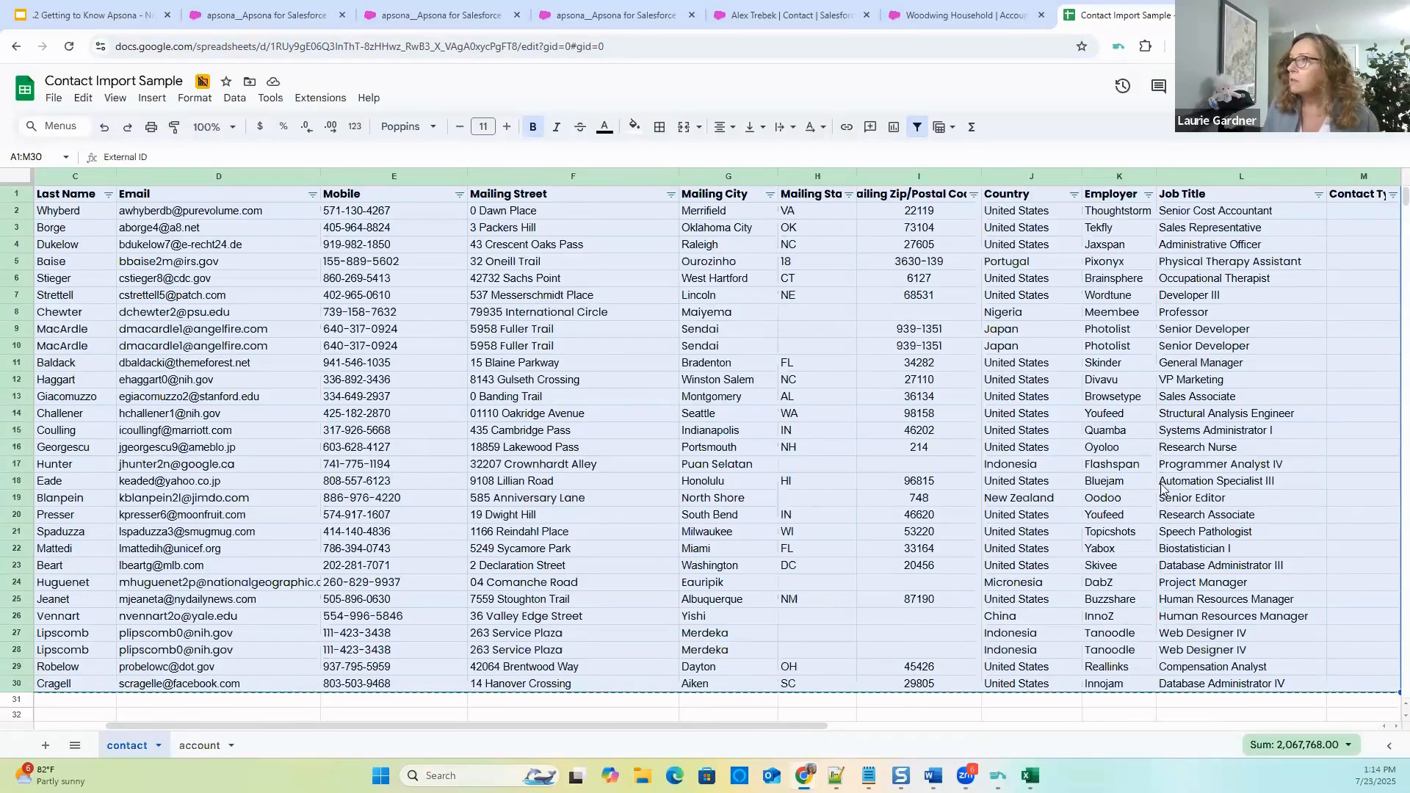
Switch back to Apsona's contact import and paste the copied spreadsheet rows as the import data.
{"action": "left_click", "coordinate": [230, 18]}
{"action": "left_click", "coordinate": [125, 458]}
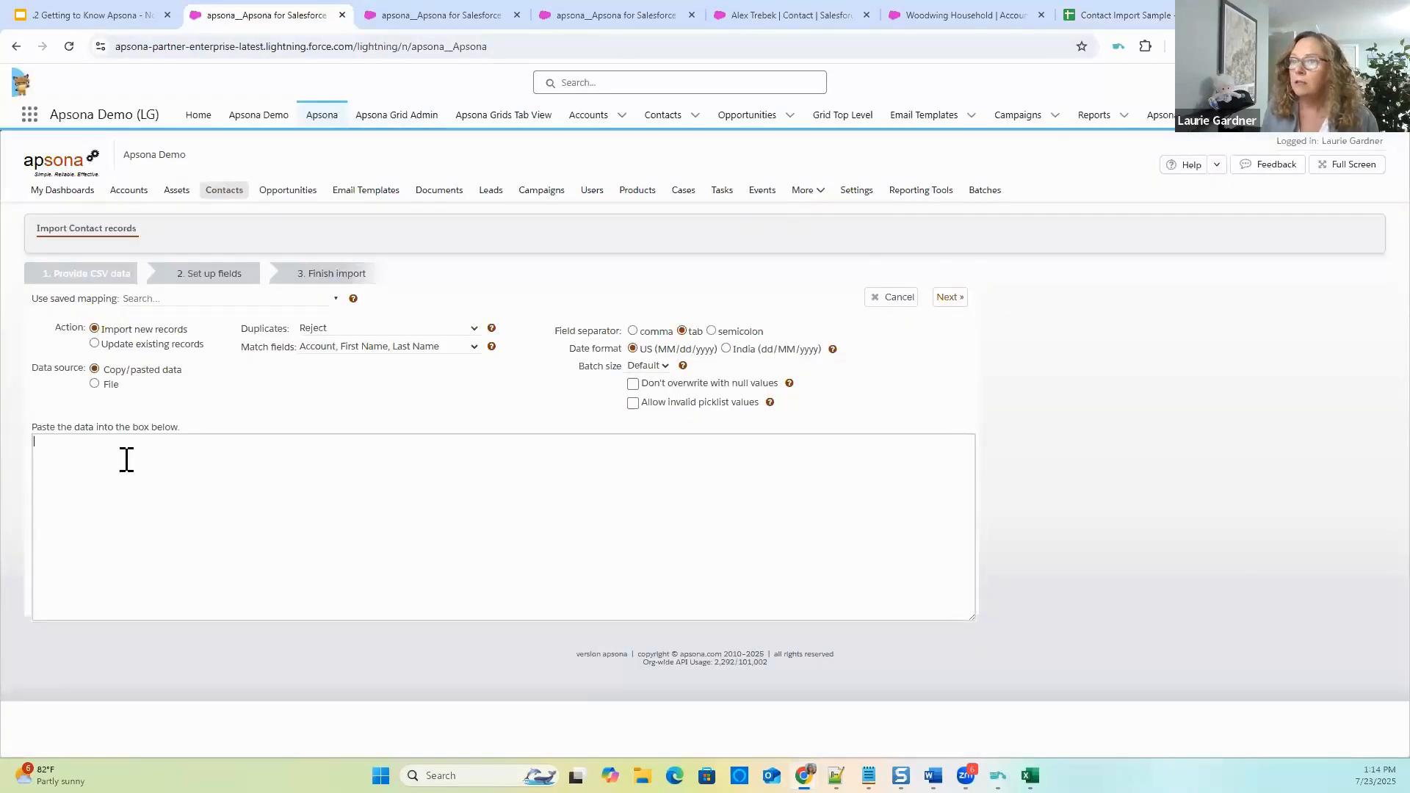
{"action": "key", "text": "ctrl+v"}
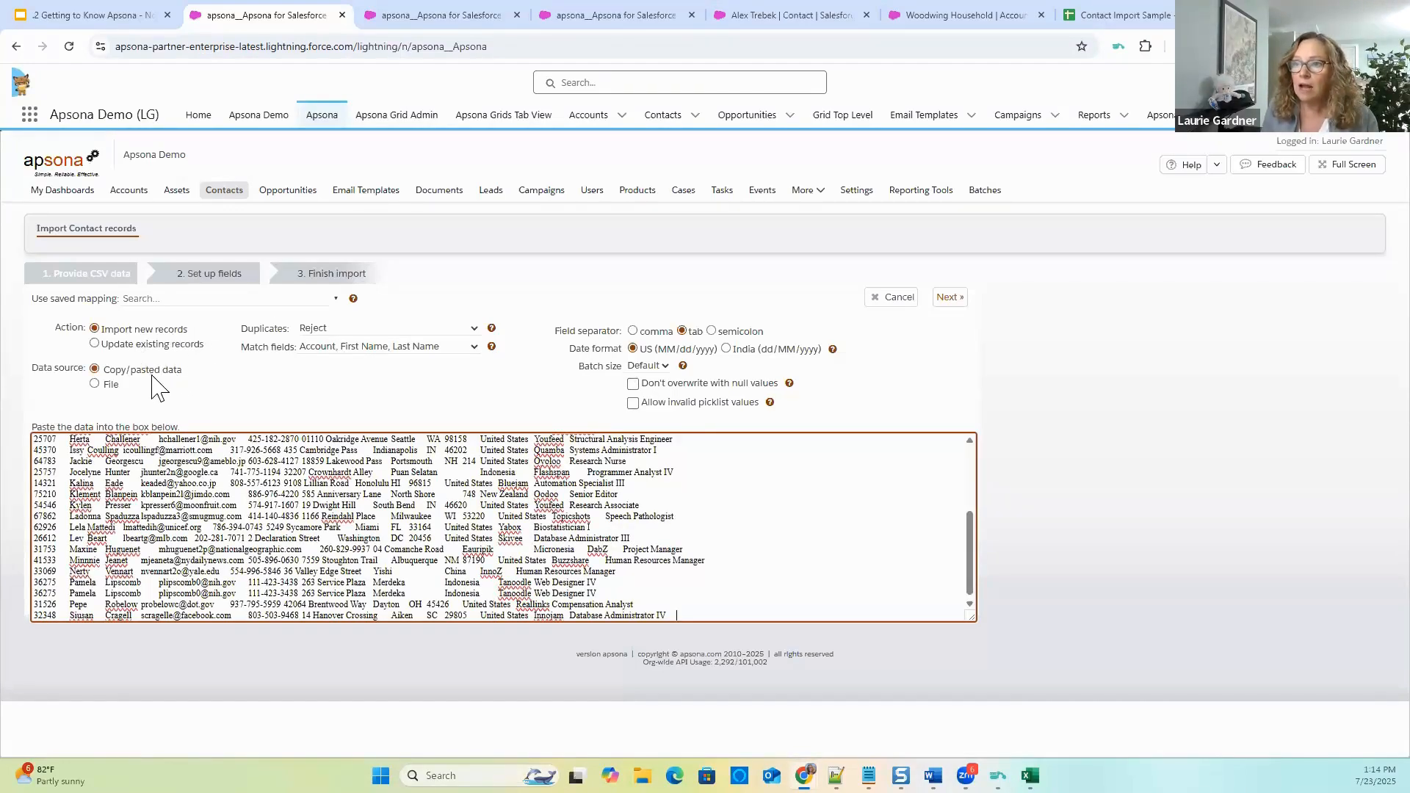
Review the duplicate-handling choices, keep Reject, and set the match fields to Email, First Name, Last Name.
{"action": "left_click", "coordinate": [380, 331]}
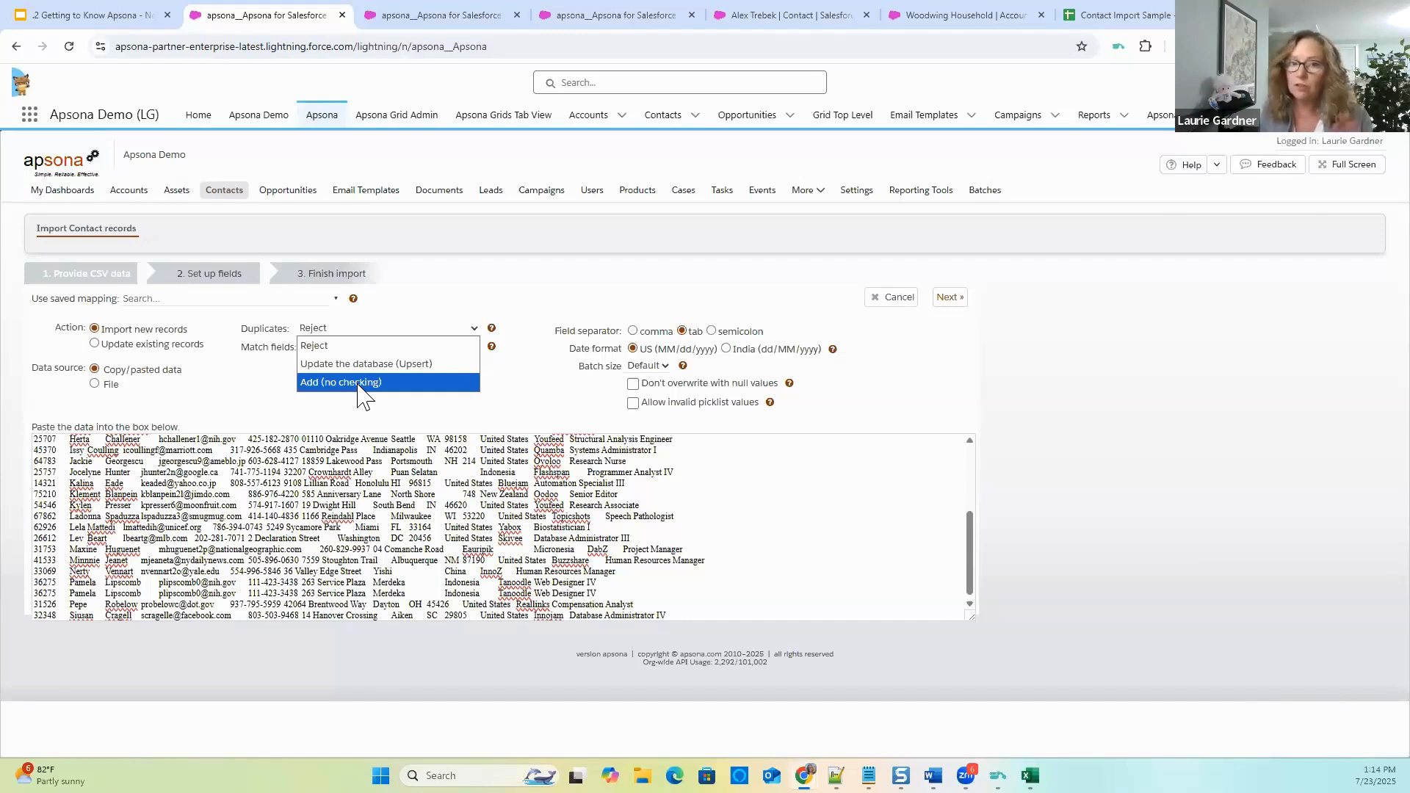
{"action": "left_click", "coordinate": [348, 349]}
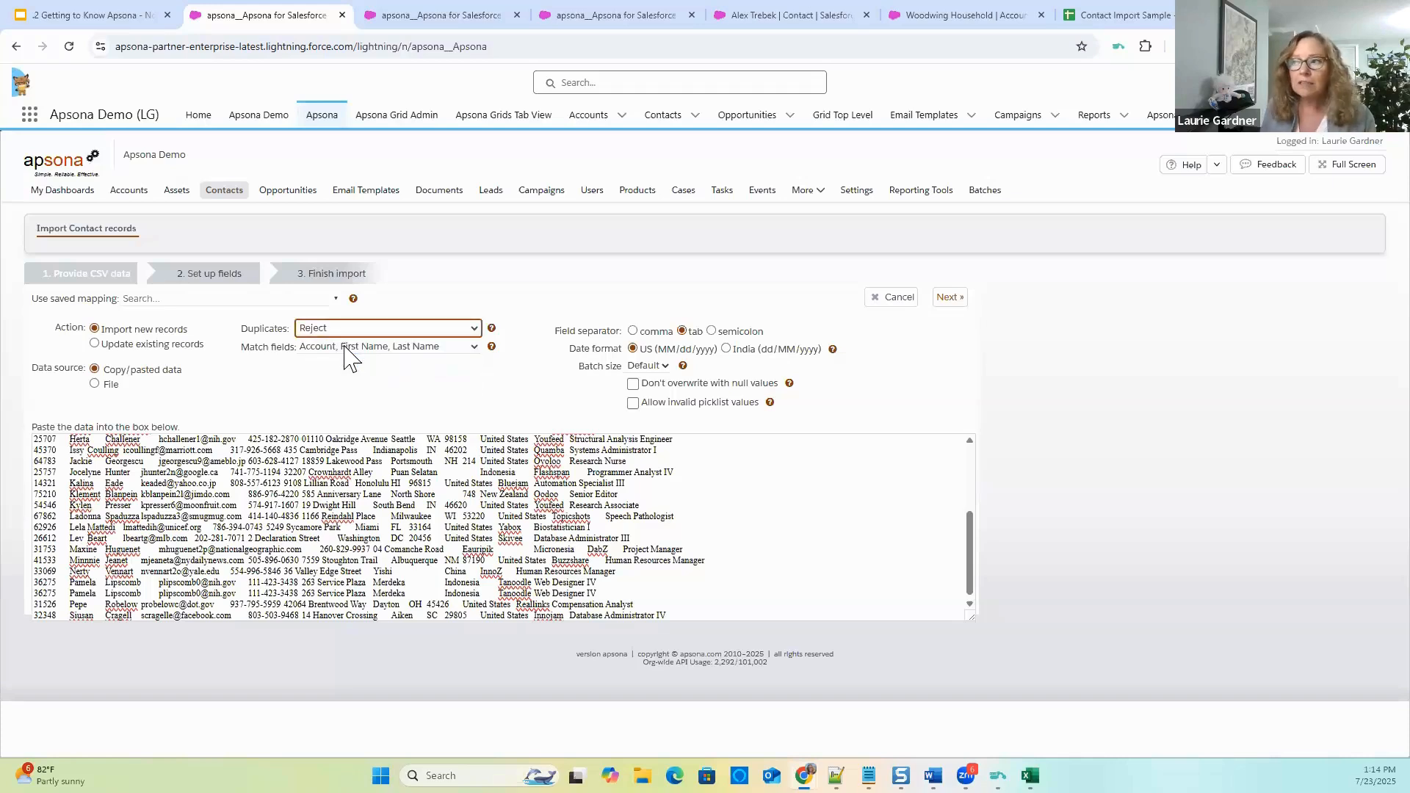
{"action": "left_click", "coordinate": [348, 349]}
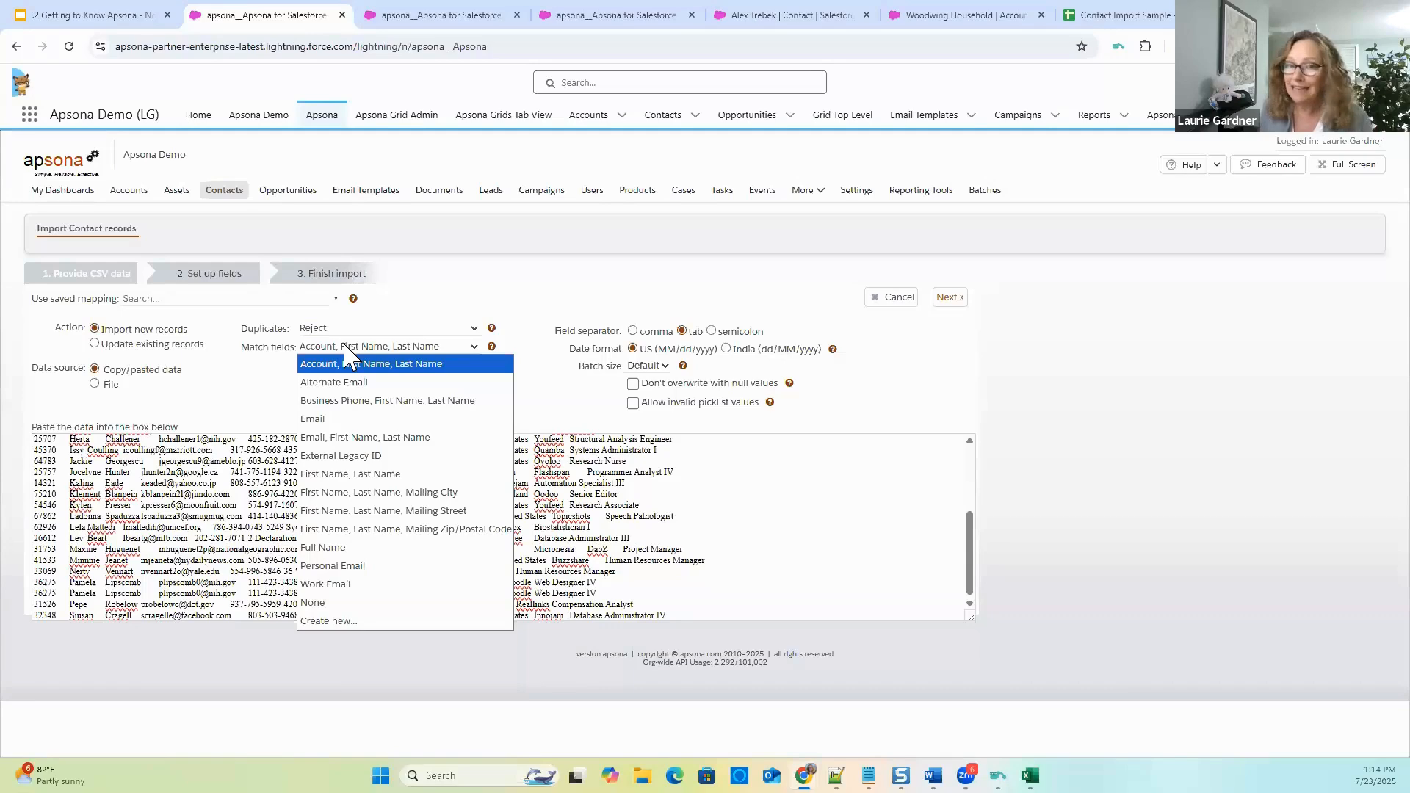
{"action": "left_click", "coordinate": [360, 437]}
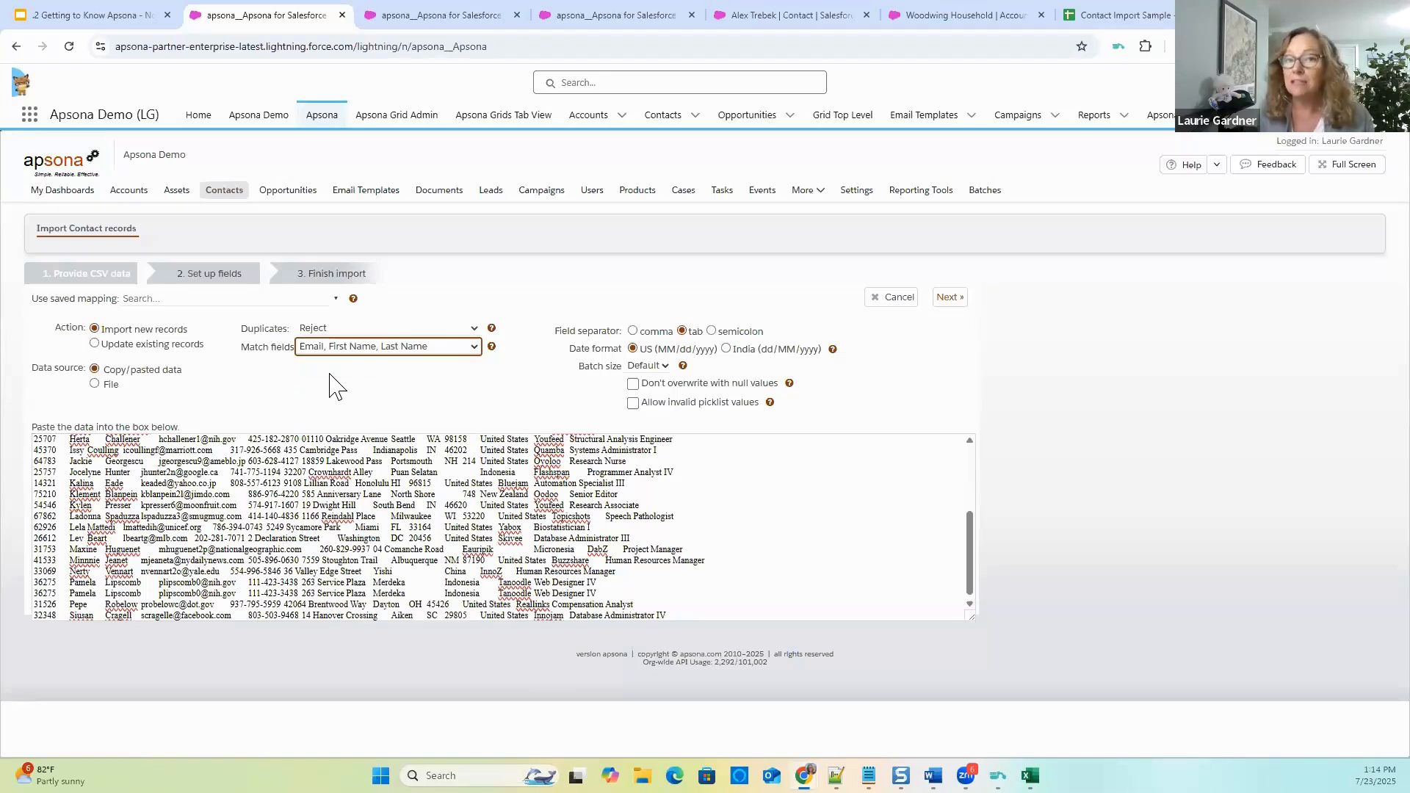
Start creating a custom match field set, look through all the available fields, and cancel without selecting any.
{"action": "left_click", "coordinate": [448, 348]}
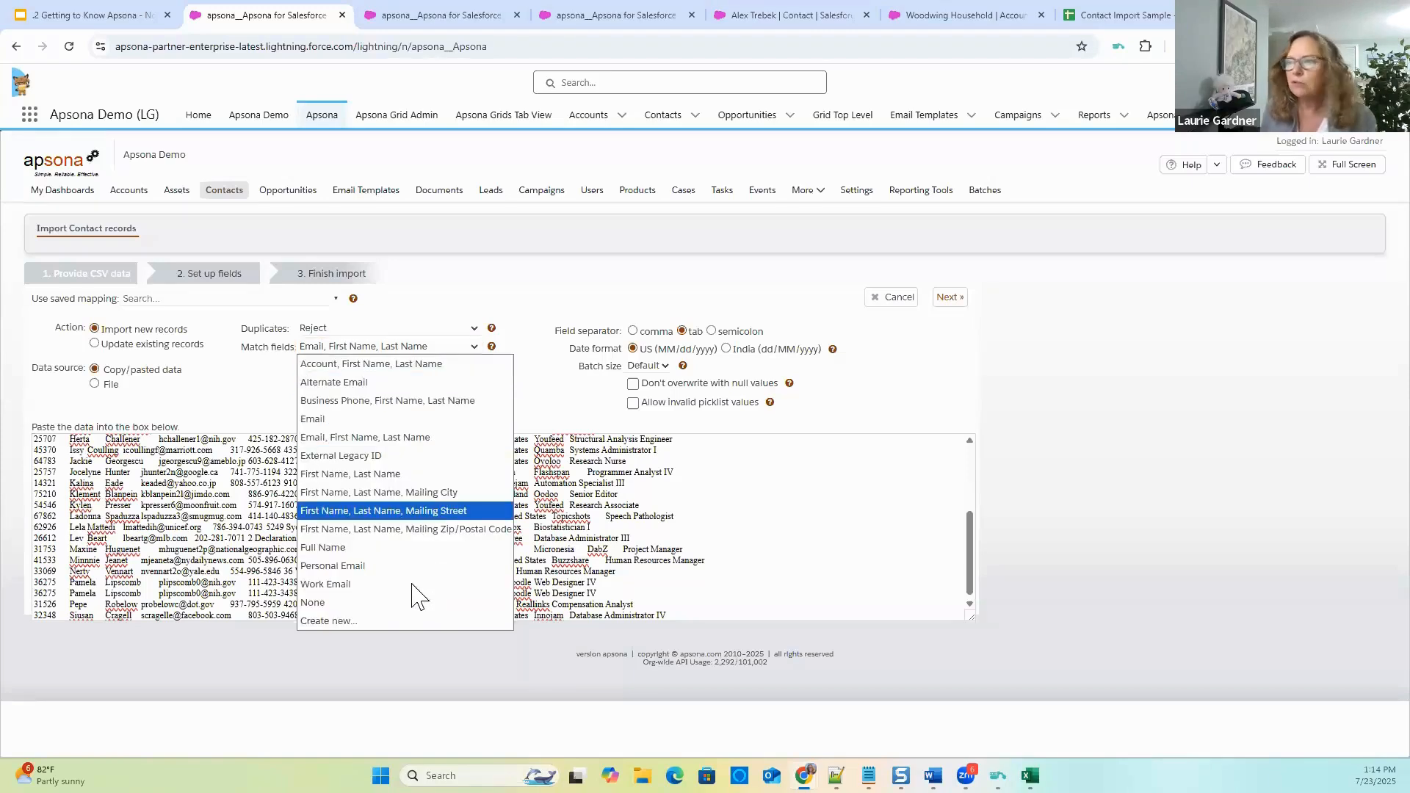
{"action": "left_click", "coordinate": [377, 623]}
{"action": "scroll", "coordinate": [672, 474], "scroll_direction": "down", "scroll_amount": 3}
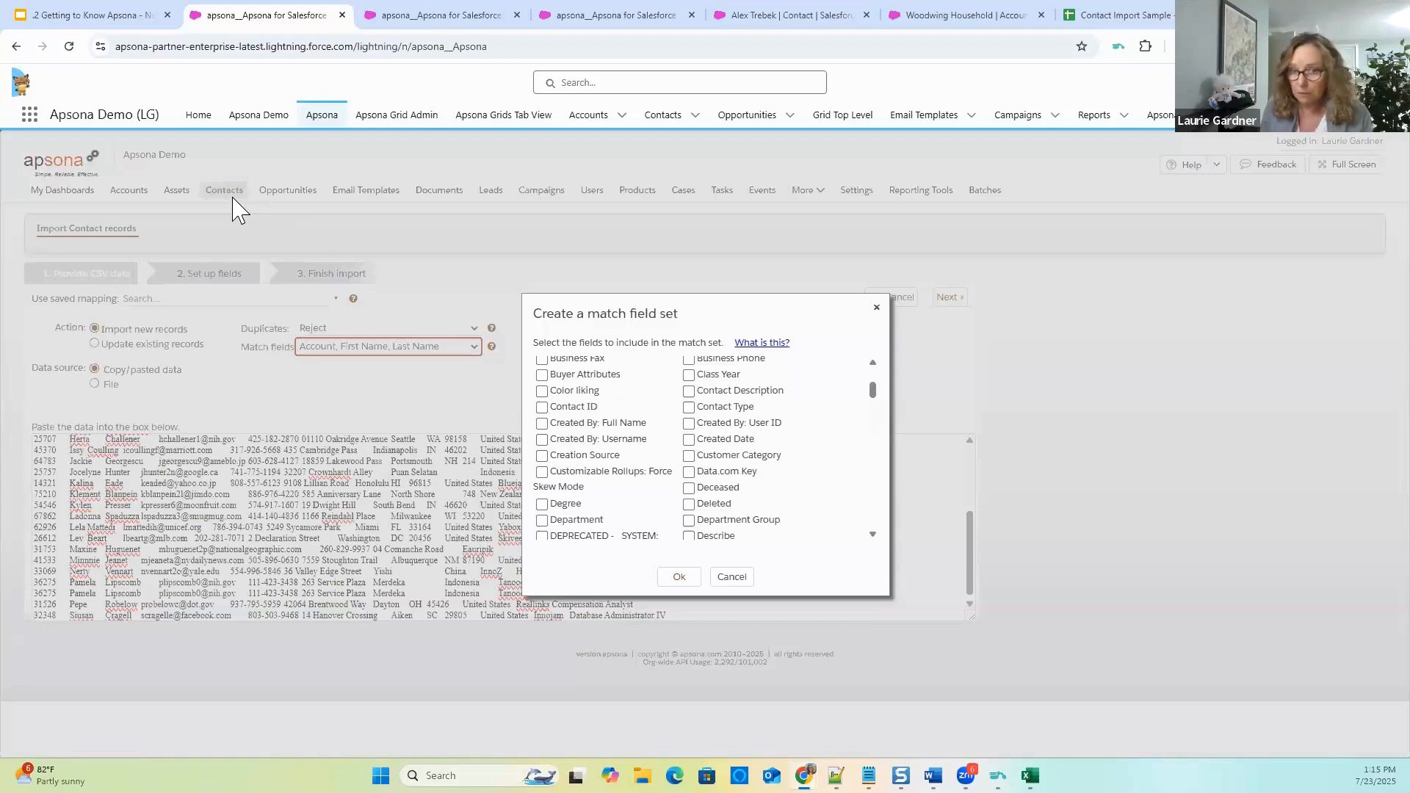
{"action": "scroll", "coordinate": [660, 499], "scroll_direction": "down", "scroll_amount": 3}
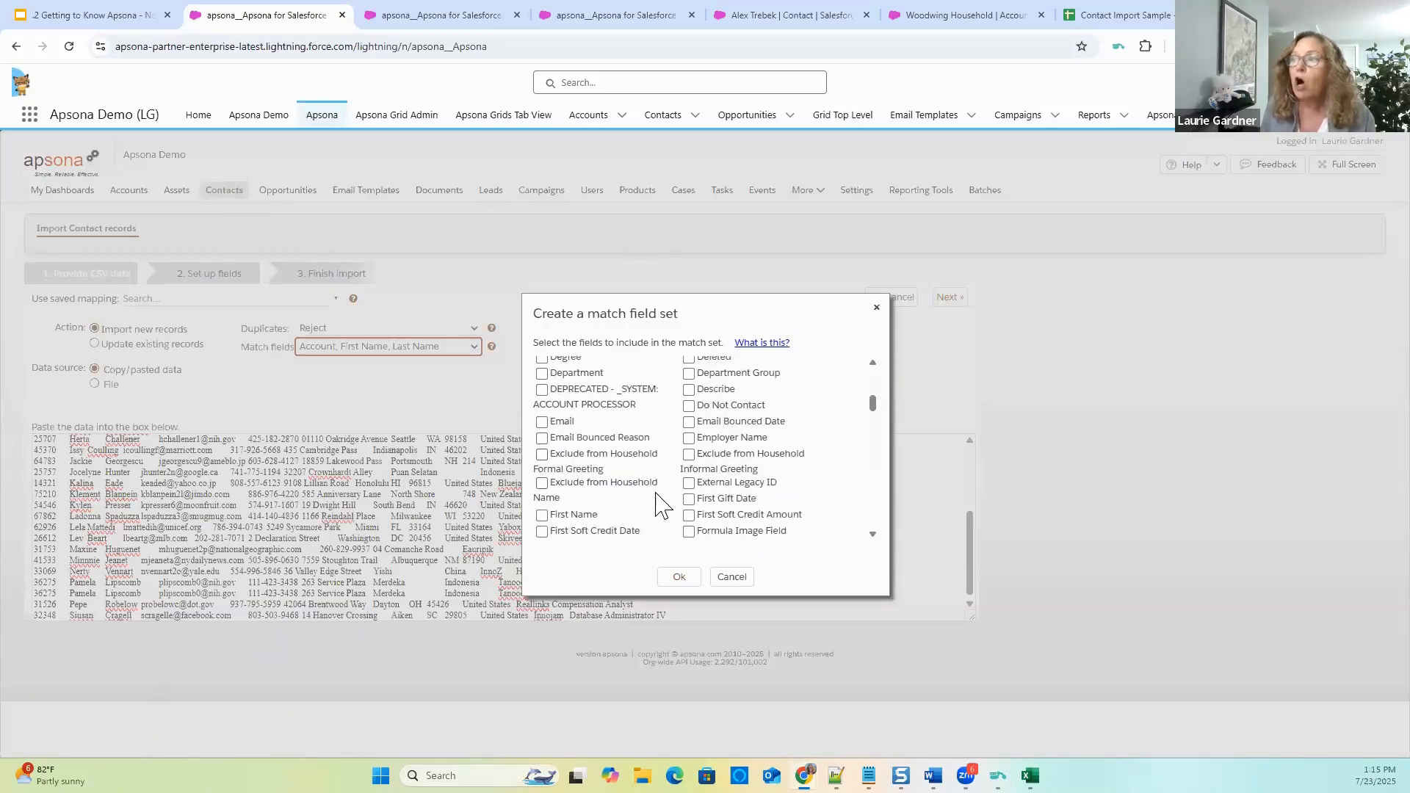
{"action": "scroll", "coordinate": [659, 503], "scroll_direction": "down", "scroll_amount": 10}
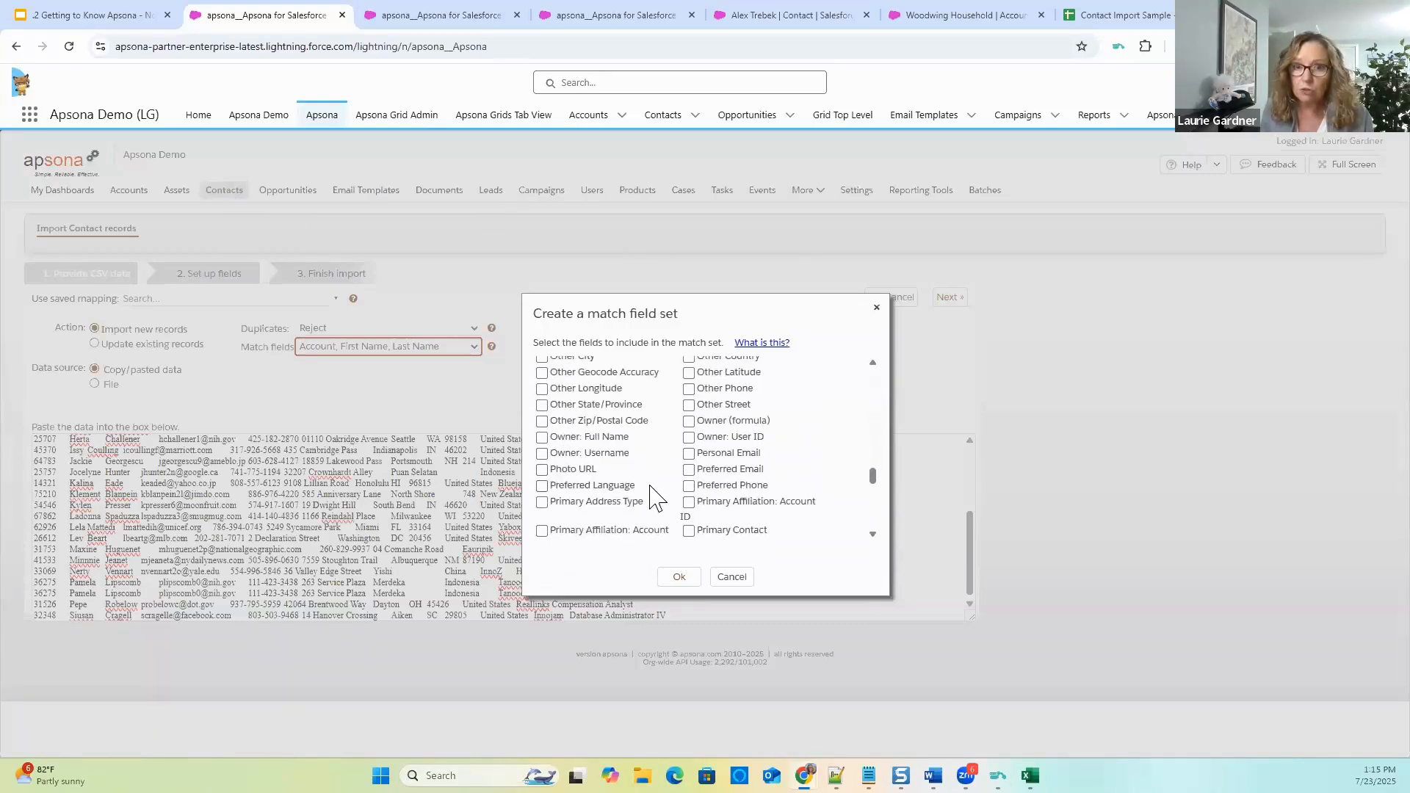
{"action": "scroll", "coordinate": [656, 499], "scroll_direction": "down", "scroll_amount": 8}
{"action": "scroll", "coordinate": [656, 499], "scroll_direction": "down", "scroll_amount": 3}
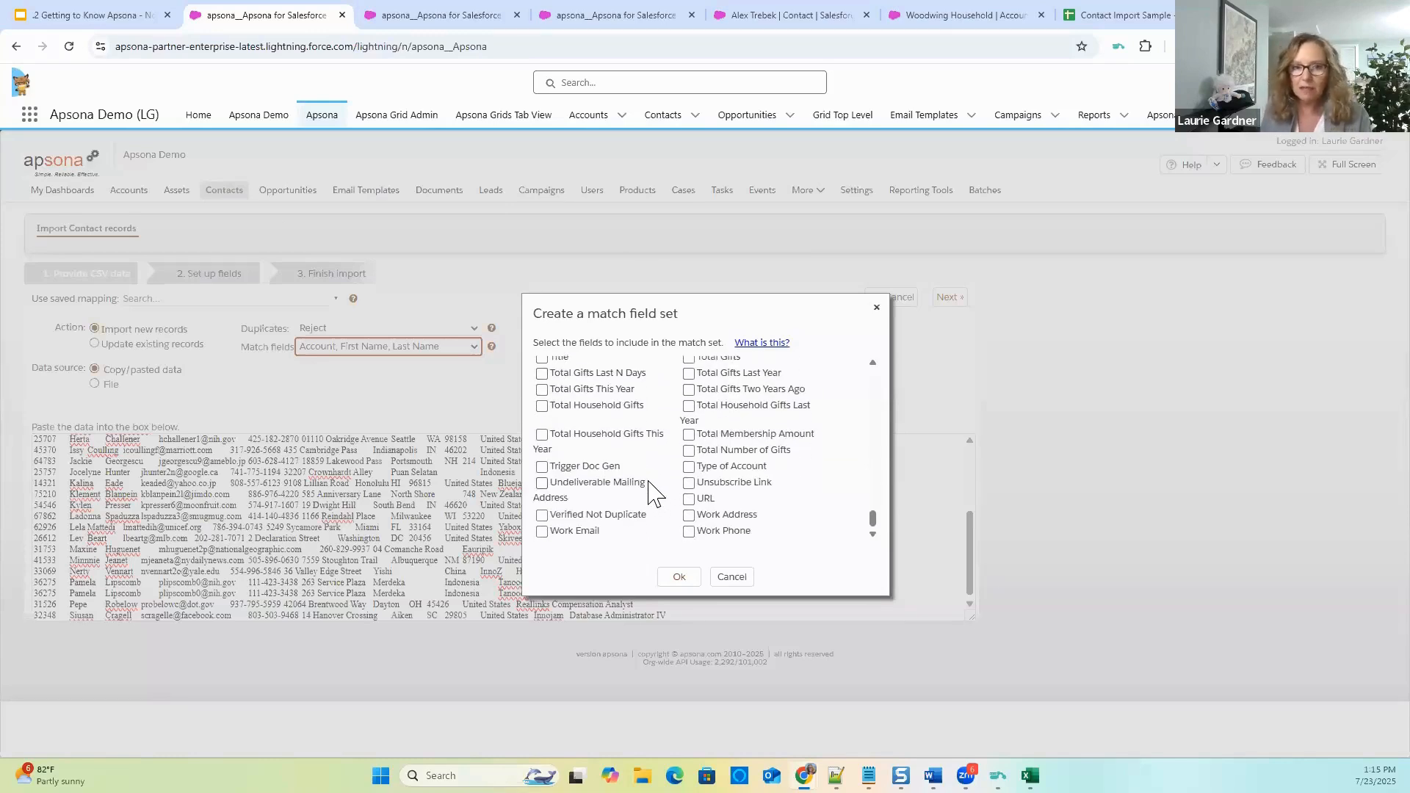
{"action": "left_click", "coordinate": [732, 576]}
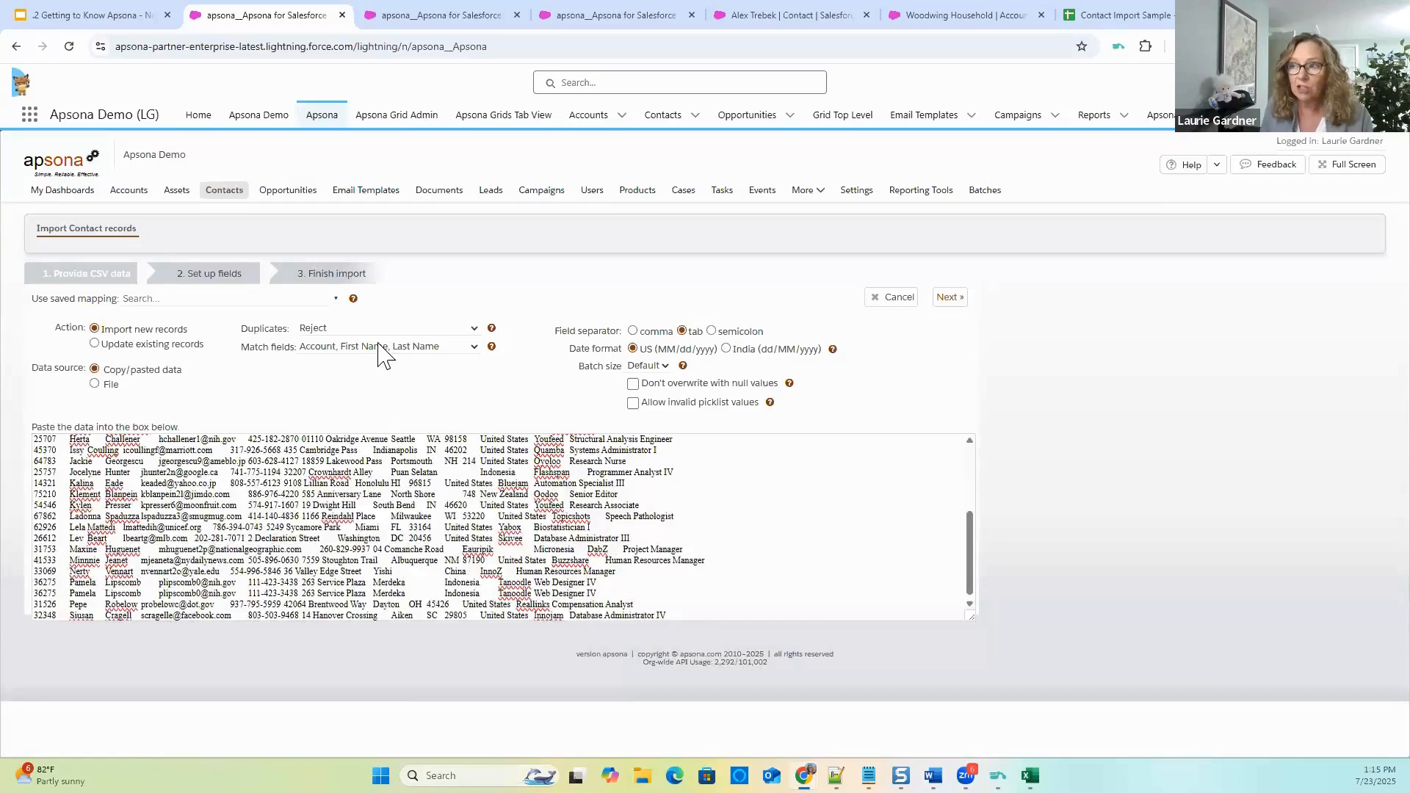
Match duplicates by Email, First Name, Last Name again, check the pasted data's header row, and proceed to the field setup.
{"action": "left_click", "coordinate": [379, 346]}
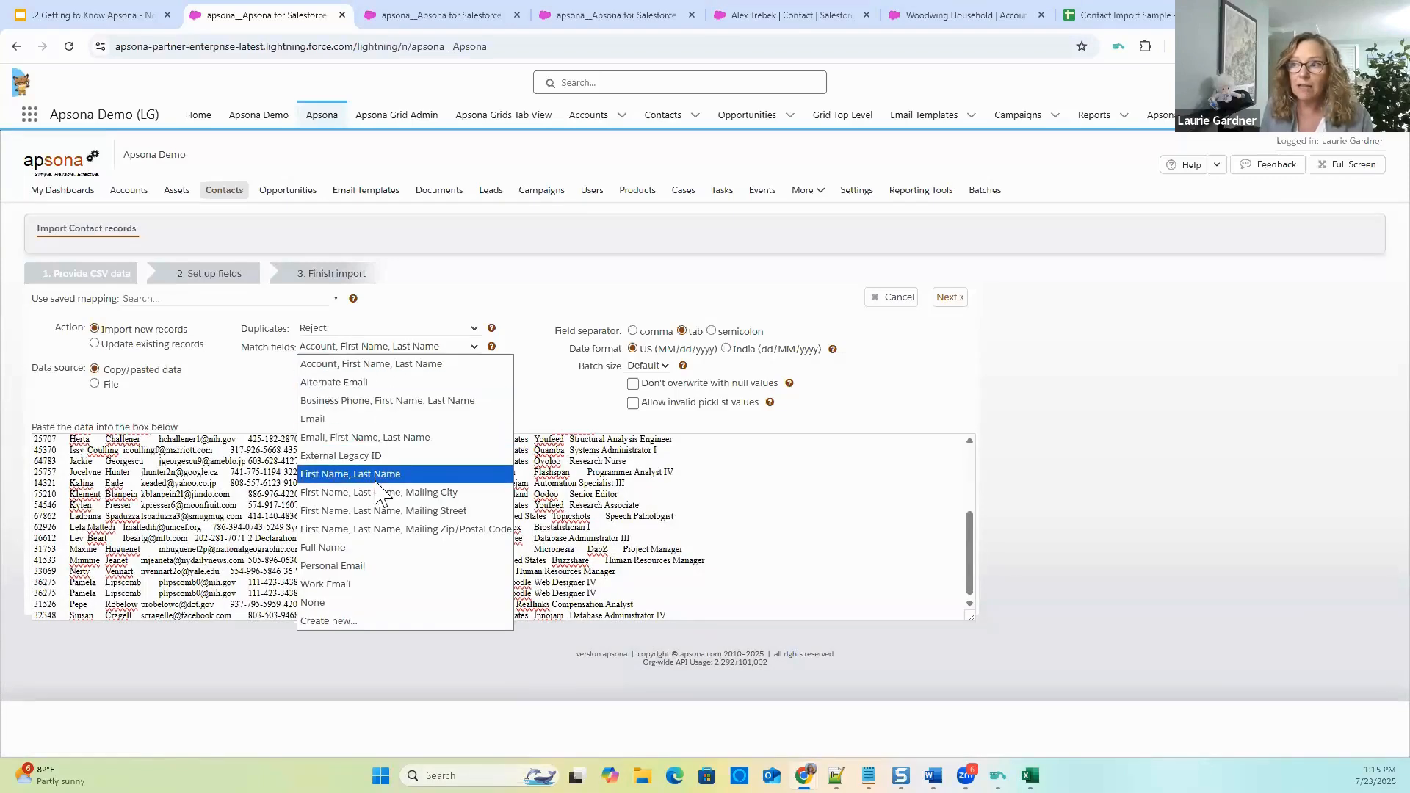
{"action": "left_click", "coordinate": [371, 436]}
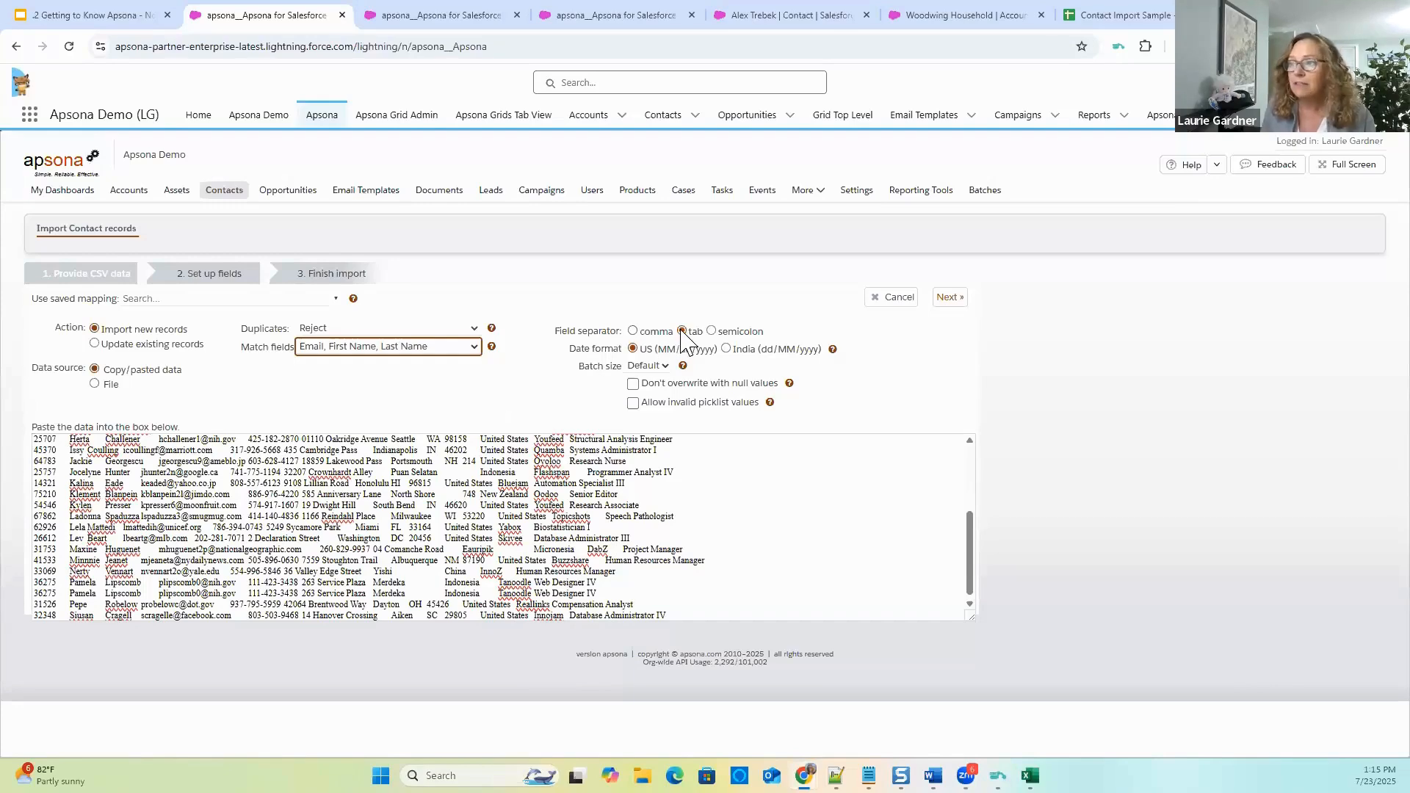
{"action": "scroll", "coordinate": [783, 522], "scroll_direction": "up", "scroll_amount": 5}
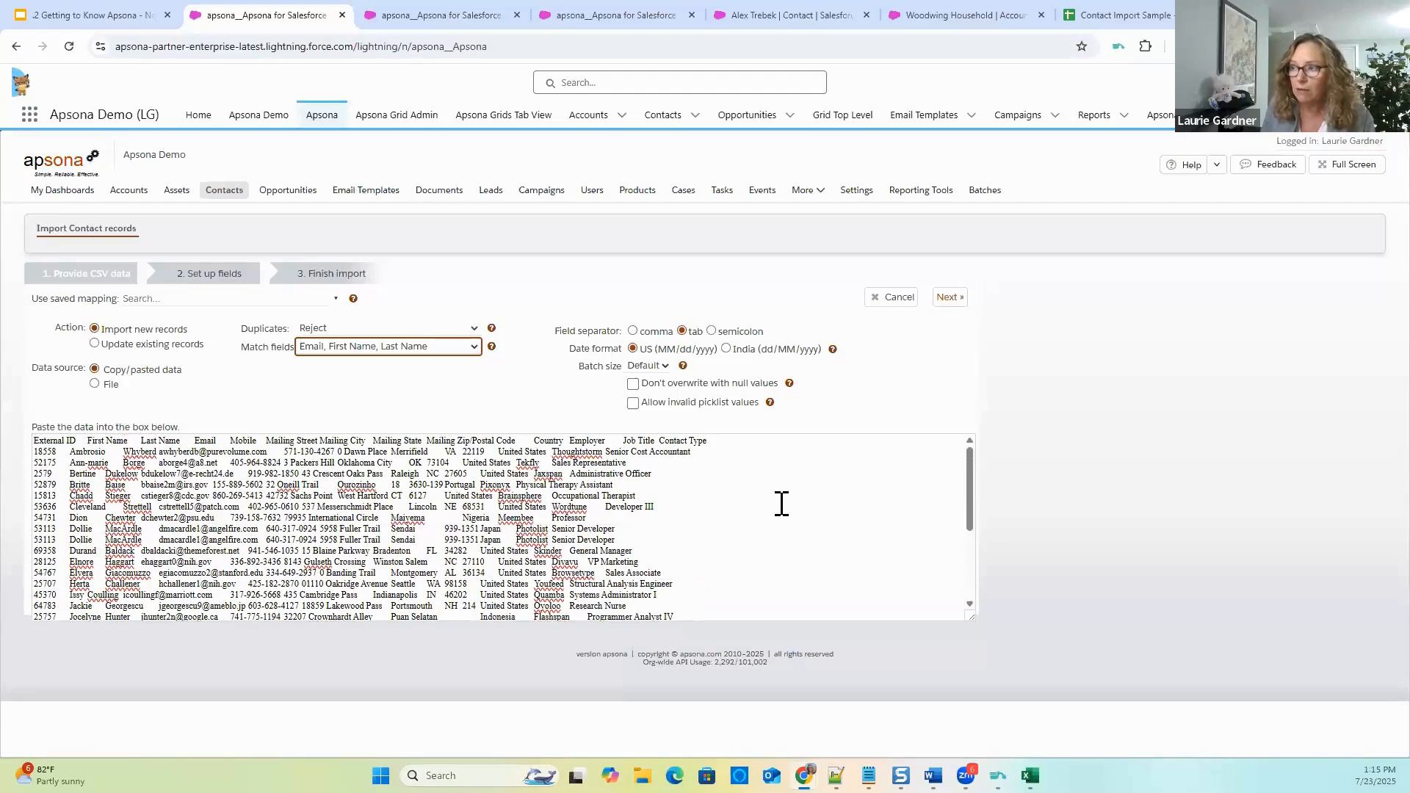
{"action": "left_click", "coordinate": [953, 299]}
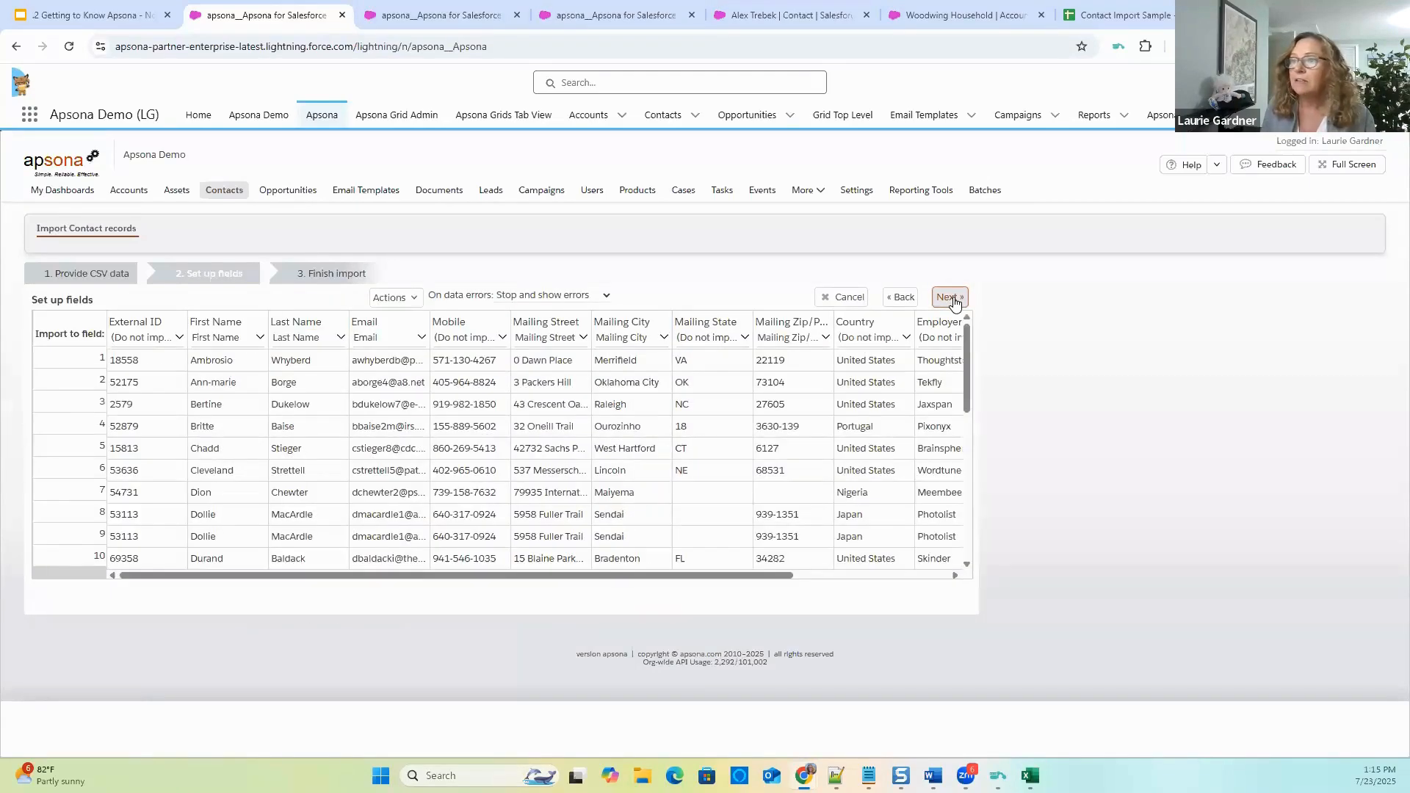
Return to the import data settings, apply the saved mapping Mockaroo LG, and proceed to the field setup.
{"action": "left_click", "coordinate": [902, 297]}
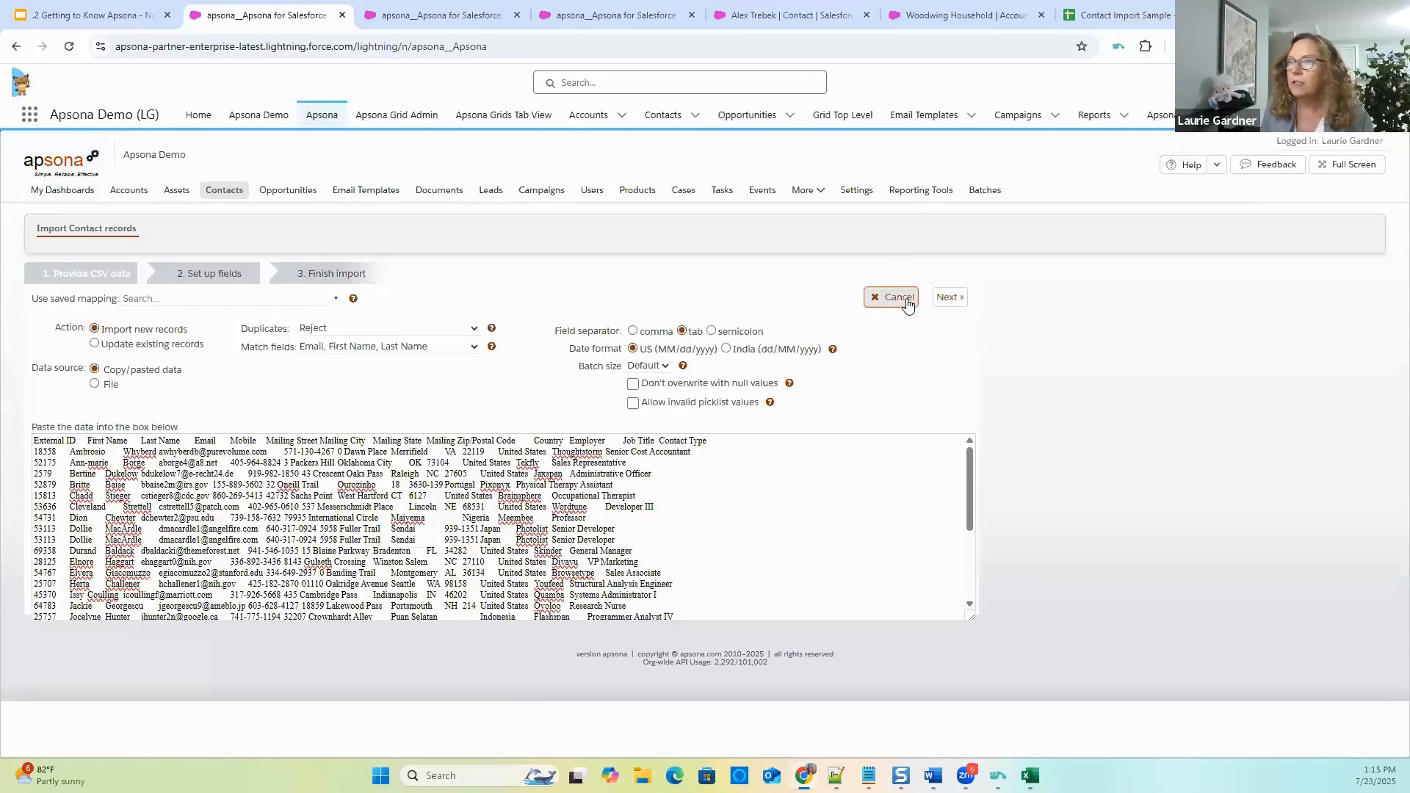
{"action": "left_click", "coordinate": [183, 299]}
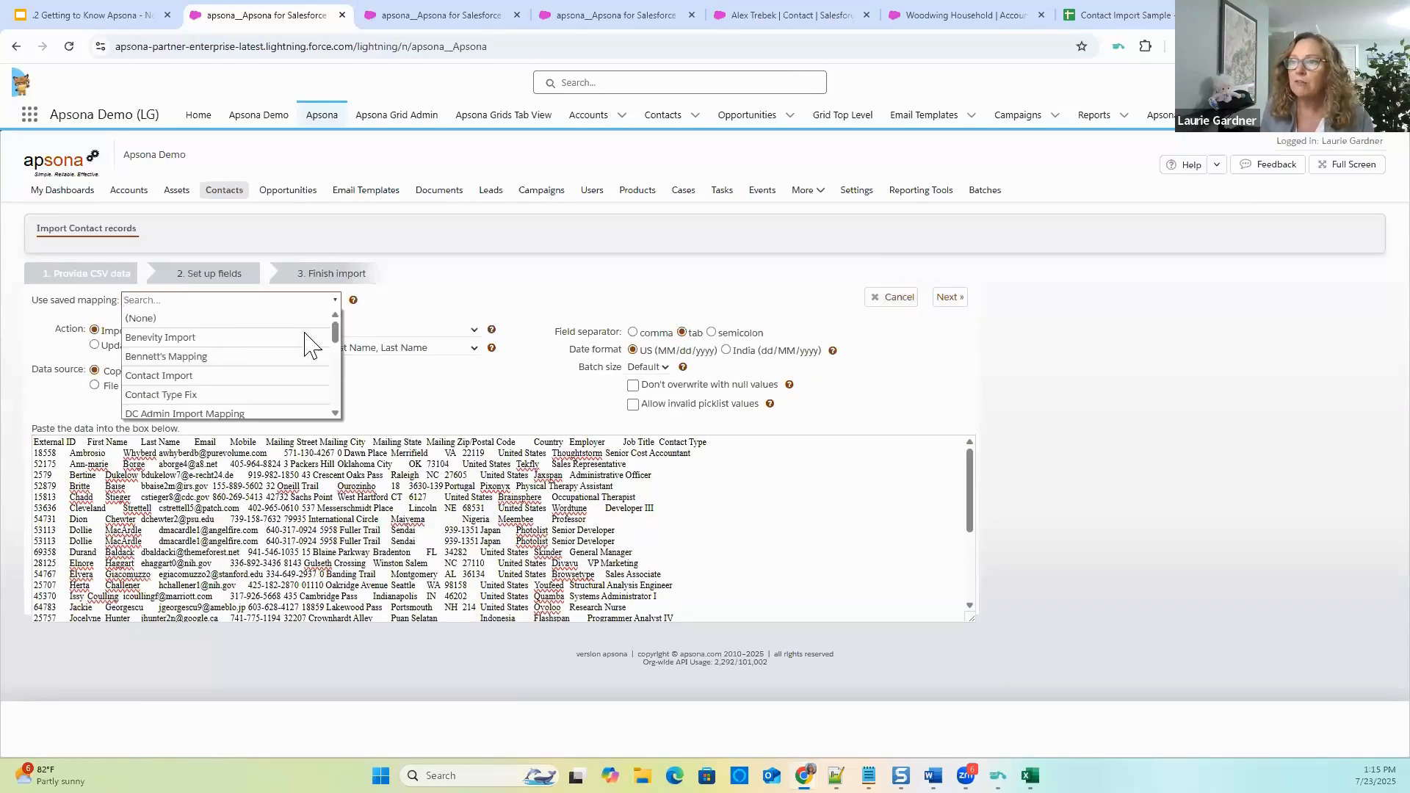
{"action": "left_click_drag", "start_coordinate": [336, 342], "coordinate": [337, 366]}
{"action": "scroll", "coordinate": [221, 356], "scroll_direction": "down", "scroll_amount": 3}
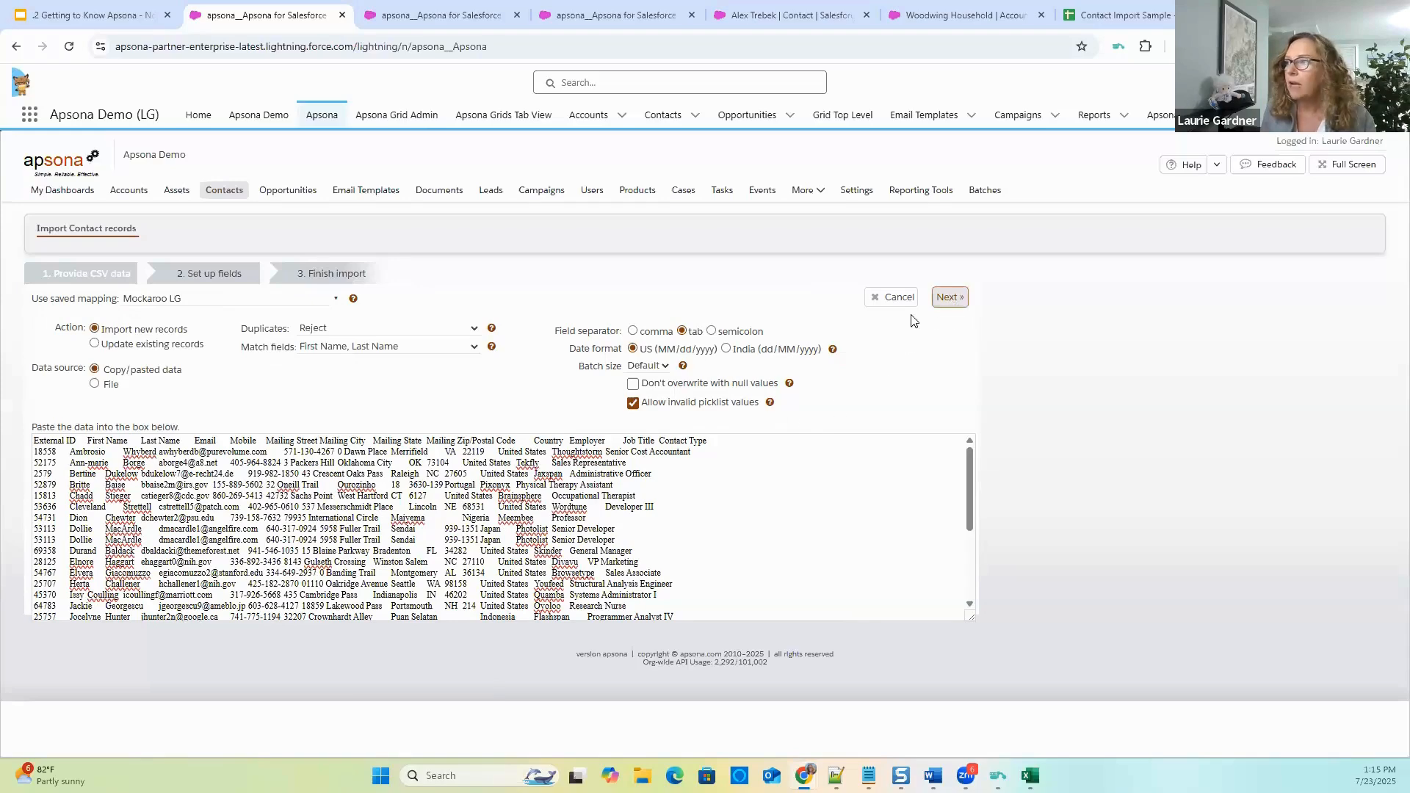
{"action": "left_click", "coordinate": [940, 303]}
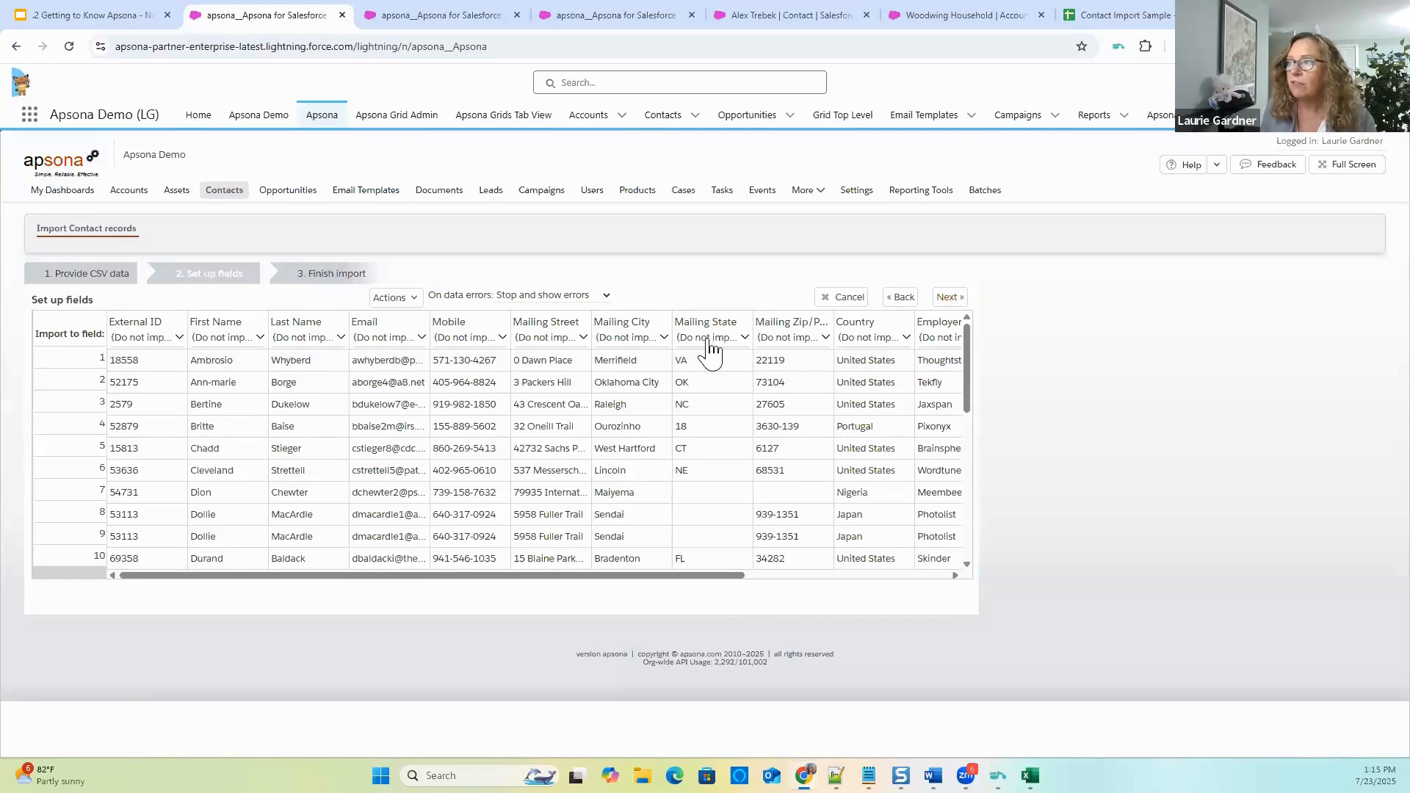
Return to the import data settings, clear the saved mapping, and proceed to the field setup without one.
{"action": "left_click", "coordinate": [900, 297]}
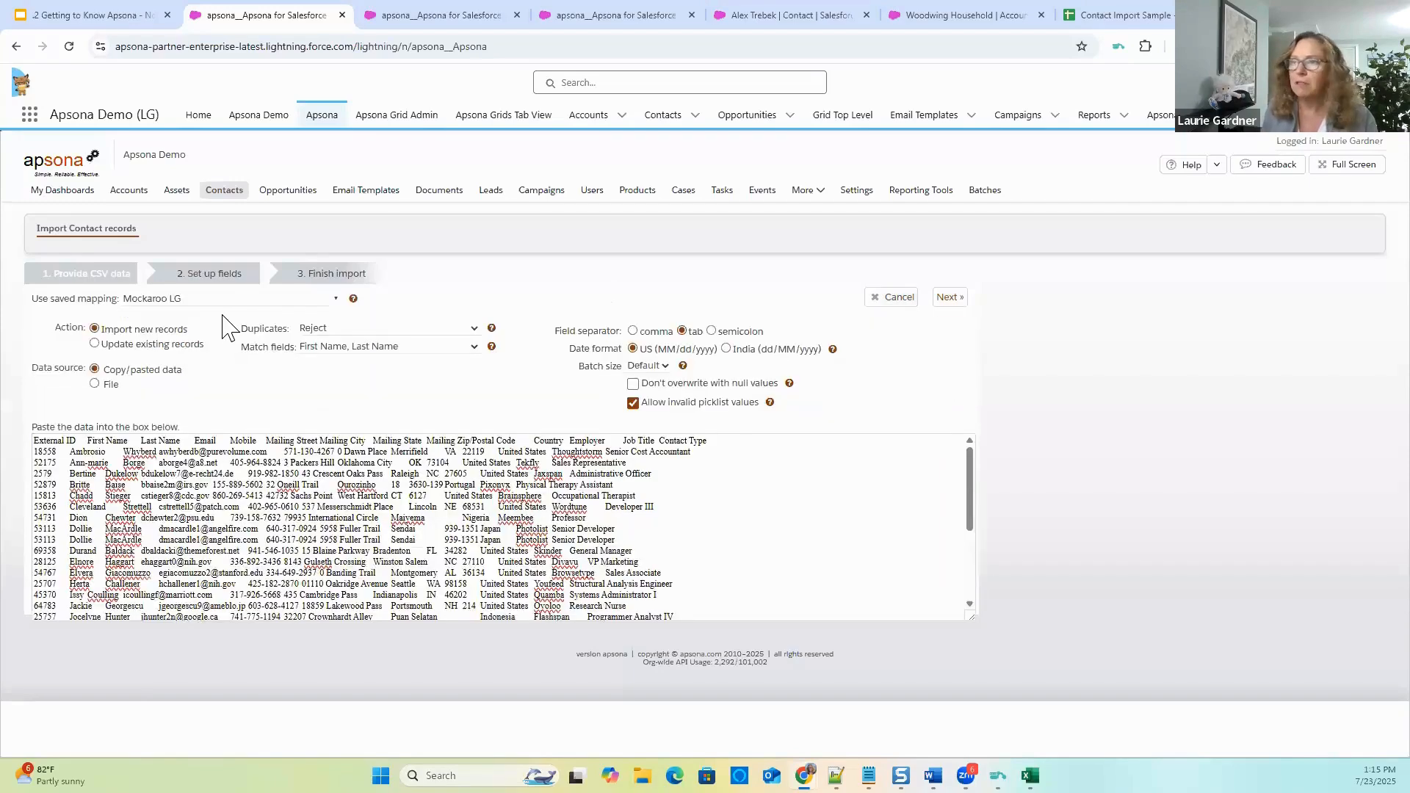
{"action": "left_click", "coordinate": [232, 296]}
{"action": "scroll", "coordinate": [272, 353], "scroll_direction": "down", "scroll_amount": 5}
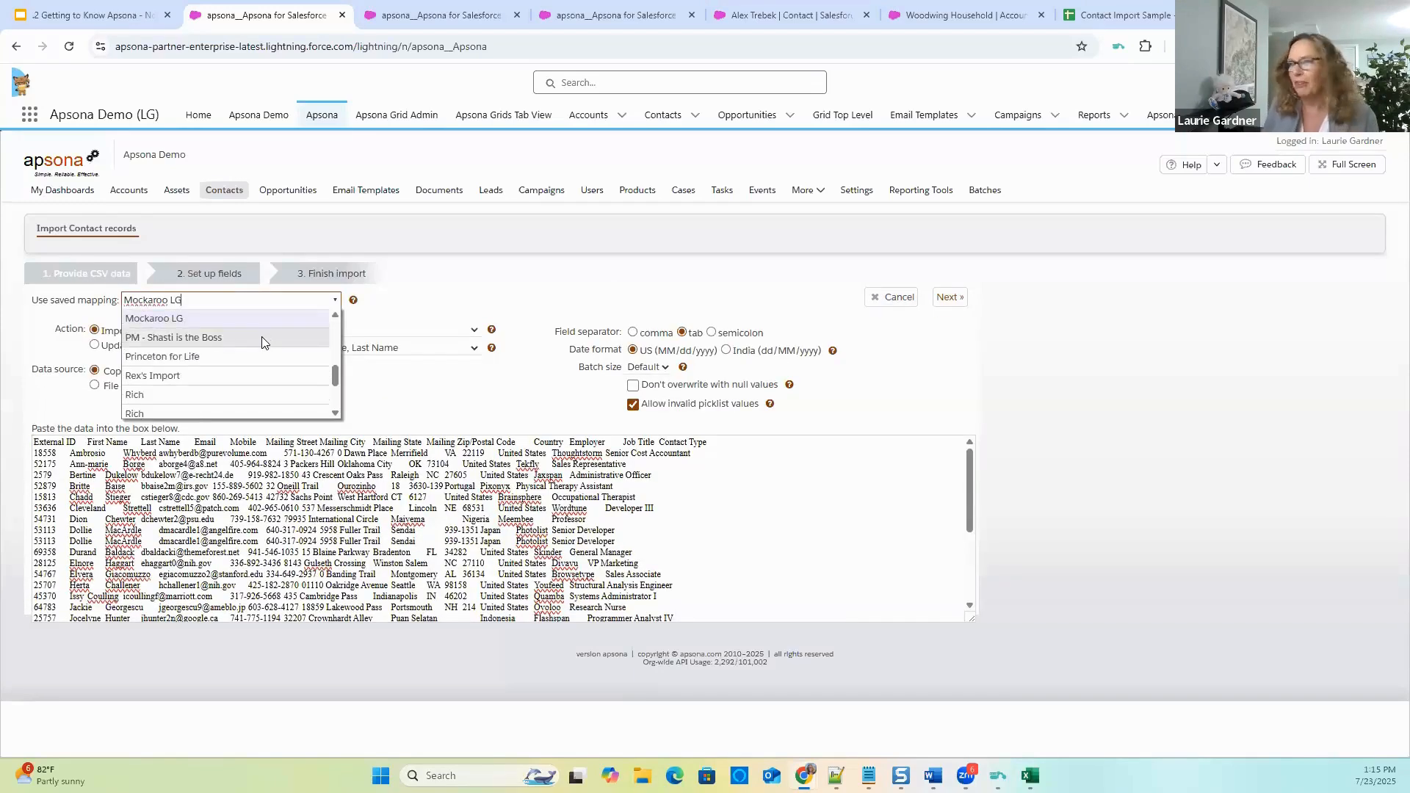
{"action": "scroll", "coordinate": [258, 354], "scroll_direction": "up", "scroll_amount": 4}
{"action": "left_click", "coordinate": [176, 320]}
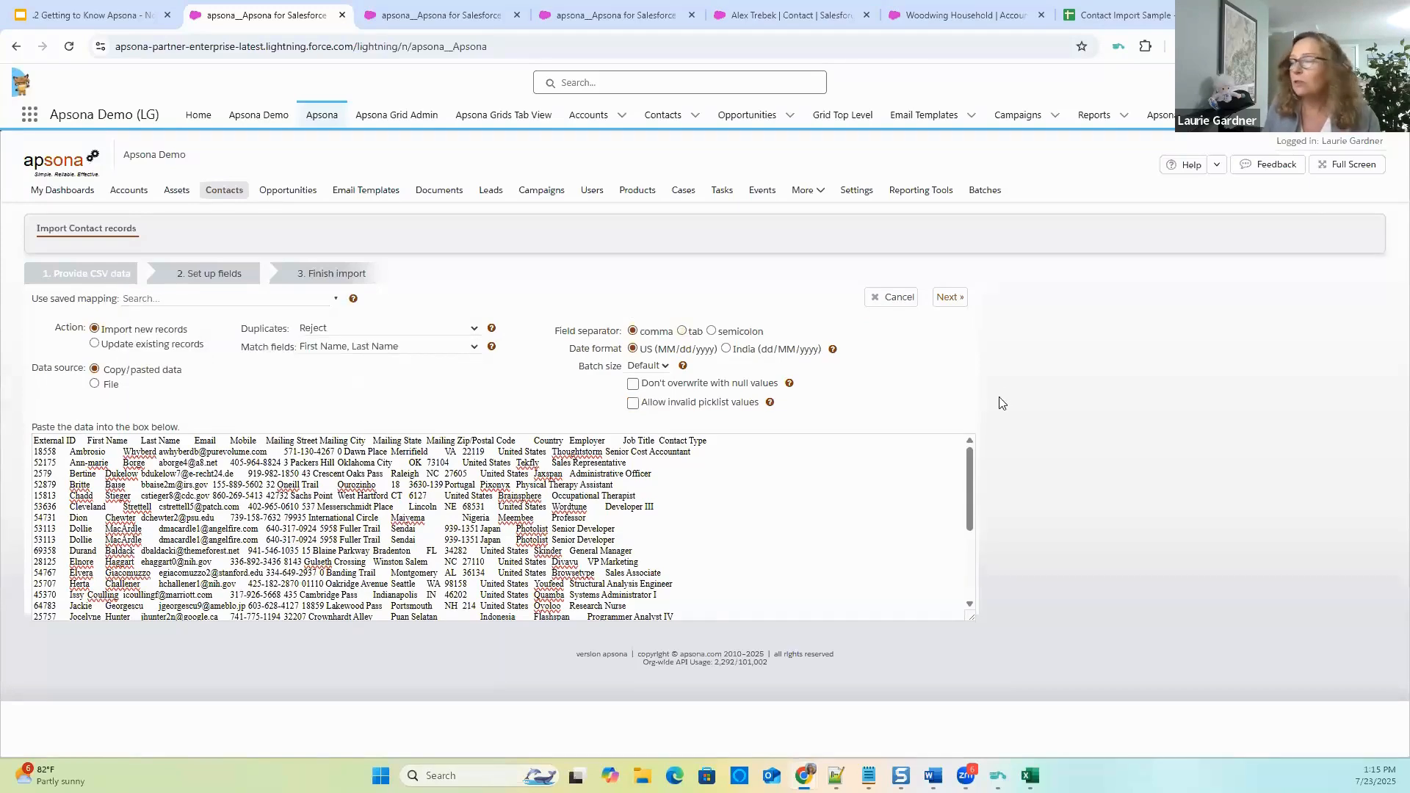
{"action": "left_click", "coordinate": [952, 300]}
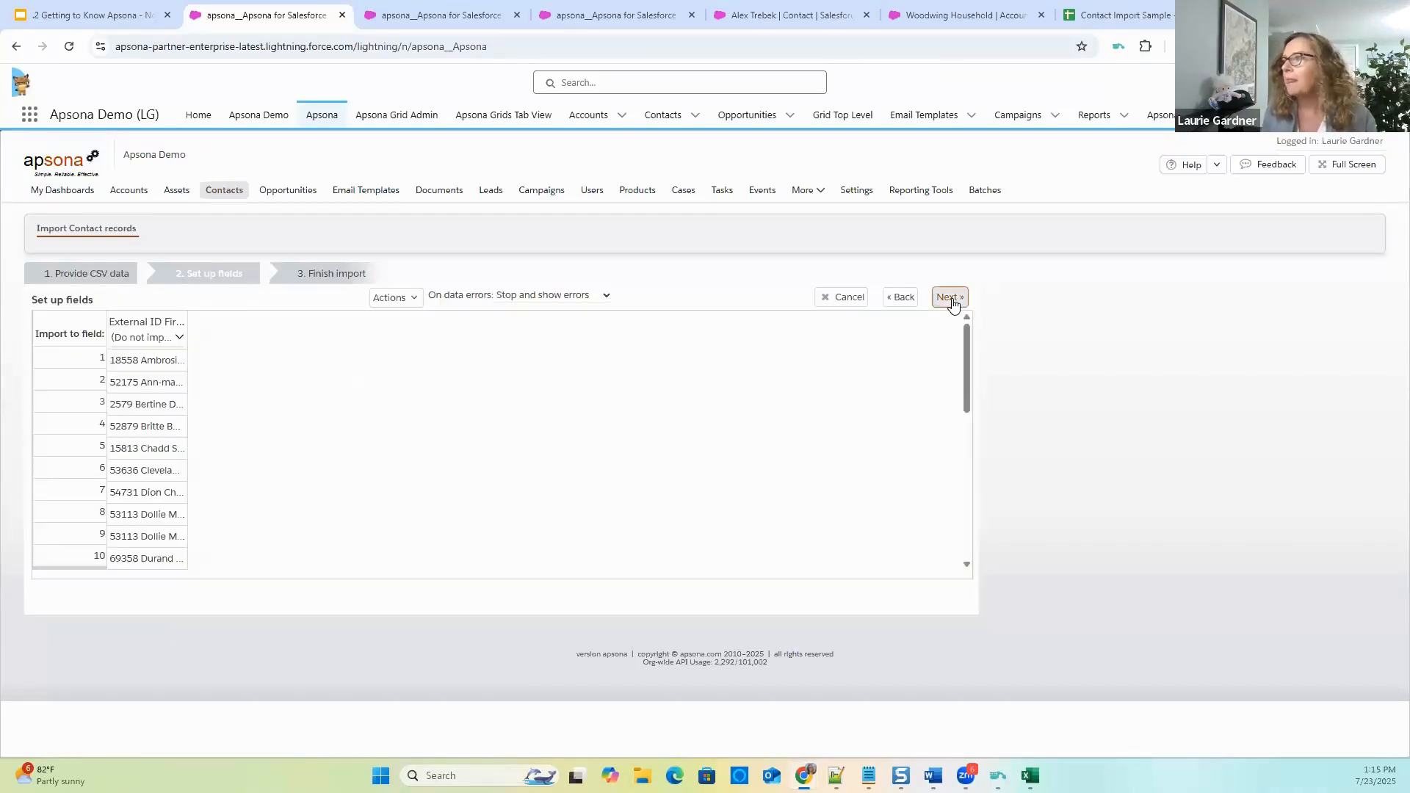
Return to the import data settings, set the field separator to tab, review the duplicate-handling choices keeping Reject, and proceed to the field setup.
{"action": "left_click", "coordinate": [906, 296]}
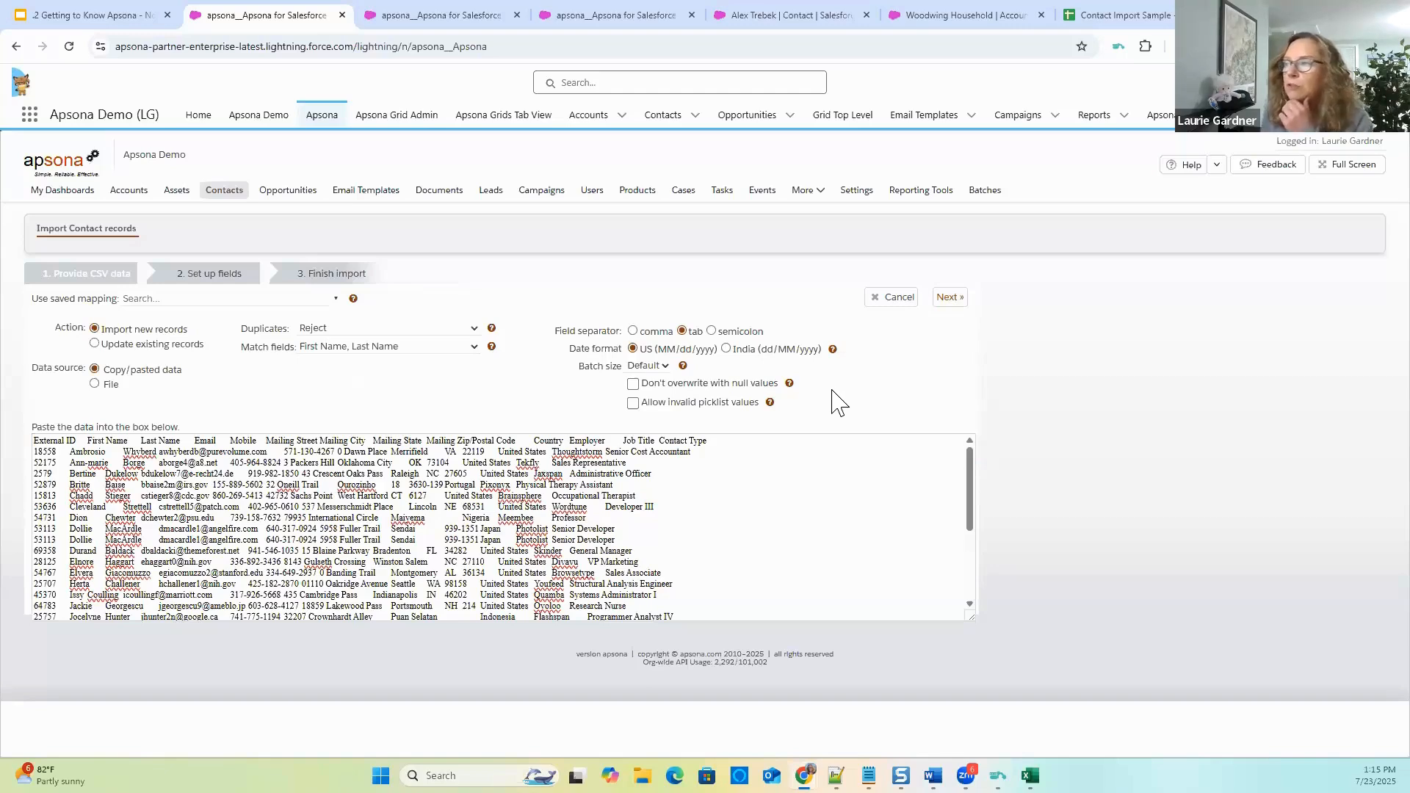
{"action": "left_click", "coordinate": [399, 330]}
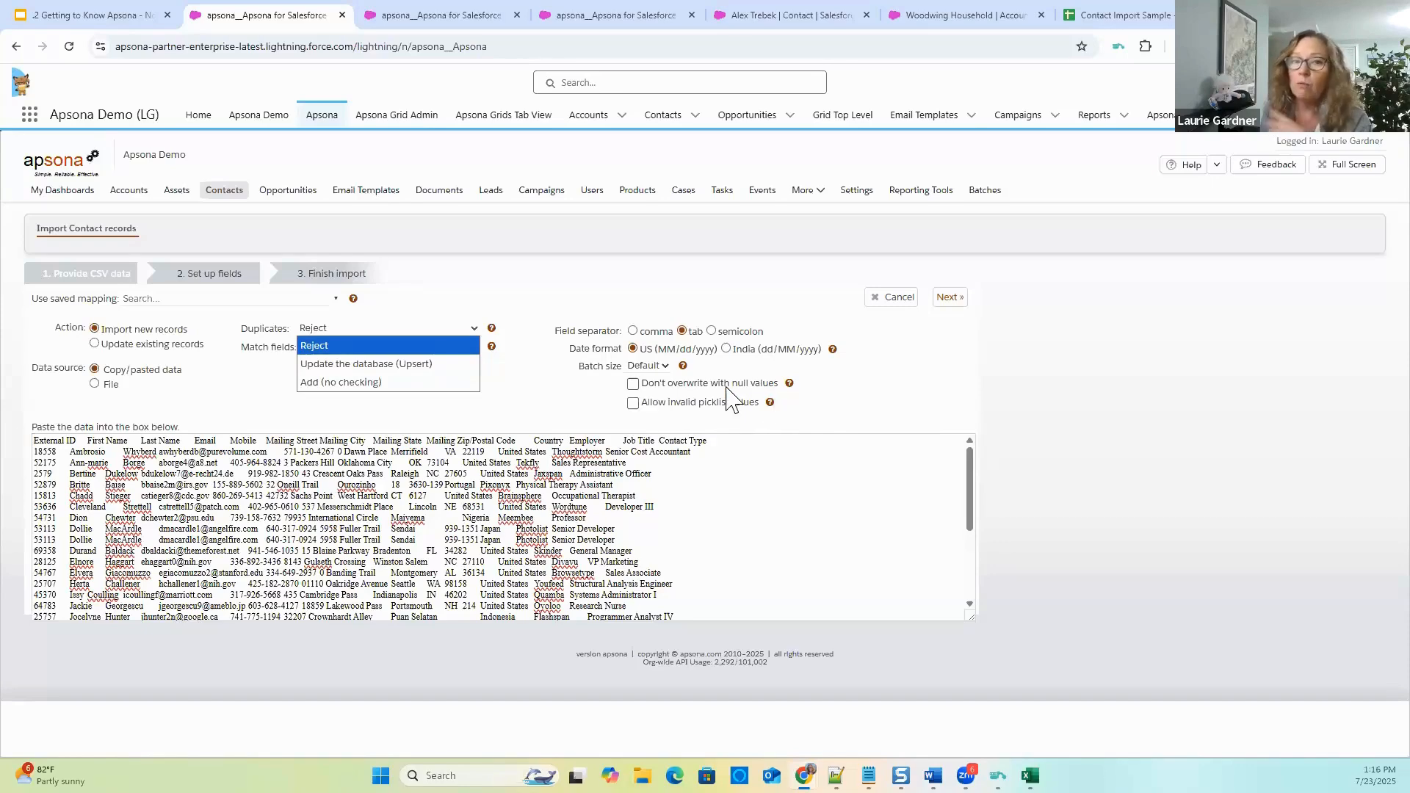
{"action": "left_click", "coordinate": [902, 382]}
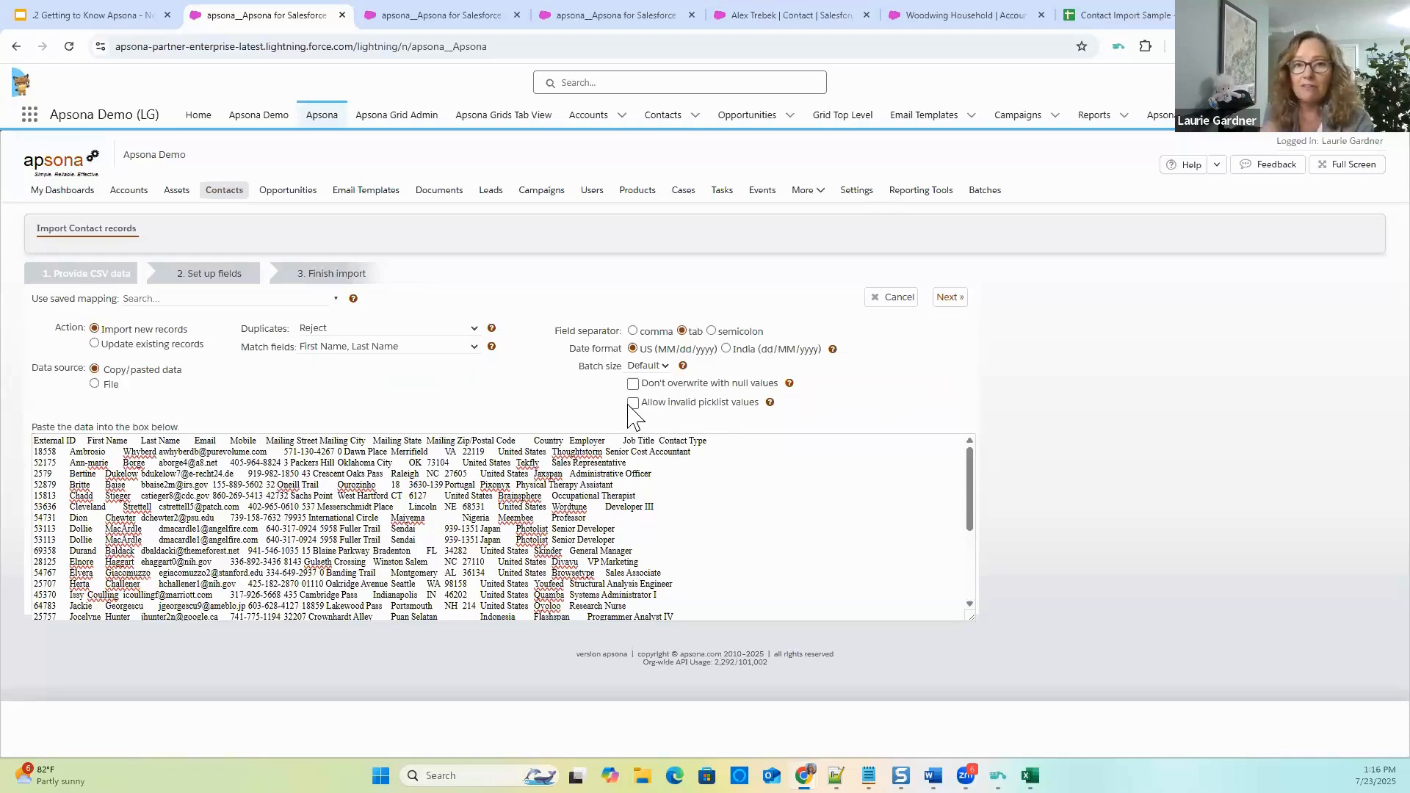
{"action": "left_click", "coordinate": [950, 296]}
Return to the import data settings, set the match fields to Email, First Name, Last Name, and proceed to the field setup.
{"action": "left_click", "coordinate": [902, 296]}
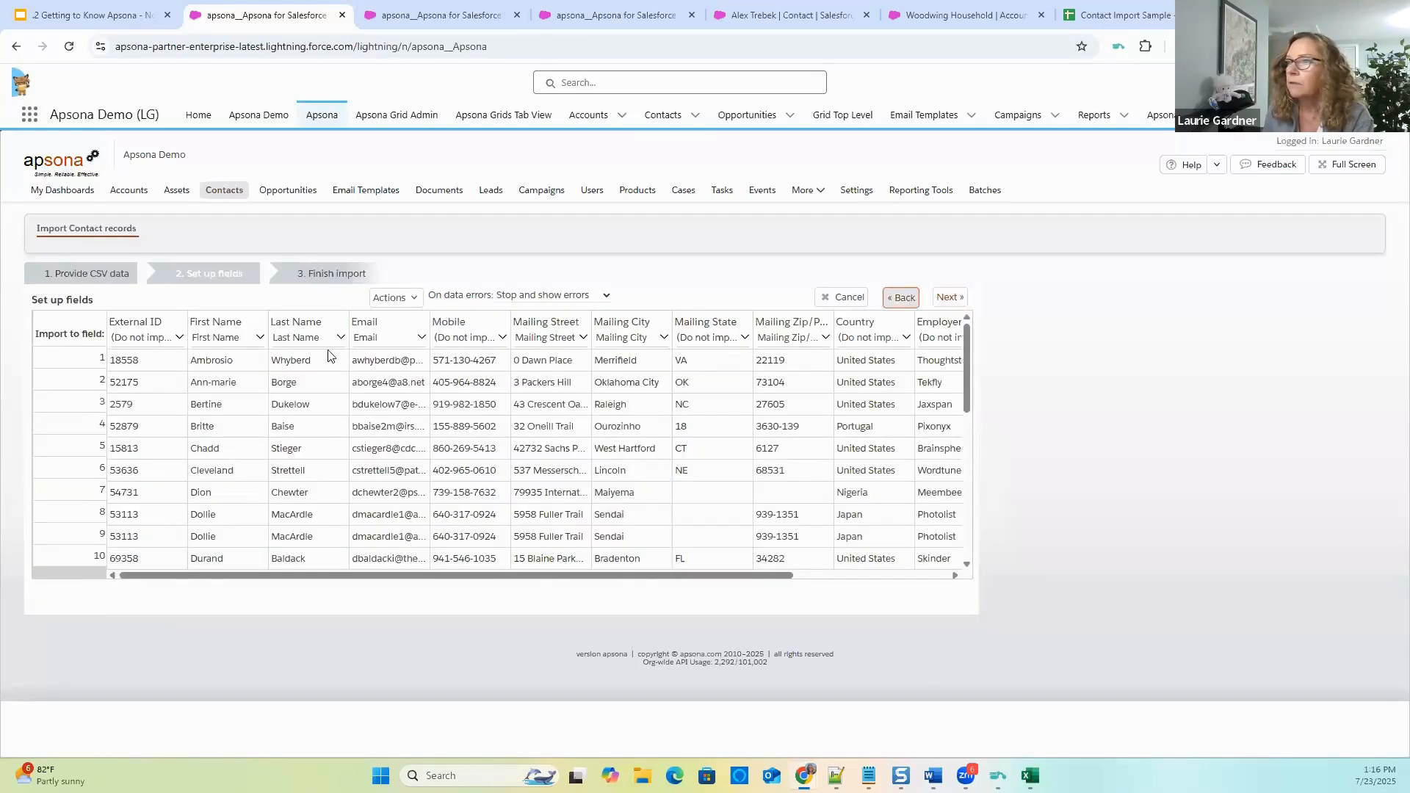
{"action": "left_click", "coordinate": [340, 346]}
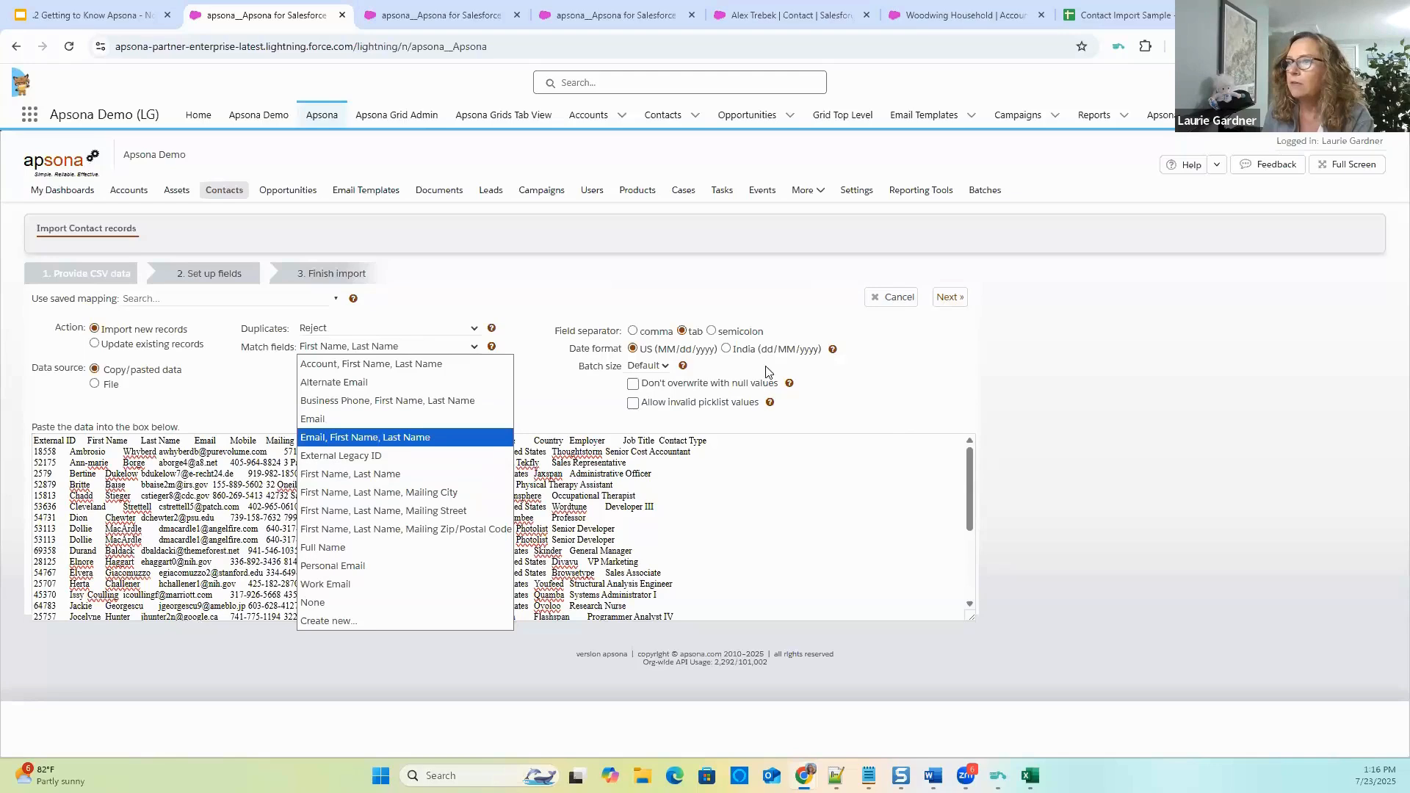
{"action": "left_click", "coordinate": [371, 438]}
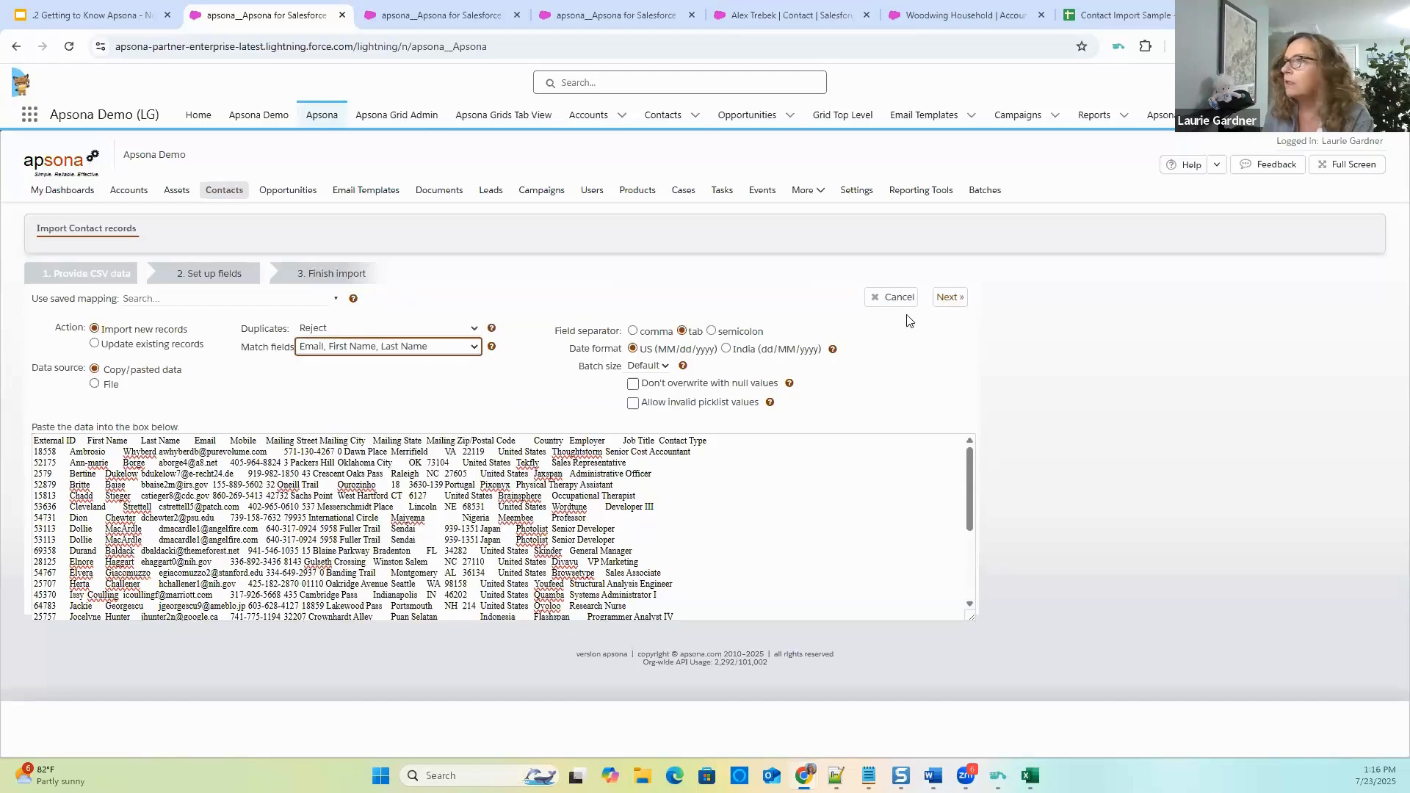
{"action": "left_click", "coordinate": [957, 298]}
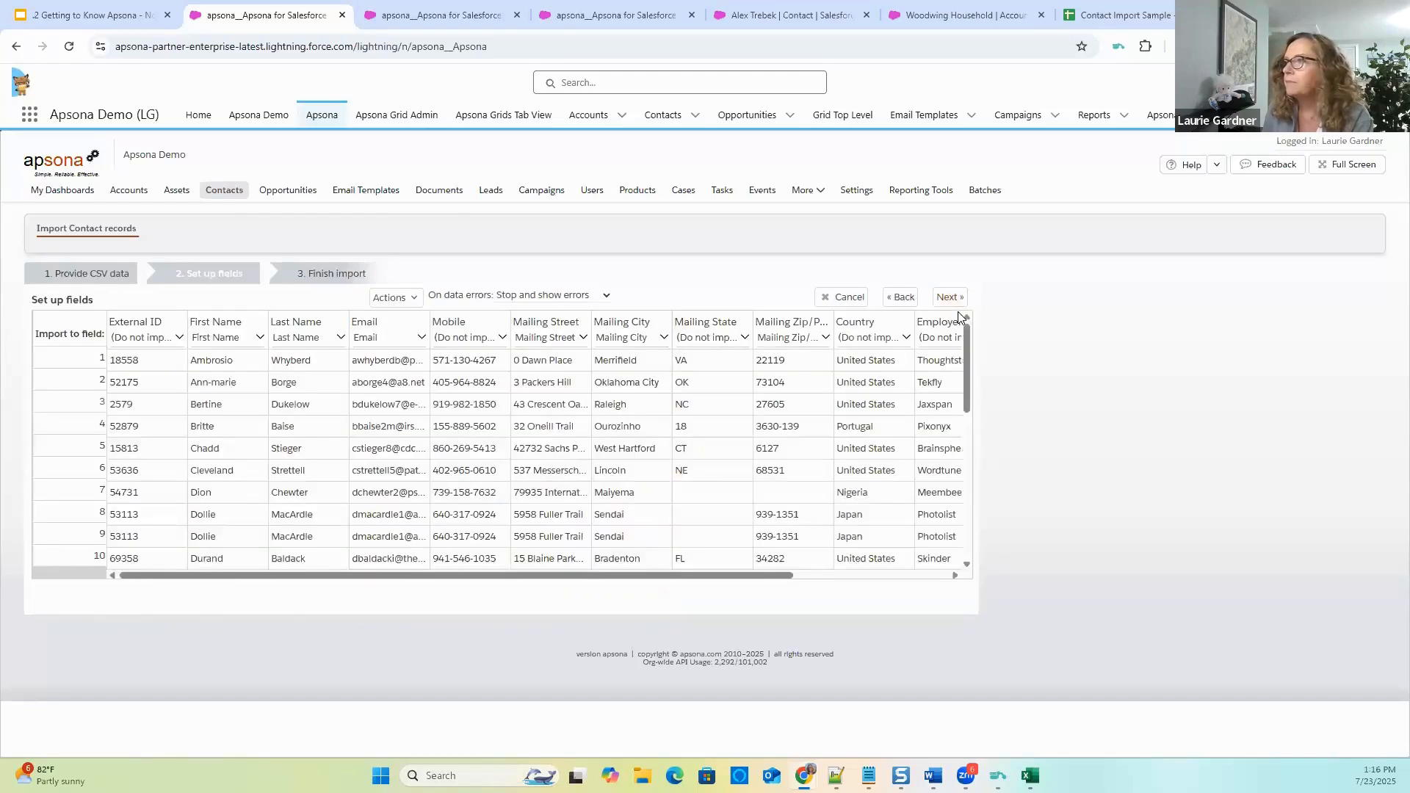
Map the External ID column to the External Legacy ID field and the Mobile column to Mobile Phone.
{"action": "left_click", "coordinate": [147, 338]}
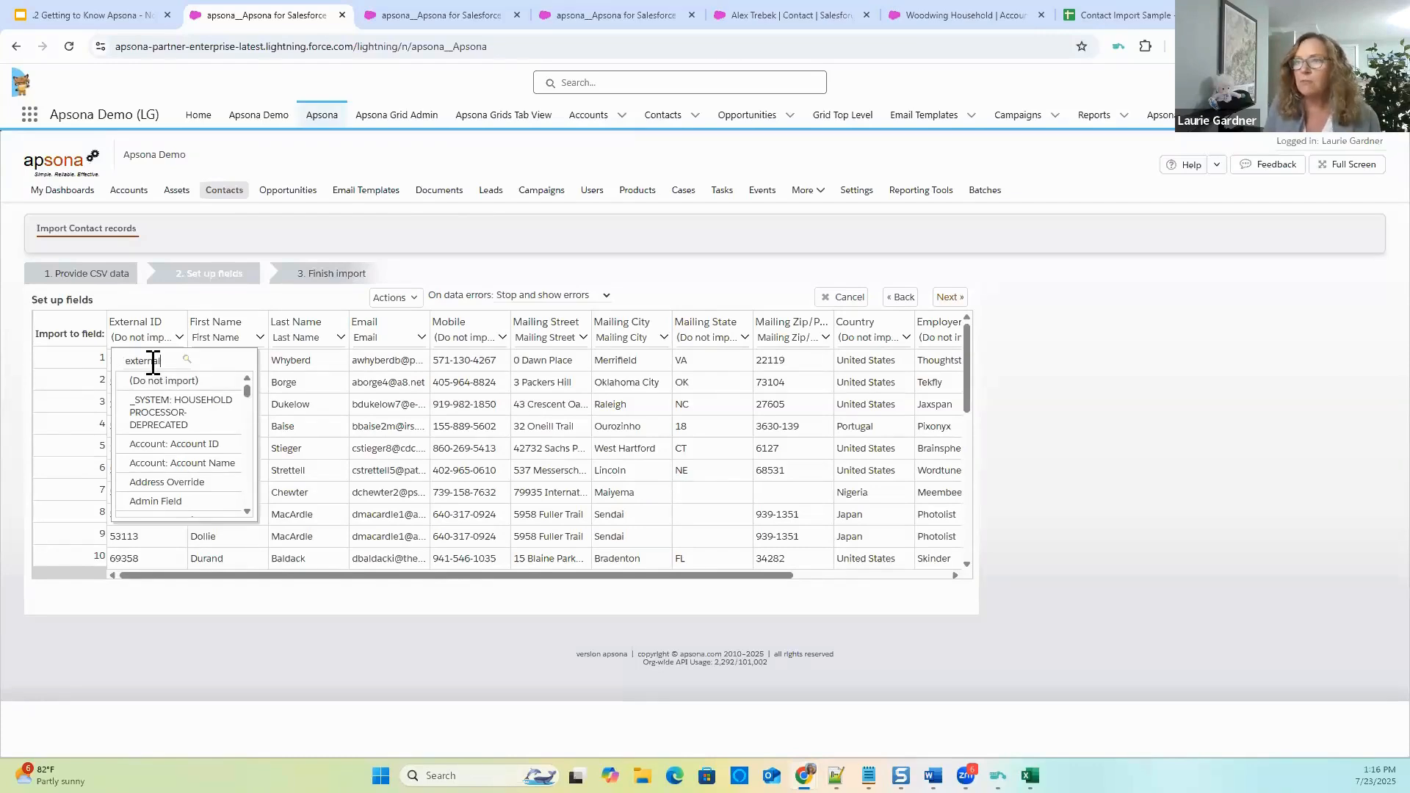
{"action": "left_click", "coordinate": [158, 380]}
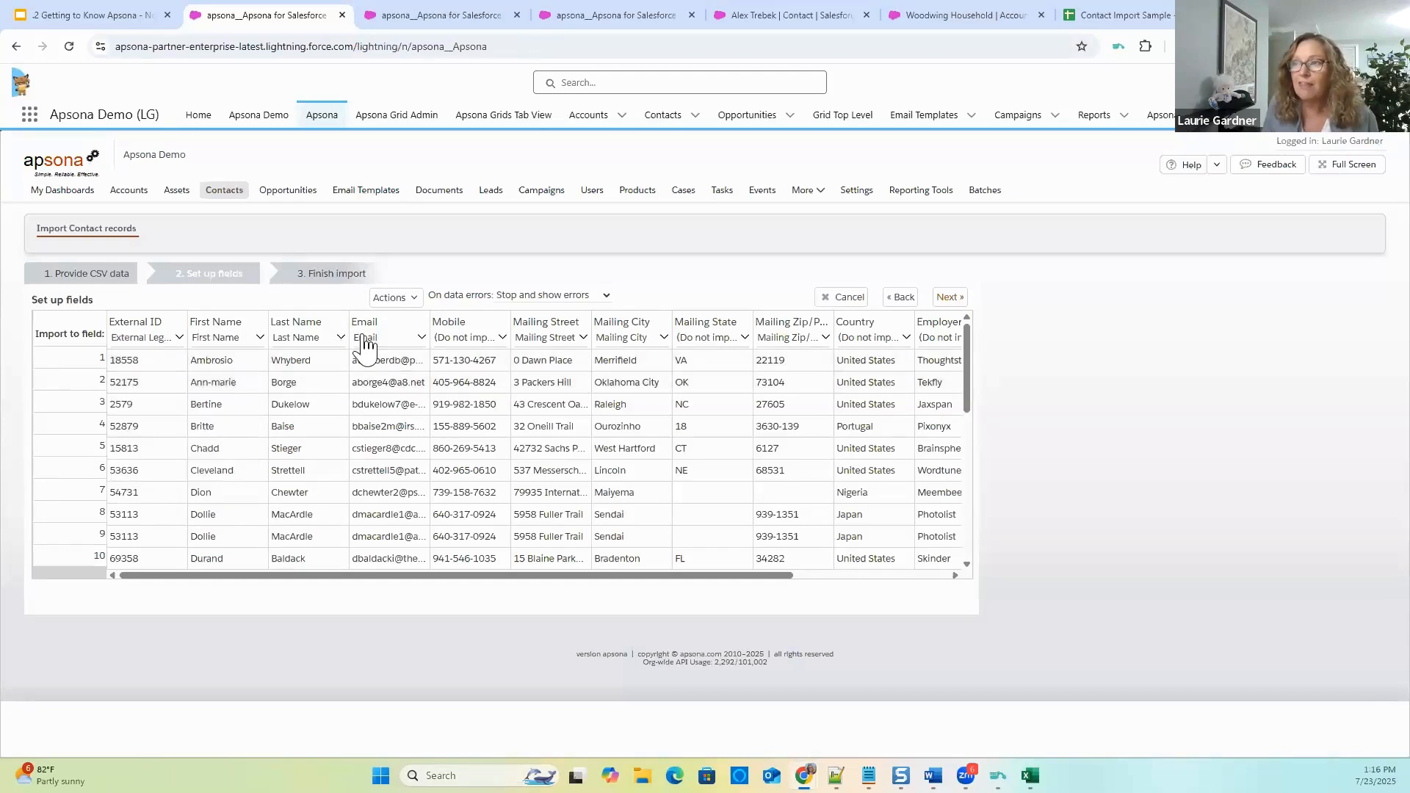
{"action": "left_click", "coordinate": [463, 338]}
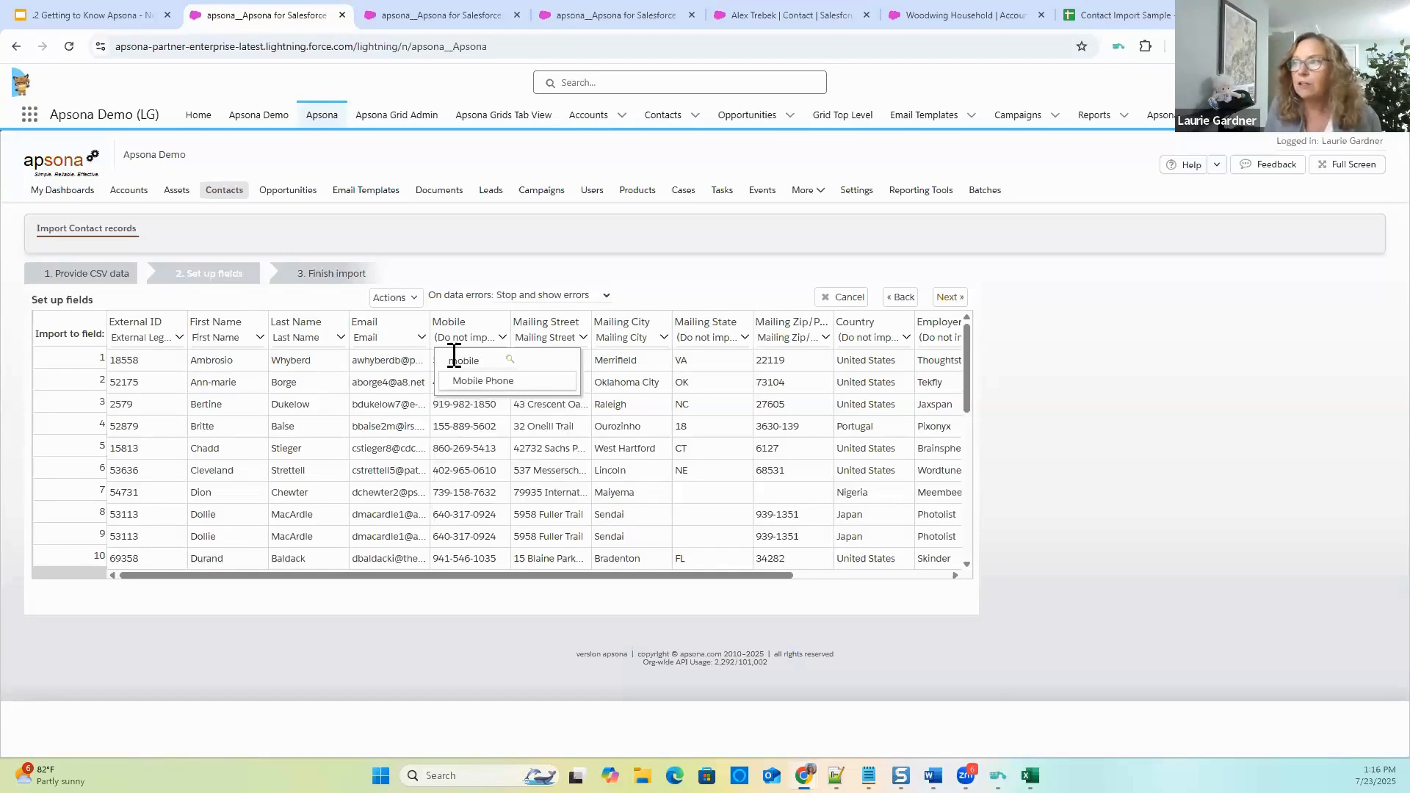
{"action": "left_click", "coordinate": [462, 381]}
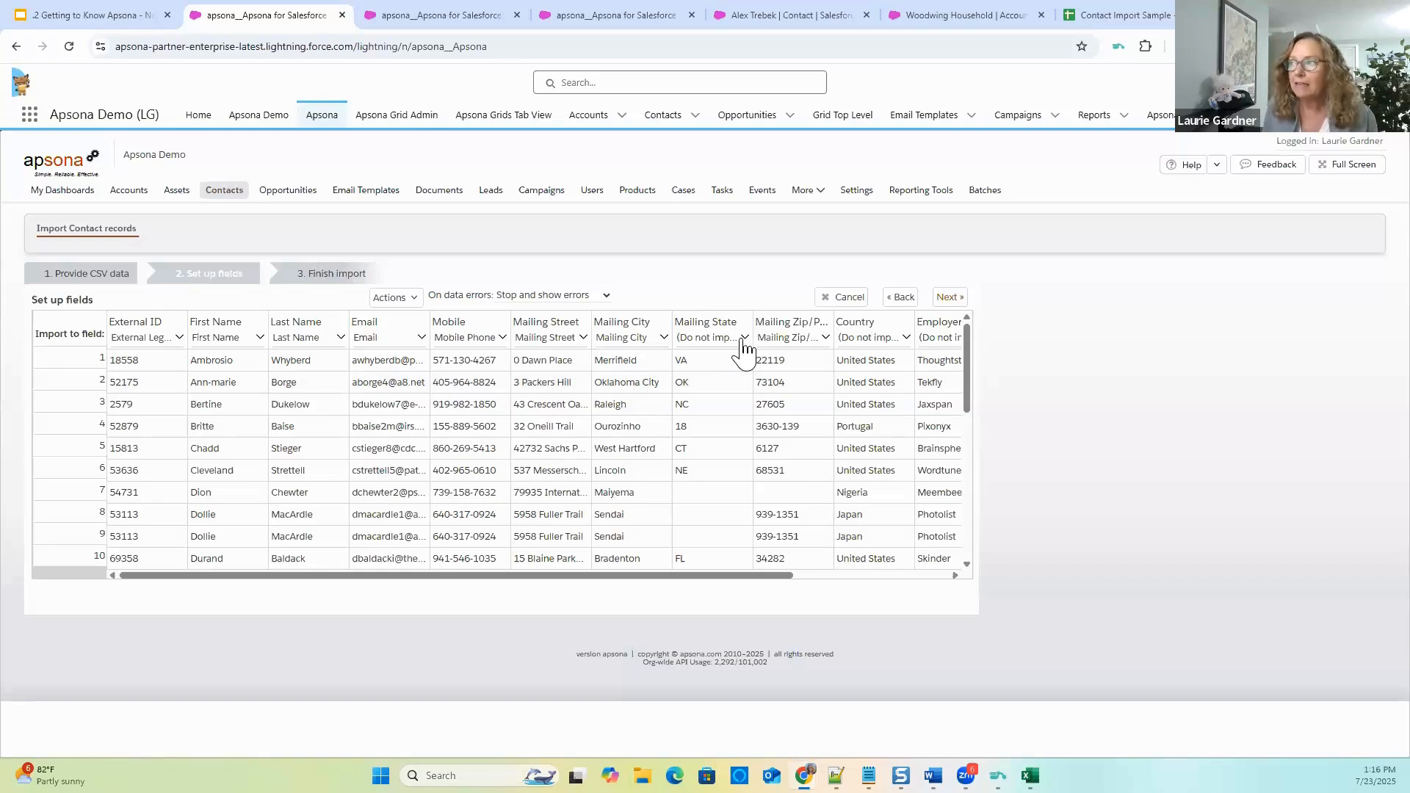
Map the Mailing State column to the contact's mailing state field and the Country column to Mailing Country.
{"action": "left_click", "coordinate": [709, 340]}
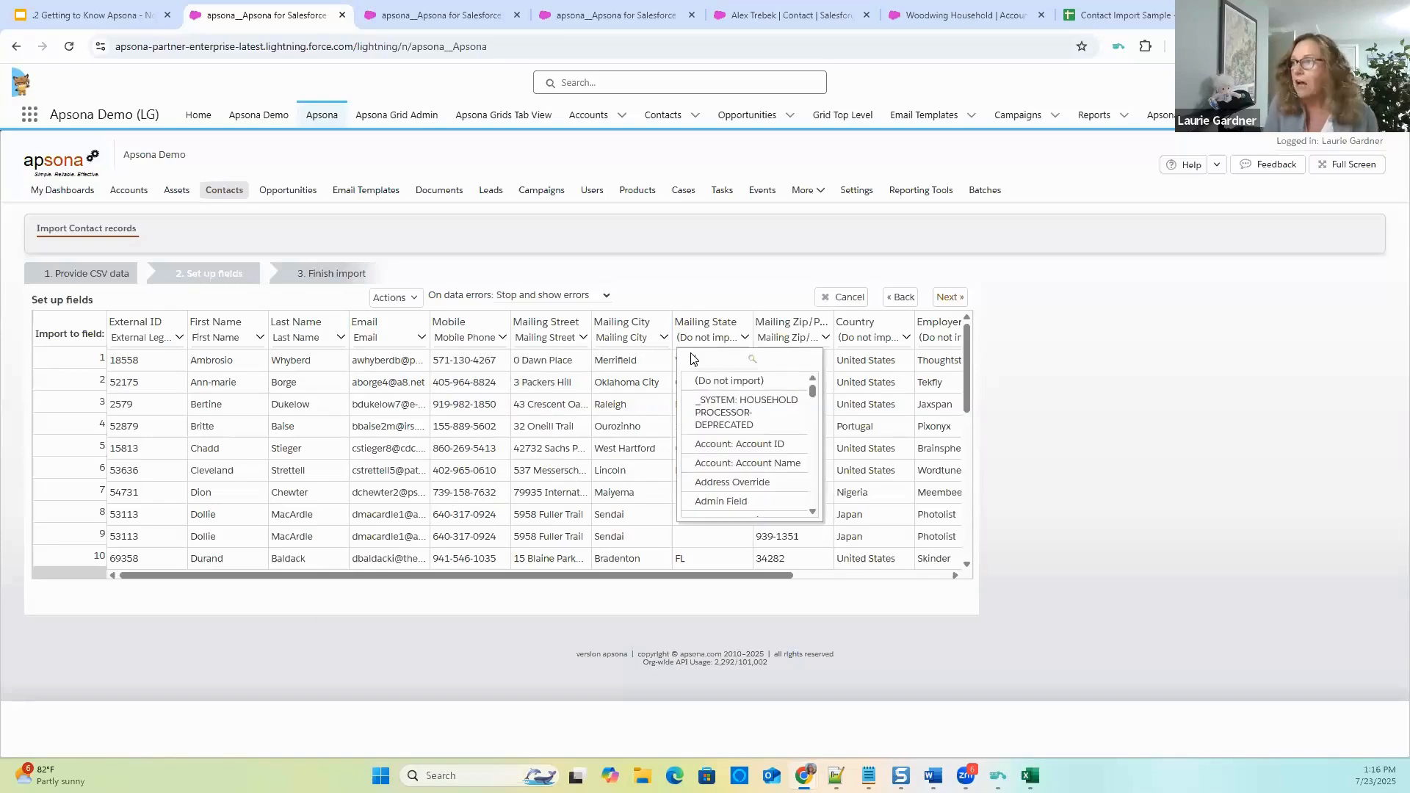
{"action": "left_click", "coordinate": [727, 382]}
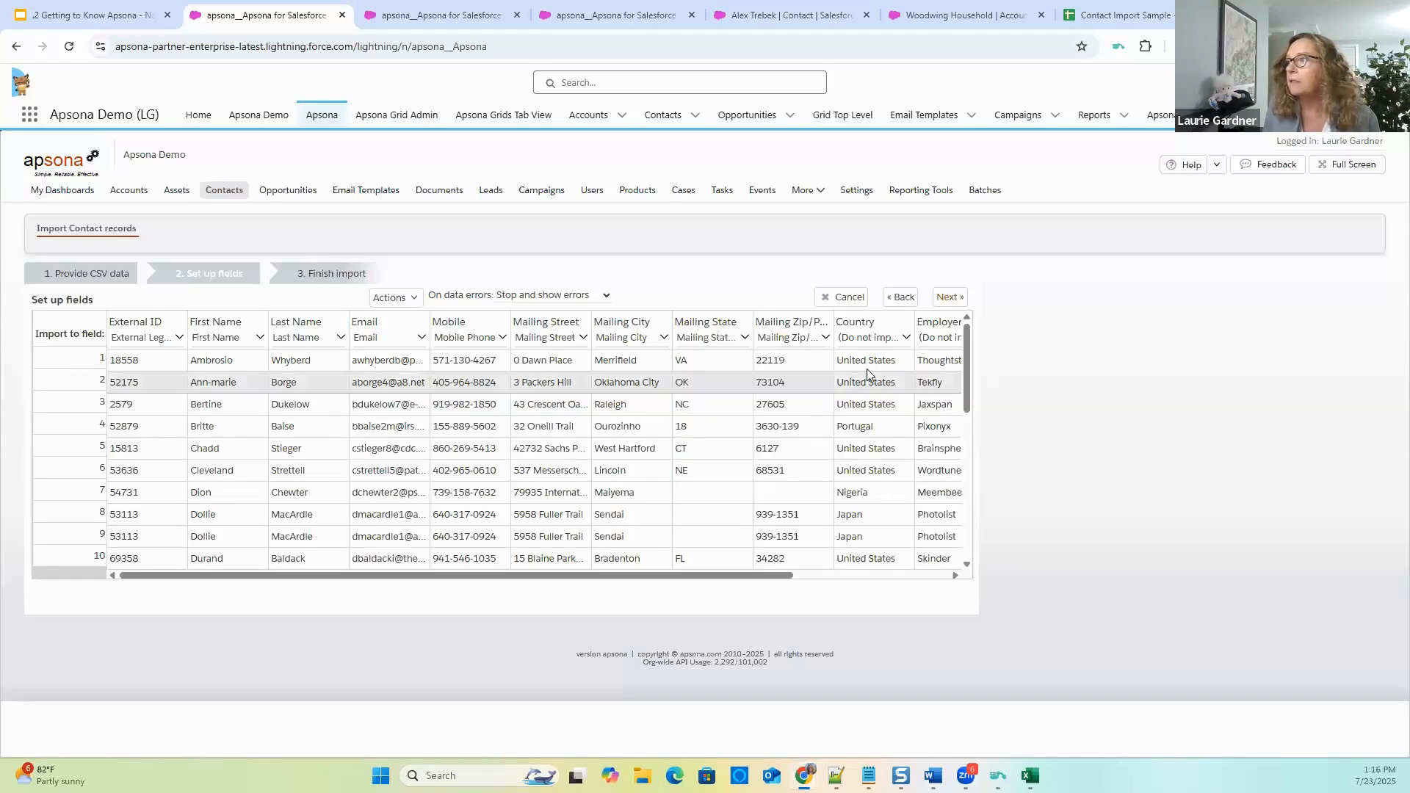
{"action": "left_click_drag", "start_coordinate": [765, 576], "coordinate": [920, 578]}
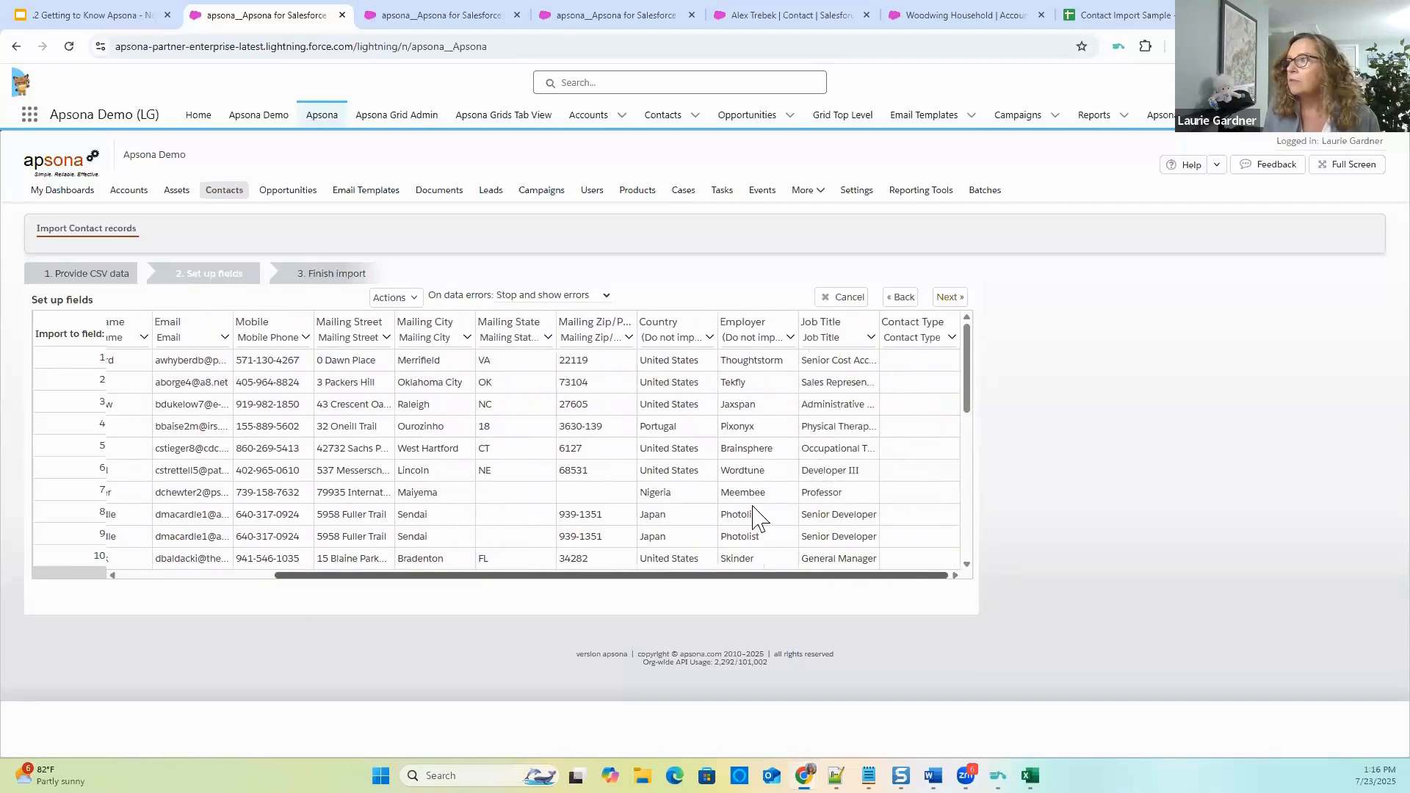
{"action": "left_click", "coordinate": [677, 340]}
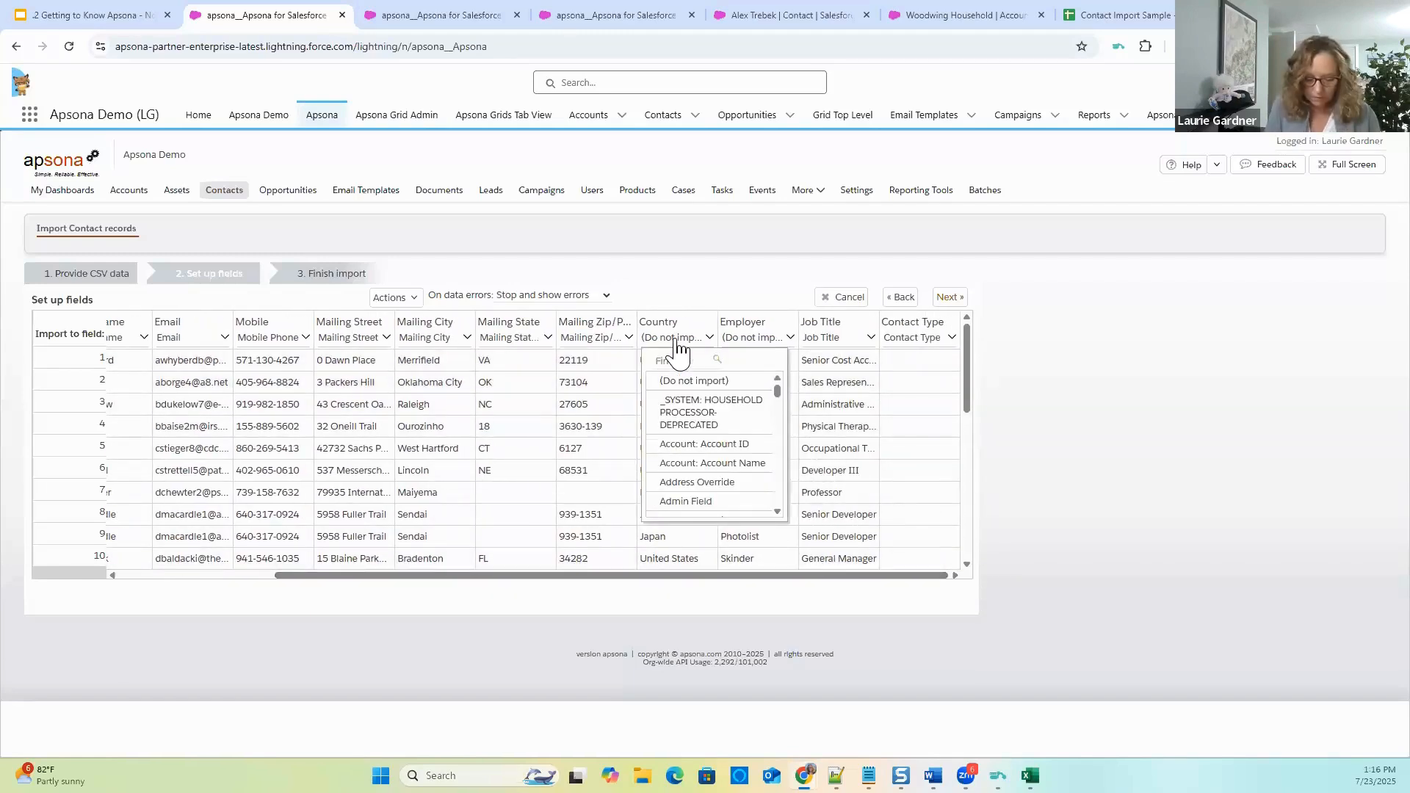
{"action": "type", "text": "country"}
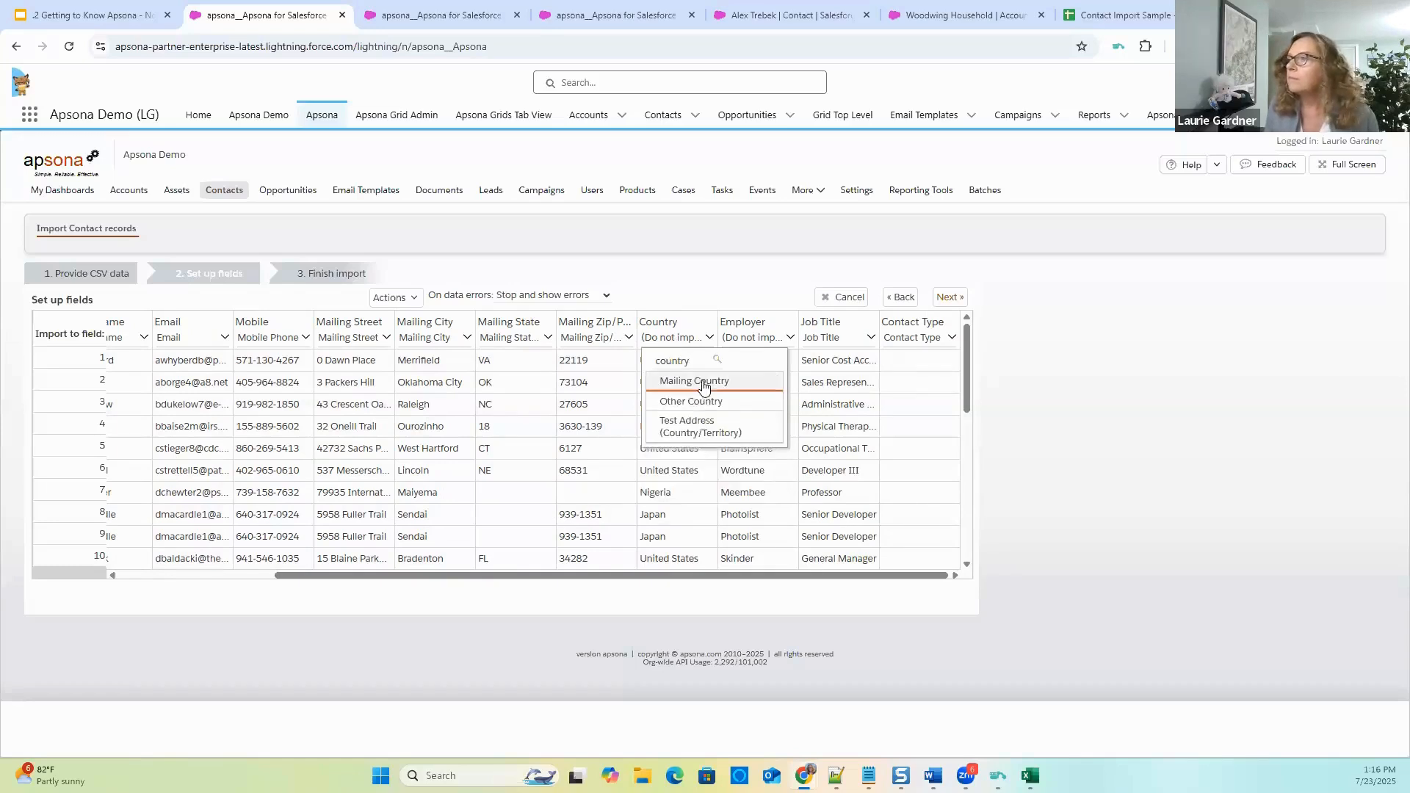
{"action": "left_click", "coordinate": [694, 380]}
Map the Employer column to the Employer Name field.
{"action": "left_click", "coordinate": [763, 340]}
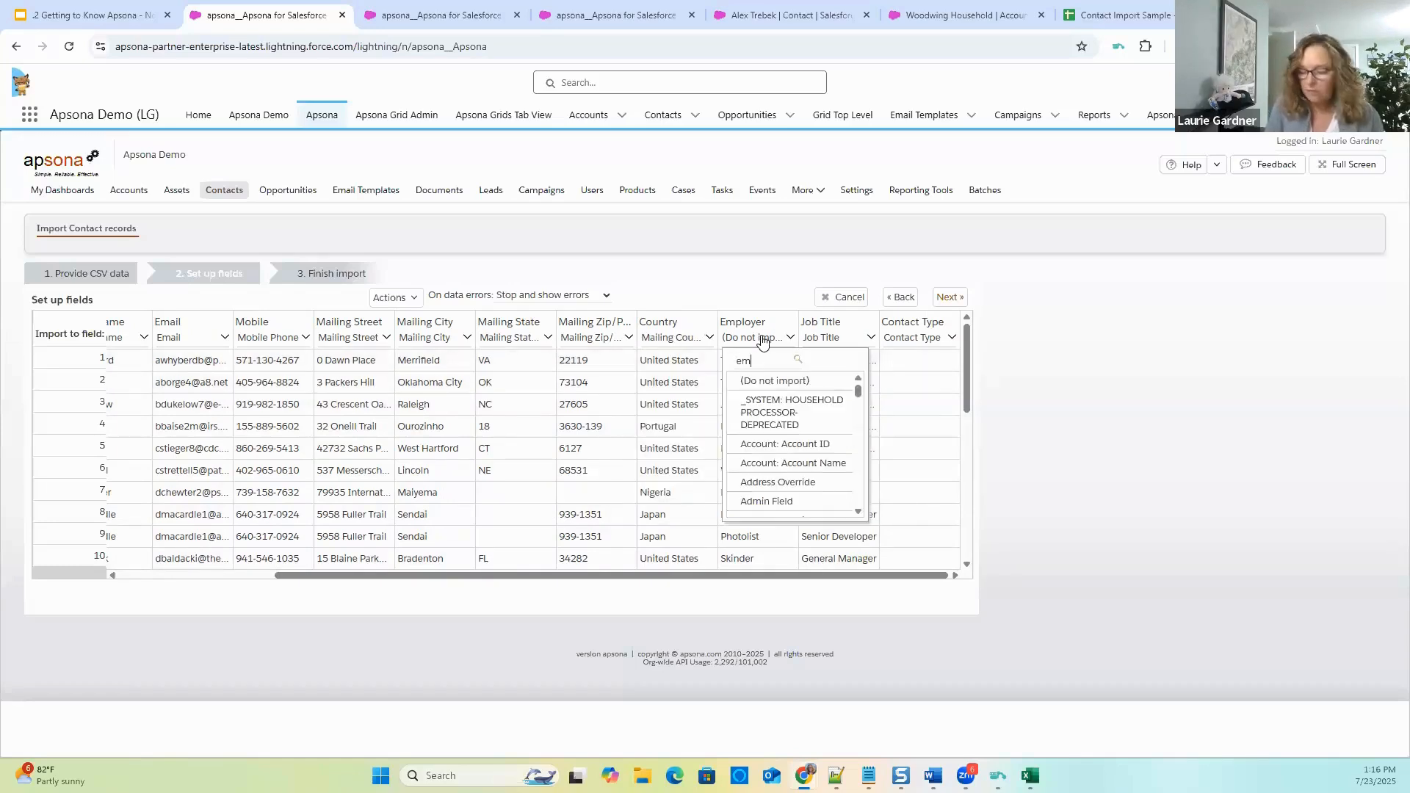
{"action": "type", "text": "employ"}
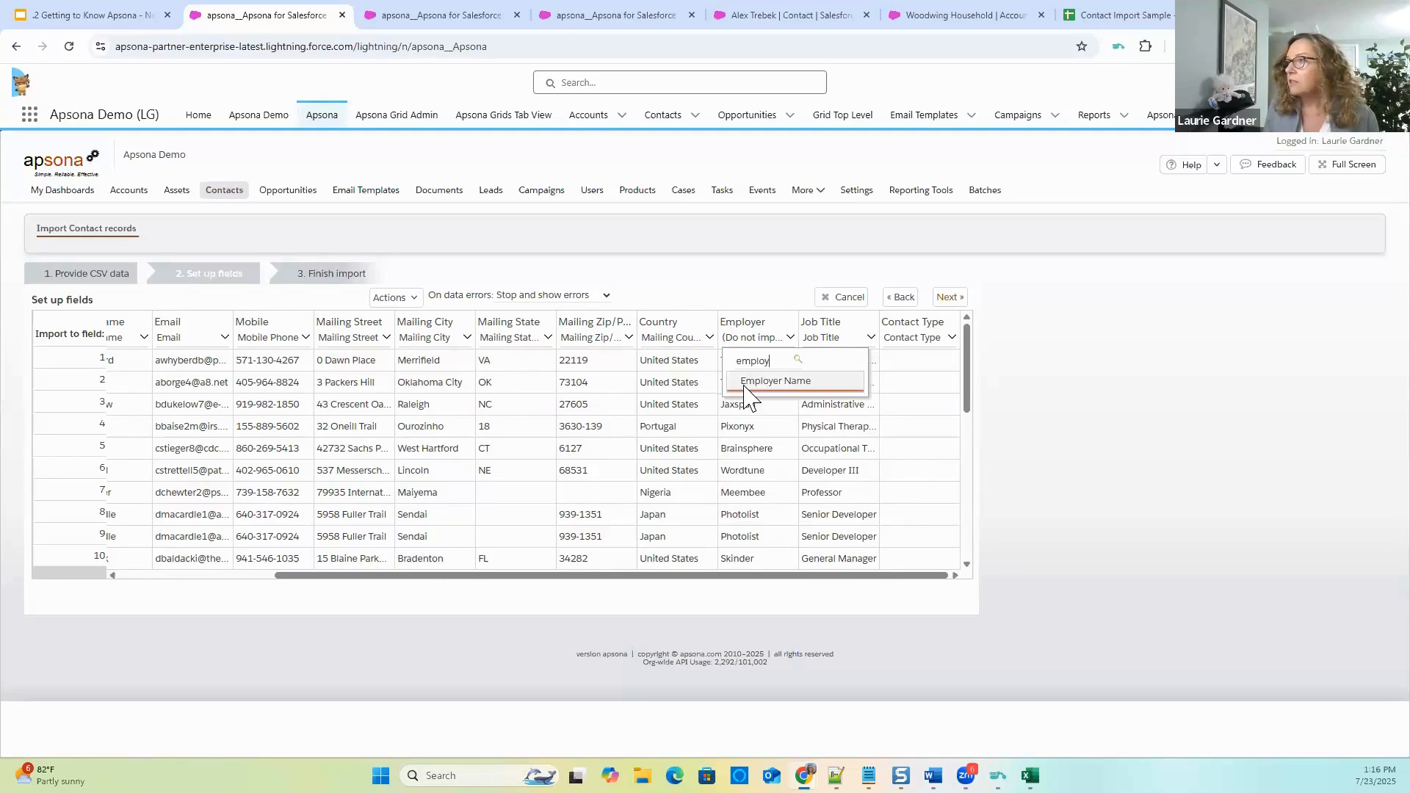
{"action": "left_click", "coordinate": [759, 380]}
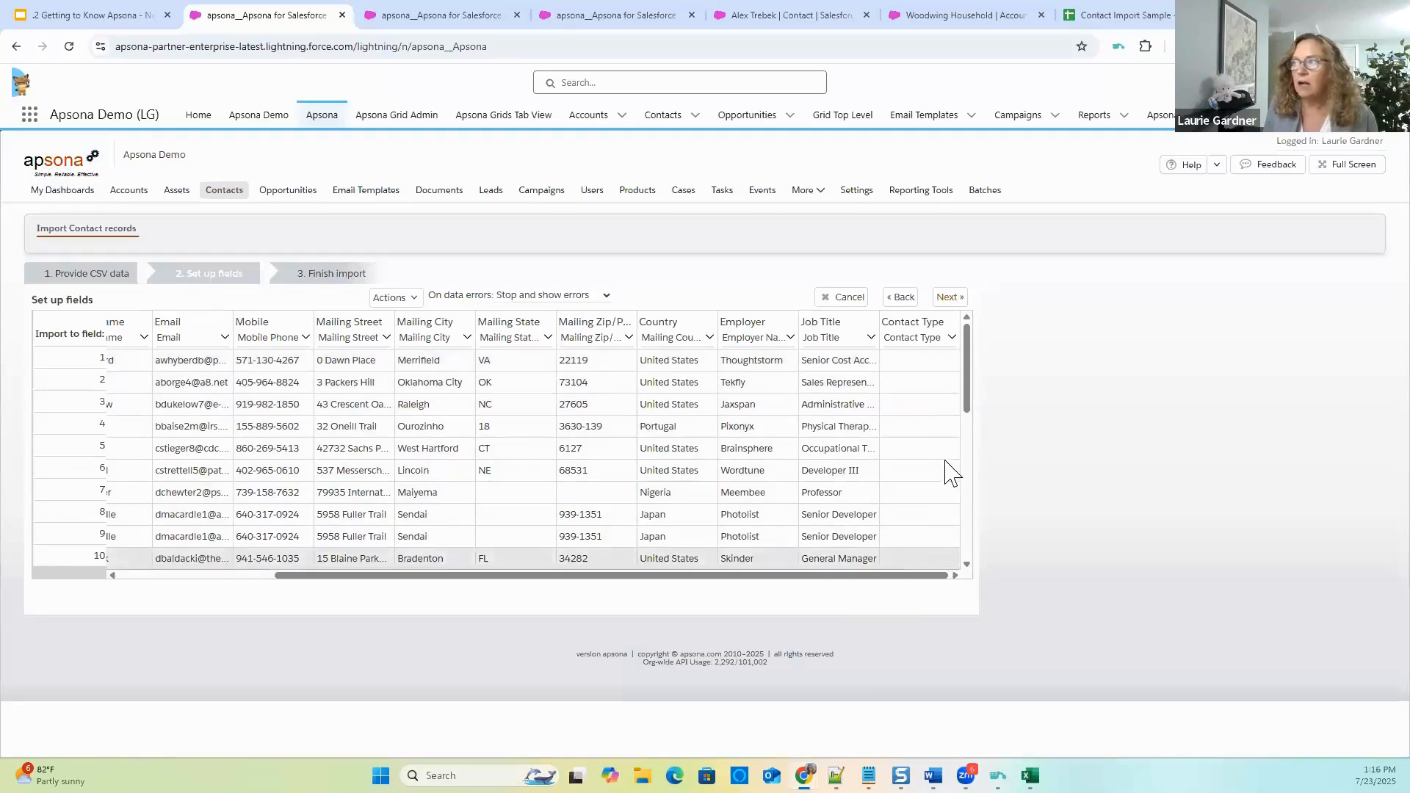
Set the Contact Type of the first import row to Friend.
{"action": "left_click", "coordinate": [933, 367]}
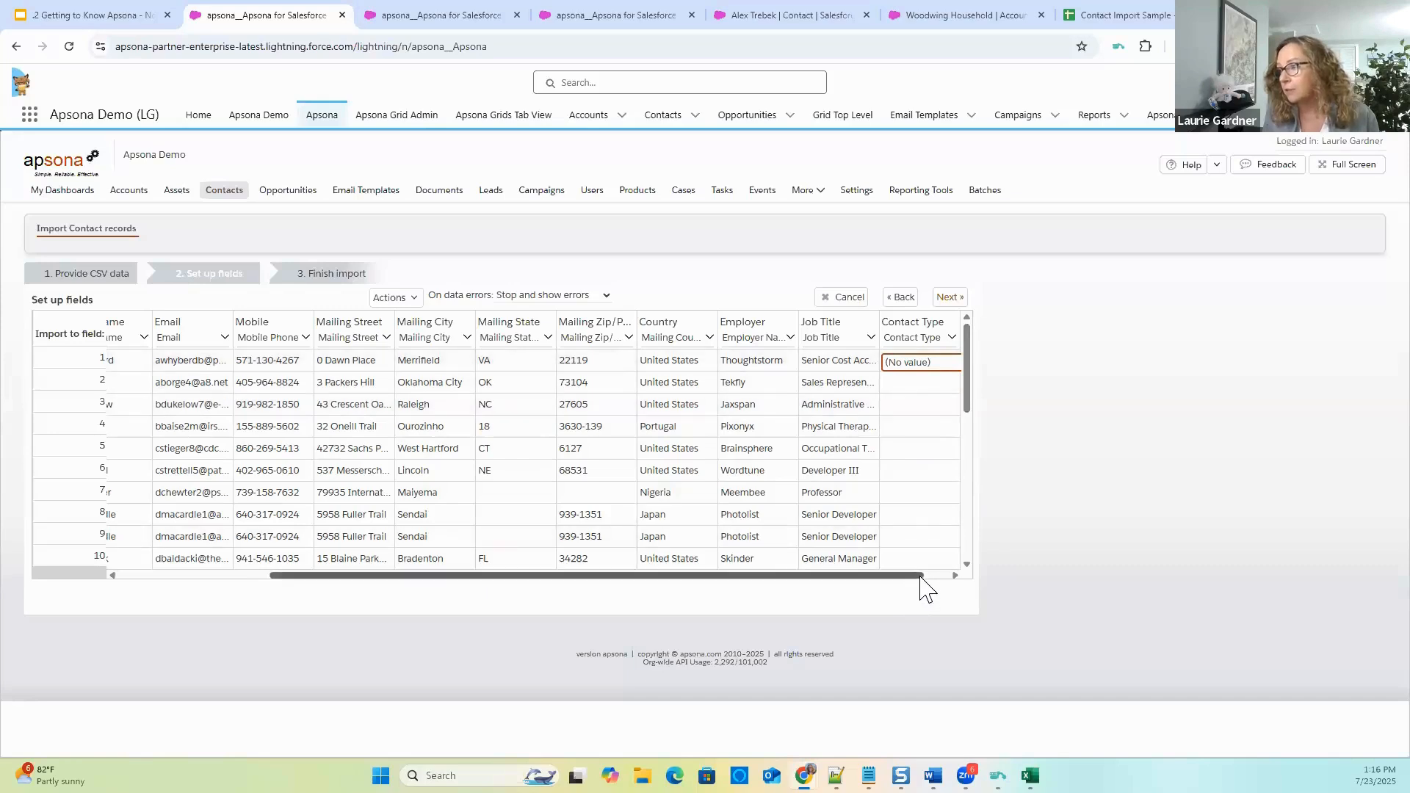
{"action": "left_click_drag", "start_coordinate": [921, 576], "coordinate": [944, 577]}
{"action": "left_click", "coordinate": [955, 365]}
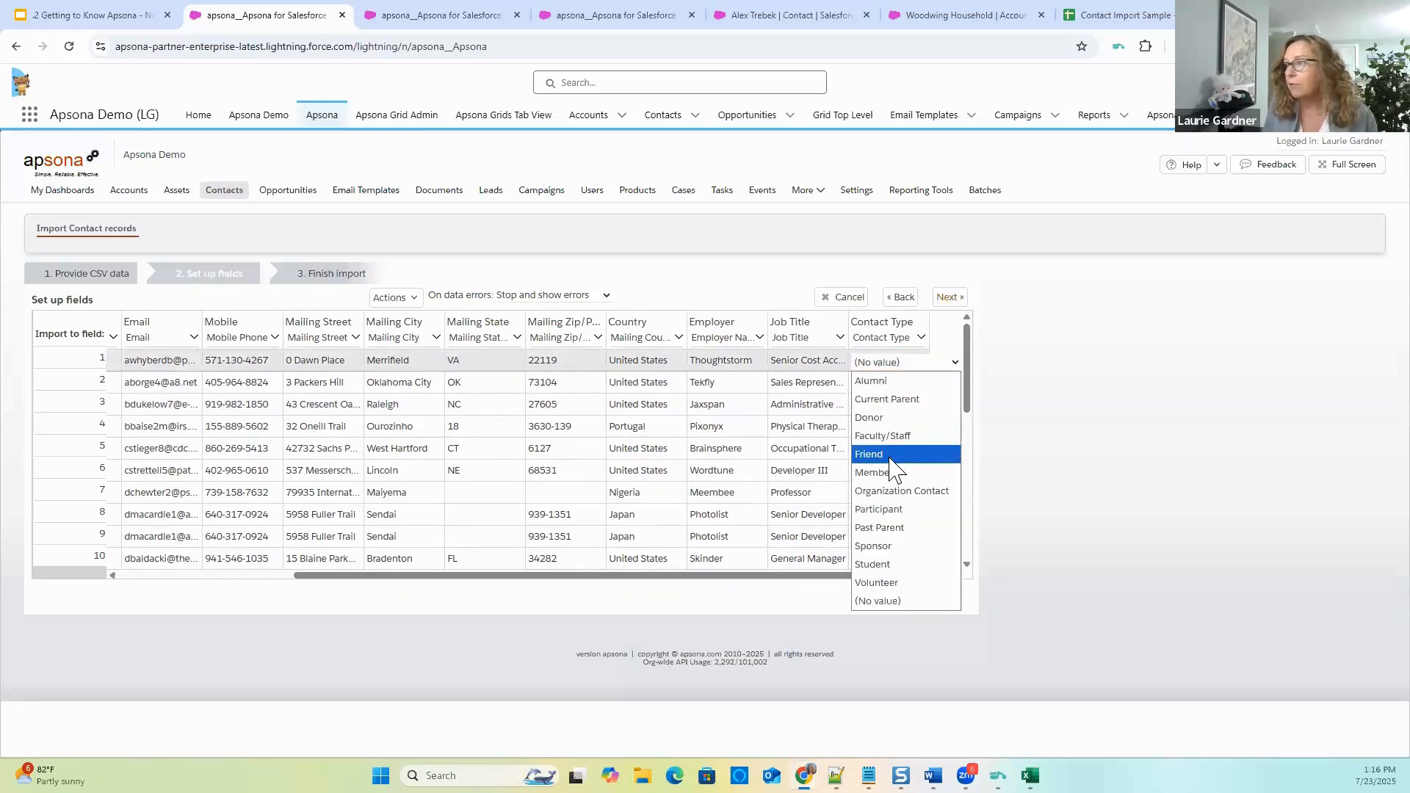
{"action": "left_click", "coordinate": [890, 457]}
Look through the import rows and view the Contact Type choices for the second row without picking one.
{"action": "left_click", "coordinate": [949, 386]}
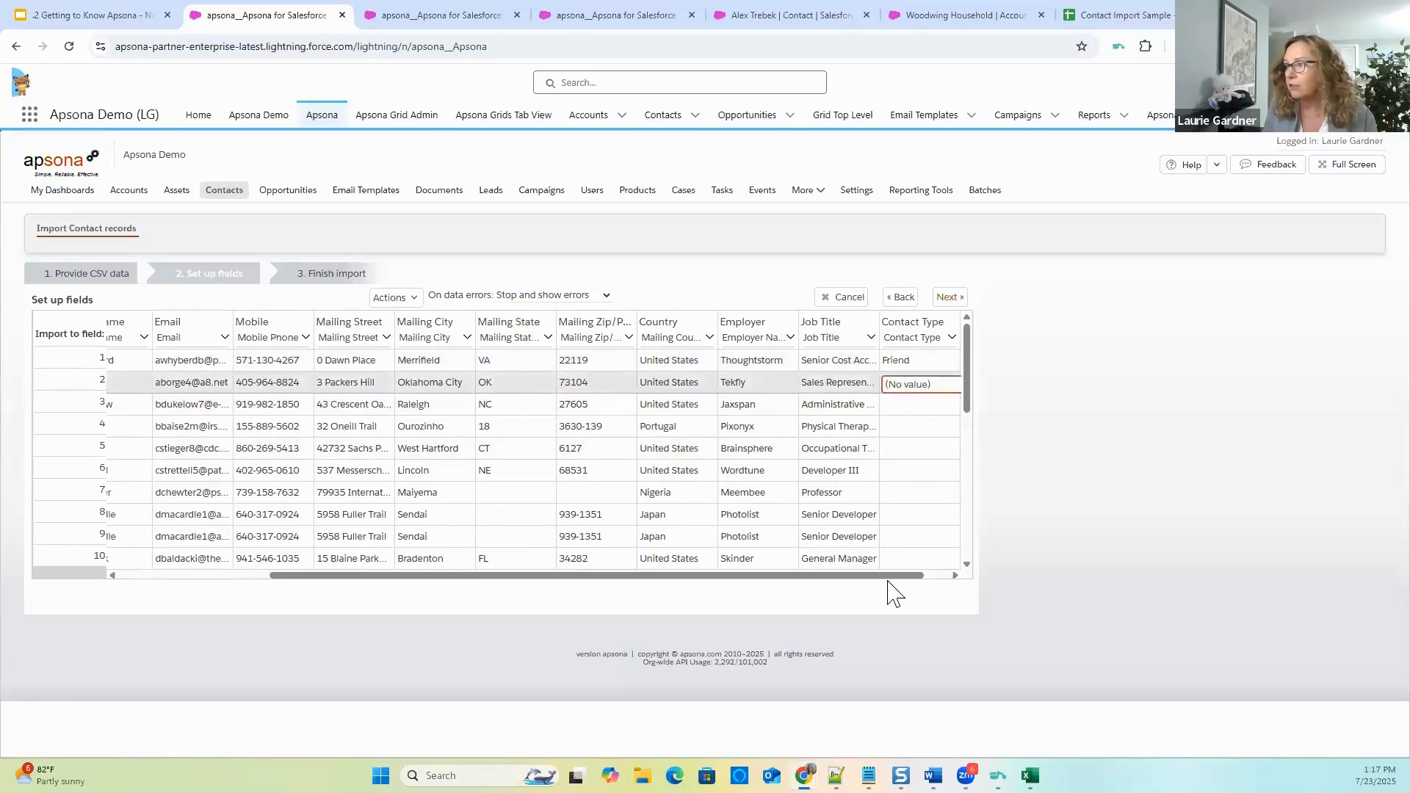
{"action": "left_click_drag", "start_coordinate": [967, 372], "coordinate": [969, 417]}
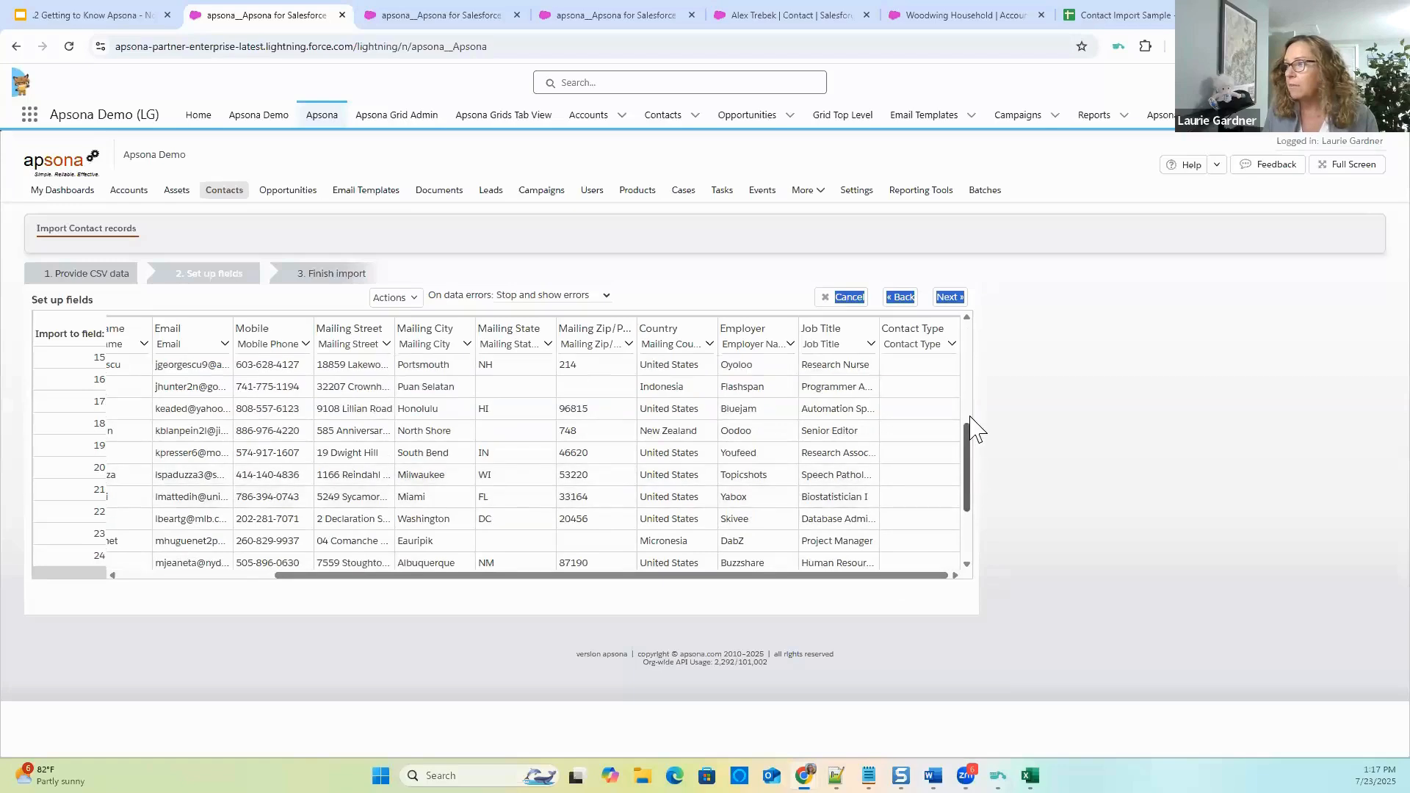
{"action": "scroll", "coordinate": [938, 519], "scroll_direction": "up", "scroll_amount": 5}
{"action": "left_click", "coordinate": [958, 391]}
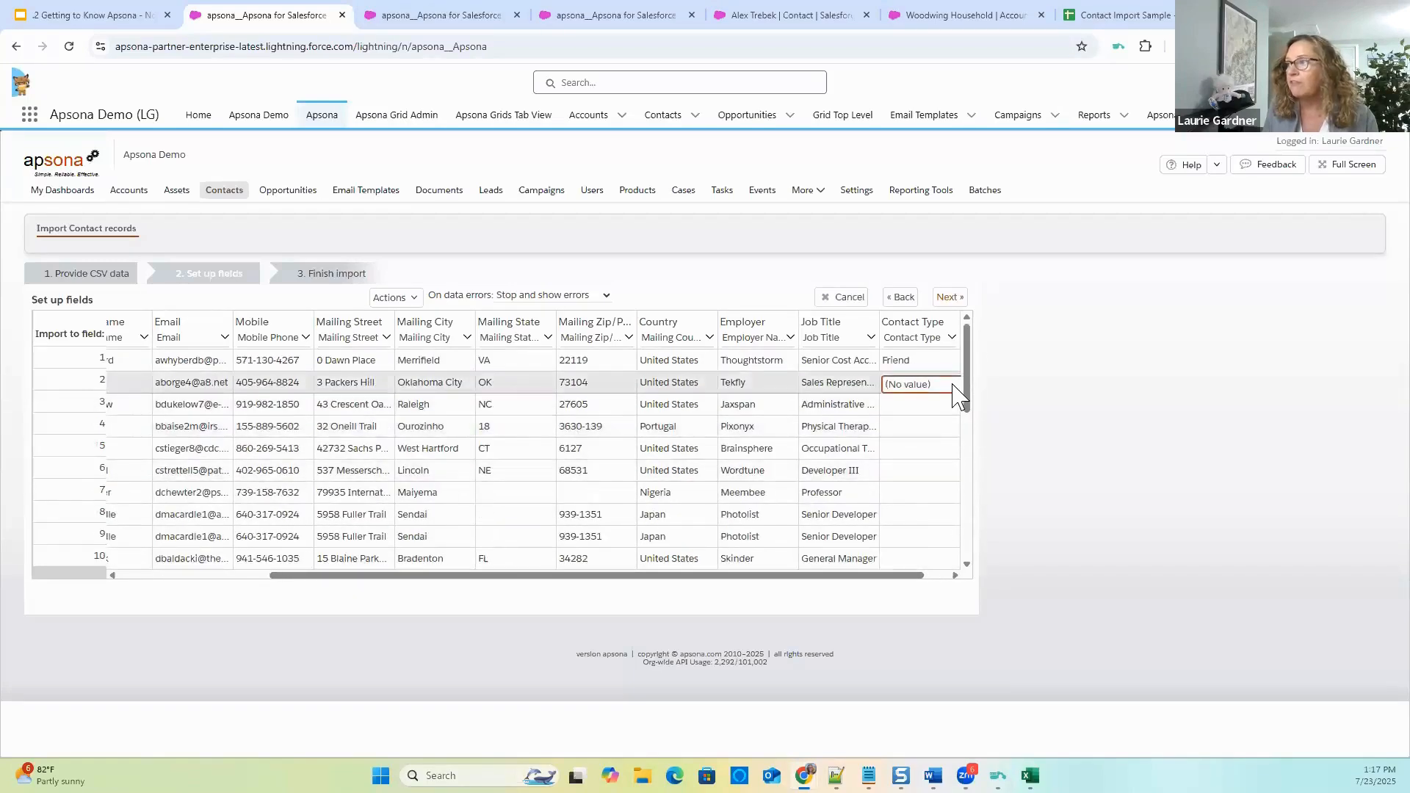
{"action": "left_click", "coordinate": [955, 575]}
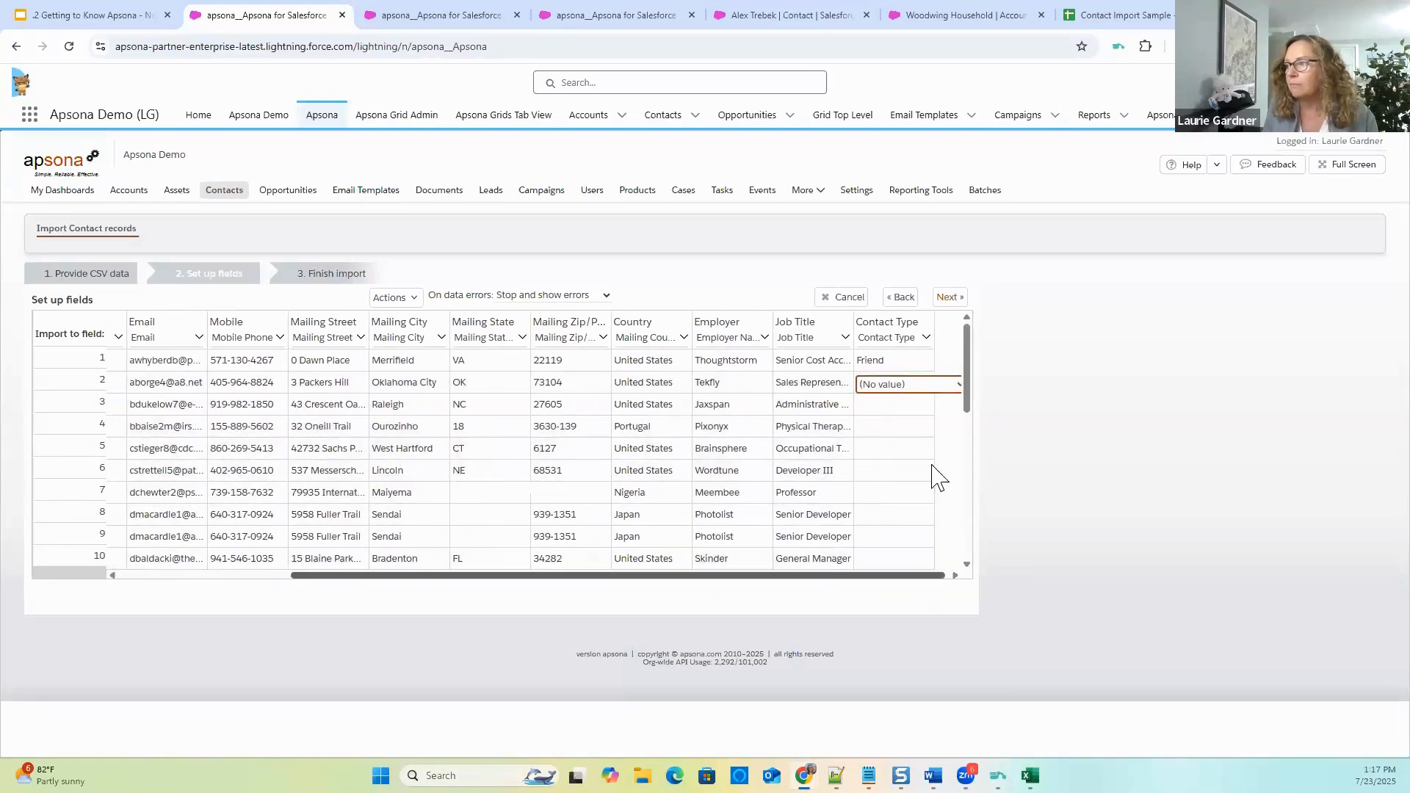
{"action": "left_click", "coordinate": [955, 385]}
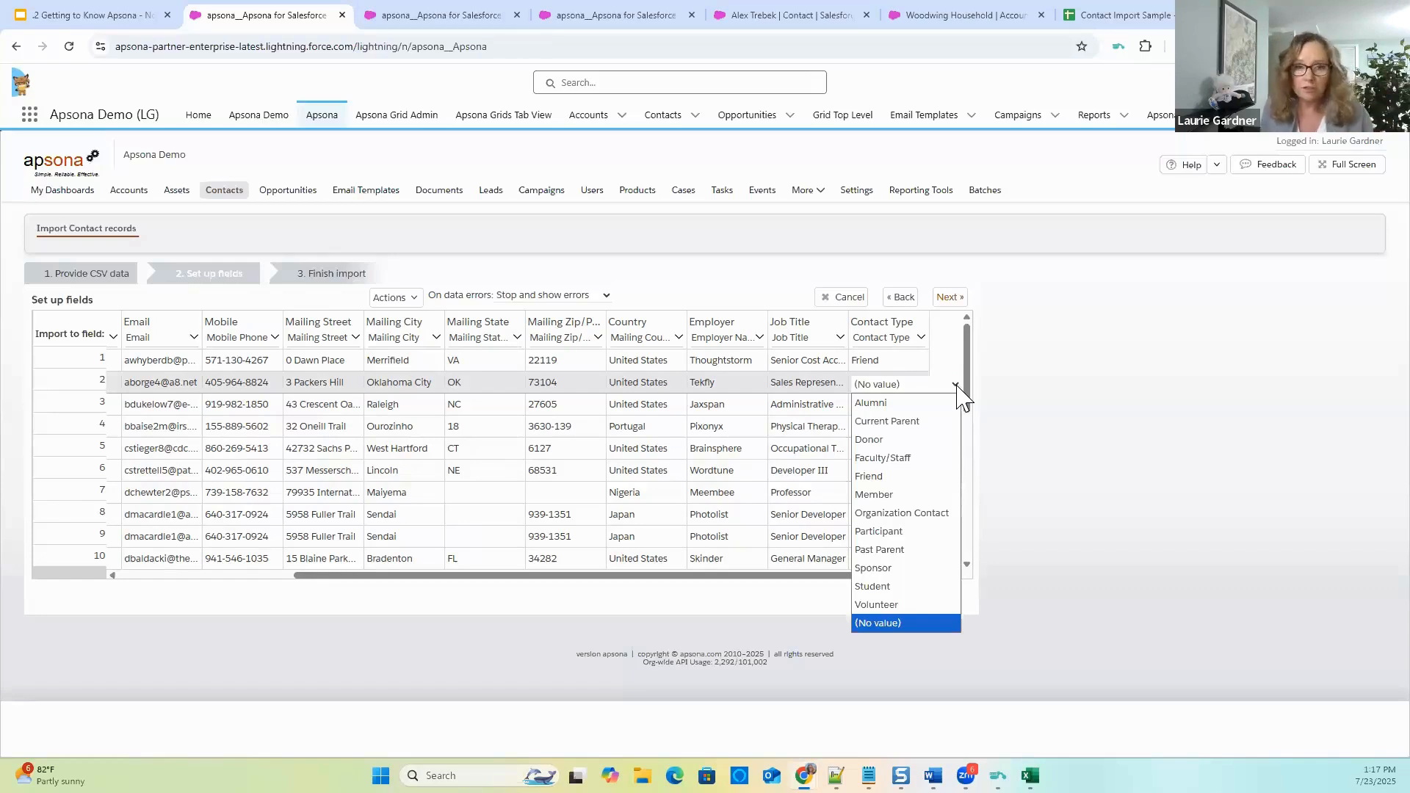
Change the Contact Type of the first import row to Volunteer.
{"action": "left_click", "coordinate": [925, 360]}
{"action": "left_click", "coordinate": [925, 362]}
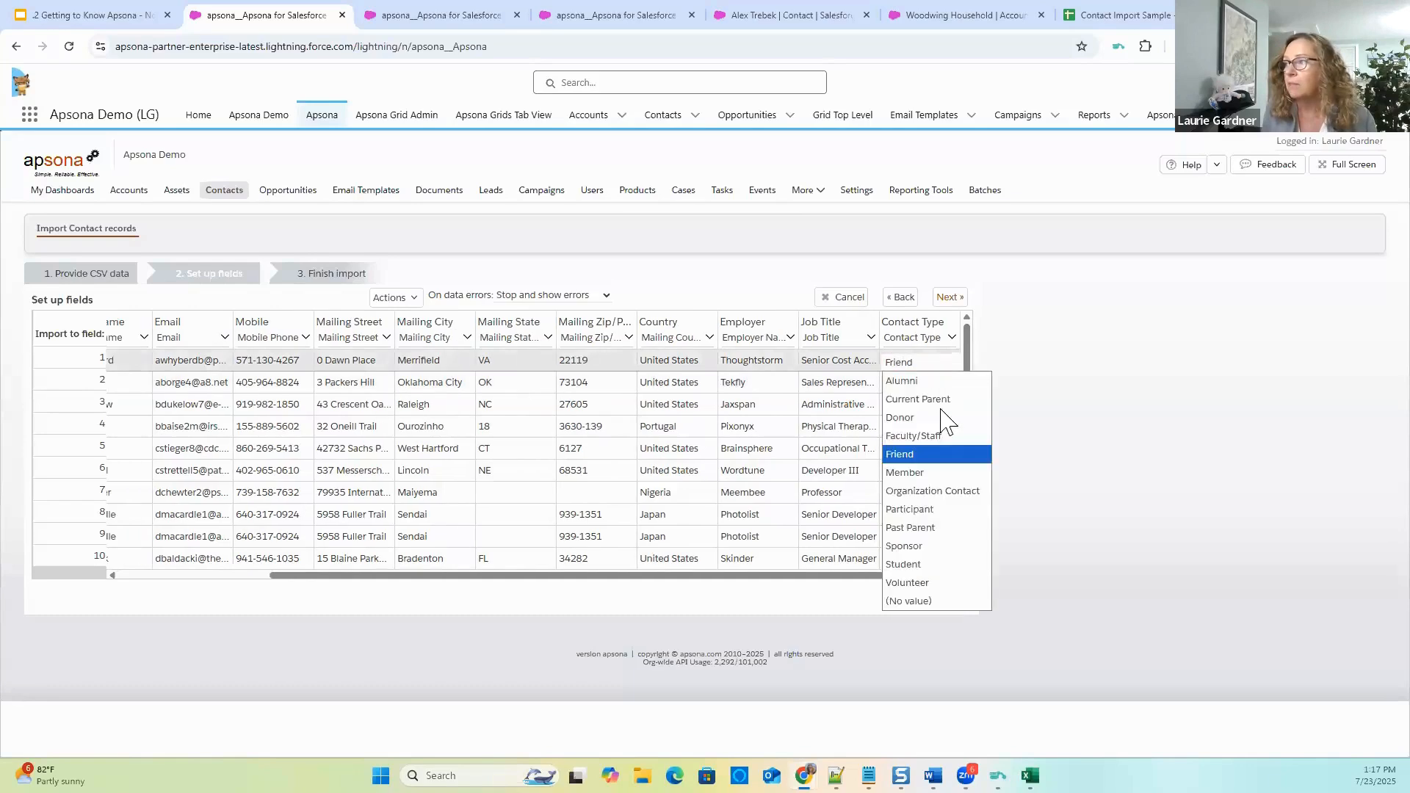
{"action": "left_click", "coordinate": [907, 582]}
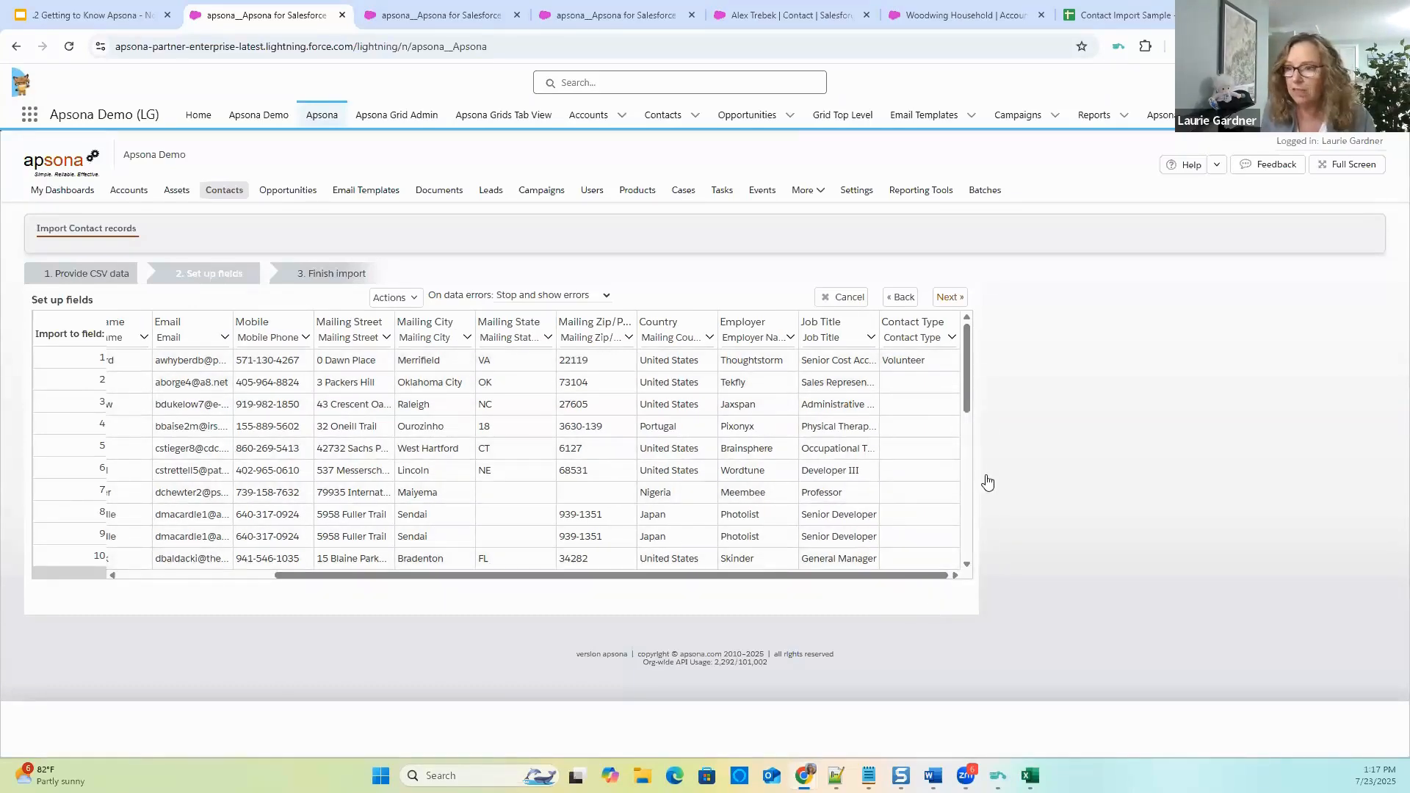
Try to fill the Contact Type column with Volunteer using Find & replace with an empty search string.
{"action": "left_click_drag", "start_coordinate": [967, 406], "coordinate": [974, 354]}
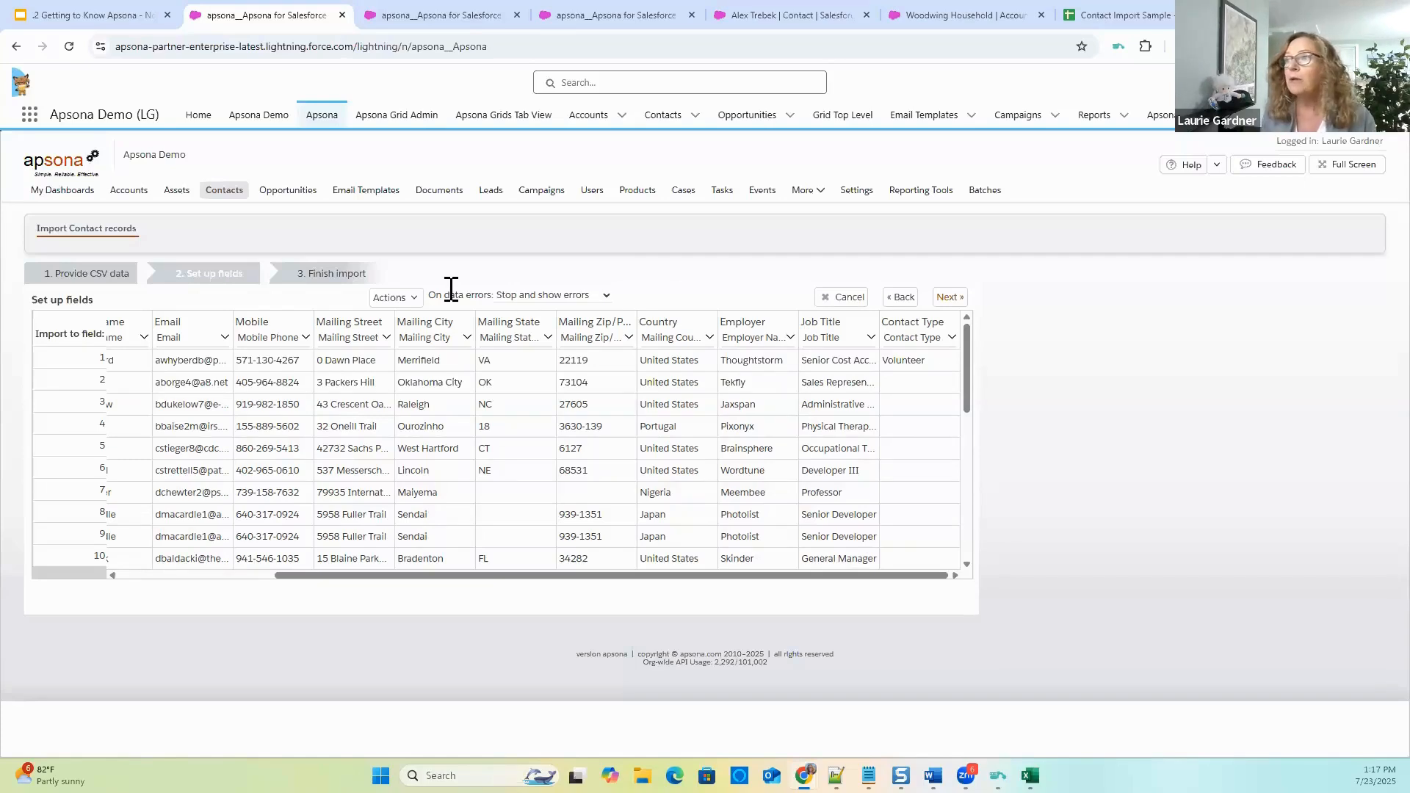
{"action": "left_click", "coordinate": [414, 299]}
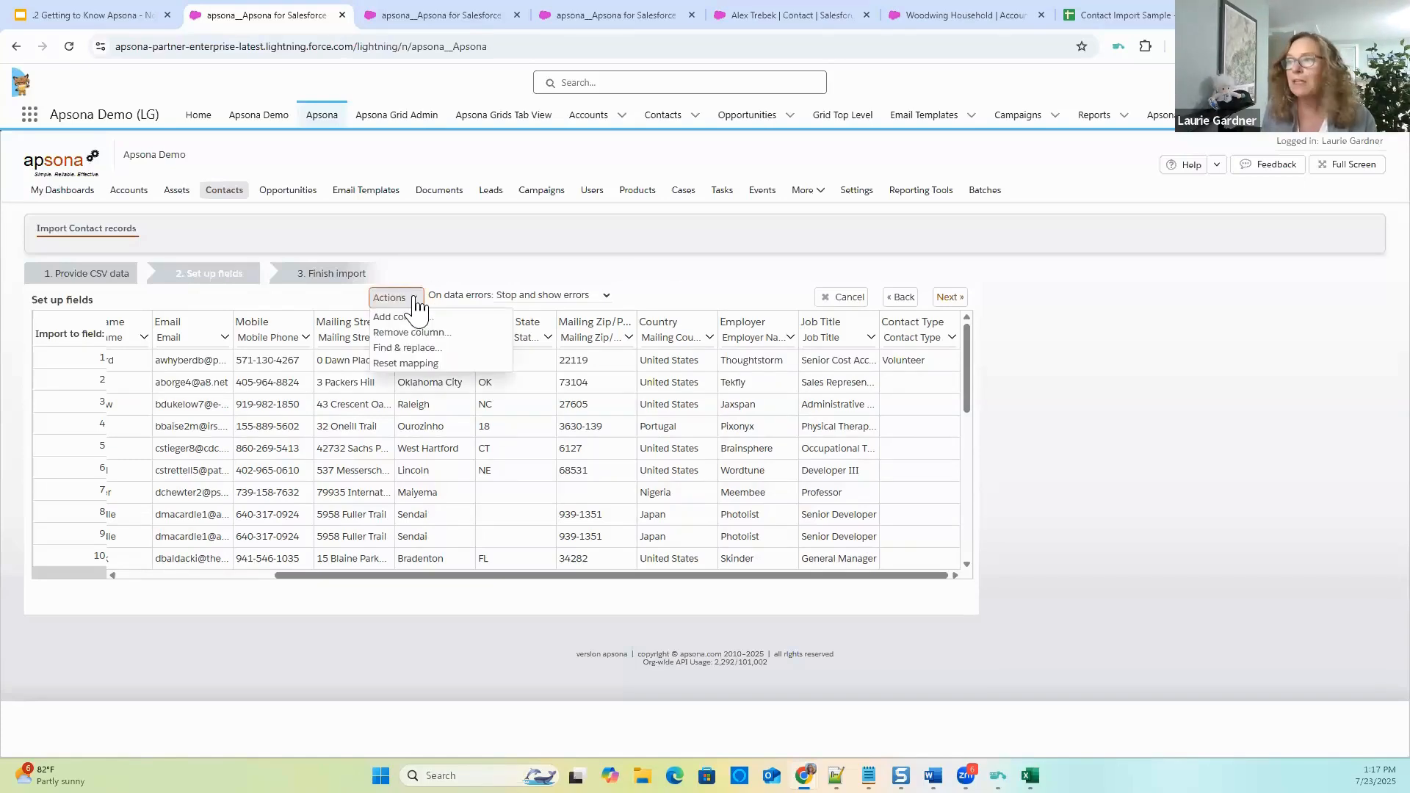
{"action": "left_click", "coordinate": [407, 349]}
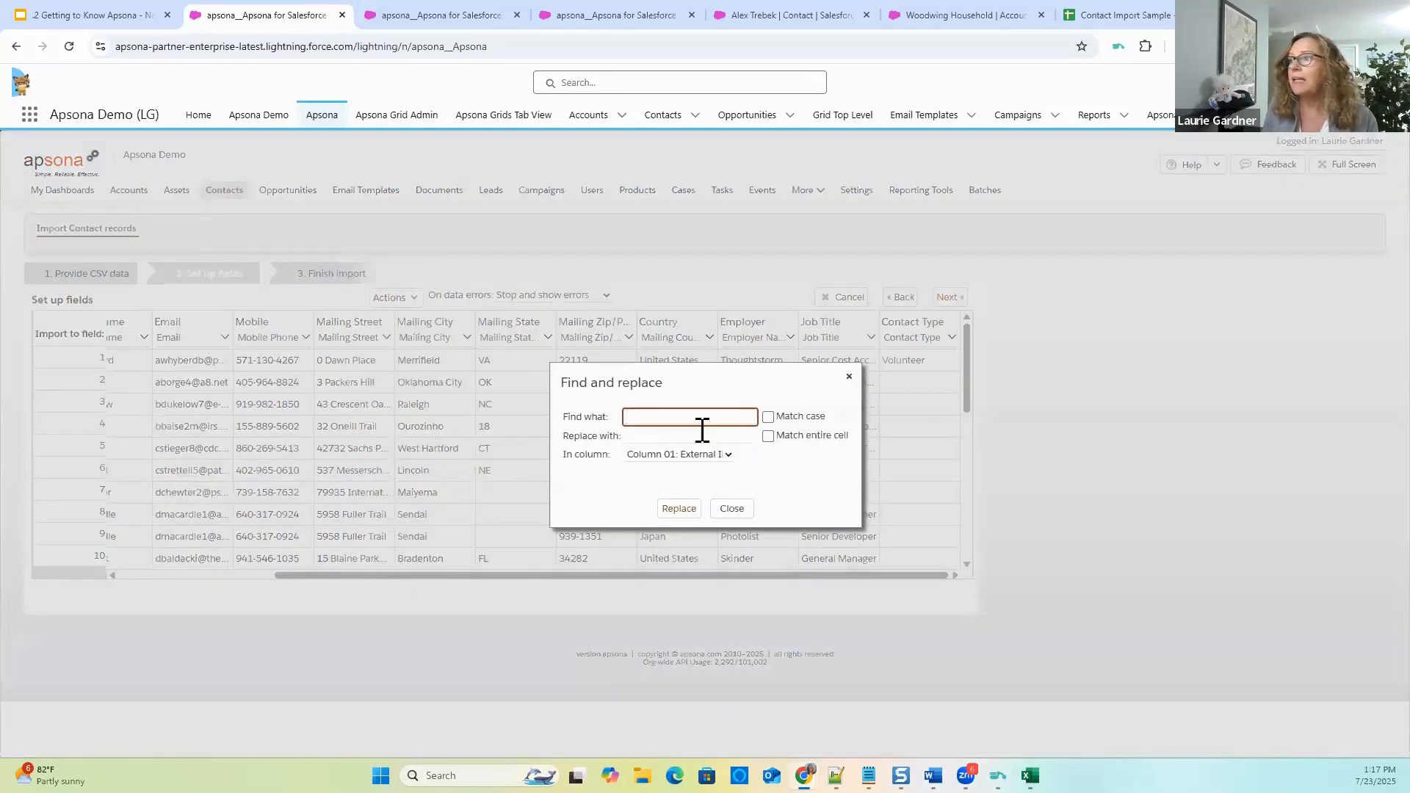
{"action": "left_click", "coordinate": [663, 438]}
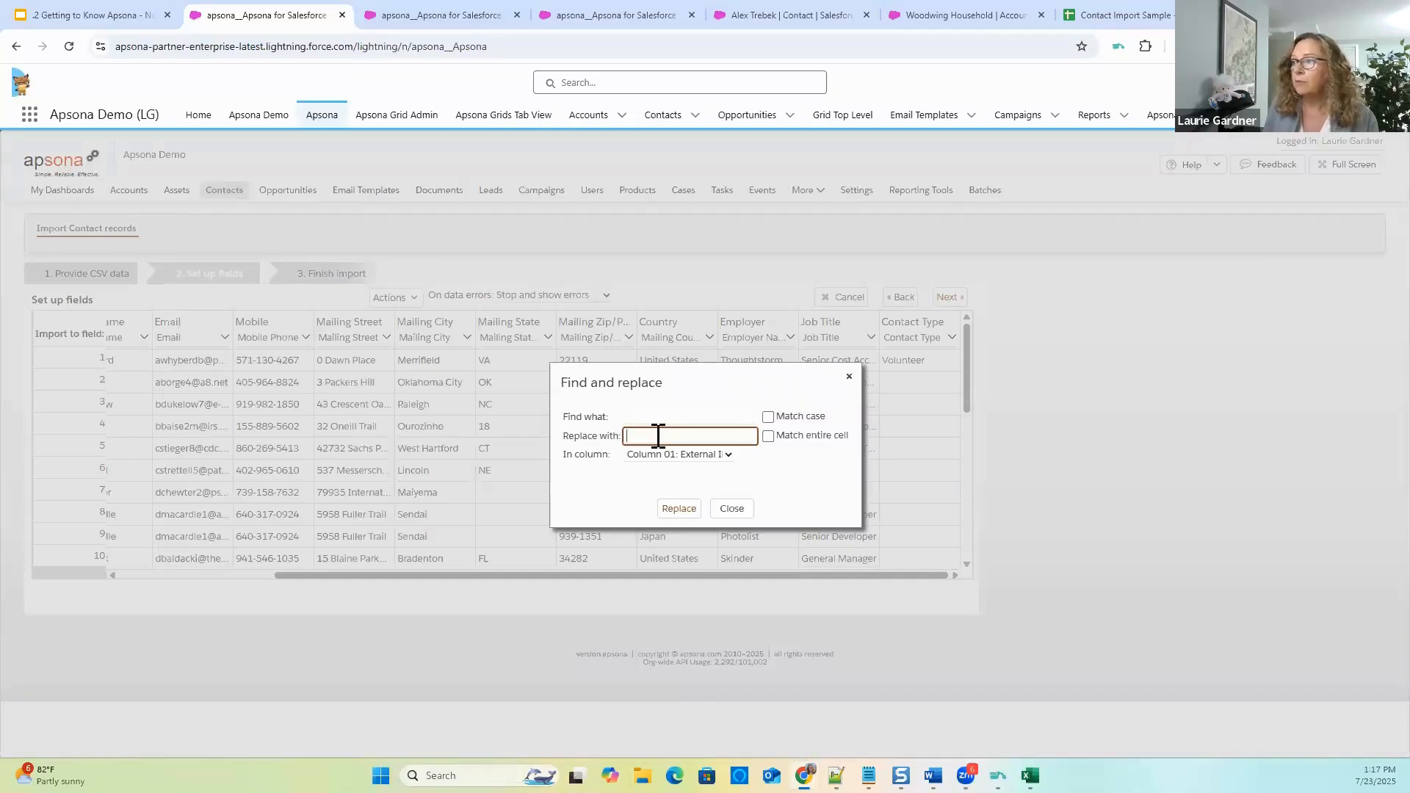
{"action": "left_click", "coordinate": [679, 454]}
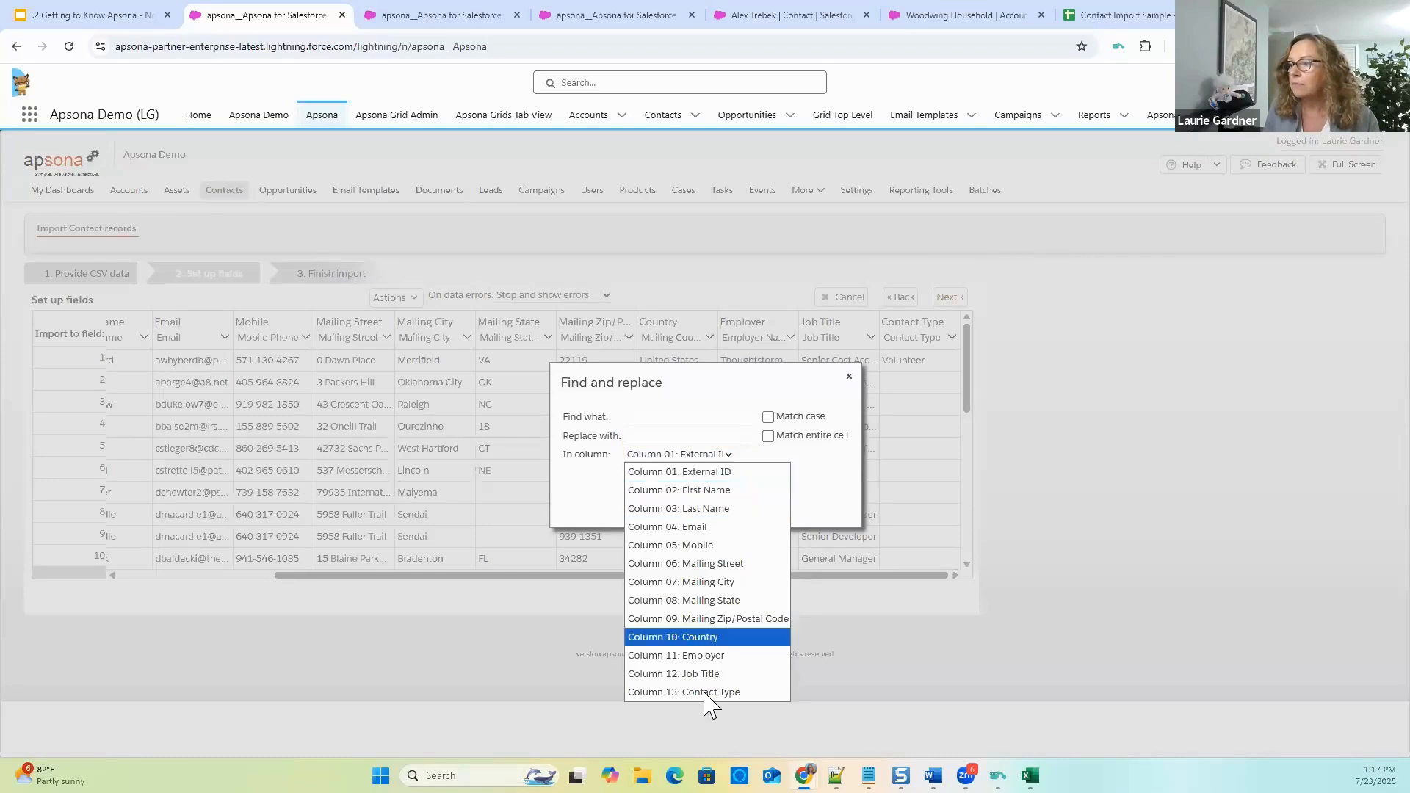
{"action": "left_click", "coordinate": [705, 692]}
{"action": "left_click", "coordinate": [665, 436]}
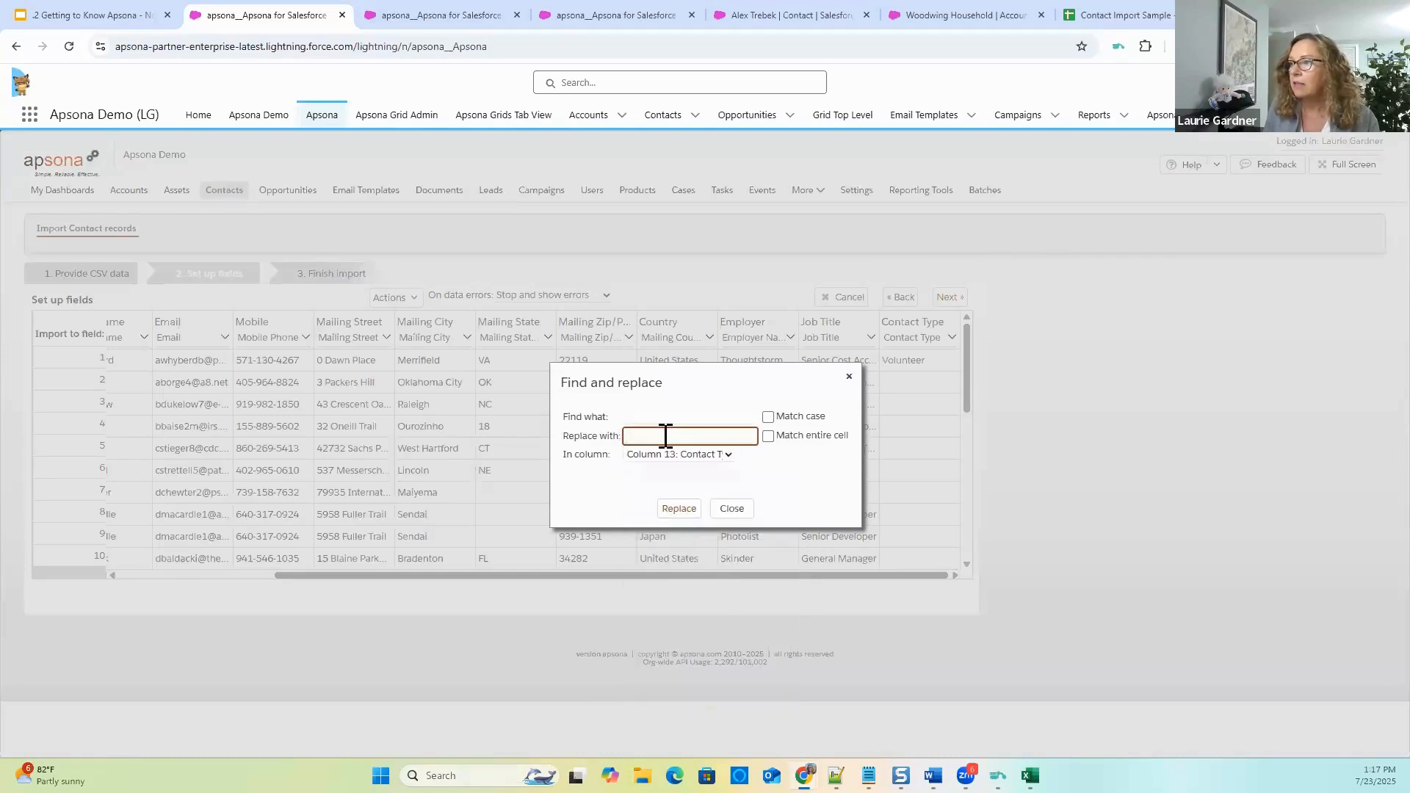
{"action": "type", "text": "Volu"}
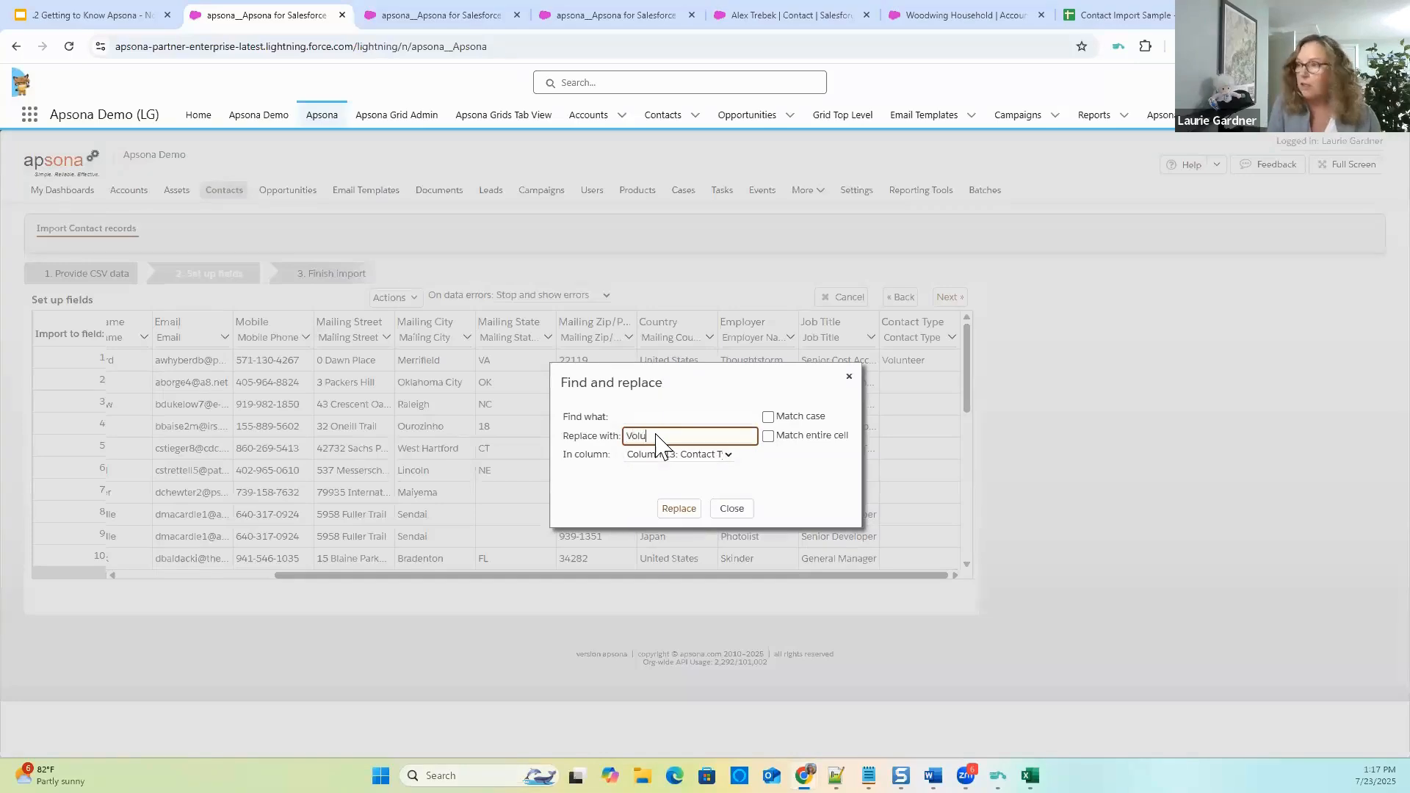
{"action": "type", "text": "nteer"}
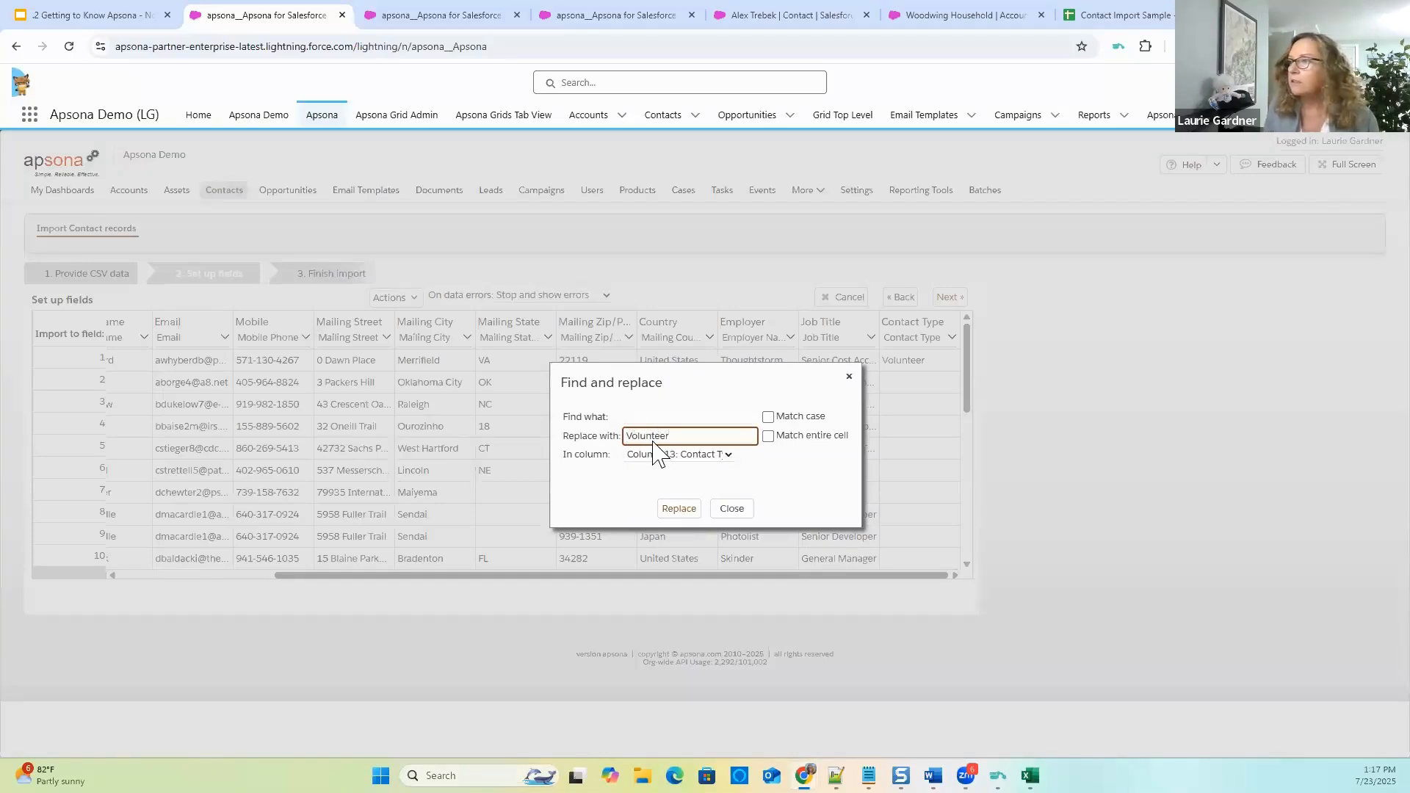
{"action": "left_click", "coordinate": [672, 509]}
{"action": "left_click", "coordinate": [652, 417]}
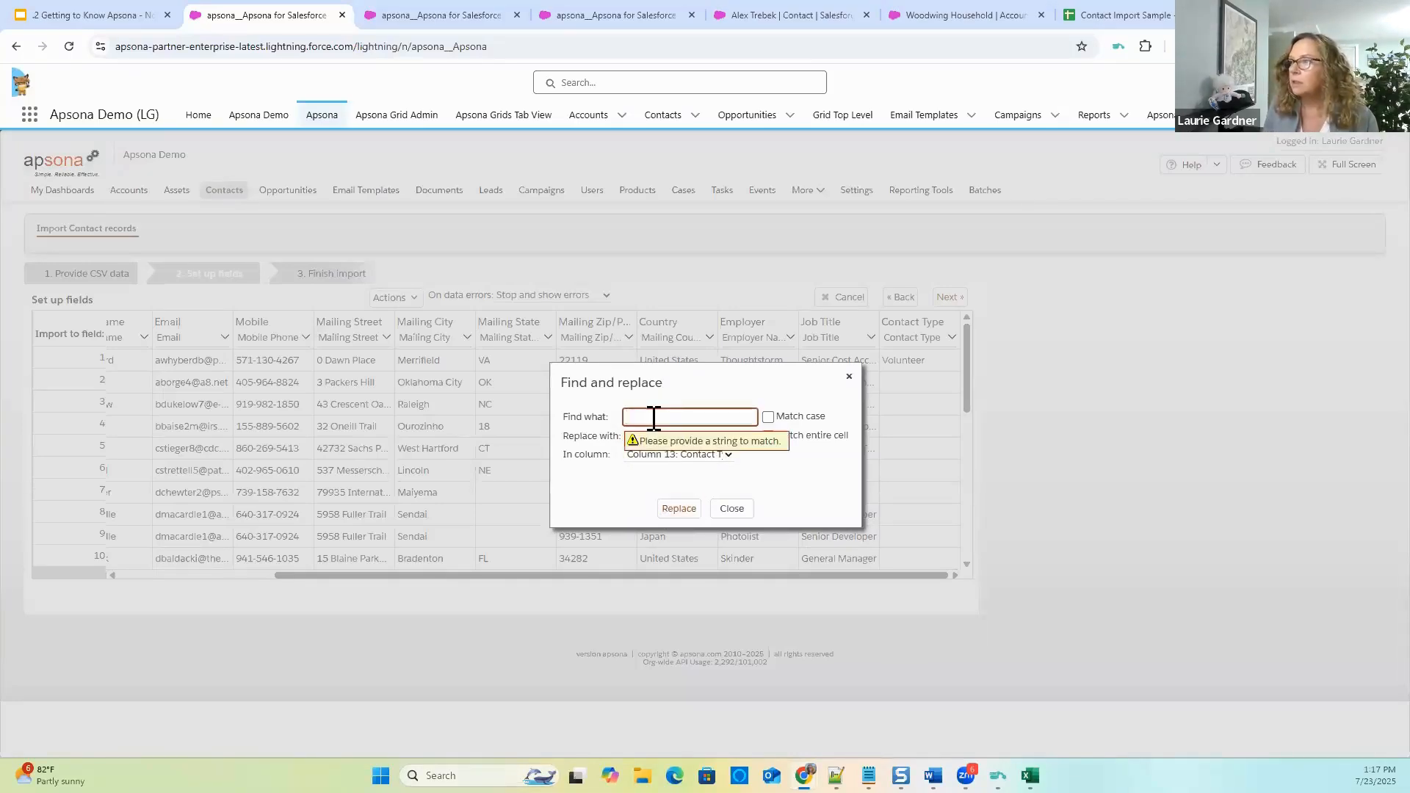
{"action": "left_click", "coordinate": [733, 508]}
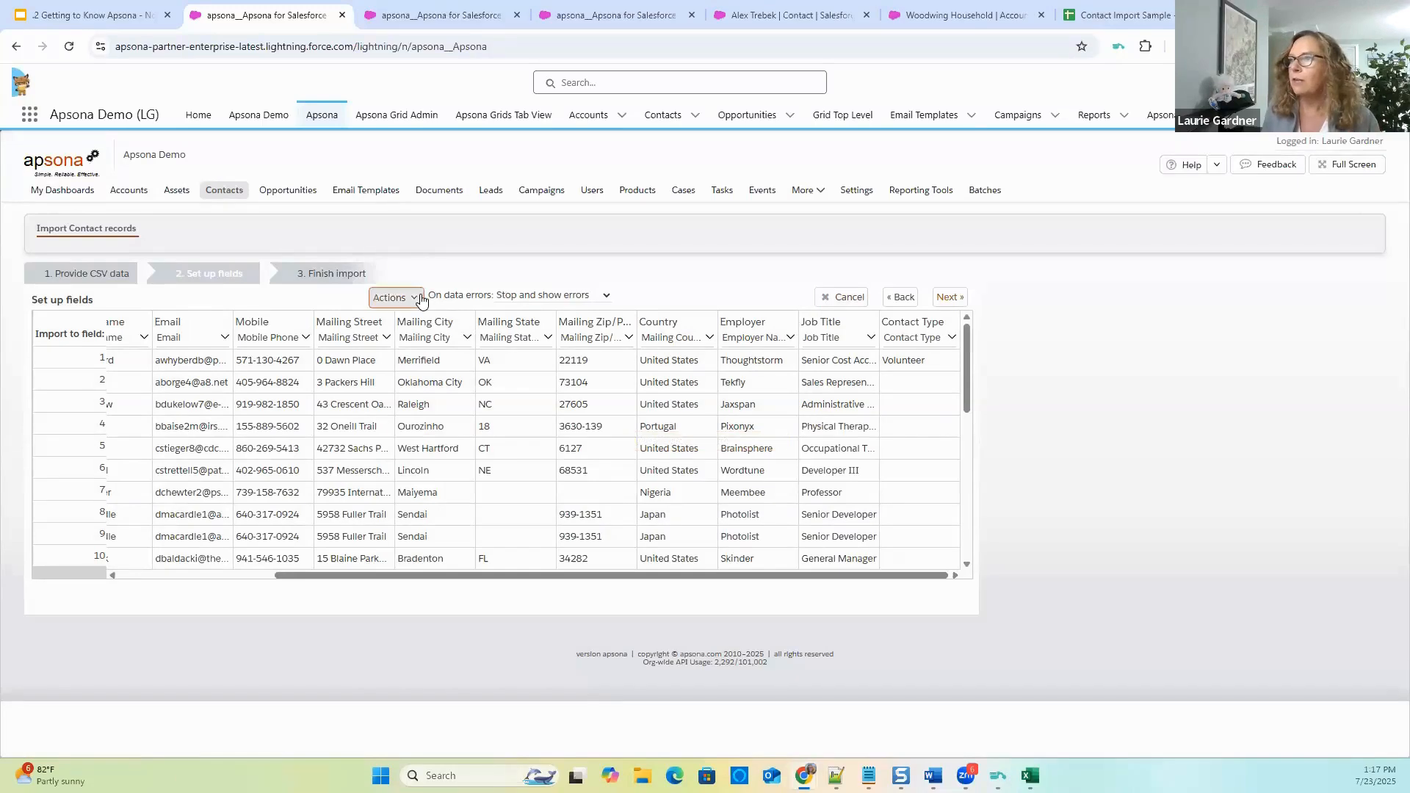
Add an import column for the Contact Type field with the value Volunteer.
{"action": "left_click", "coordinate": [395, 298]}
{"action": "left_click", "coordinate": [424, 321]}
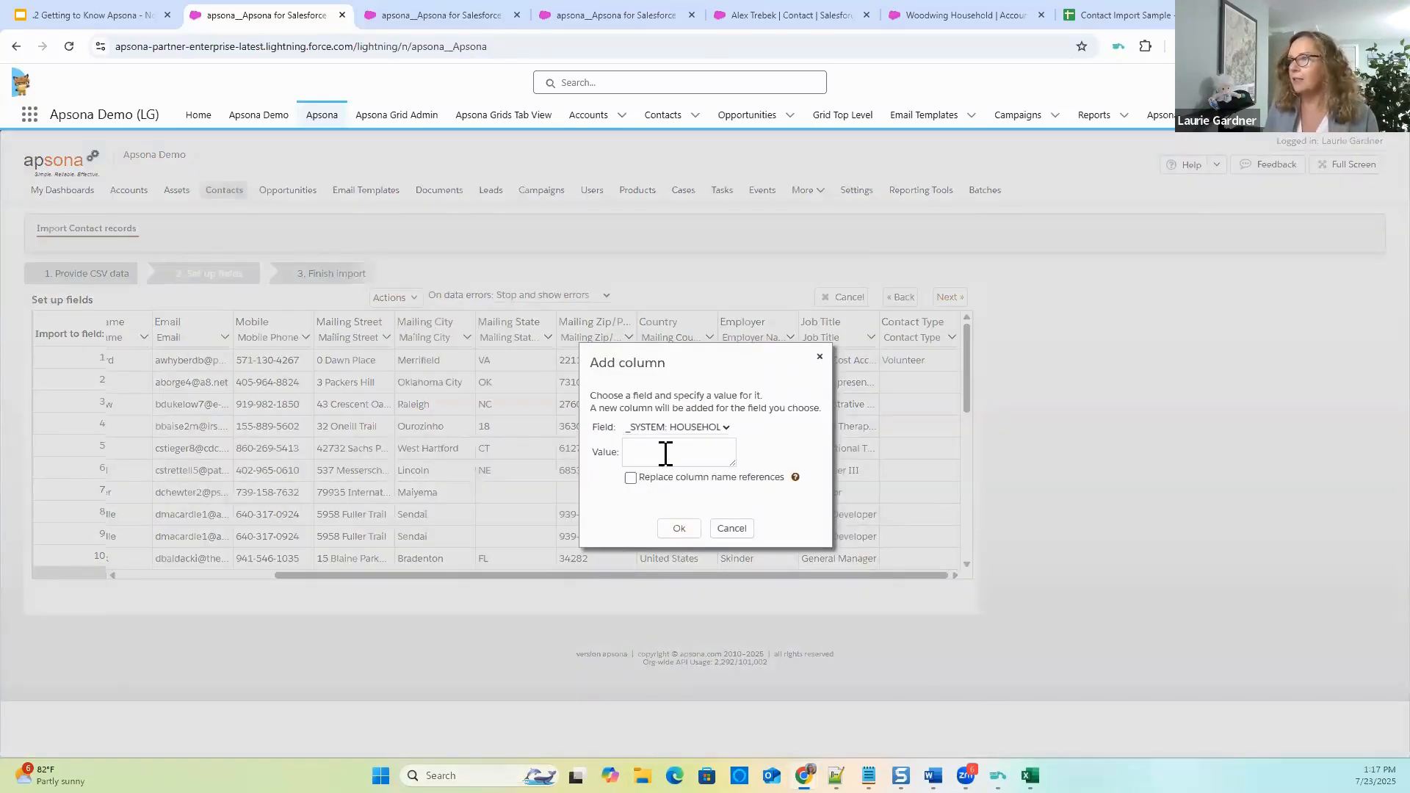
{"action": "left_click", "coordinate": [653, 427]}
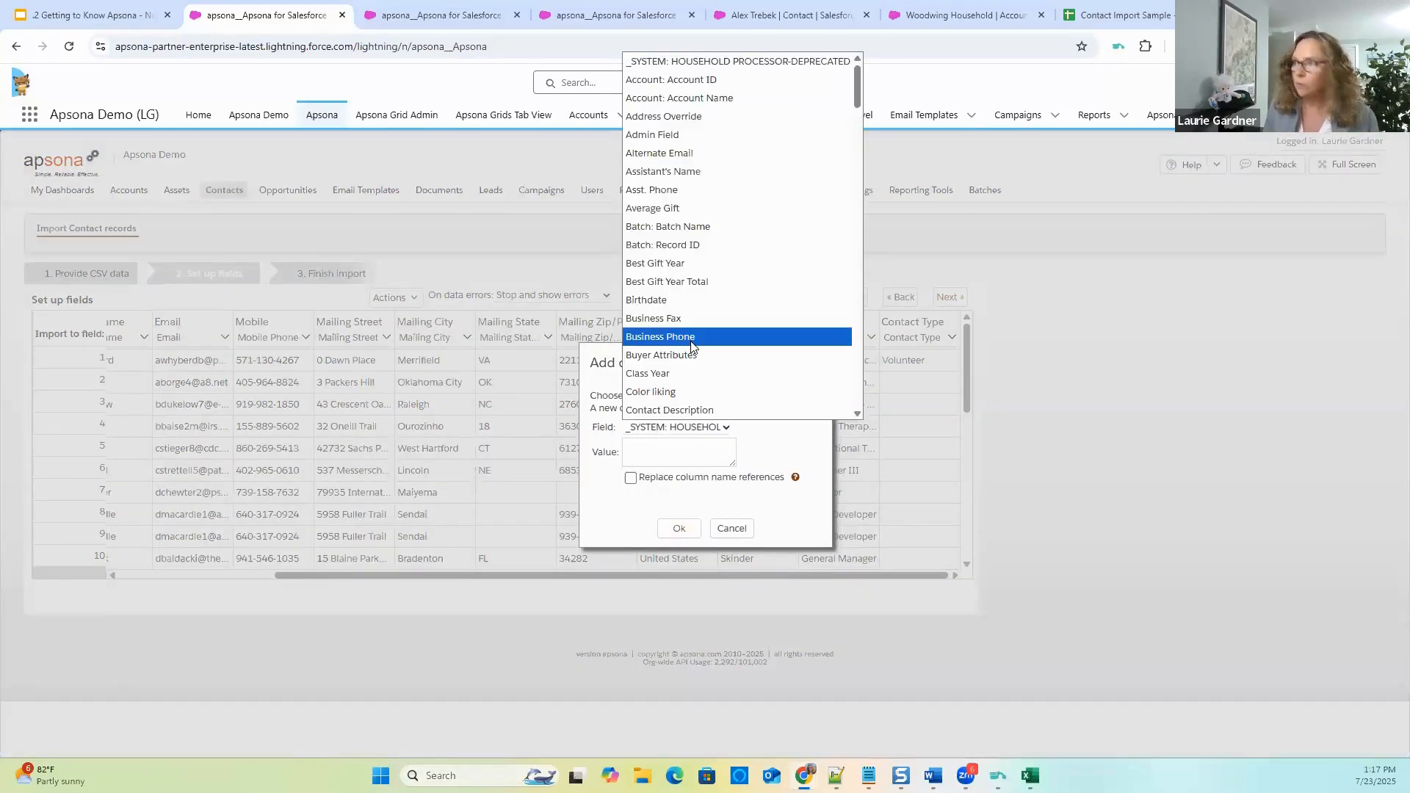
{"action": "key", "text": "Down"}
{"action": "key", "text": "Down"}
{"action": "key", "text": "Down"}
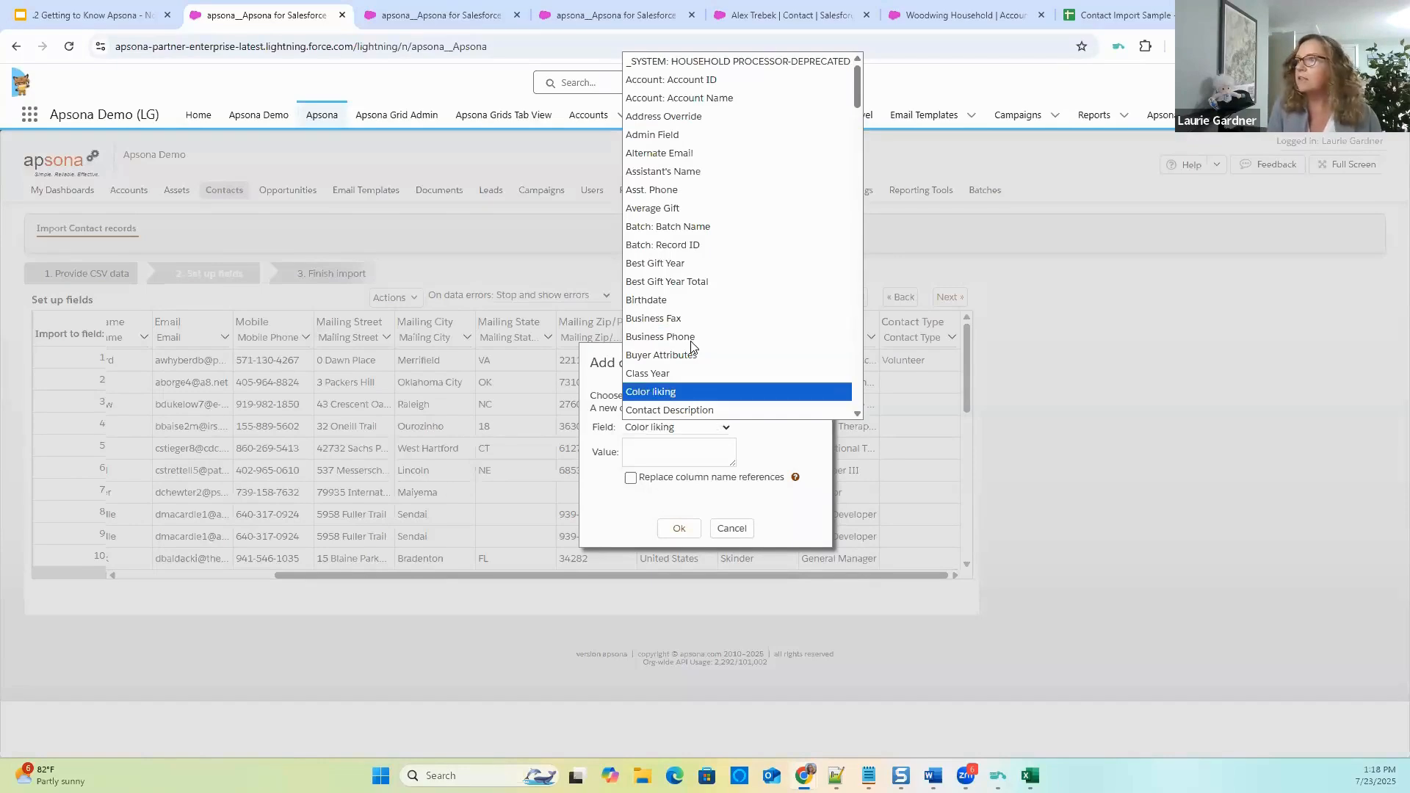
{"action": "key", "text": "Down"}
{"action": "key", "text": "Down"}
{"action": "key", "text": "Return"}
{"action": "left_click", "coordinate": [680, 453]}
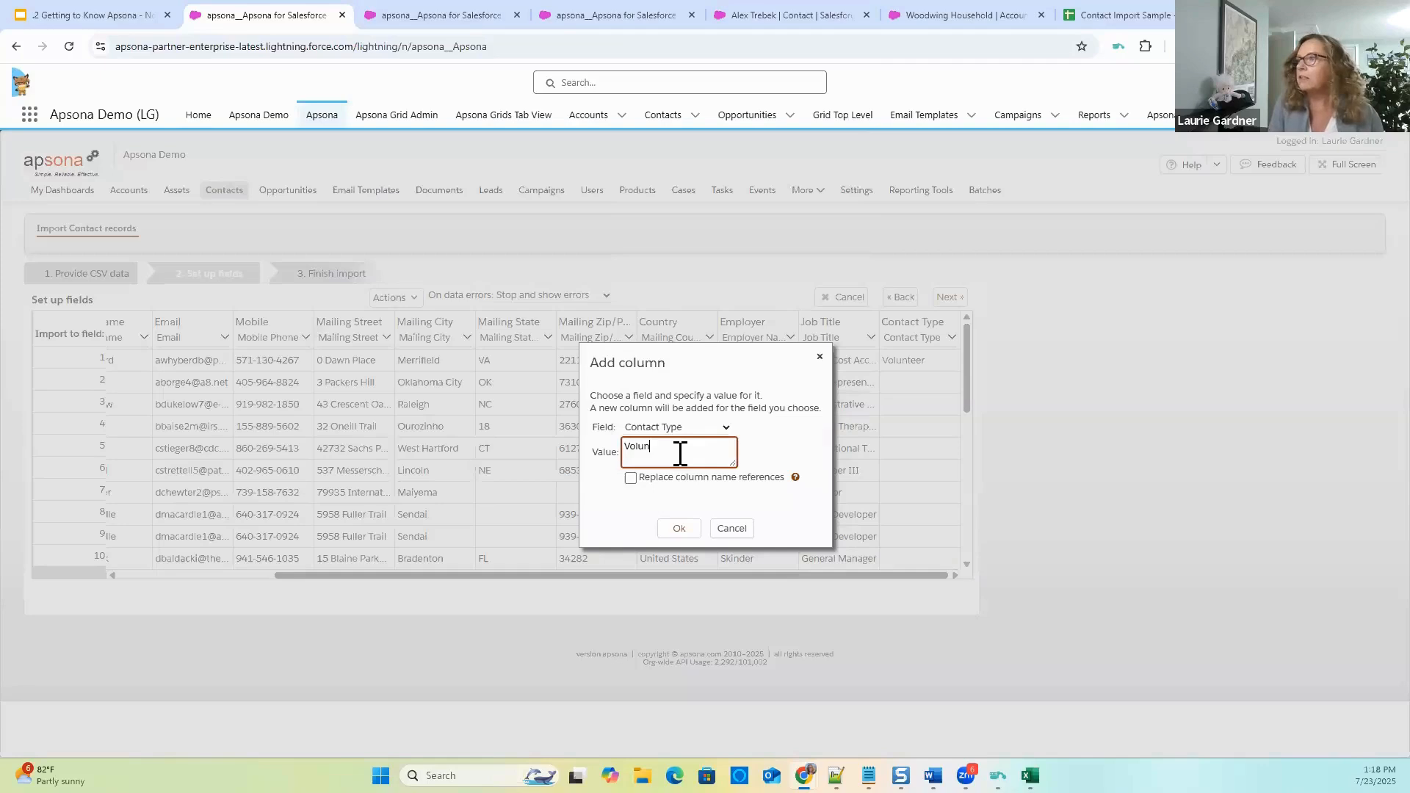
{"action": "type", "text": "Volunteer"}
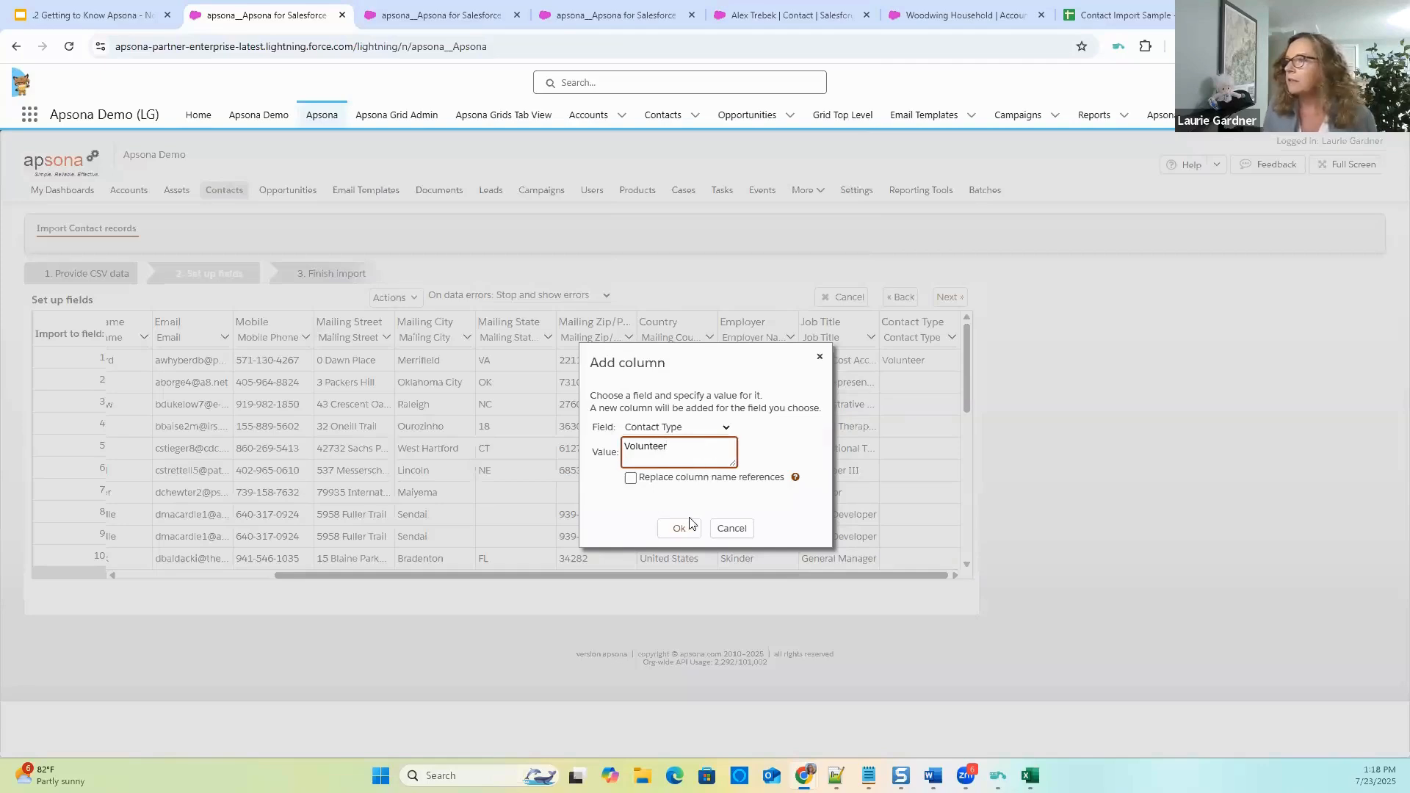
{"action": "left_click", "coordinate": [679, 528]}
Set the original Contact Type column to (Do not import) and remove it from the import grid as Column 13.
{"action": "left_click_drag", "start_coordinate": [732, 577], "coordinate": [982, 578]}
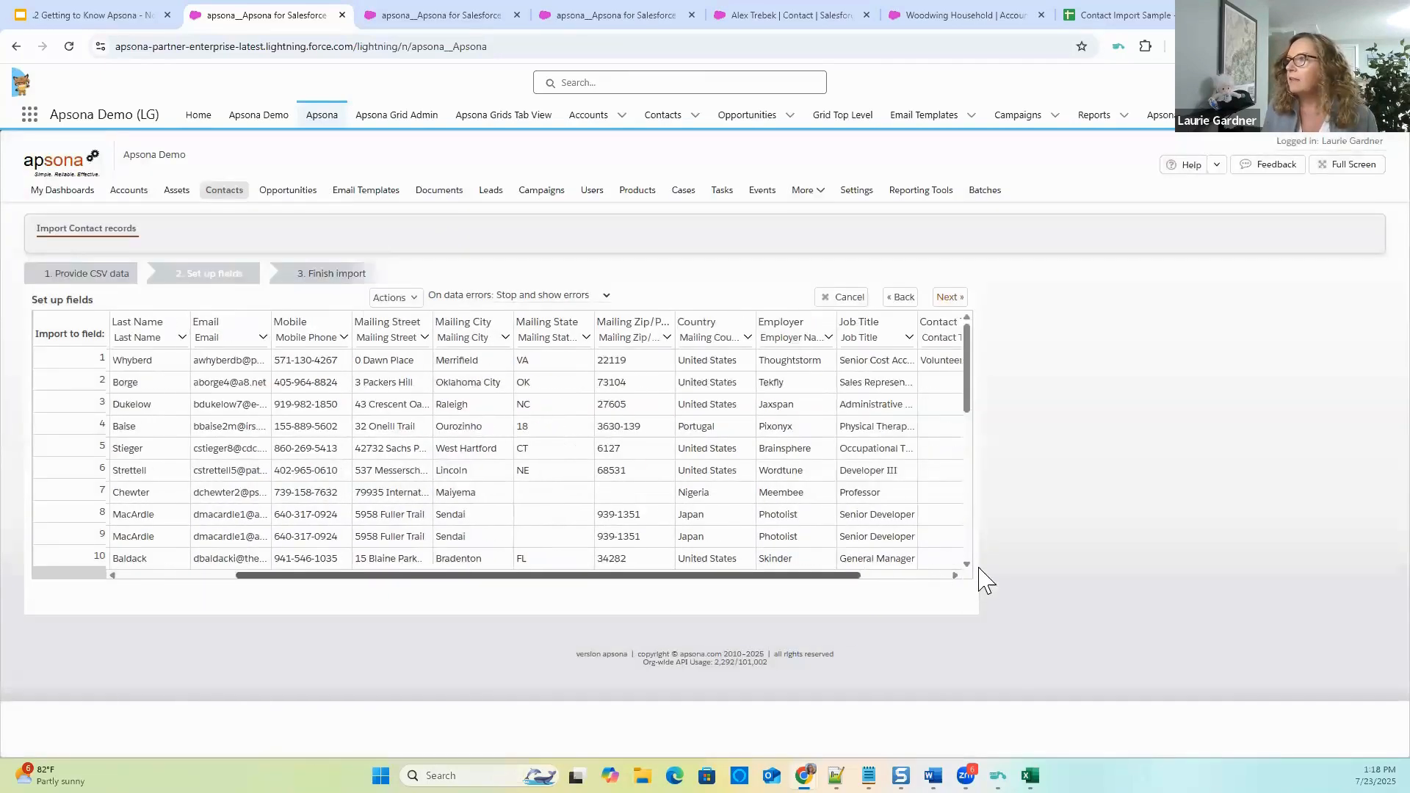
{"action": "left_click", "coordinate": [844, 342]}
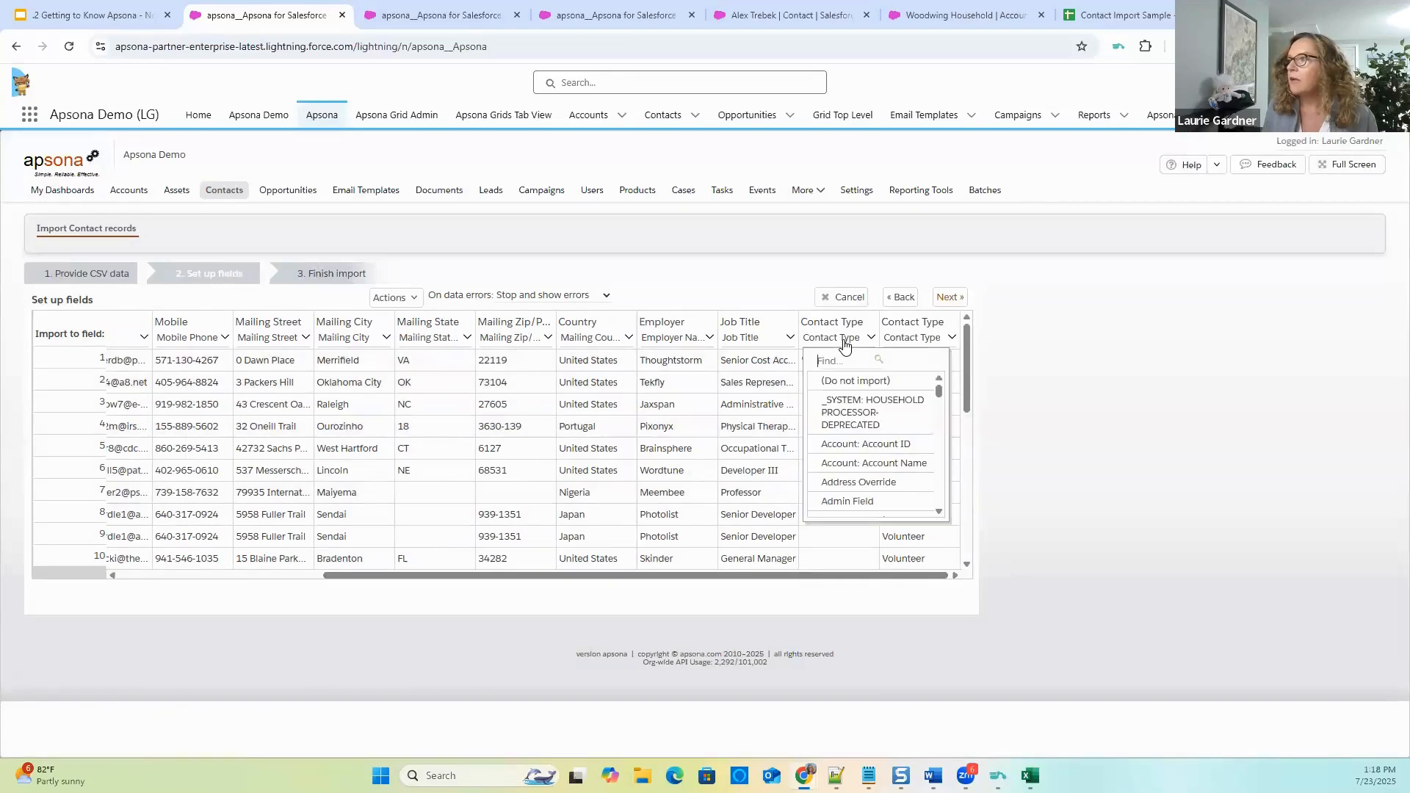
{"action": "left_click", "coordinate": [849, 380]}
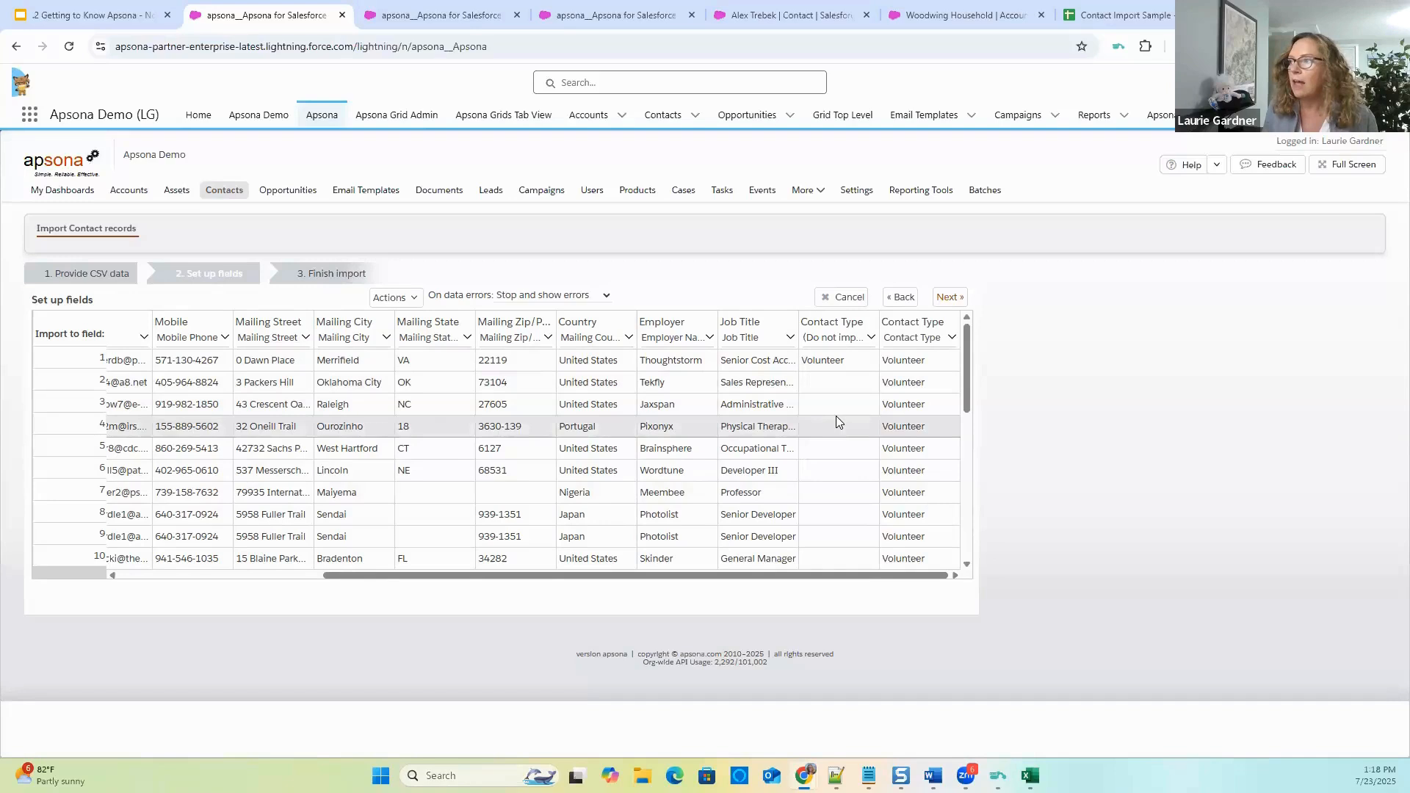
{"action": "left_click", "coordinate": [411, 298]}
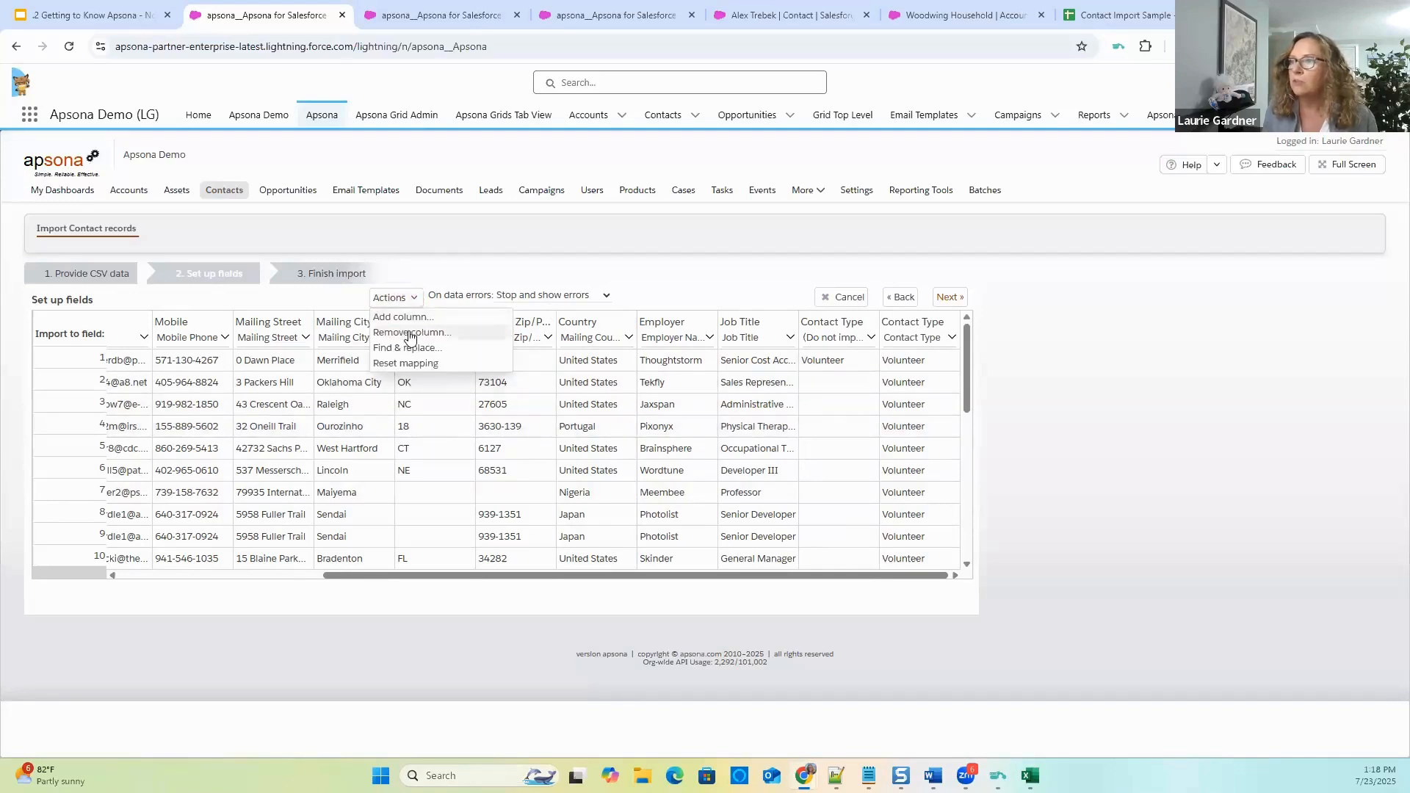
{"action": "left_click", "coordinate": [408, 332]}
{"action": "left_click", "coordinate": [737, 460]}
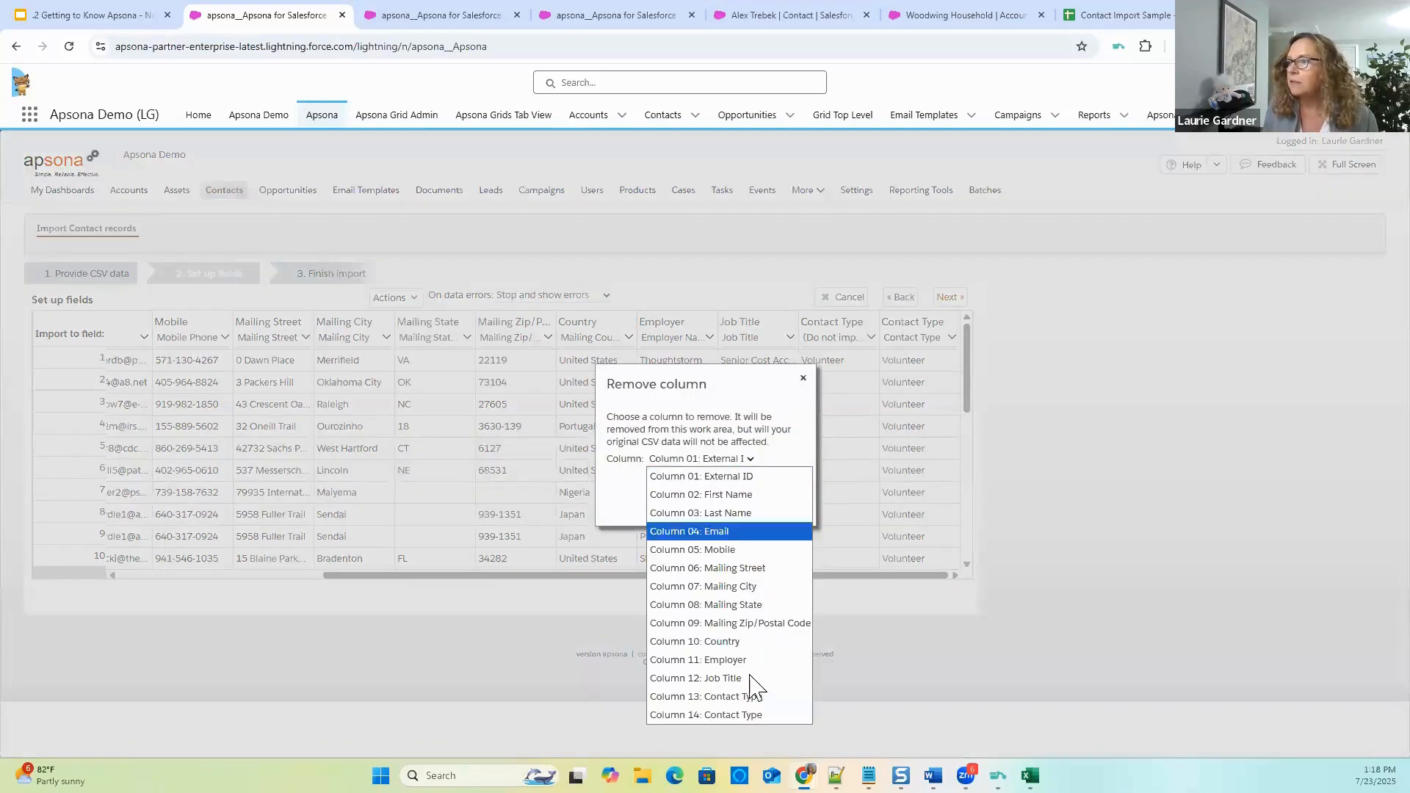
{"action": "left_click", "coordinate": [750, 696]}
{"action": "left_click", "coordinate": [677, 509]}
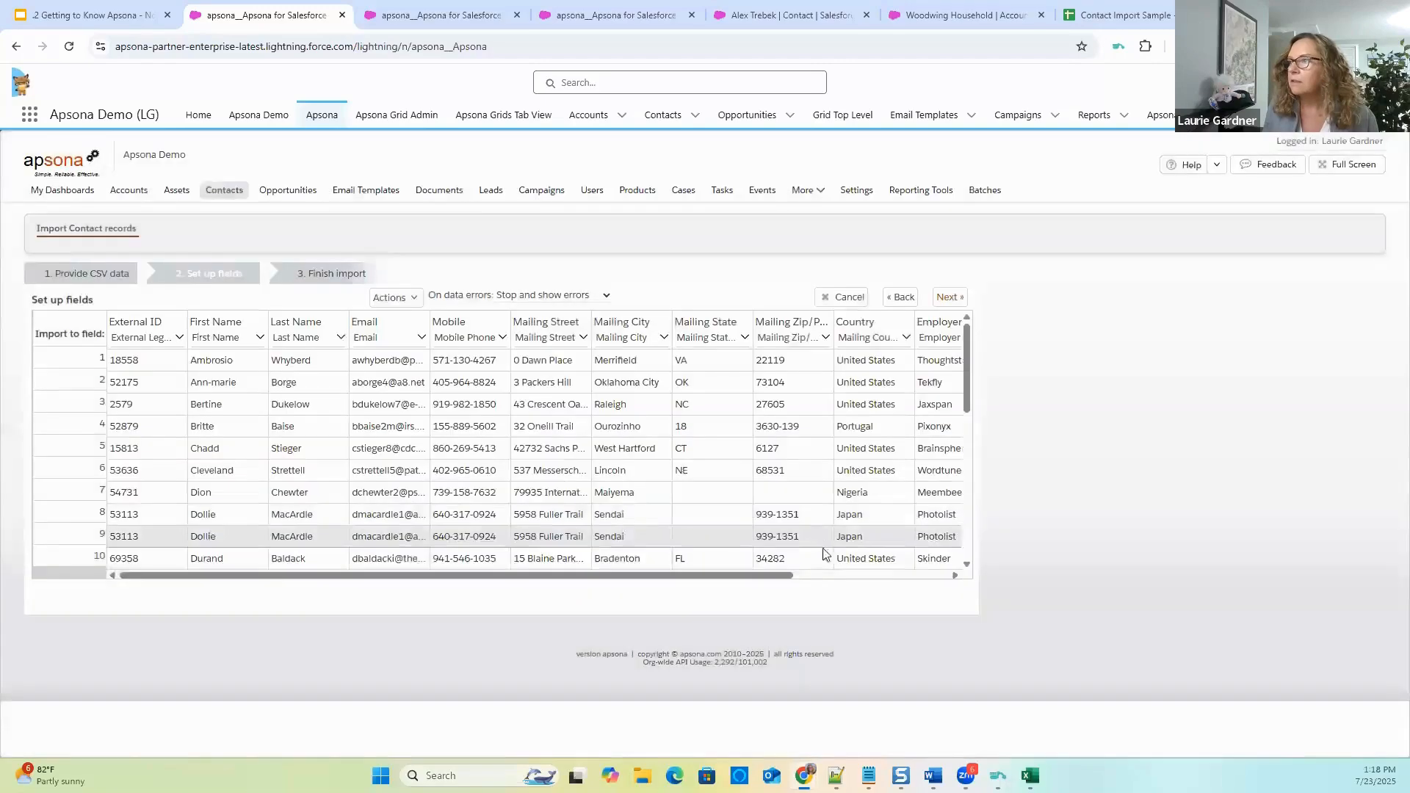
Map the remaining Contact Type column to the Contact Type field.
{"action": "left_click_drag", "start_coordinate": [769, 576], "coordinate": [980, 578]}
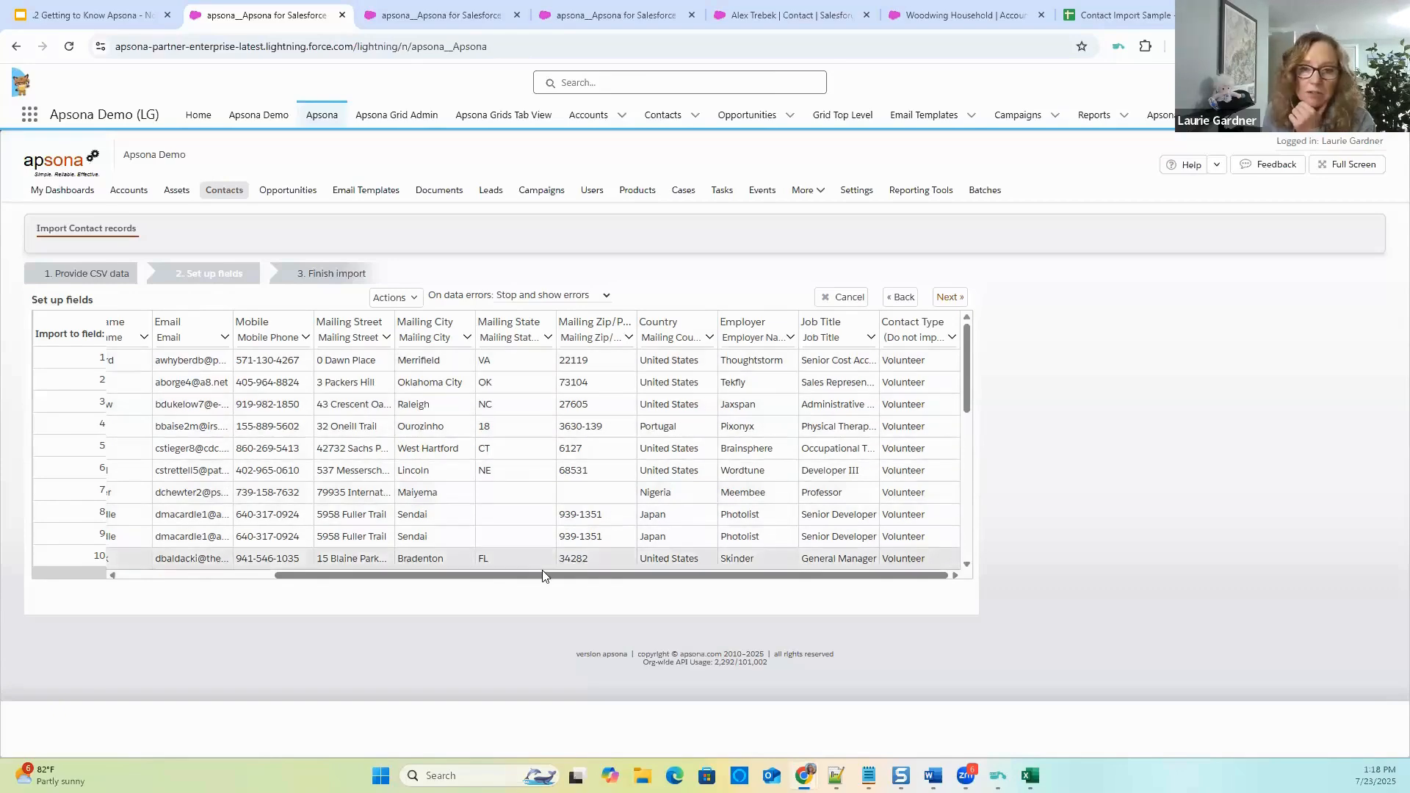
{"action": "left_click", "coordinate": [408, 299]}
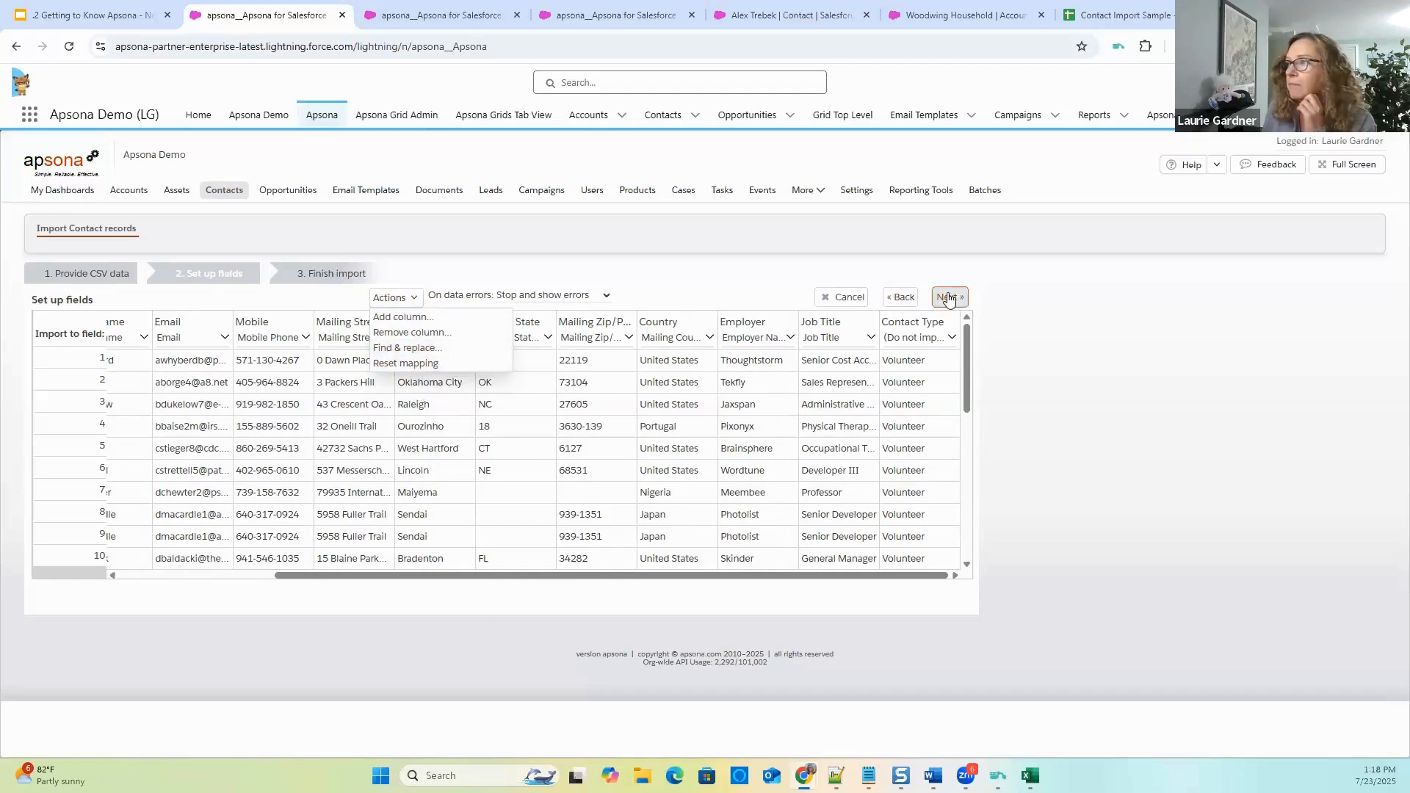
{"action": "left_click", "coordinate": [929, 339]}
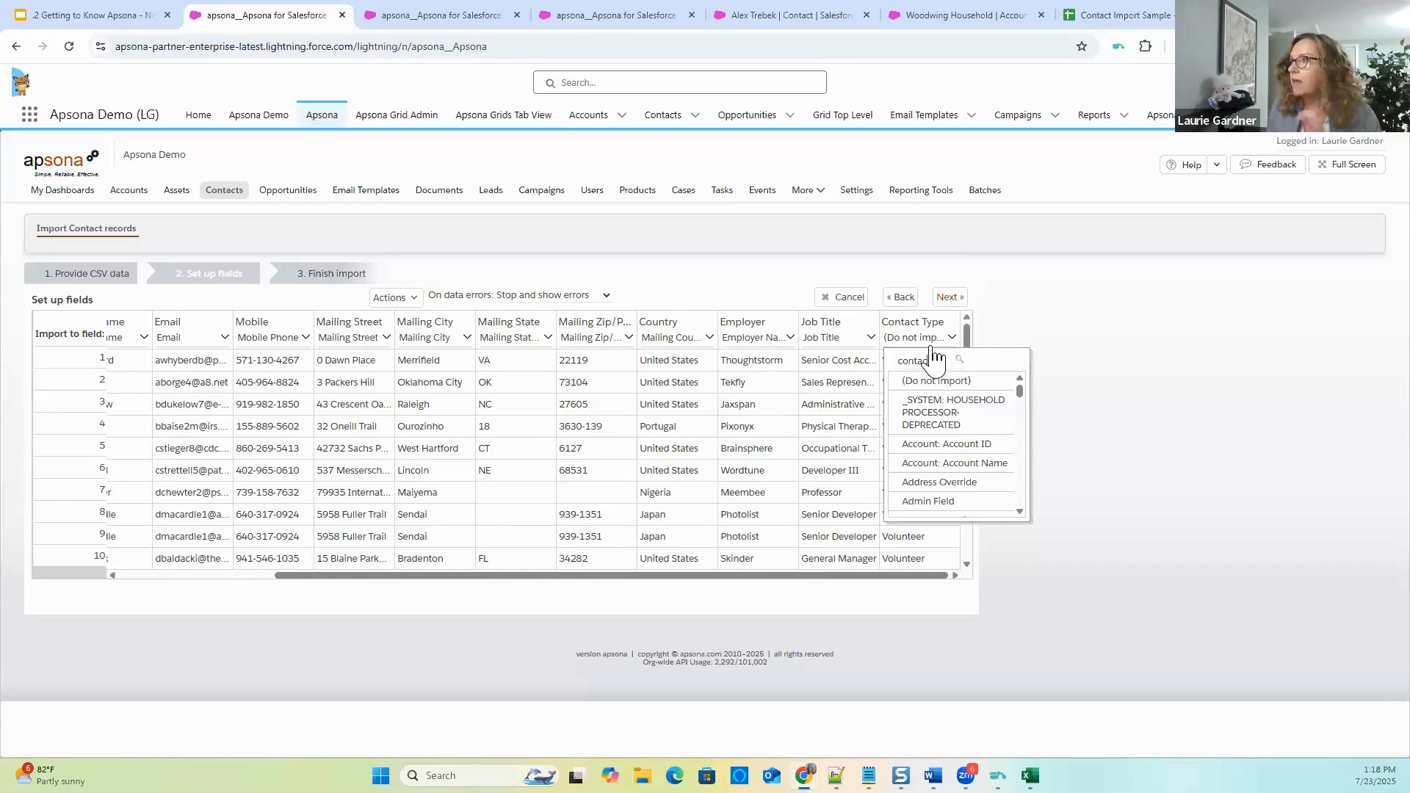
{"action": "left_click", "coordinate": [941, 402]}
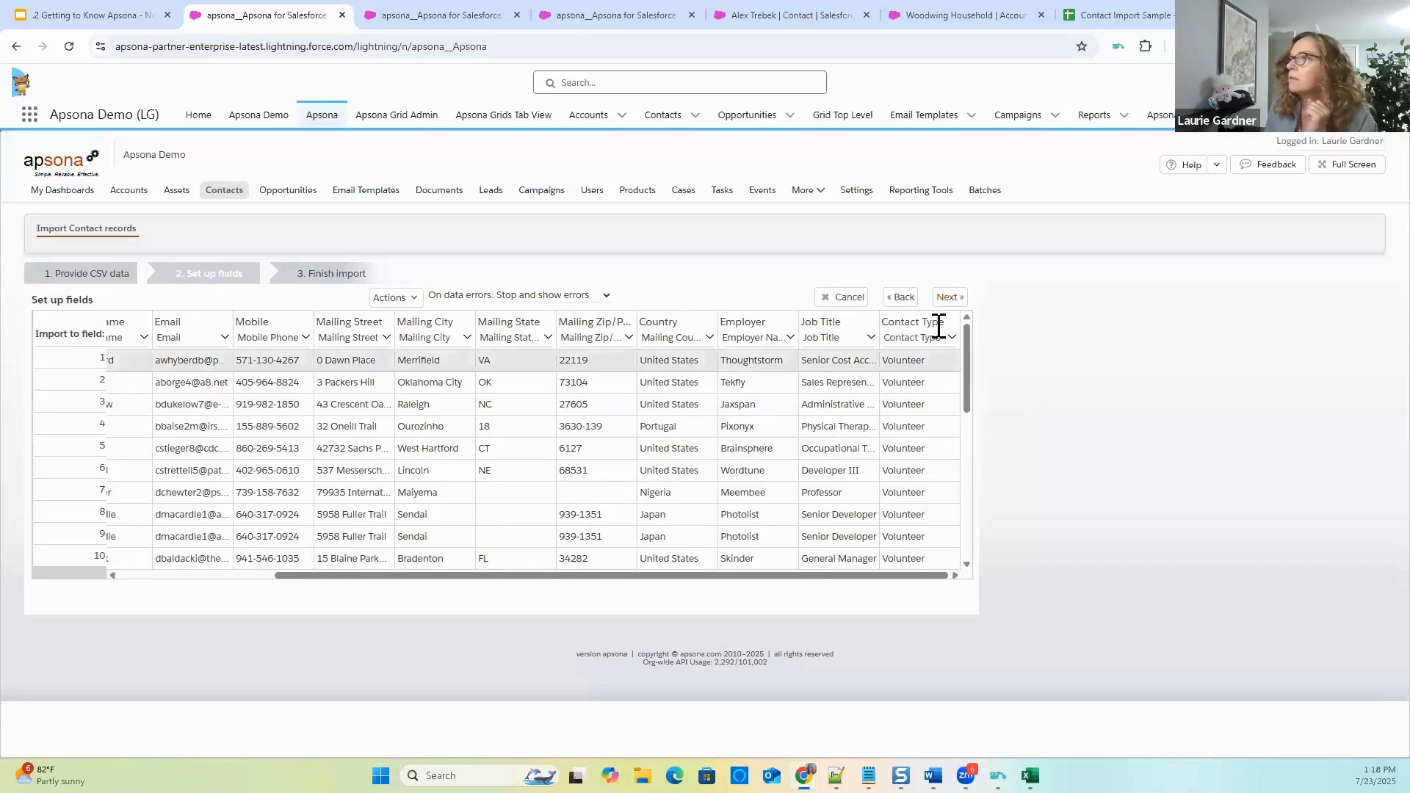
Validate the import rows, review the list of data errors and close it.
{"action": "left_click", "coordinate": [951, 298]}
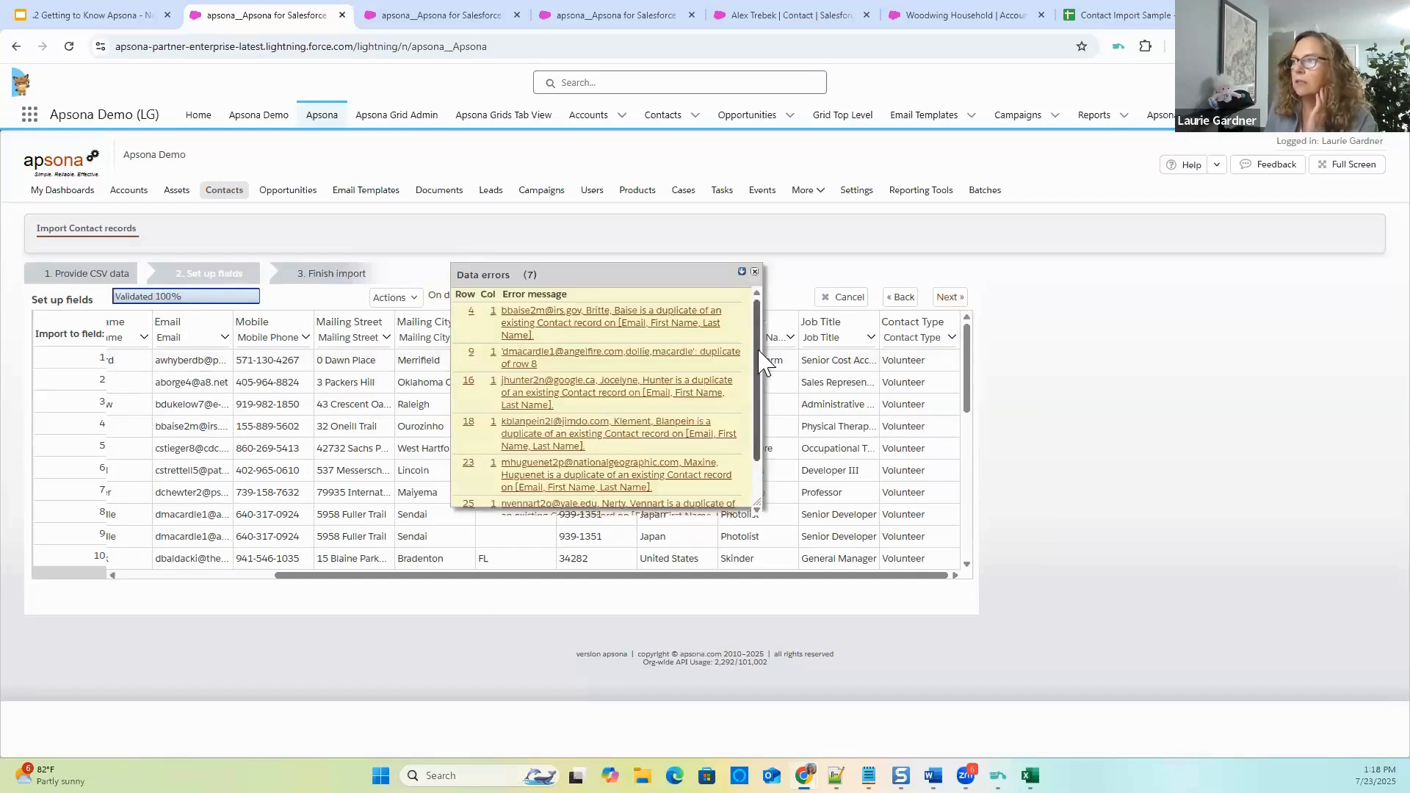
{"action": "scroll", "coordinate": [760, 389], "scroll_direction": "down", "scroll_amount": 1}
{"action": "left_click_drag", "start_coordinate": [770, 418], "coordinate": [766, 323]}
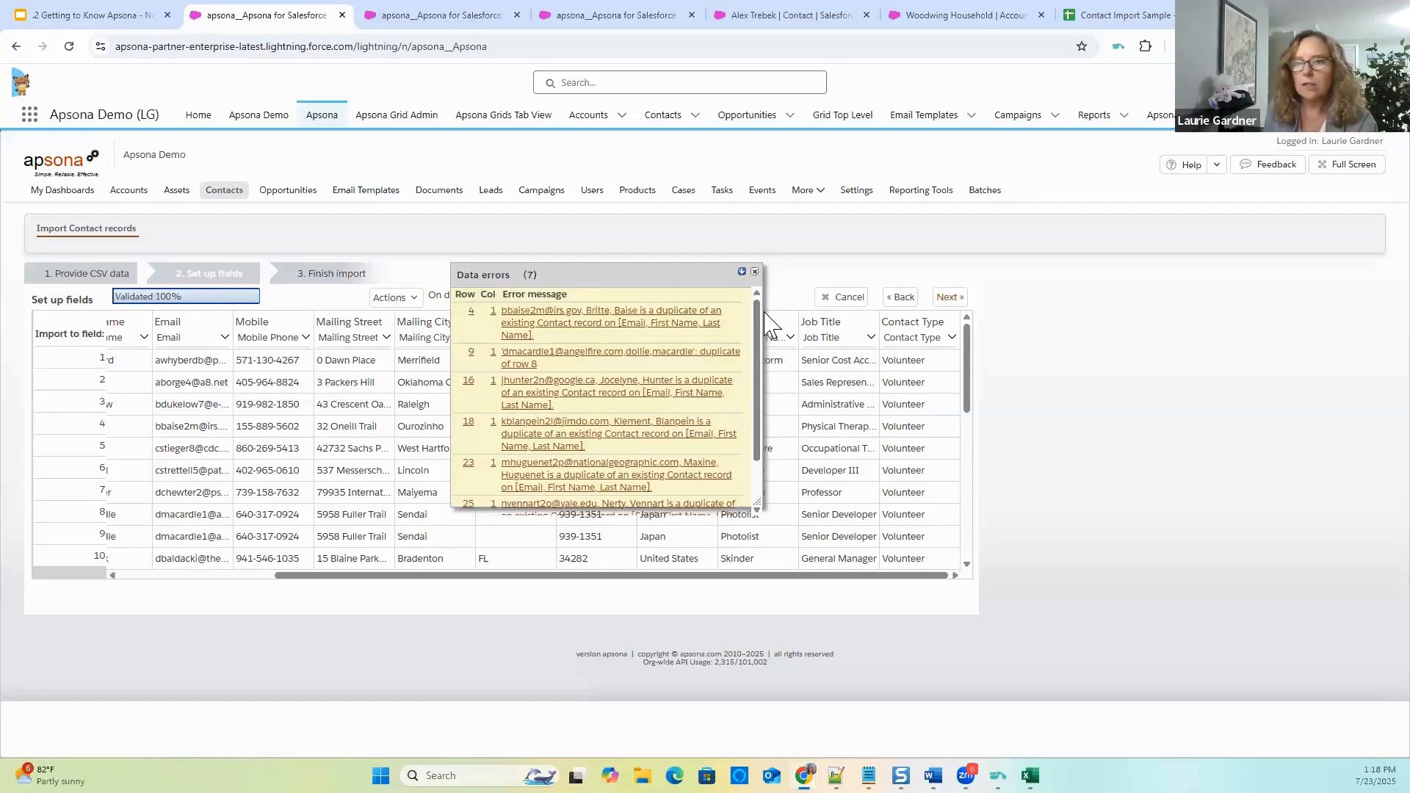
{"action": "left_click", "coordinate": [755, 271]}
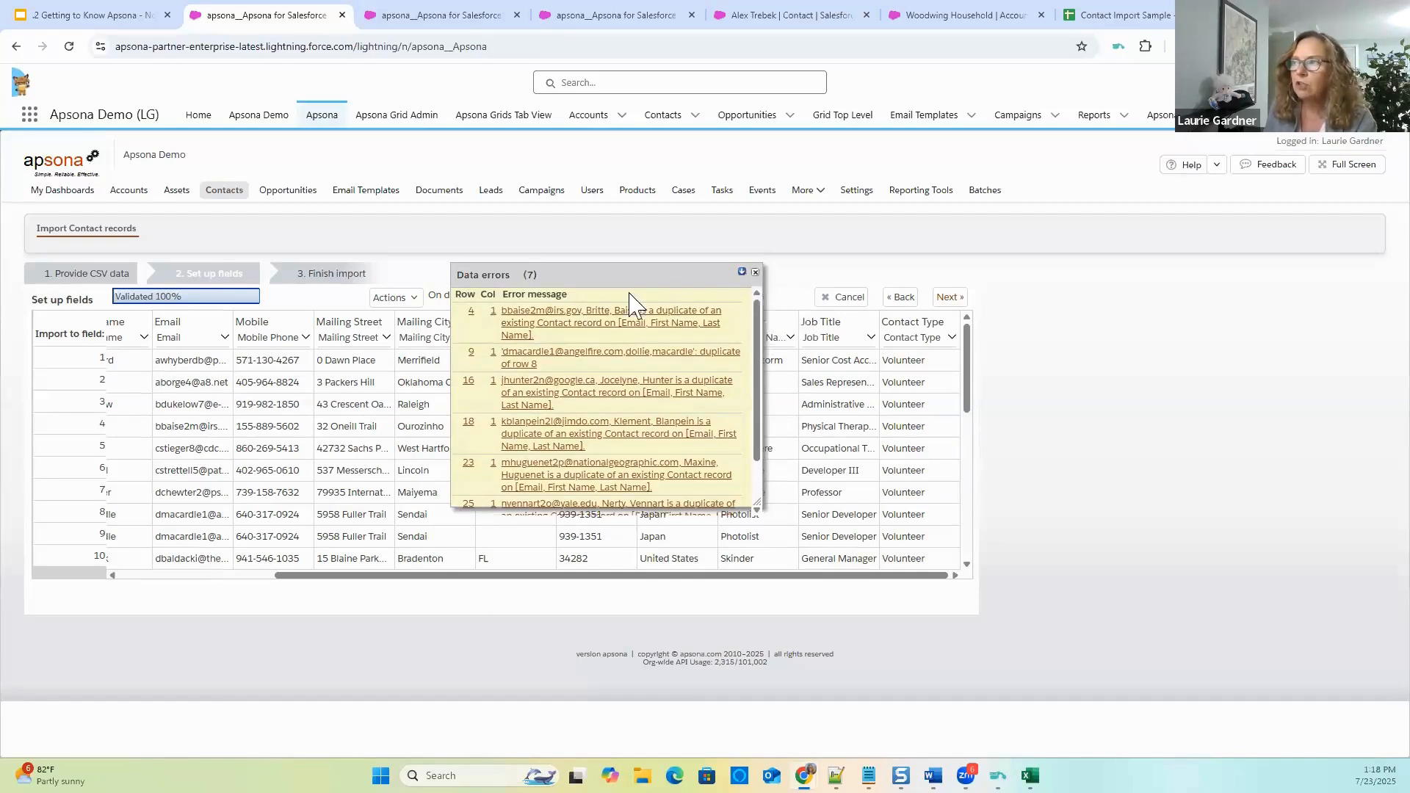
View the choices for handling data errors, keeping Stop and show errors selected.
{"action": "left_click_drag", "start_coordinate": [430, 295], "coordinate": [593, 296]}
{"action": "left_click", "coordinate": [599, 297]}
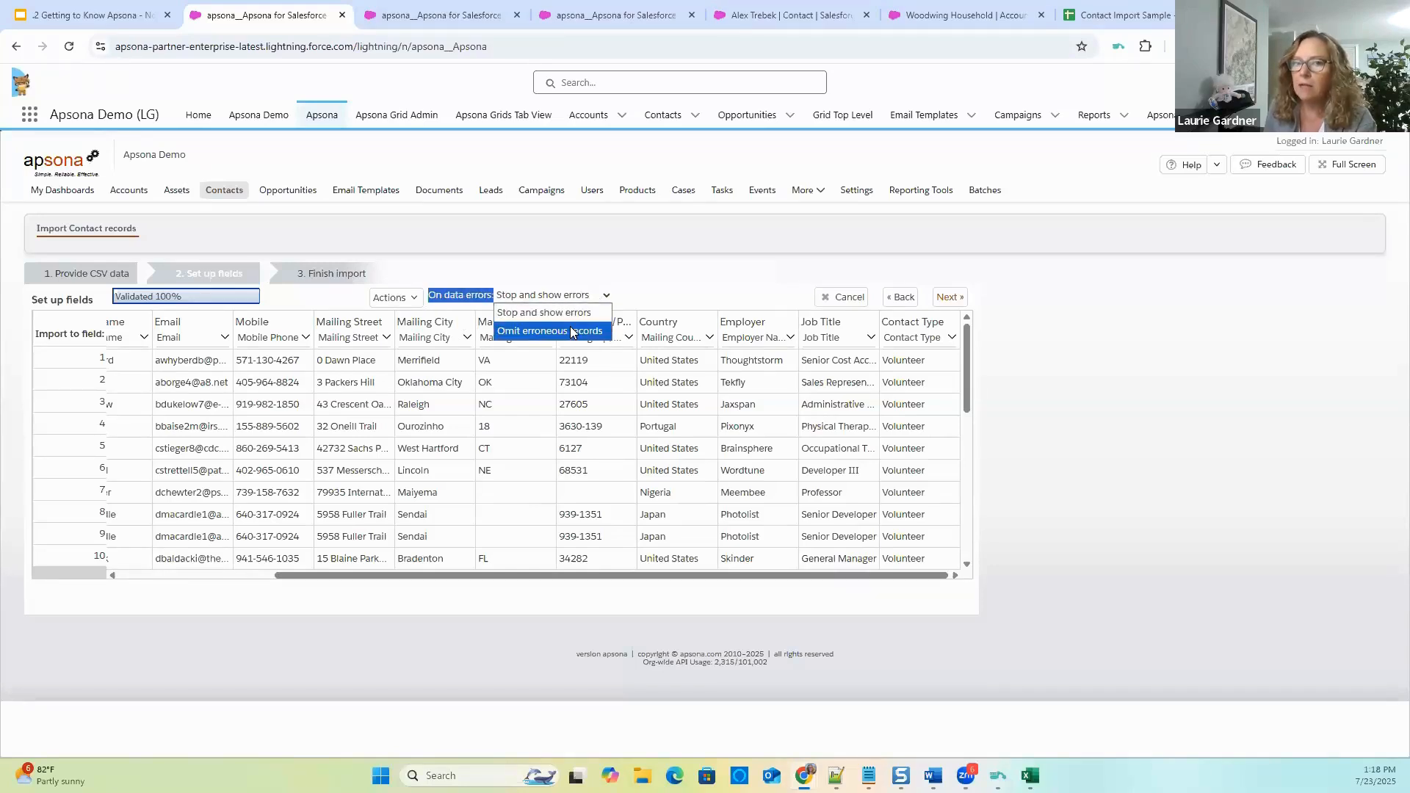
{"action": "left_click", "coordinate": [780, 278]}
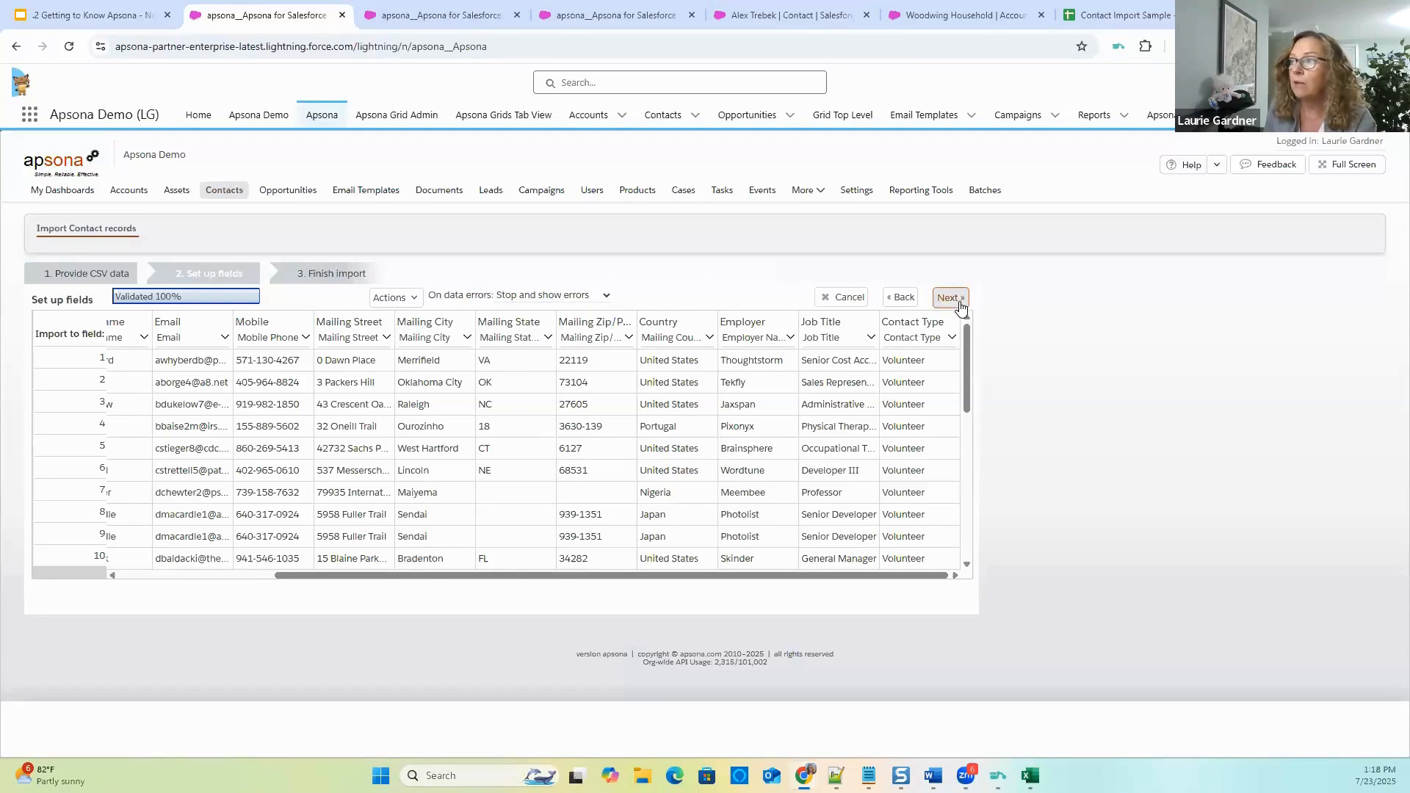
Validate the rows again with Stop and show errors and look through the duplicates in the error list.
{"action": "left_click", "coordinate": [960, 303]}
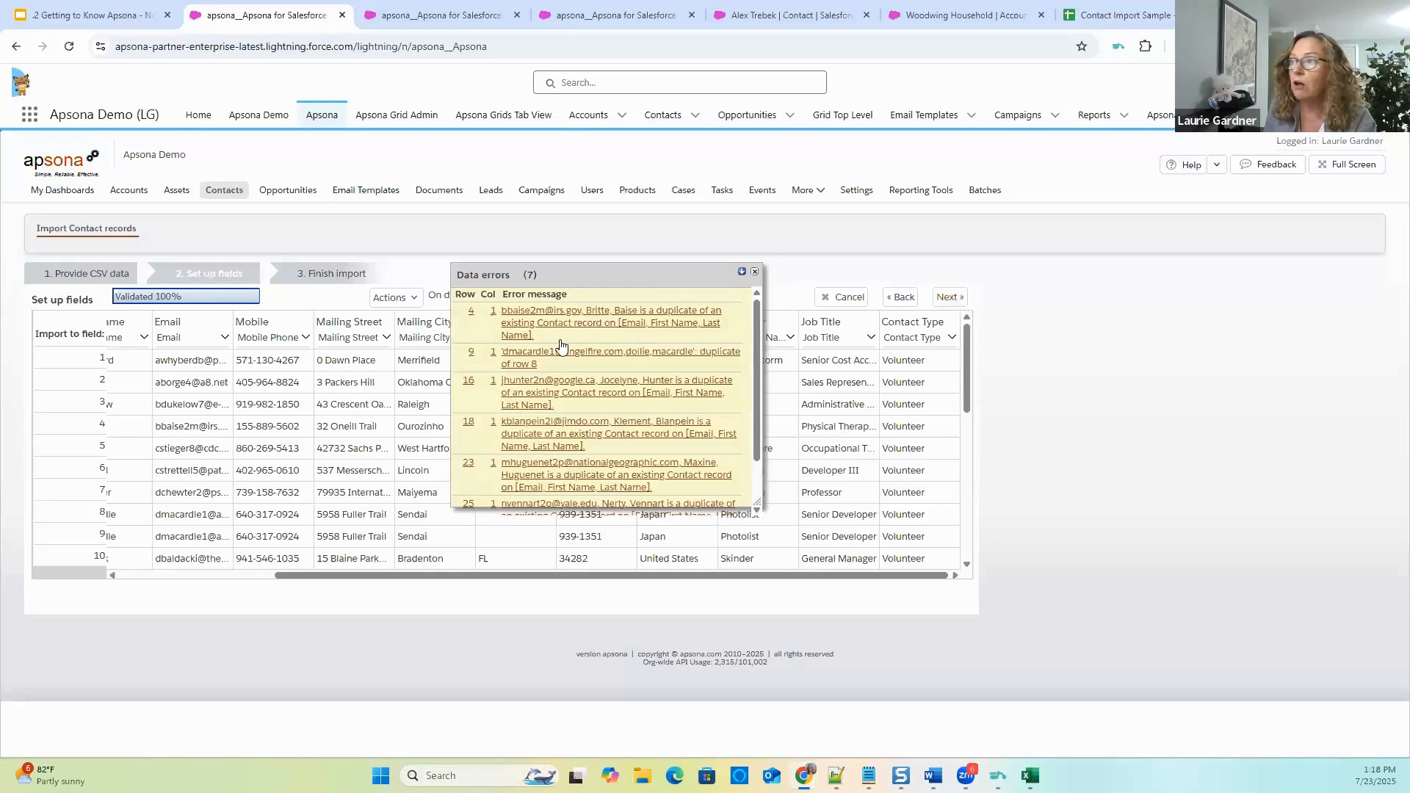
{"action": "left_click_drag", "start_coordinate": [758, 370], "coordinate": [771, 295]}
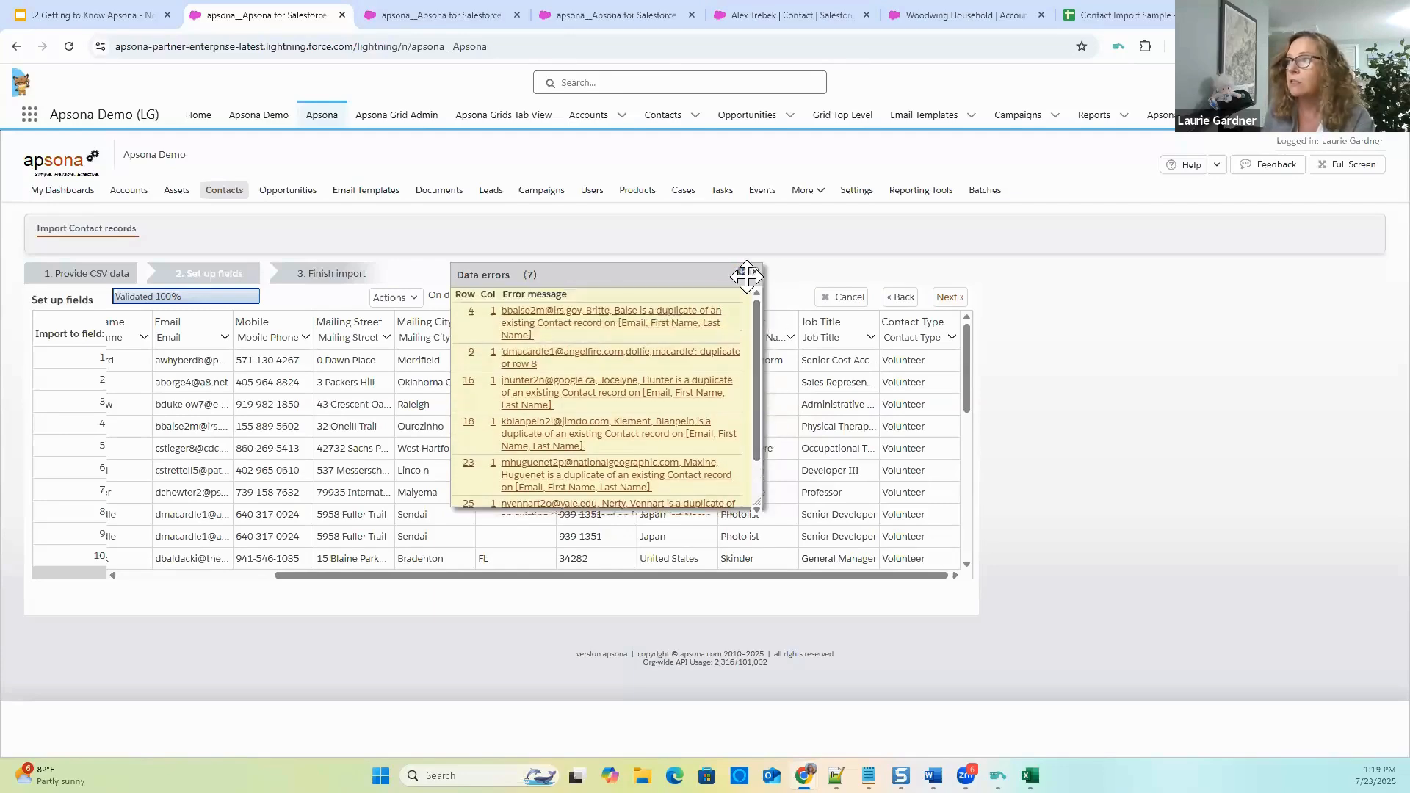
{"action": "left_click", "coordinate": [755, 272]}
Set the handling of data errors to Omit erroneous records and proceed to the Finish import stage.
{"action": "left_click", "coordinate": [601, 297]}
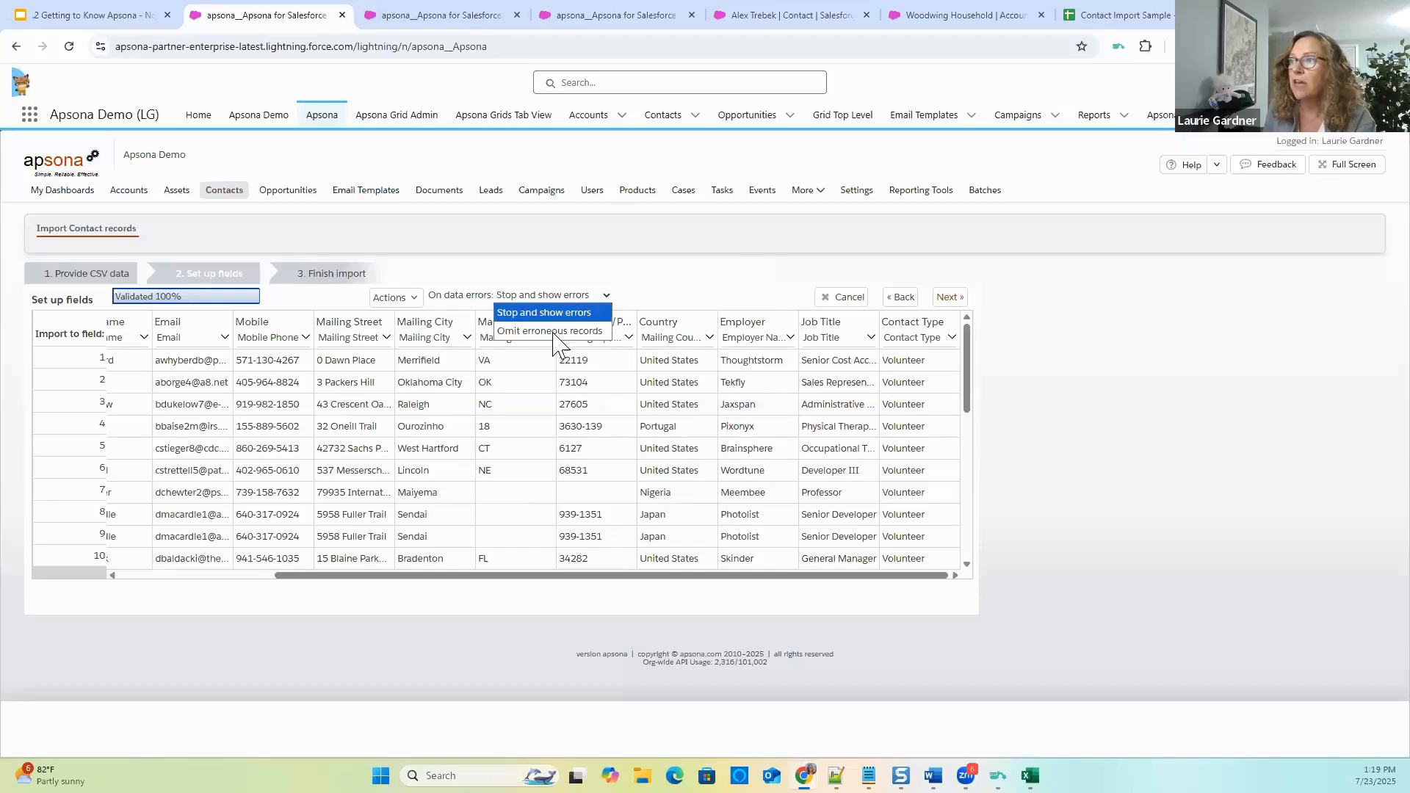
{"action": "left_click", "coordinate": [556, 332]}
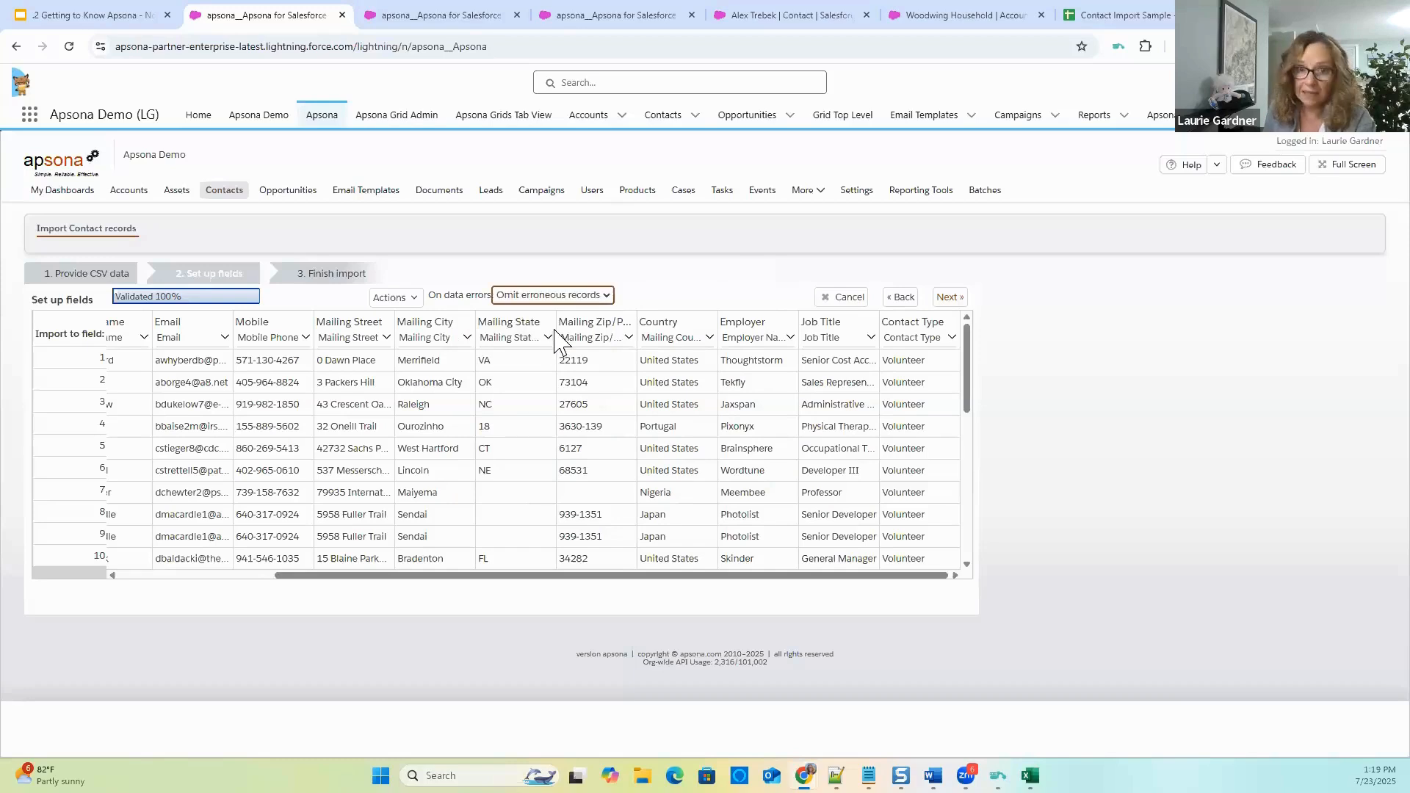
{"action": "left_click", "coordinate": [943, 305]}
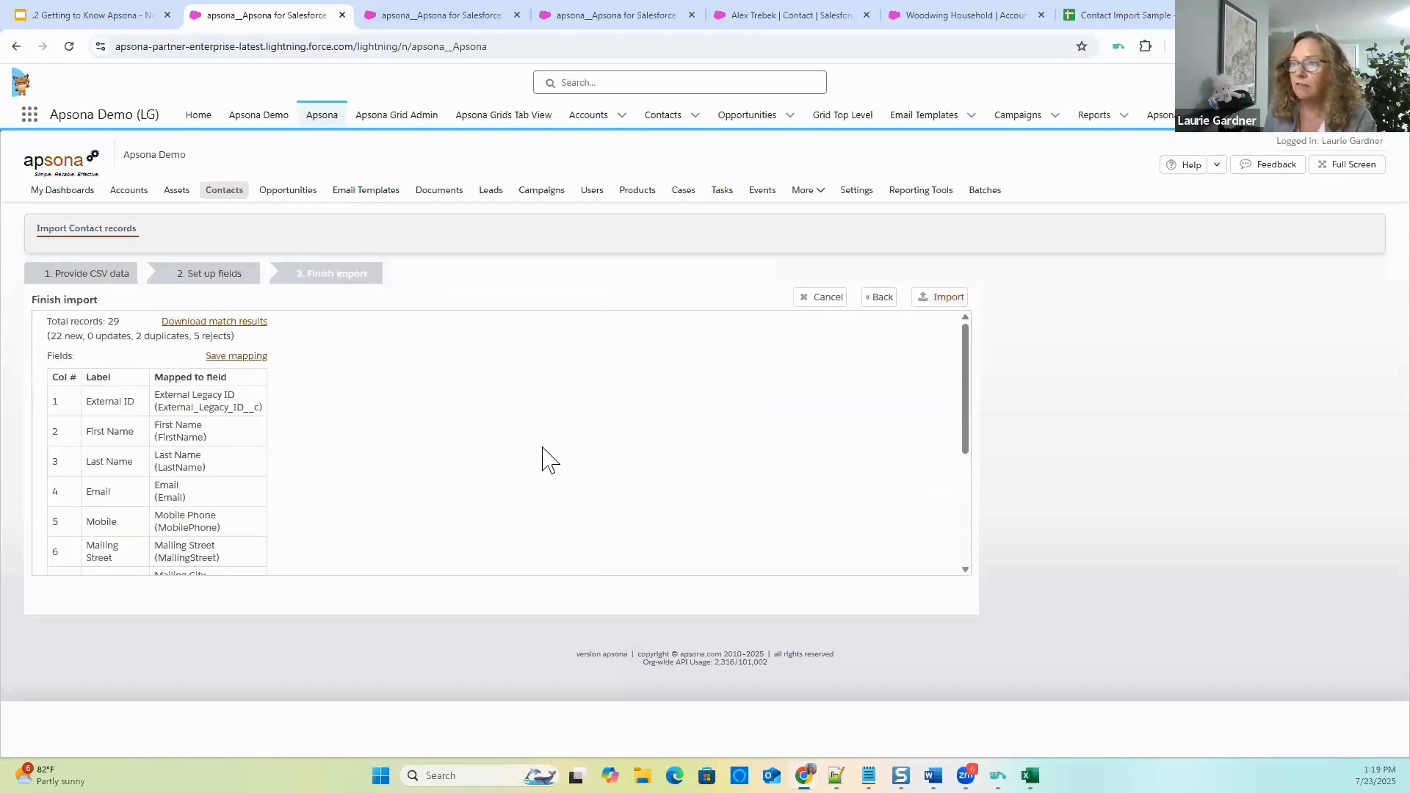
Save the field mapping under the name "Contact Import Demo".
{"action": "left_click", "coordinate": [232, 359]}
{"action": "left_click", "coordinate": [397, 358]}
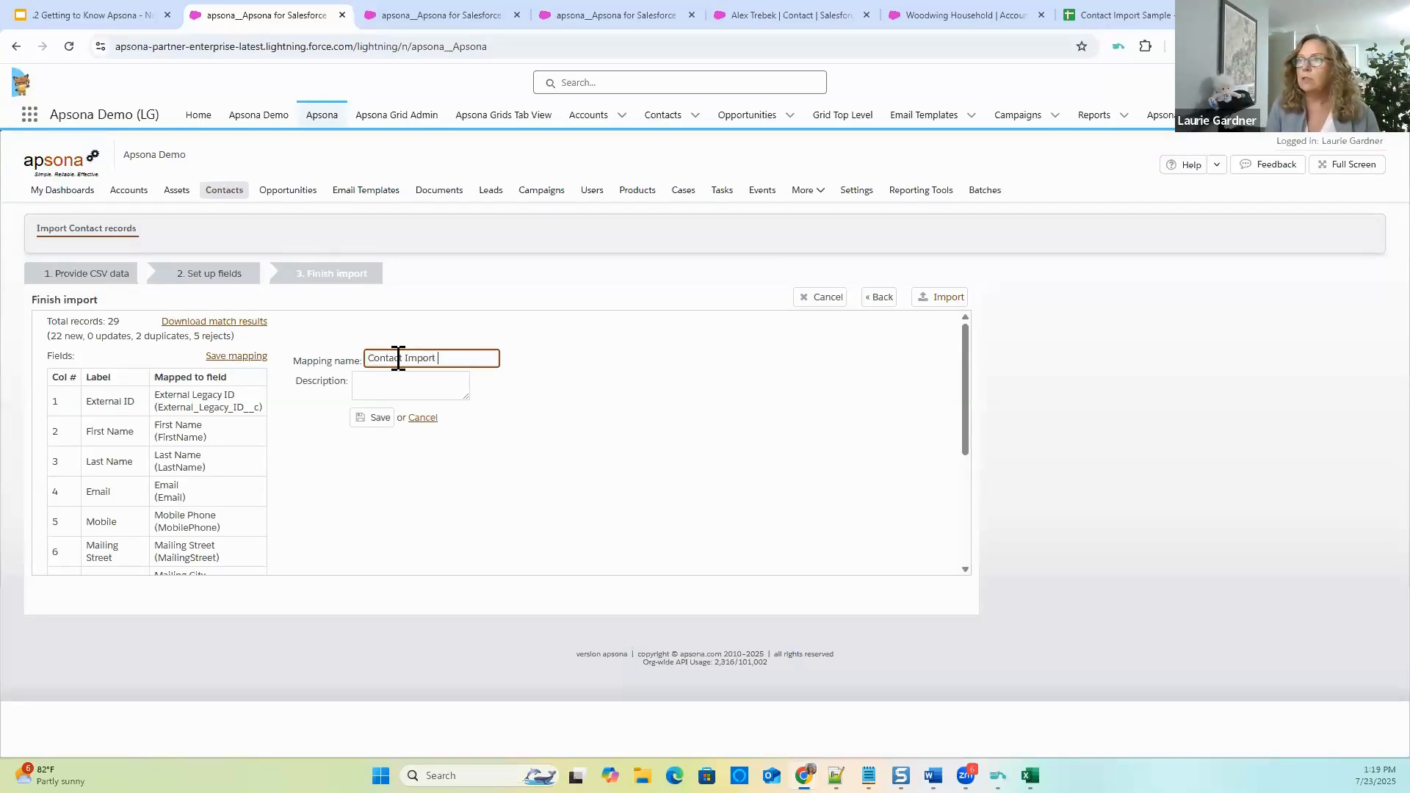
{"action": "left_click", "coordinate": [376, 418]}
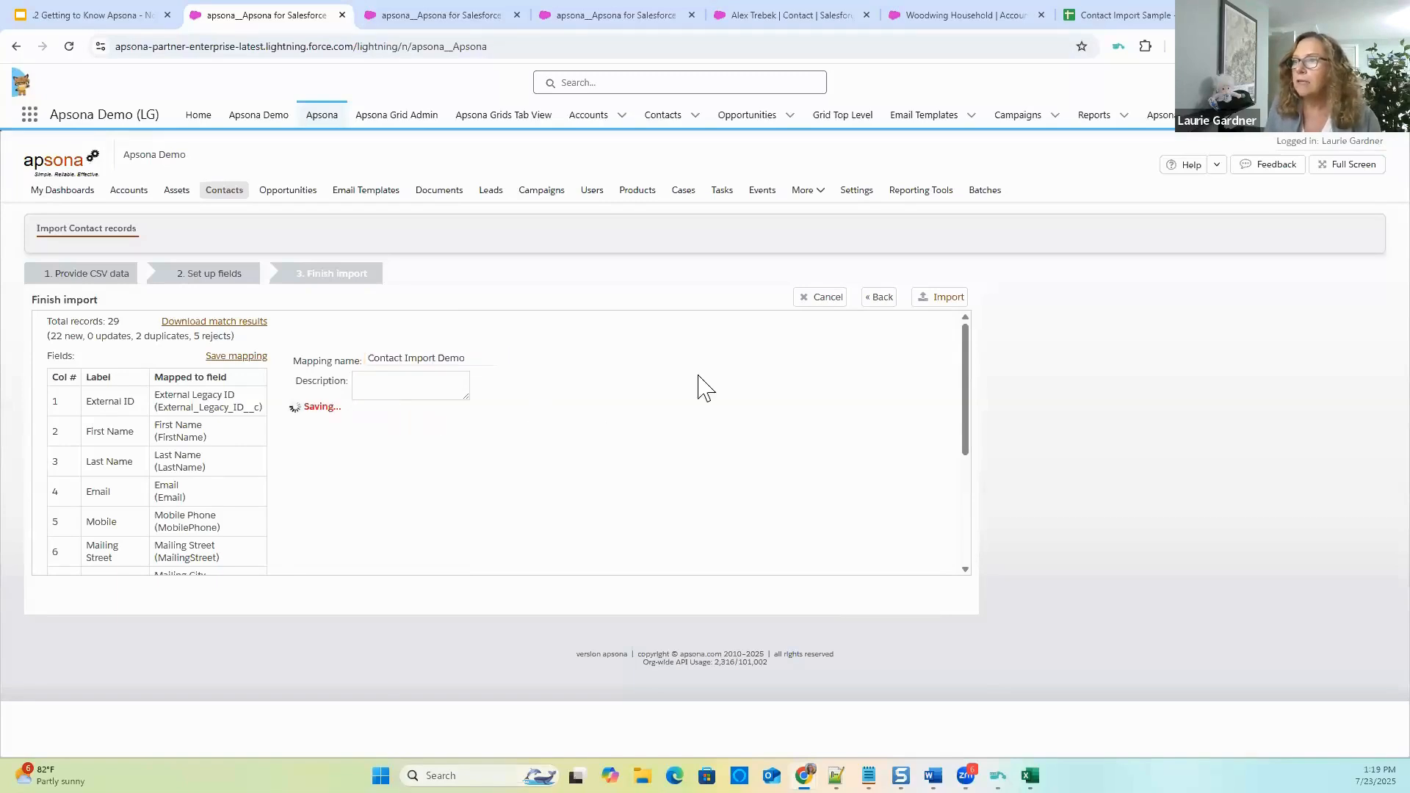
Run the contact import and download the results for all data records.
{"action": "left_click", "coordinate": [933, 298]}
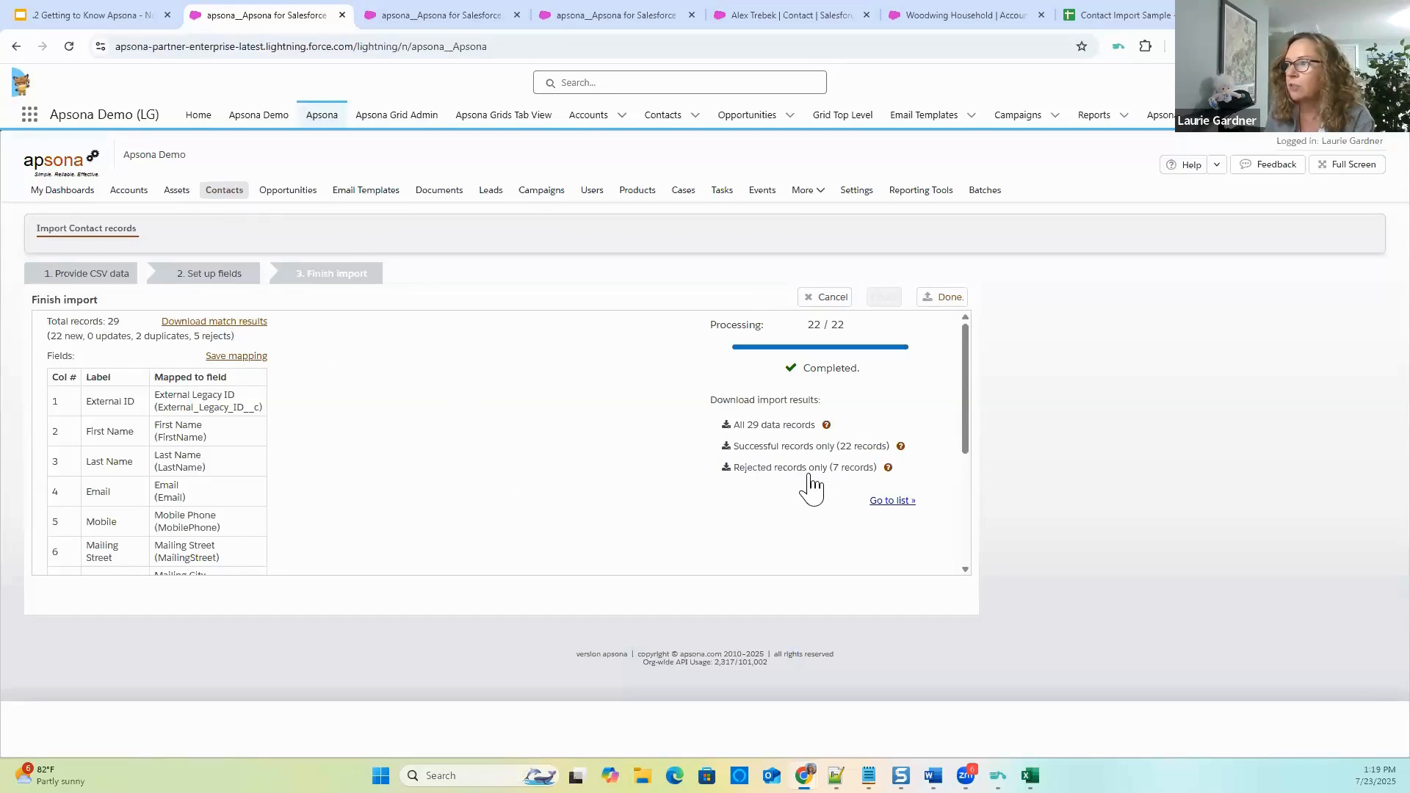
{"action": "left_click", "coordinate": [783, 424]}
{"action": "left_click", "coordinate": [1076, 86]}
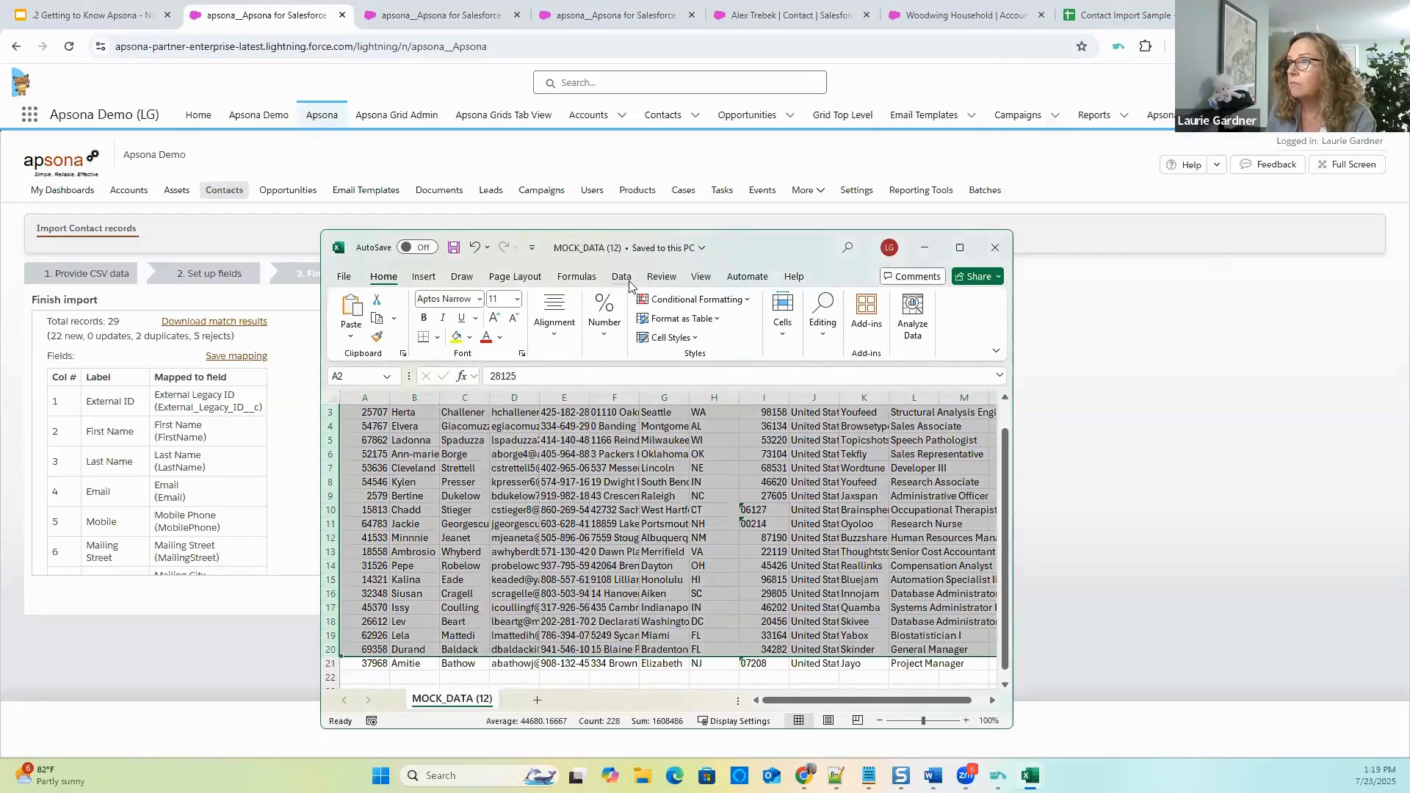
{"action": "left_click", "coordinate": [632, 248]}
{"action": "left_click", "coordinate": [868, 265]}
{"action": "left_click", "coordinate": [996, 248]}
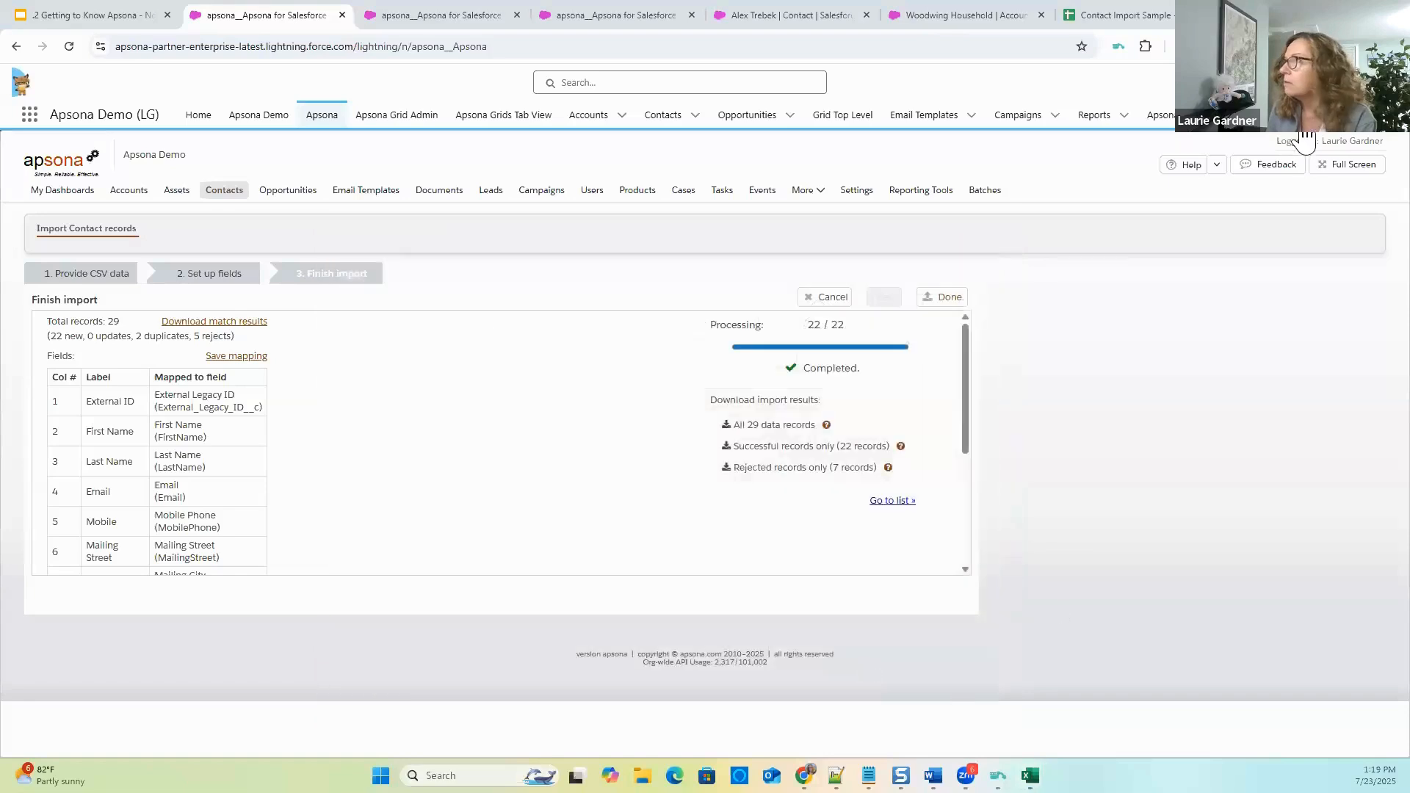
Open the downloaded Contact_import_all_2025-07-23_1319 file in Excel, review the import result of each row, and put the workbook away.
{"action": "left_click", "coordinate": [1219, 47]}
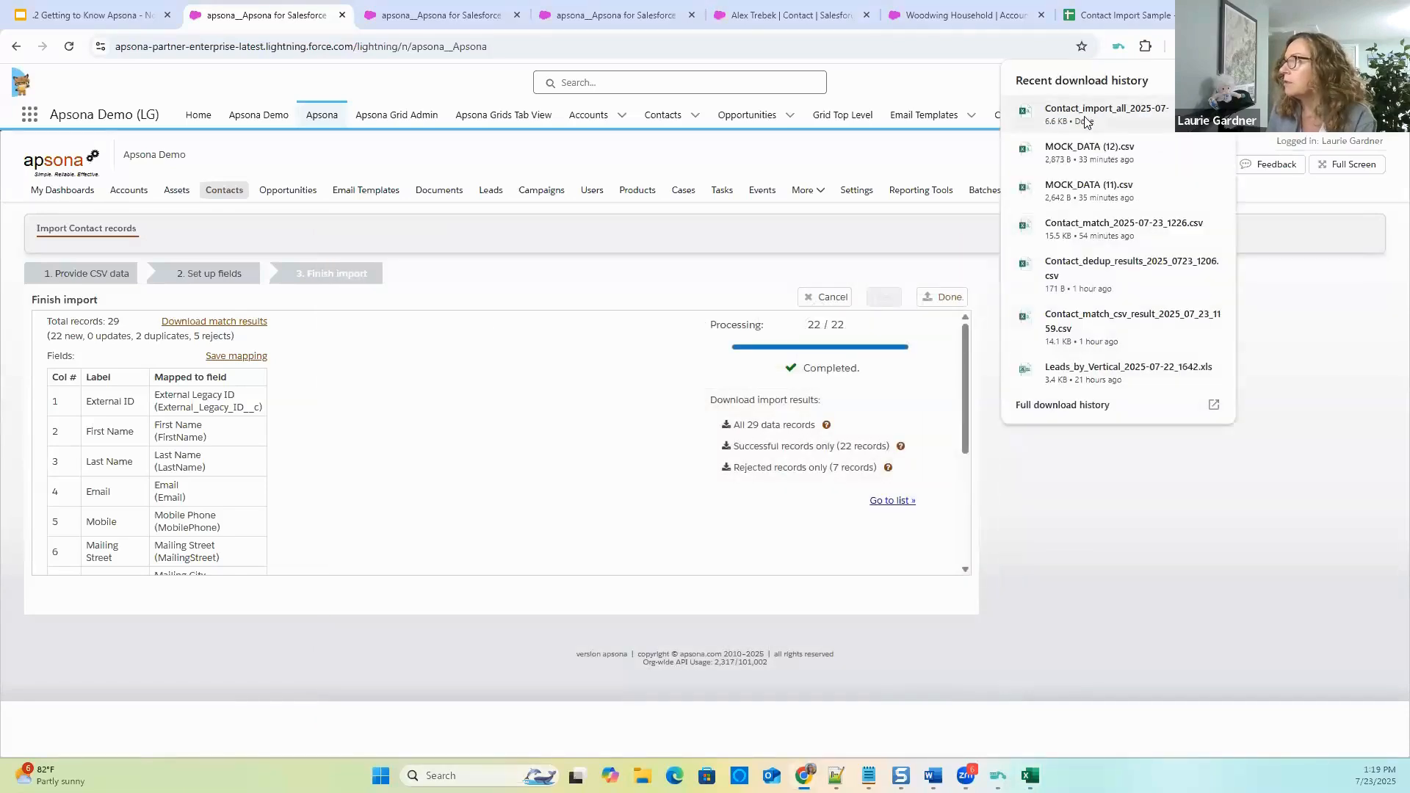
{"action": "left_click", "coordinate": [1087, 120]}
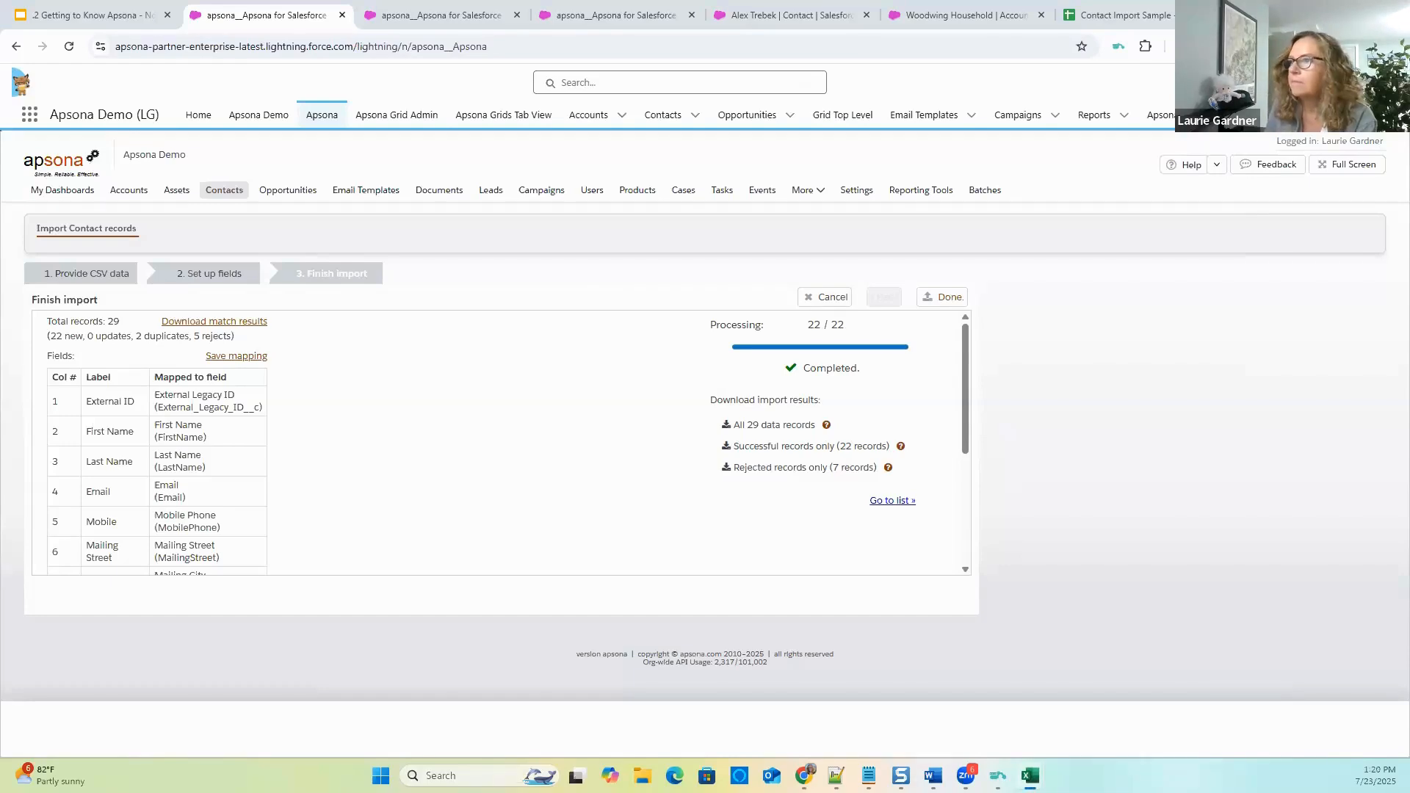
{"action": "left_click", "coordinate": [523, 191]}
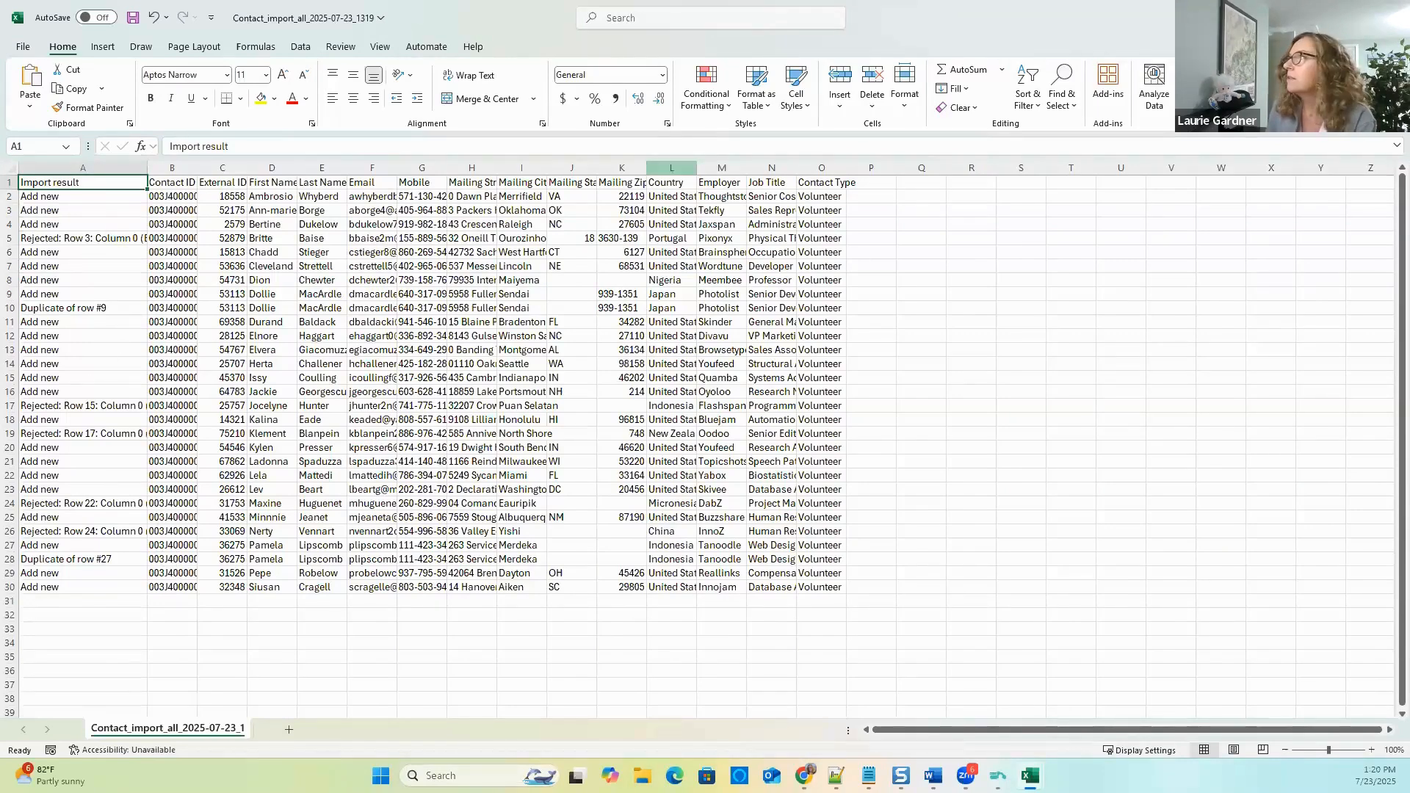
{"action": "left_click", "coordinate": [1343, 17]}
{"action": "left_click", "coordinate": [490, 191]}
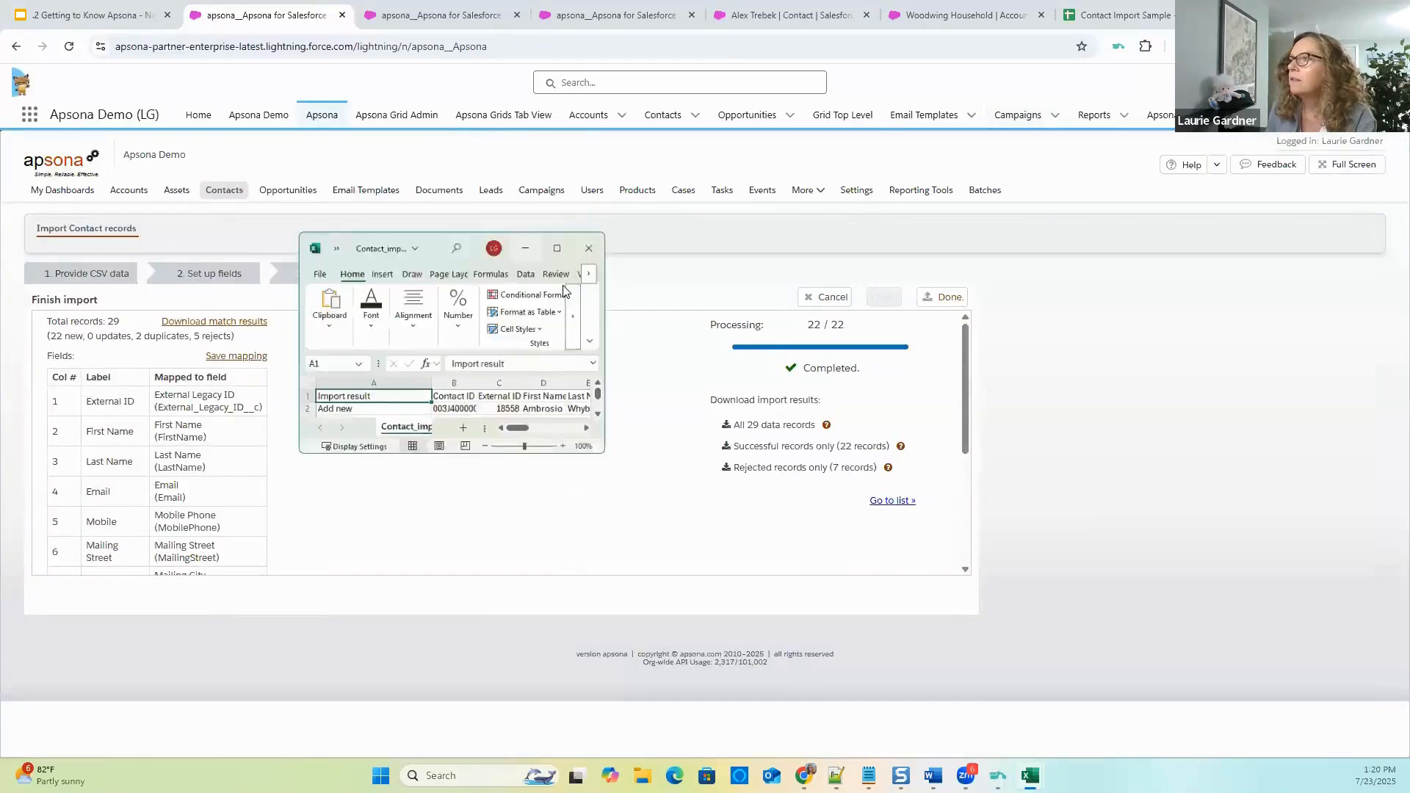
Go to the list of imported contacts, enlarge the Contact ID filter box to show every ID, and look through the list.
{"action": "left_click", "coordinate": [903, 503]}
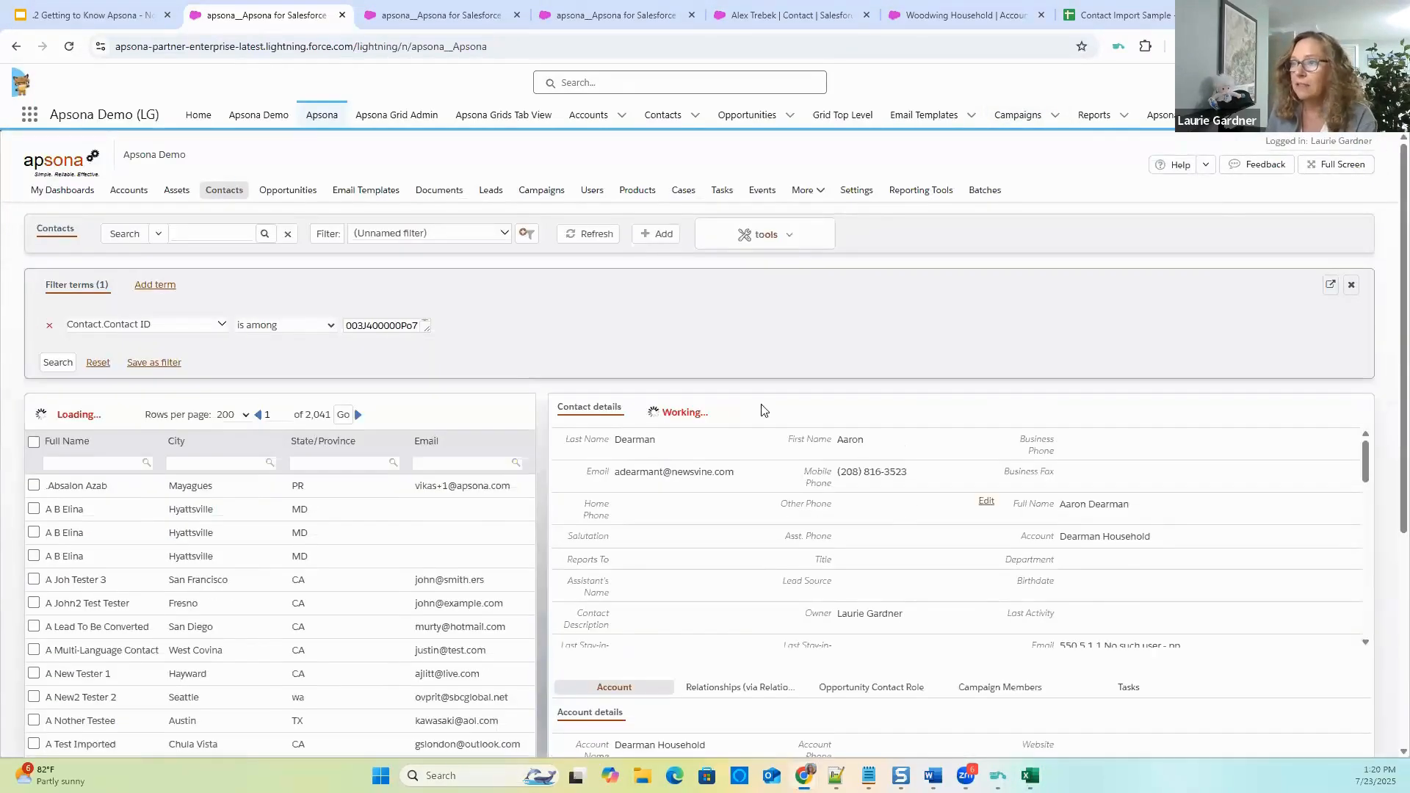
{"action": "left_click_drag", "start_coordinate": [426, 326], "coordinate": [871, 434]}
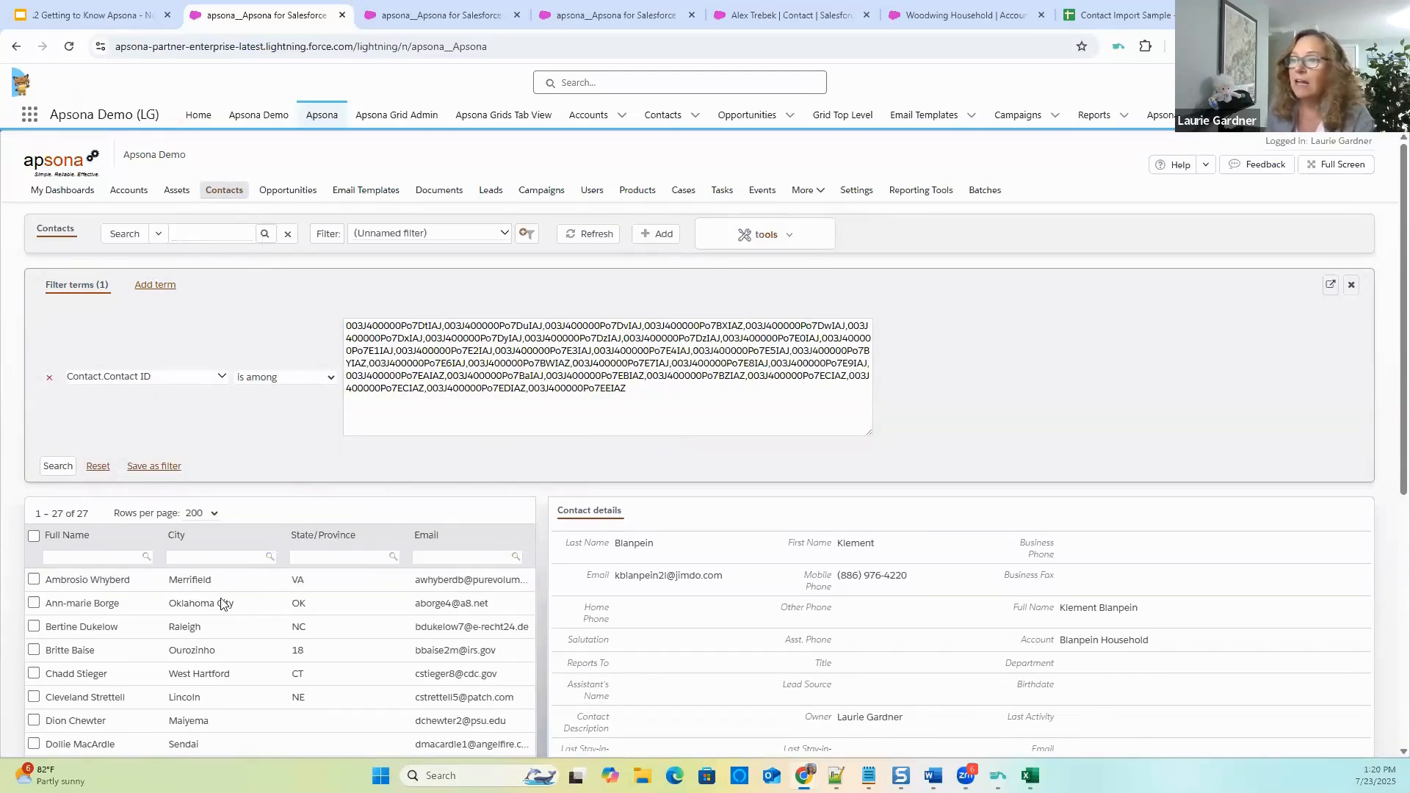
{"action": "scroll", "coordinate": [495, 469], "scroll_direction": "down", "scroll_amount": 1}
{"action": "scroll", "coordinate": [495, 468], "scroll_direction": "down", "scroll_amount": 4}
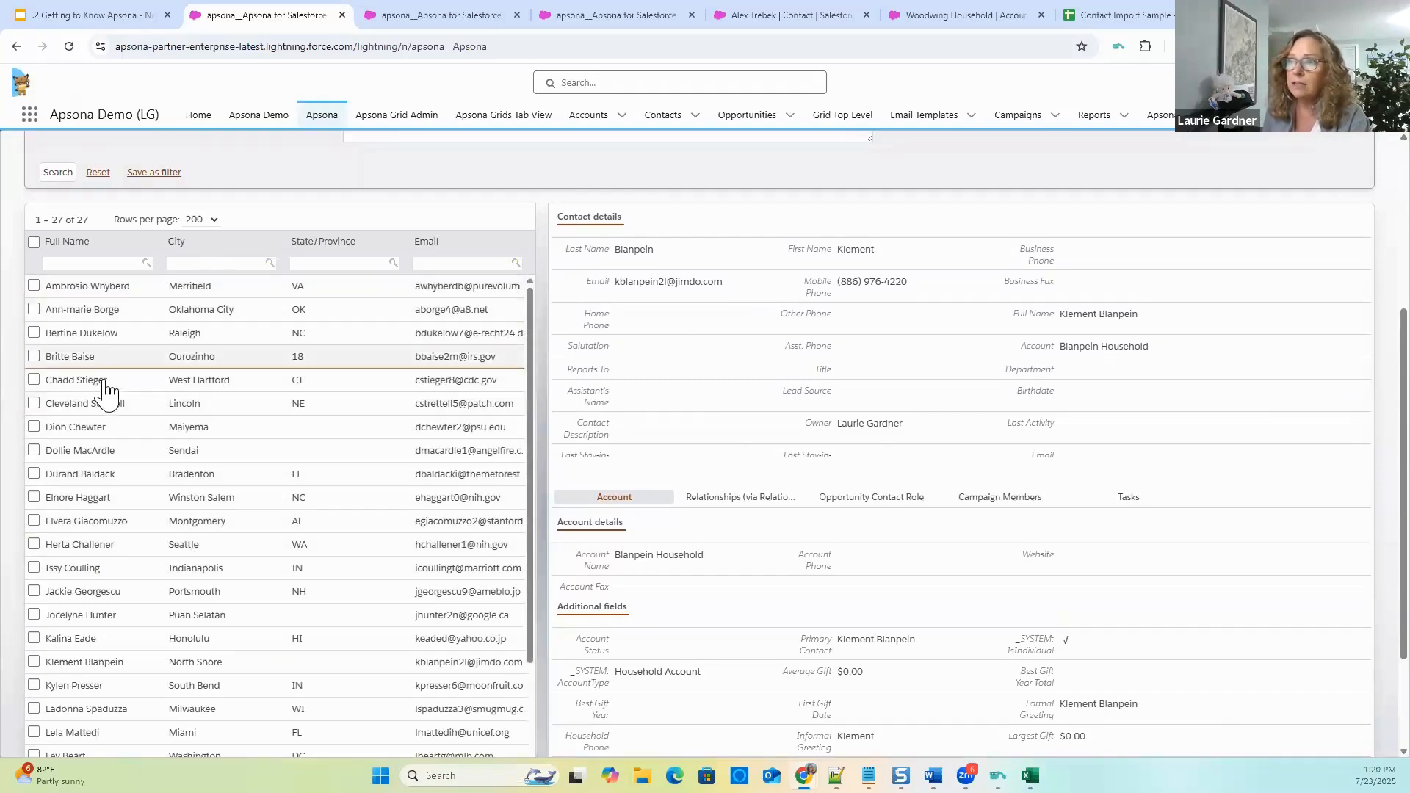
{"action": "scroll", "coordinate": [487, 332], "scroll_direction": "up", "scroll_amount": 1}
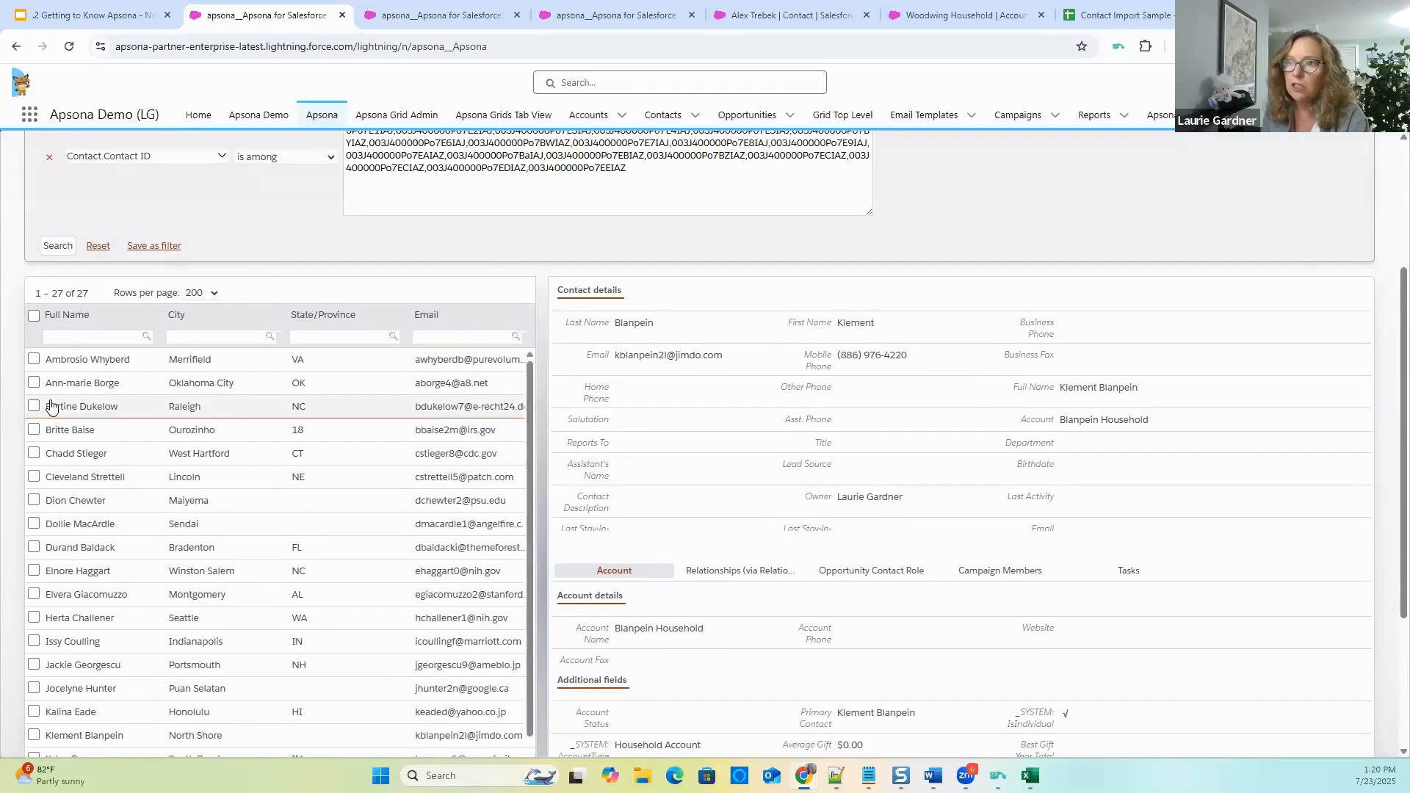
Select the imported West Hartford contact, view its contact and account details, and highlight the IDs in the Contact ID filter.
{"action": "left_click", "coordinate": [57, 455]}
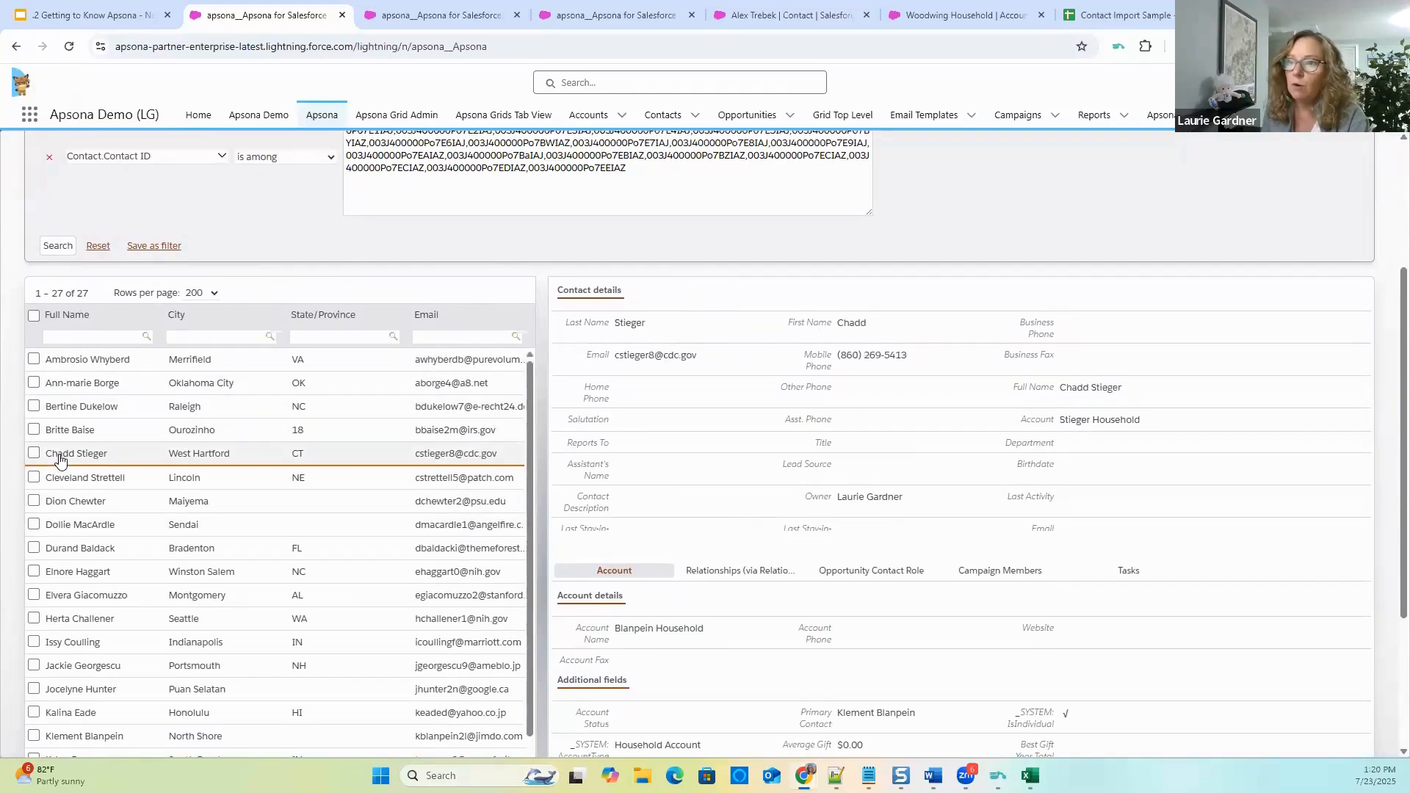
{"action": "left_click", "coordinate": [34, 453]}
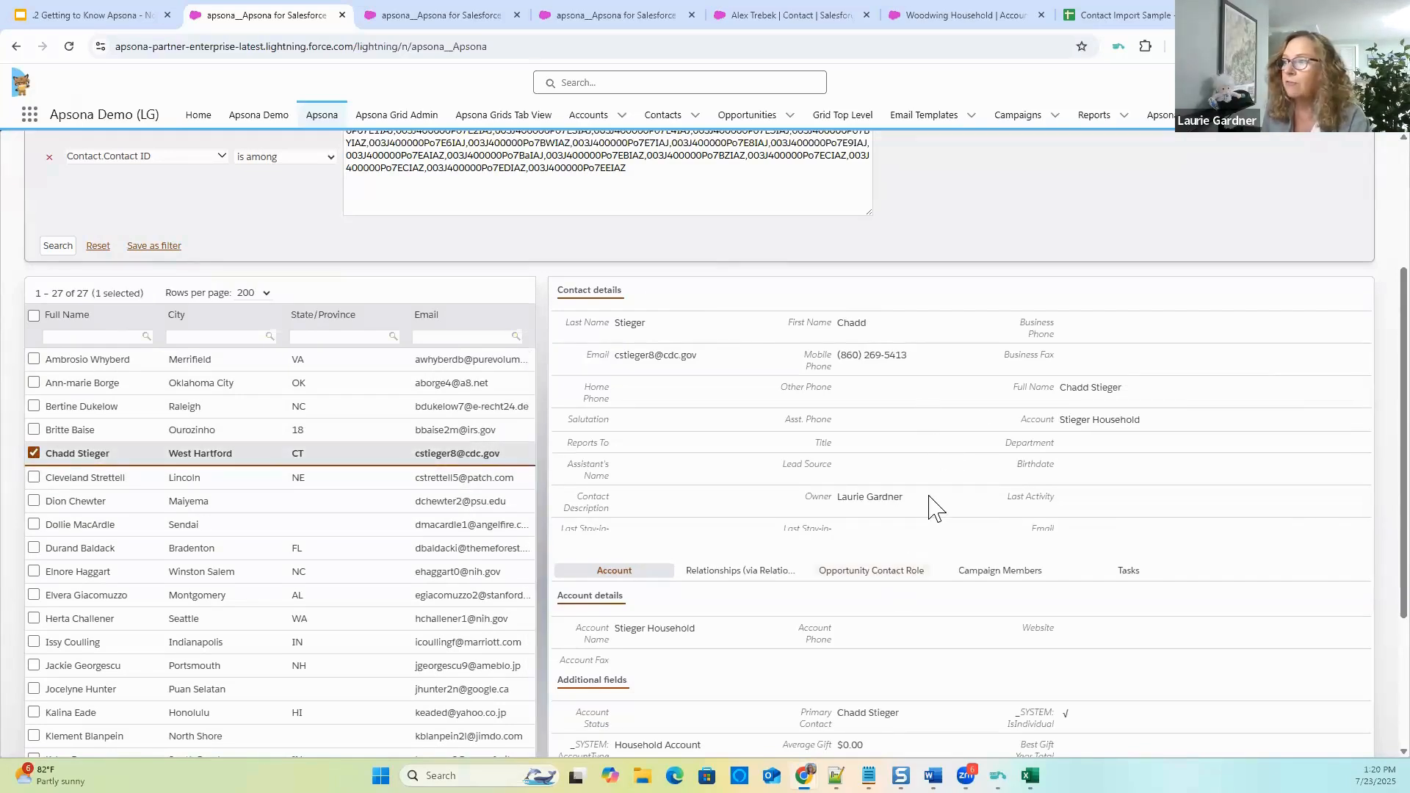
{"action": "scroll", "coordinate": [932, 505], "scroll_direction": "down", "scroll_amount": 2}
{"action": "scroll", "coordinate": [947, 565], "scroll_direction": "down", "scroll_amount": 3}
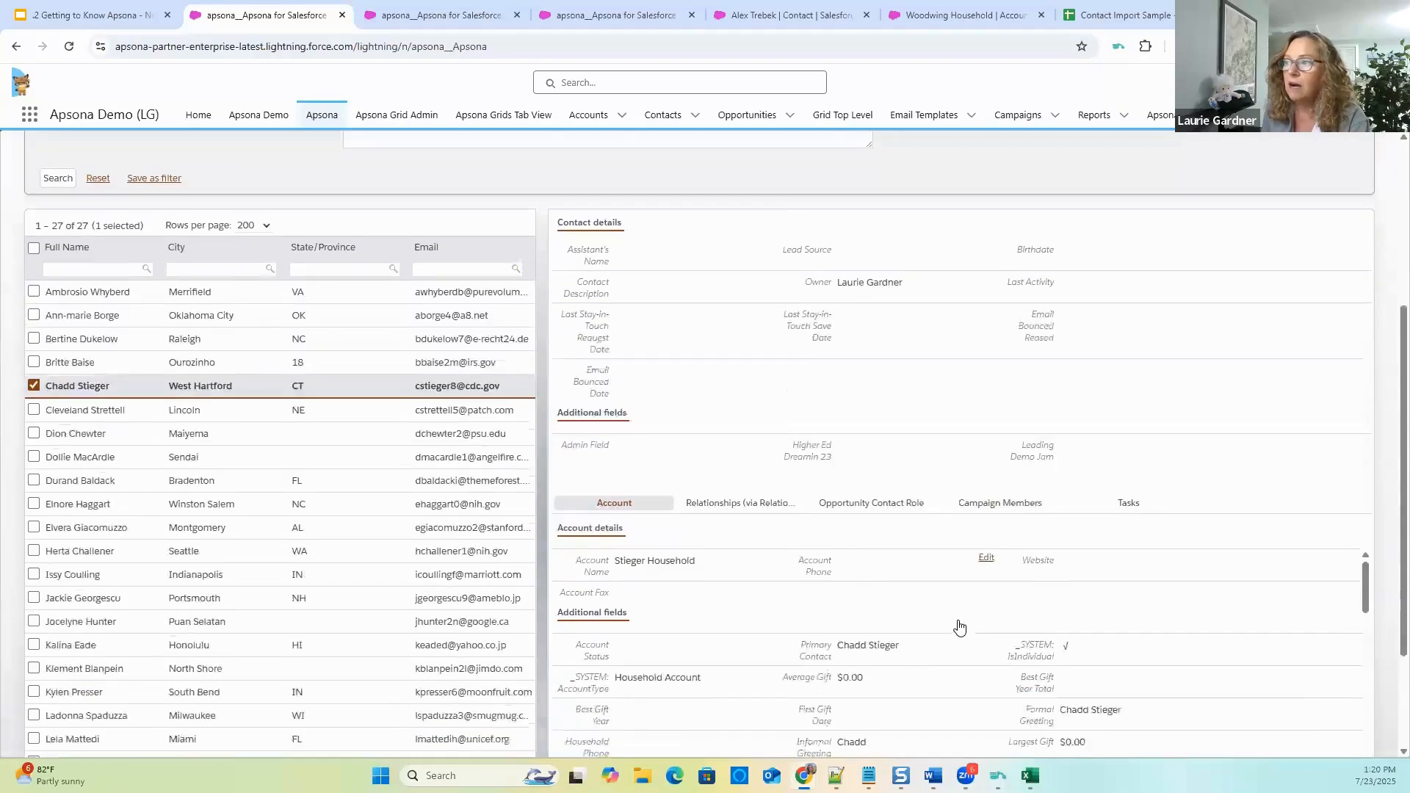
{"action": "scroll", "coordinate": [963, 619], "scroll_direction": "up", "scroll_amount": 6}
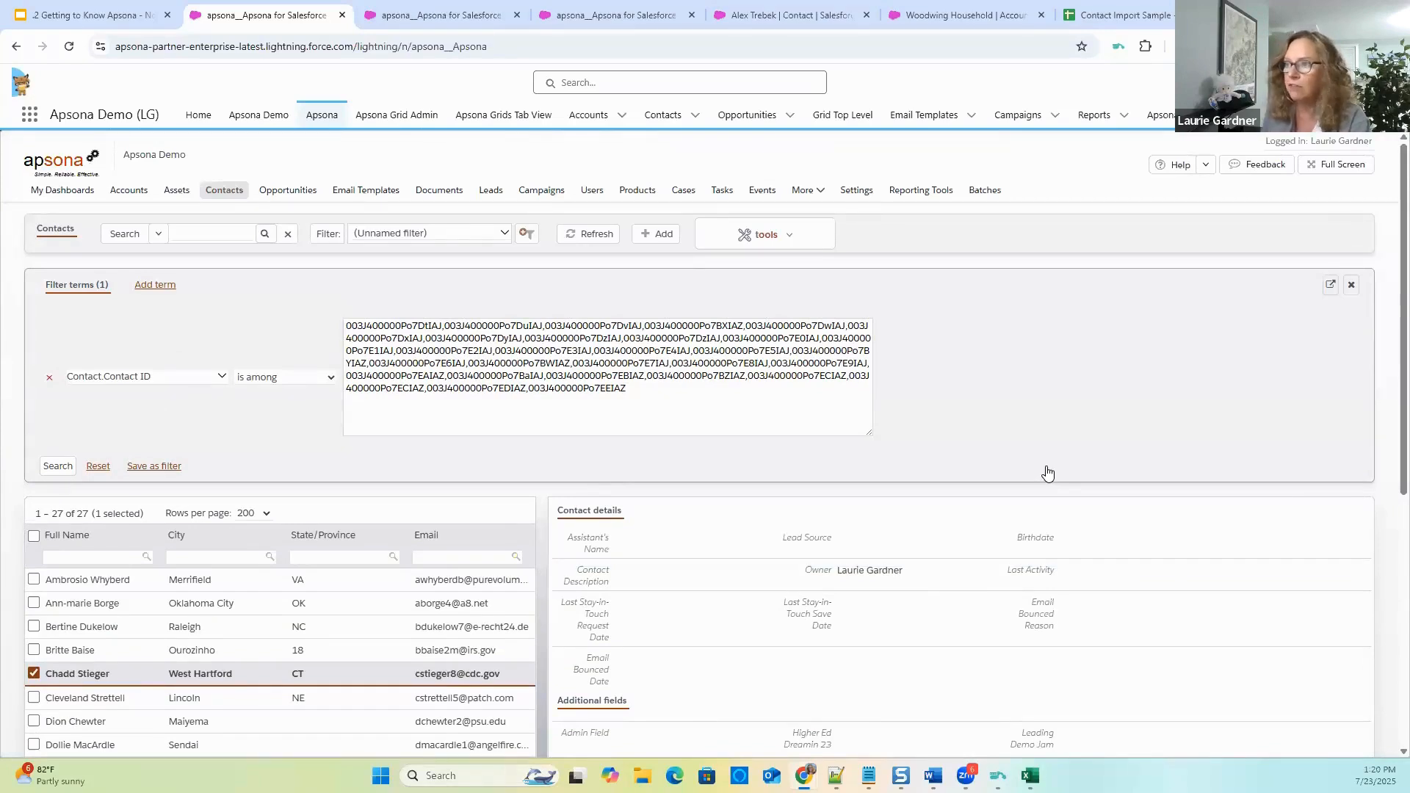
{"action": "left_click_drag", "start_coordinate": [647, 403], "coordinate": [324, 318]}
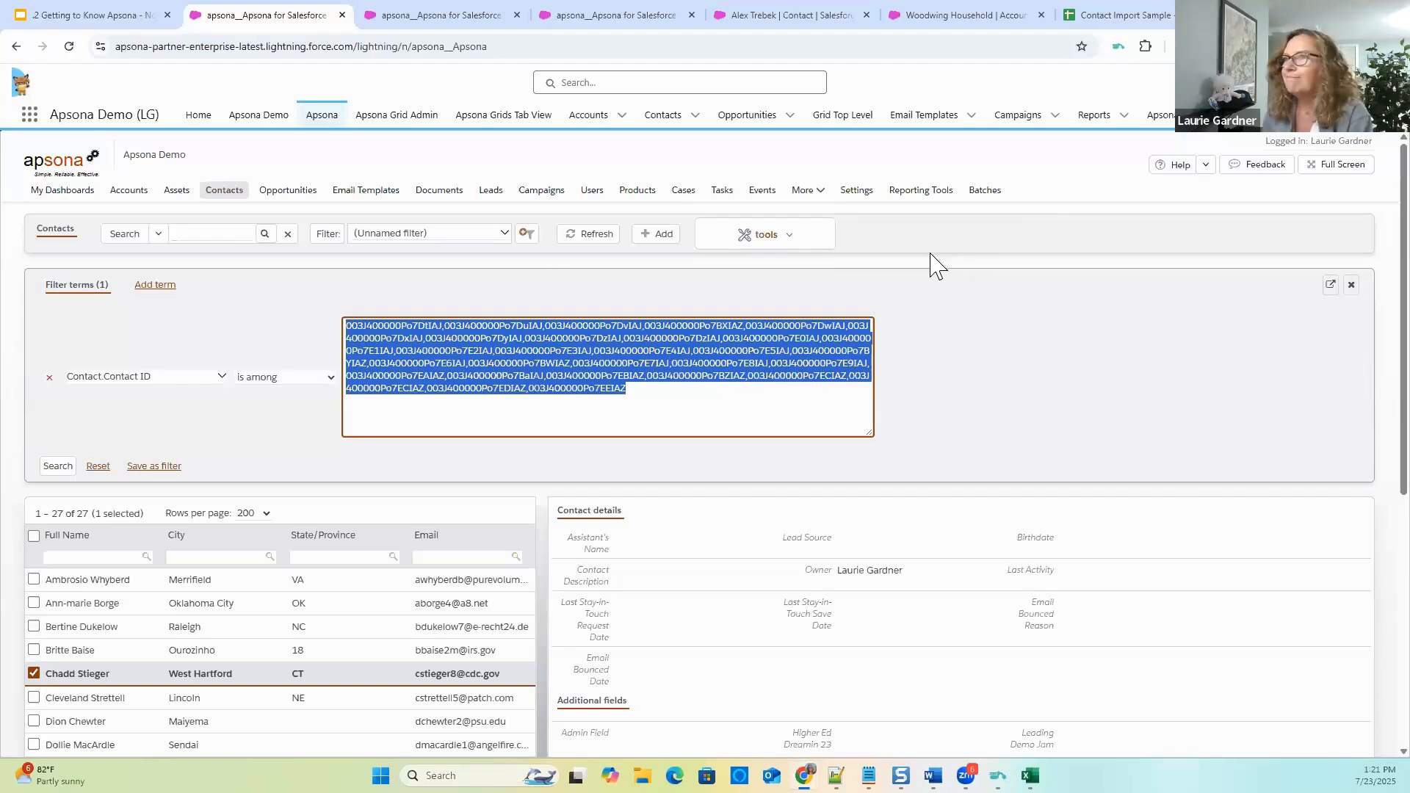
{"action": "mouse_move", "coordinate": [232, 190]}
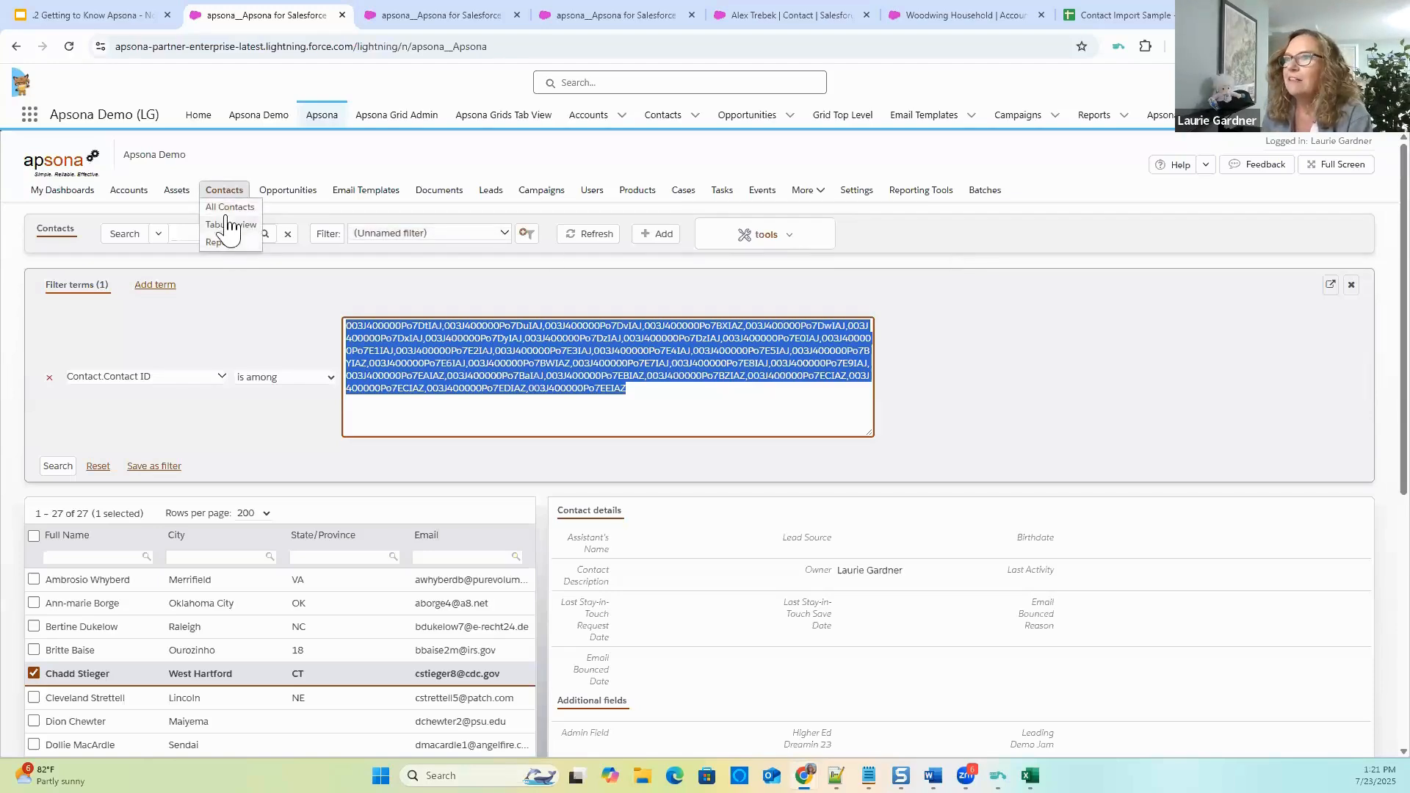
{"action": "left_click", "coordinate": [790, 241]}
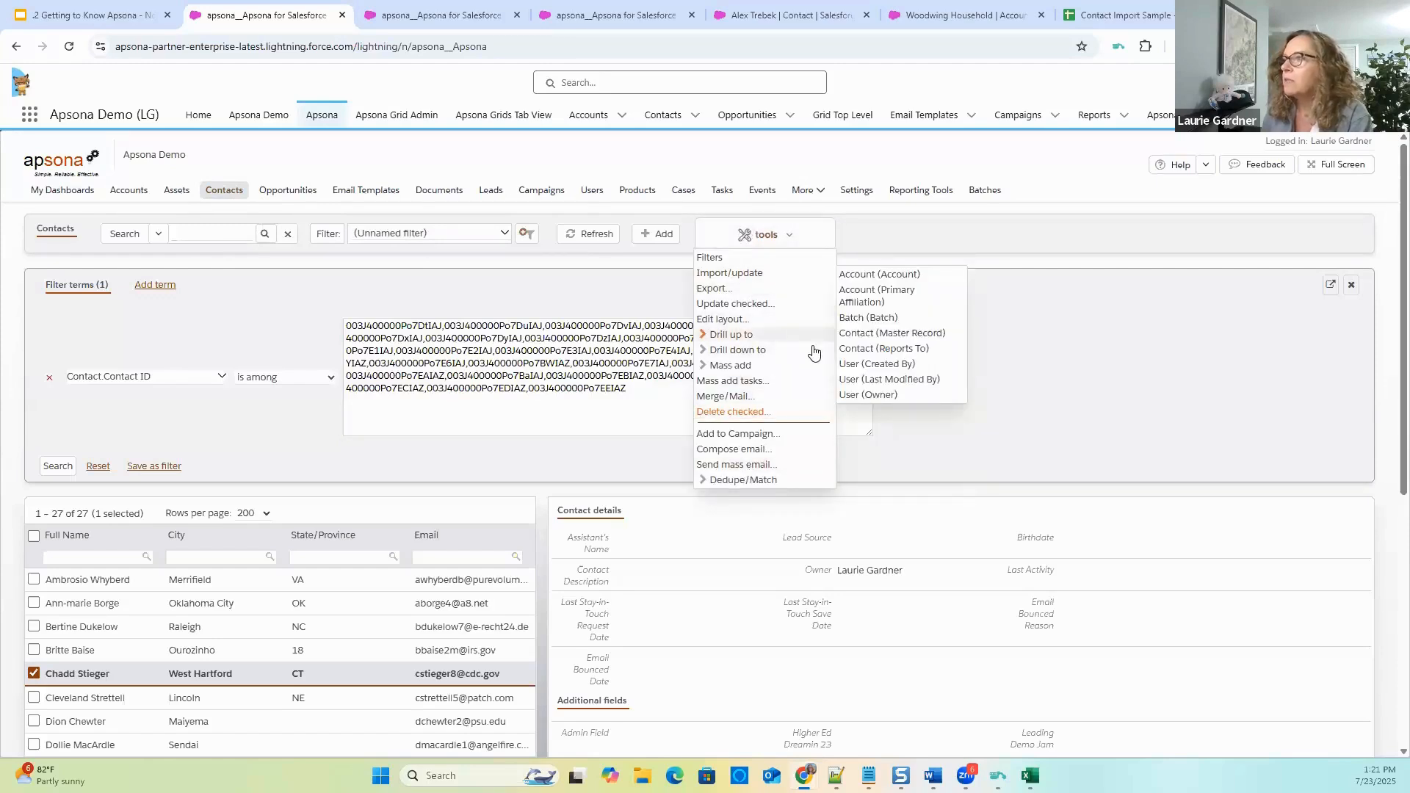
{"action": "left_click", "coordinate": [798, 243]}
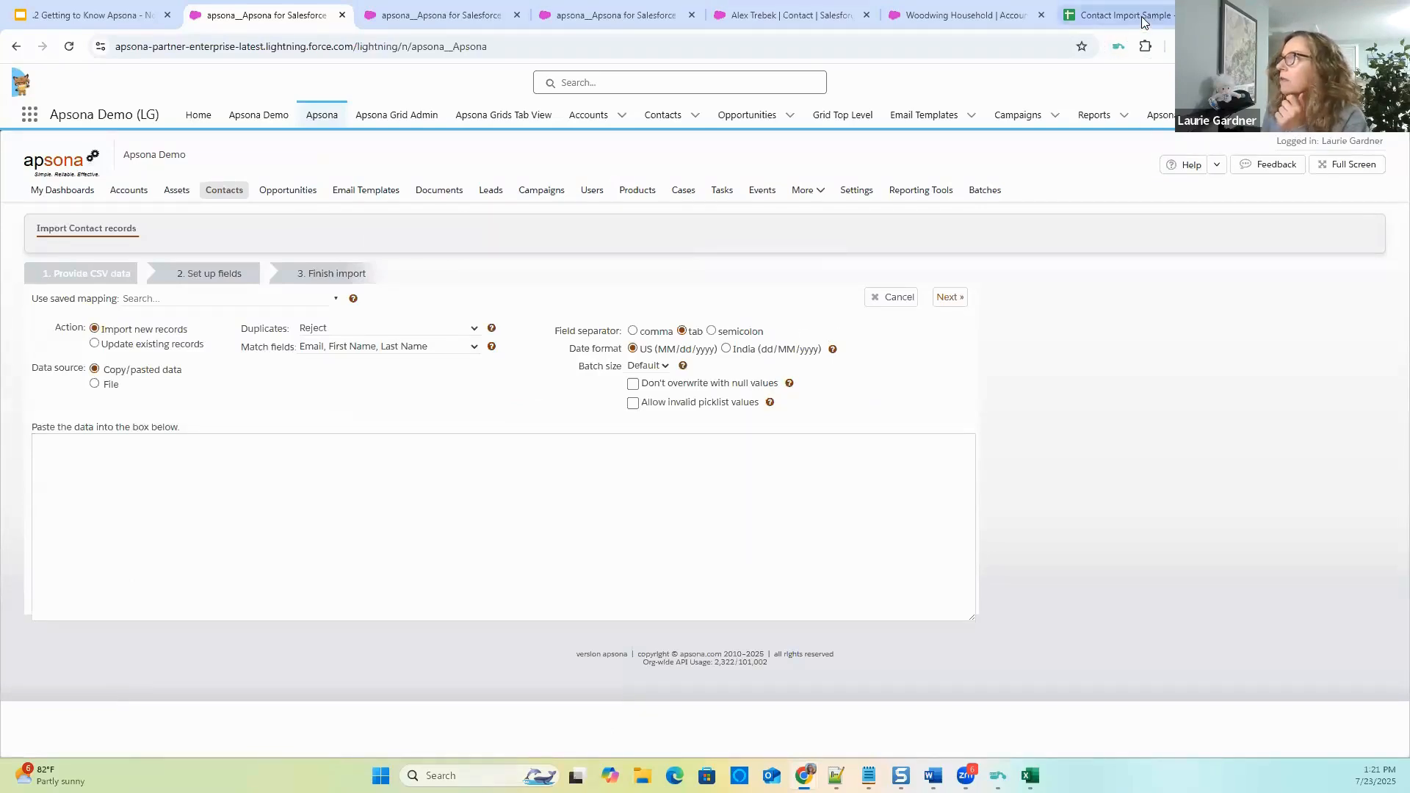
{"action": "left_click", "coordinate": [337, 478]}
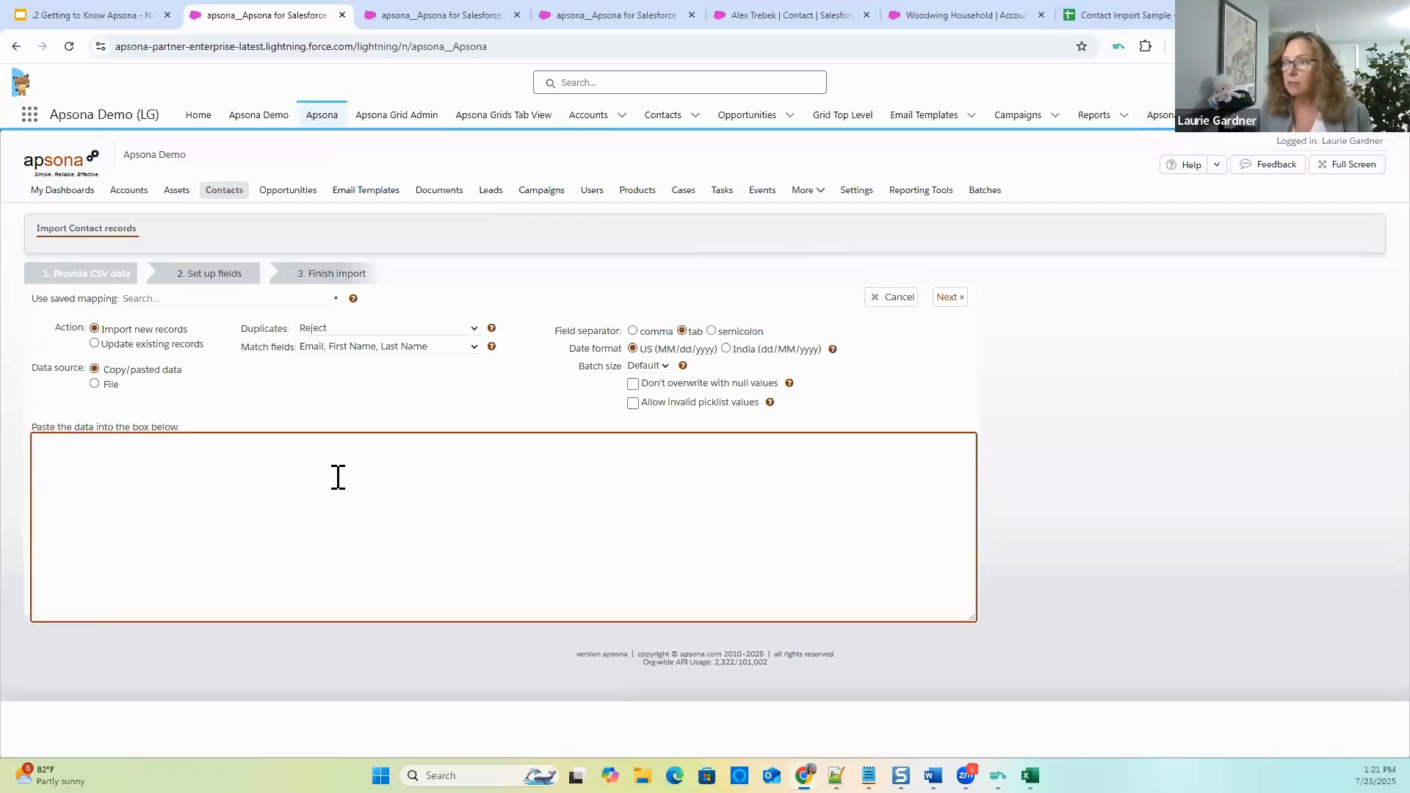
{"action": "key", "text": "ctrl+v"}
{"action": "left_click", "coordinate": [206, 298]}
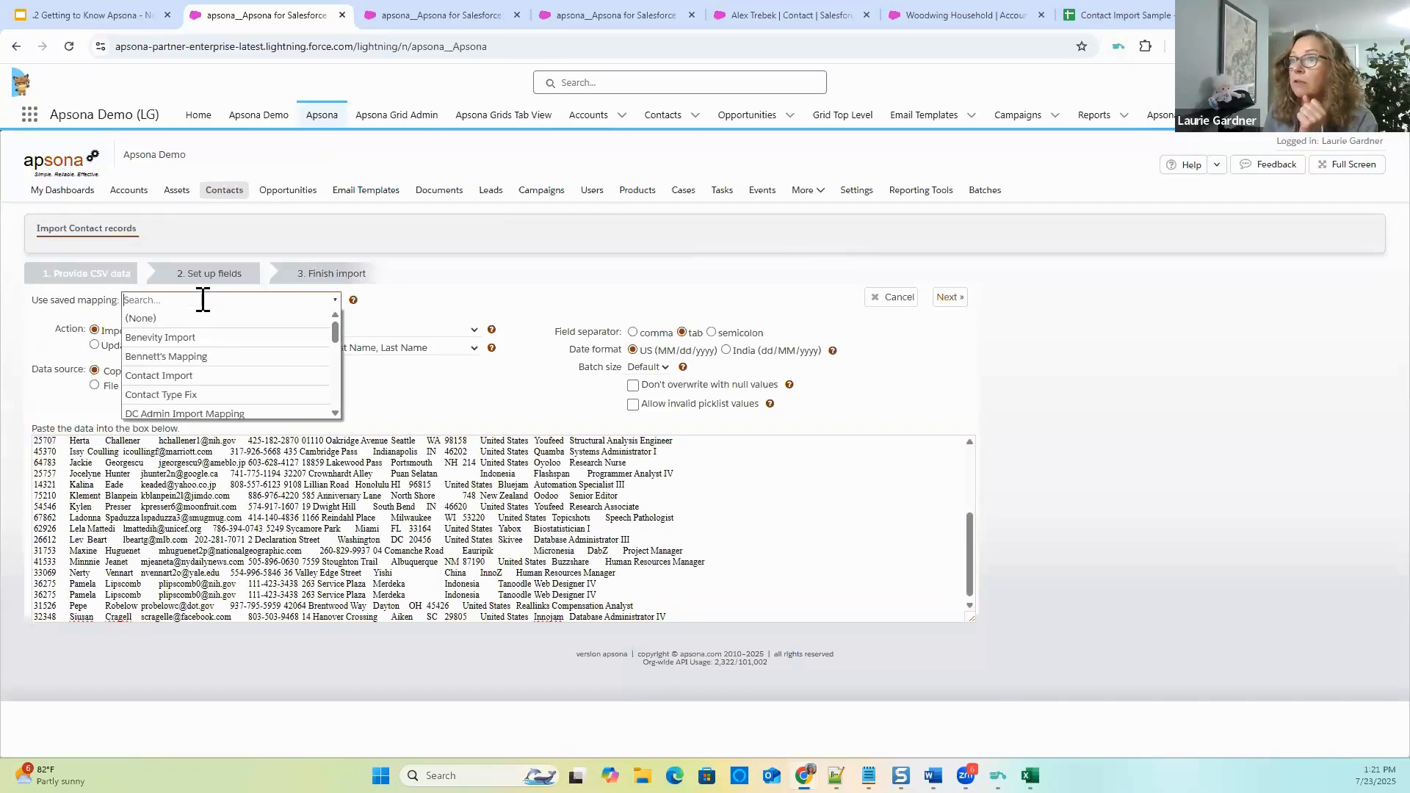
{"action": "scroll", "coordinate": [256, 383], "scroll_direction": "down", "scroll_amount": 2}
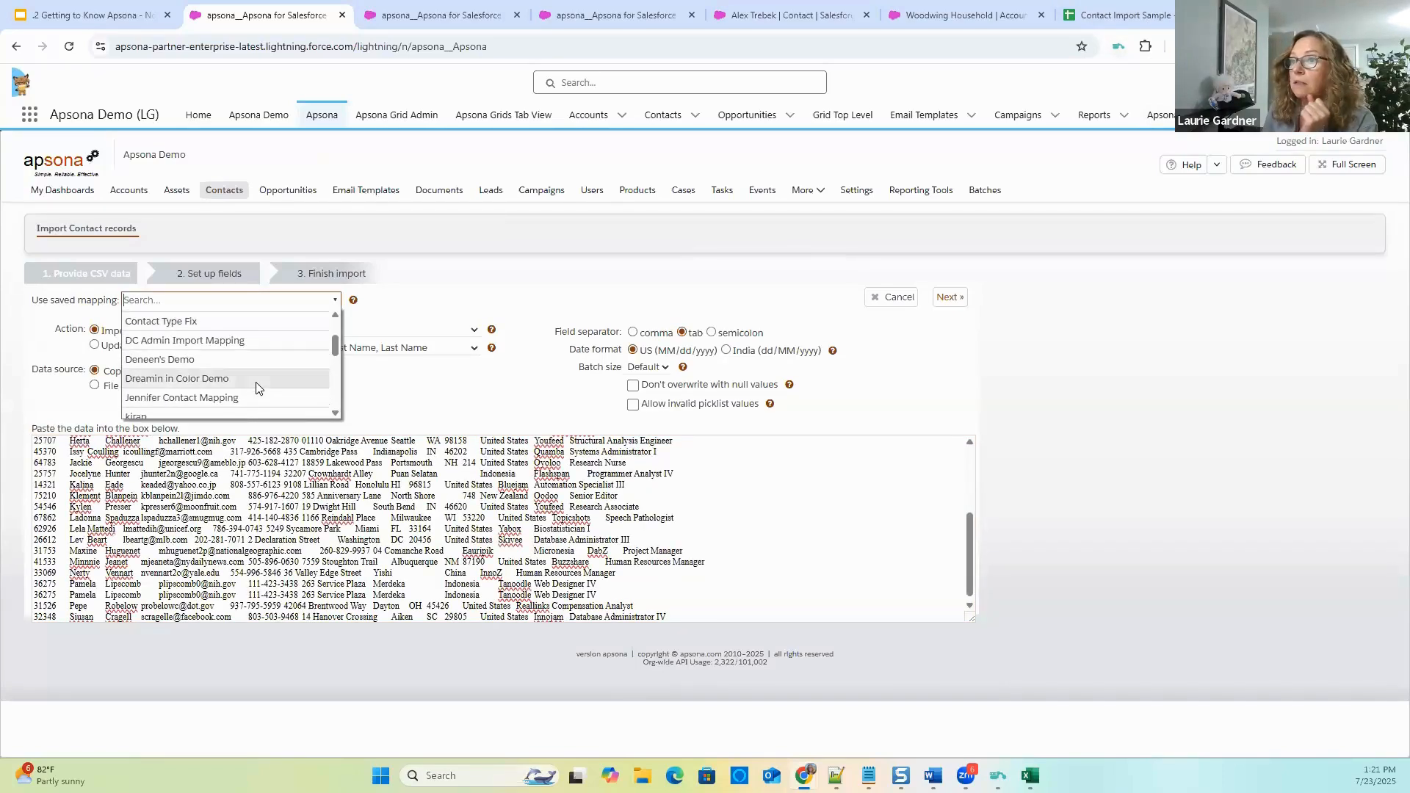
{"action": "left_click", "coordinate": [394, 388]}
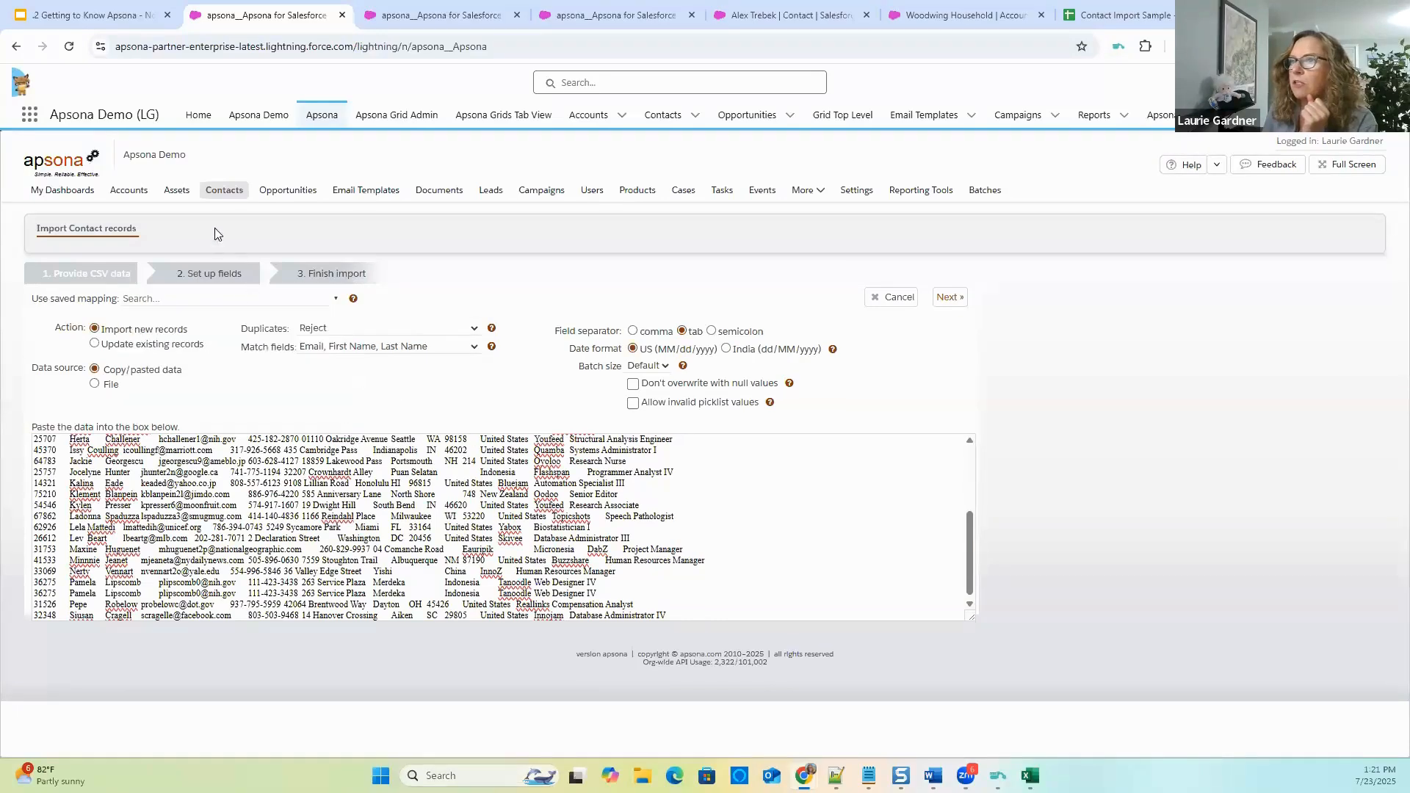
Reload the Apsona page and start a new Import/update of contacts from the Contacts tabular view.
{"action": "left_click", "coordinate": [69, 47]}
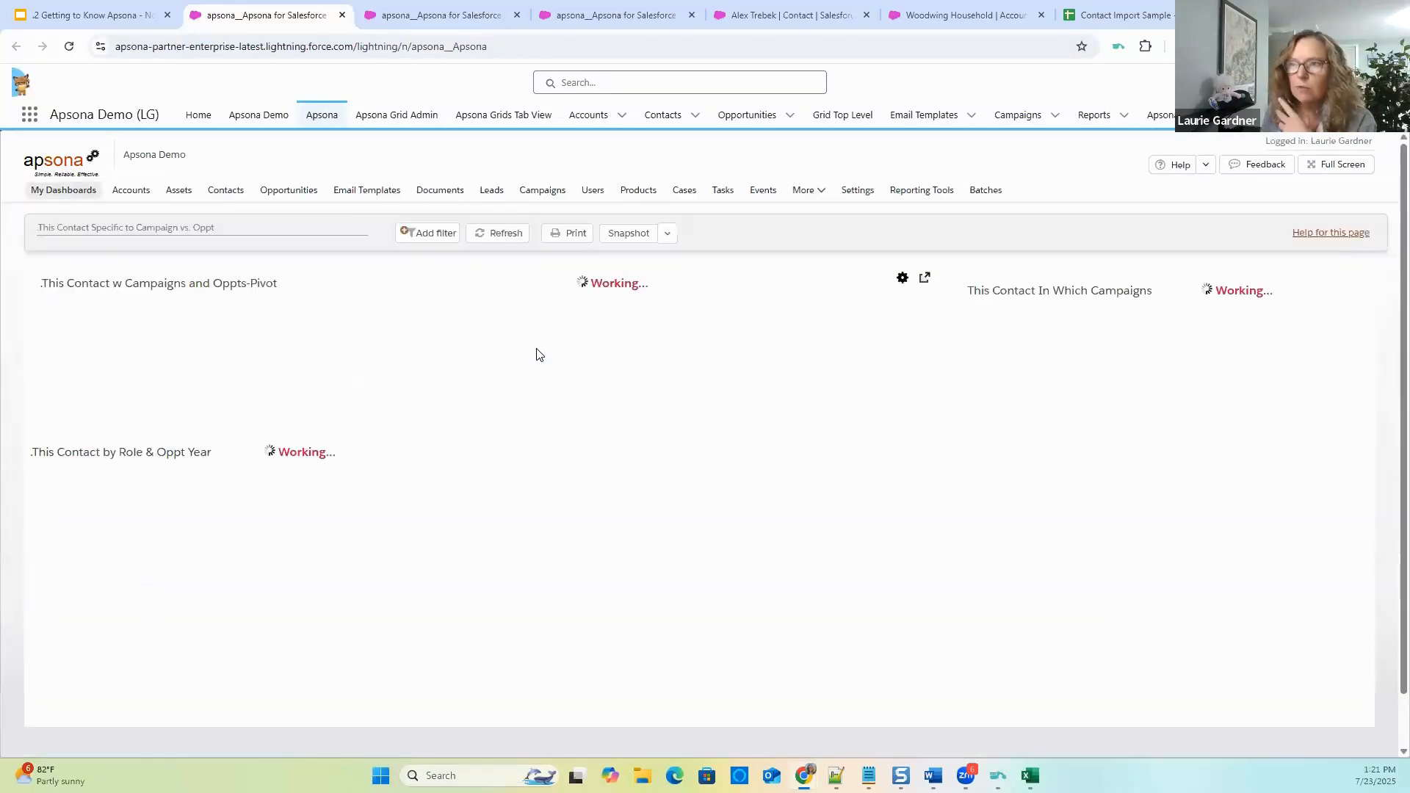
{"action": "mouse_move", "coordinate": [226, 191]}
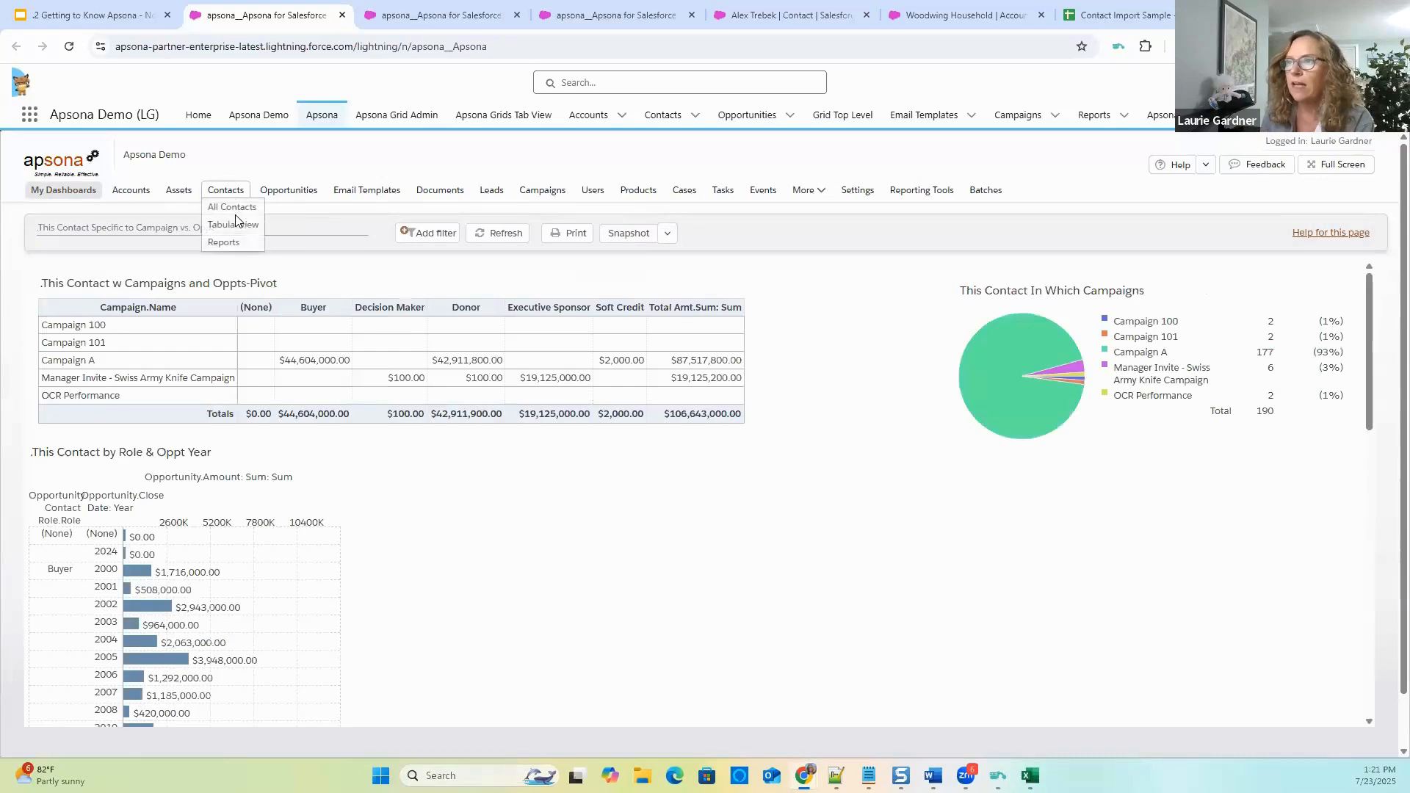
{"action": "left_click", "coordinate": [234, 225]}
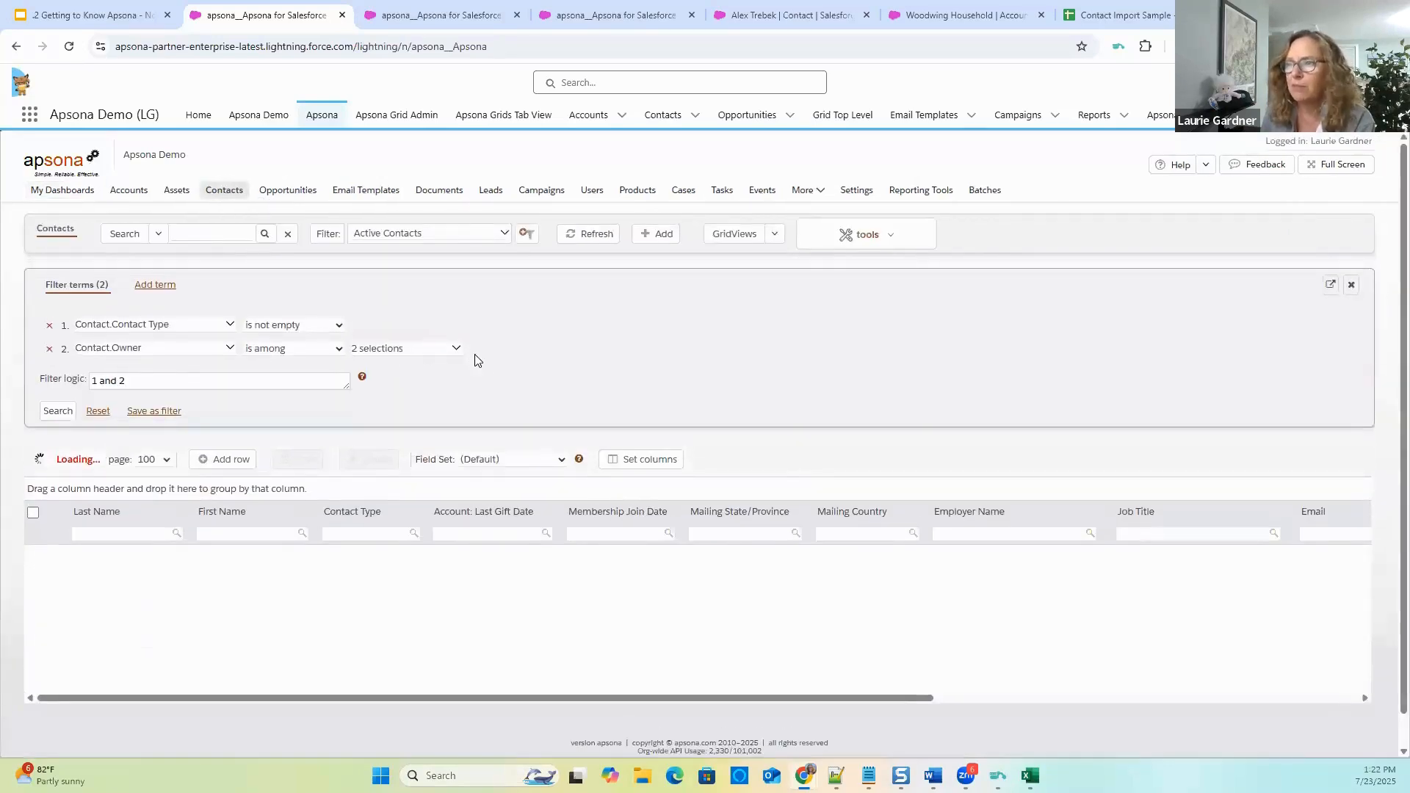
{"action": "left_click", "coordinate": [896, 235]}
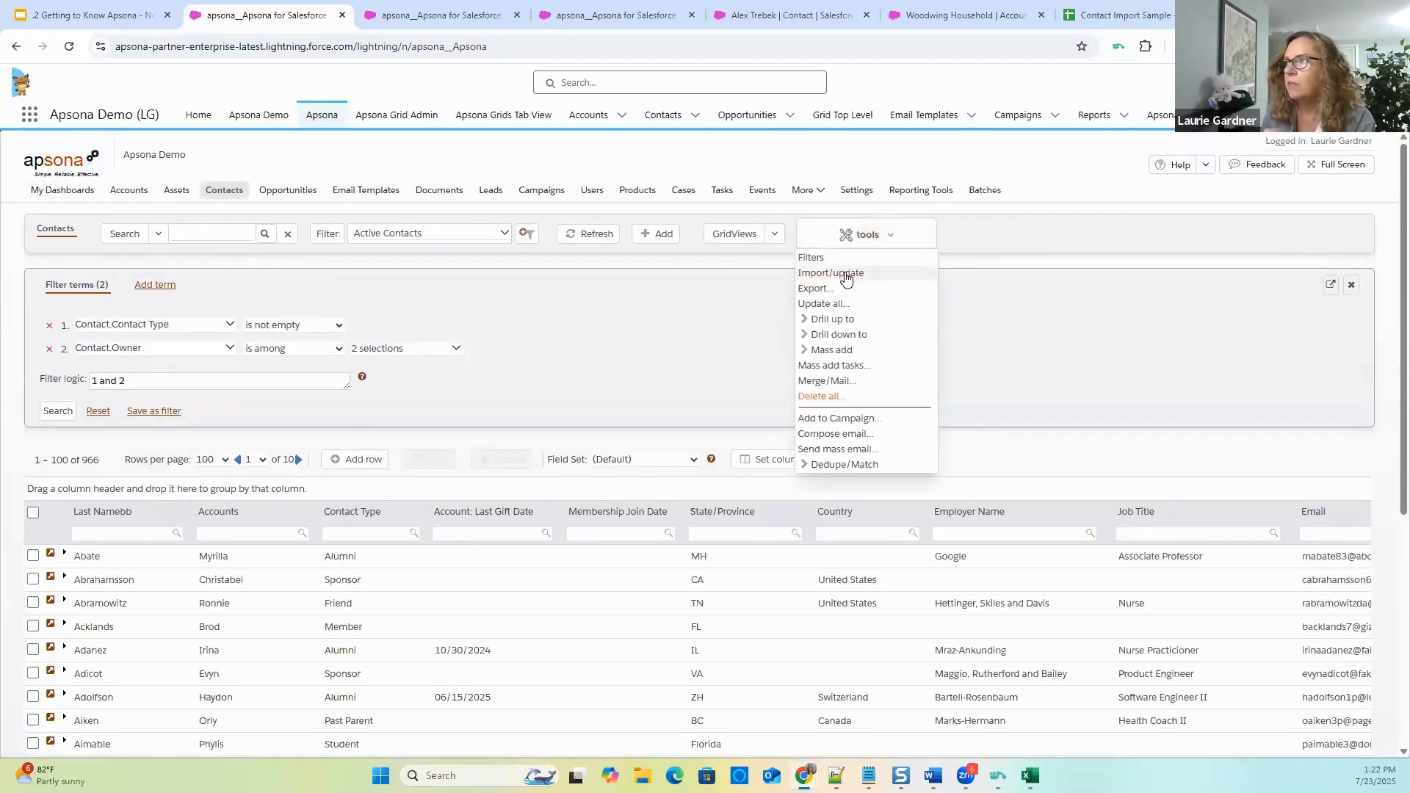
{"action": "left_click", "coordinate": [846, 273]}
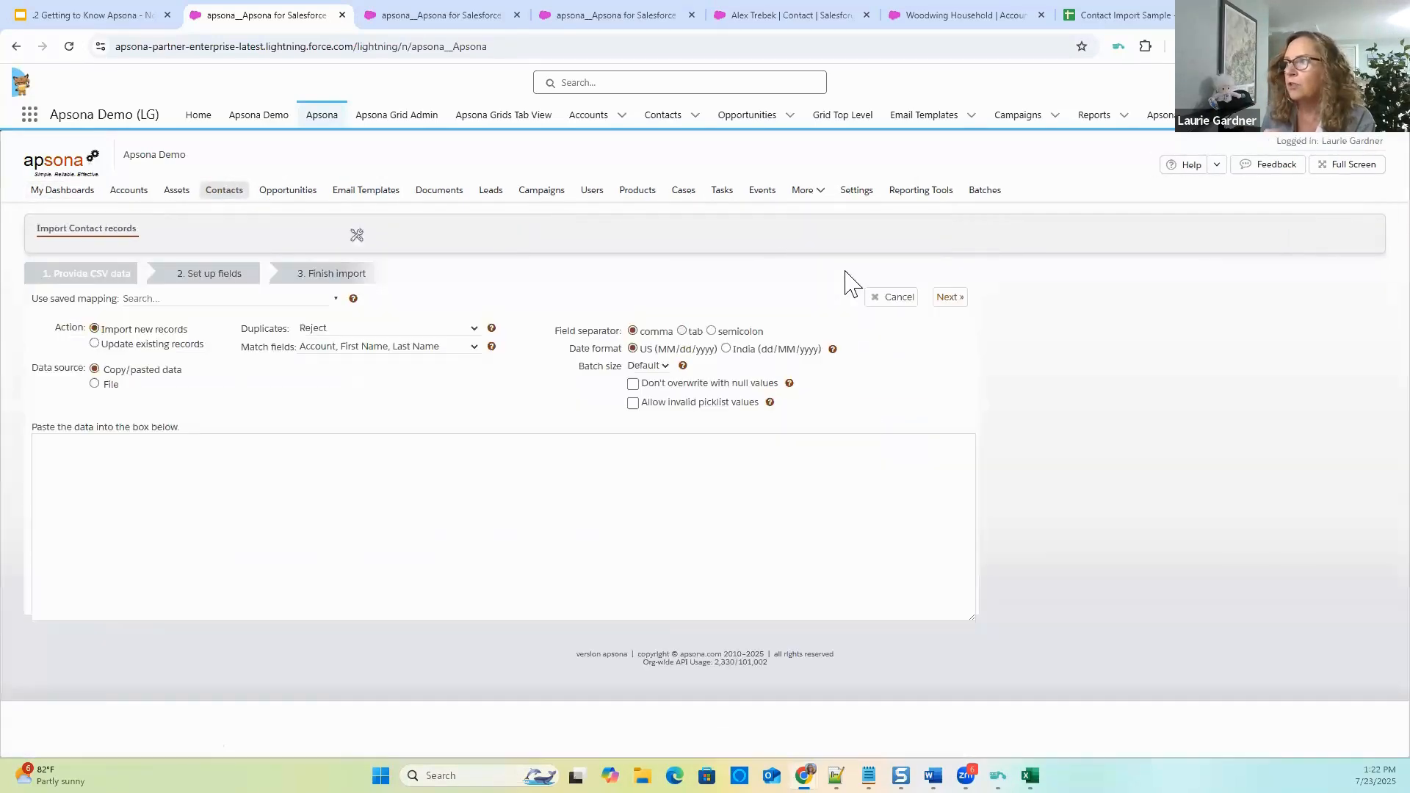
Load the saved mapping Contact Import Demo, paste the copied contact data, and proceed to the Set up fields stage.
{"action": "left_click", "coordinate": [245, 299]}
{"action": "left_click", "coordinate": [211, 395]}
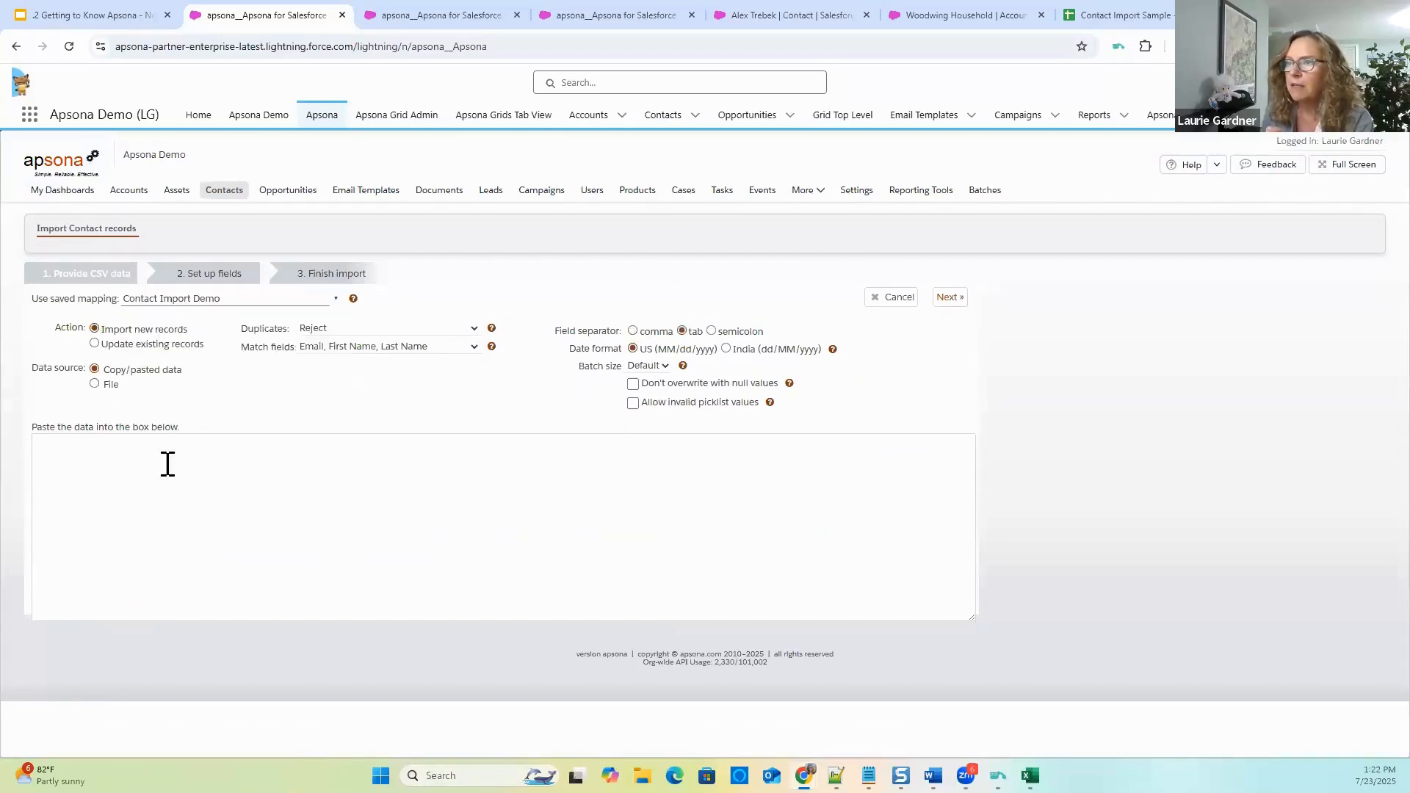
{"action": "left_click", "coordinate": [126, 472]}
{"action": "key", "text": "ctrl+v"}
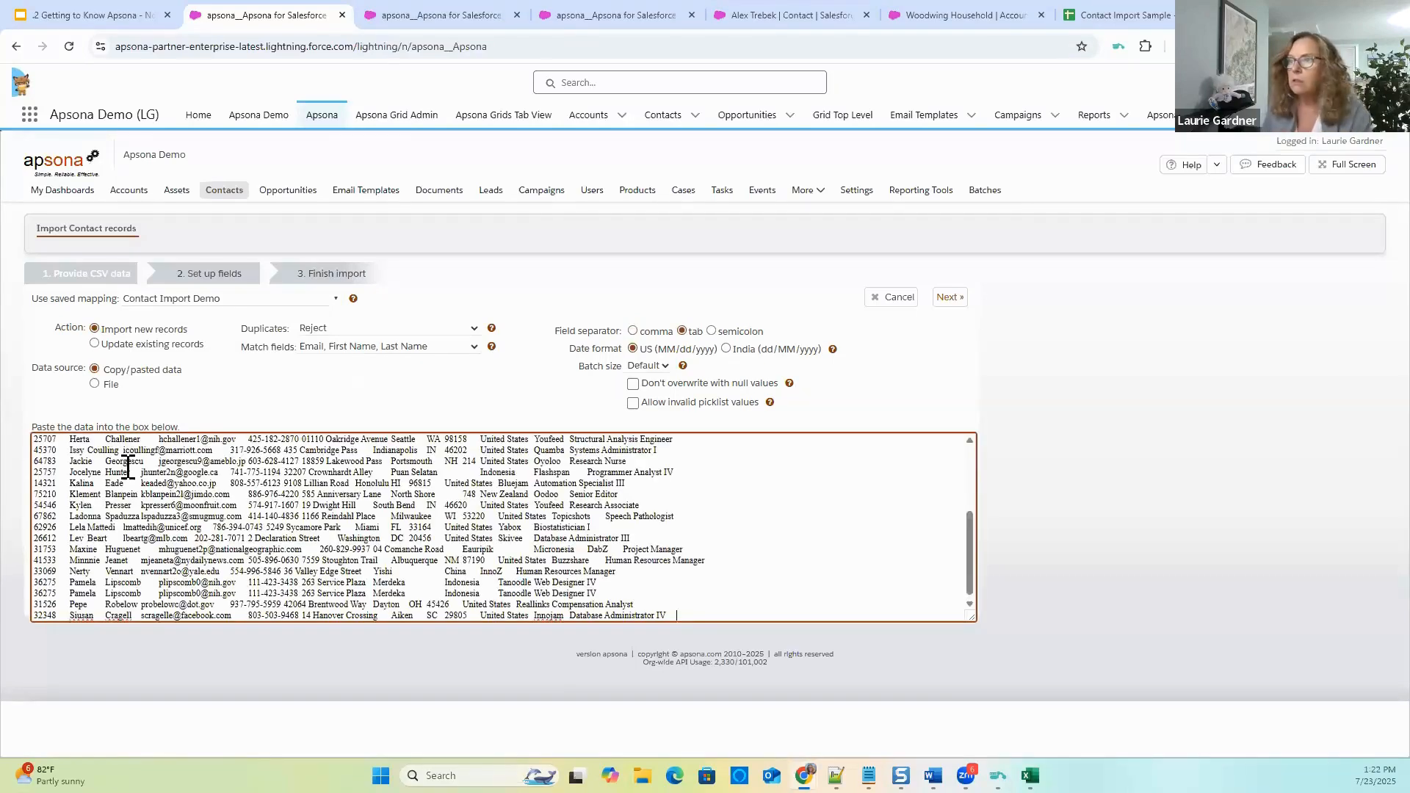
{"action": "left_click", "coordinate": [951, 298]}
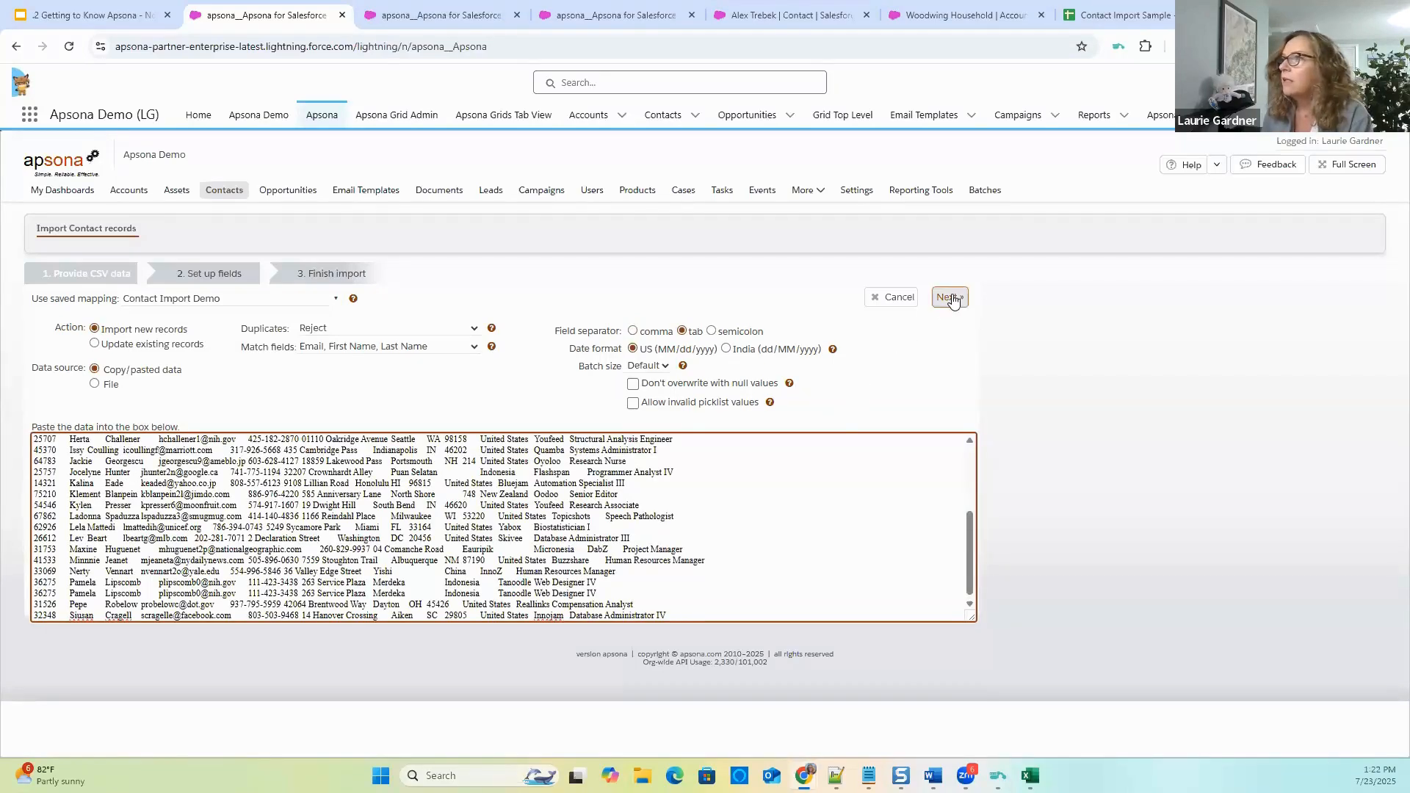
Set the empty Contact Type column after Job Title to not be imported, and validate the contact data.
{"action": "left_click", "coordinate": [950, 298]}
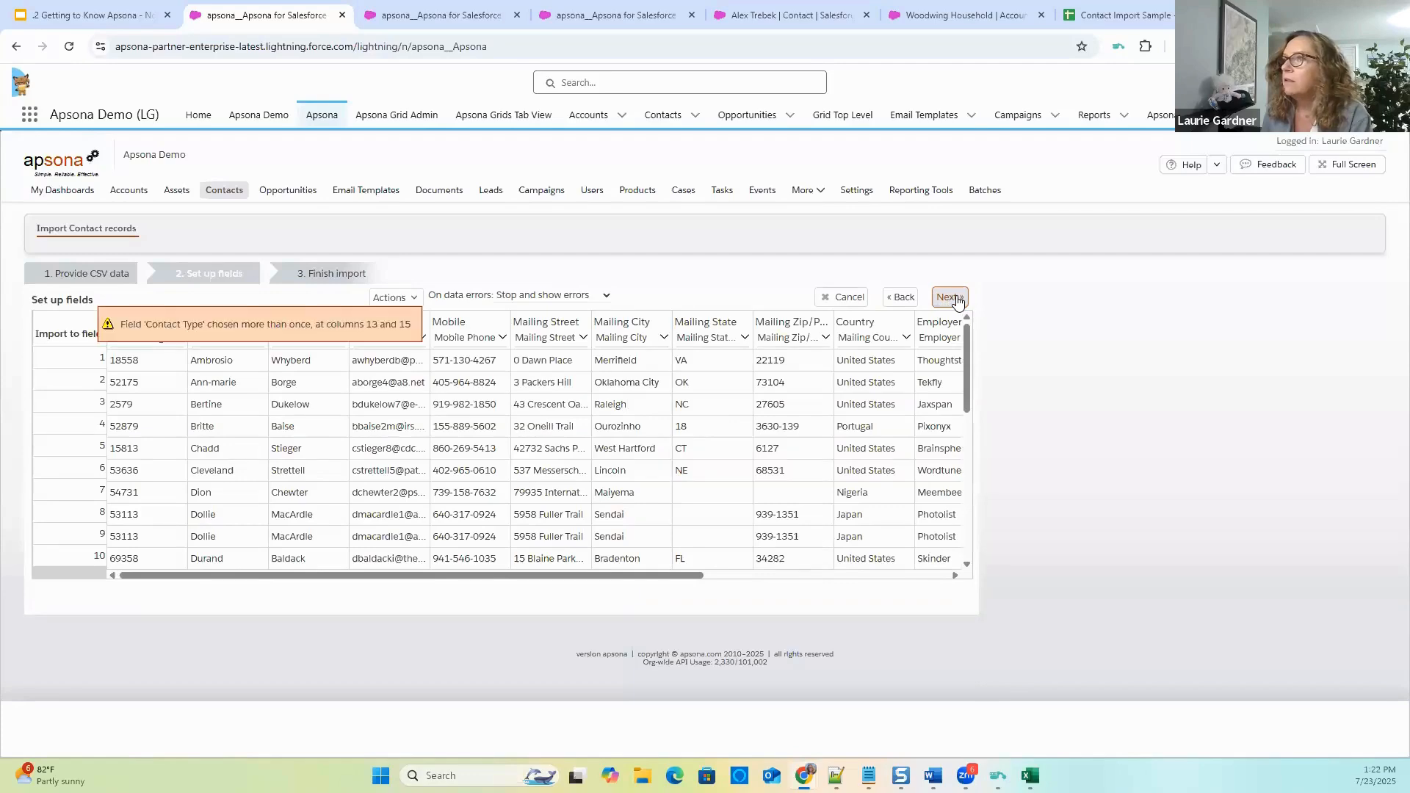
{"action": "left_click_drag", "start_coordinate": [689, 577], "coordinate": [1007, 583]}
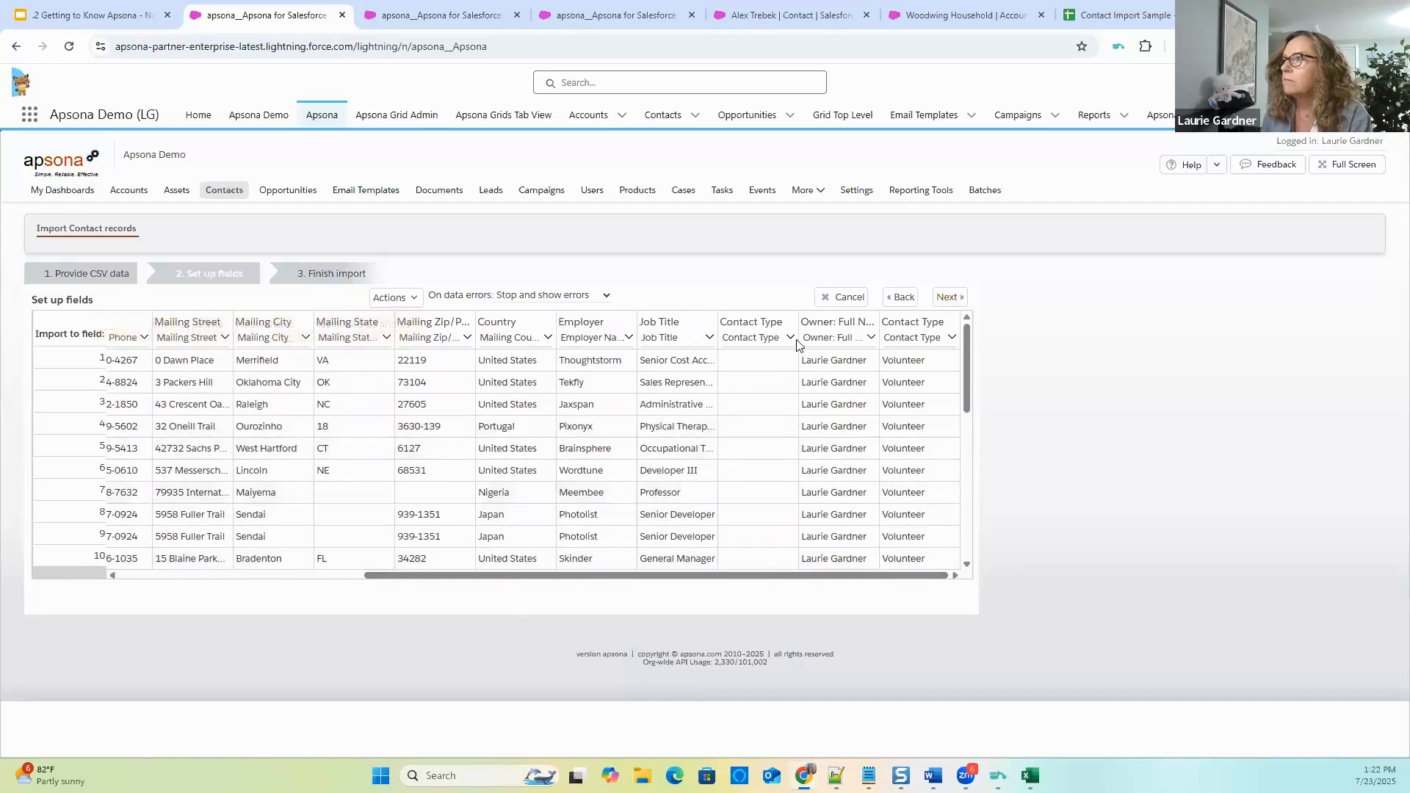
{"action": "left_click", "coordinate": [416, 301]}
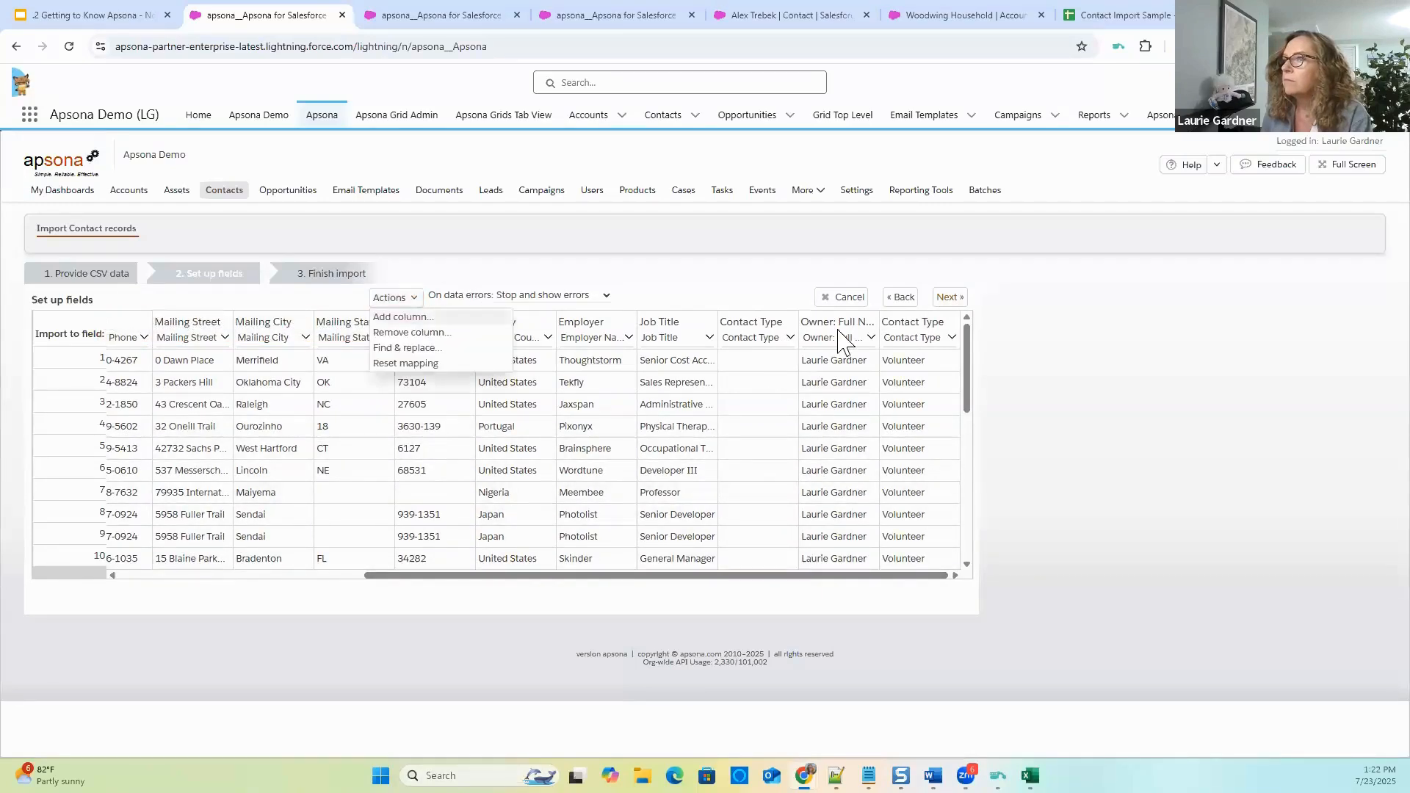
{"action": "left_click", "coordinate": [735, 340]}
{"action": "left_click", "coordinate": [809, 380]}
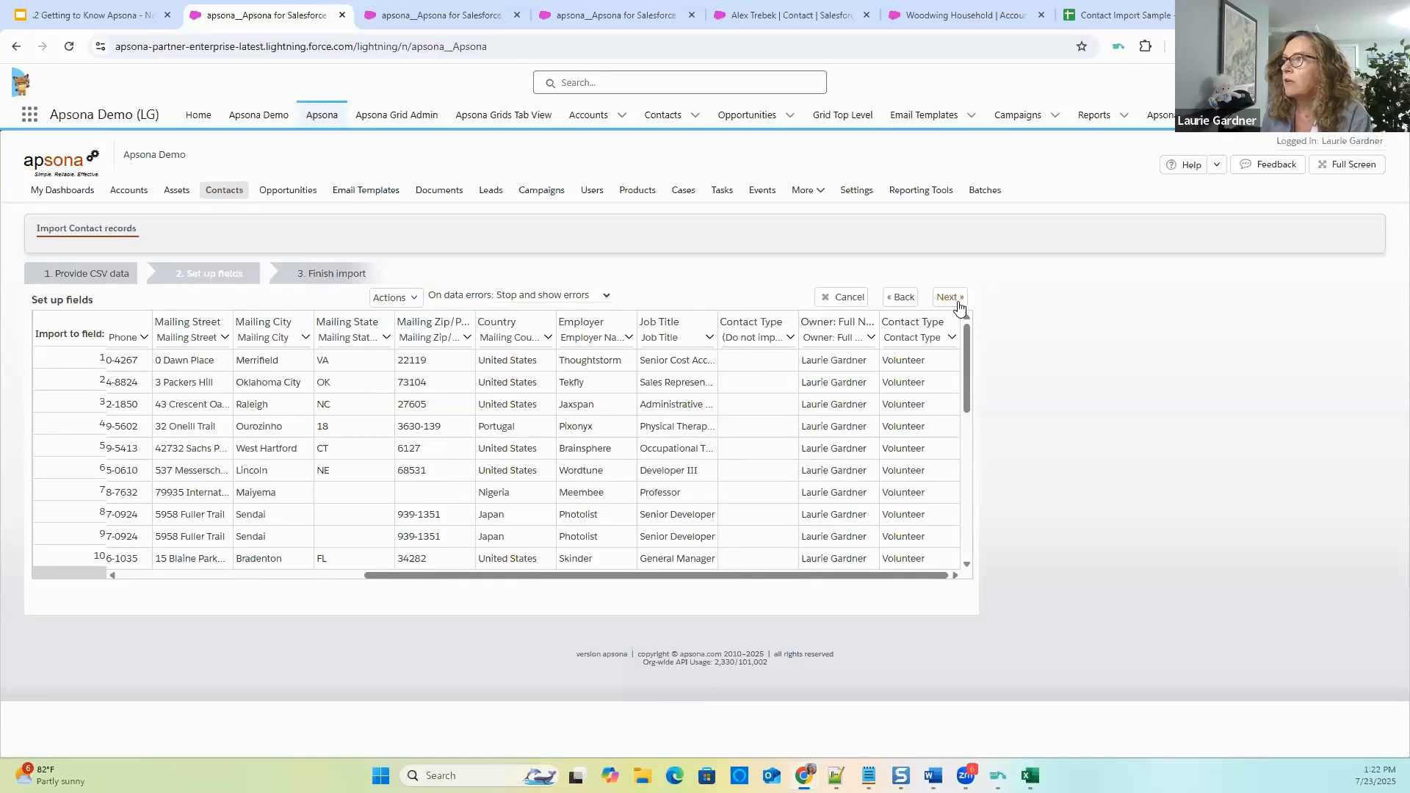
{"action": "left_click", "coordinate": [949, 297]}
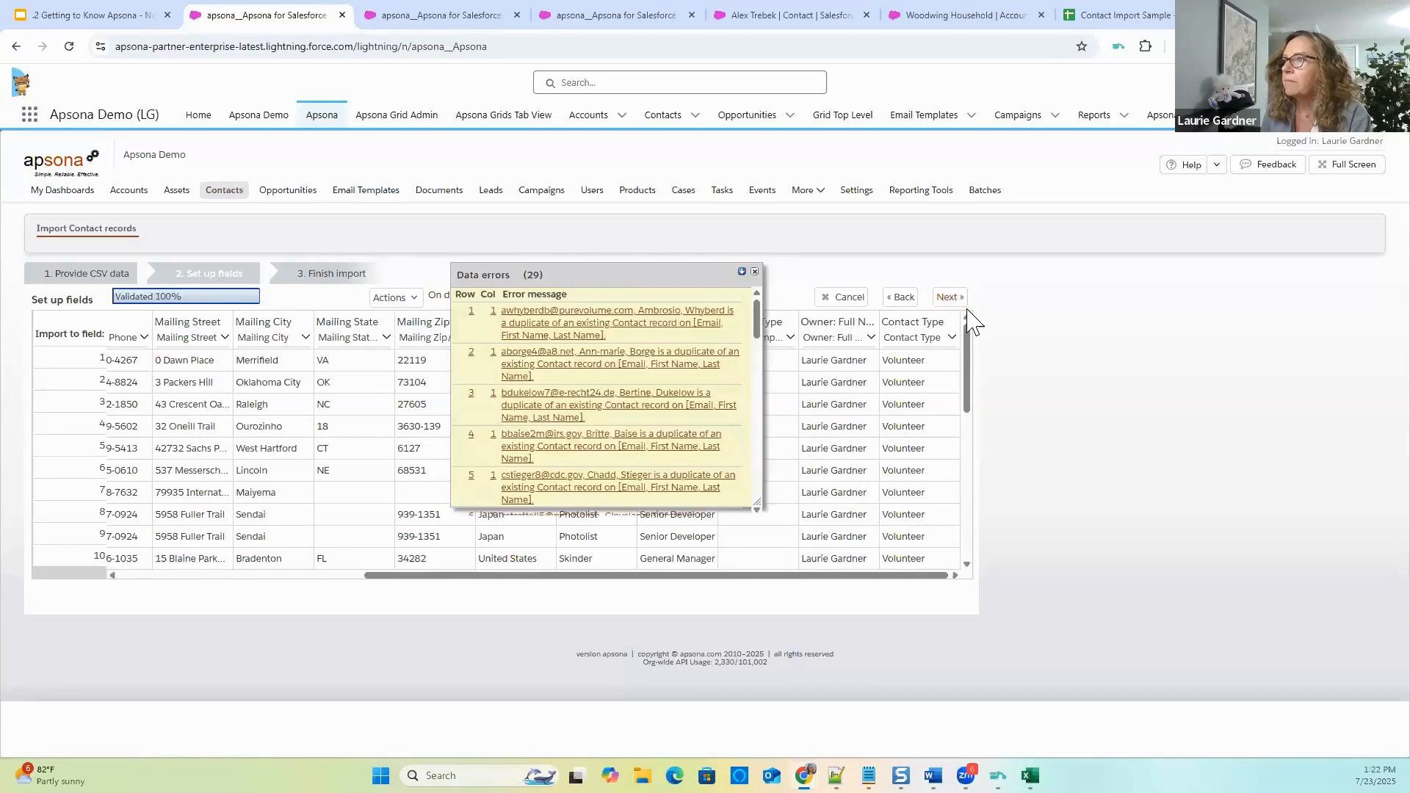
Dismiss the data errors, set the data error handling to Omit erroneous records, and proceed to the Finish import stage.
{"action": "left_click", "coordinate": [754, 272]}
{"action": "left_click", "coordinate": [580, 295]}
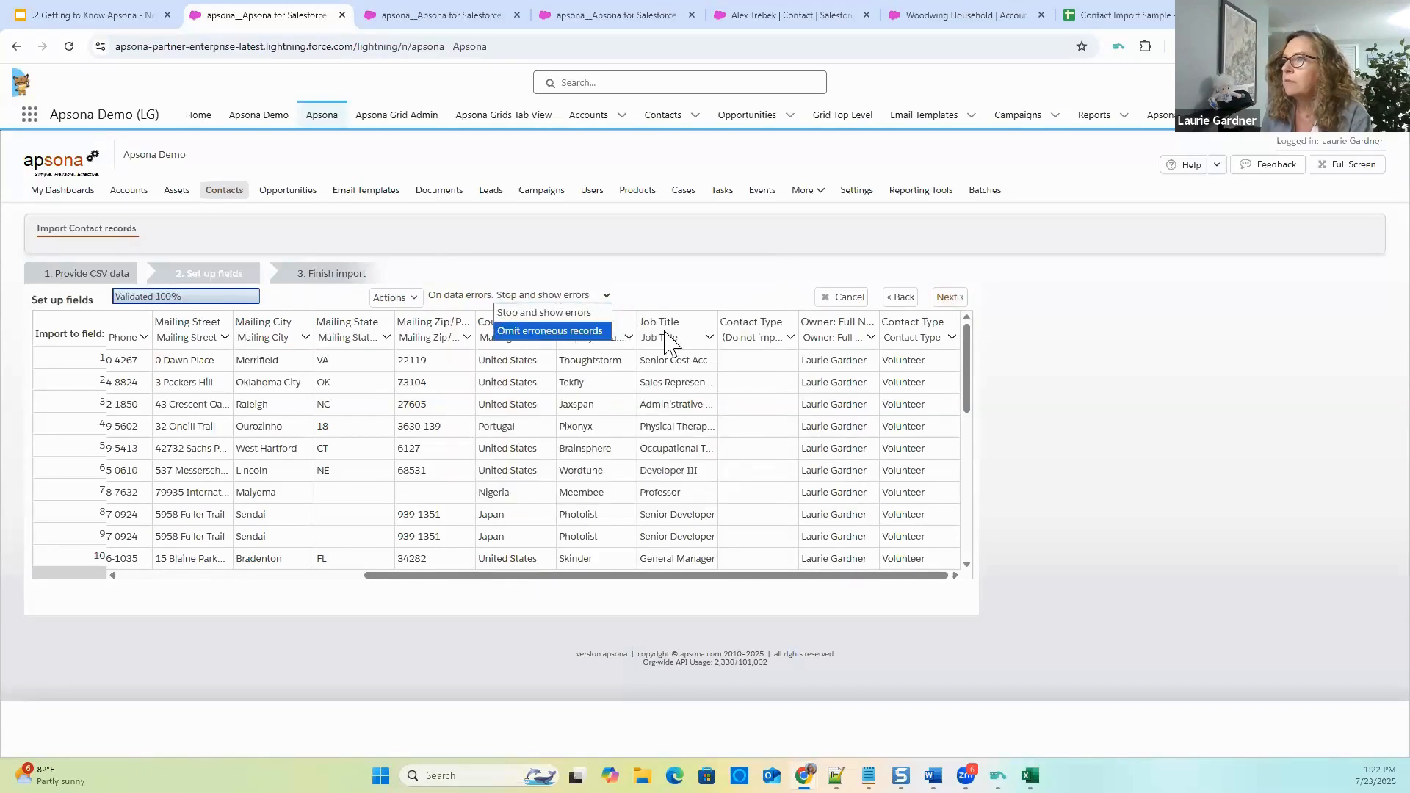
{"action": "left_click", "coordinate": [551, 330]}
{"action": "left_click", "coordinate": [949, 298]}
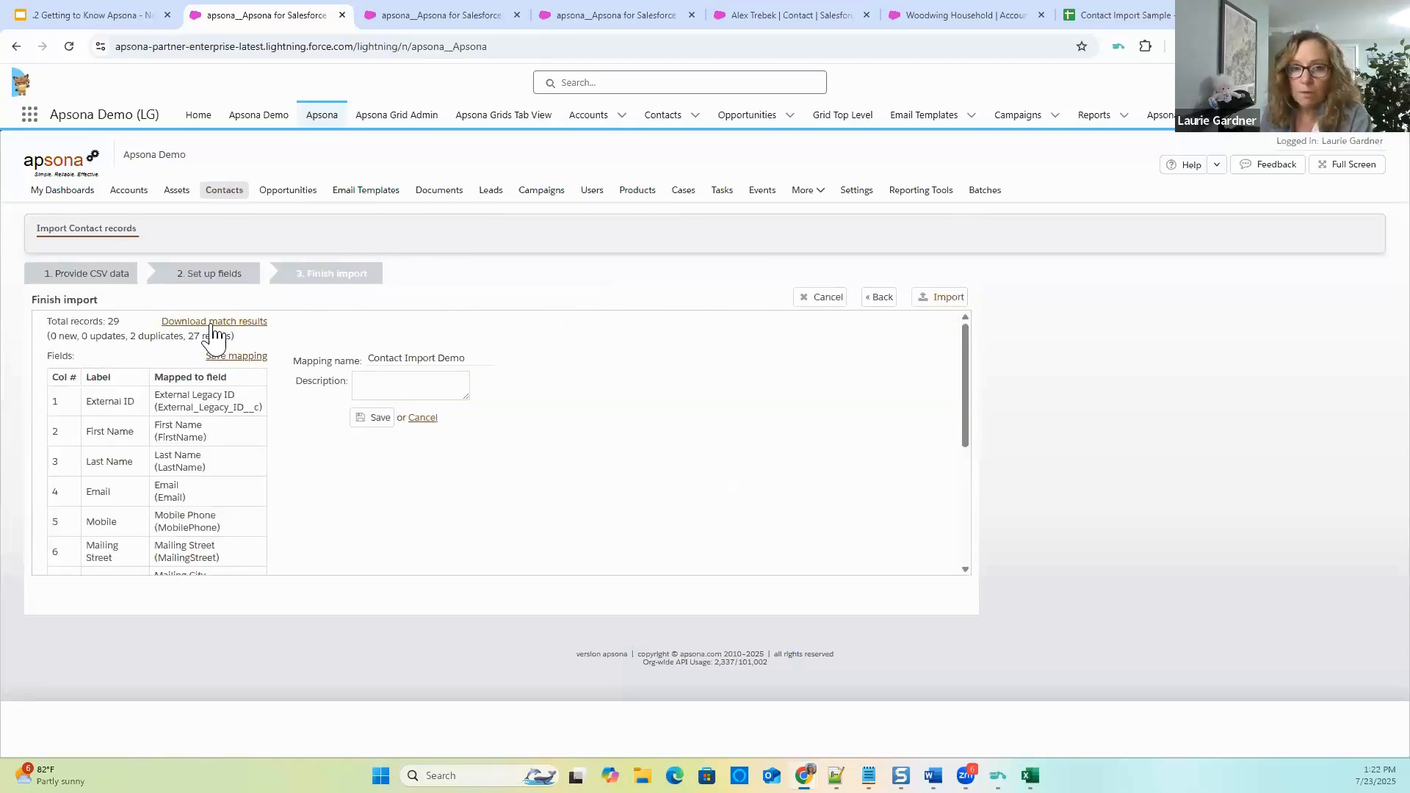
Download the match results and examine the Match Record ID column, widened to show the full IDs, before returning to the import.
{"action": "left_click", "coordinate": [213, 324]}
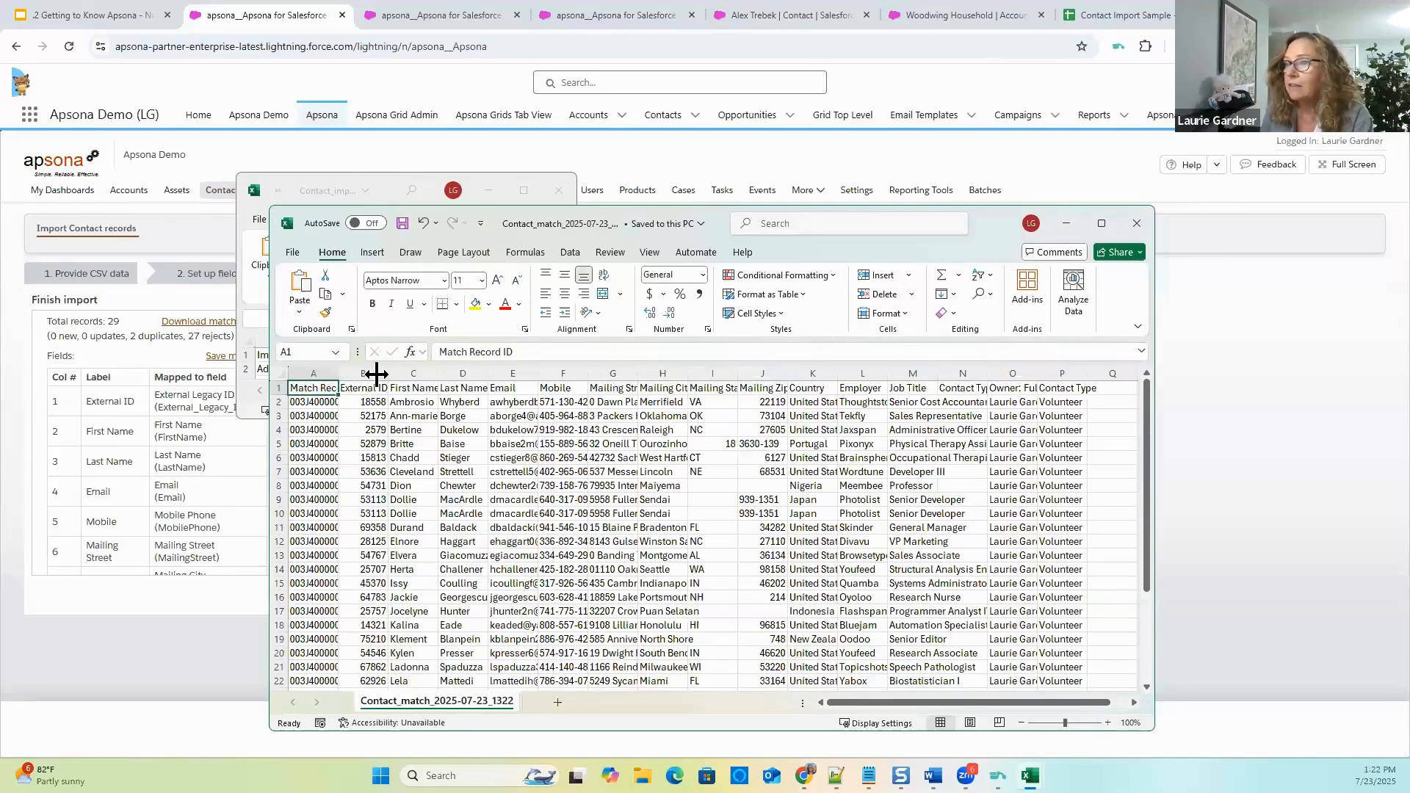
{"action": "left_click_drag", "start_coordinate": [338, 374], "coordinate": [438, 374]}
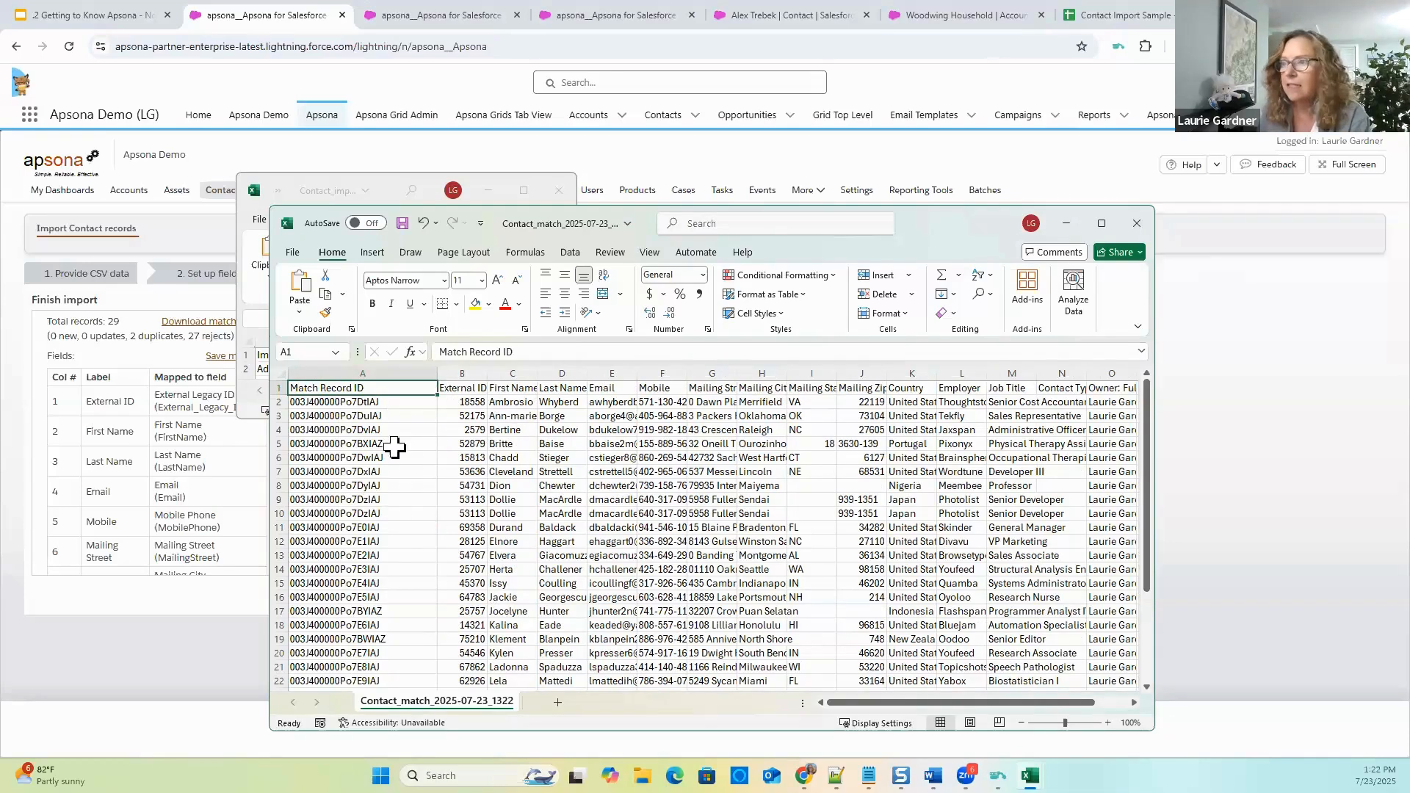
{"action": "scroll", "coordinate": [384, 504], "scroll_direction": "down", "scroll_amount": 5}
{"action": "scroll", "coordinate": [388, 512], "scroll_direction": "up", "scroll_amount": 5}
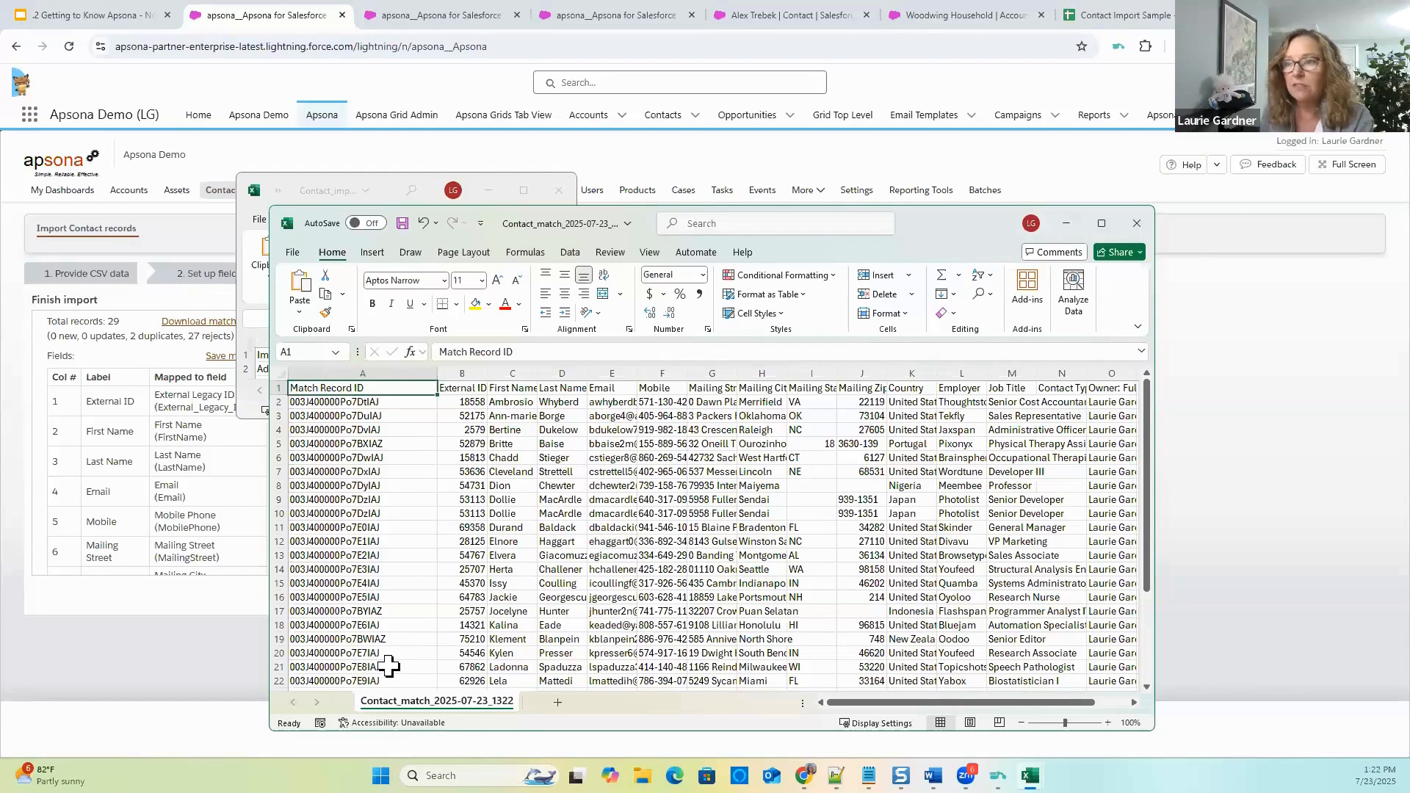
{"action": "left_click", "coordinate": [180, 660]}
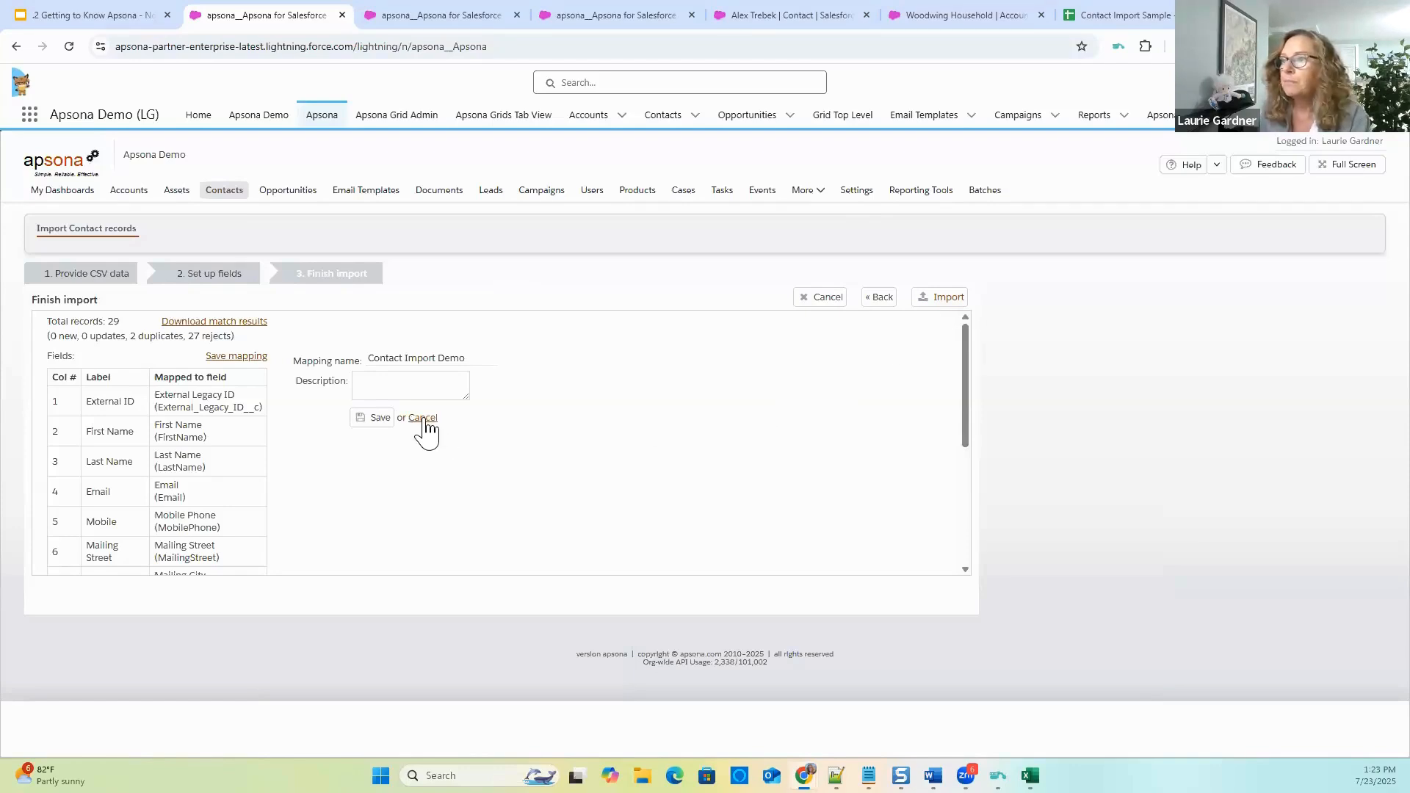
Cancel the contact import and start the Match CSV function from the Dedupe/Match tools for contacts.
{"action": "left_click", "coordinate": [830, 299]}
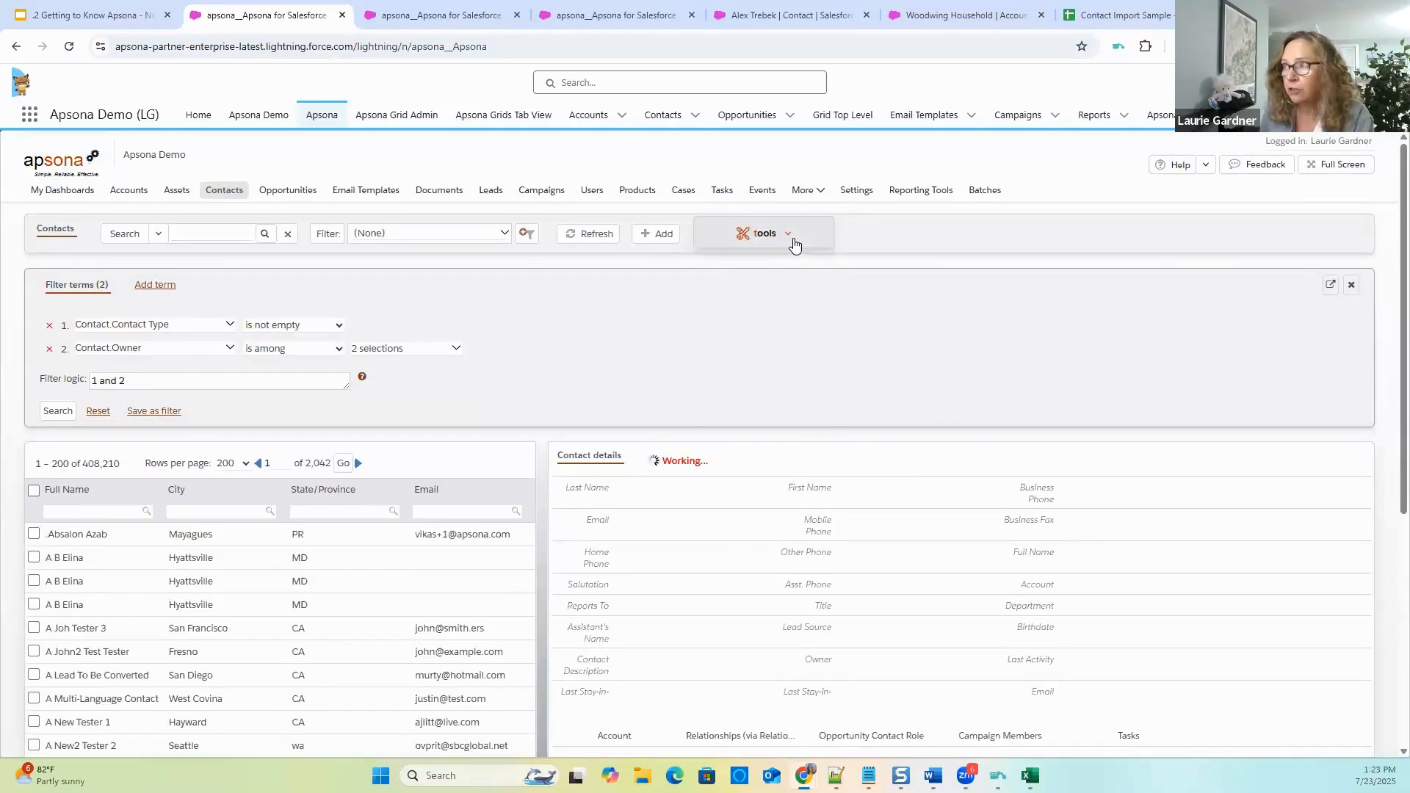
{"action": "left_click", "coordinate": [793, 243]}
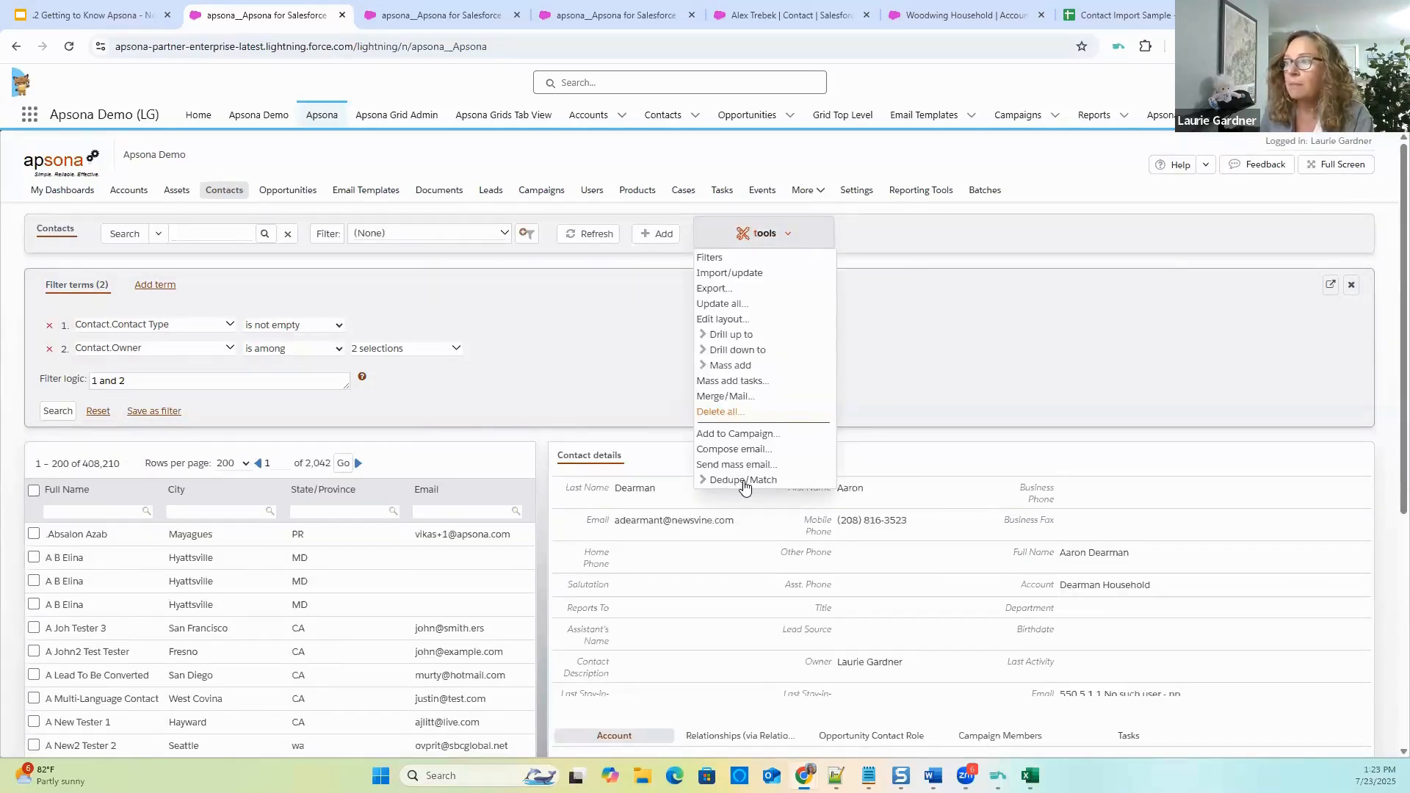
{"action": "mouse_move", "coordinate": [744, 487]}
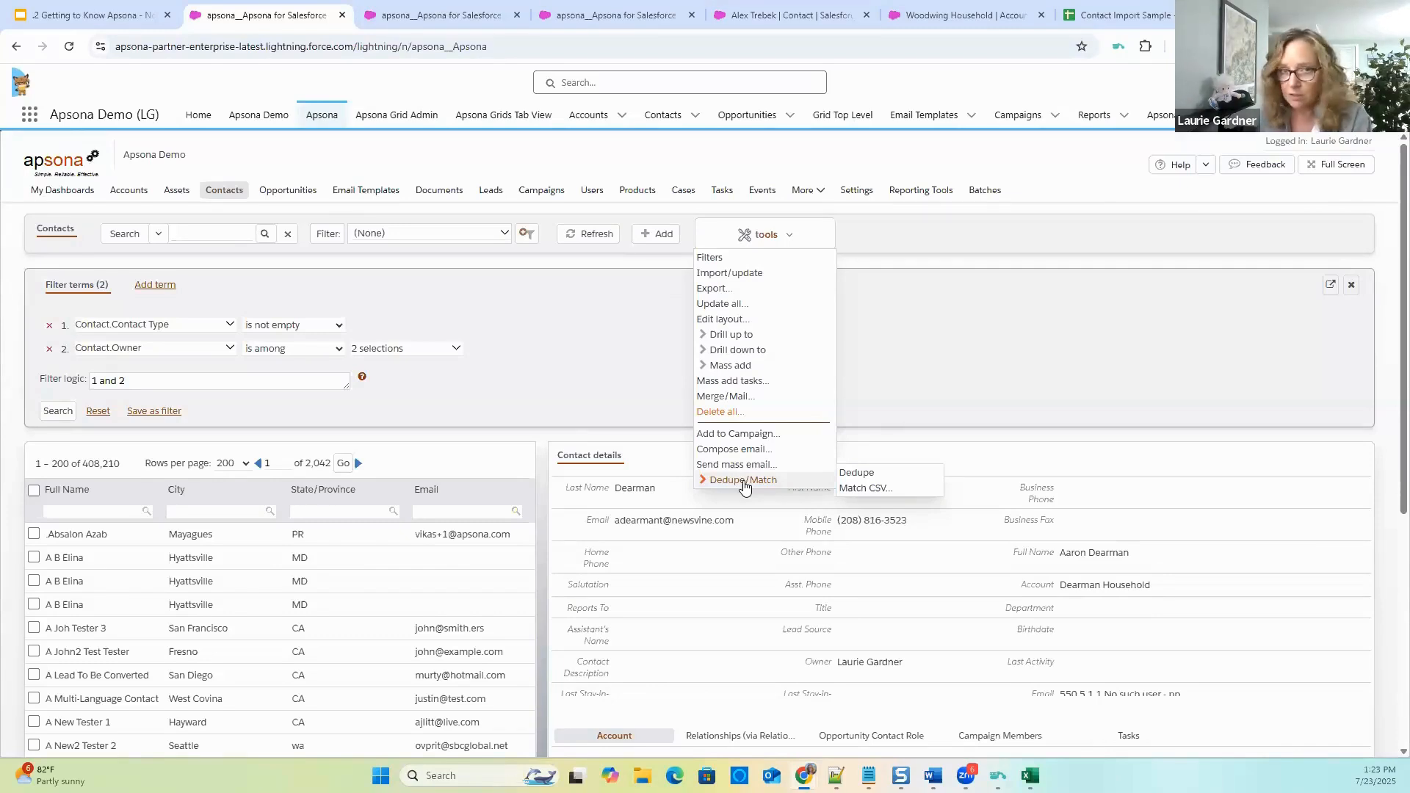
{"action": "left_click", "coordinate": [858, 489]}
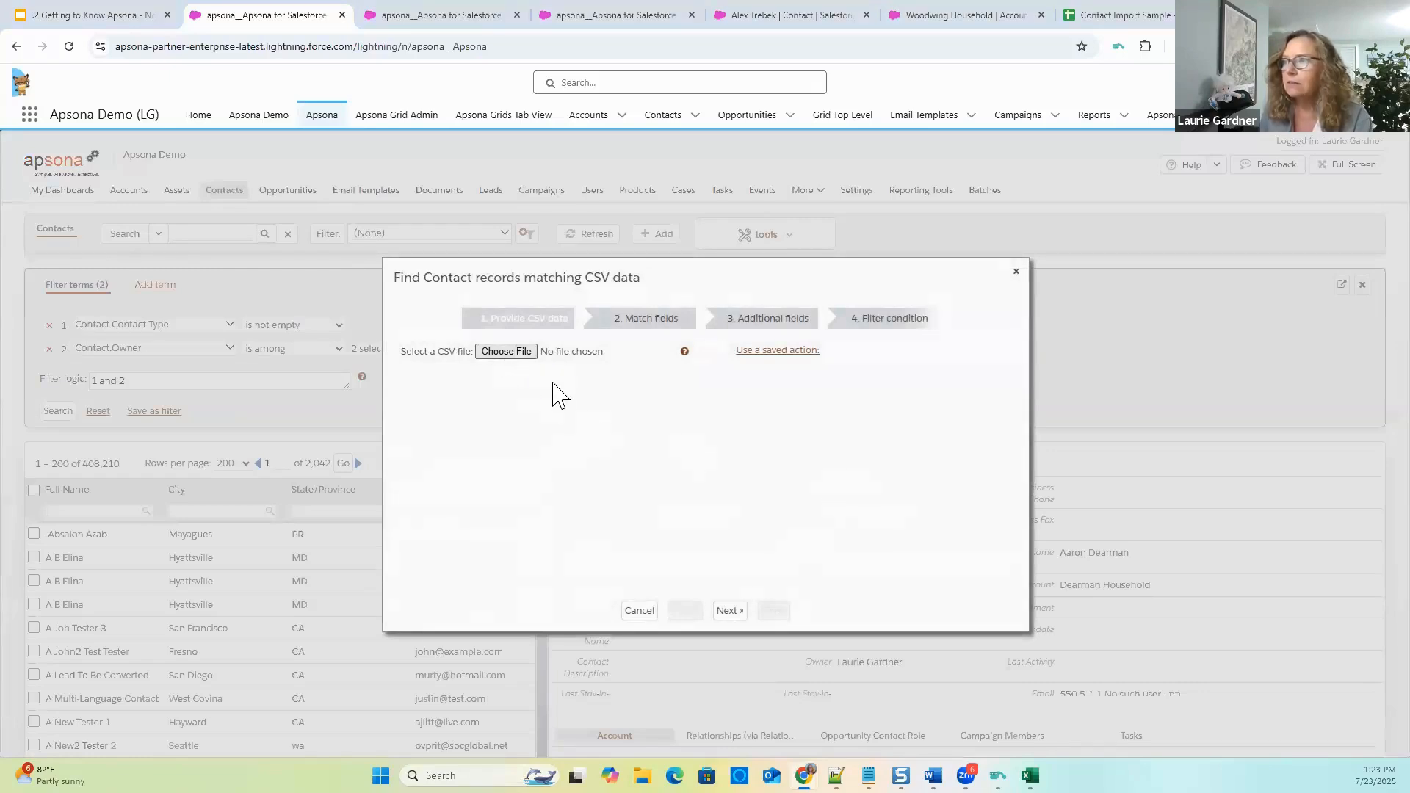
Search the drive for "match", choose the MatchCSV file as the CSV data, and view its preview.
{"action": "left_click", "coordinate": [522, 351]}
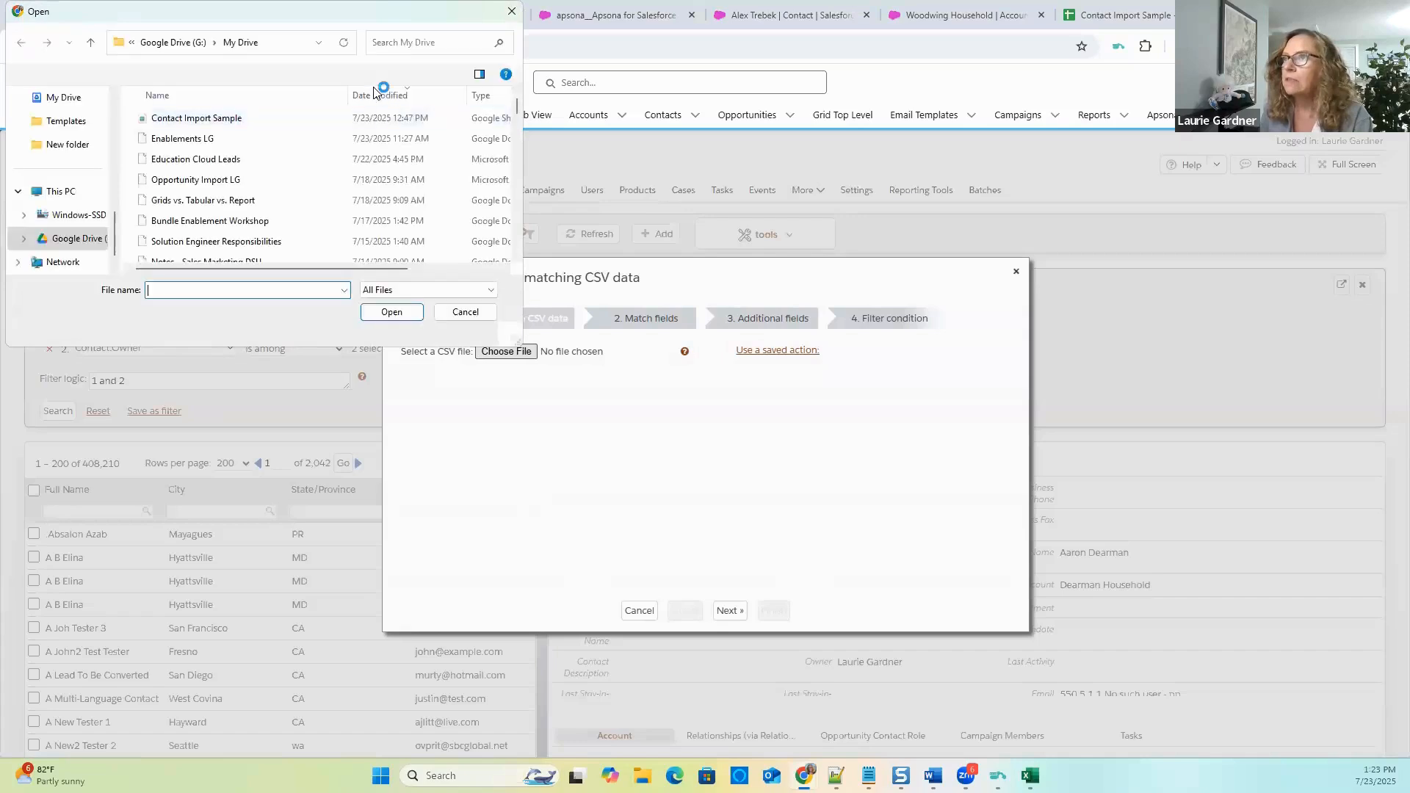
{"action": "left_click", "coordinate": [391, 42]}
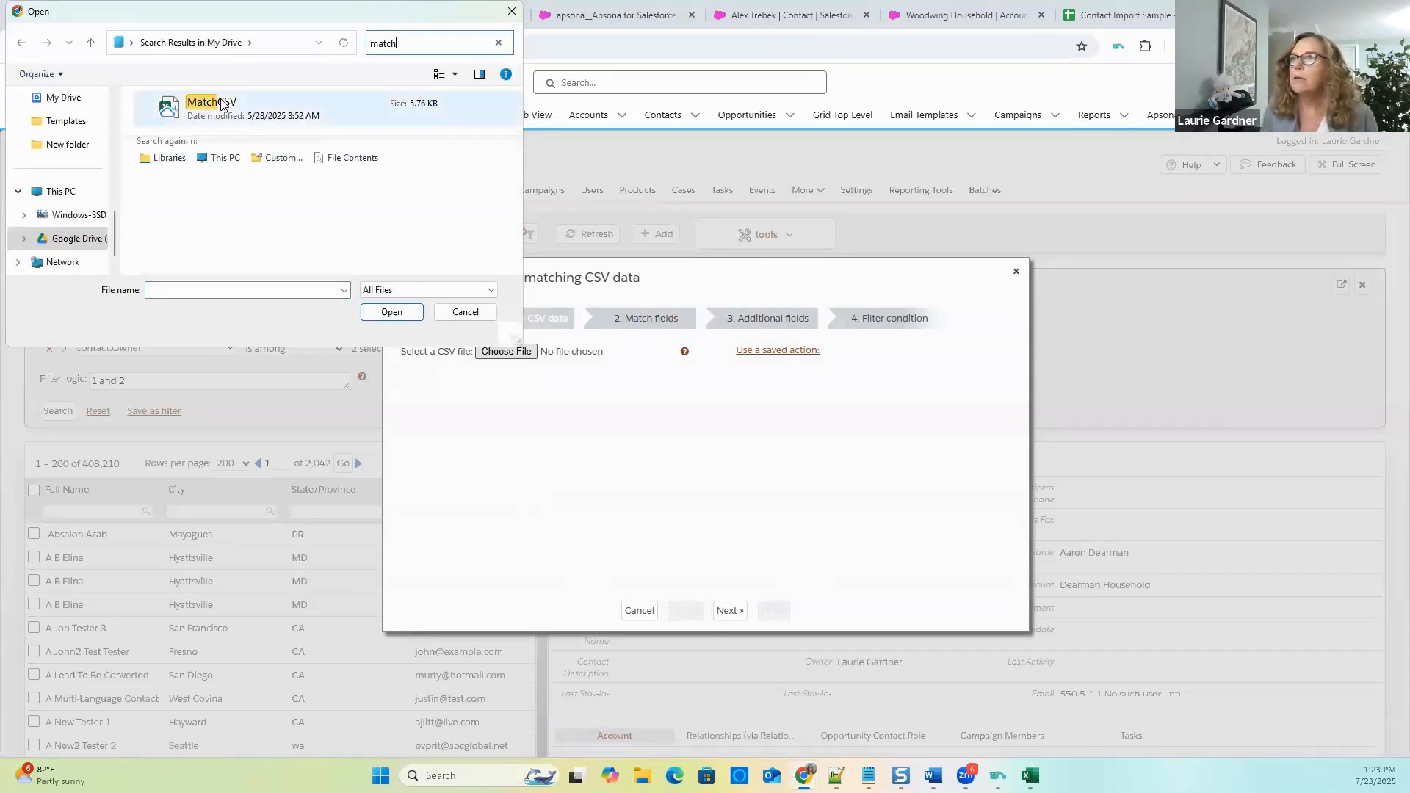
{"action": "double_click", "coordinate": [220, 108]}
{"action": "left_click", "coordinate": [383, 315]}
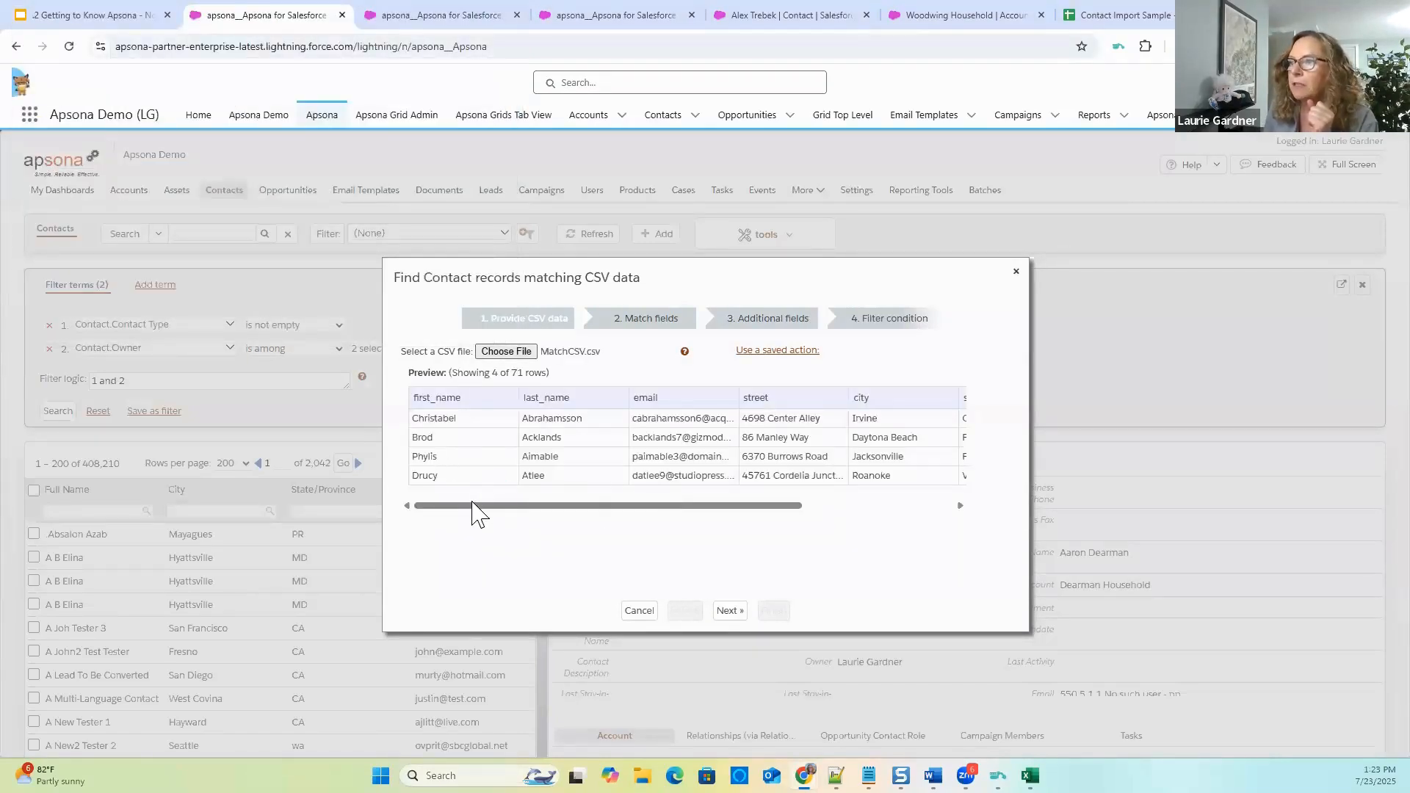
{"action": "mouse_move", "coordinate": [474, 507]}
{"action": "left_mouse_down"}
{"action": "mouse_move", "coordinate": [692, 526]}
{"action": "mouse_move", "coordinate": [489, 520]}
{"action": "left_mouse_up"}
Apply the saved action LG Match csv to the CSV data and proceed to the Match fields stage.
{"action": "left_click", "coordinate": [730, 610]}
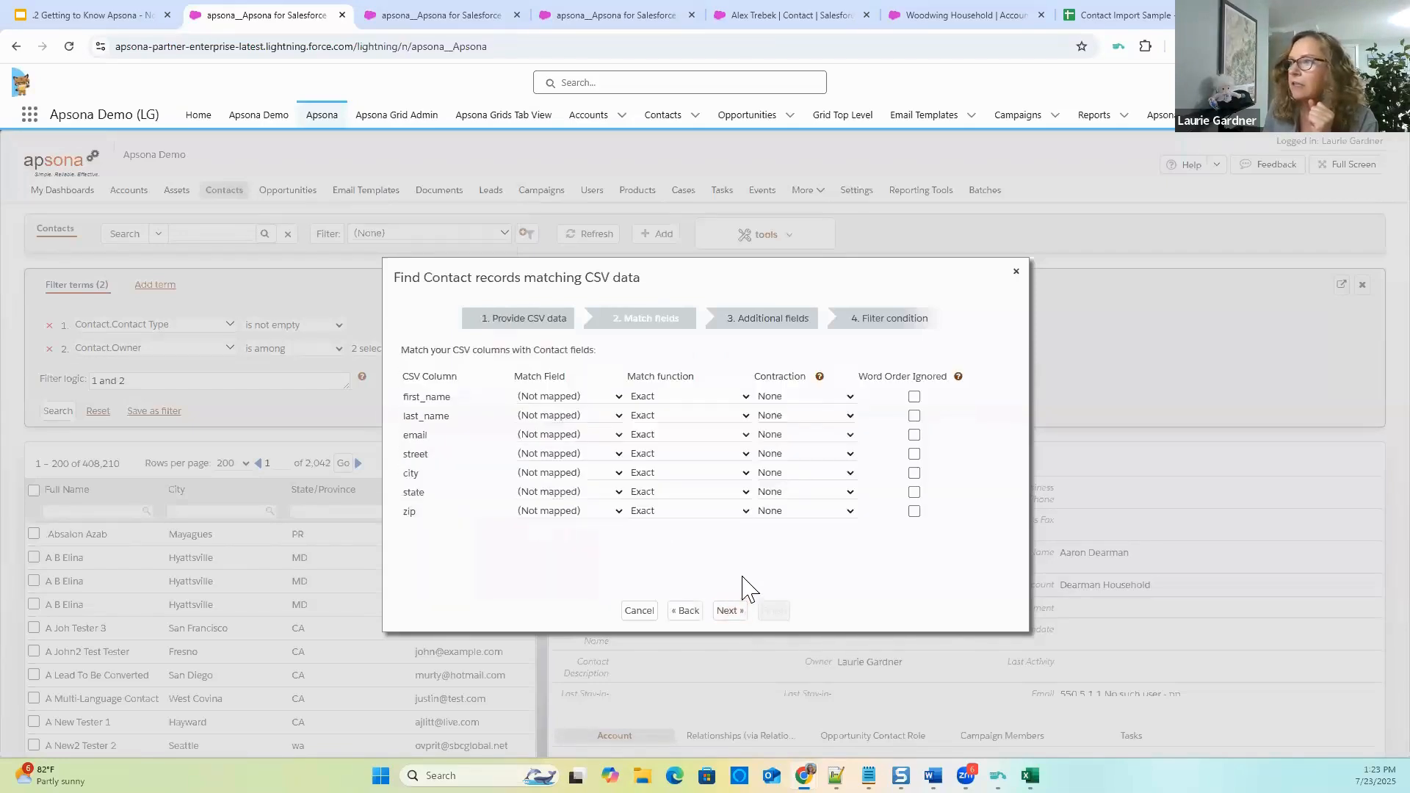
{"action": "left_click", "coordinate": [686, 611]}
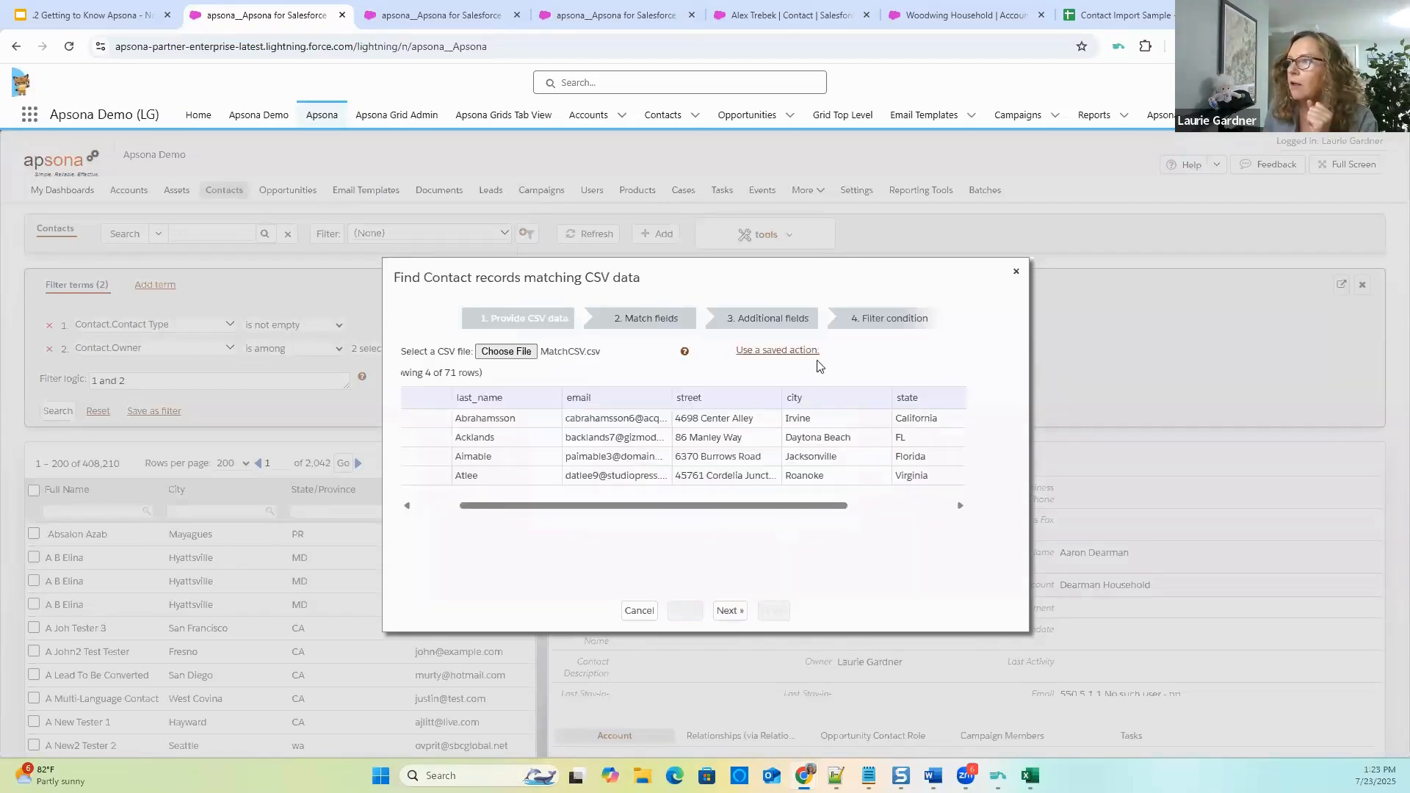
{"action": "left_click", "coordinate": [814, 350]}
{"action": "left_click", "coordinate": [924, 351]}
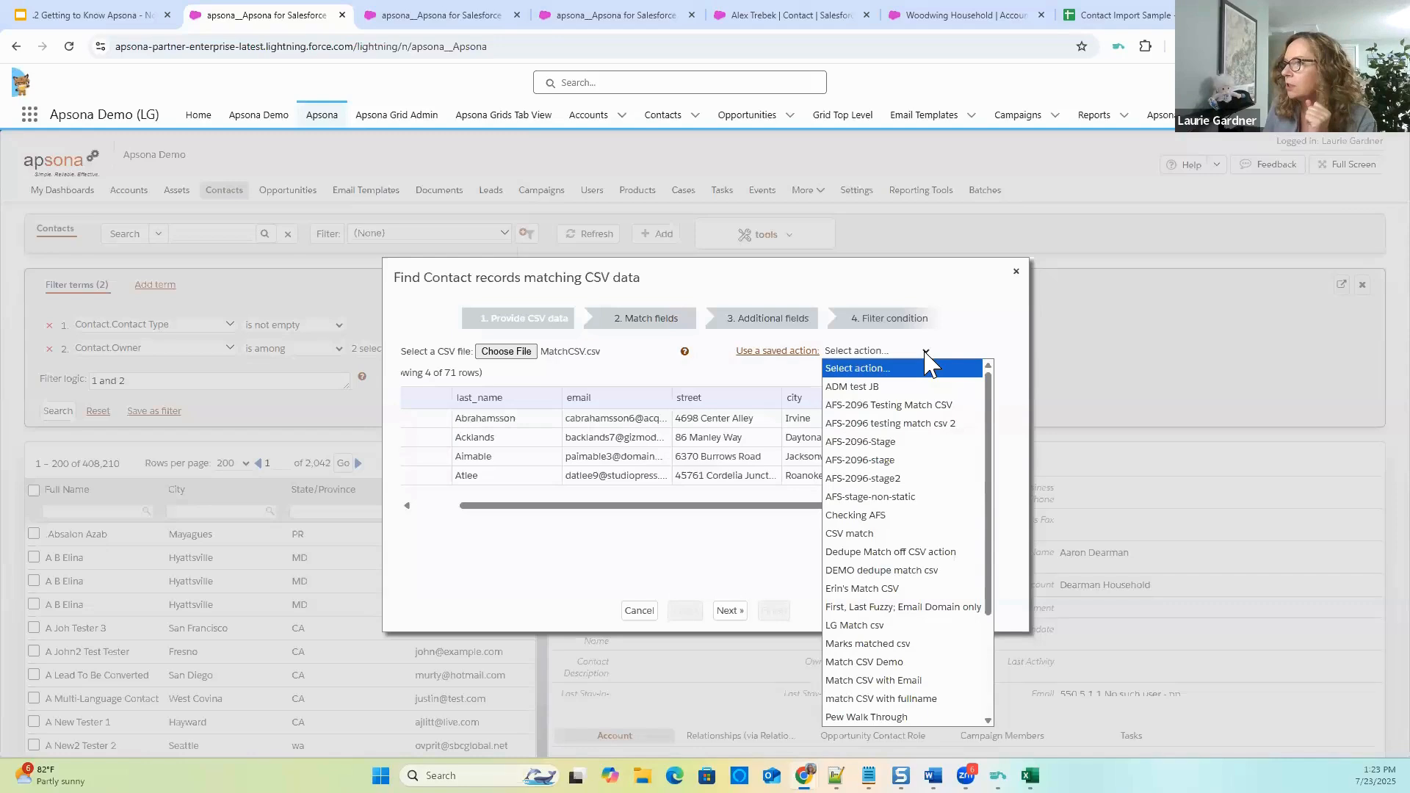
{"action": "left_click", "coordinate": [873, 626]}
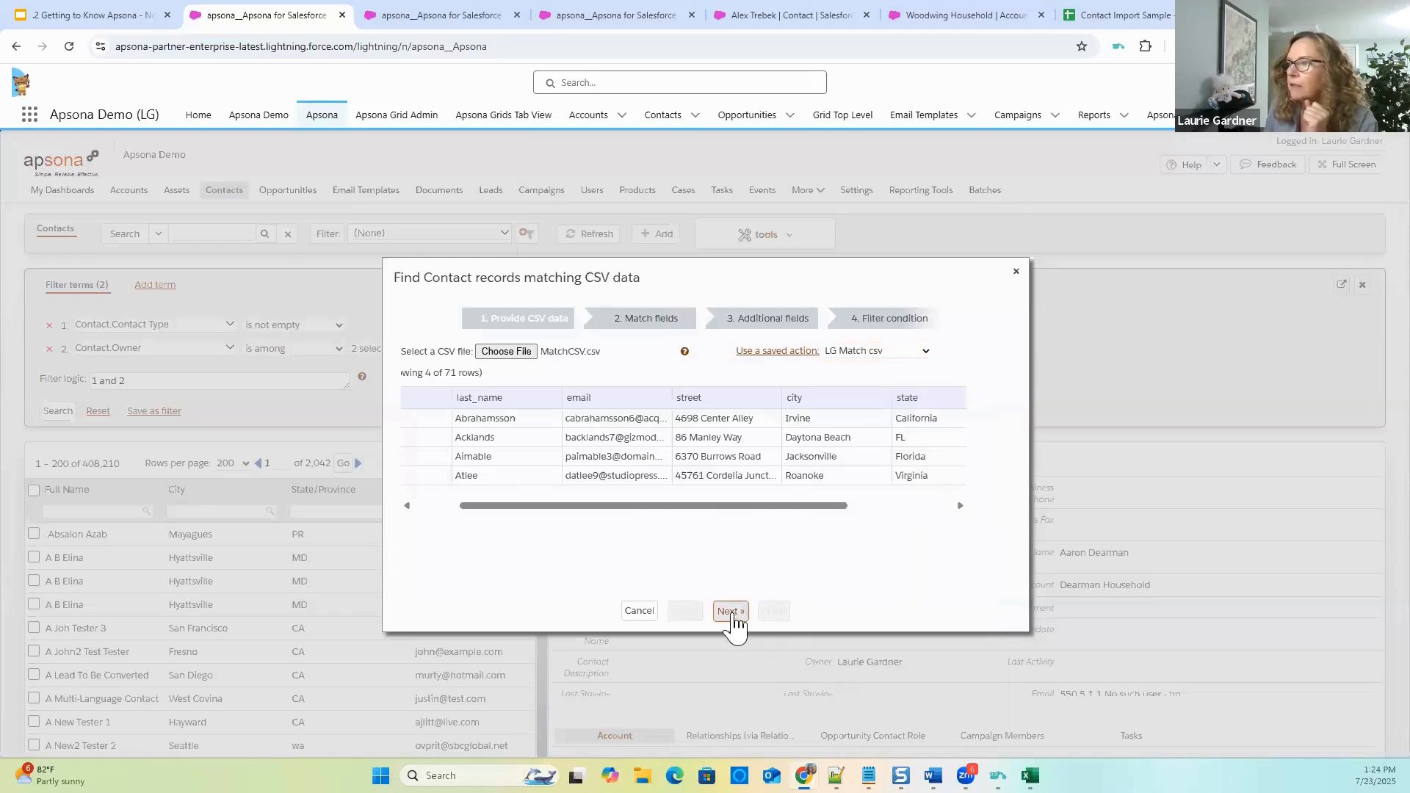
{"action": "left_click", "coordinate": [731, 612]}
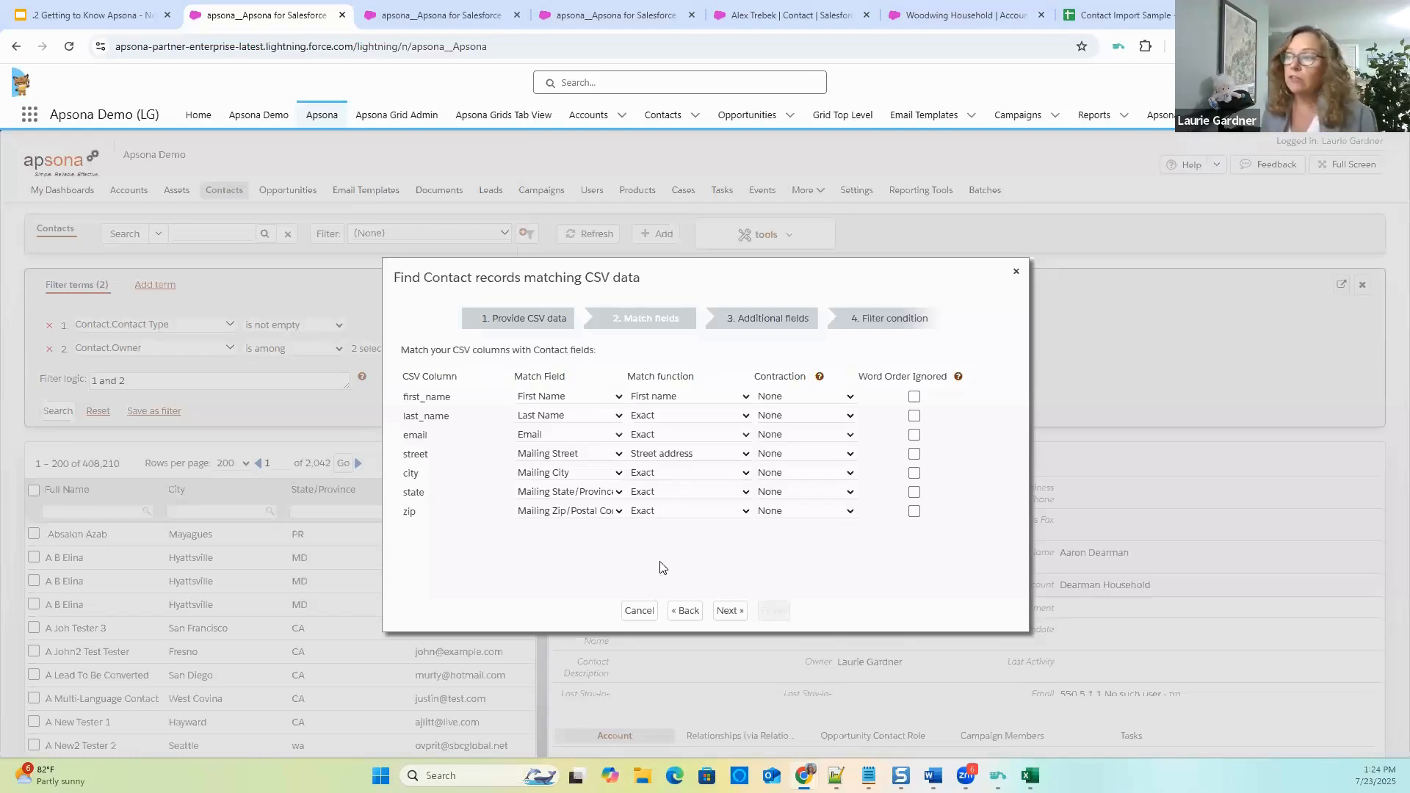
Go back to the CSV preview to check its remaining columns through zip, and return to the Match fields stage.
{"action": "left_click", "coordinate": [684, 610]}
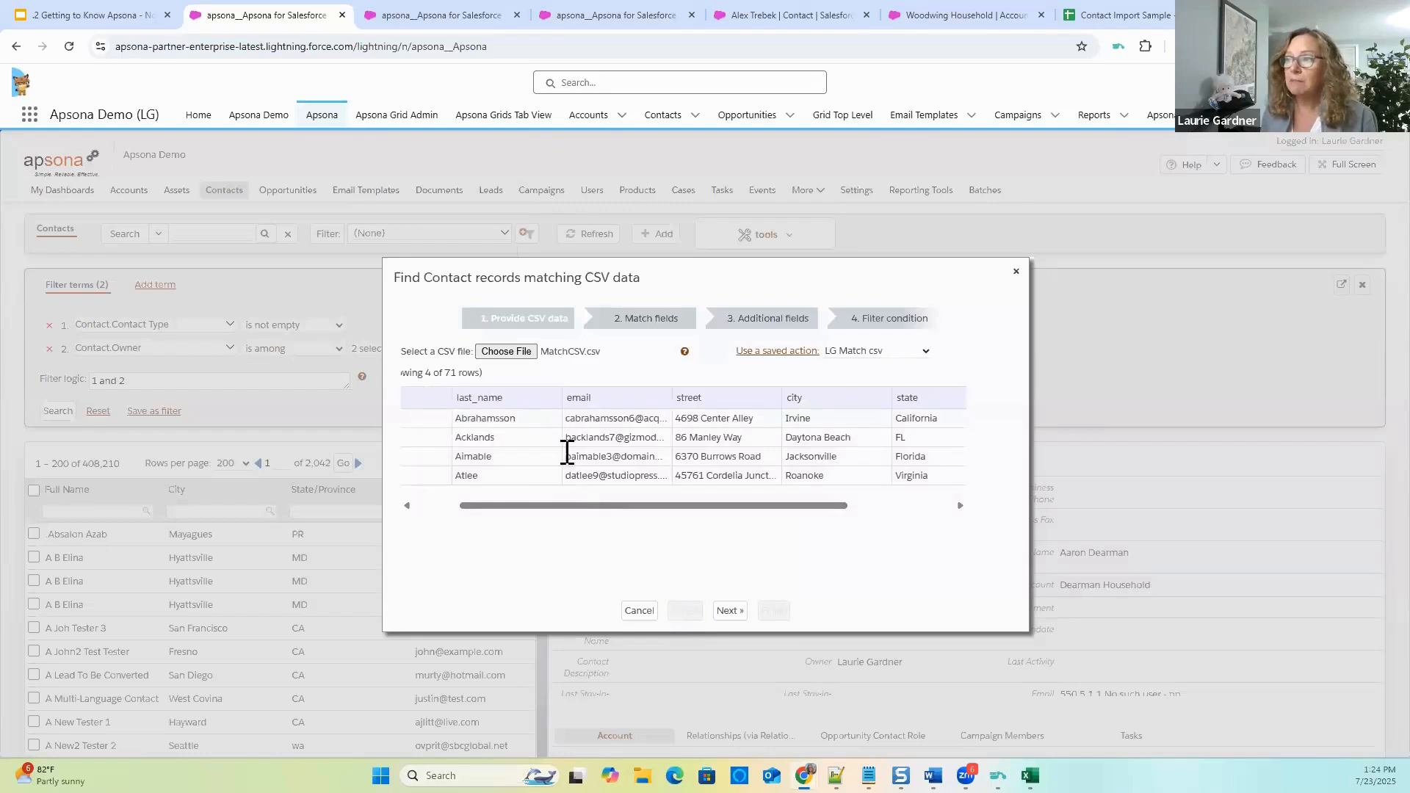
{"action": "left_click_drag", "start_coordinate": [554, 507], "coordinate": [724, 560]}
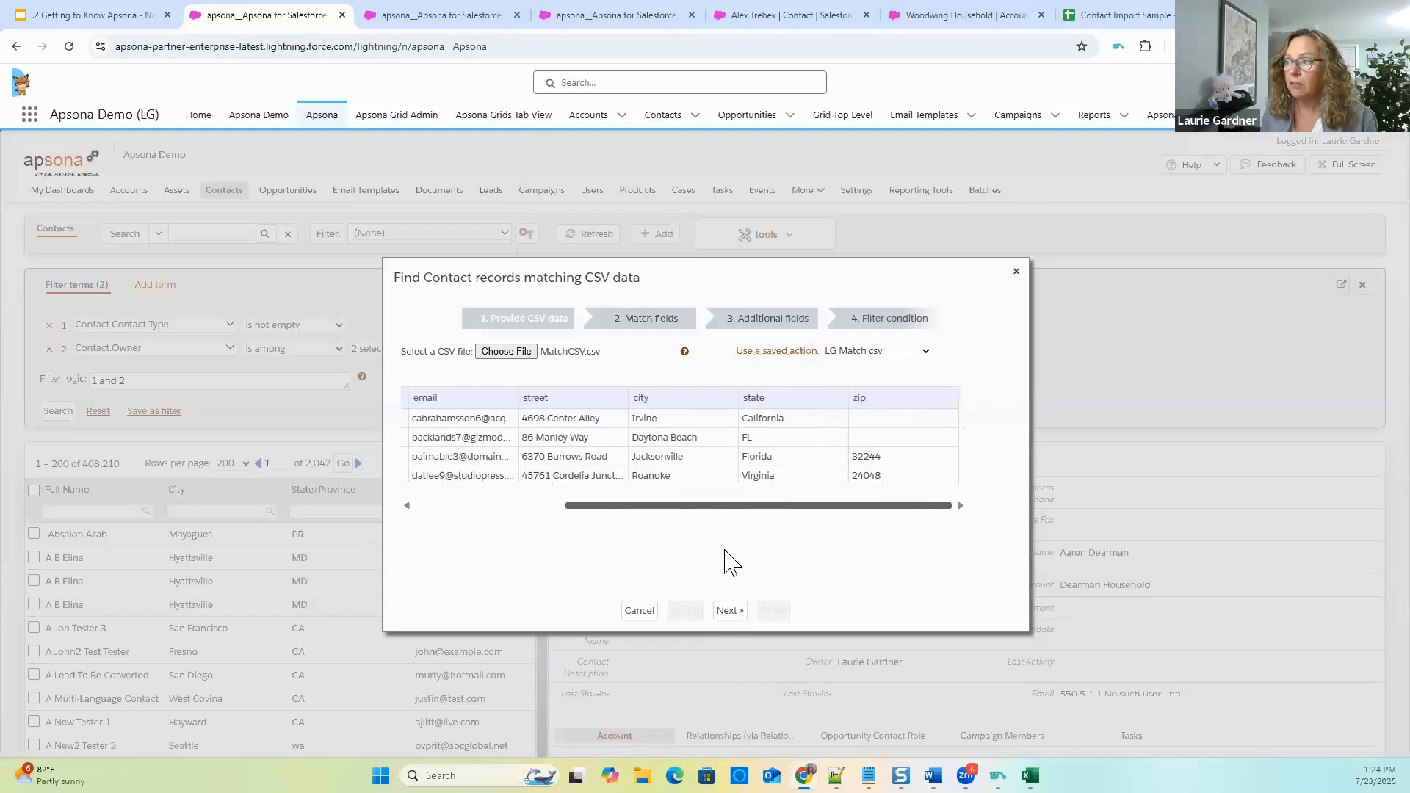
{"action": "left_click", "coordinate": [730, 611]}
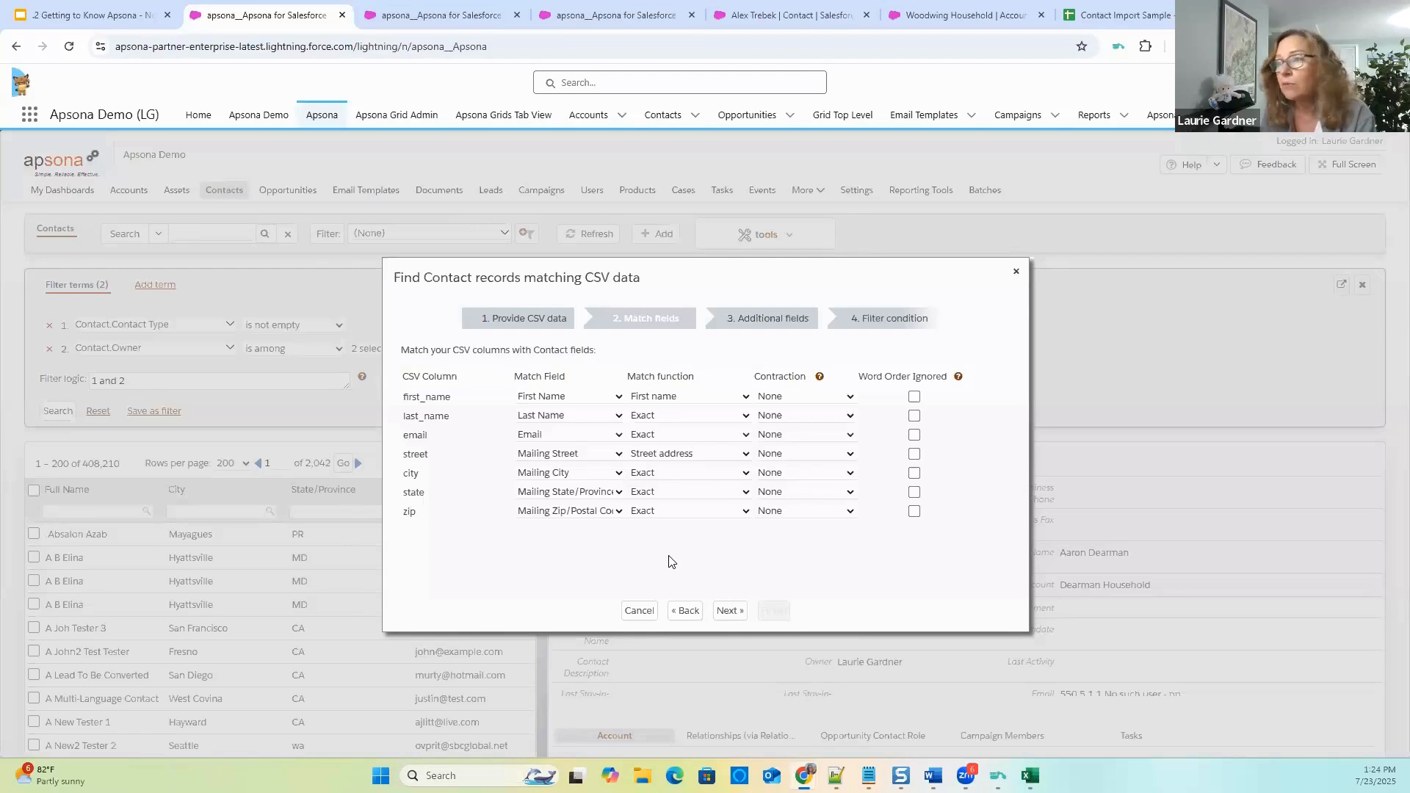
Set the match fields of the zip and state CSV columns to (Not mapped).
{"action": "left_click", "coordinate": [605, 512]}
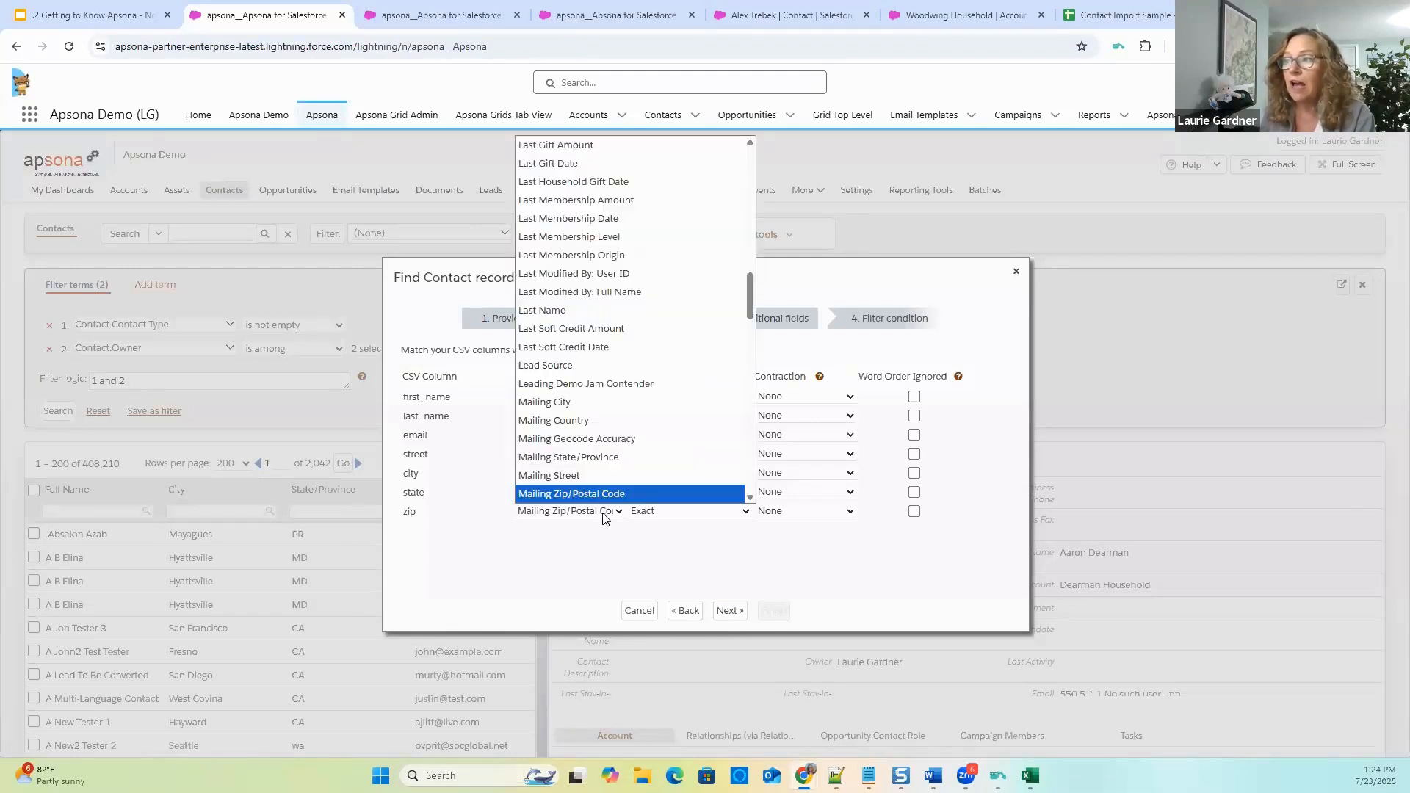
{"action": "scroll", "coordinate": [639, 470], "scroll_direction": "up", "scroll_amount": 15}
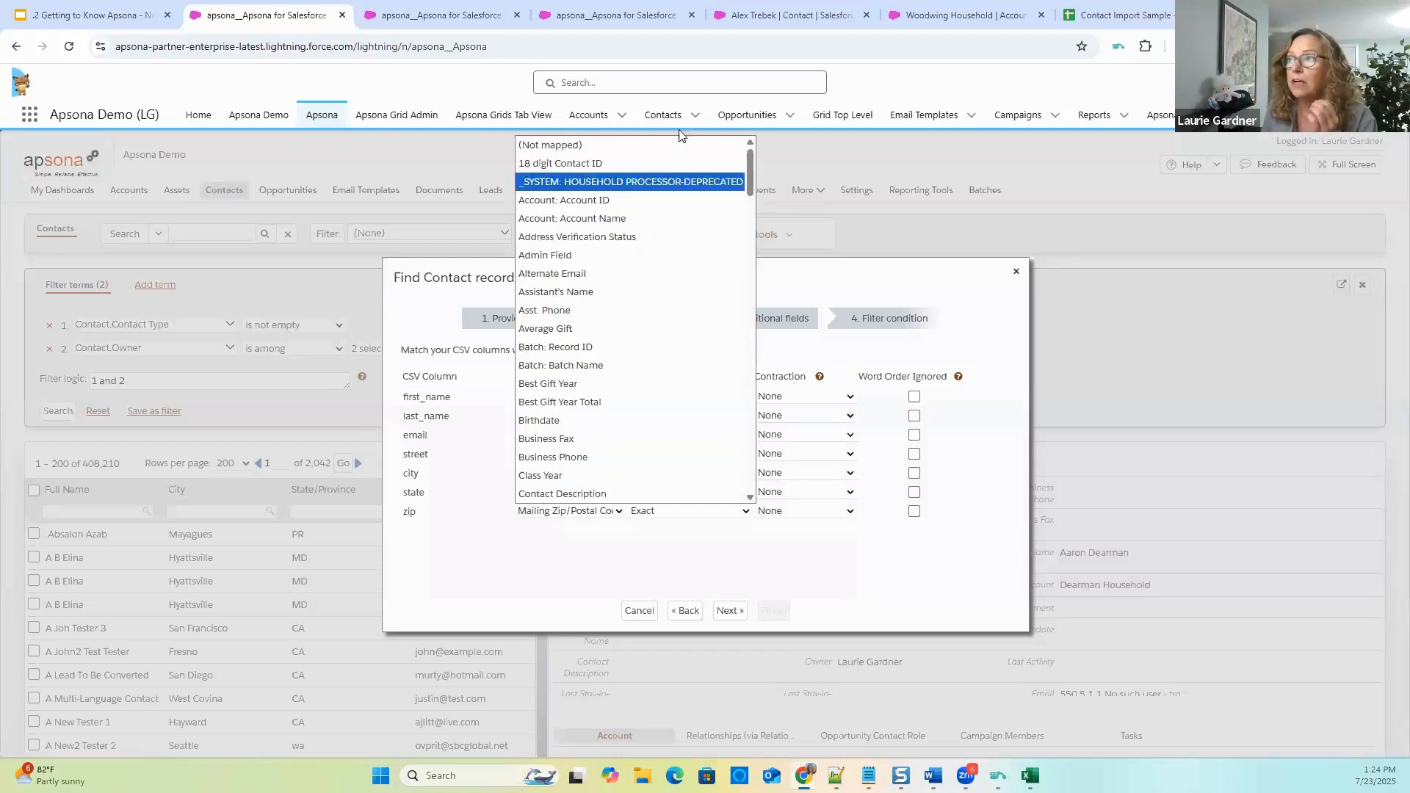
{"action": "left_click", "coordinate": [551, 144]}
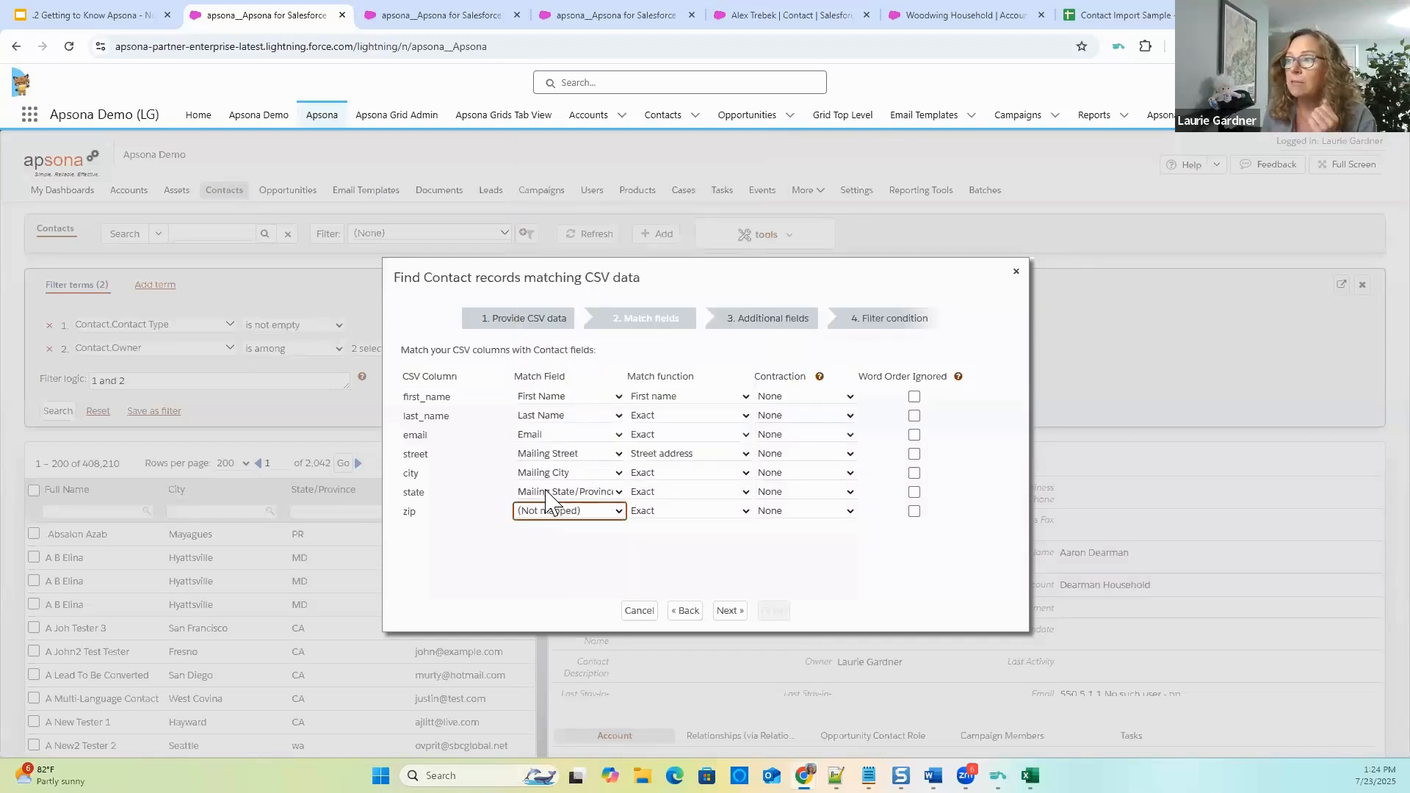
{"action": "left_click", "coordinate": [562, 493]}
{"action": "scroll", "coordinate": [587, 279], "scroll_direction": "up", "scroll_amount": 12}
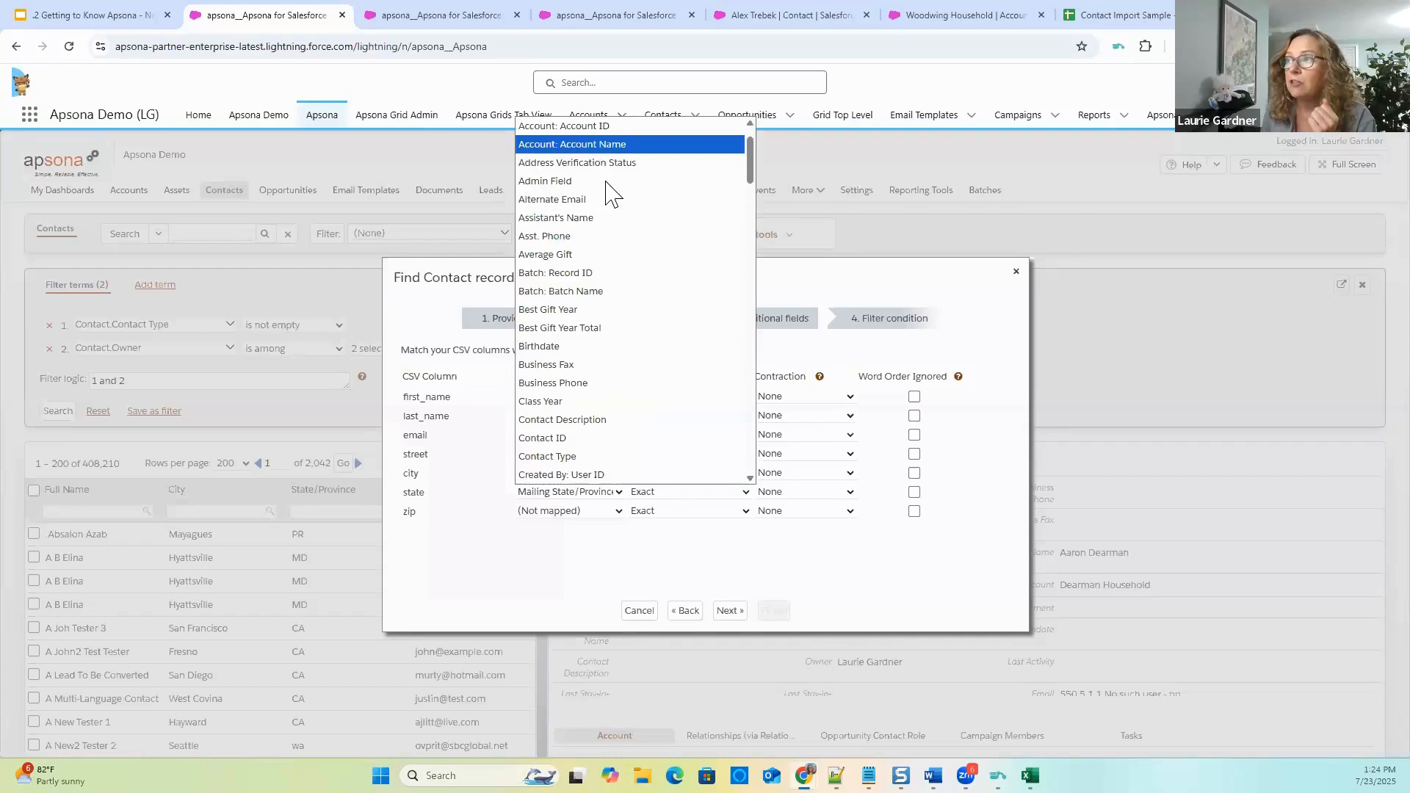
{"action": "left_click", "coordinate": [604, 126]}
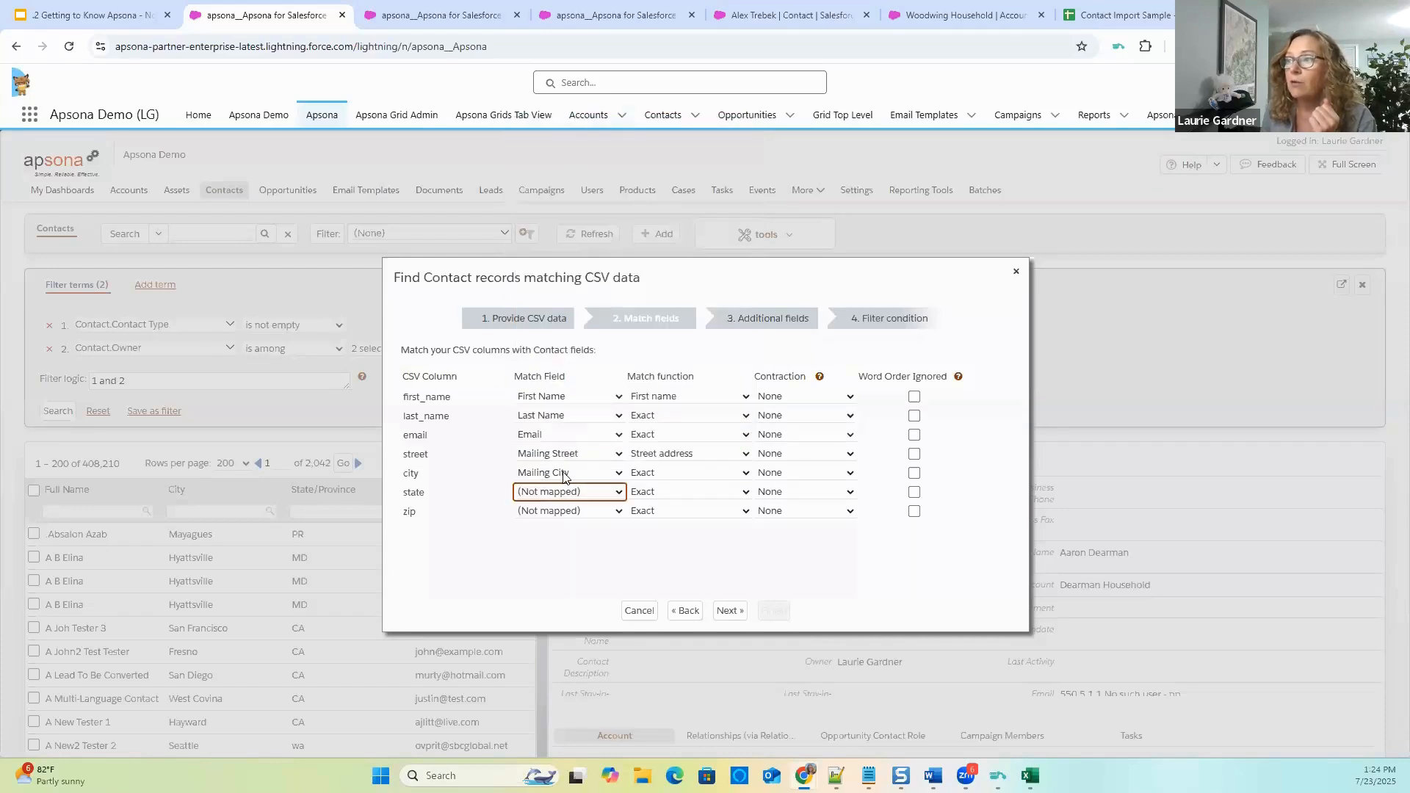
Set the match fields of the city and street columns to (Not mapped) and proceed to the Additional fields stage.
{"action": "left_click", "coordinate": [564, 475]}
{"action": "scroll", "coordinate": [710, 313], "scroll_direction": "up", "scroll_amount": 10}
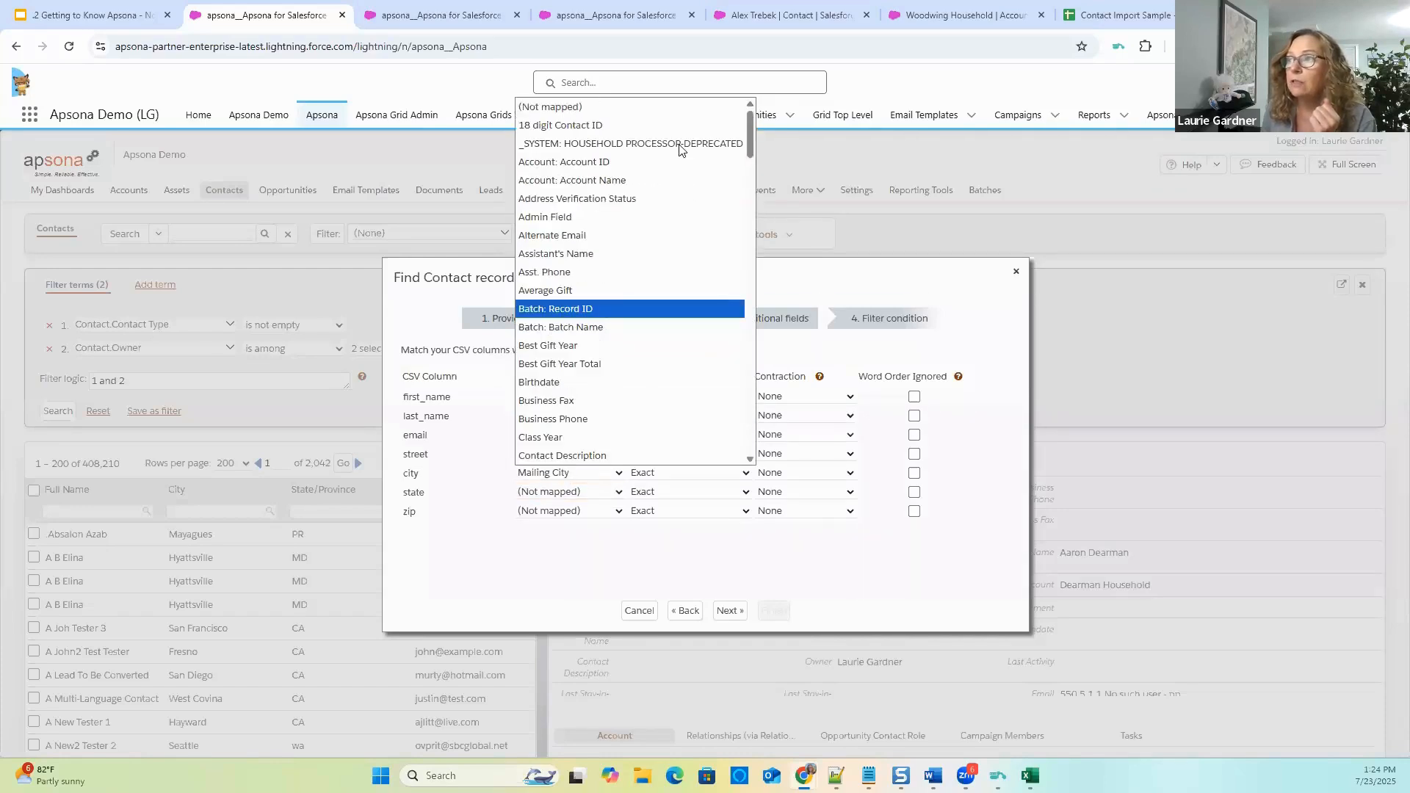
{"action": "left_click", "coordinate": [636, 107]}
{"action": "left_click", "coordinate": [556, 455]}
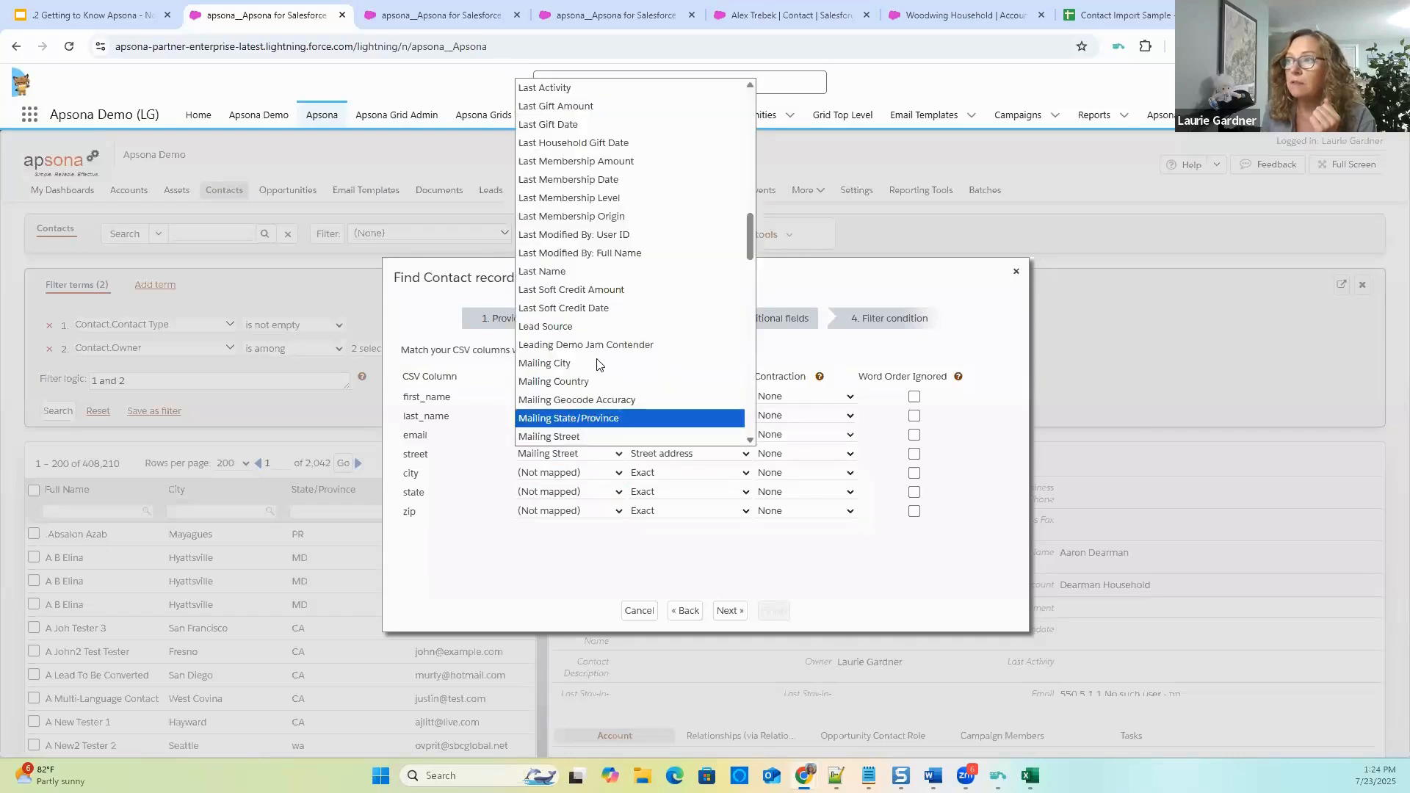
{"action": "scroll", "coordinate": [592, 220], "scroll_direction": "up", "scroll_amount": 10}
{"action": "left_click", "coordinate": [592, 88]}
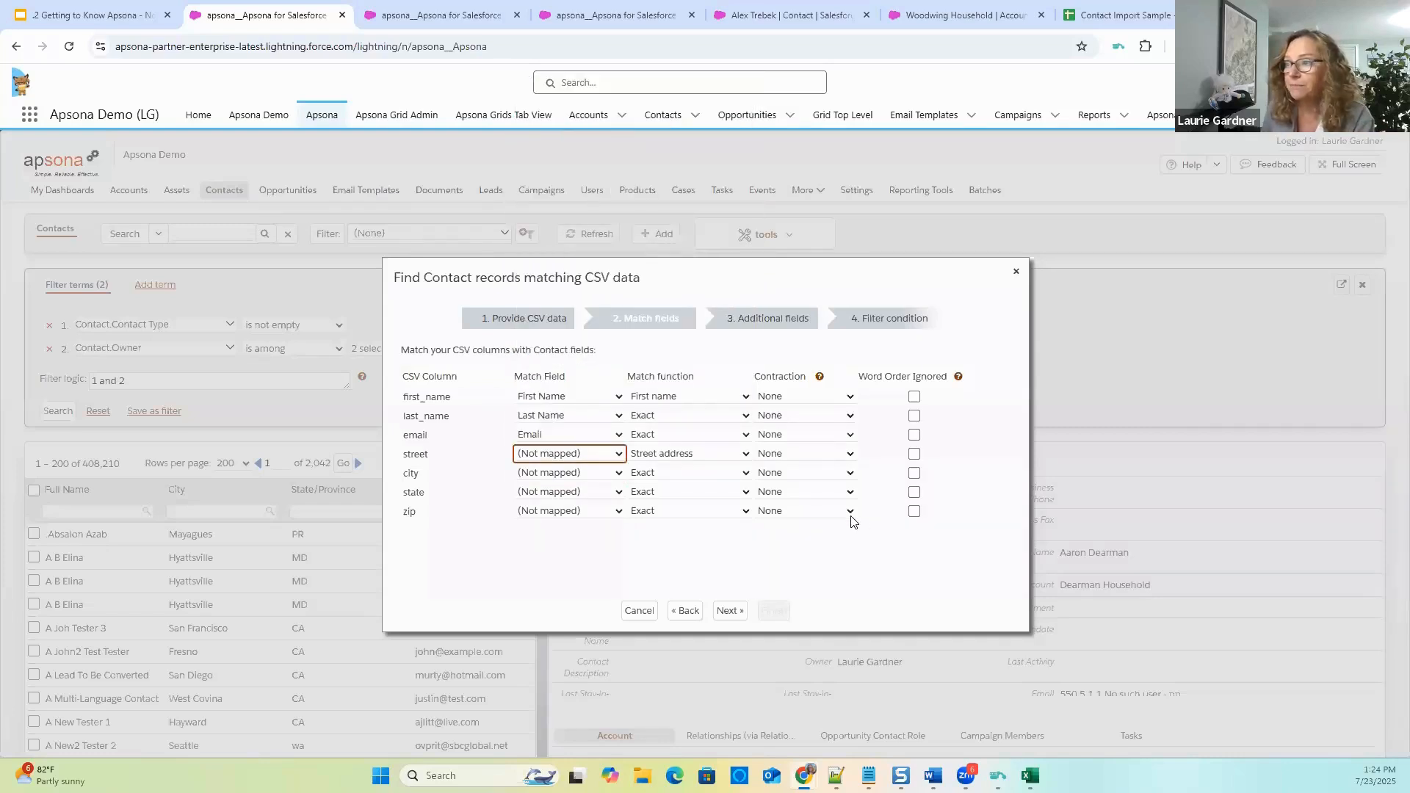
{"action": "left_click", "coordinate": [729, 611]}
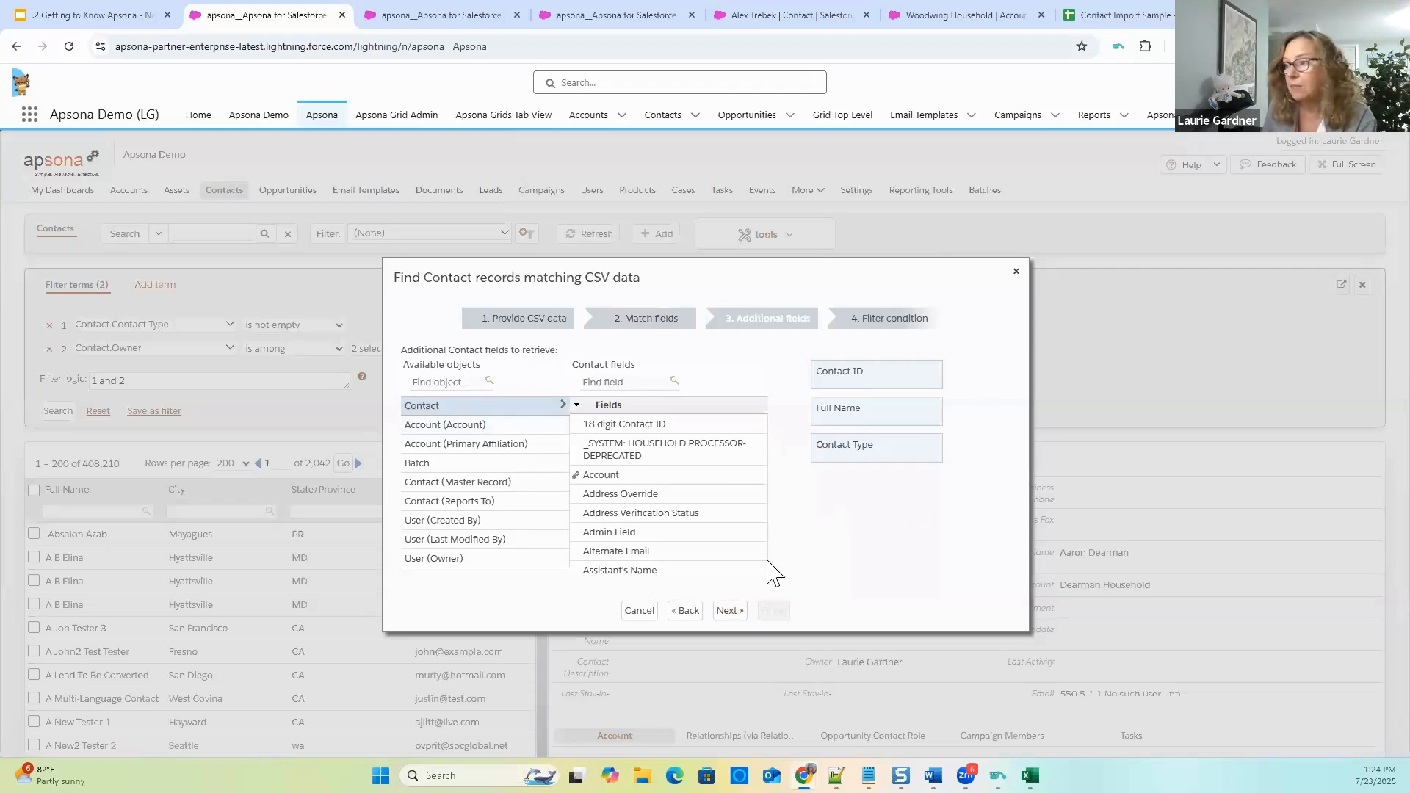
Run the LG Match csv action with its Contact Type is not empty filter, and open the downloaded results file.
{"action": "left_click", "coordinate": [728, 610]}
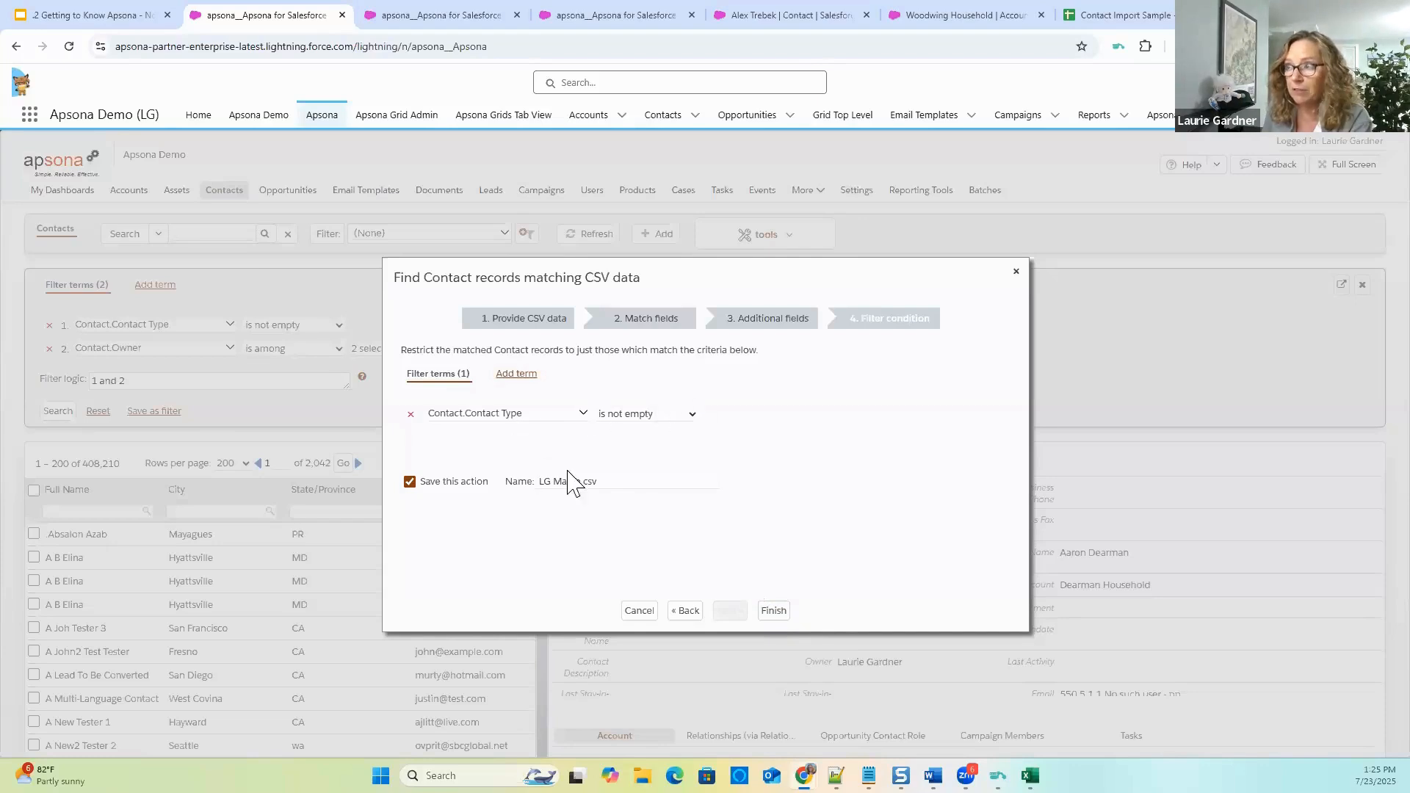
{"action": "left_click", "coordinate": [778, 611]}
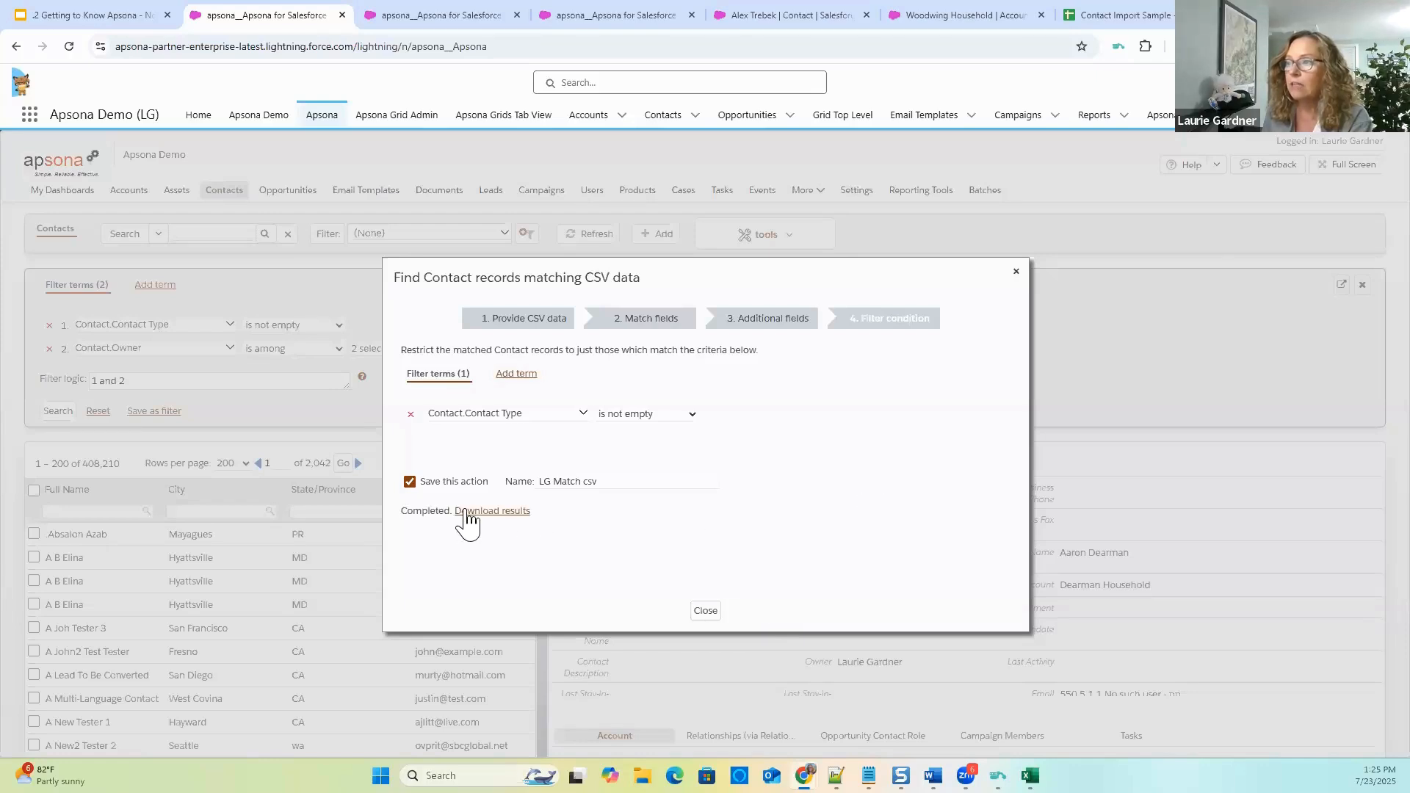
{"action": "left_click", "coordinate": [465, 512]}
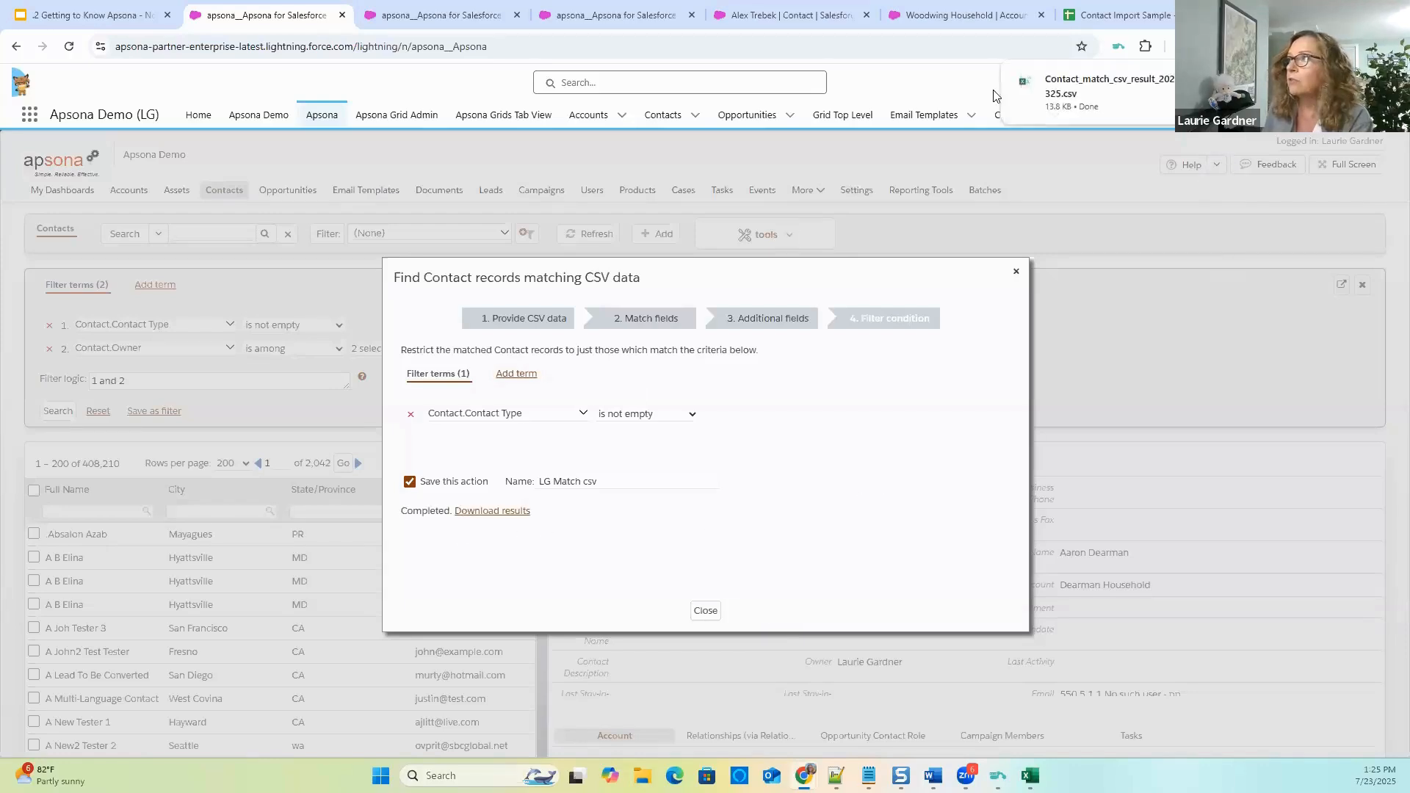
{"action": "left_click", "coordinate": [1076, 93]}
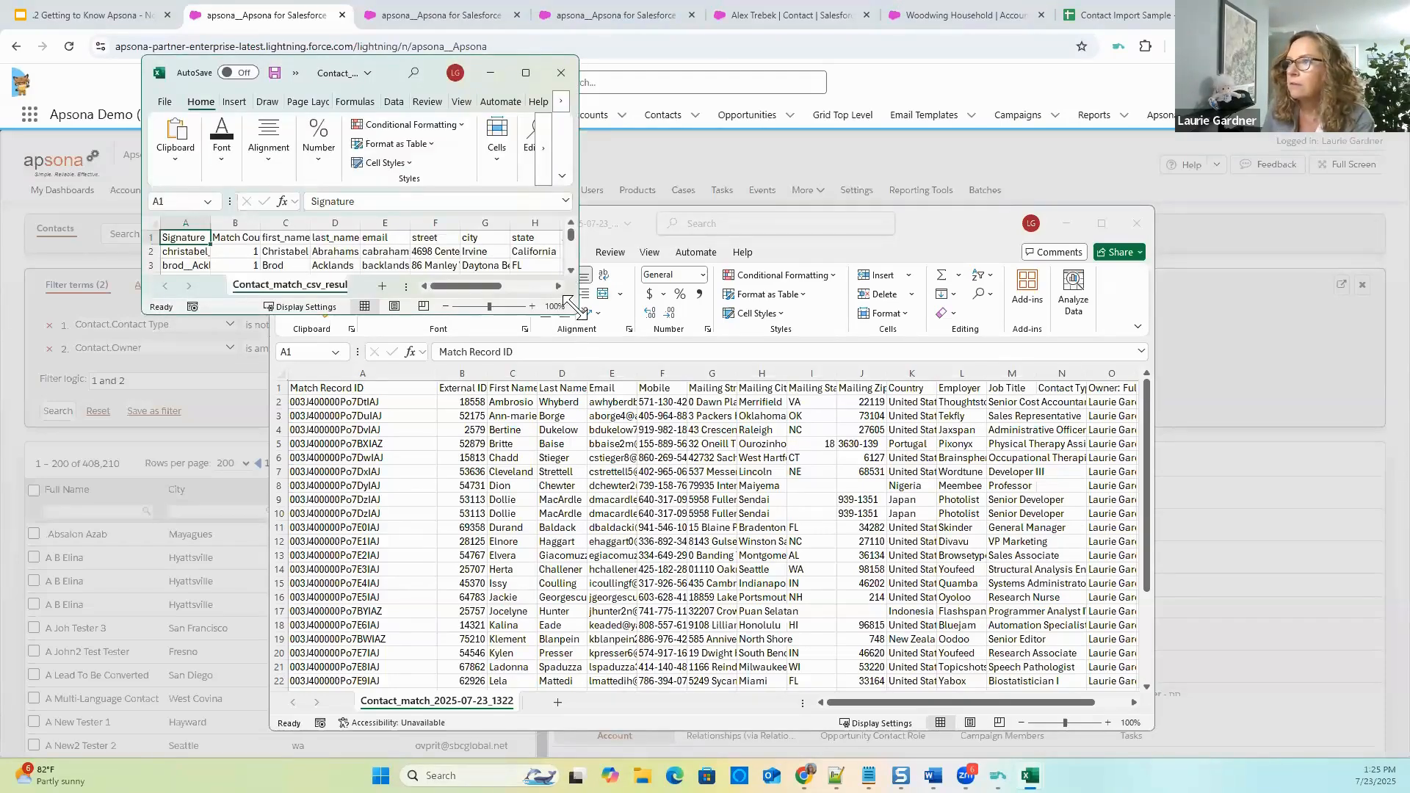
Enlarge the match results workbook, fit the Contact ID column to its contents, and examine the CSV columns alongside the matched contact fields.
{"action": "left_click_drag", "start_coordinate": [576, 310], "coordinate": [1219, 732]}
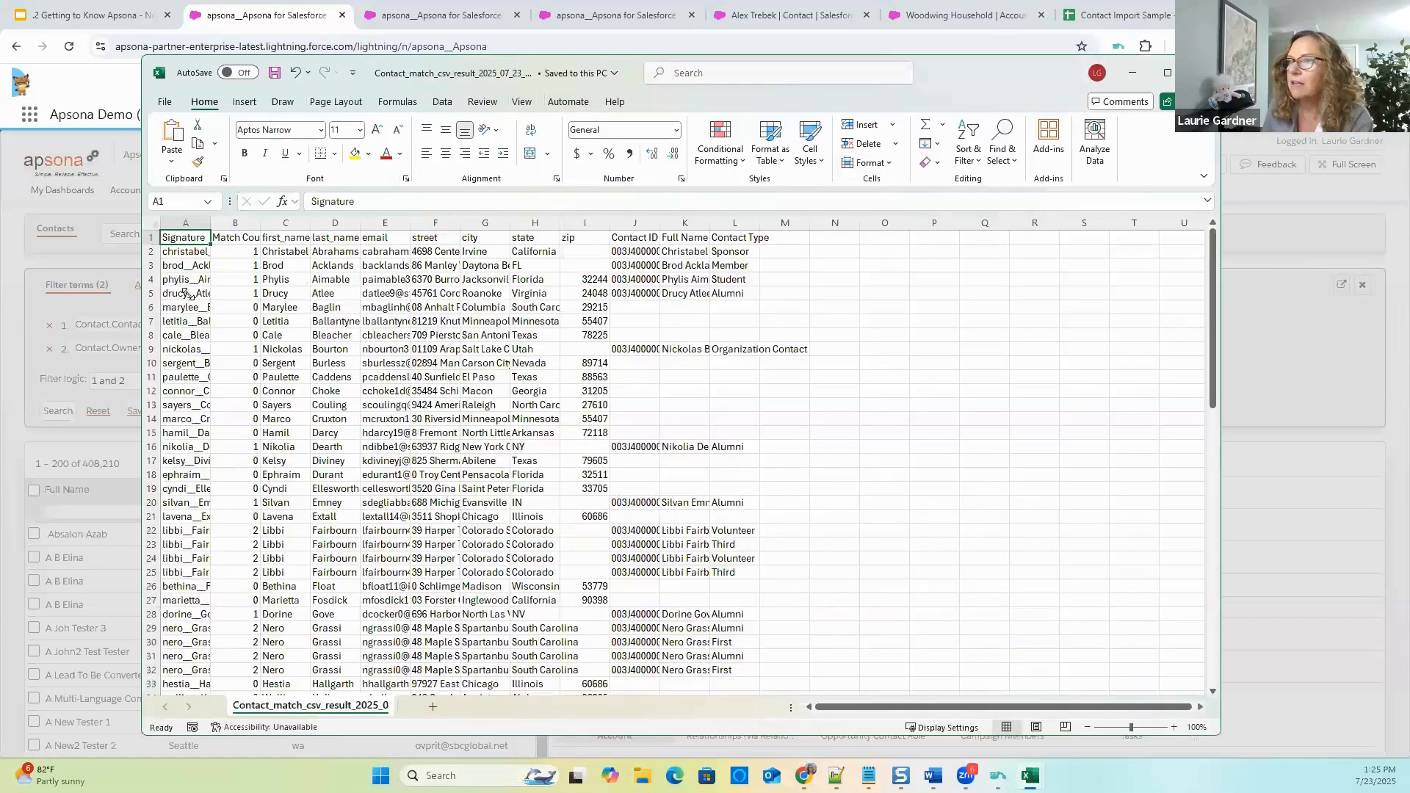
{"action": "left_click_drag", "start_coordinate": [176, 222], "coordinate": [592, 224]}
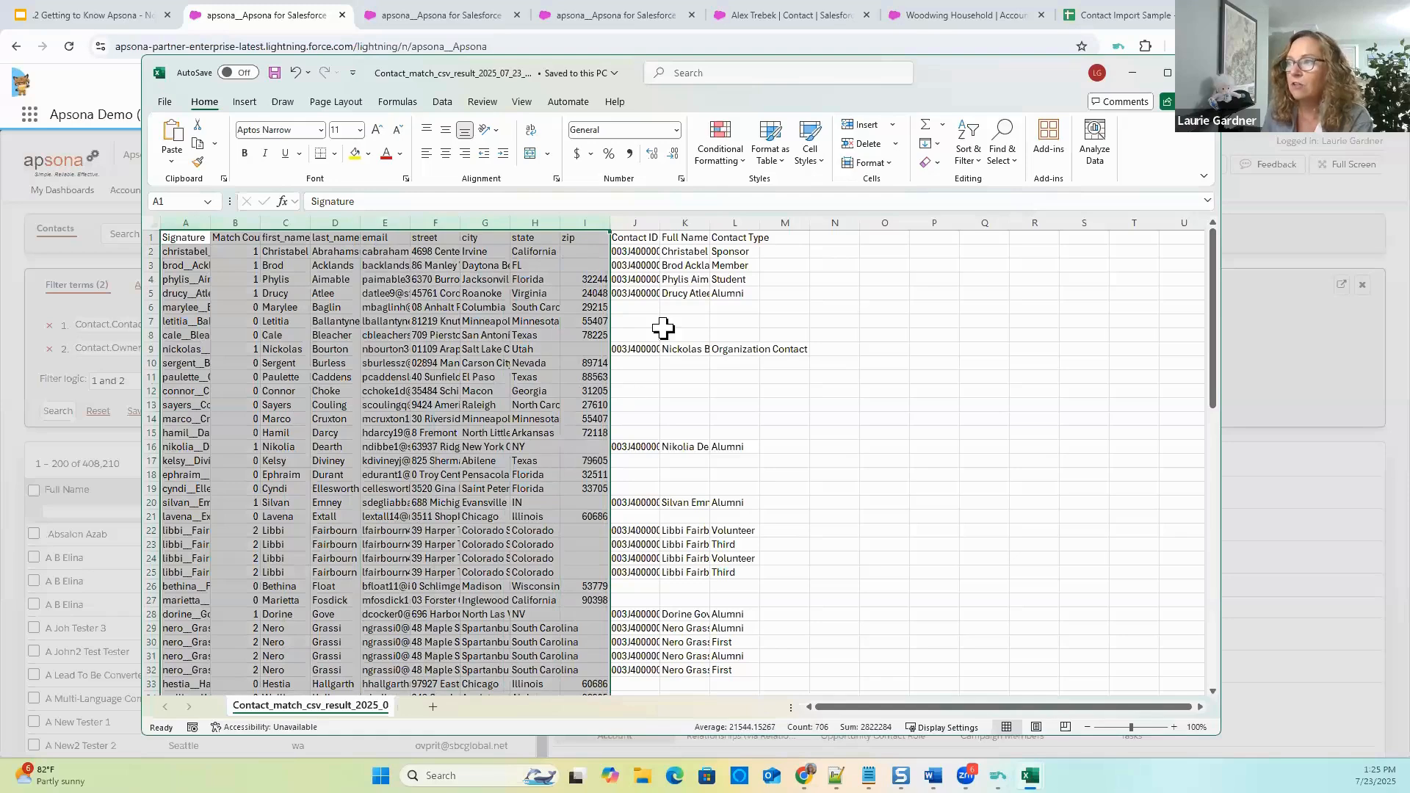
{"action": "left_click", "coordinate": [653, 251]}
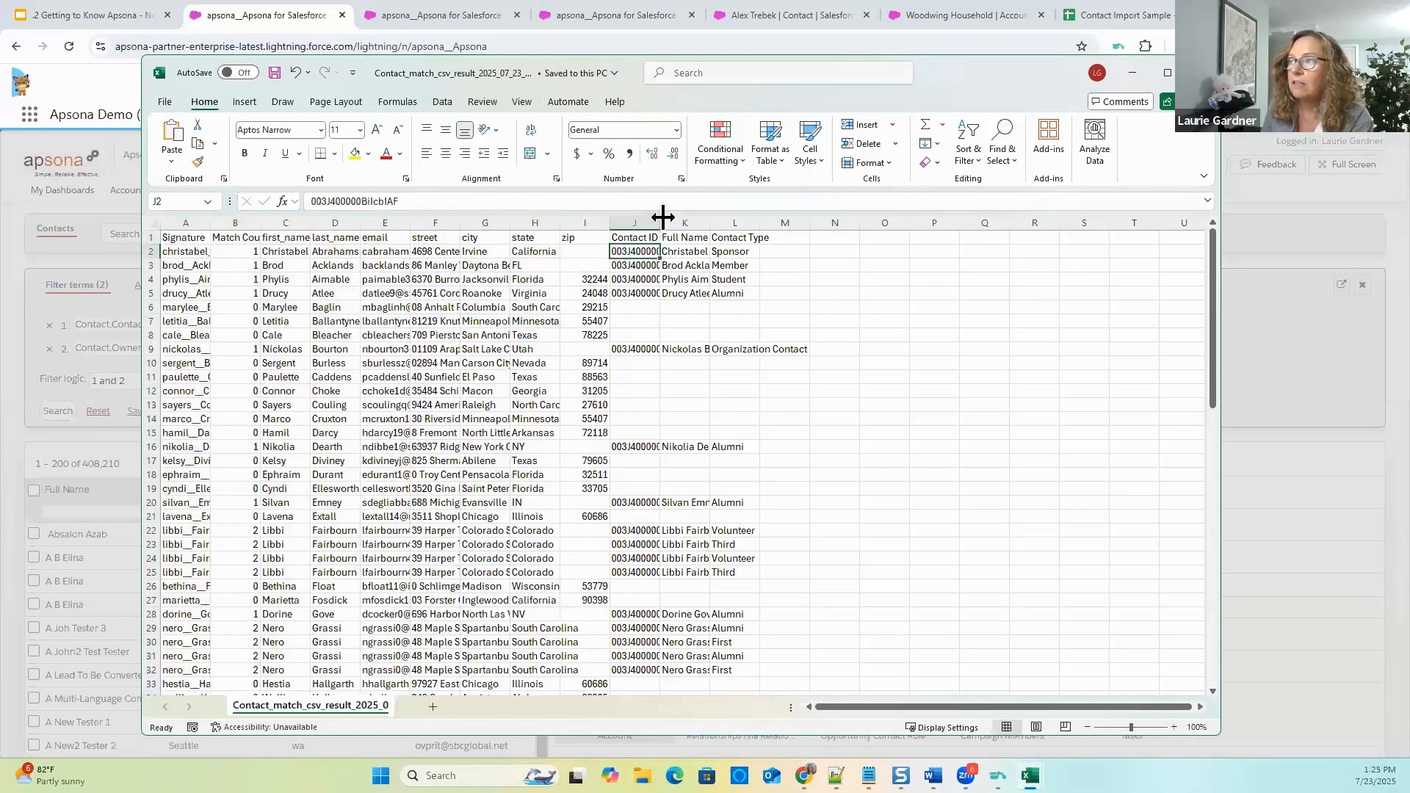
{"action": "double_click", "coordinate": [659, 222]}
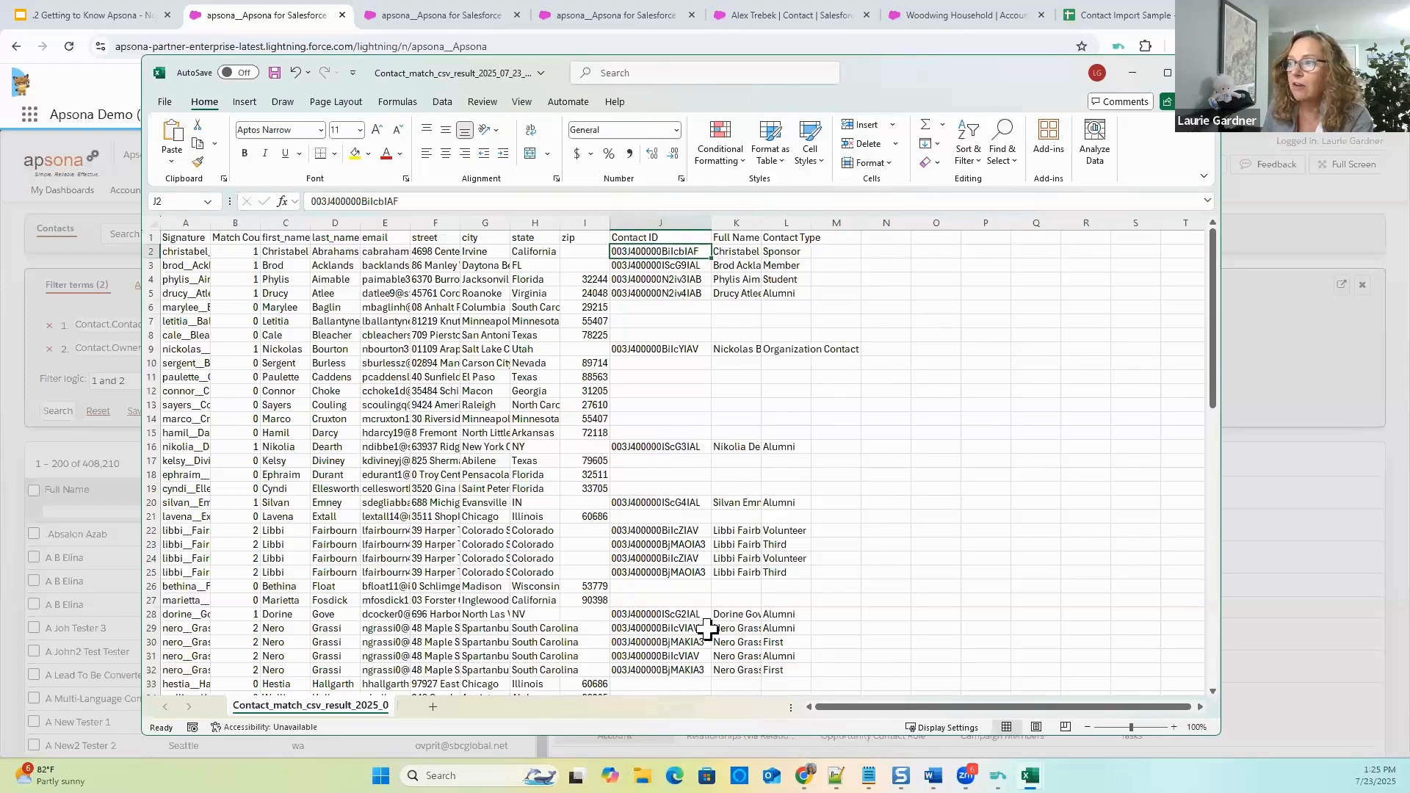
{"action": "scroll", "coordinate": [708, 626], "scroll_direction": "down", "scroll_amount": 4}
{"action": "scroll", "coordinate": [709, 625], "scroll_direction": "down", "scroll_amount": 7}
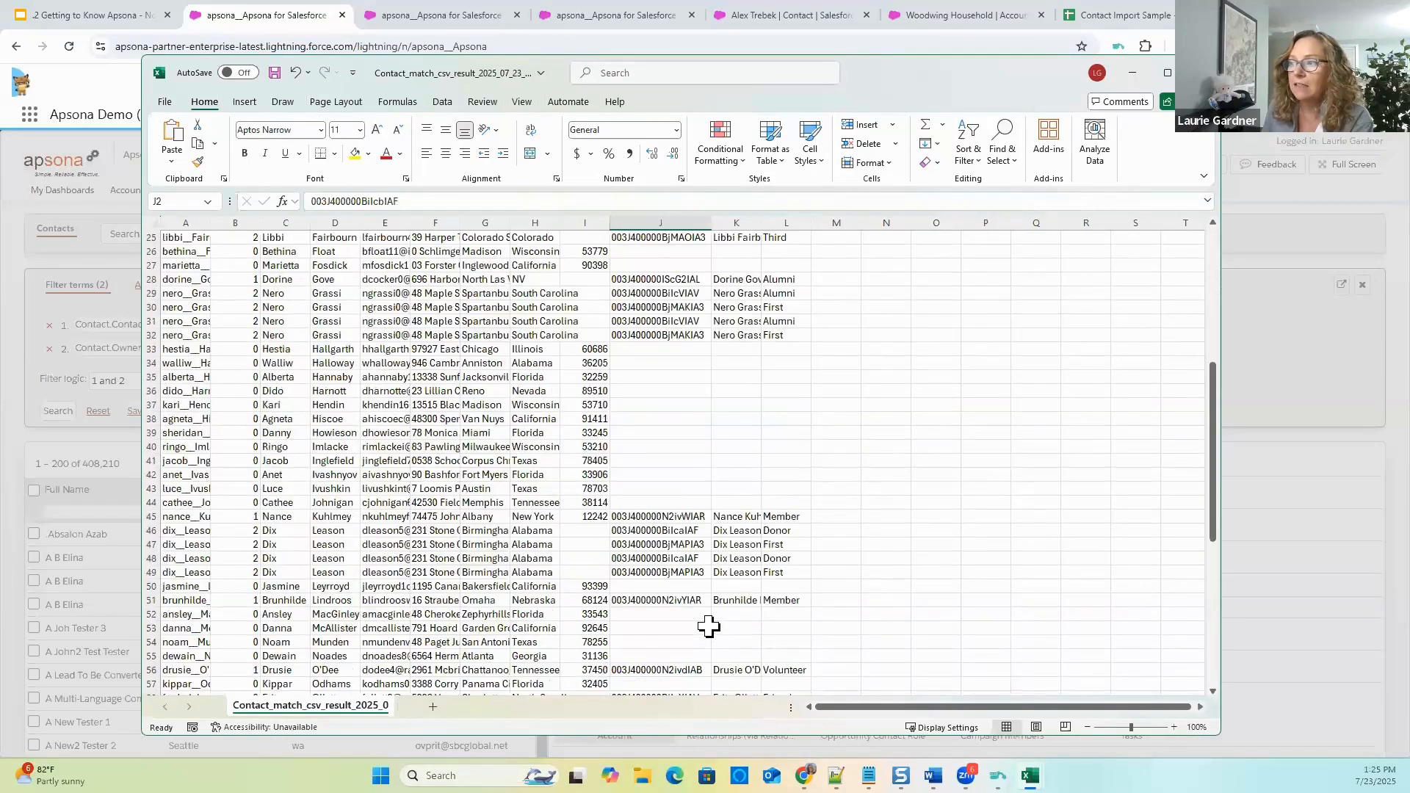
{"action": "scroll", "coordinate": [708, 610], "scroll_direction": "up", "scroll_amount": 11}
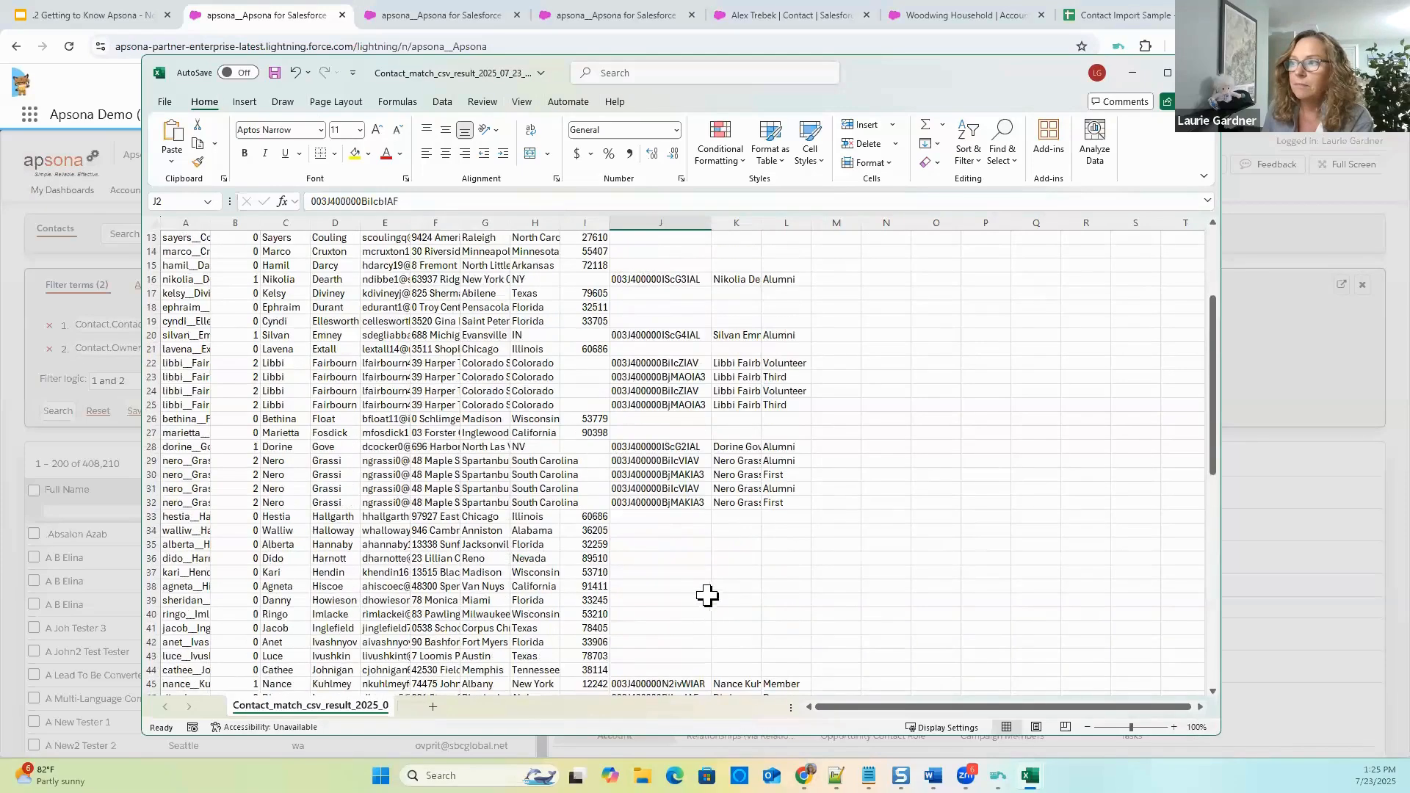
Close the match results, contact match, contact import and MOCK_DATA (11) workbooks without saving changes.
{"action": "left_click", "coordinate": [1202, 73]}
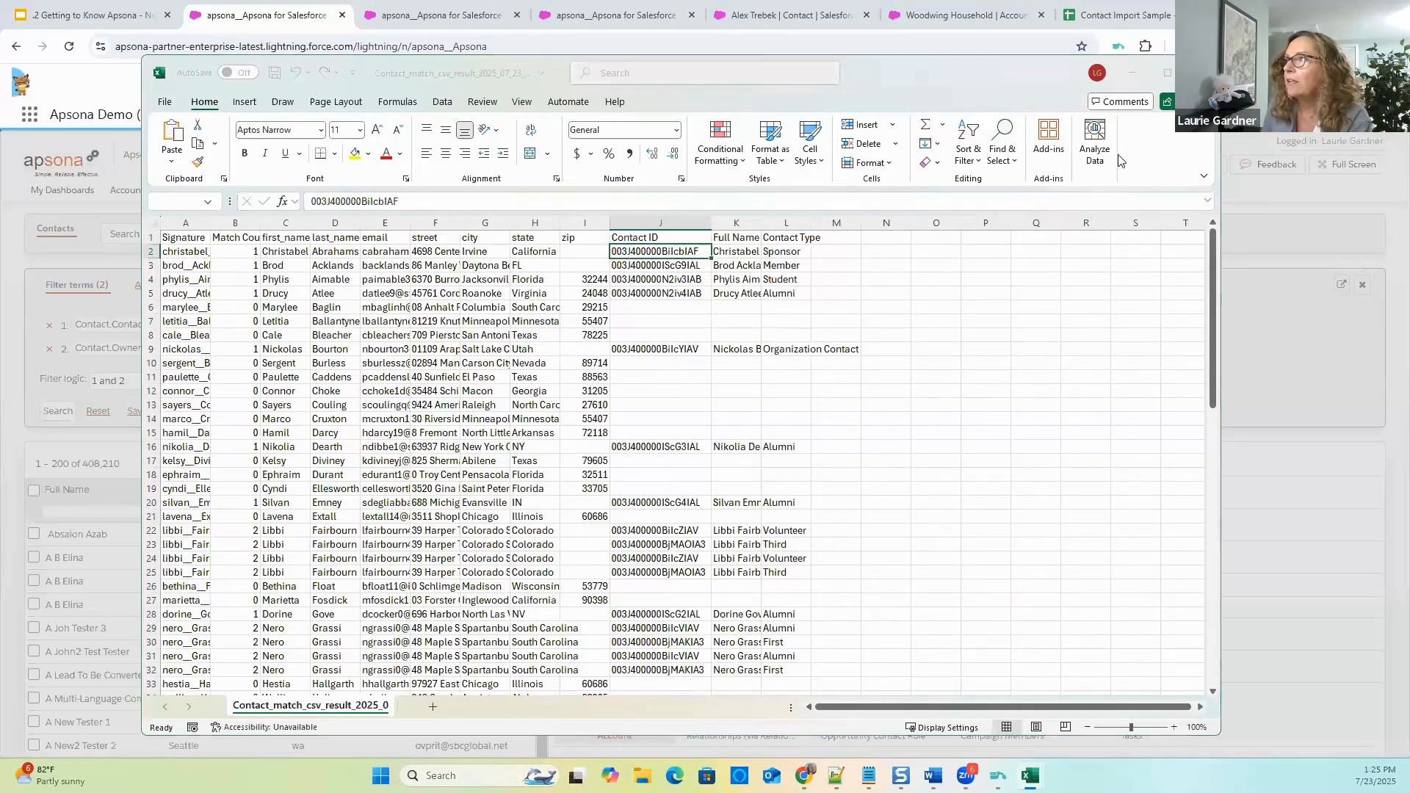
{"action": "left_click", "coordinate": [747, 514]}
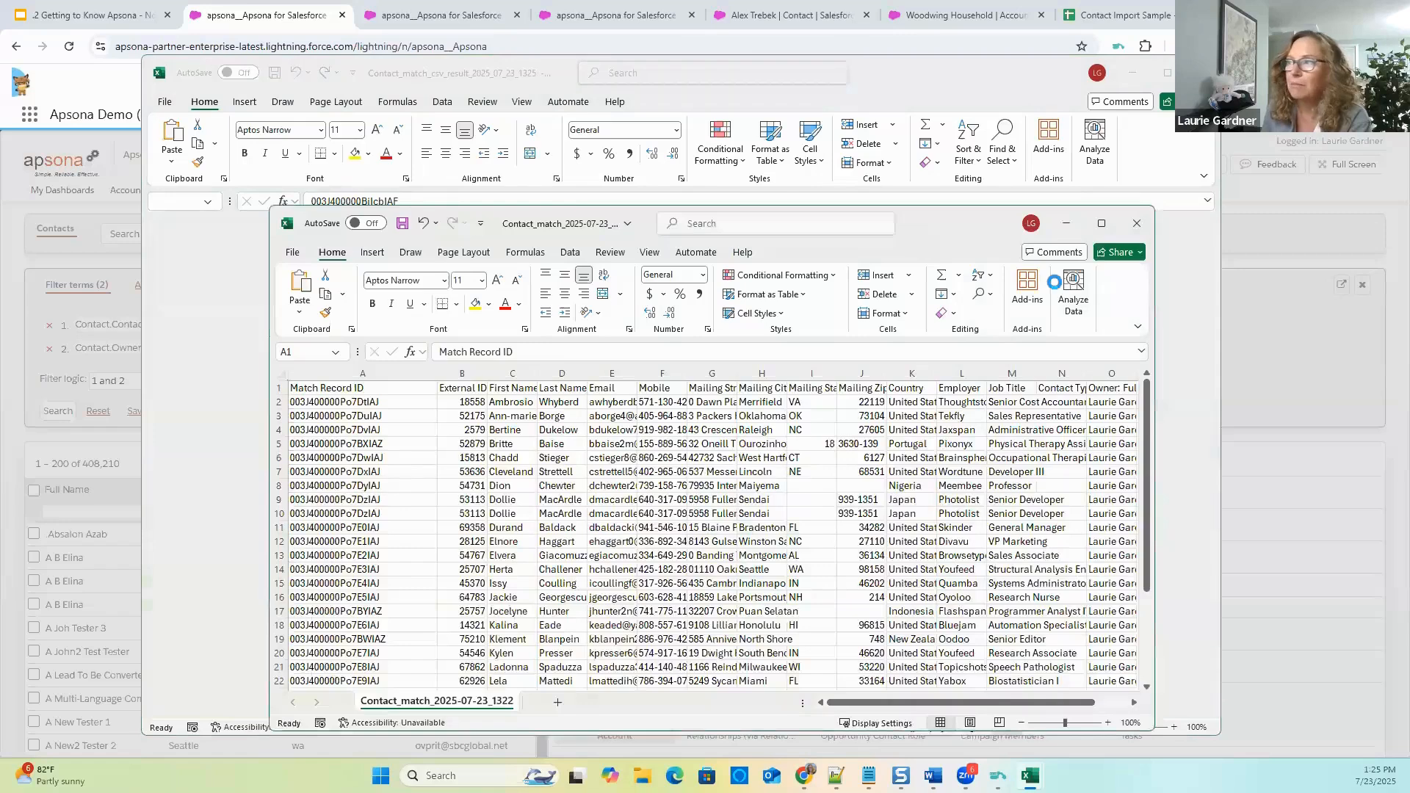
{"action": "left_click", "coordinate": [1136, 222]}
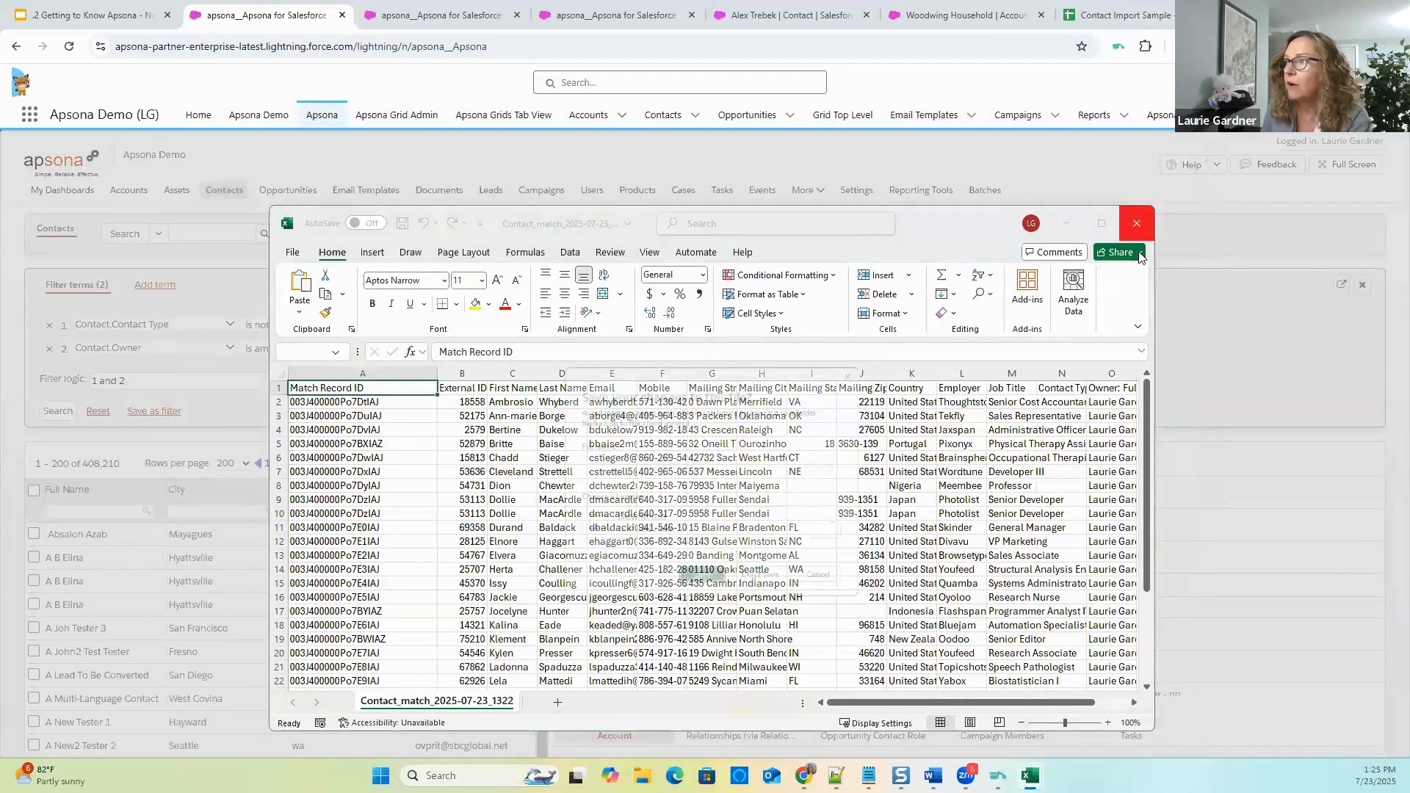
{"action": "left_click", "coordinate": [766, 585]}
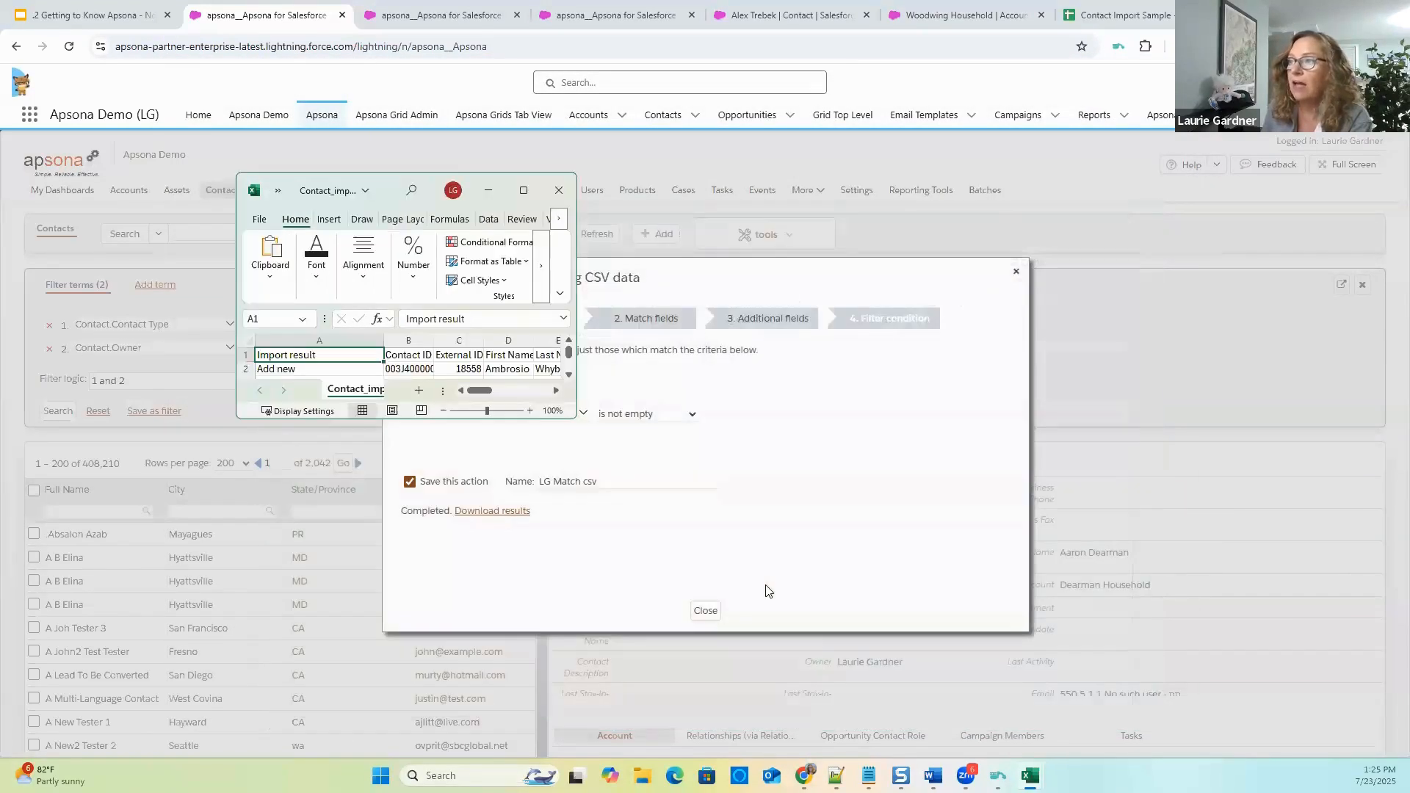
{"action": "left_click", "coordinate": [575, 207]}
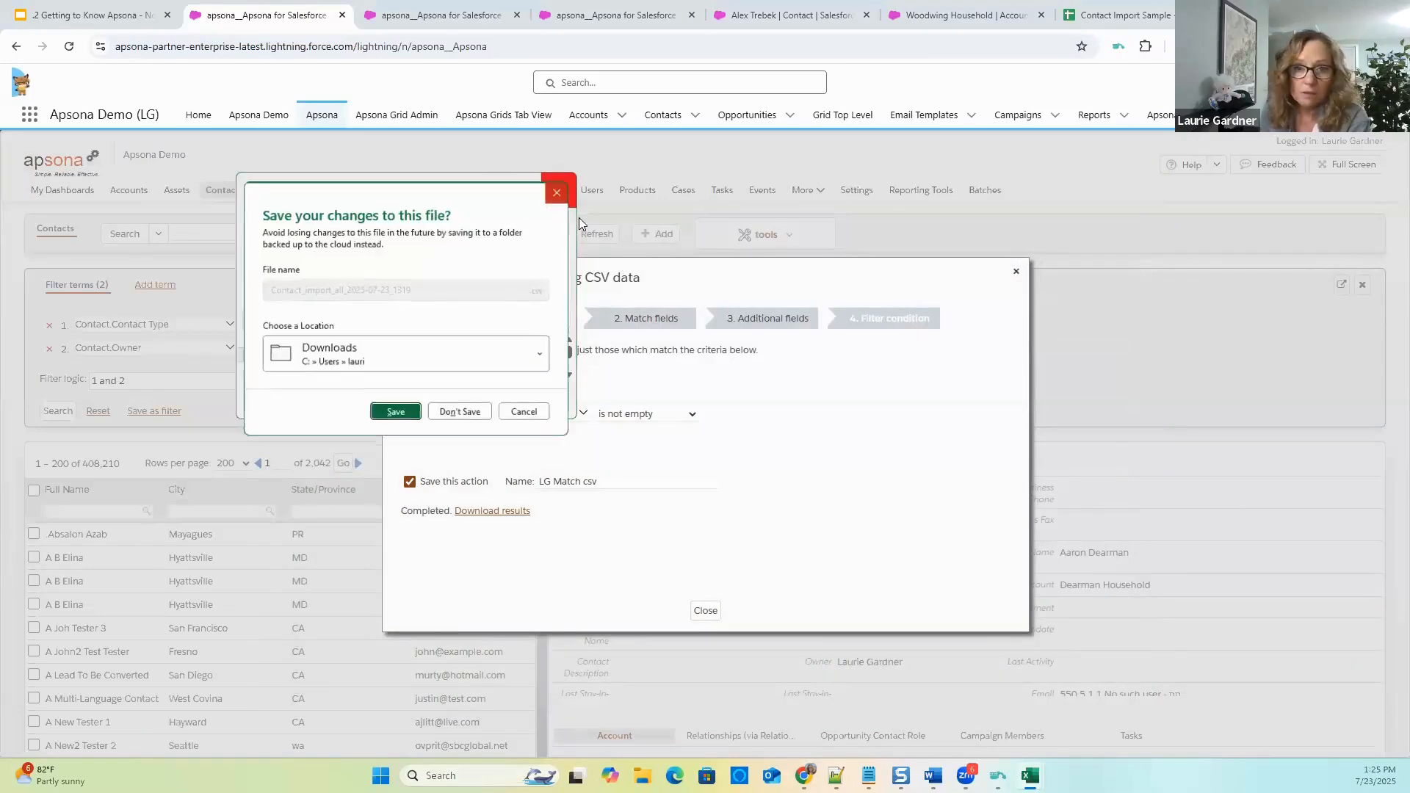
{"action": "left_click", "coordinate": [463, 415]}
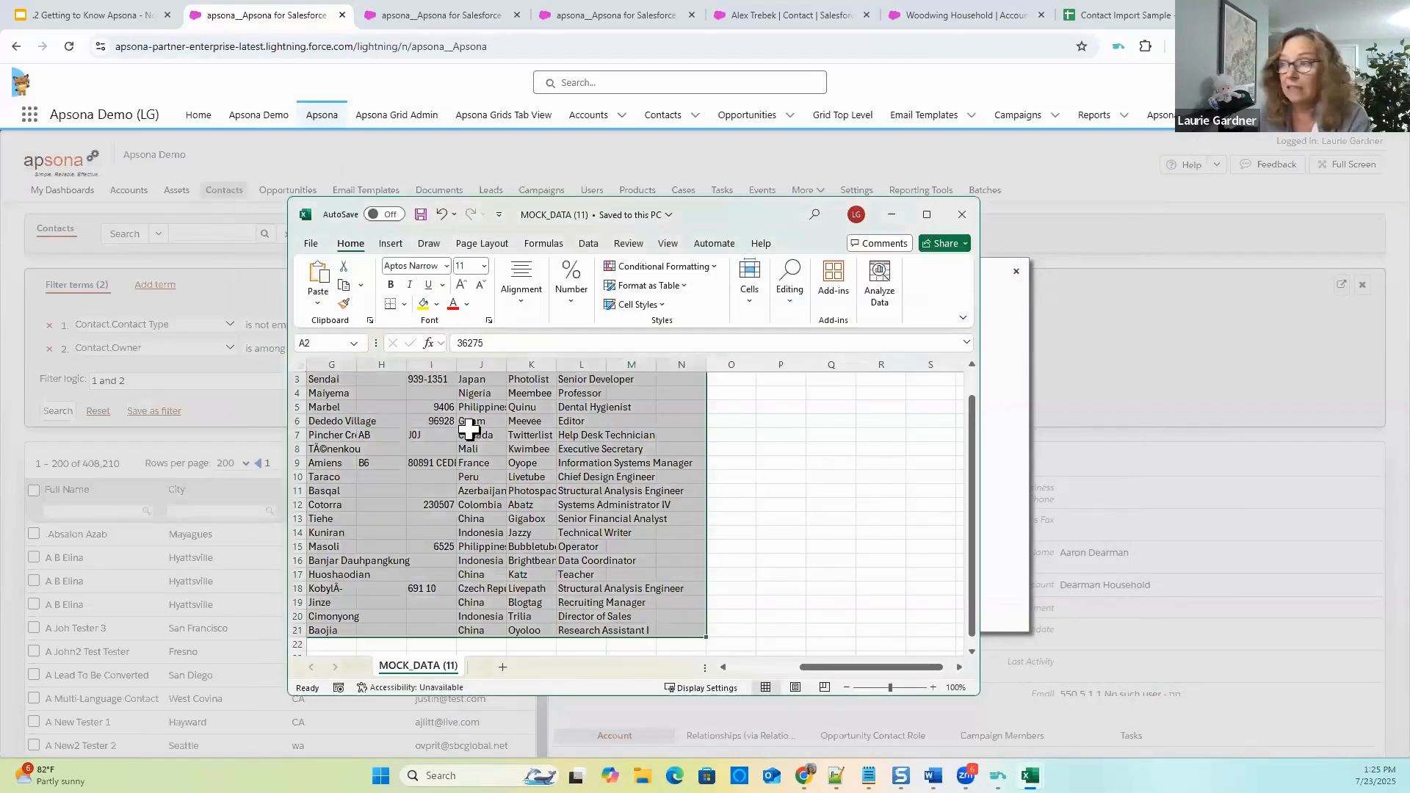
{"action": "left_click", "coordinate": [769, 470]}
{"action": "left_click", "coordinate": [1063, 349]}
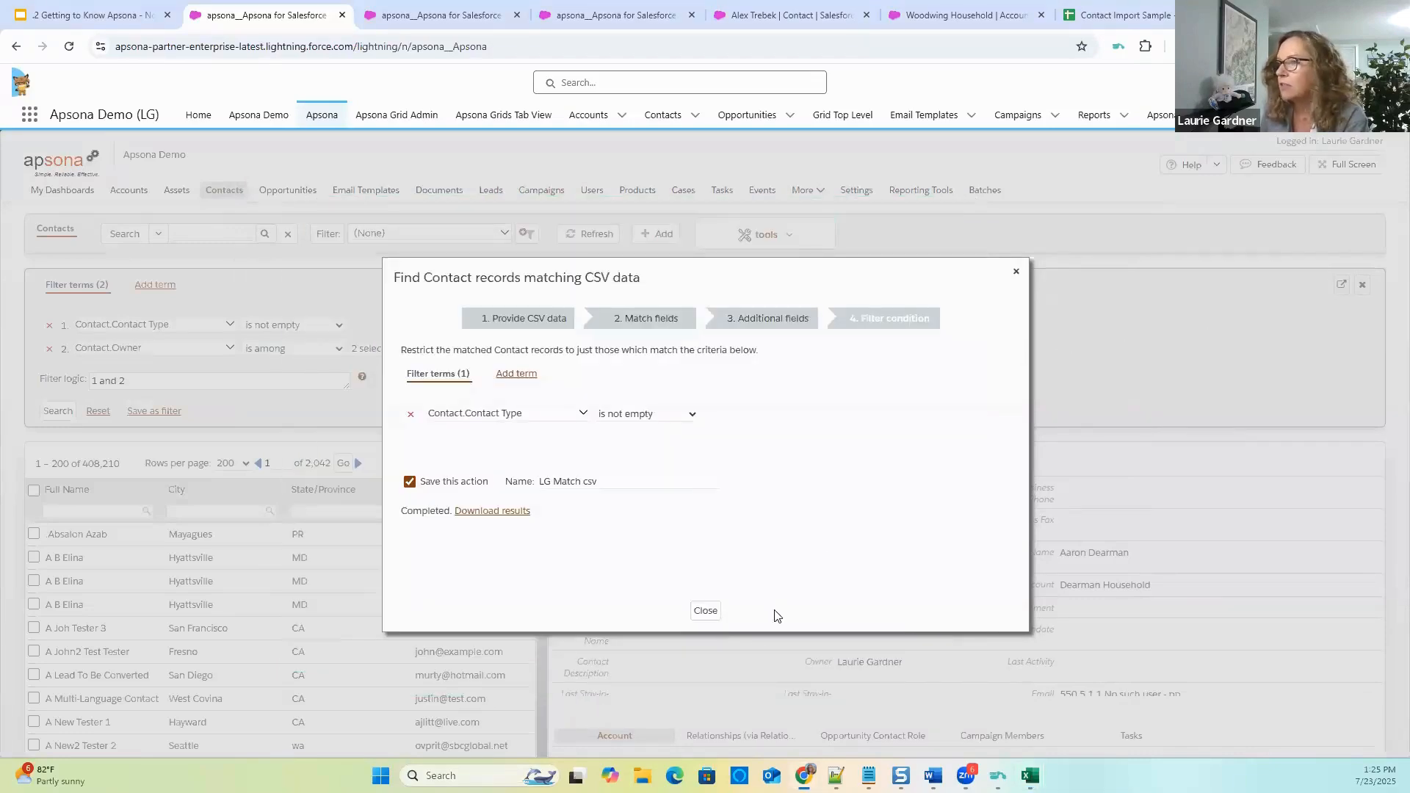
Close the CSV match dialog and open the list of dedupe actions for contacts.
{"action": "left_click", "coordinate": [706, 613]}
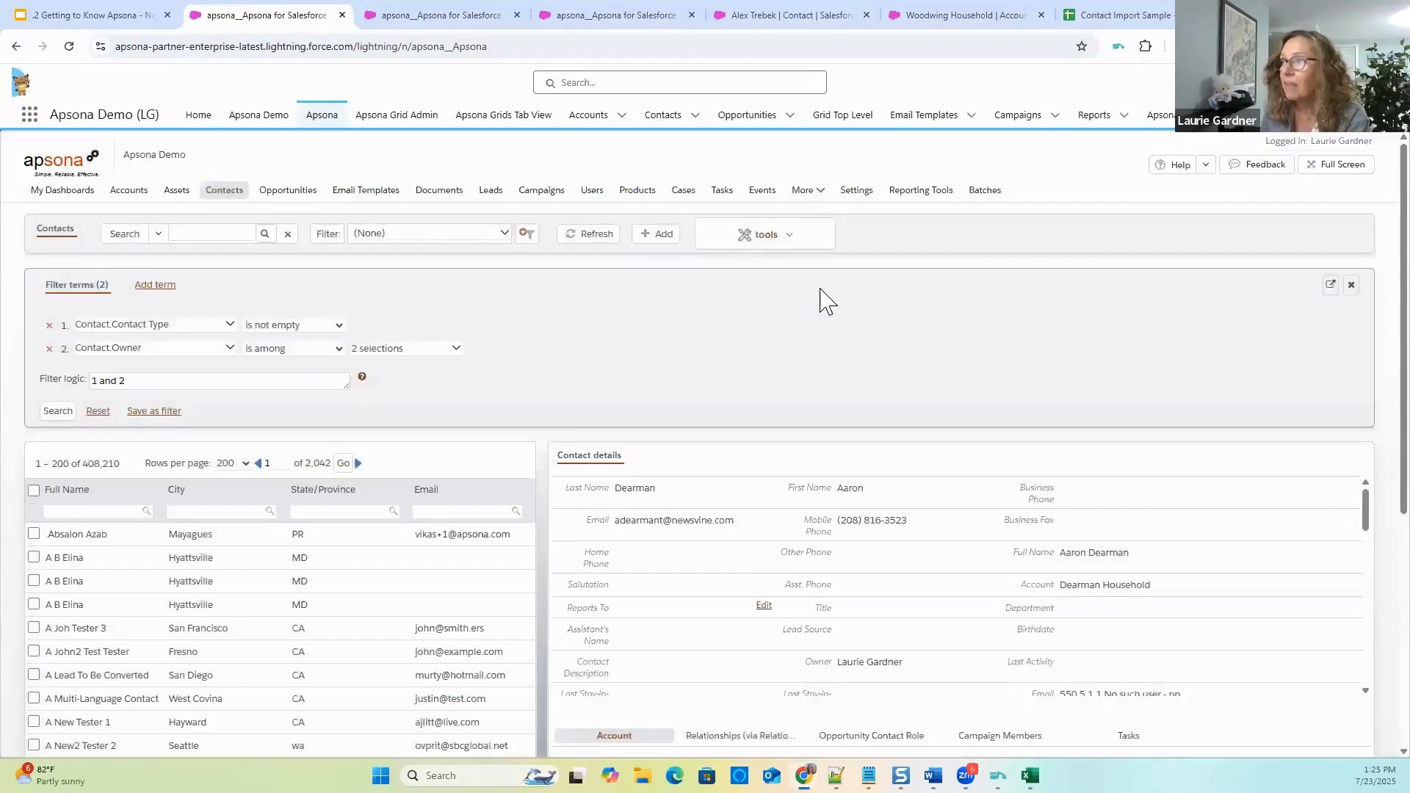
{"action": "left_click", "coordinate": [791, 235]}
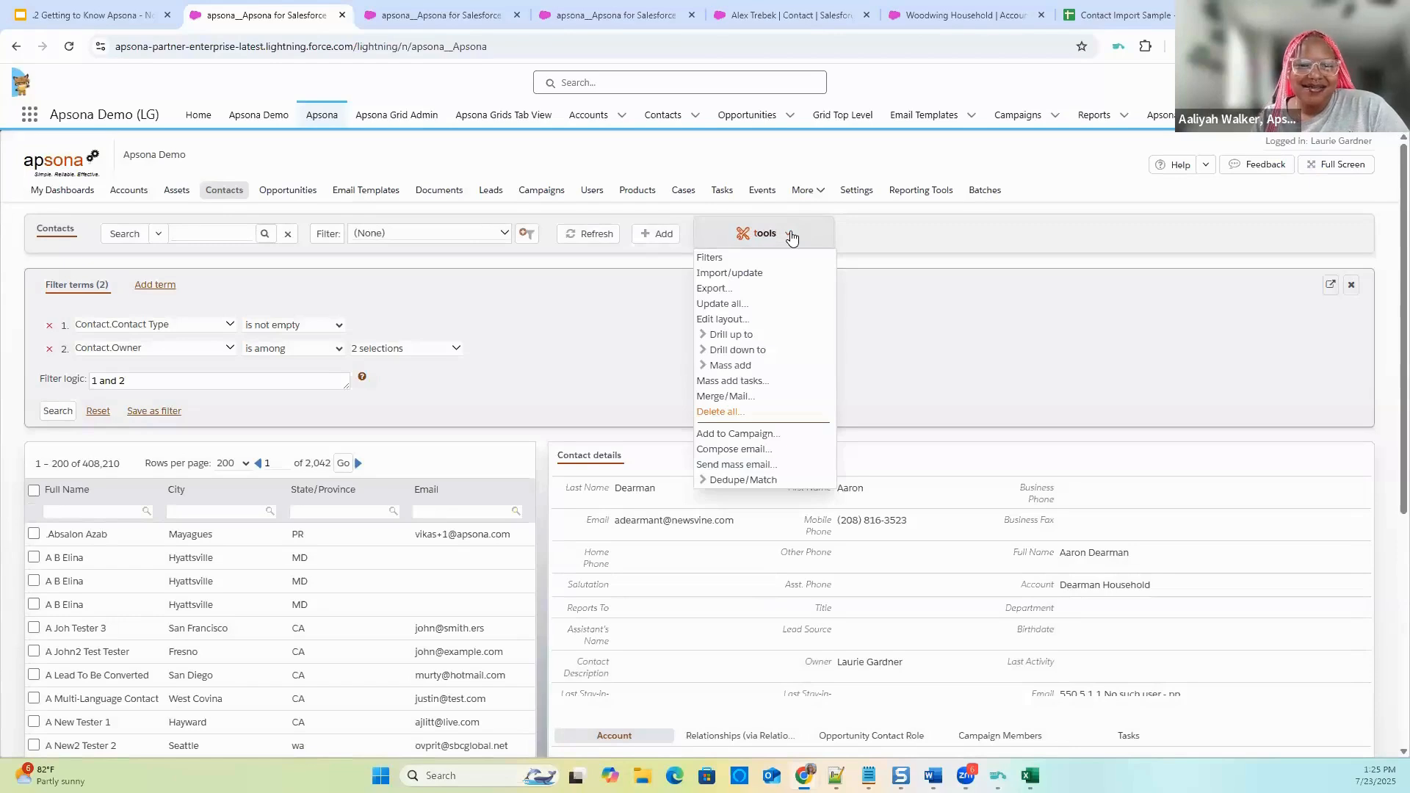
{"action": "mouse_move", "coordinate": [756, 486]}
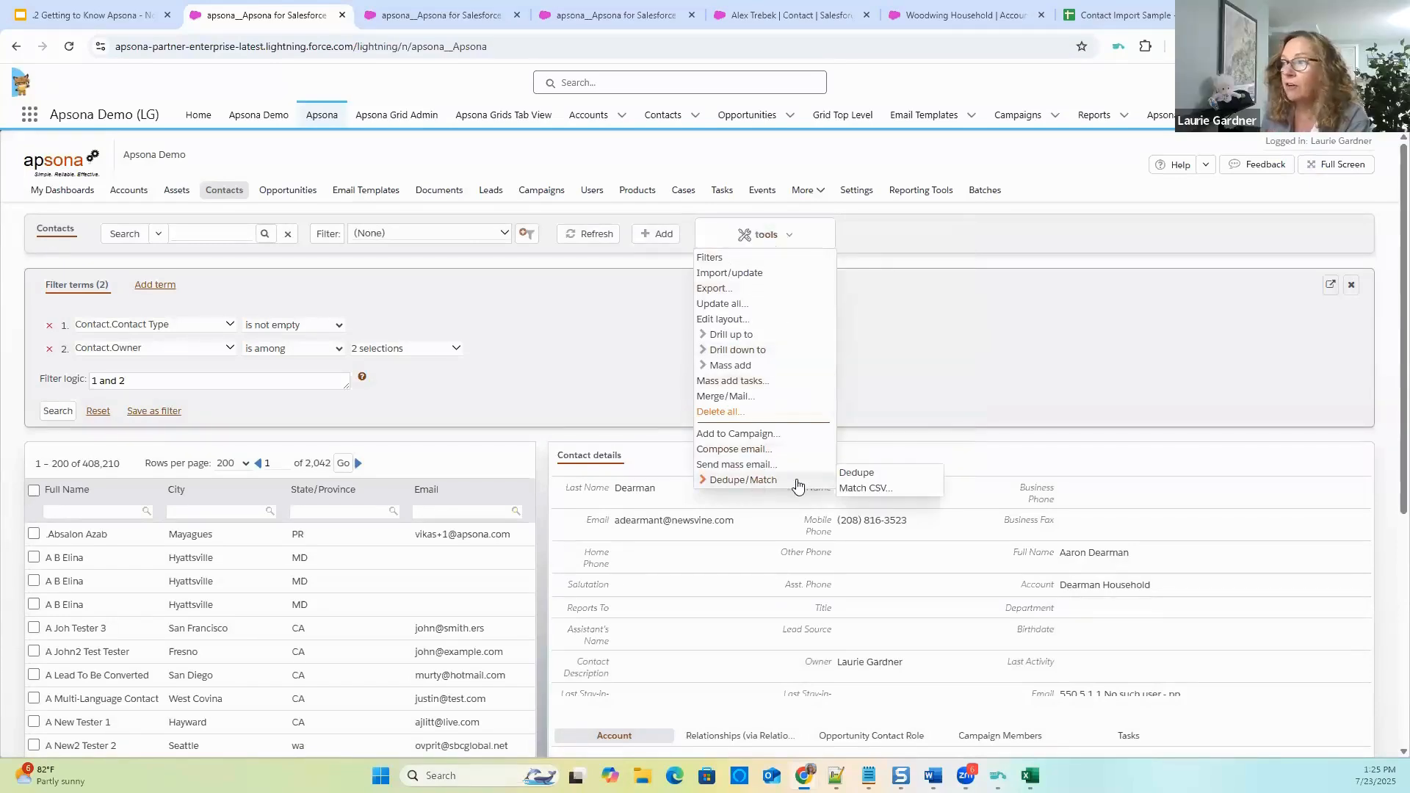
{"action": "left_click", "coordinate": [856, 473]}
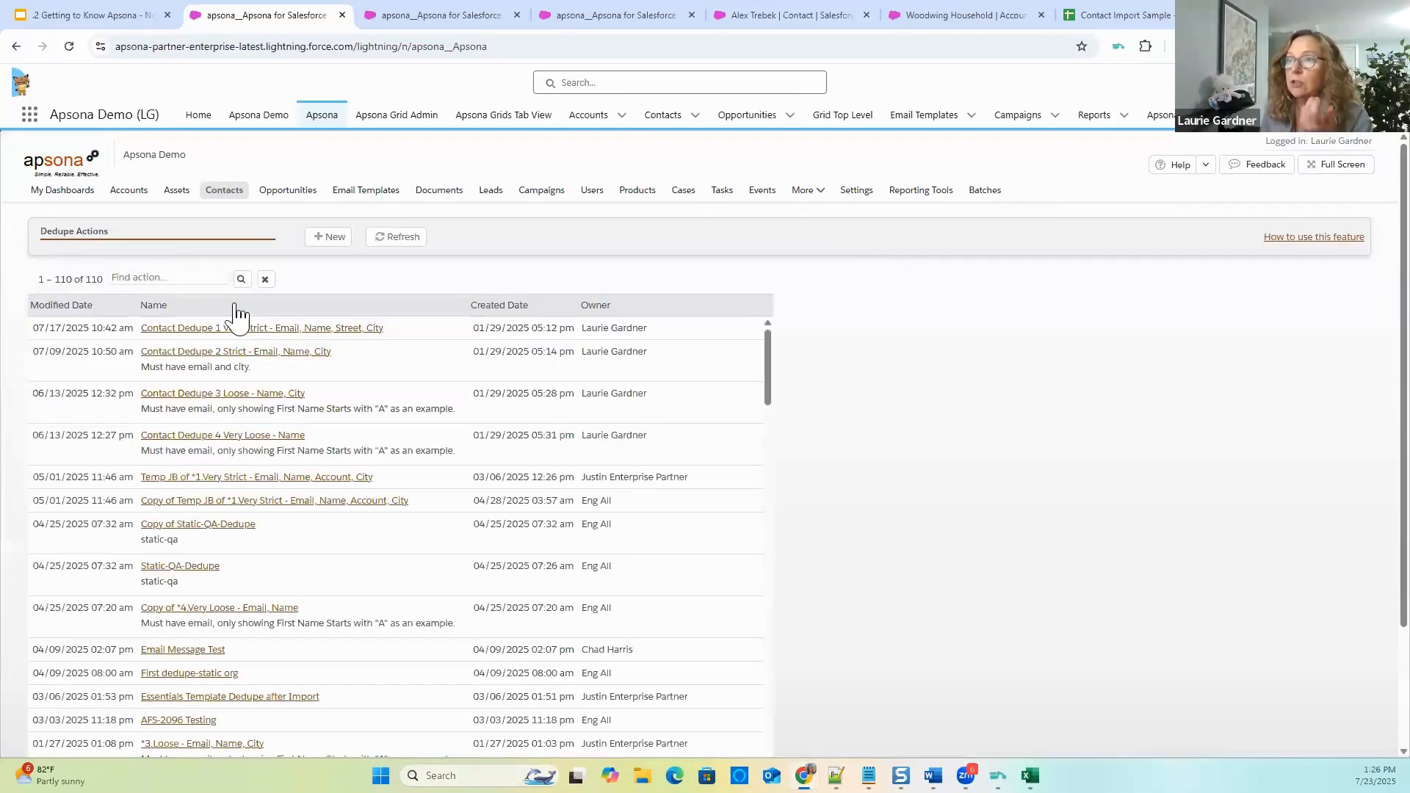
Search the dedupe actions for "contact dedupe" and open Contact Dedupe 1 Very Strict - Email, Name, Street, City.
{"action": "left_click", "coordinate": [170, 279]}
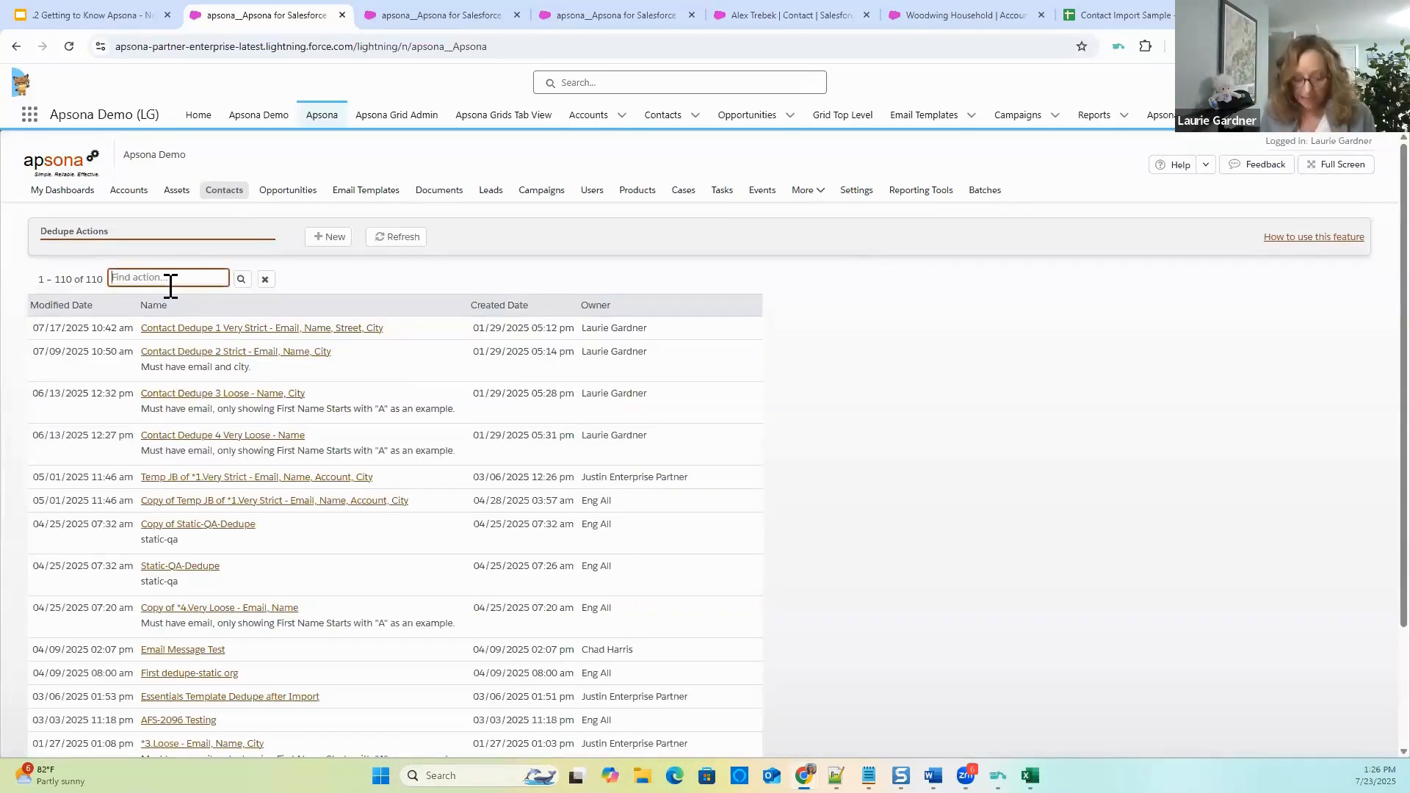
{"action": "type", "text": "contact "}
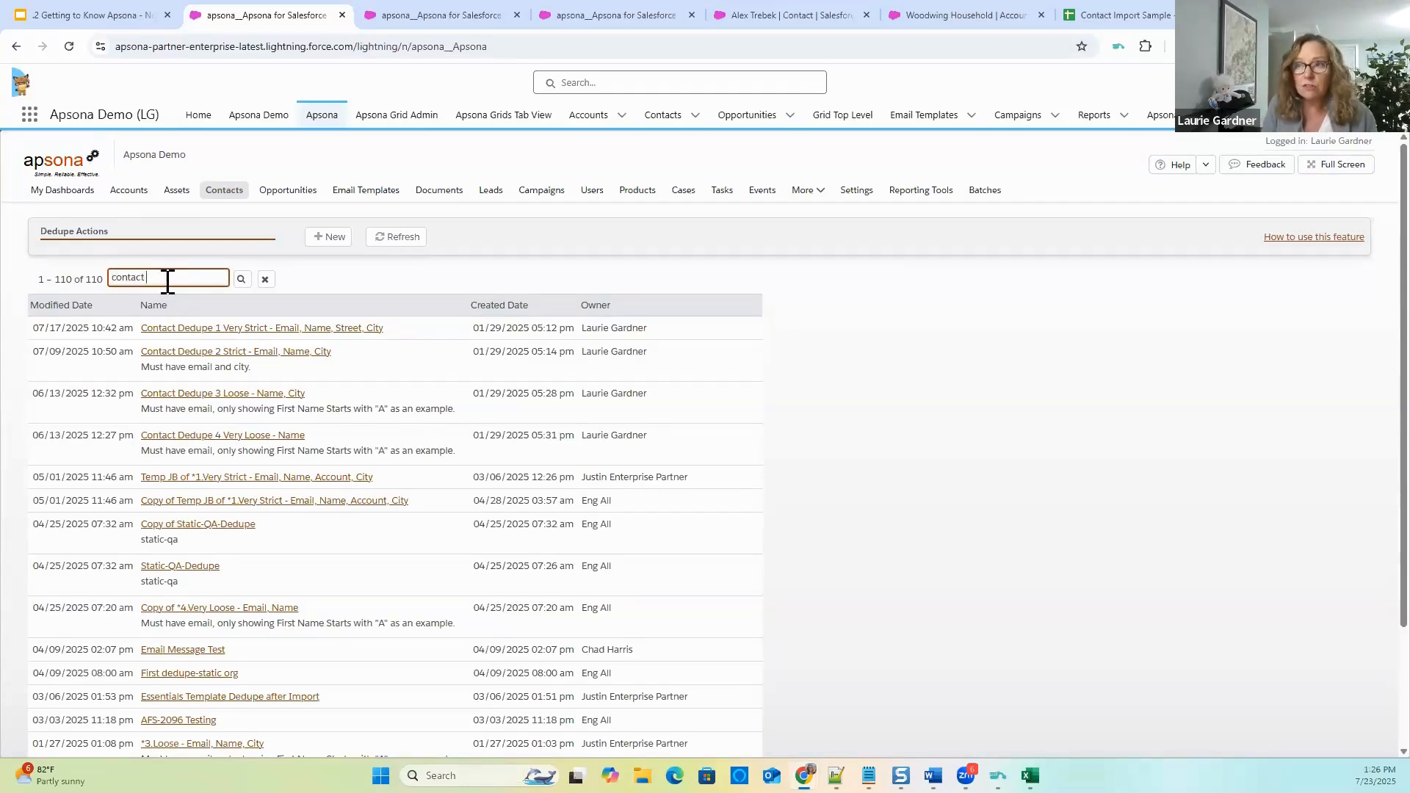
{"action": "type", "text": "dedup"}
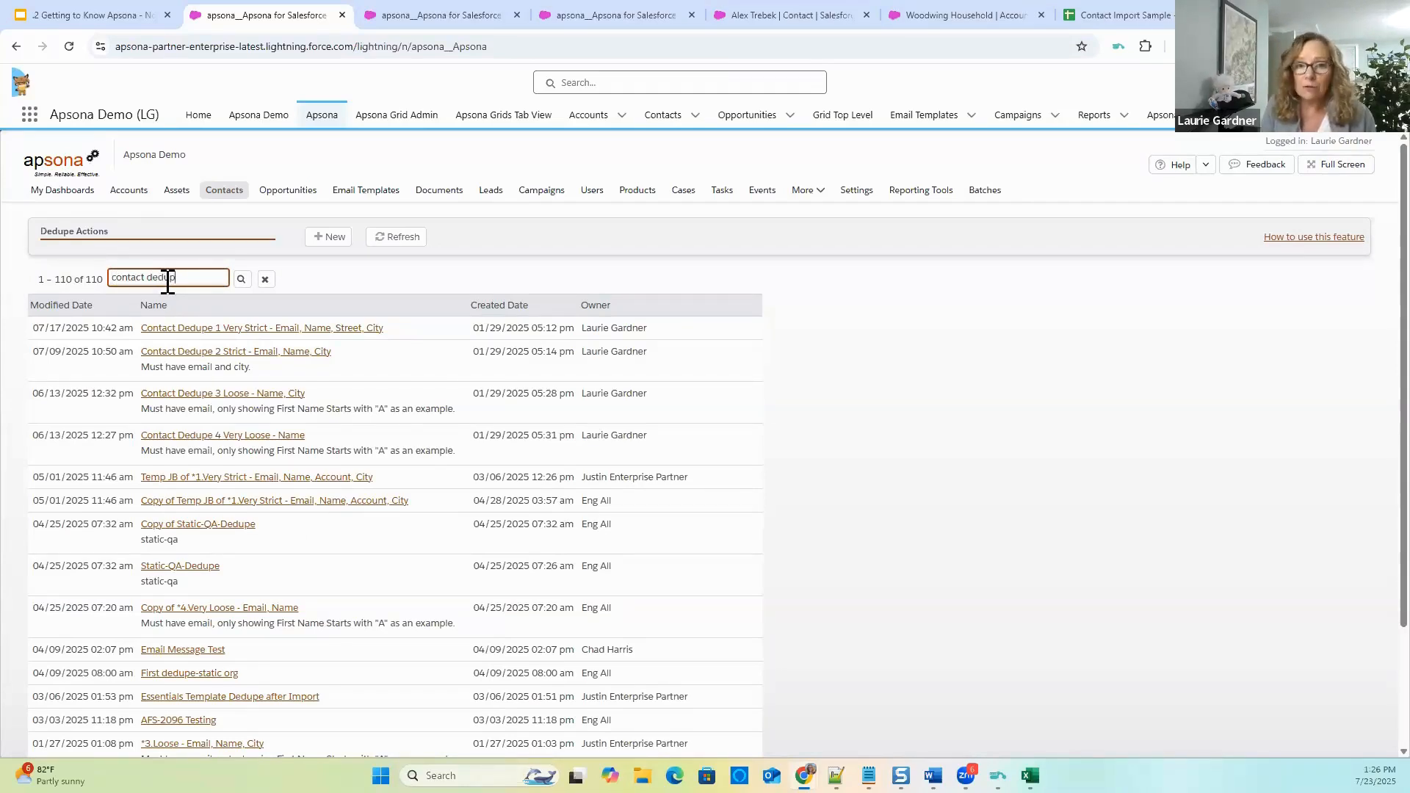
{"action": "type", "text": "e"}
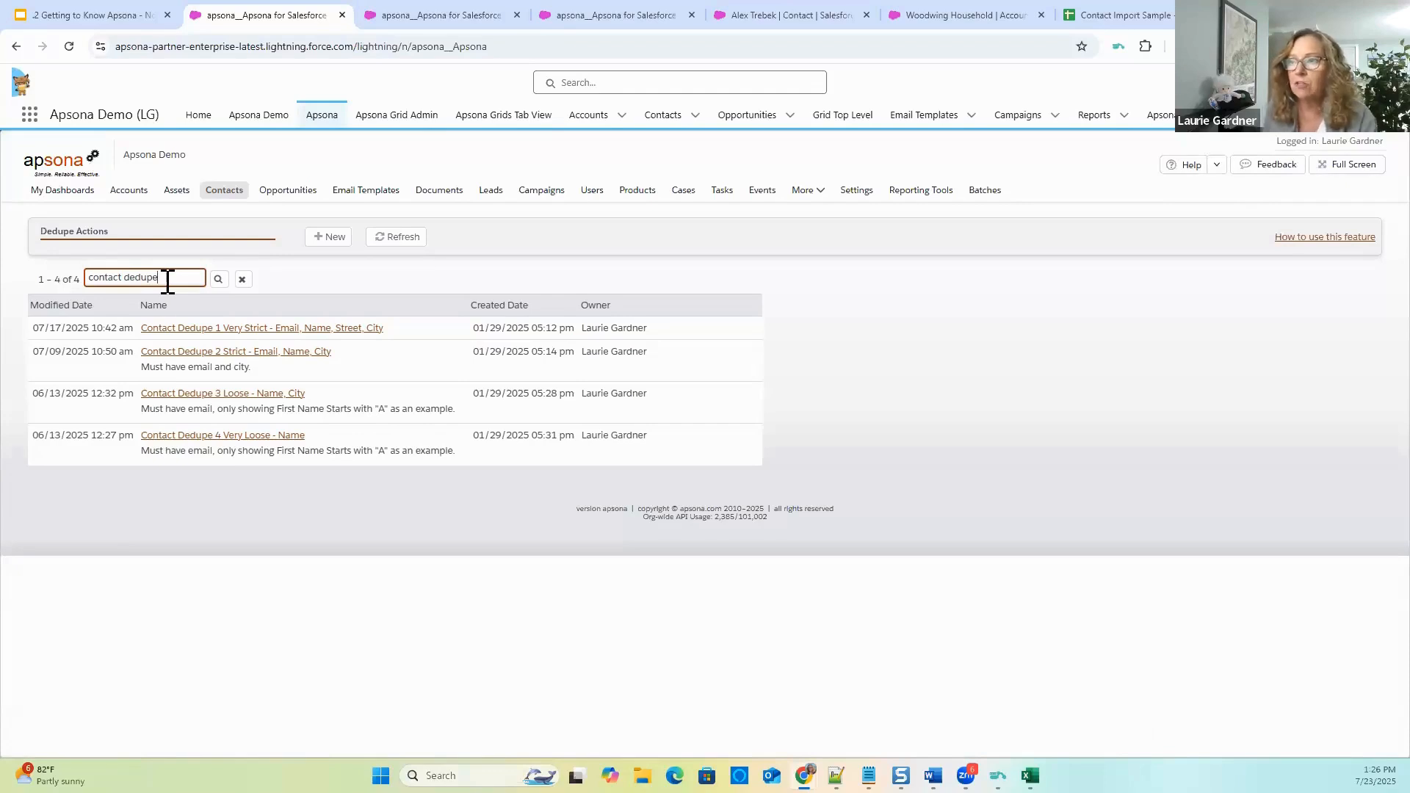
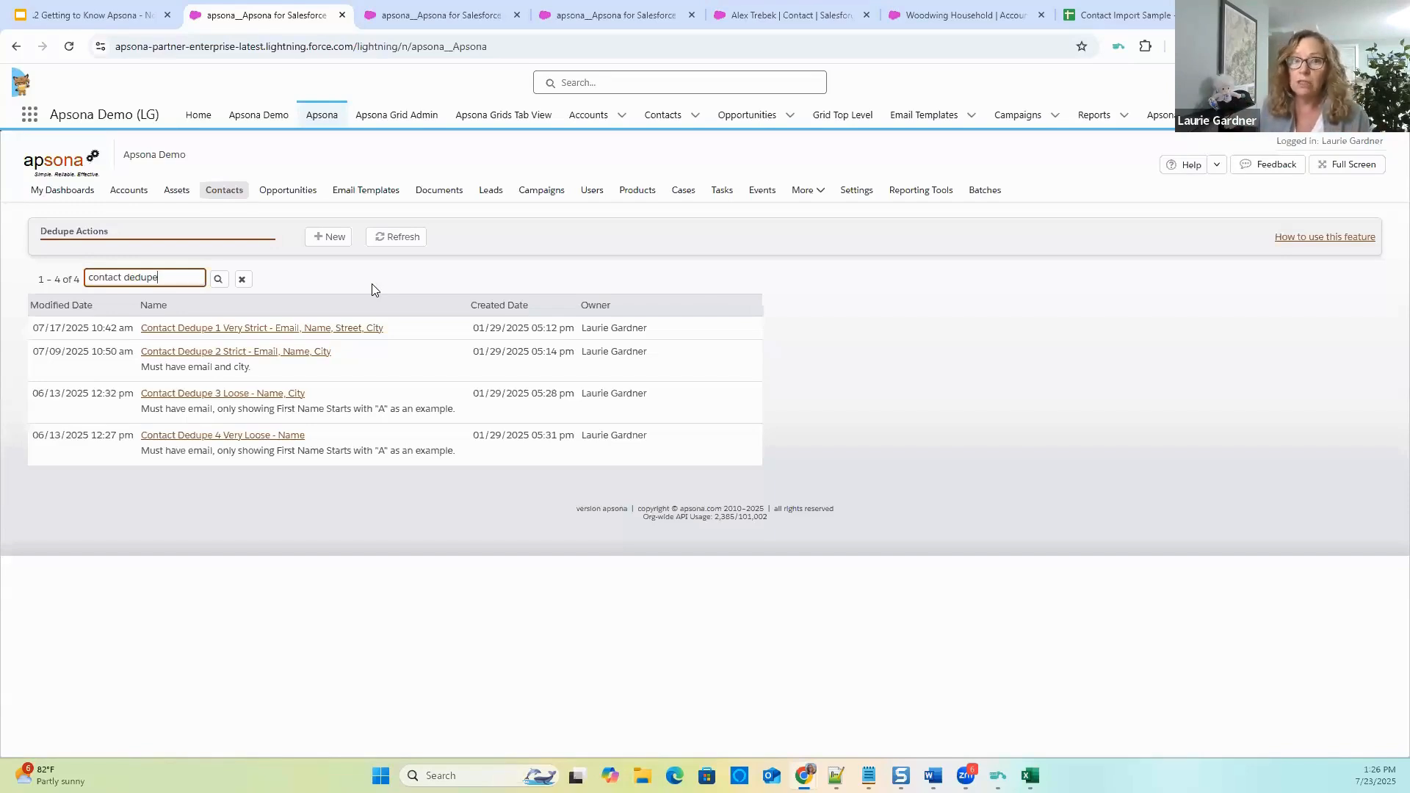
{"action": "left_click", "coordinate": [277, 328]}
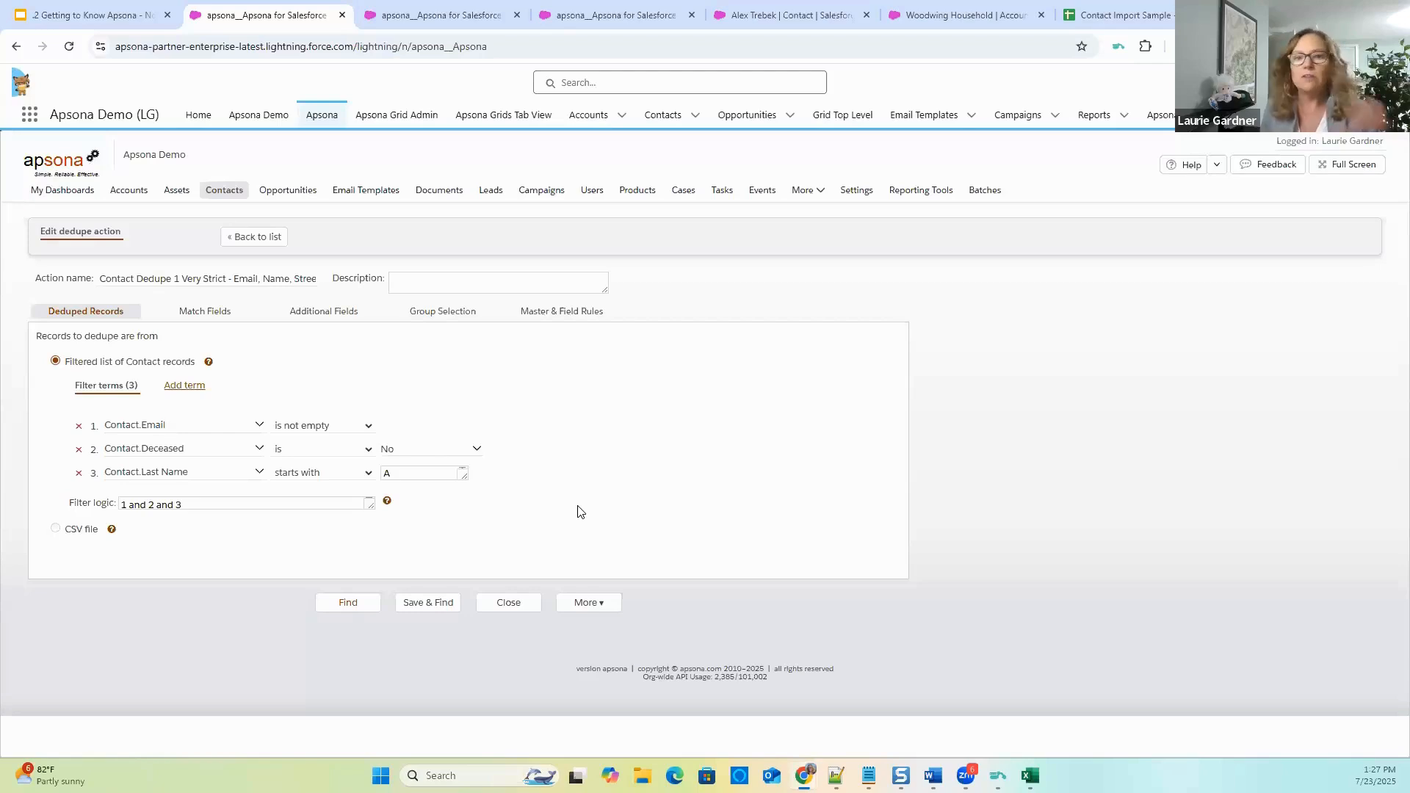
Review the dedupe action's match fields, checking the available match functions and contraction options for Email.
{"action": "left_click", "coordinate": [207, 314]}
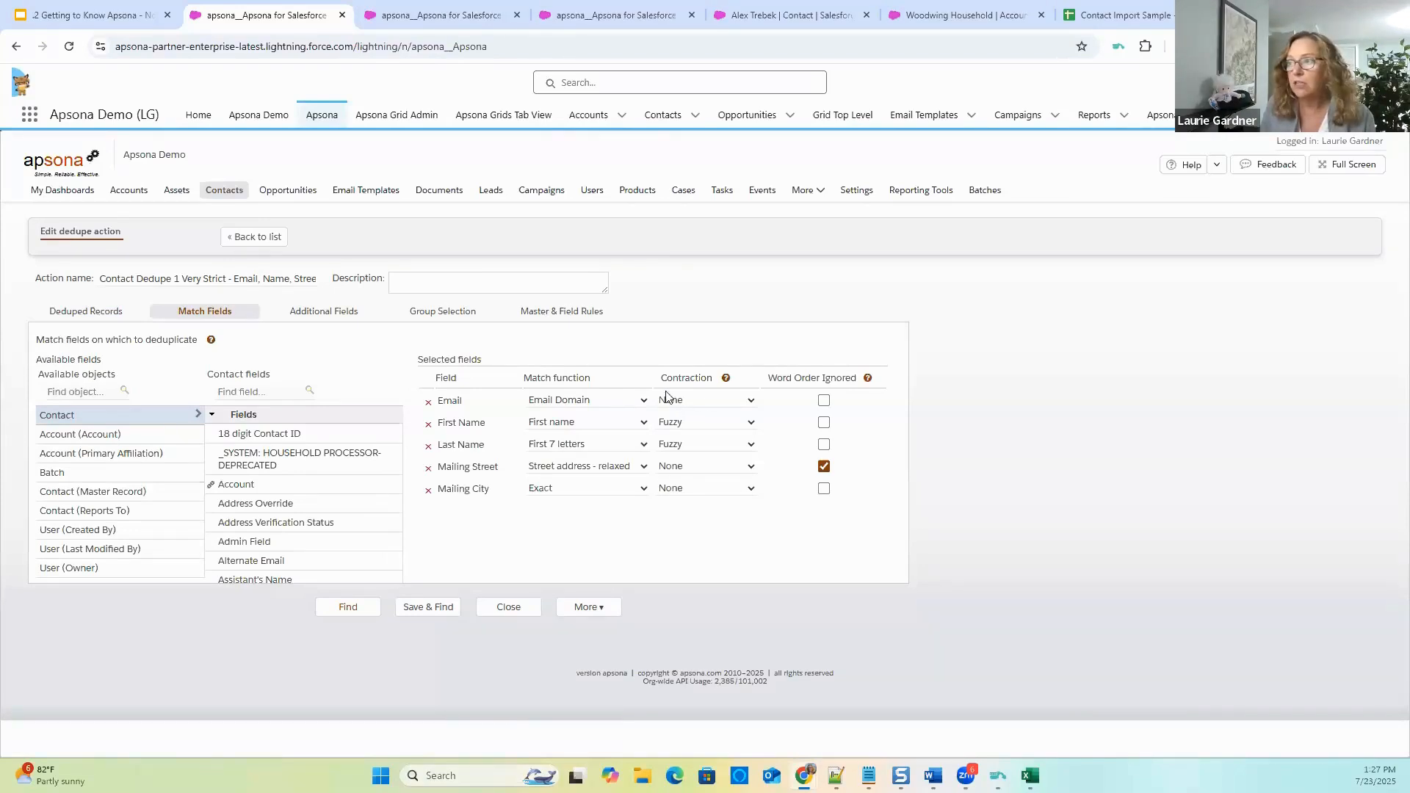
{"action": "left_click", "coordinate": [615, 407]}
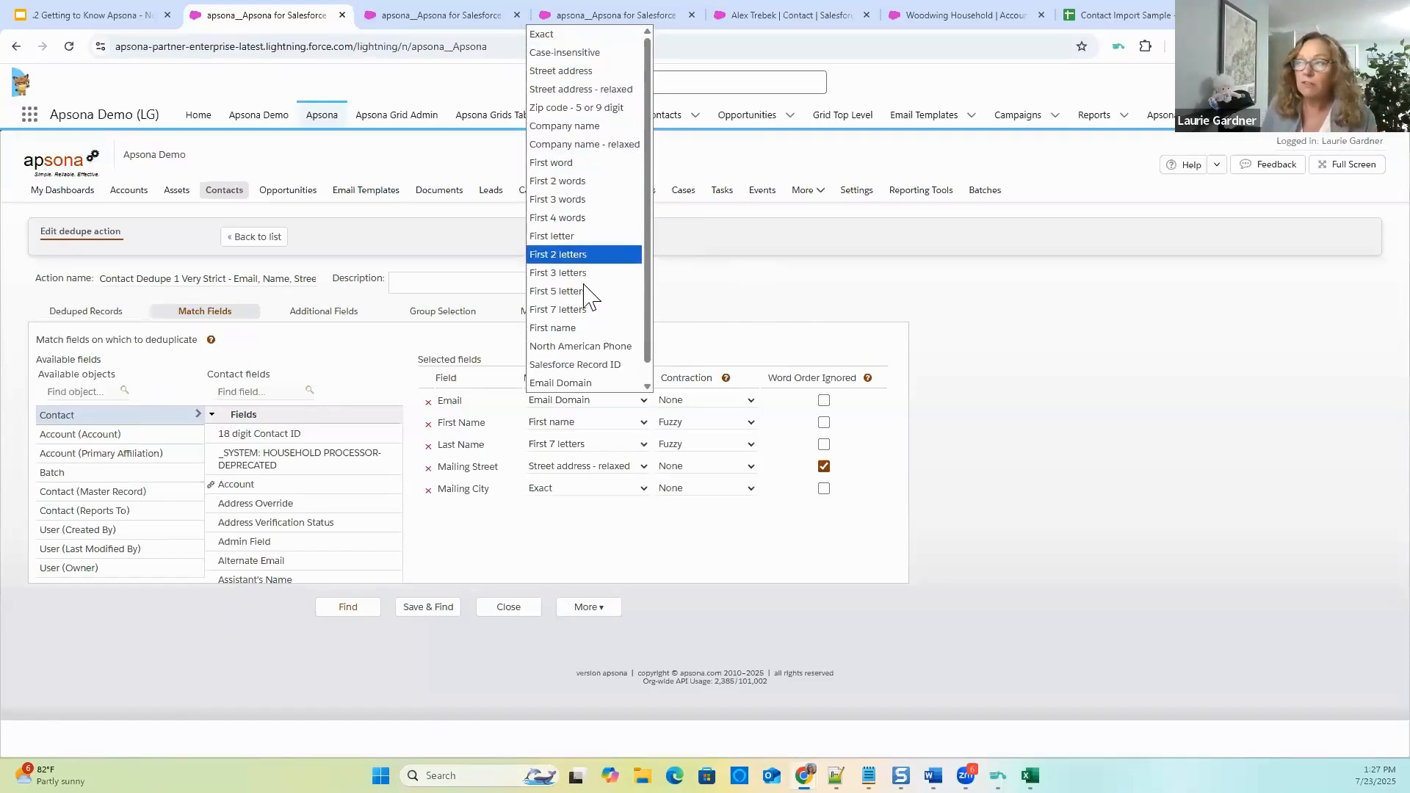
{"action": "left_click", "coordinate": [746, 294]}
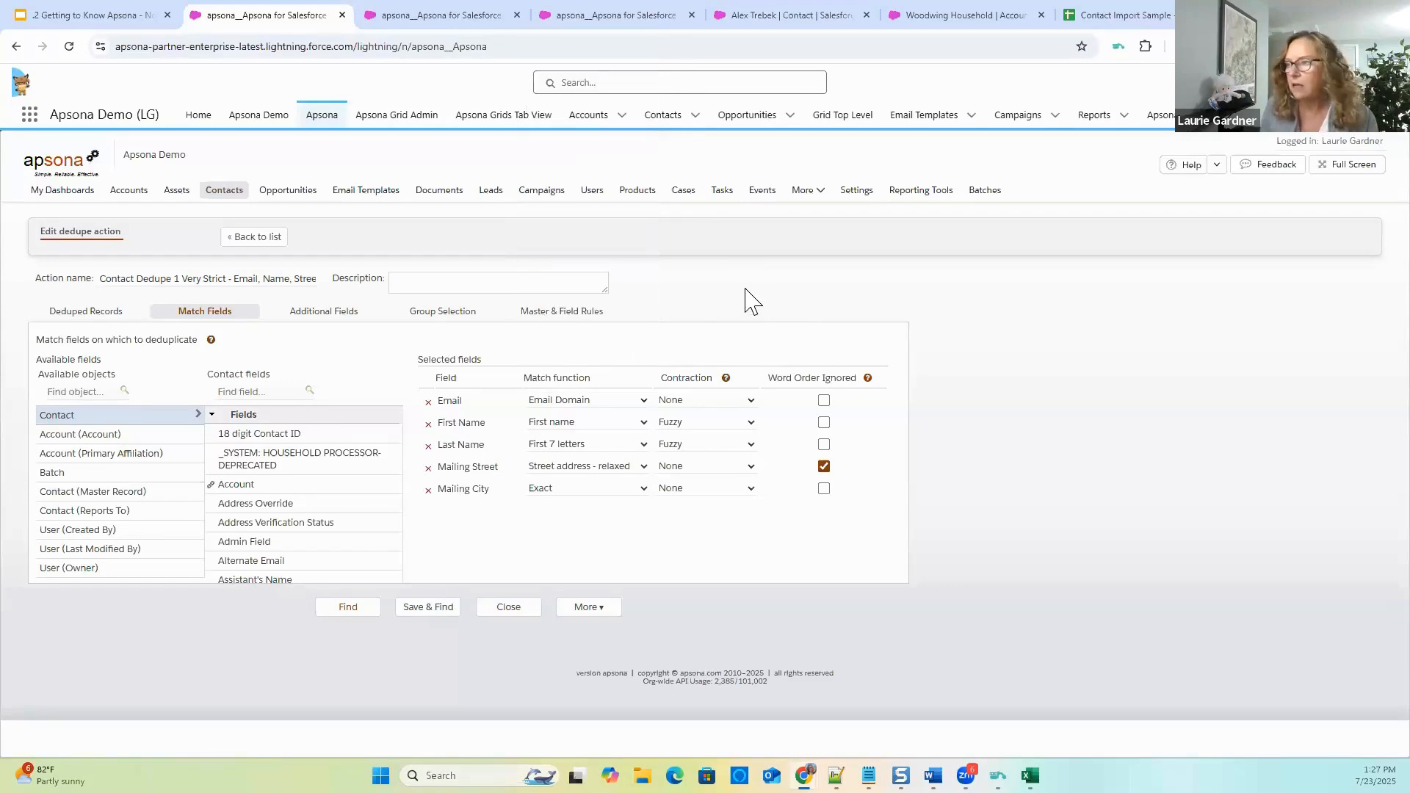
{"action": "left_click", "coordinate": [734, 400]}
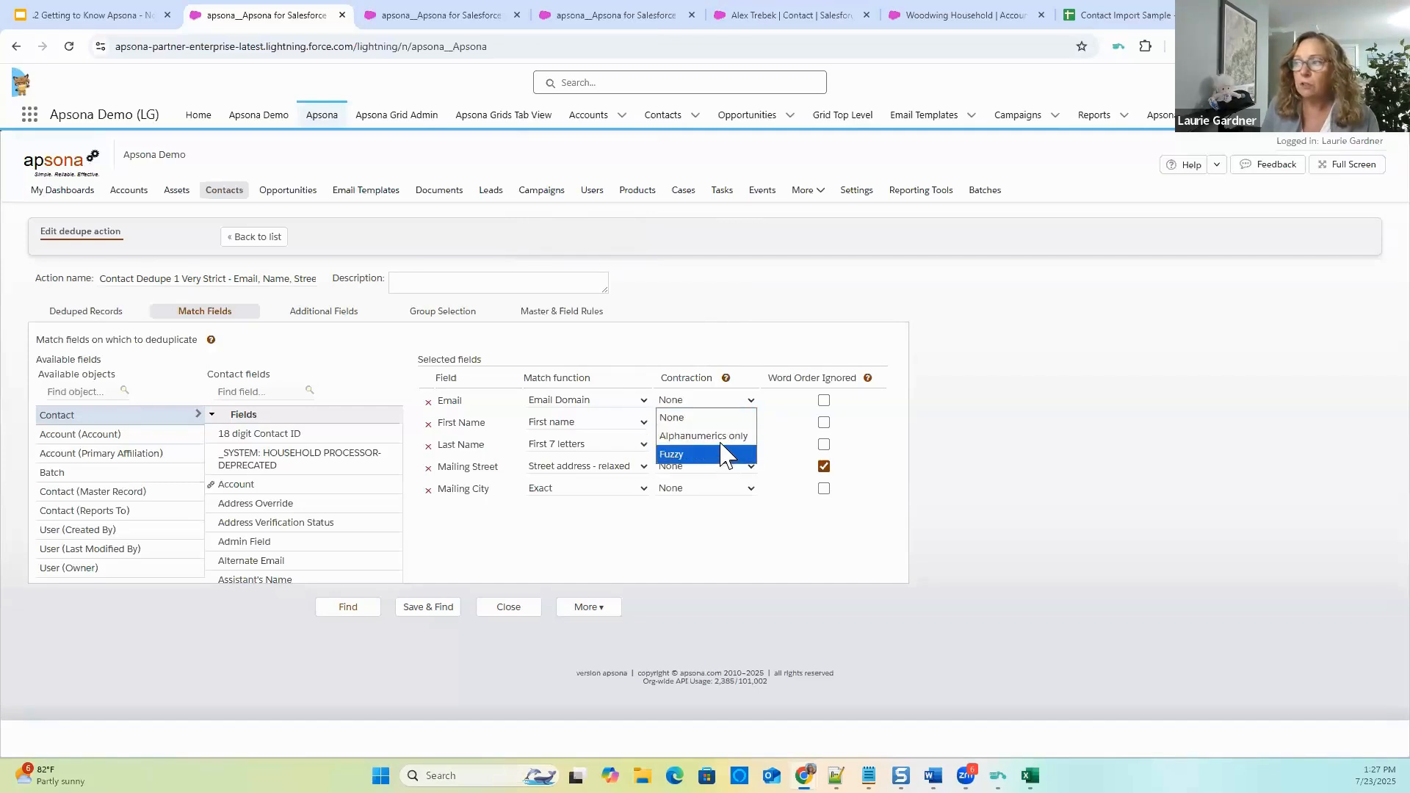
{"action": "left_click", "coordinate": [757, 565]}
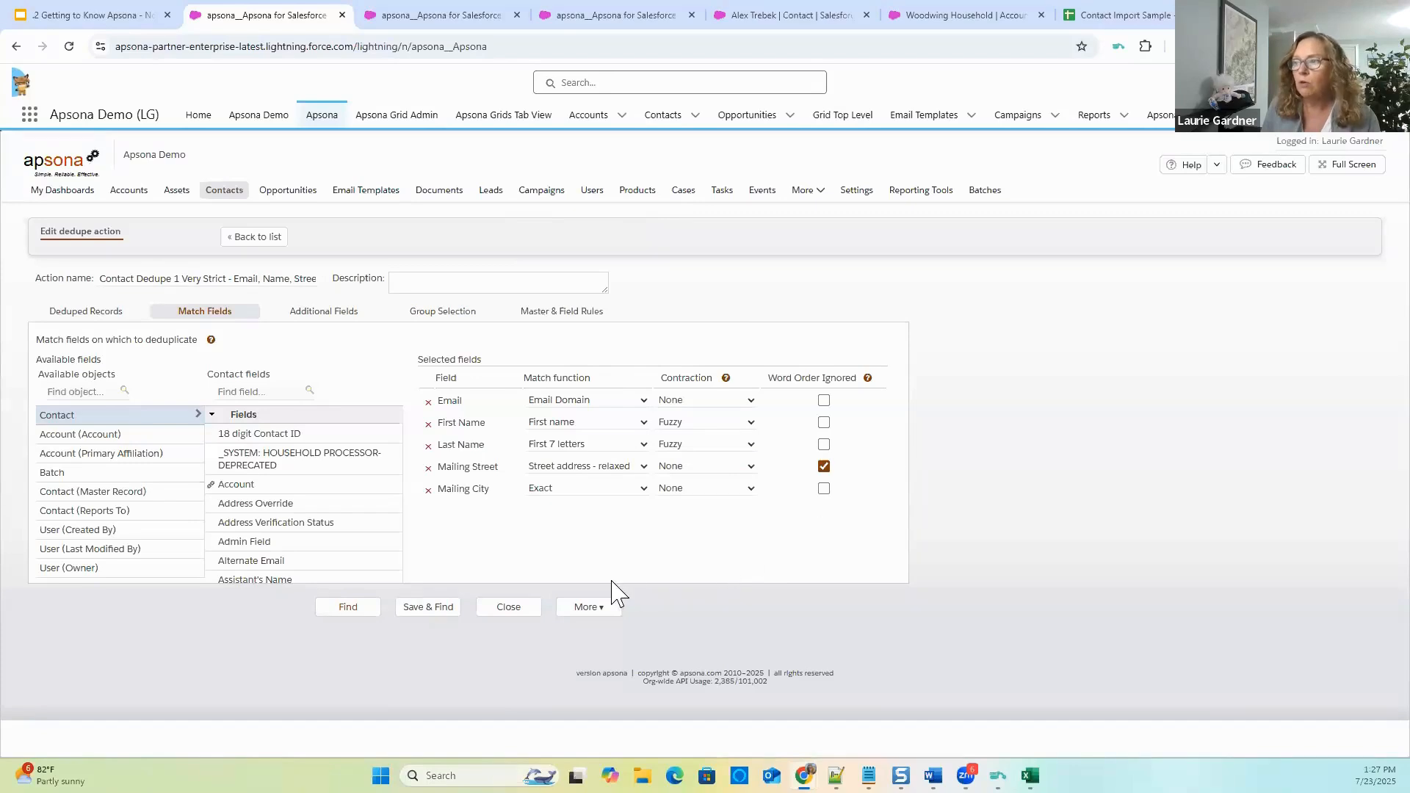
Review the dedupe action's additional display fields, rechecking its match fields in between.
{"action": "left_click", "coordinate": [329, 315]}
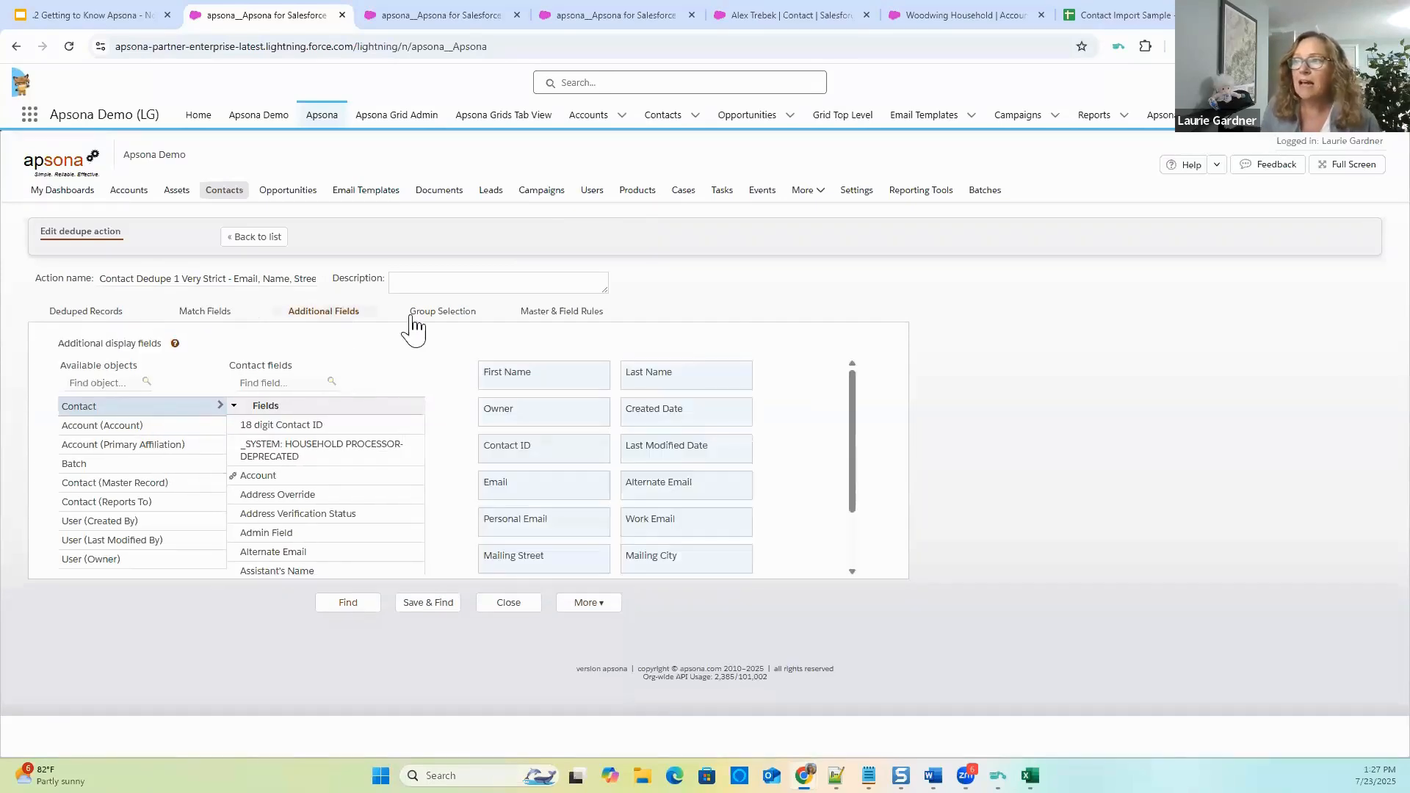
{"action": "left_click", "coordinate": [213, 315]}
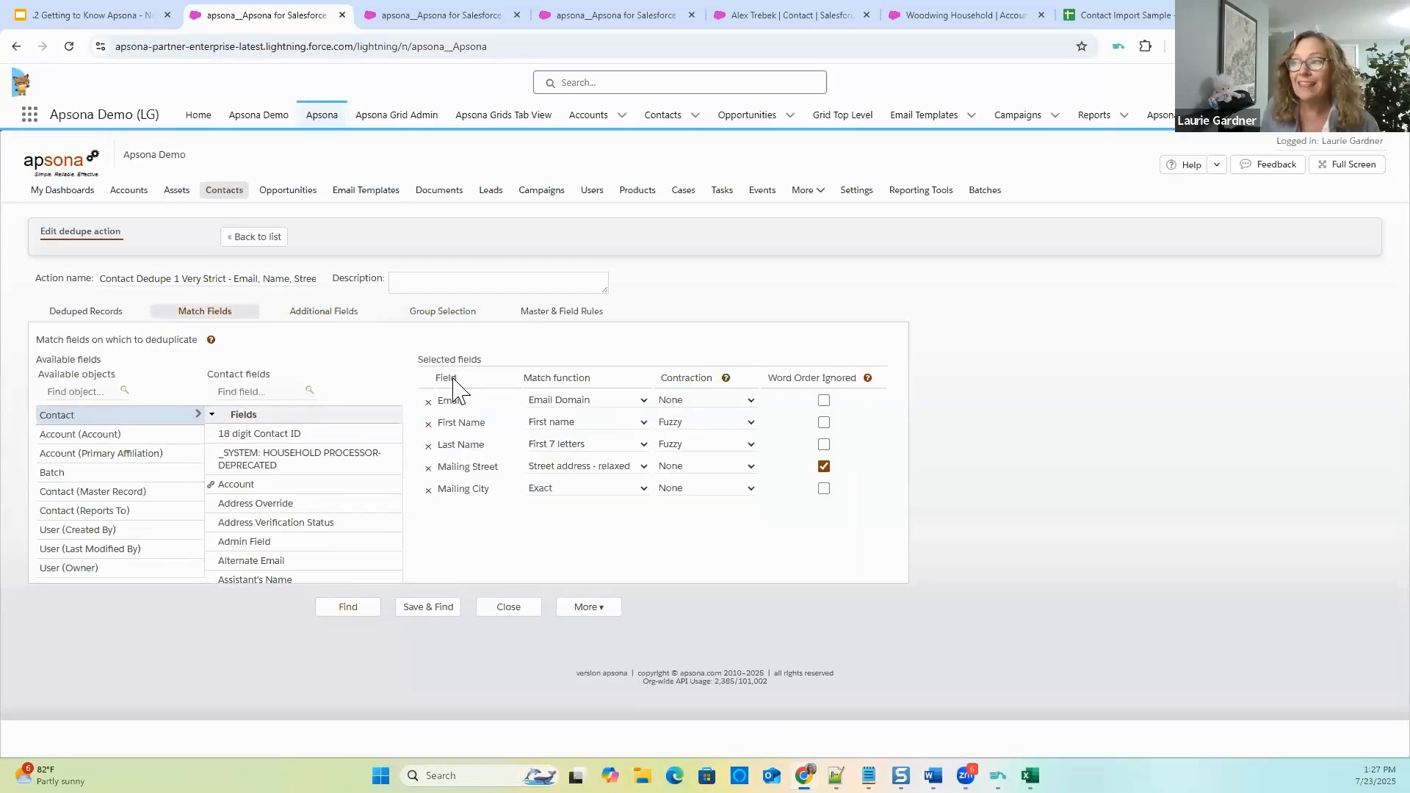
{"action": "left_click", "coordinate": [324, 315]}
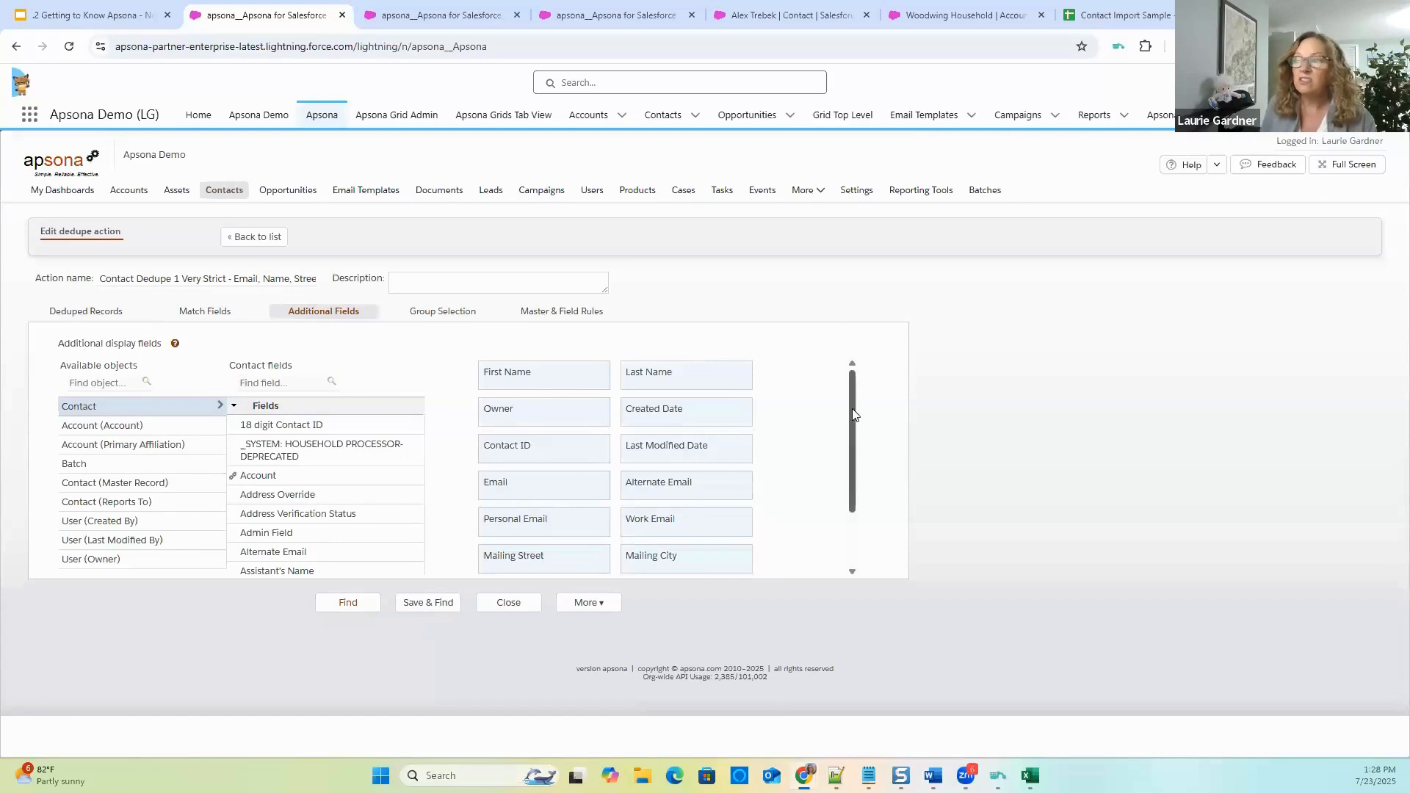
Review the dedupe action's group selection settings, rechecking the filter terms for the deduped records in between.
{"action": "mouse_move", "coordinate": [852, 408]}
{"action": "left_mouse_down"}
{"action": "mouse_move", "coordinate": [863, 485]}
{"action": "mouse_move", "coordinate": [858, 408]}
{"action": "left_mouse_up"}
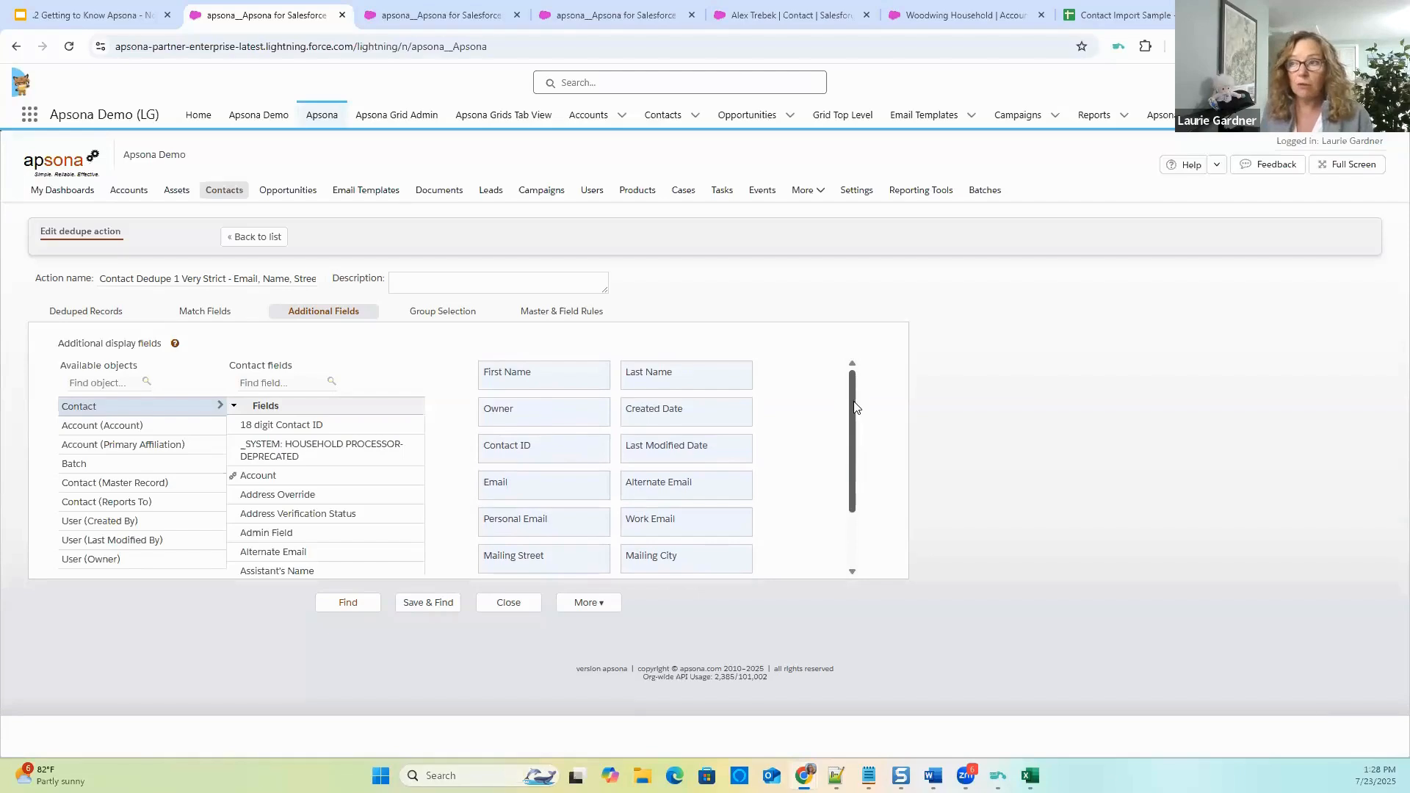
{"action": "left_click", "coordinate": [457, 321]}
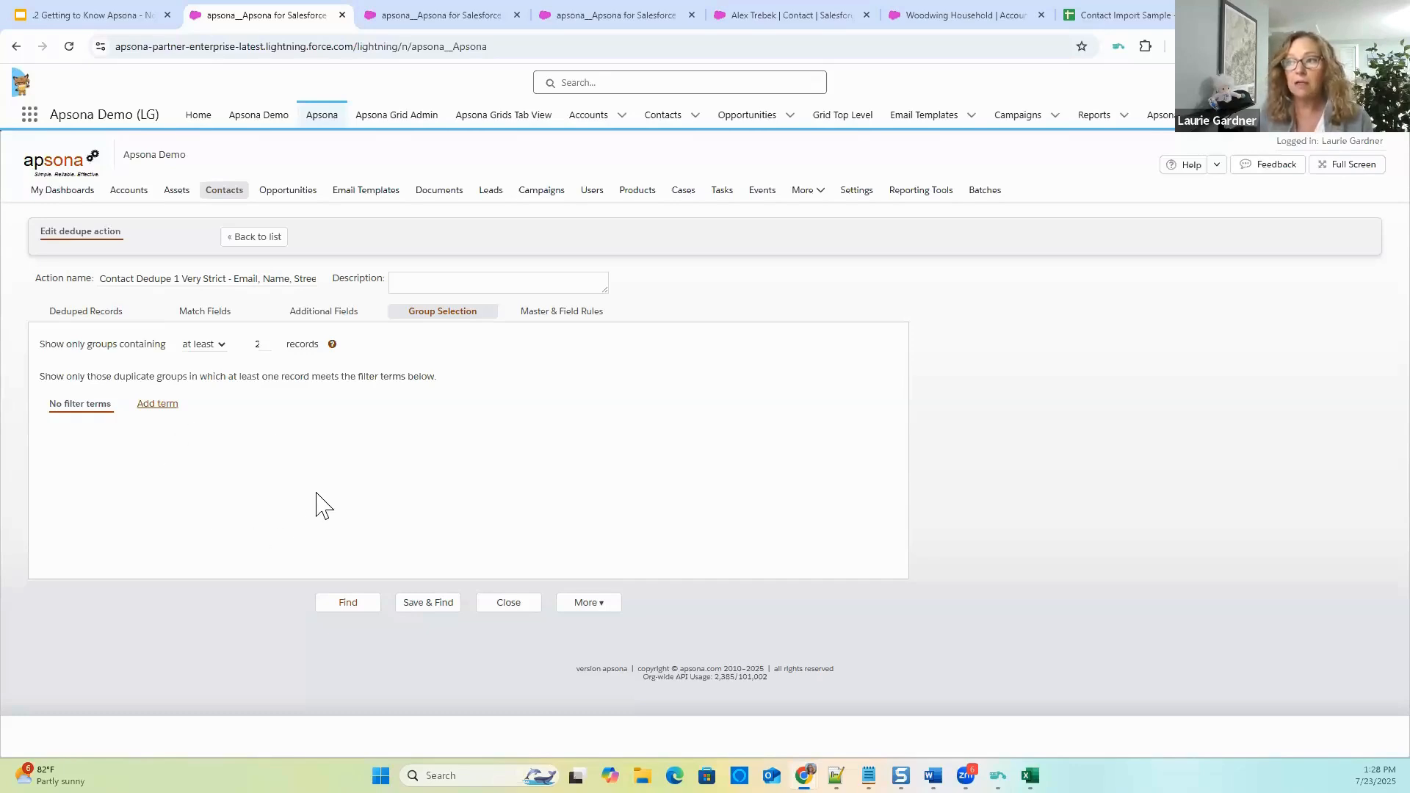
{"action": "left_click", "coordinate": [81, 315]}
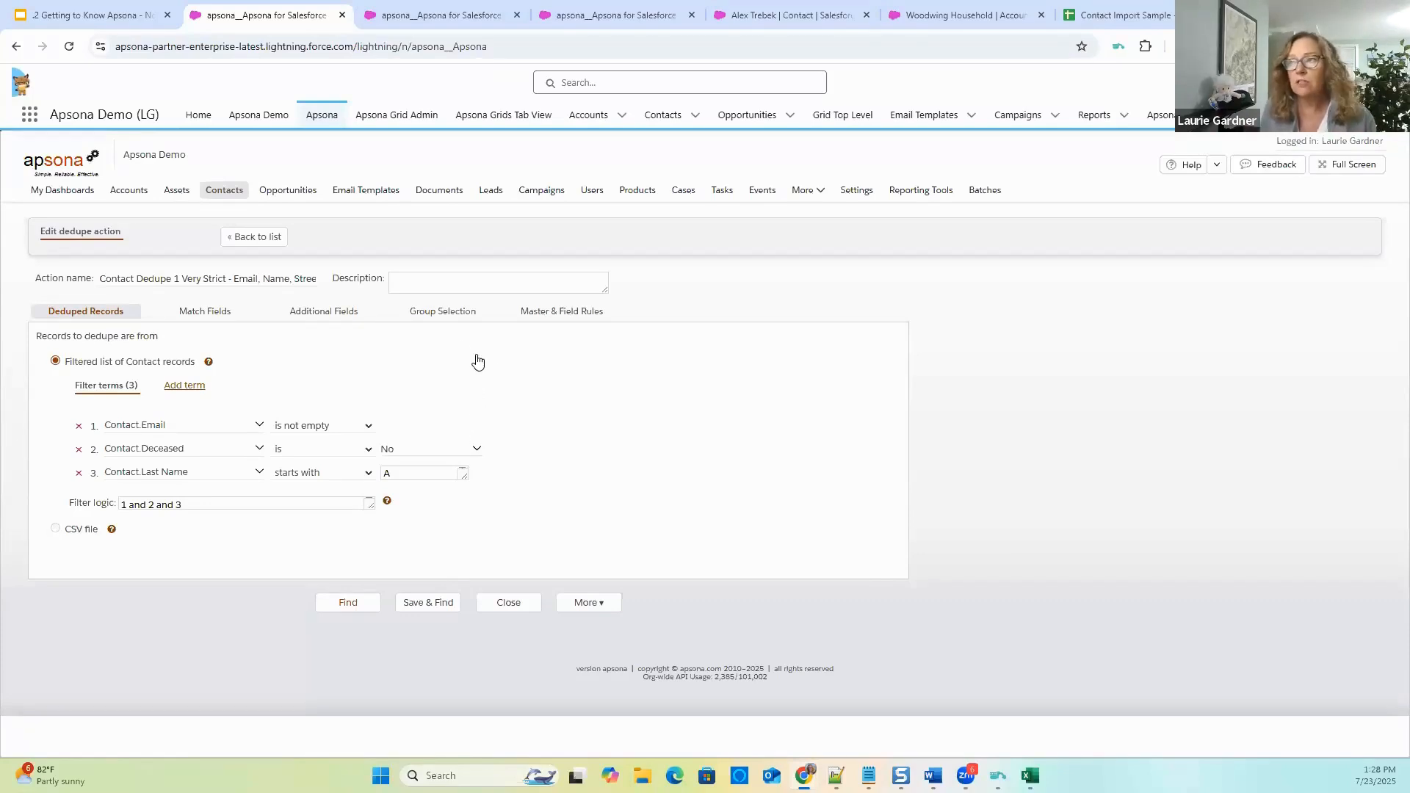
{"action": "left_click", "coordinate": [443, 315]}
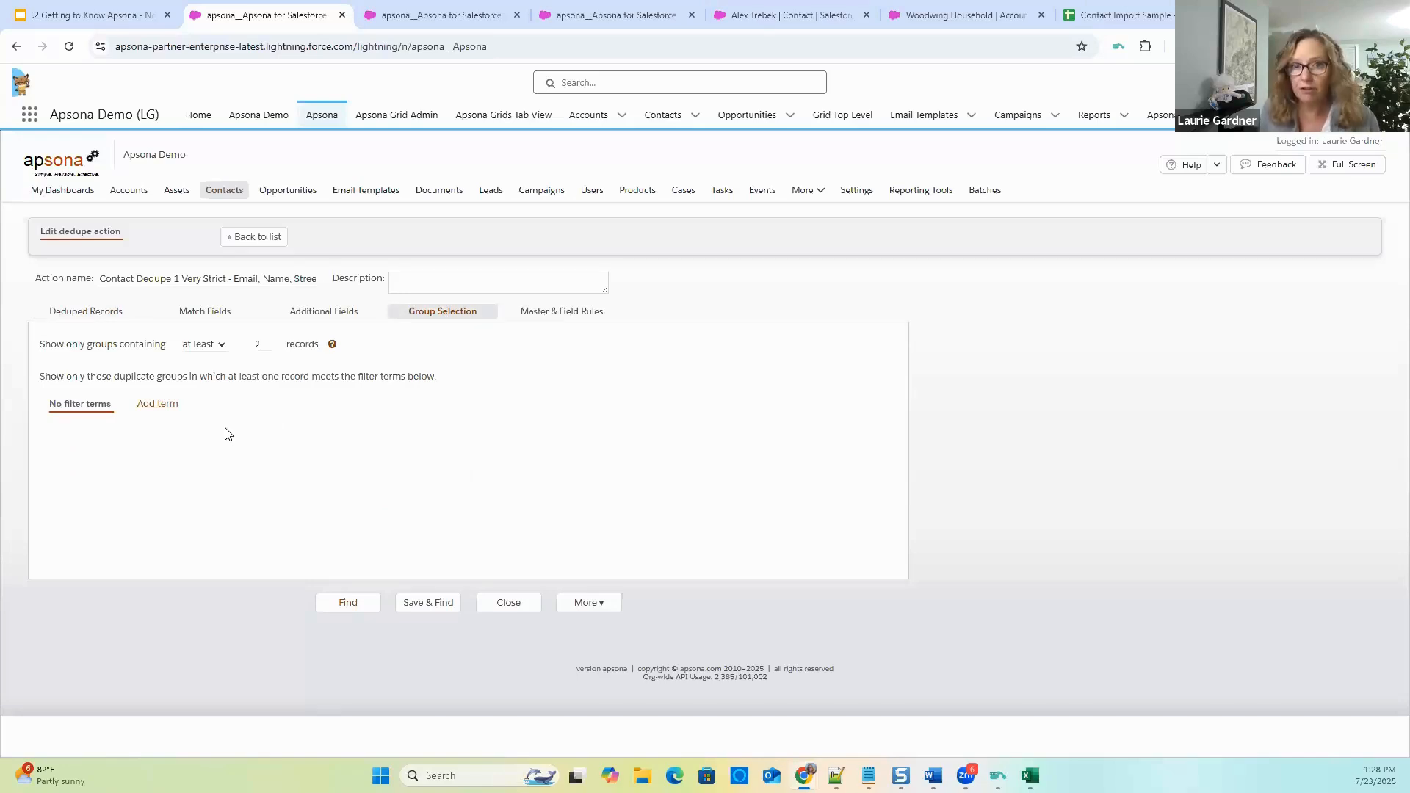
Review the dedupe action's master and field rules, and find the duplicate contact groups.
{"action": "left_click", "coordinate": [564, 313]}
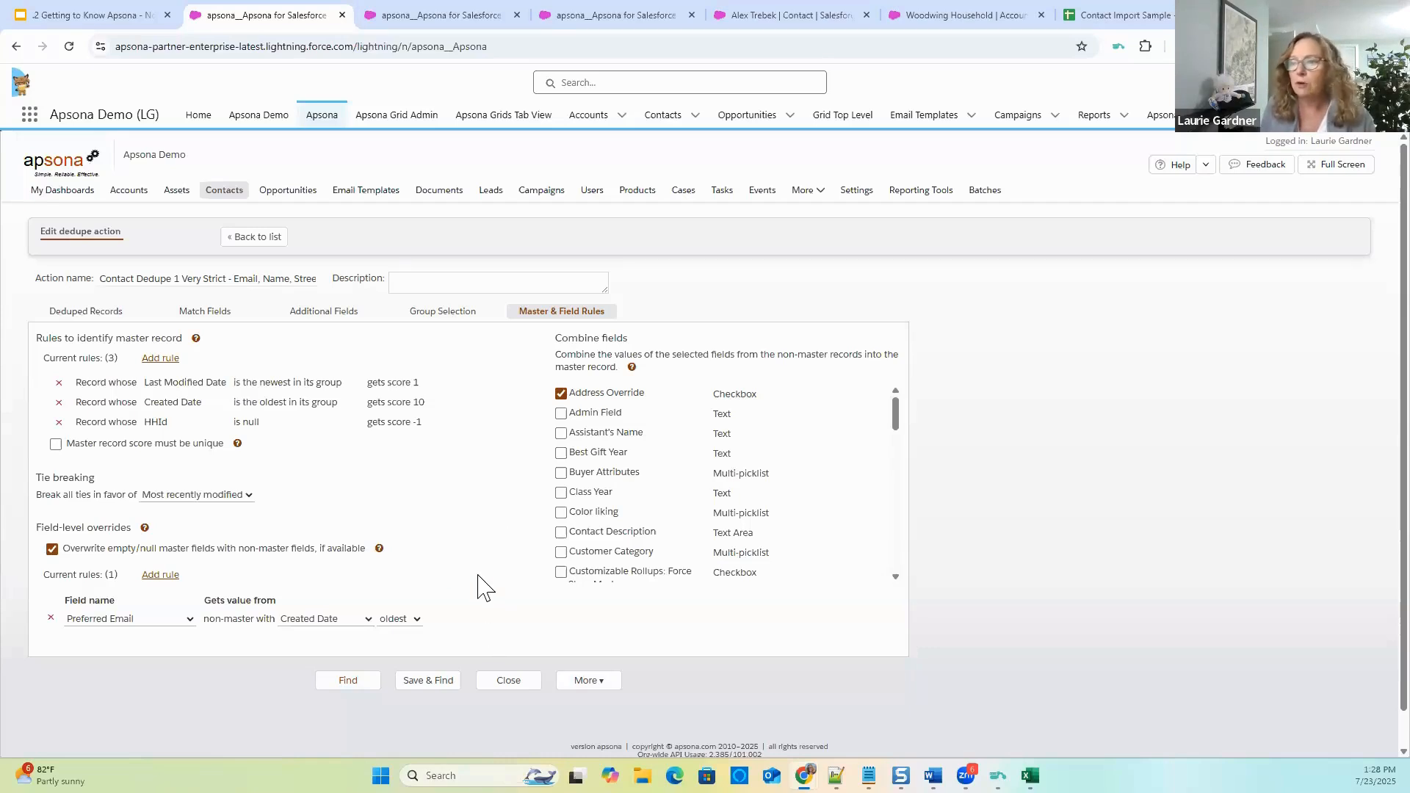
{"action": "scroll", "coordinate": [772, 507], "scroll_direction": "down", "scroll_amount": 3}
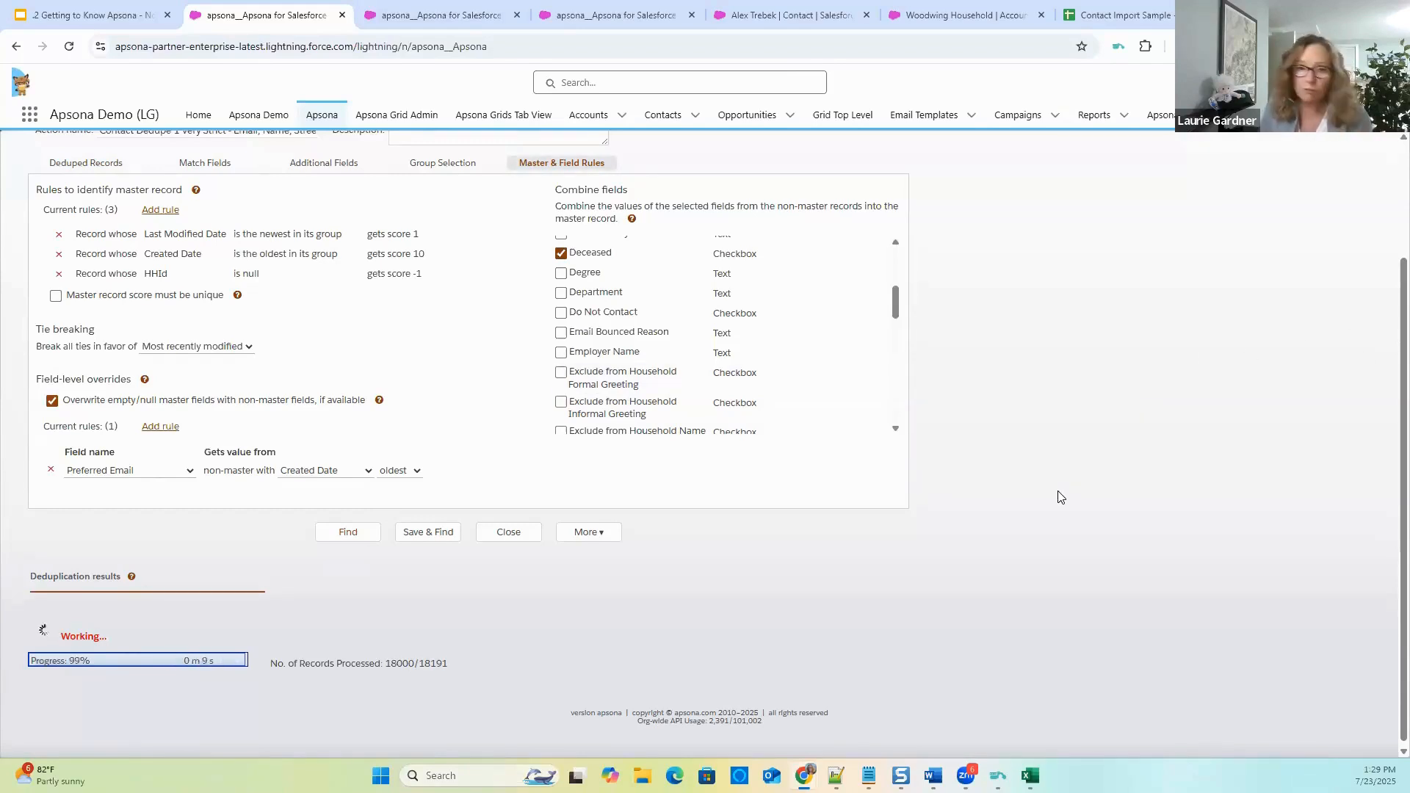
{"action": "scroll", "coordinate": [1150, 442], "scroll_direction": "down", "scroll_amount": 3}
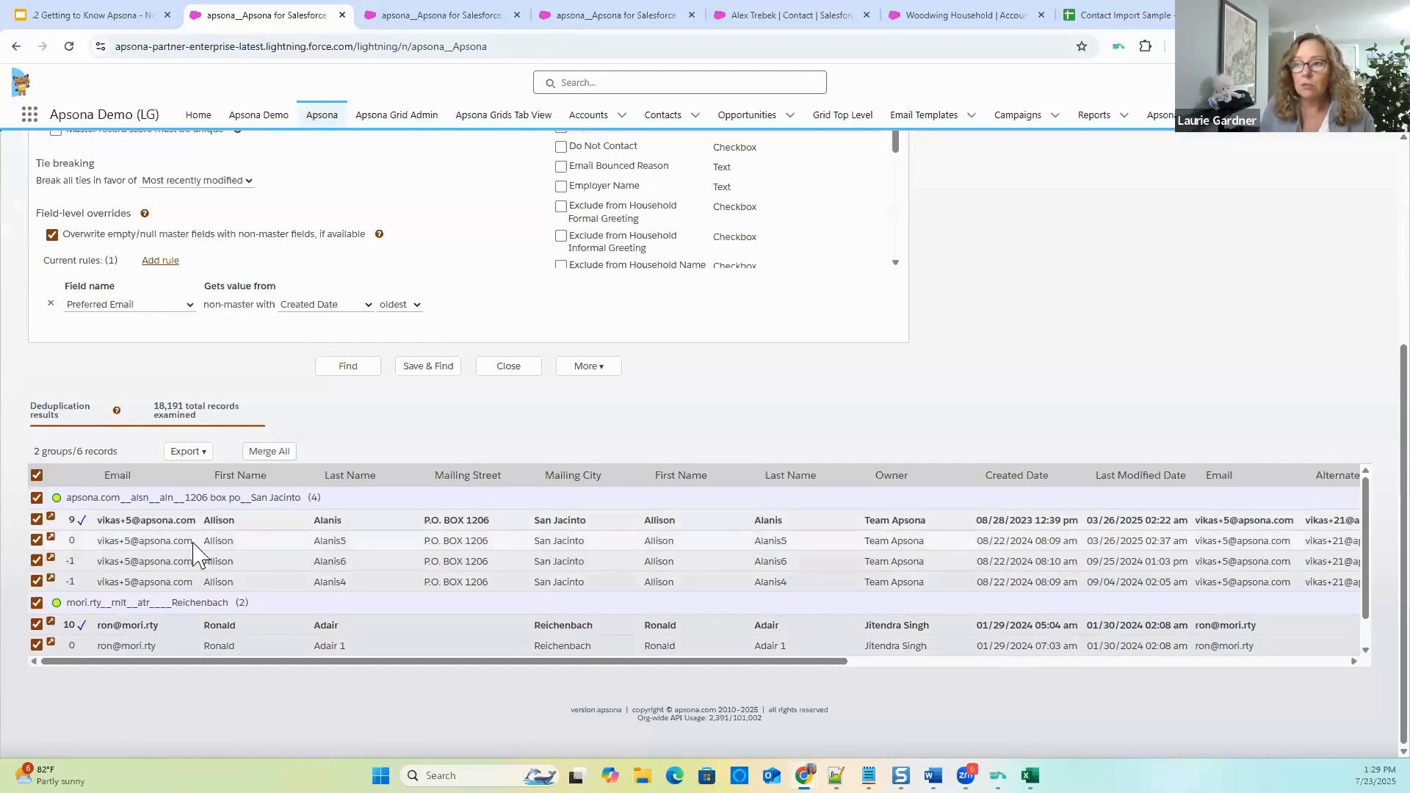
Try the second record as master of the San Jacinto duplicate group, restore the original master, and examine the remaining result columns.
{"action": "left_click", "coordinate": [137, 540]}
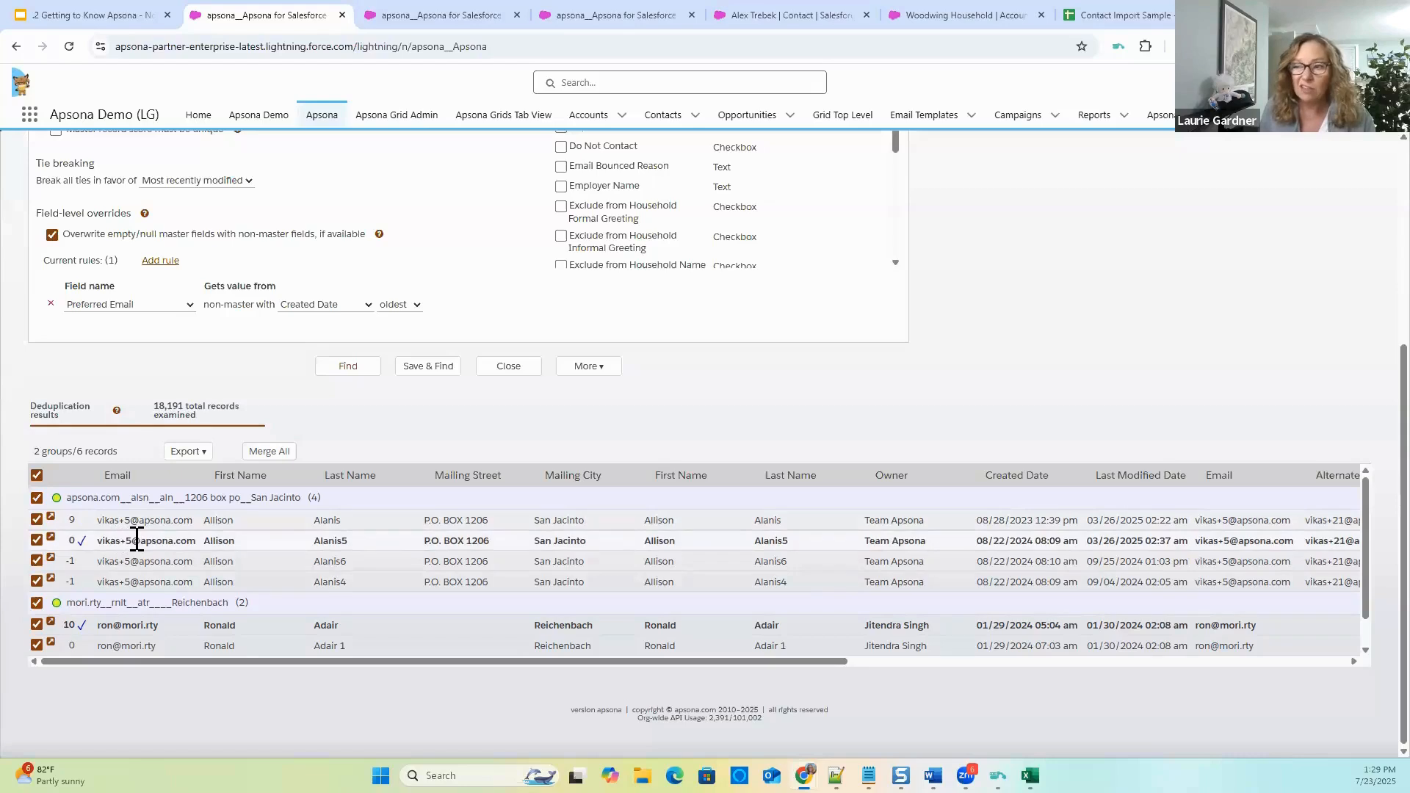
{"action": "left_click", "coordinate": [191, 521]}
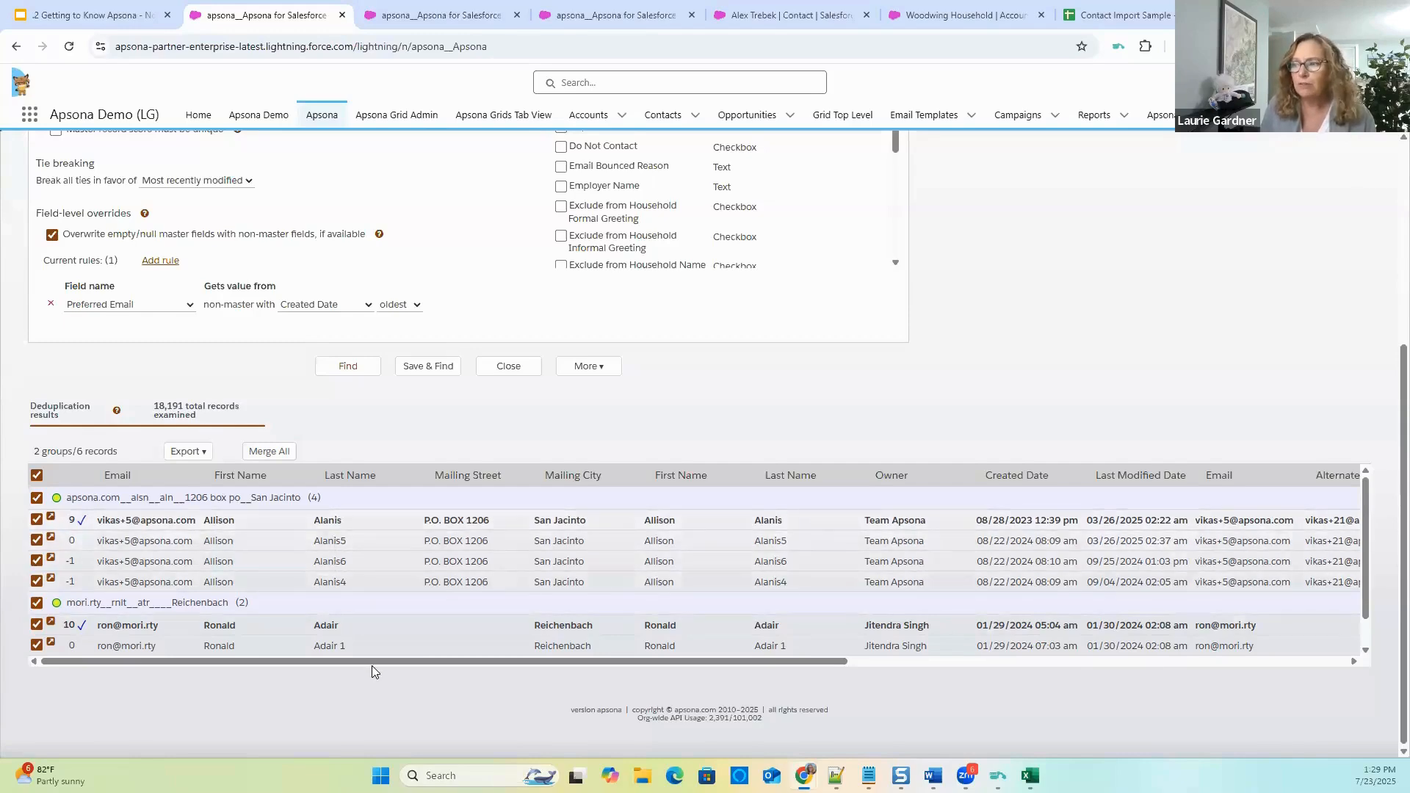
{"action": "left_click_drag", "start_coordinate": [372, 661], "coordinate": [819, 696]}
{"action": "left_click_drag", "start_coordinate": [631, 688], "coordinate": [358, 687]}
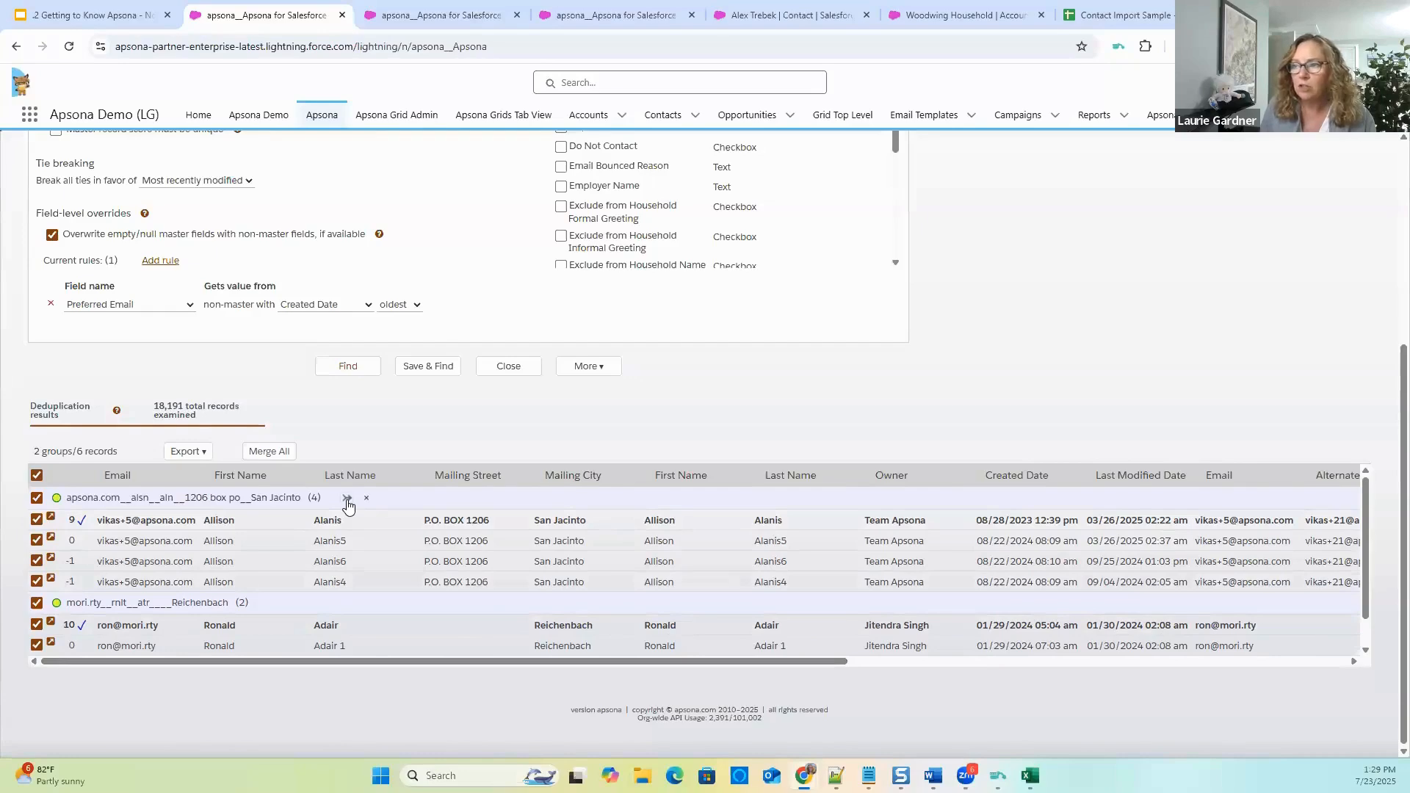
Open the custom merge setup for the San Jacinto duplicate group, examine its field values, and show mismatches only.
{"action": "left_click", "coordinate": [348, 501]}
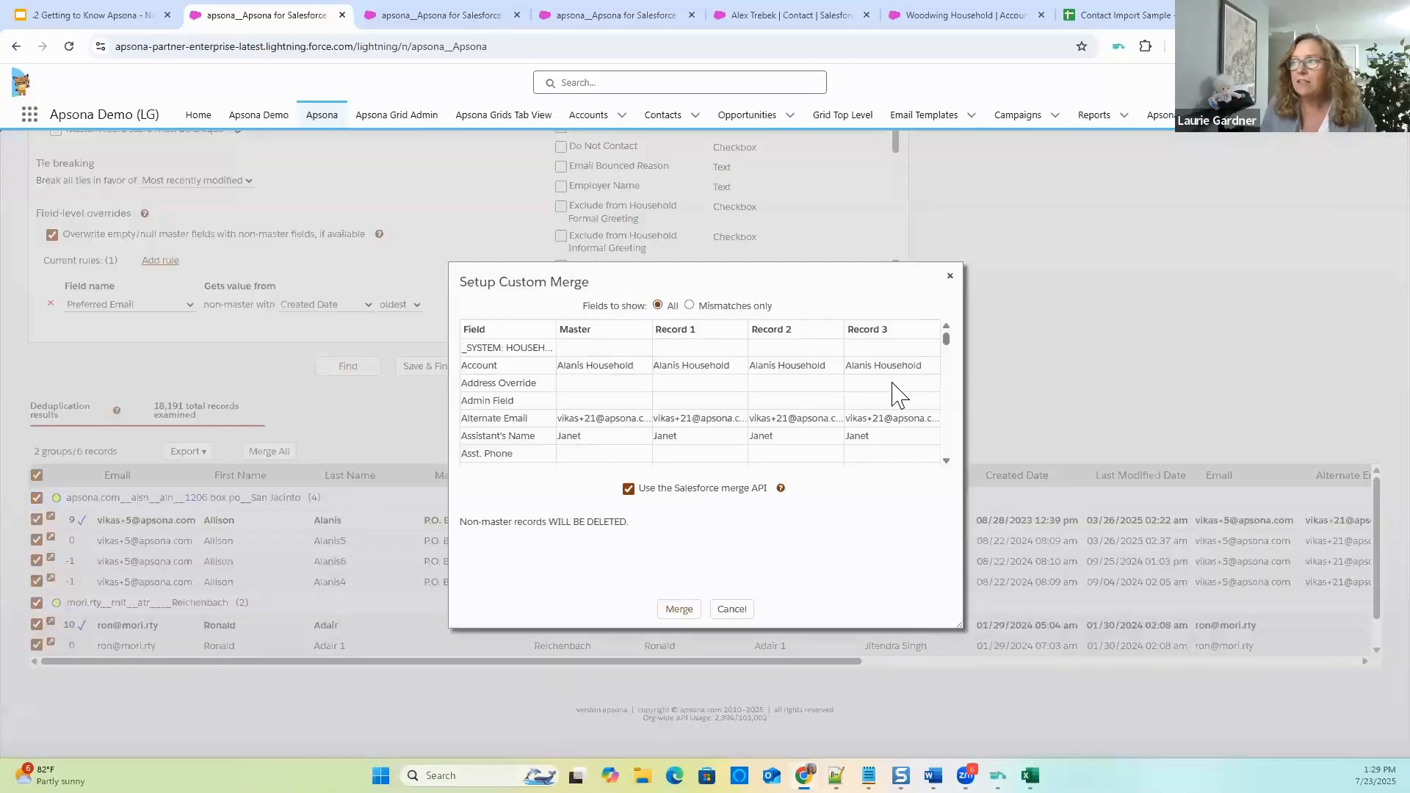
{"action": "scroll", "coordinate": [894, 385], "scroll_direction": "down", "scroll_amount": 2}
{"action": "scroll", "coordinate": [893, 383], "scroll_direction": "down", "scroll_amount": 10}
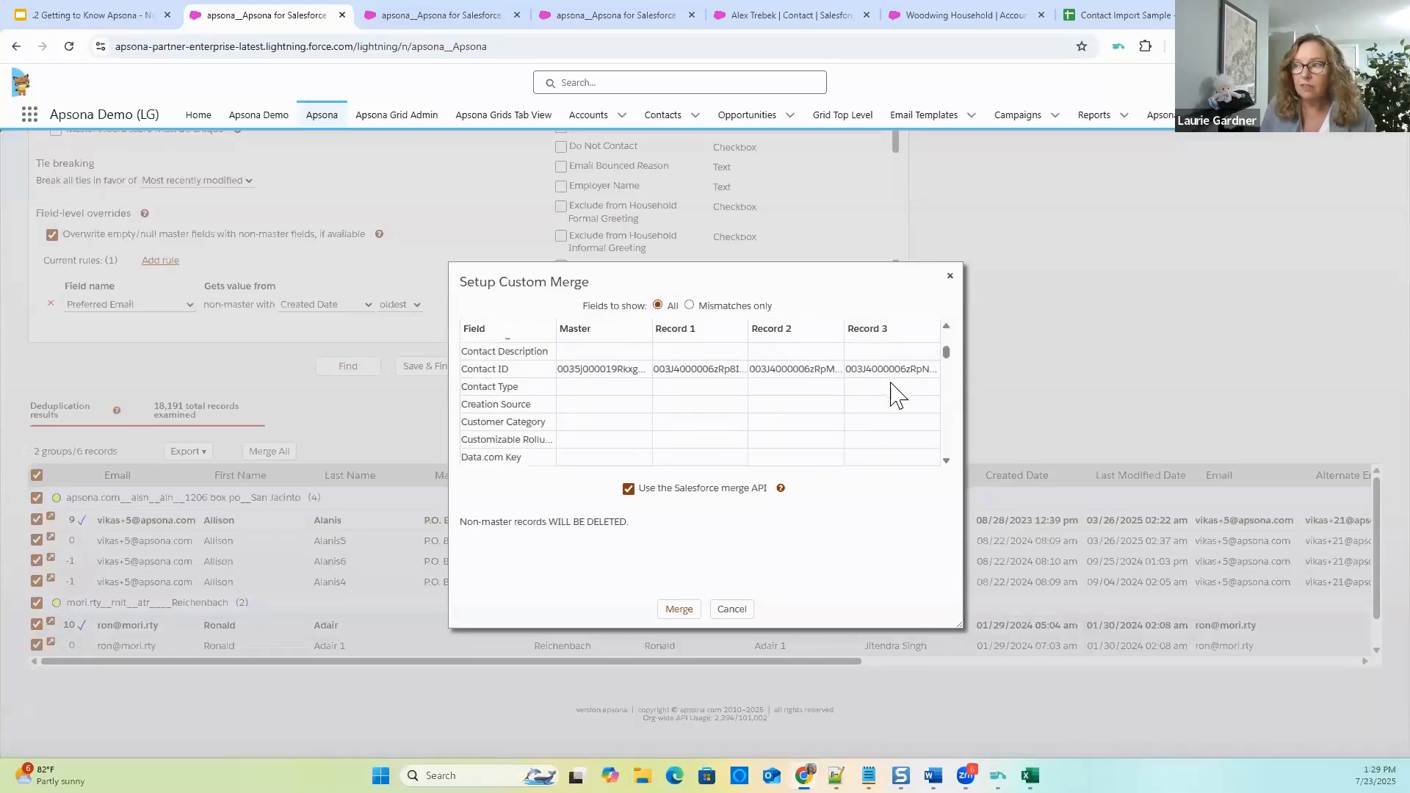
{"action": "scroll", "coordinate": [893, 383], "scroll_direction": "down", "scroll_amount": 10}
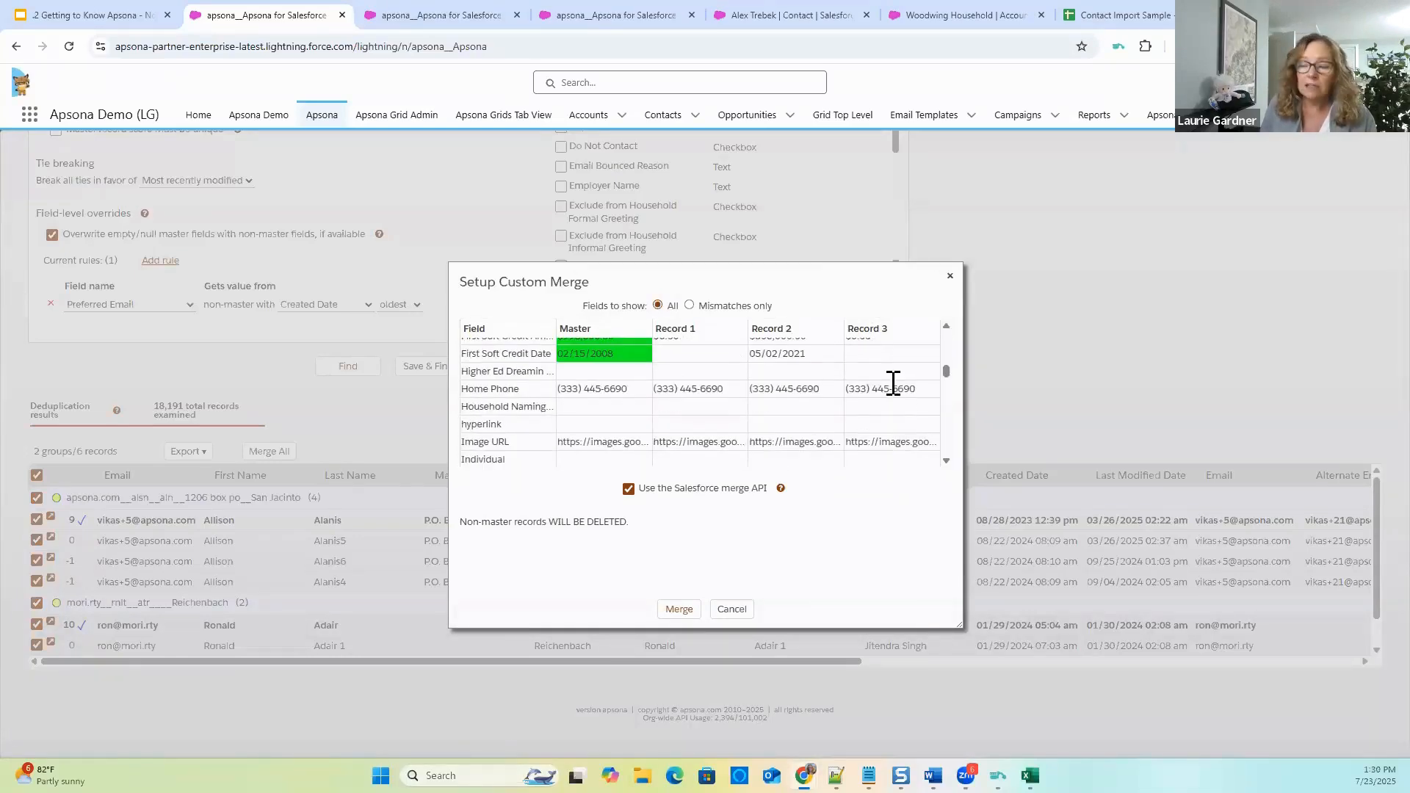
{"action": "left_click", "coordinate": [689, 305]}
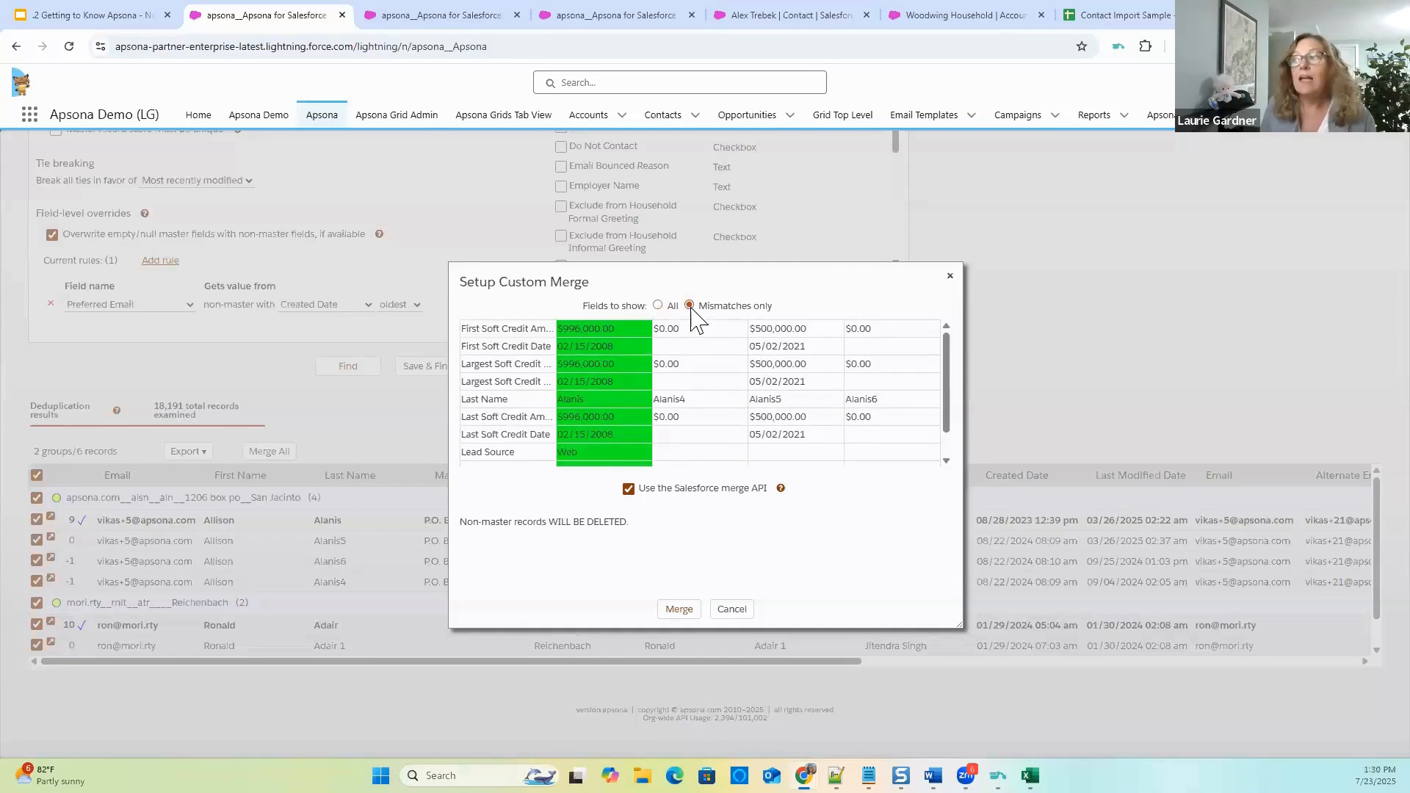
Try overriding master values with Record 2's first and largest soft credit amounts and largest and last dates, plus Record 1's last name; cancel the merge.
{"action": "left_click", "coordinate": [795, 327]}
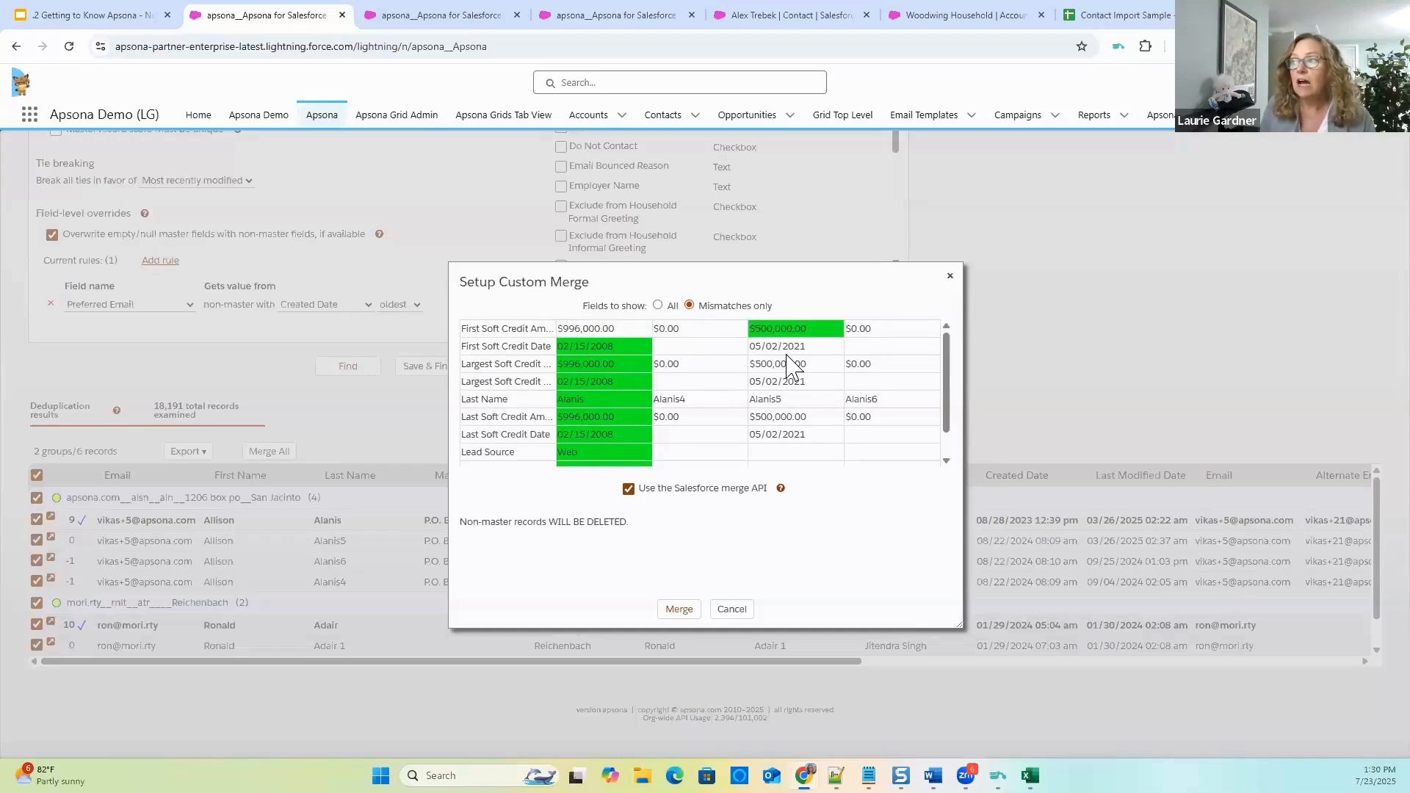
{"action": "left_click", "coordinate": [793, 365]}
{"action": "left_click", "coordinate": [752, 383]}
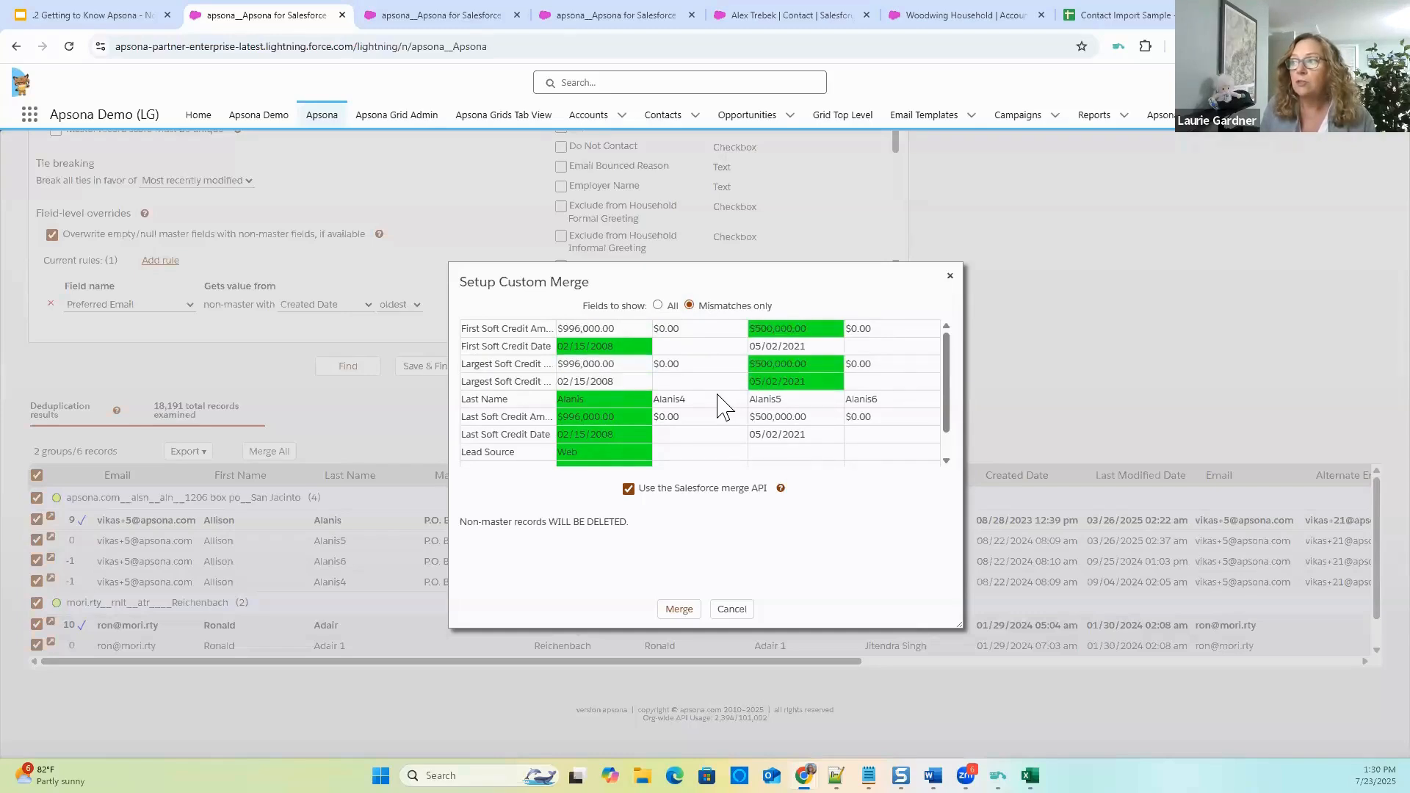
{"action": "left_click", "coordinate": [719, 401]}
{"action": "left_click", "coordinate": [798, 434]}
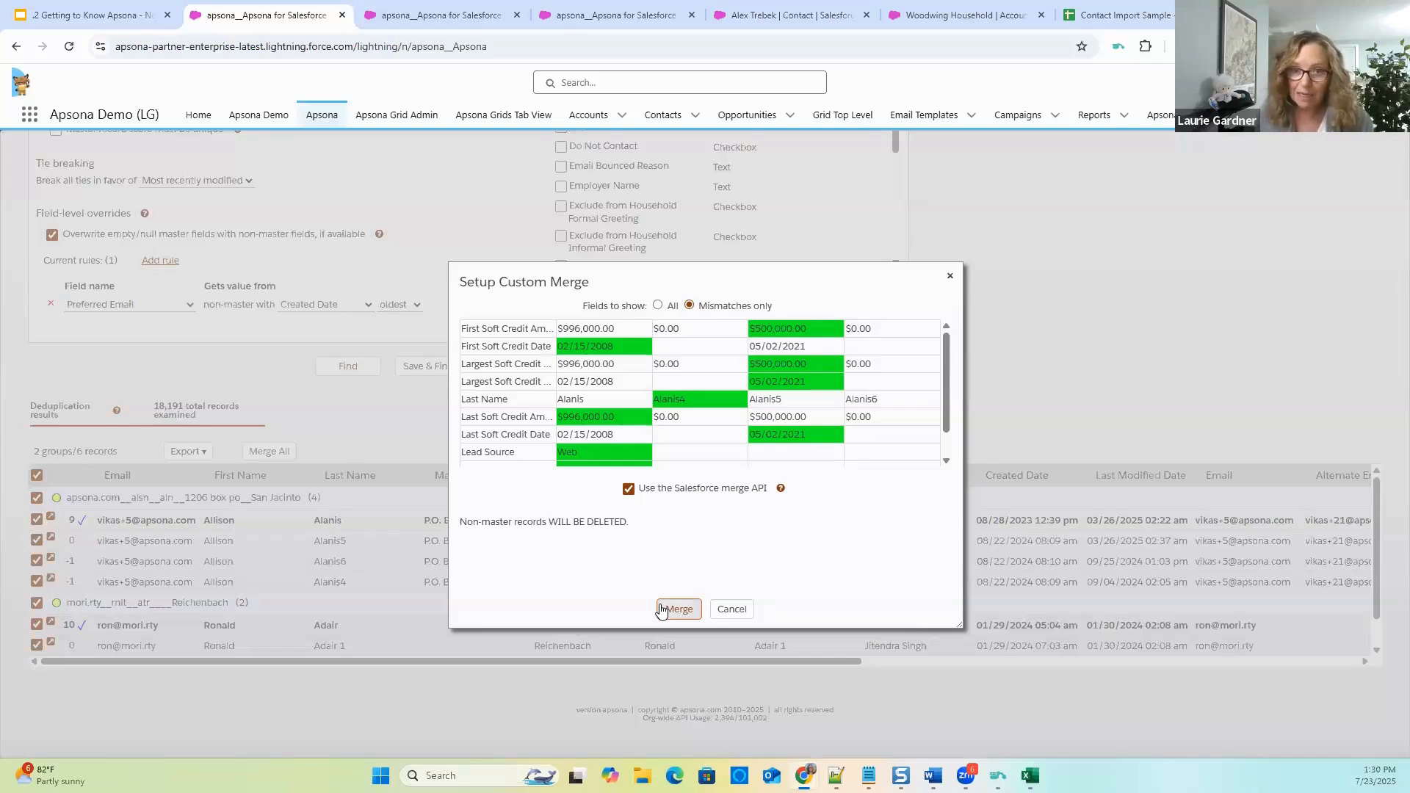
{"action": "left_click", "coordinate": [734, 611]}
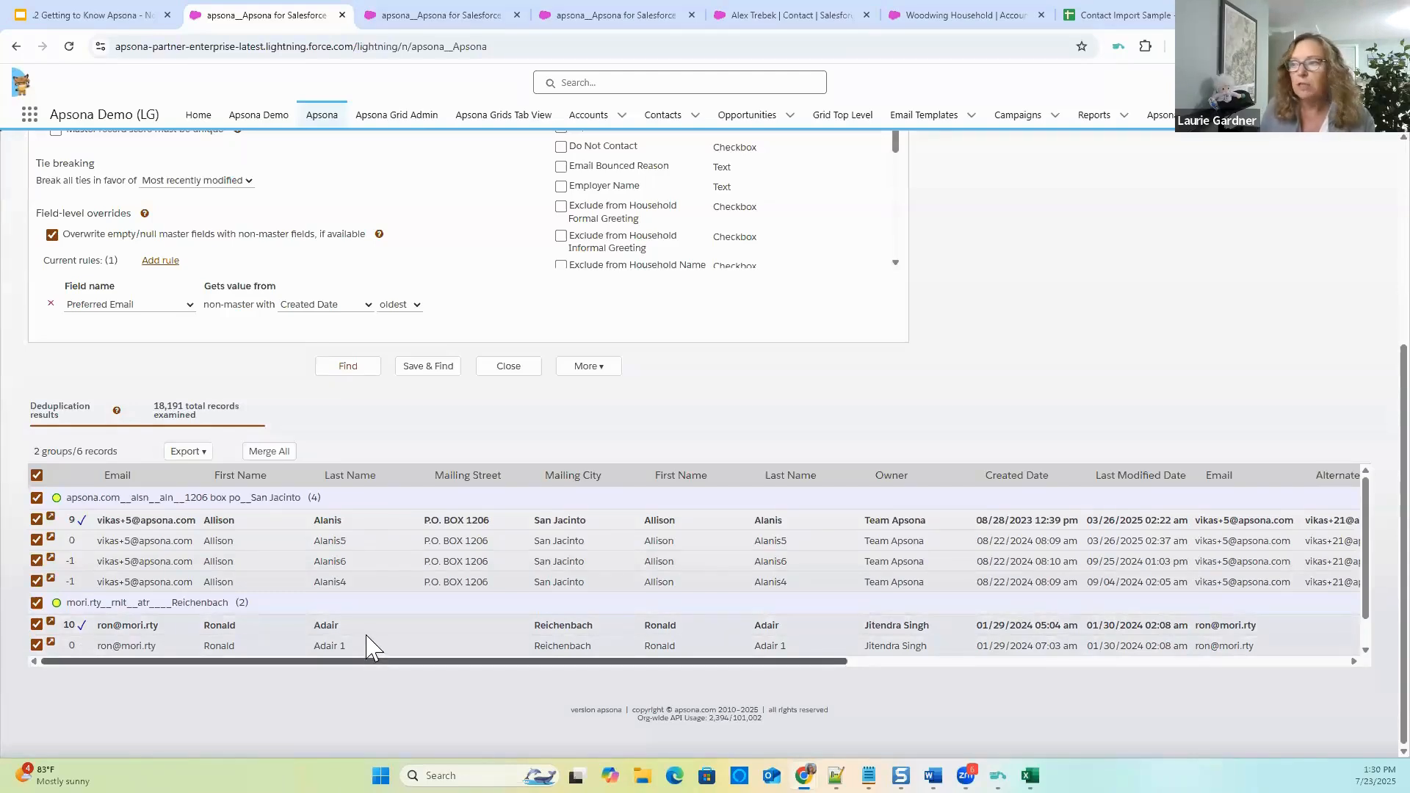
Remove the Reichenbach duplicate group from being considered for merging.
{"action": "mouse_move", "coordinate": [377, 603]}
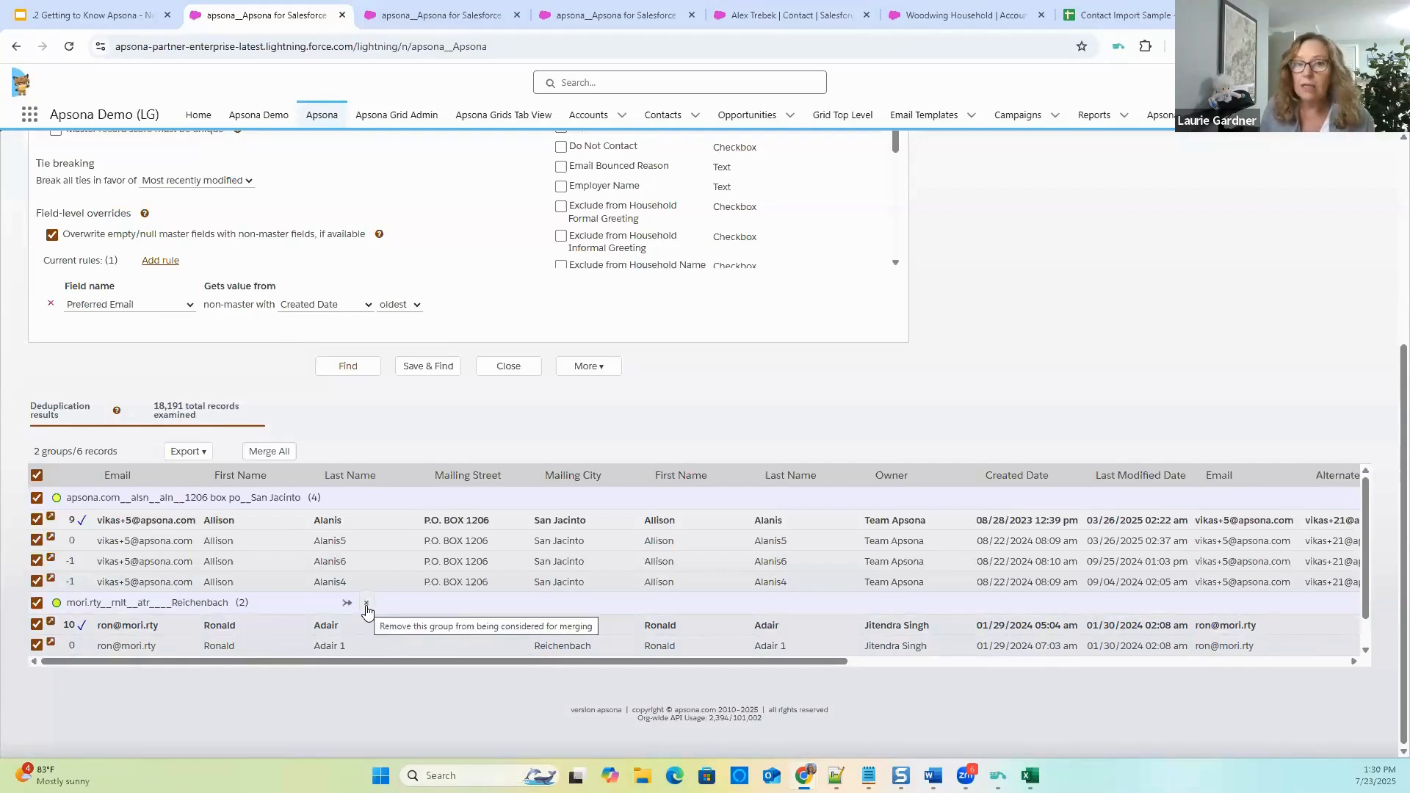
{"action": "left_click", "coordinate": [367, 607]}
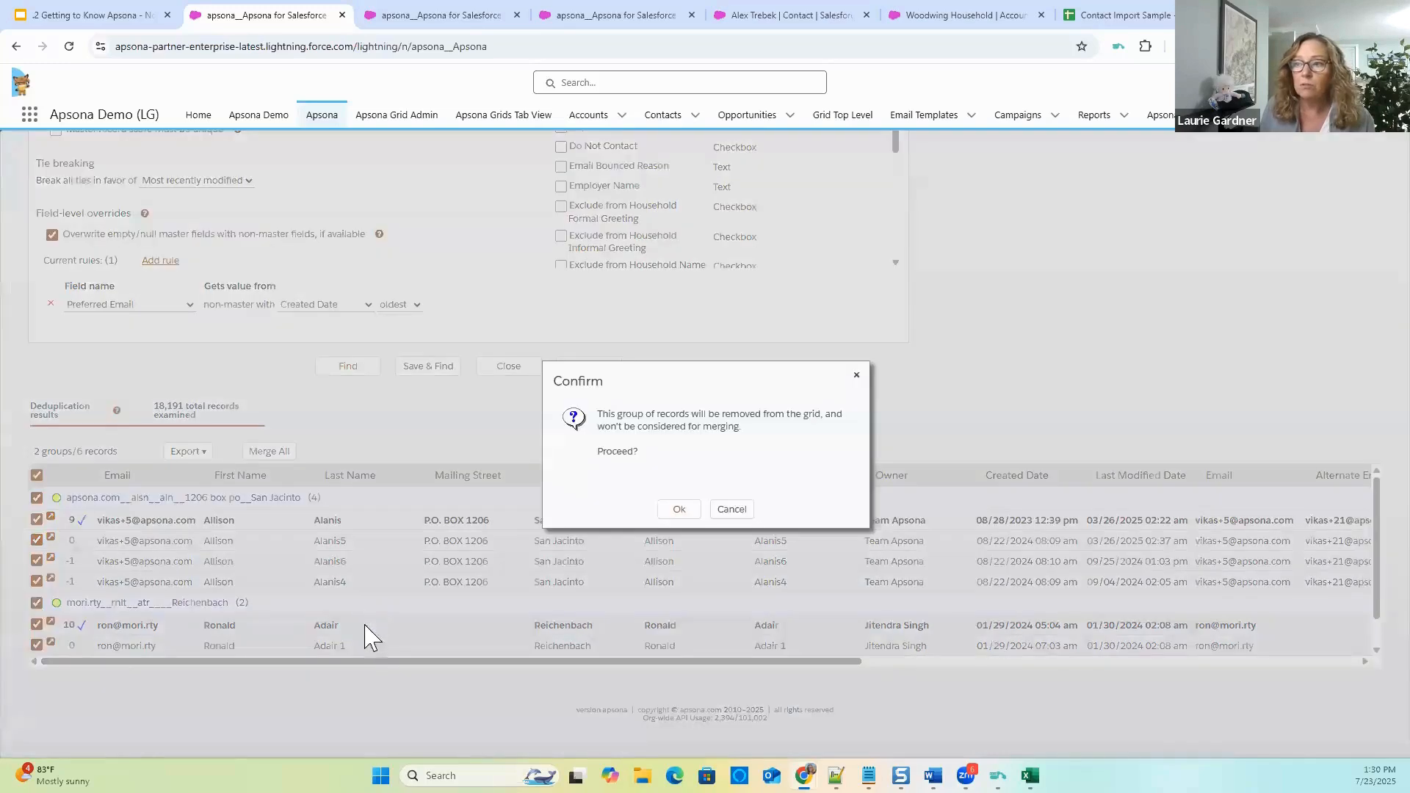
{"action": "left_click", "coordinate": [677, 508]}
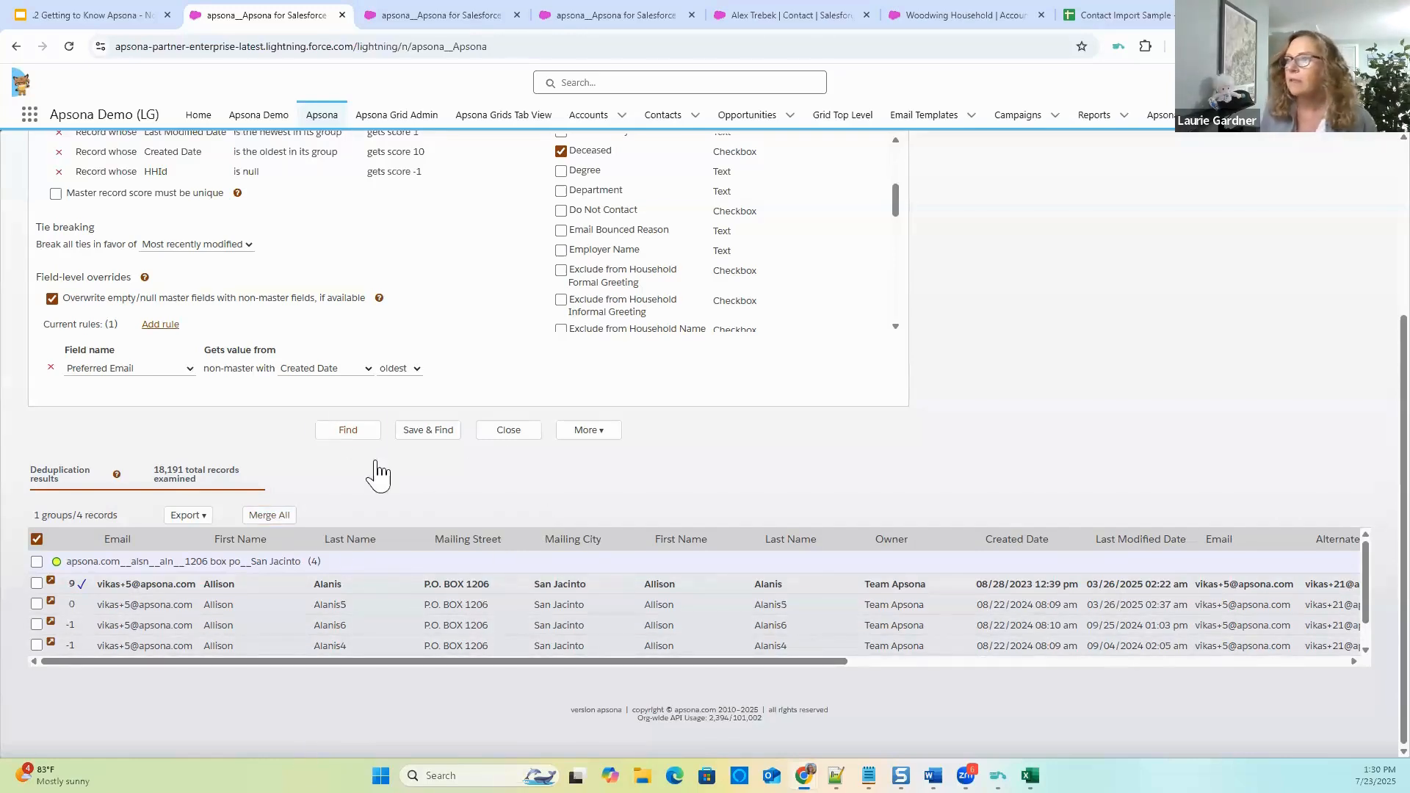
Recheck the remaining duplicate group against the action's master rules, deduped record filters and group selection settings.
{"action": "scroll", "coordinate": [465, 530], "scroll_direction": "up", "scroll_amount": 3}
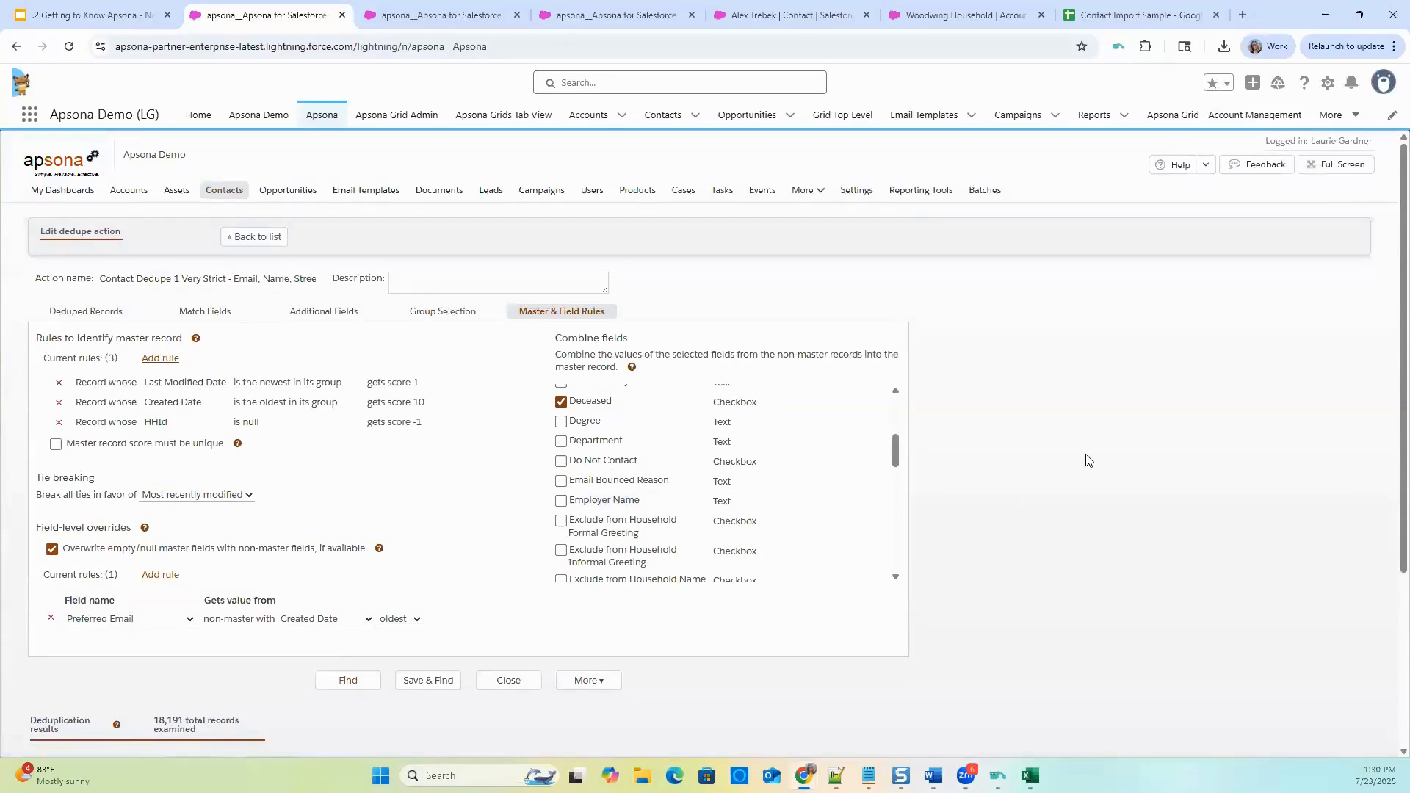
{"action": "scroll", "coordinate": [1070, 488], "scroll_direction": "down", "scroll_amount": 3}
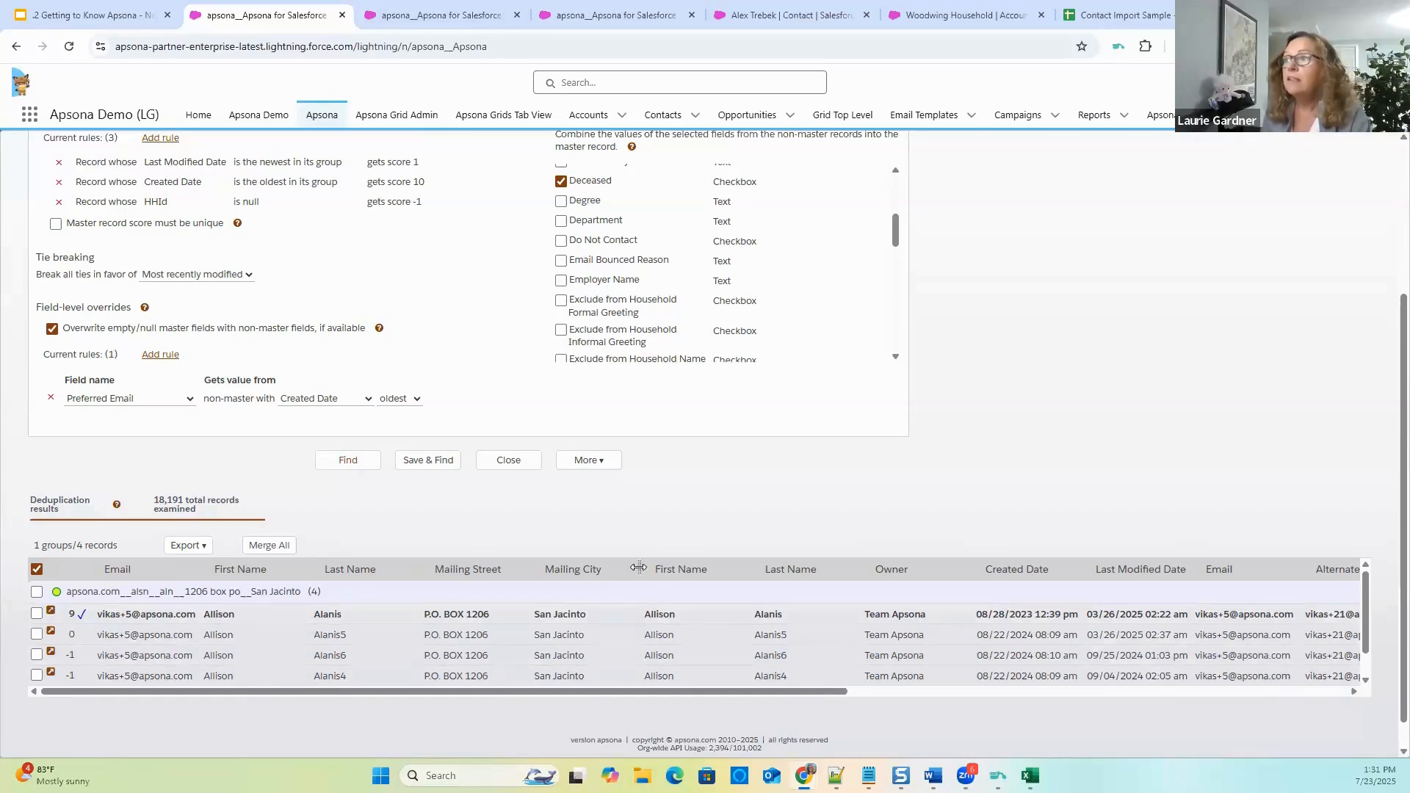
{"action": "scroll", "coordinate": [565, 463], "scroll_direction": "up", "scroll_amount": 3}
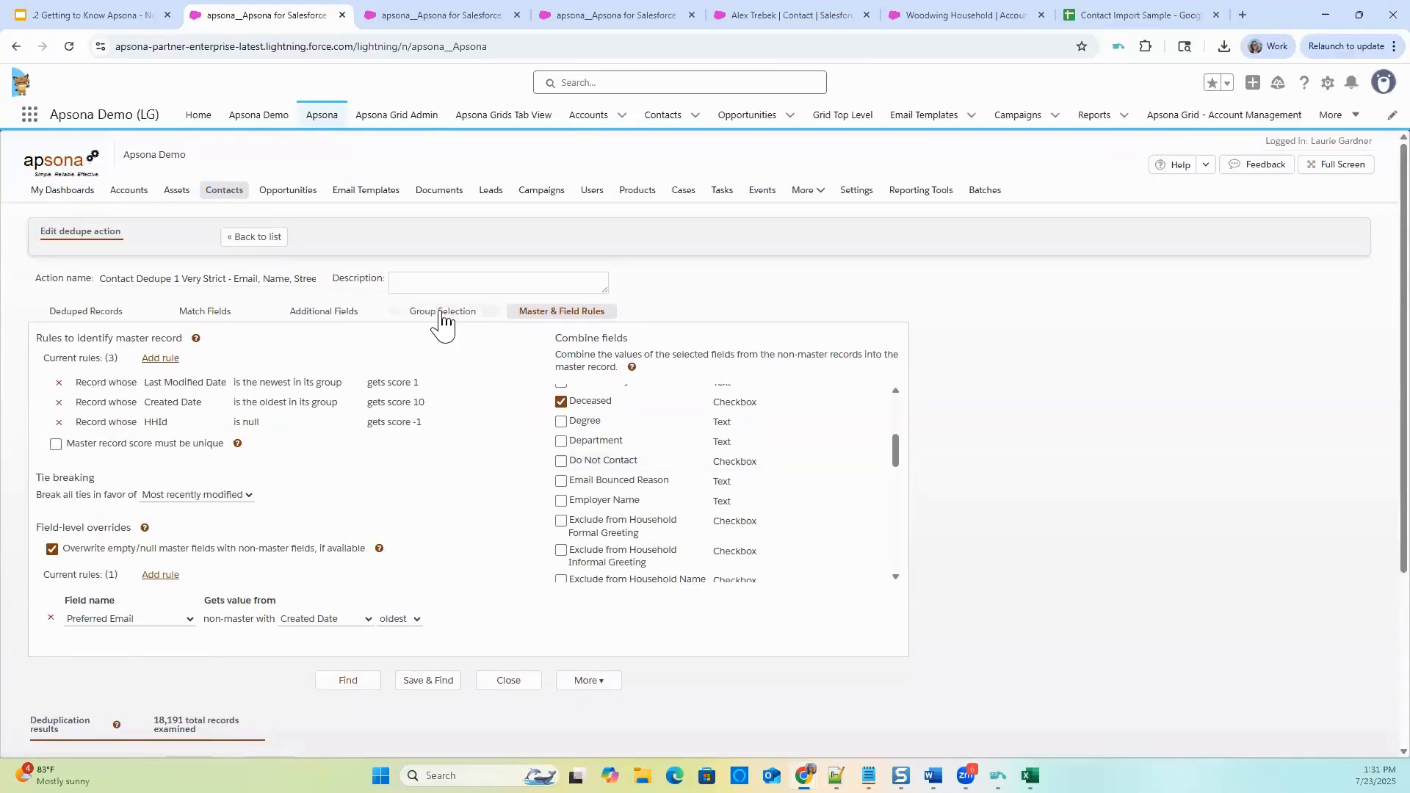
{"action": "left_click", "coordinate": [95, 316]}
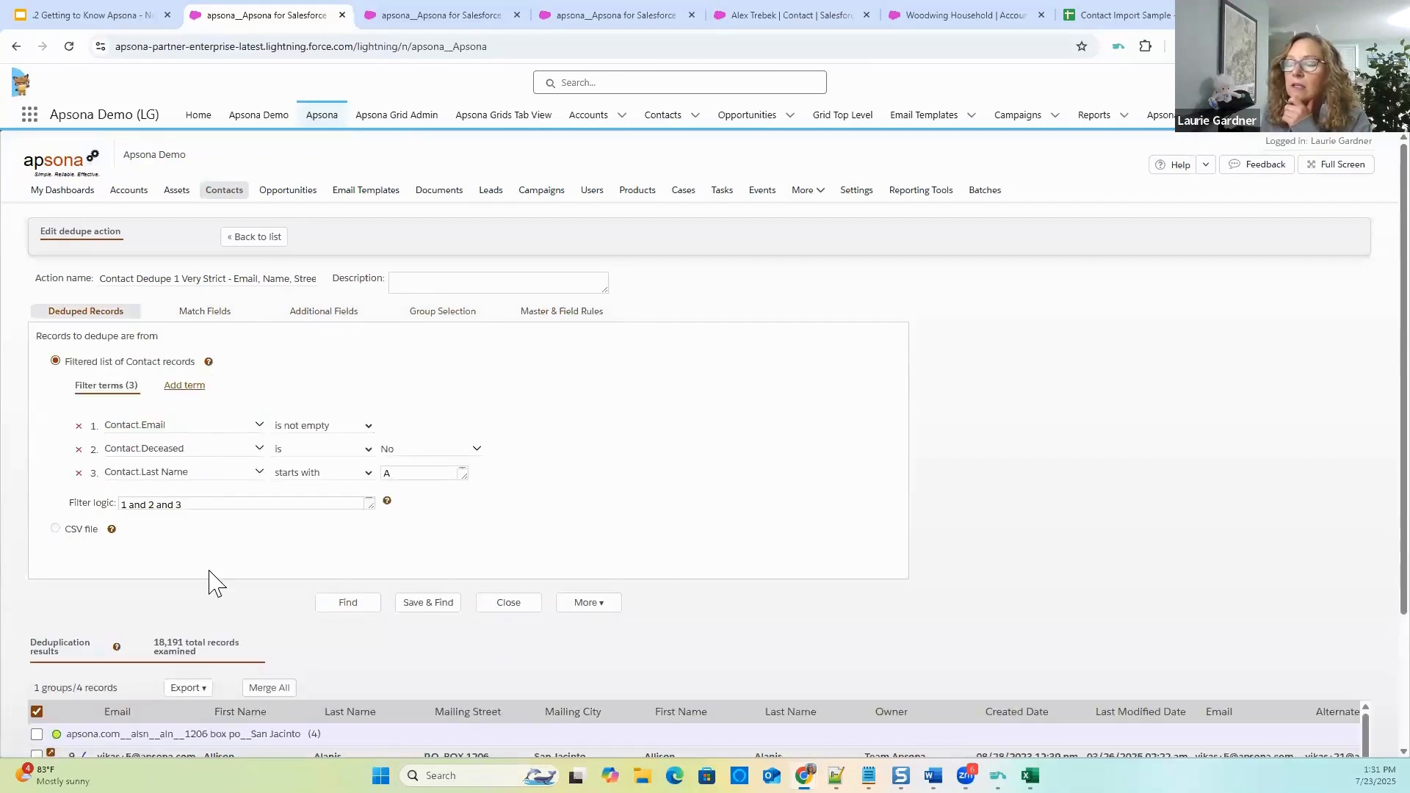
{"action": "left_click", "coordinate": [432, 319]}
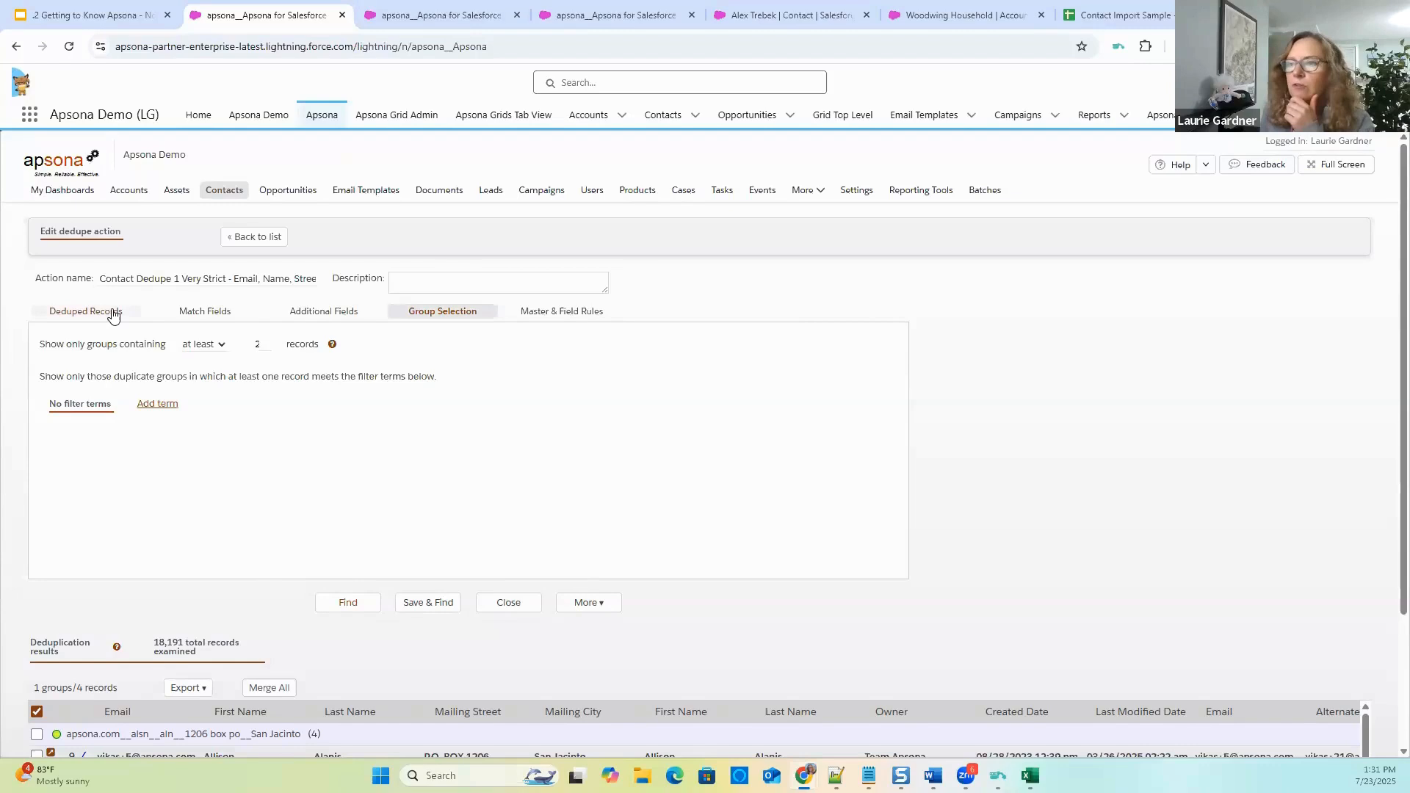
{"action": "left_click", "coordinate": [112, 315]}
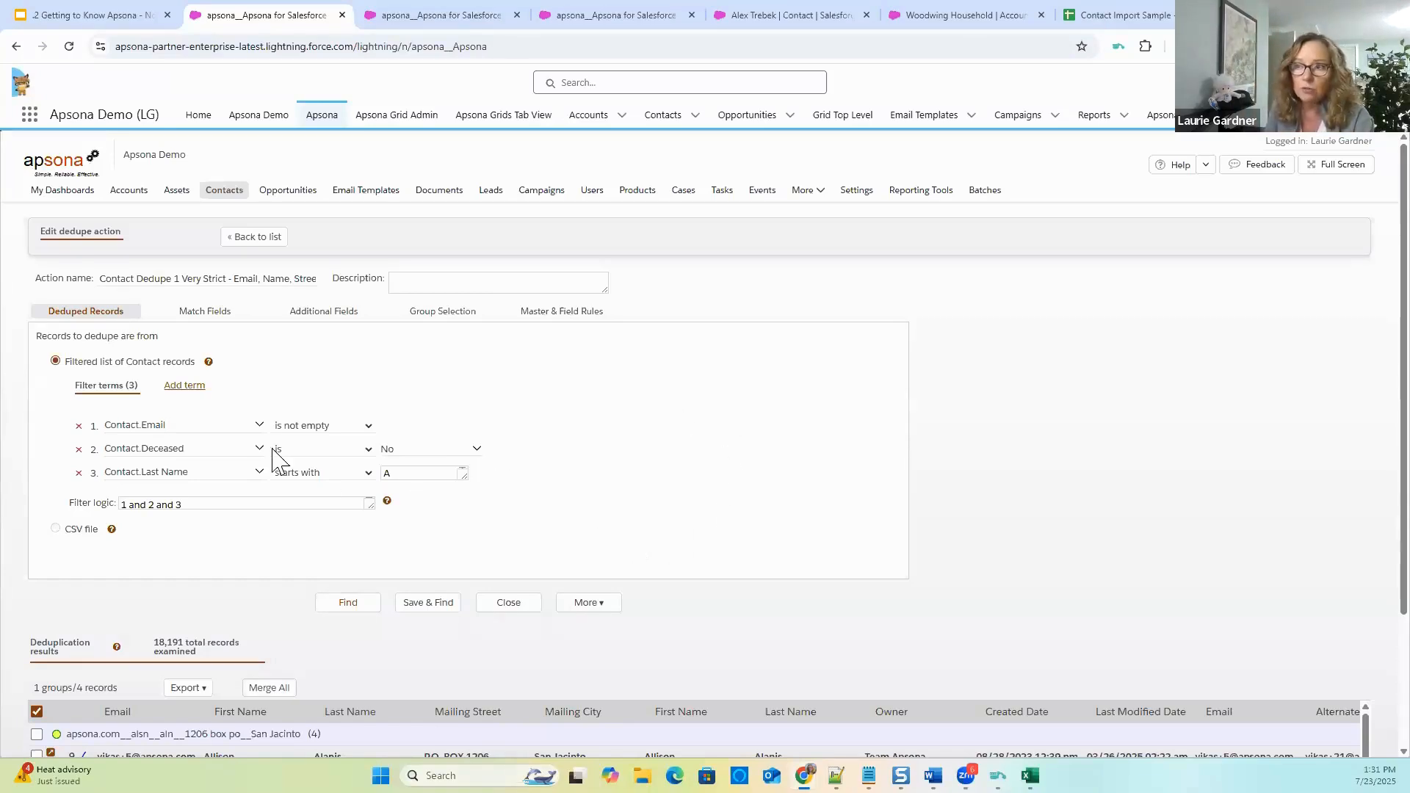
Try adding a fourth filter term to the deduped records, browse the available related objects down to the Opportunity ones, and remove the term.
{"action": "left_click", "coordinate": [185, 387]}
{"action": "left_click", "coordinate": [167, 498]}
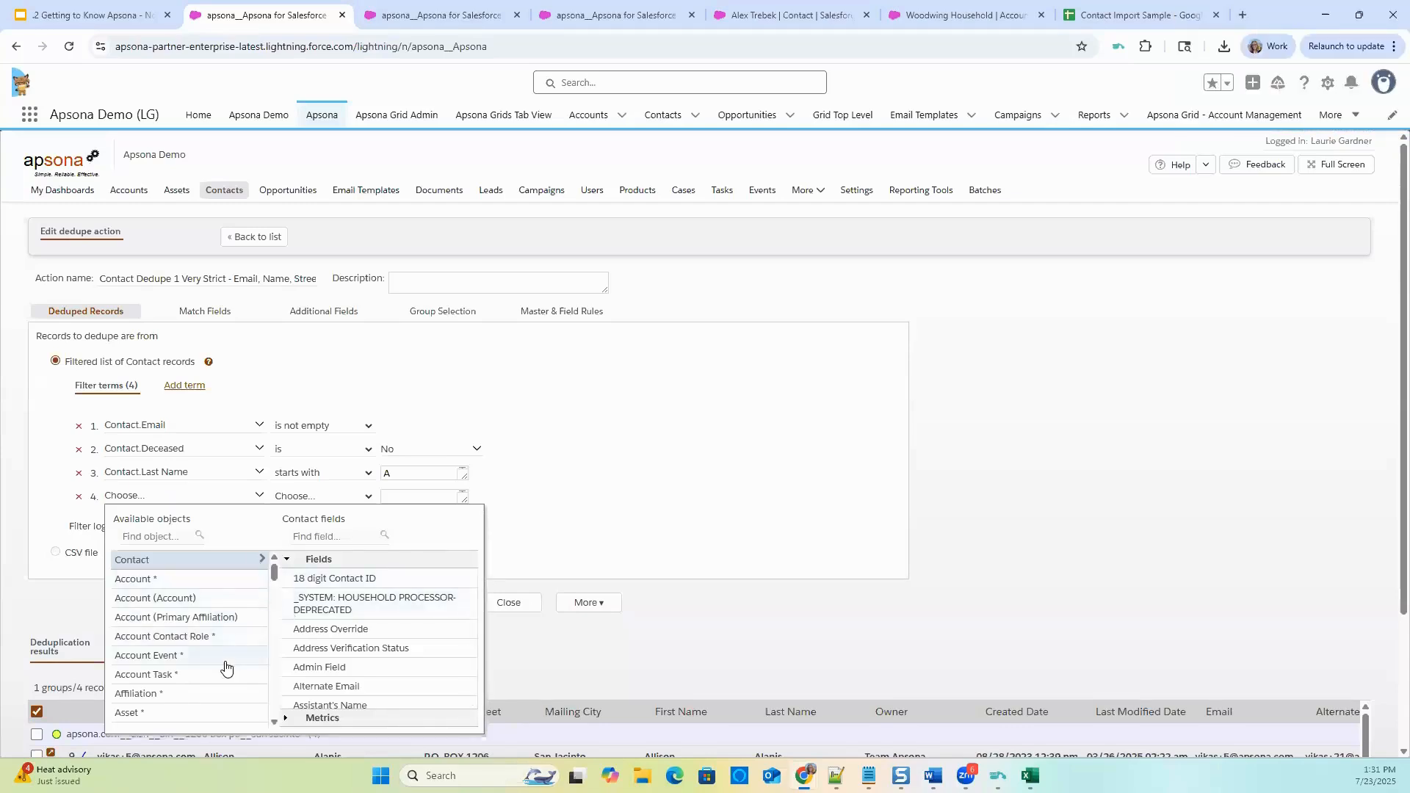
{"action": "scroll", "coordinate": [220, 670], "scroll_direction": "down", "scroll_amount": 2}
{"action": "scroll", "coordinate": [221, 671], "scroll_direction": "down", "scroll_amount": 10}
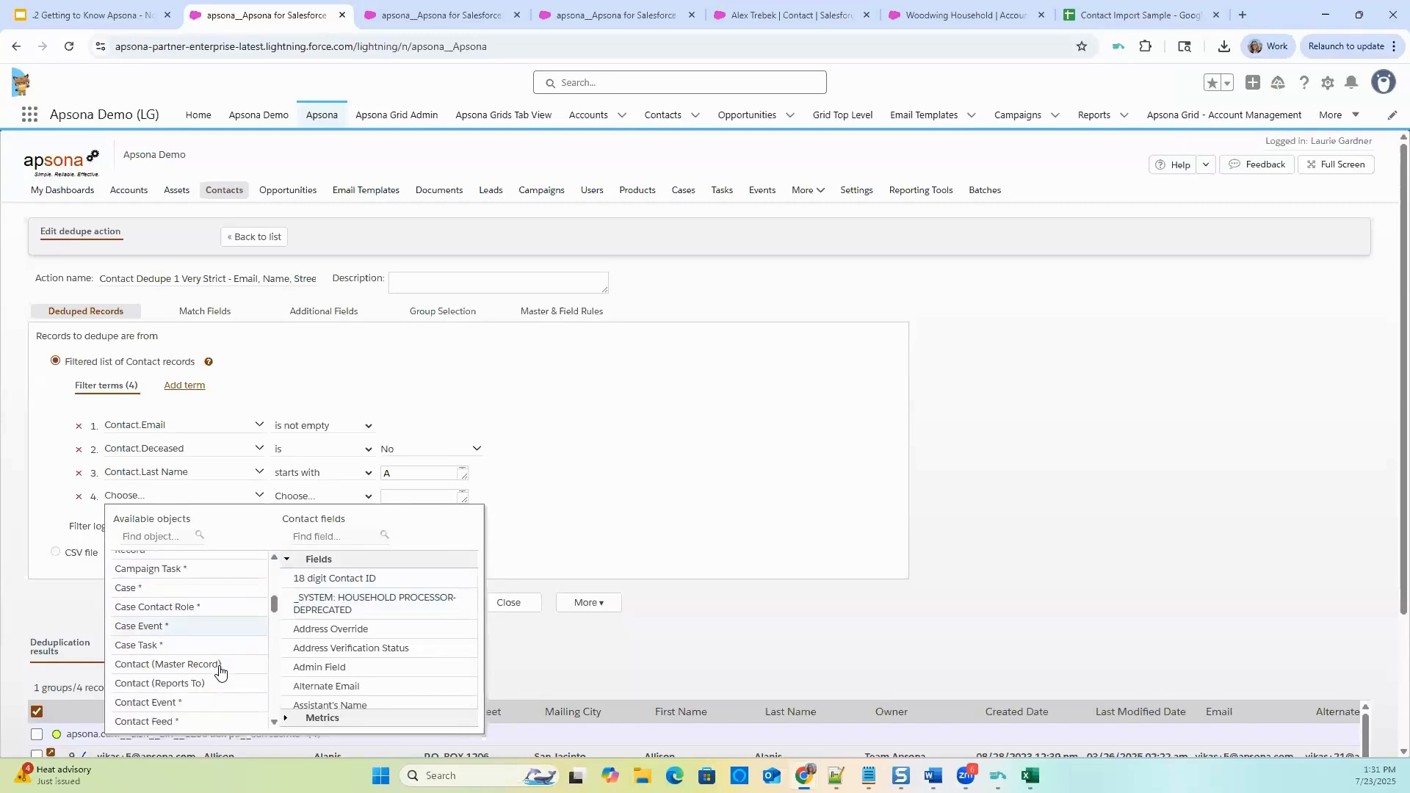
{"action": "scroll", "coordinate": [221, 671], "scroll_direction": "down", "scroll_amount": 10}
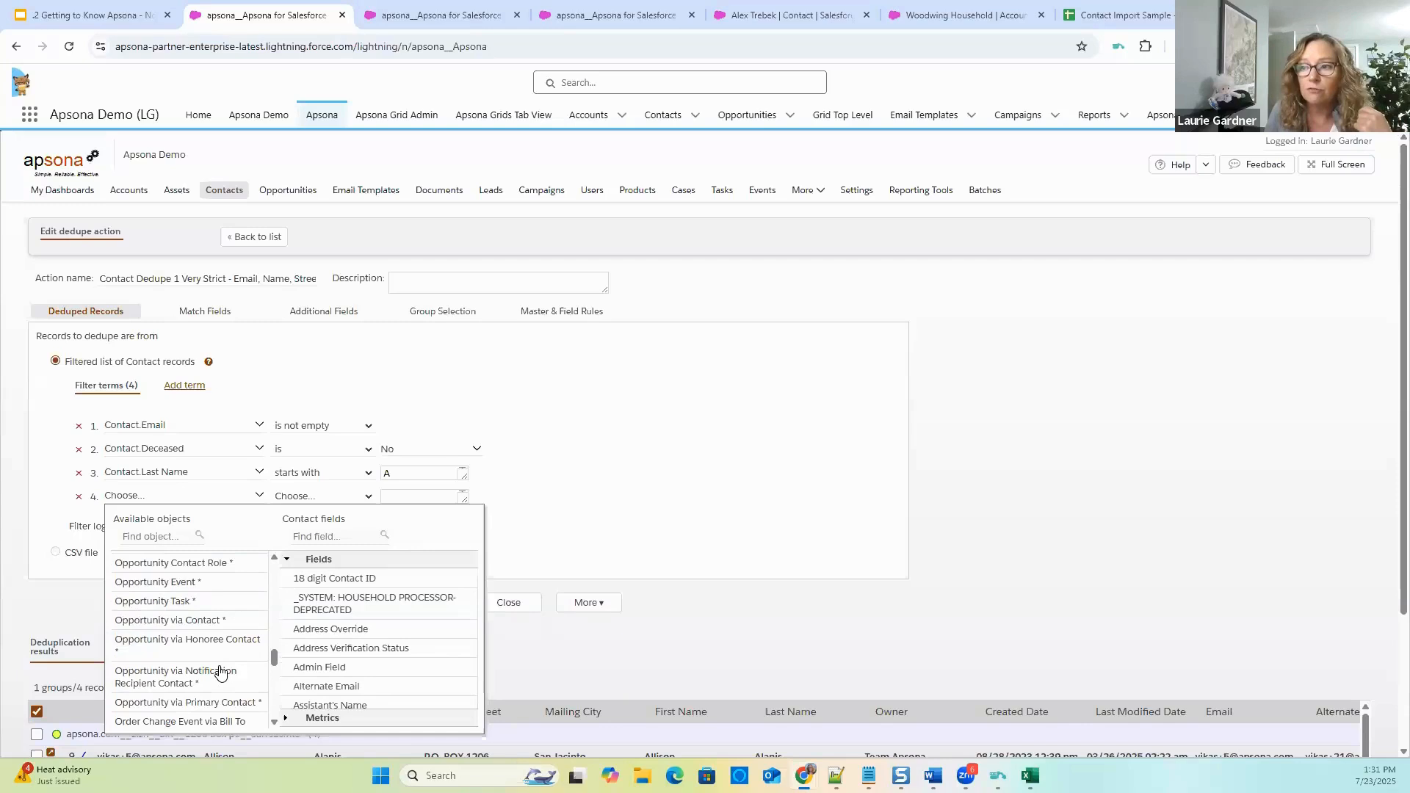
{"action": "scroll", "coordinate": [215, 674], "scroll_direction": "up", "scroll_amount": 2}
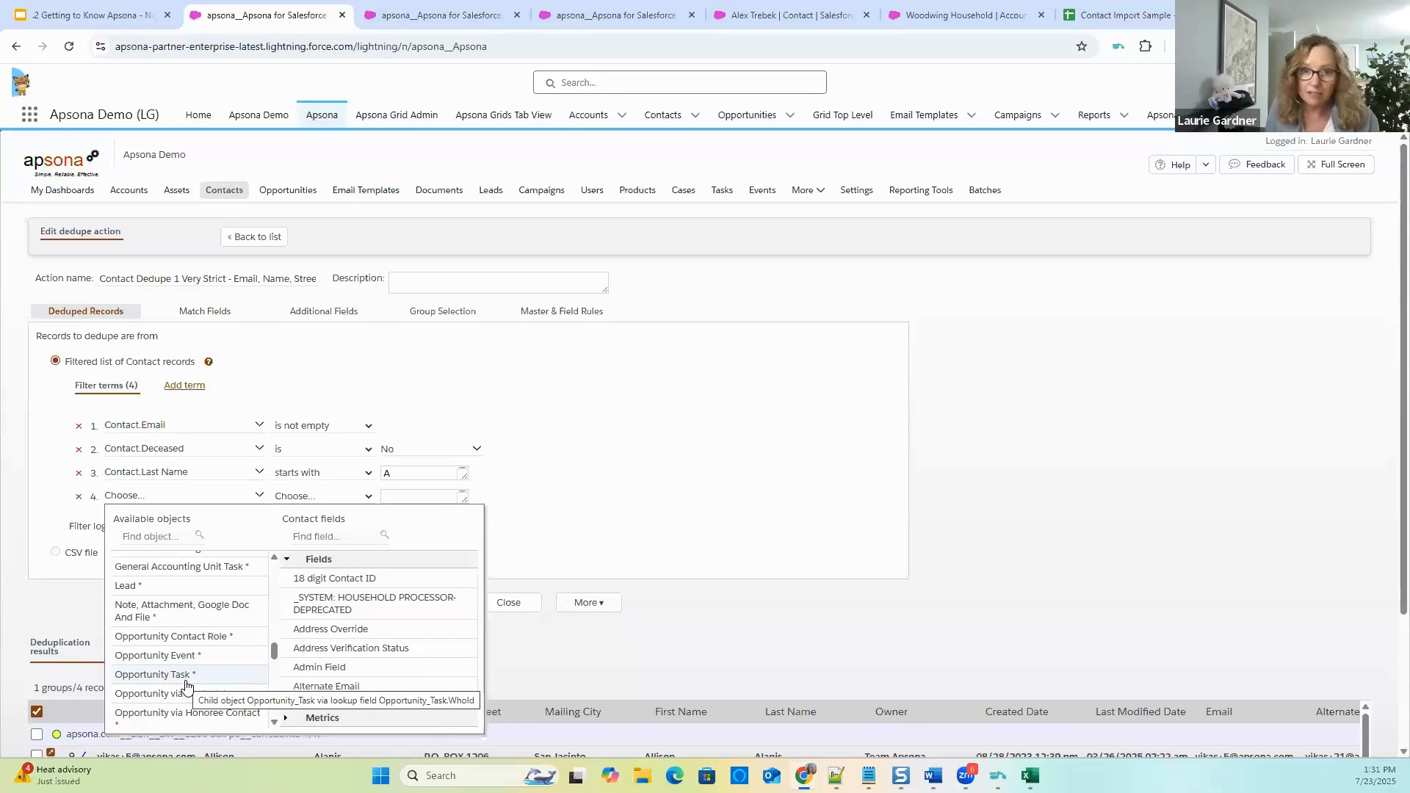
{"action": "left_click", "coordinate": [760, 544]}
{"action": "left_click", "coordinate": [78, 497]}
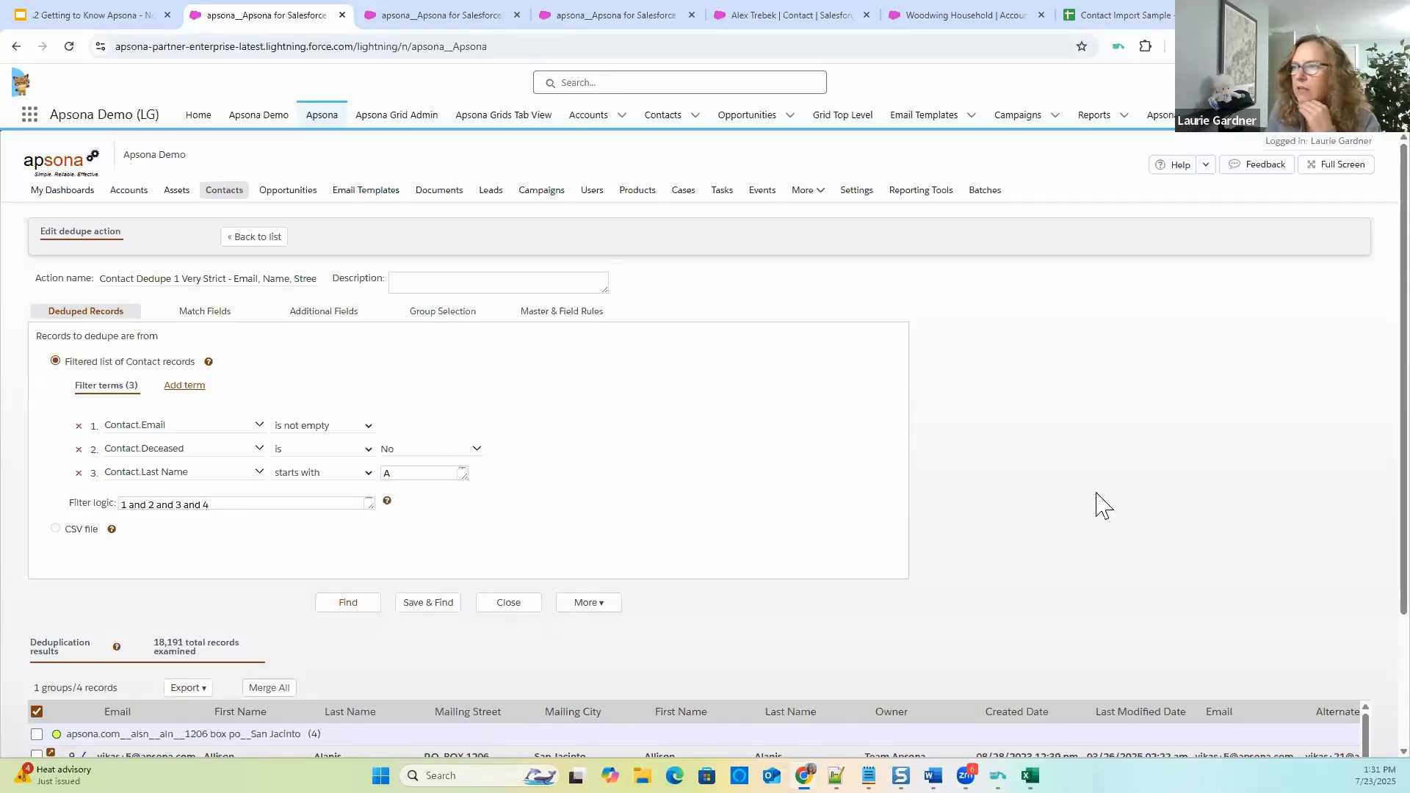
{"action": "left_click", "coordinate": [271, 503]}
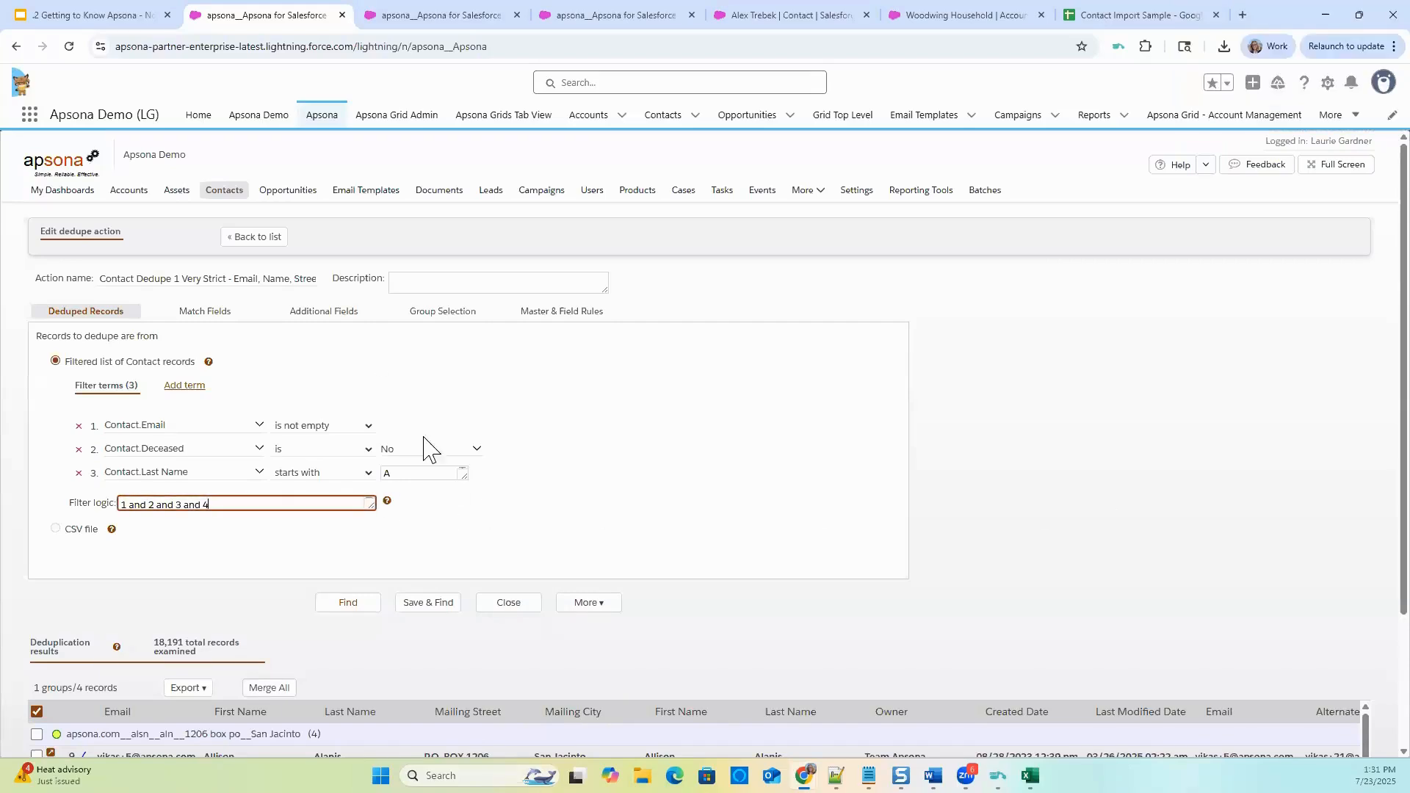
Return to the list of dedupe actions and open Contact Dedupe 4 Very Loose - Name.
{"action": "left_click", "coordinate": [252, 236]}
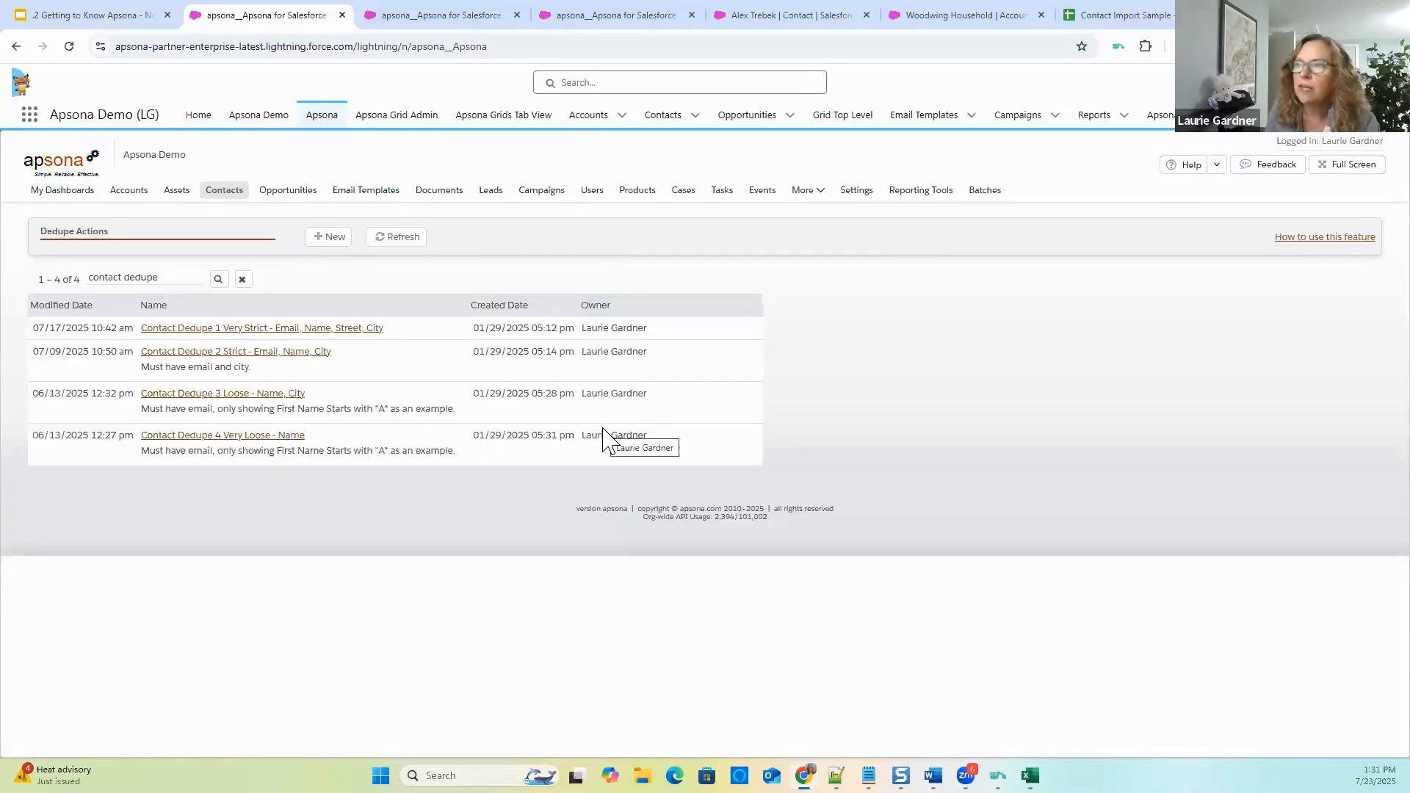
{"action": "left_click", "coordinate": [263, 436]}
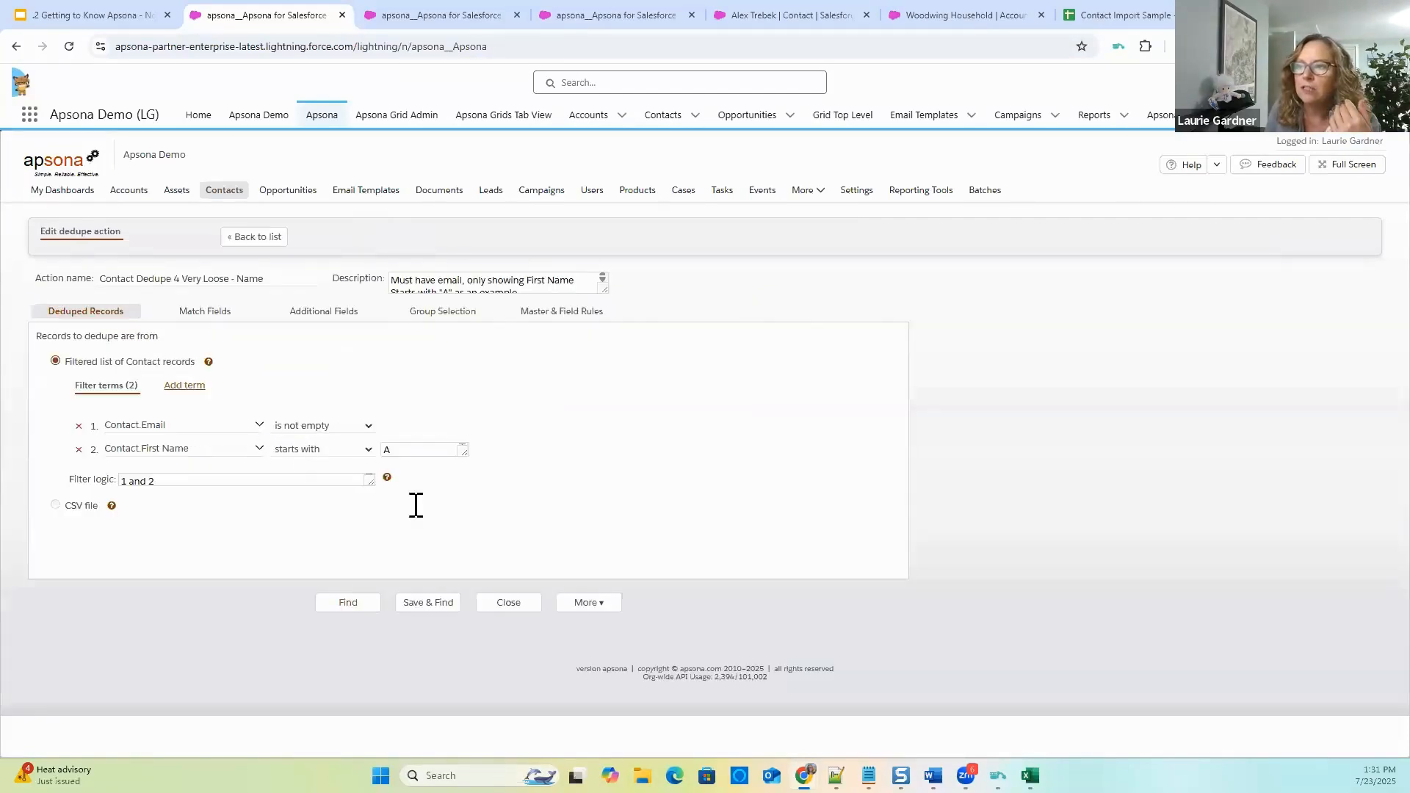
Open the Contact Dedupe 3 Loose - Name, City action and find its duplicate groups.
{"action": "left_click", "coordinate": [254, 237]}
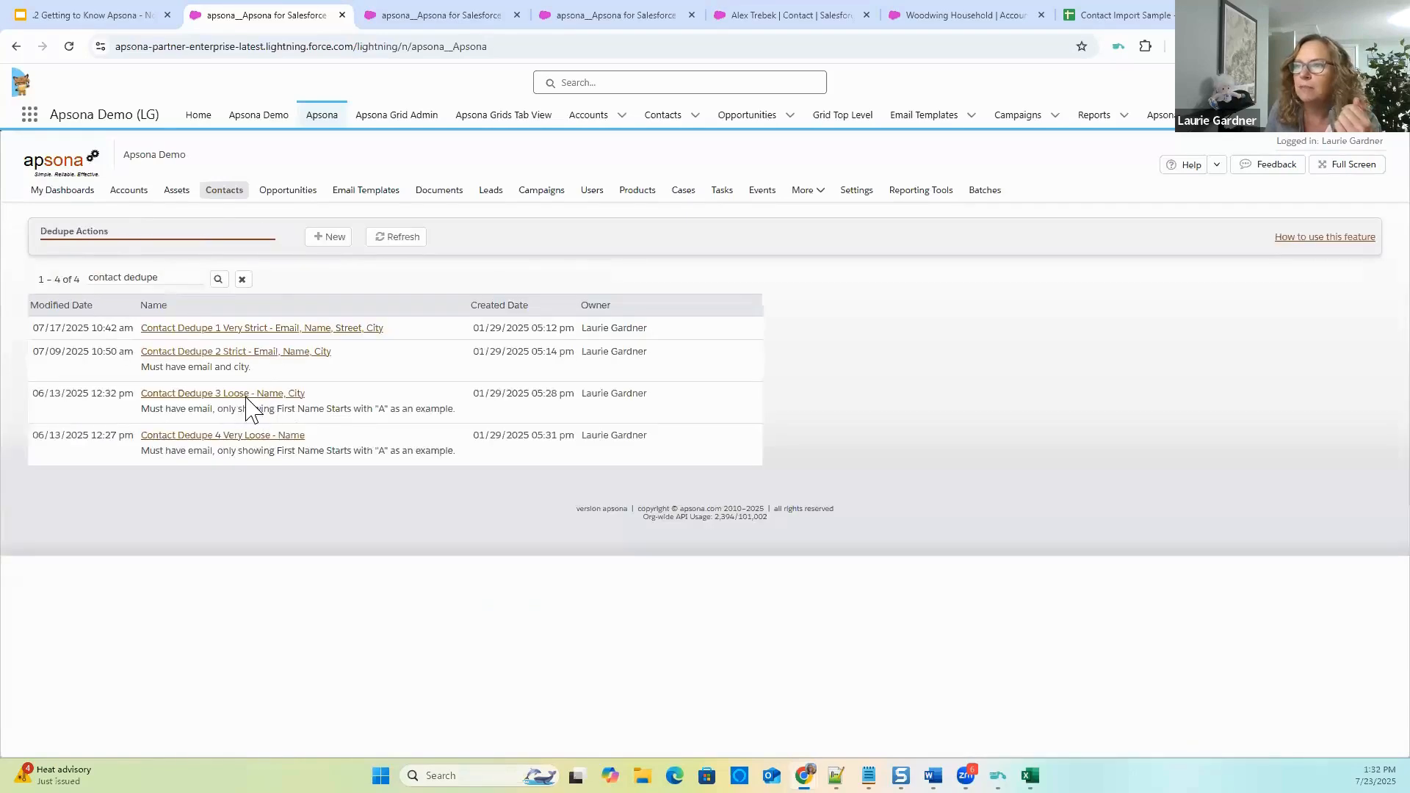
{"action": "left_click", "coordinate": [250, 396]}
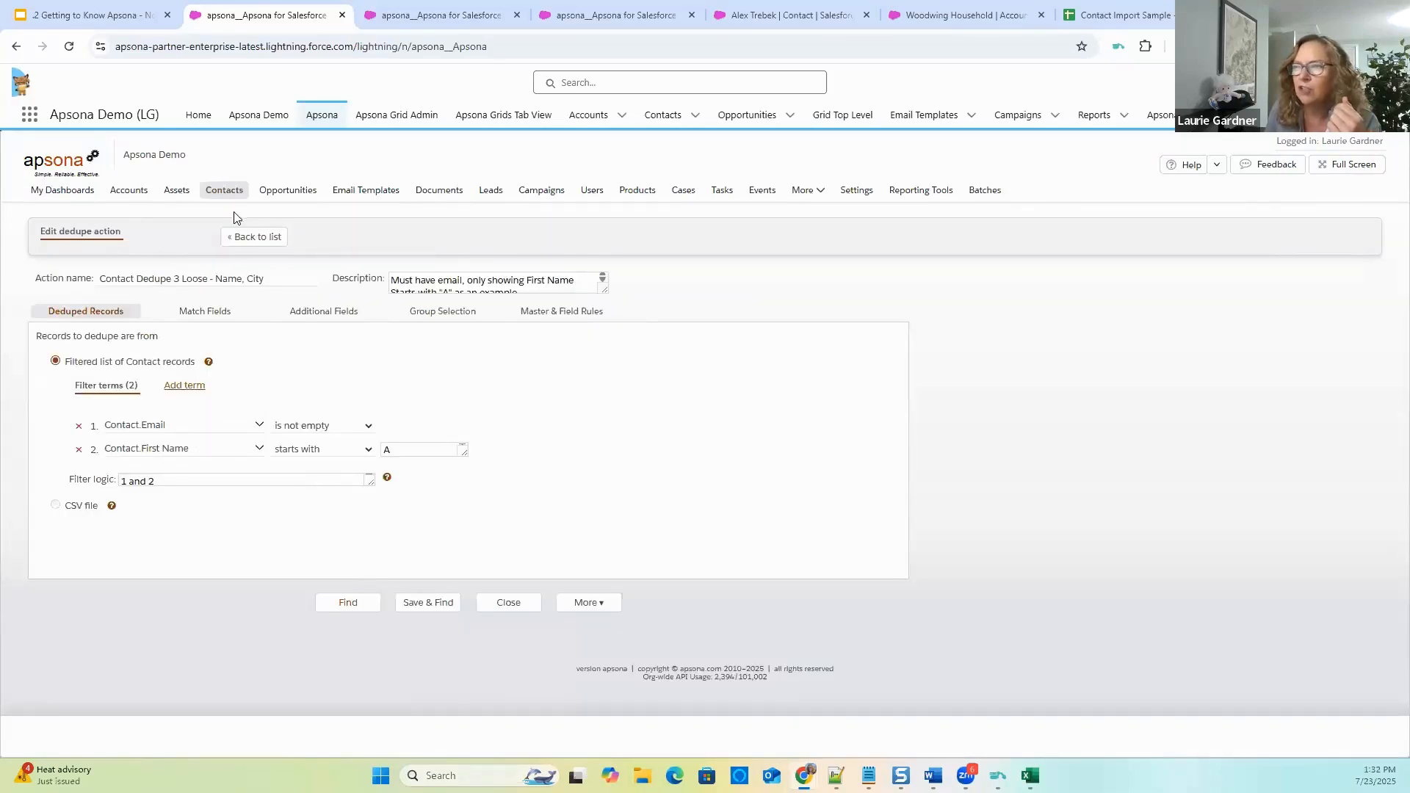
{"action": "left_click", "coordinate": [338, 608]}
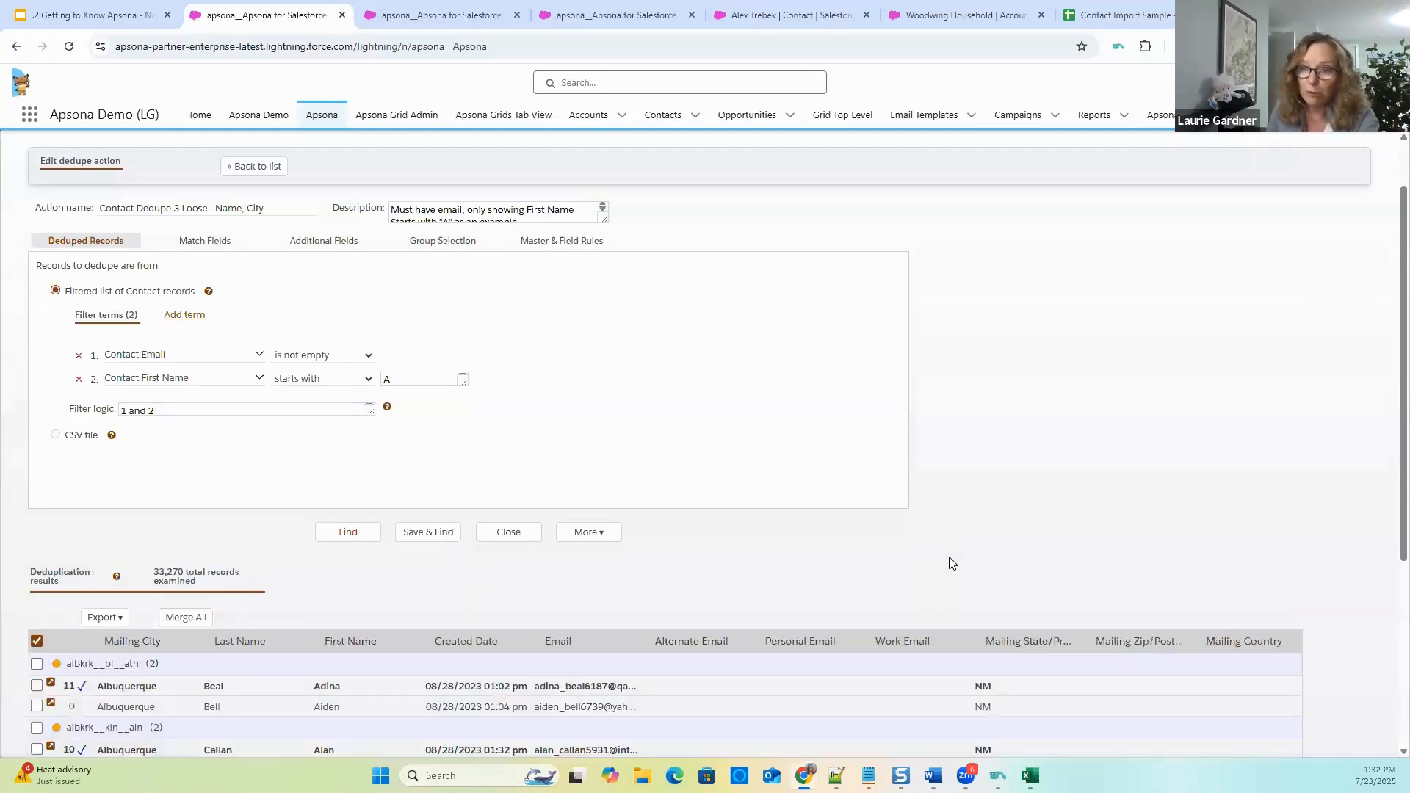
Look through the first duplicate groups and remove the albkrk__krtnr__atl group from being considered for merging.
{"action": "scroll", "coordinate": [1306, 471], "scroll_direction": "down", "scroll_amount": 3}
{"action": "scroll", "coordinate": [869, 671], "scroll_direction": "down", "scroll_amount": 3}
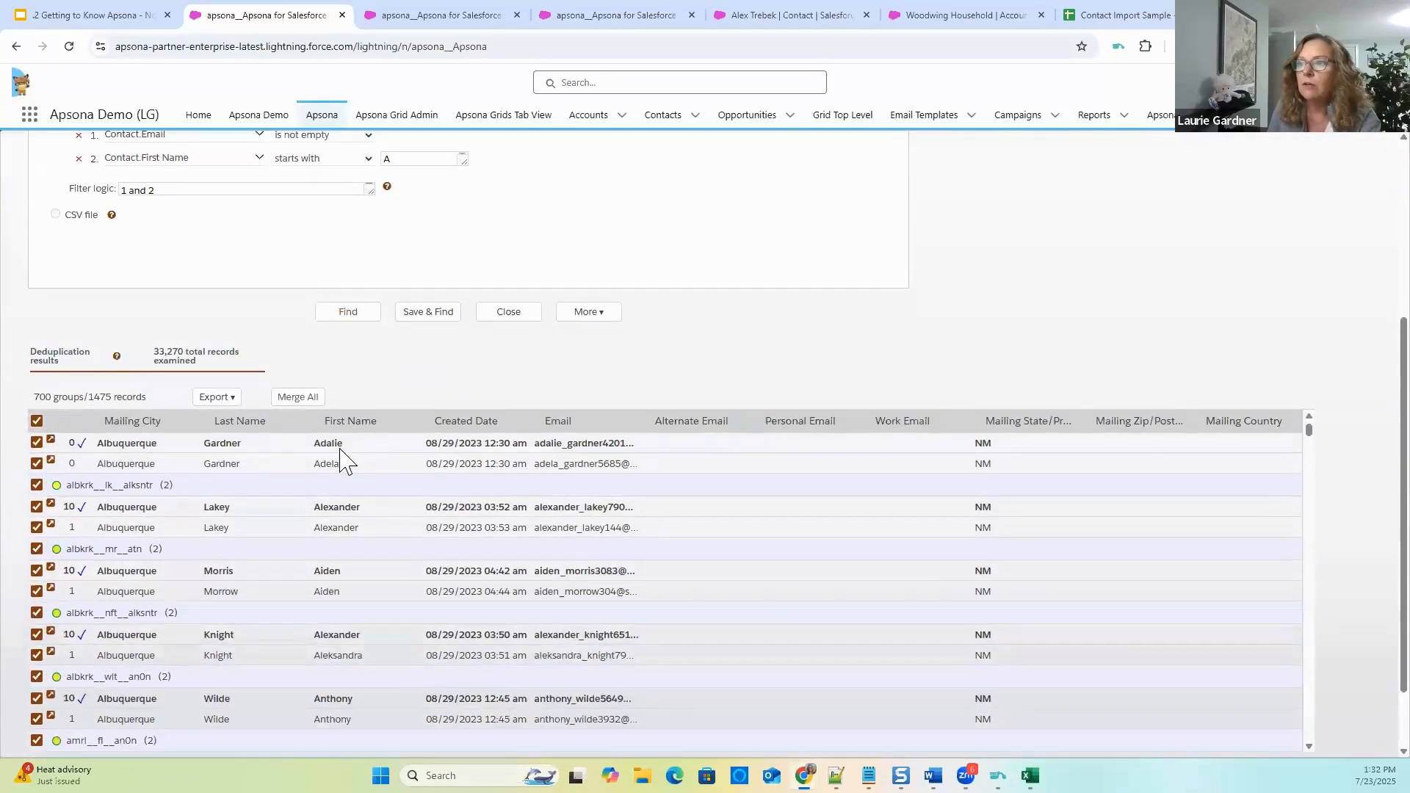
{"action": "scroll", "coordinate": [392, 488], "scroll_direction": "up", "scroll_amount": 1}
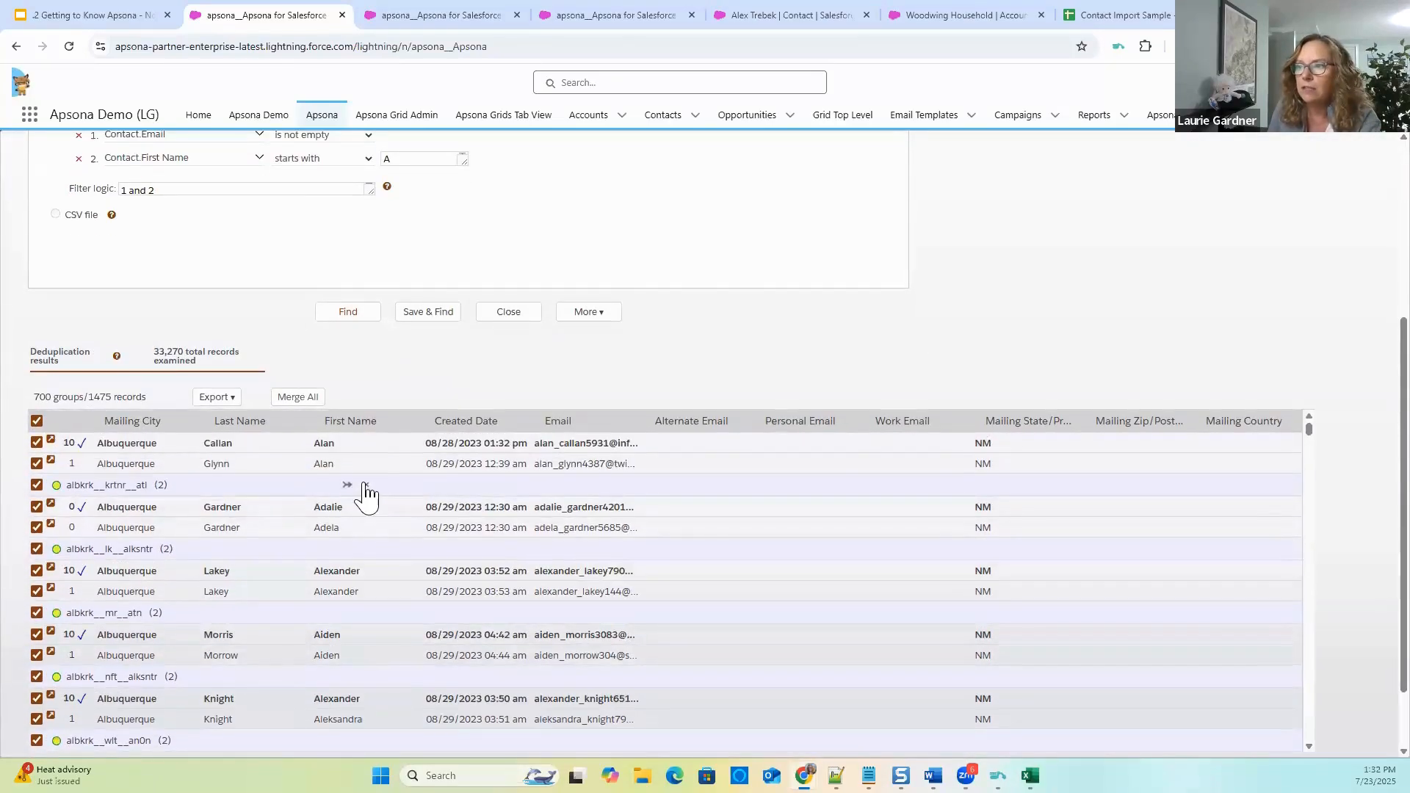
{"action": "left_click", "coordinate": [365, 487]}
{"action": "left_click", "coordinate": [678, 509]}
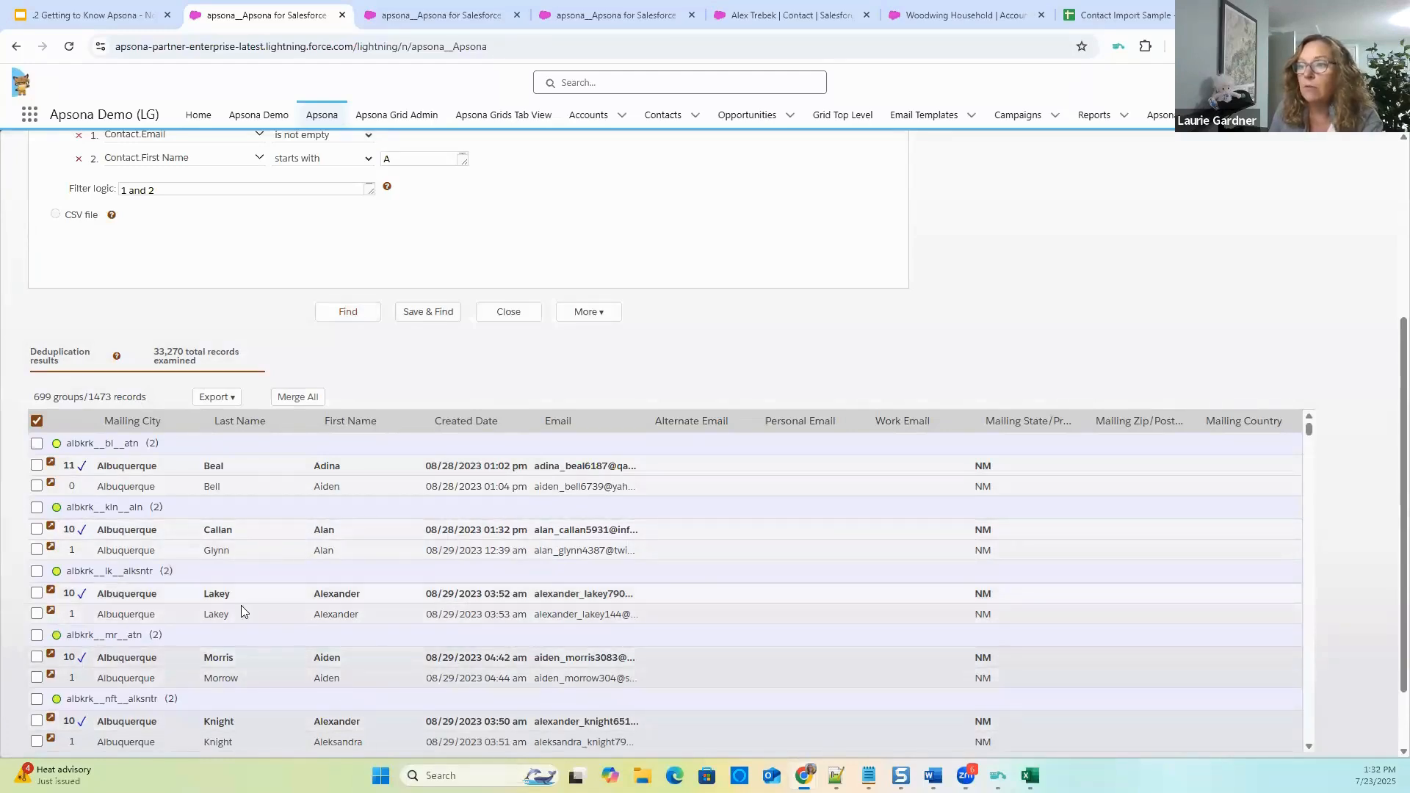
Limit the selection to both records of the albkrk__lk__alksntr group and try to merge all selected groups.
{"action": "left_click", "coordinate": [36, 572]}
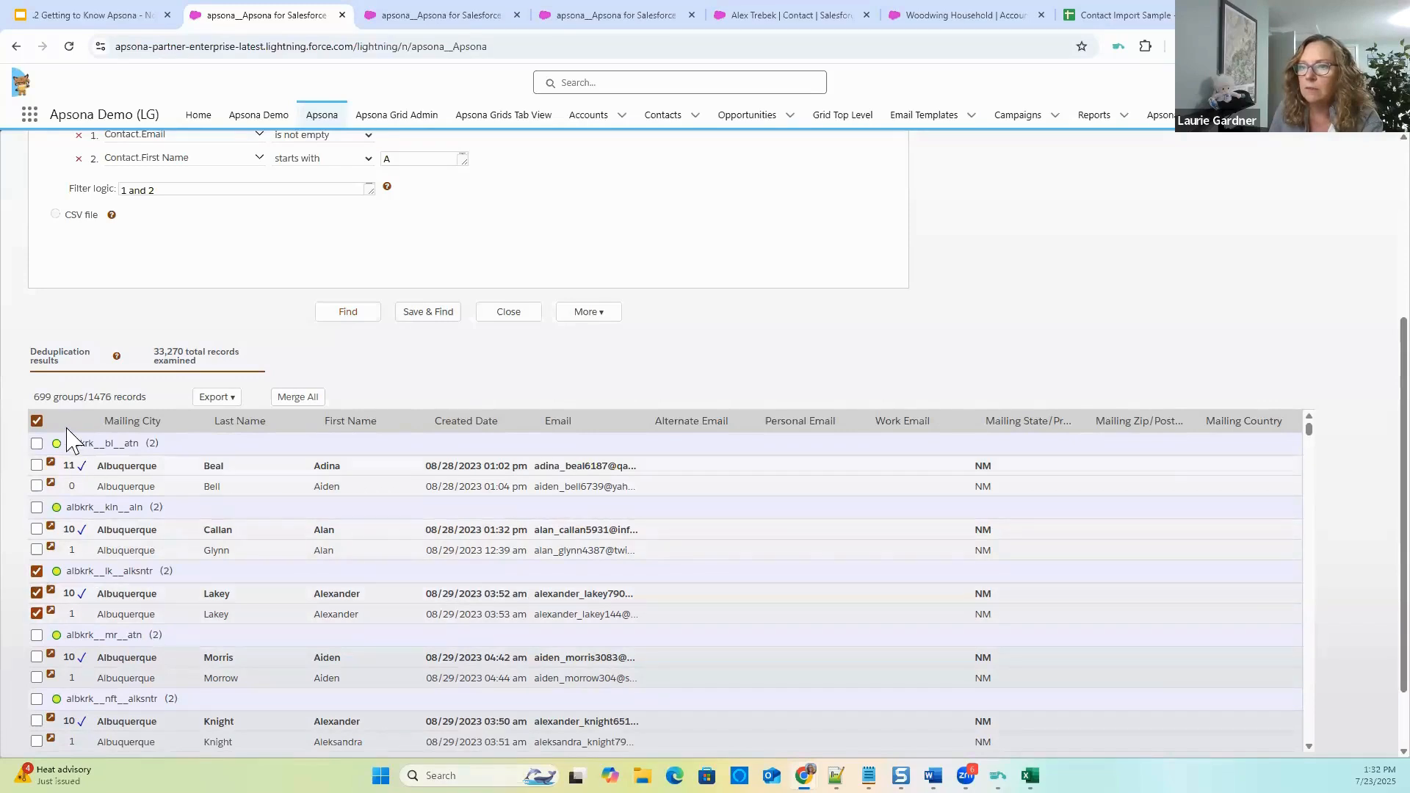
{"action": "left_click", "coordinate": [37, 421]}
{"action": "left_click", "coordinate": [37, 572]}
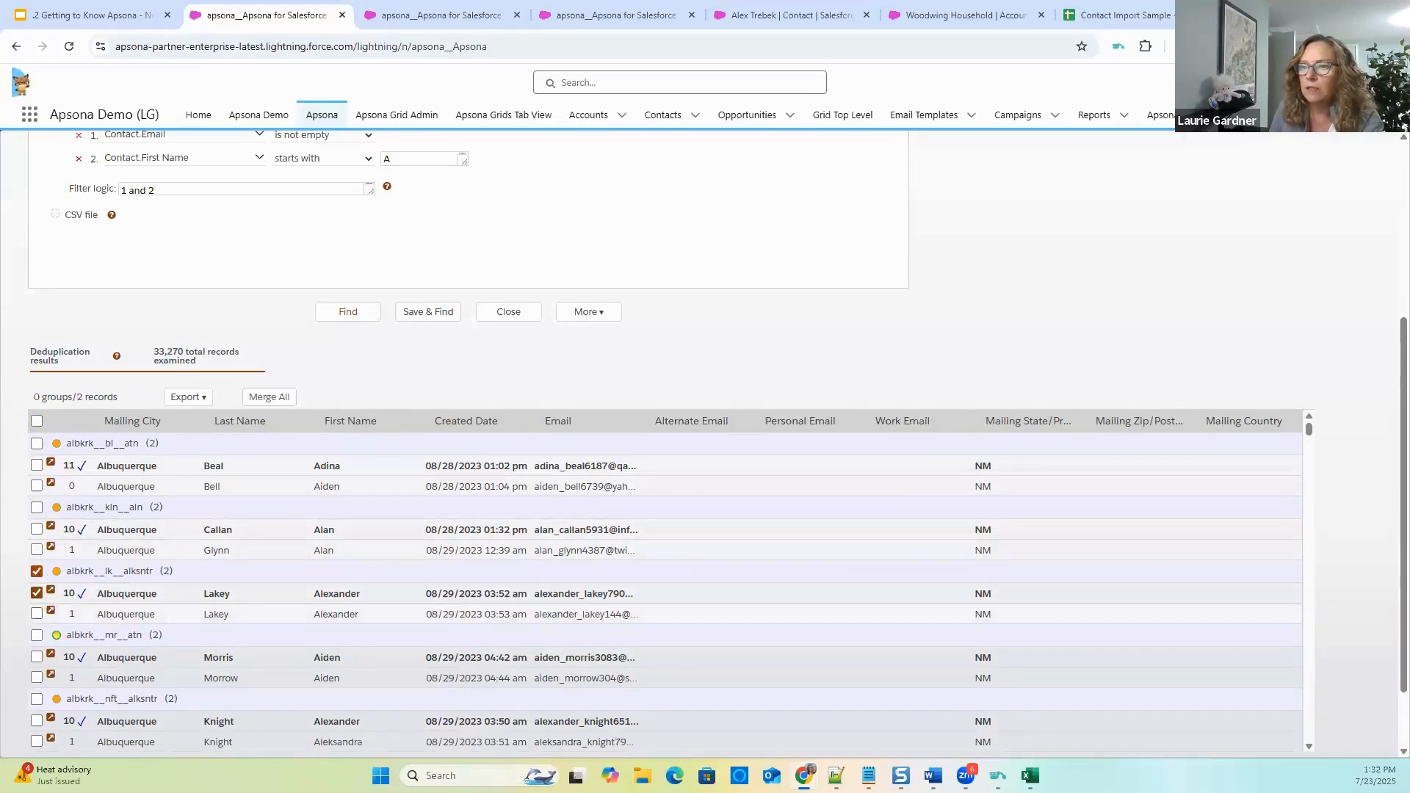
{"action": "left_click", "coordinate": [37, 614]}
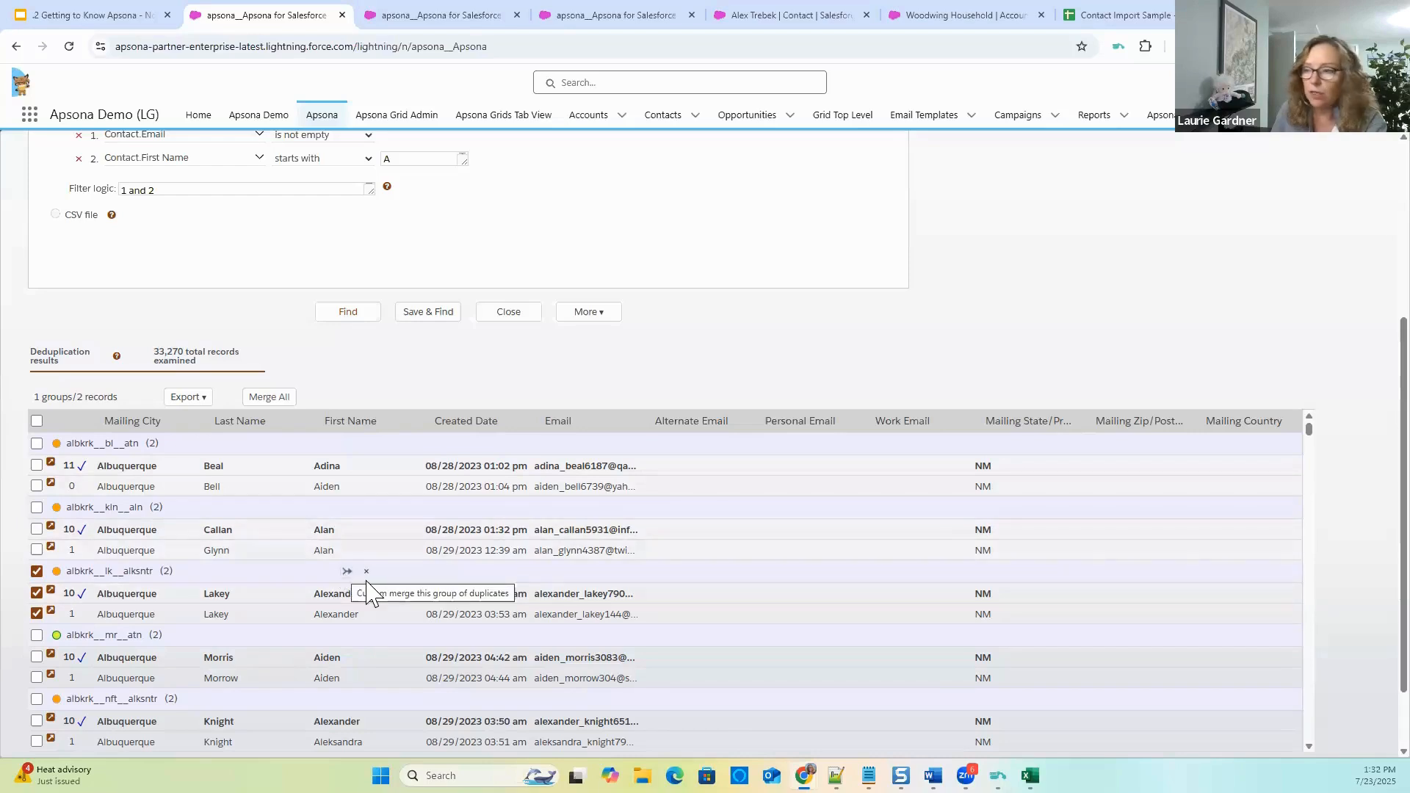
{"action": "left_click", "coordinate": [283, 397]}
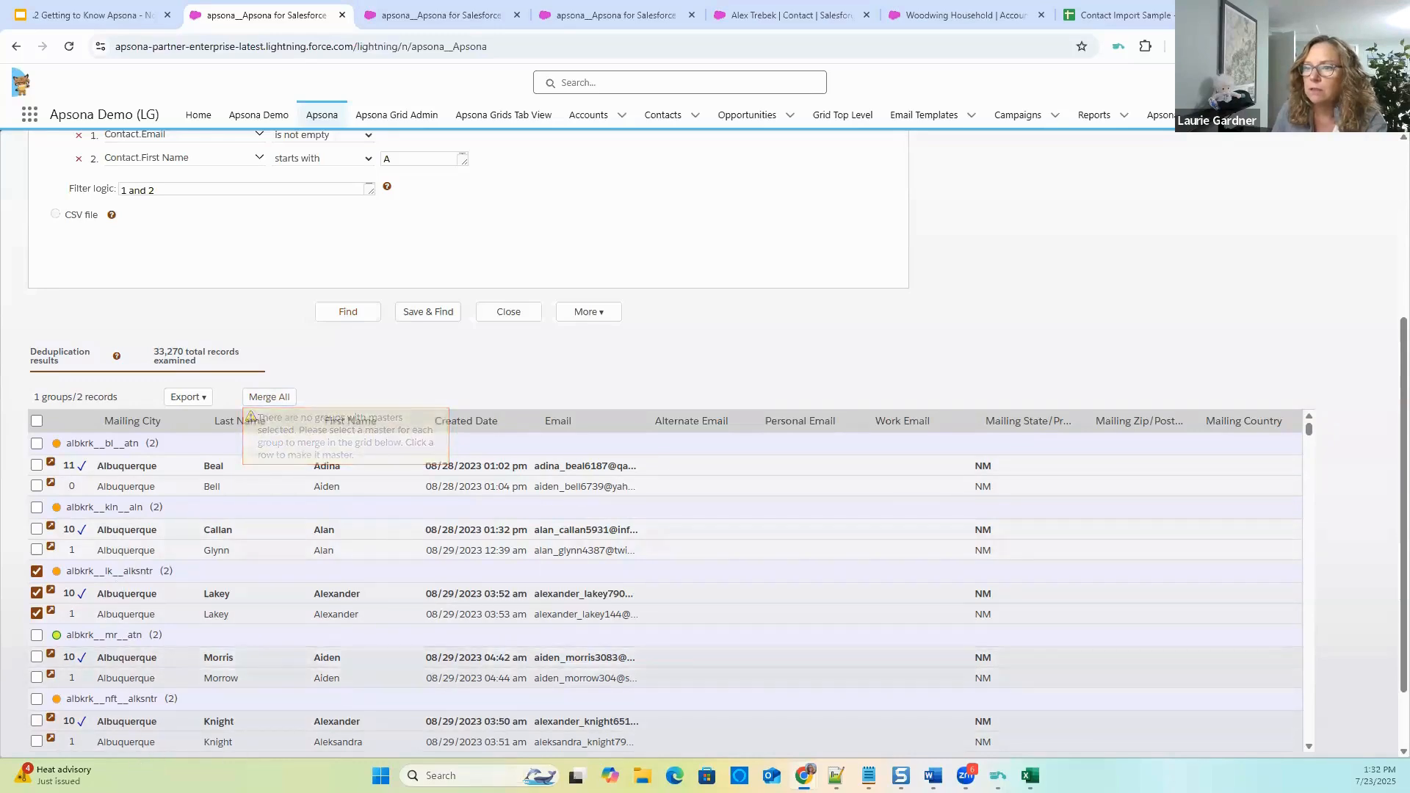
Reset the selection of all duplicate groups and reselect only the albkrk__lk__alksntr group with both of its records.
{"action": "left_click", "coordinate": [36, 422]}
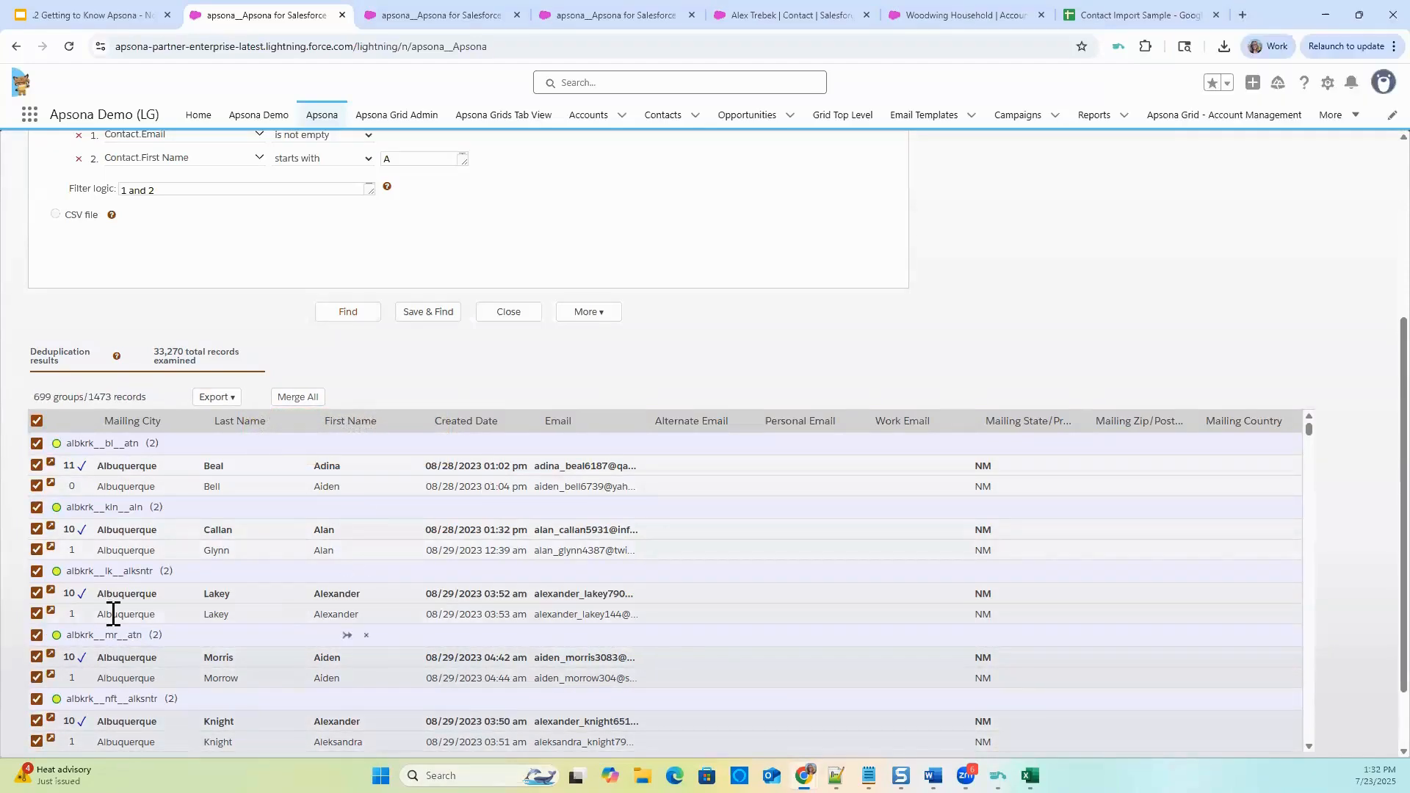
{"action": "left_click", "coordinate": [37, 421]}
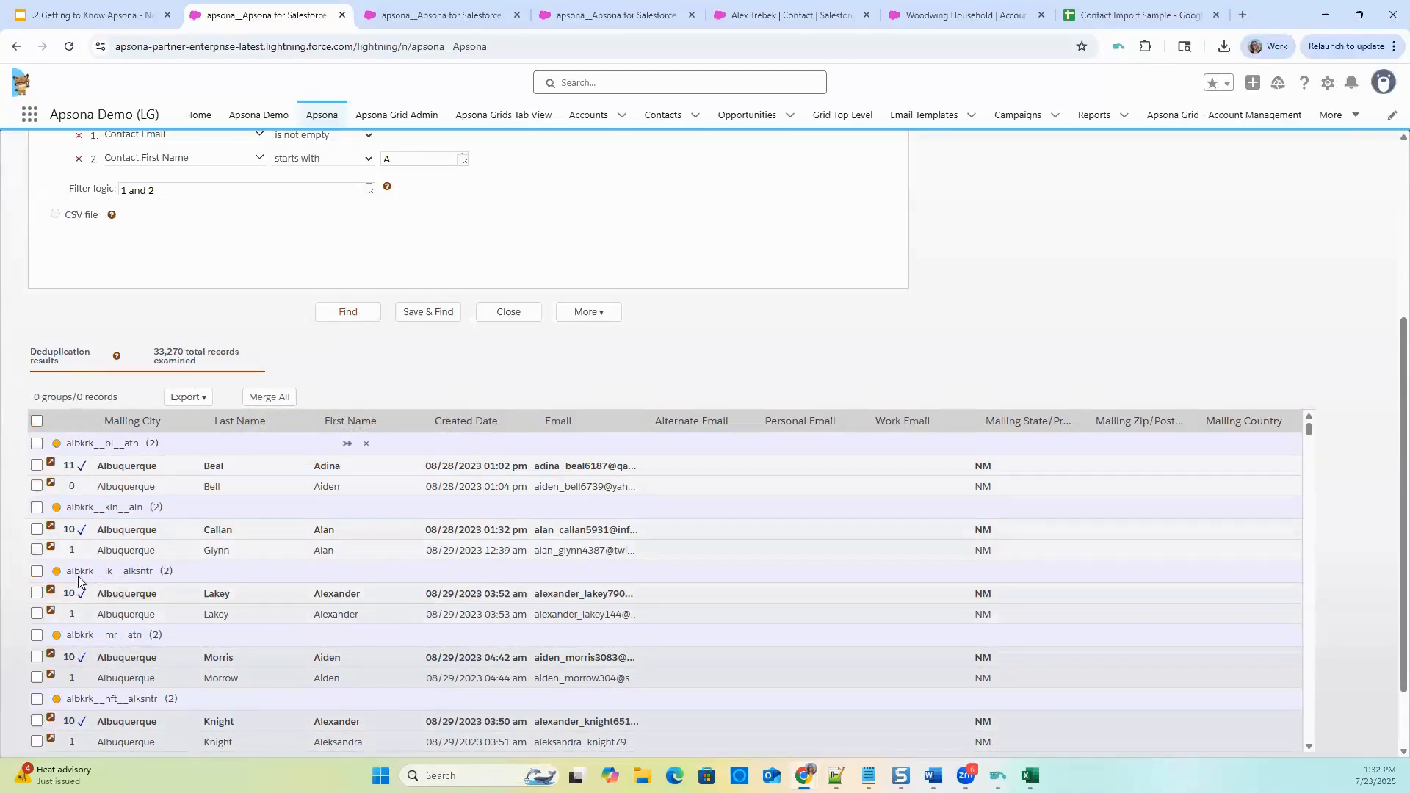
{"action": "left_click", "coordinate": [36, 571]}
{"action": "left_click", "coordinate": [36, 614]}
{"action": "left_click", "coordinate": [36, 614]}
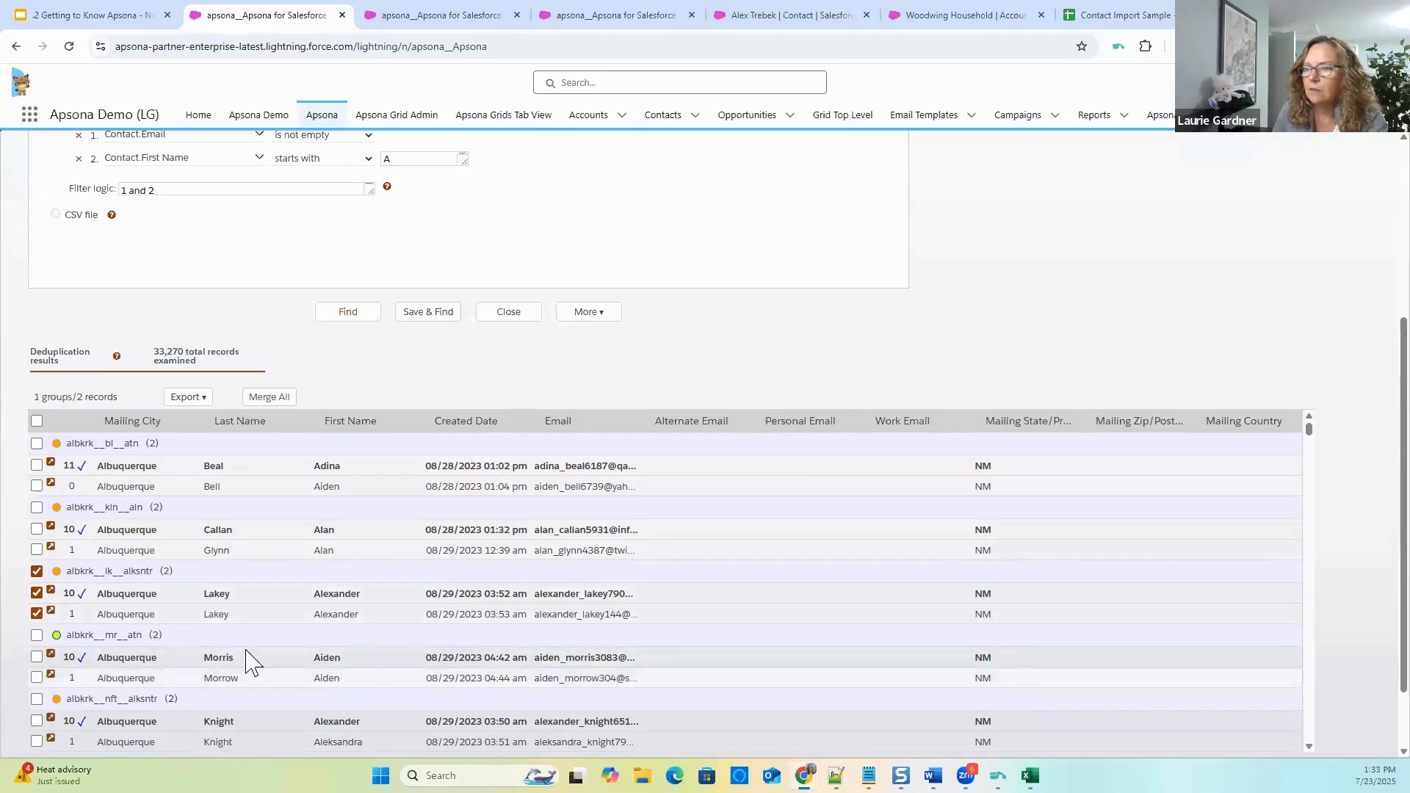
Set the first record of the albkrk__lk__alksntr group as its master and try a custom merge of that group.
{"action": "left_click", "coordinate": [222, 614]}
{"action": "left_click", "coordinate": [219, 595]}
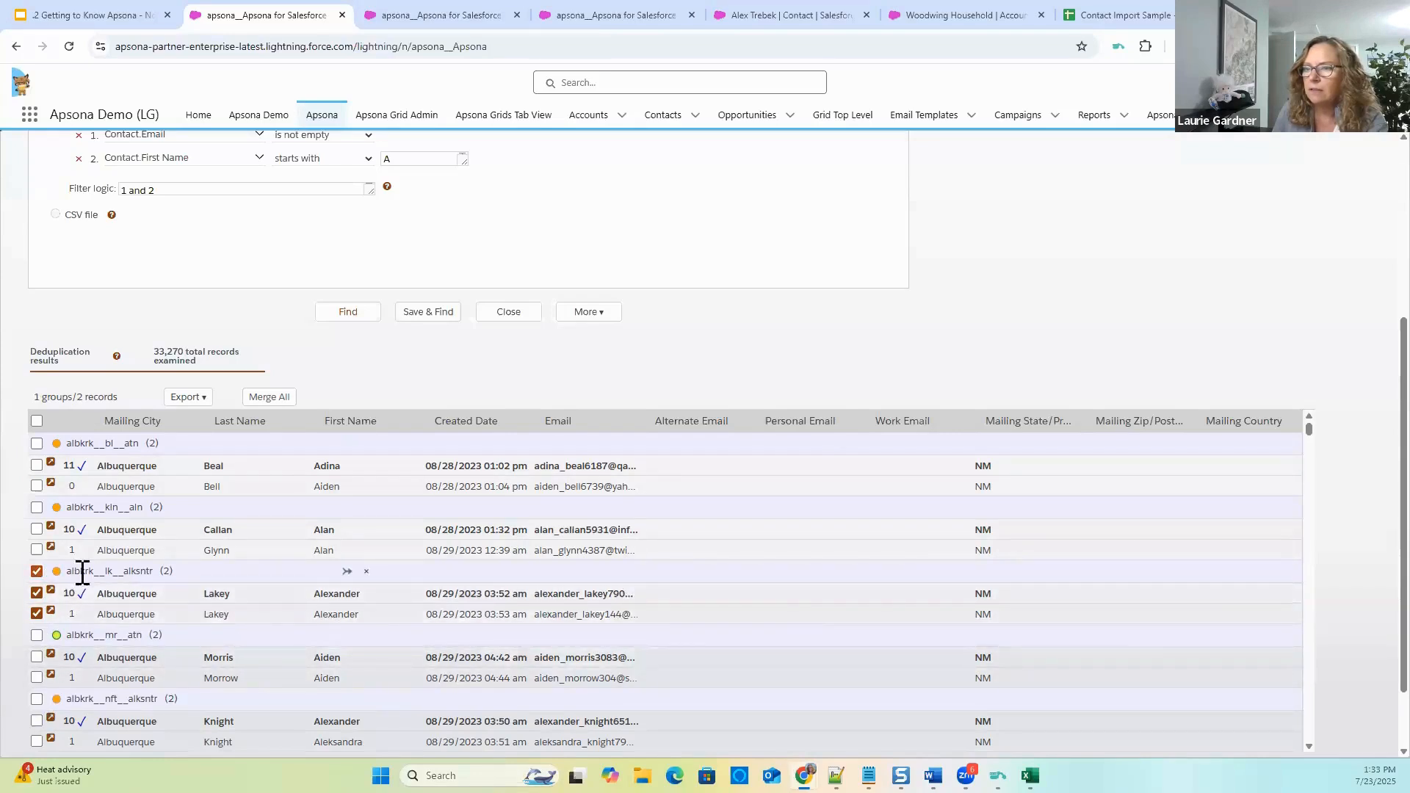
{"action": "left_click", "coordinate": [347, 573]}
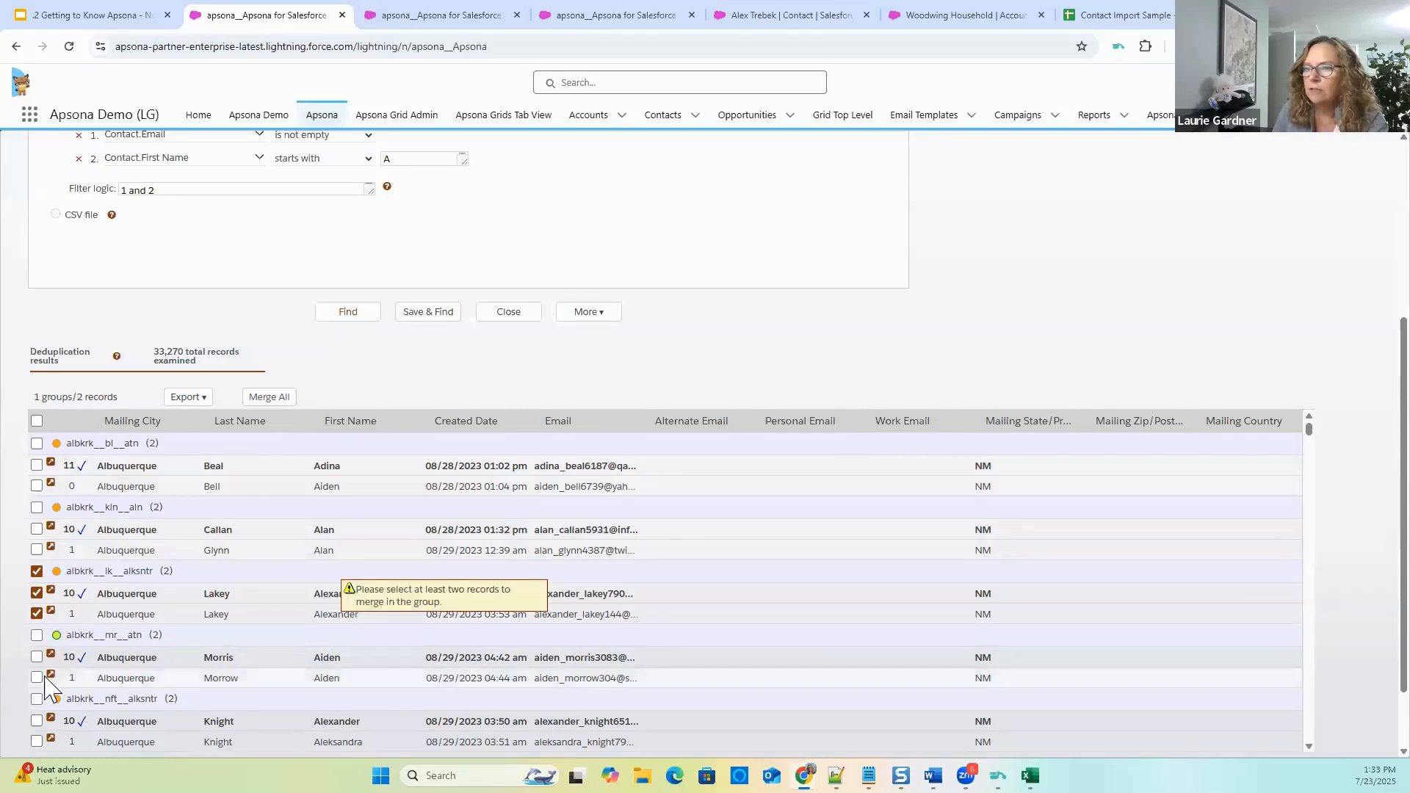
Look through the neighbouring duplicate groups and clear the selection of every group in the results.
{"action": "scroll", "coordinate": [207, 587], "scroll_direction": "down", "scroll_amount": 2}
{"action": "scroll", "coordinate": [206, 587], "scroll_direction": "down", "scroll_amount": 3}
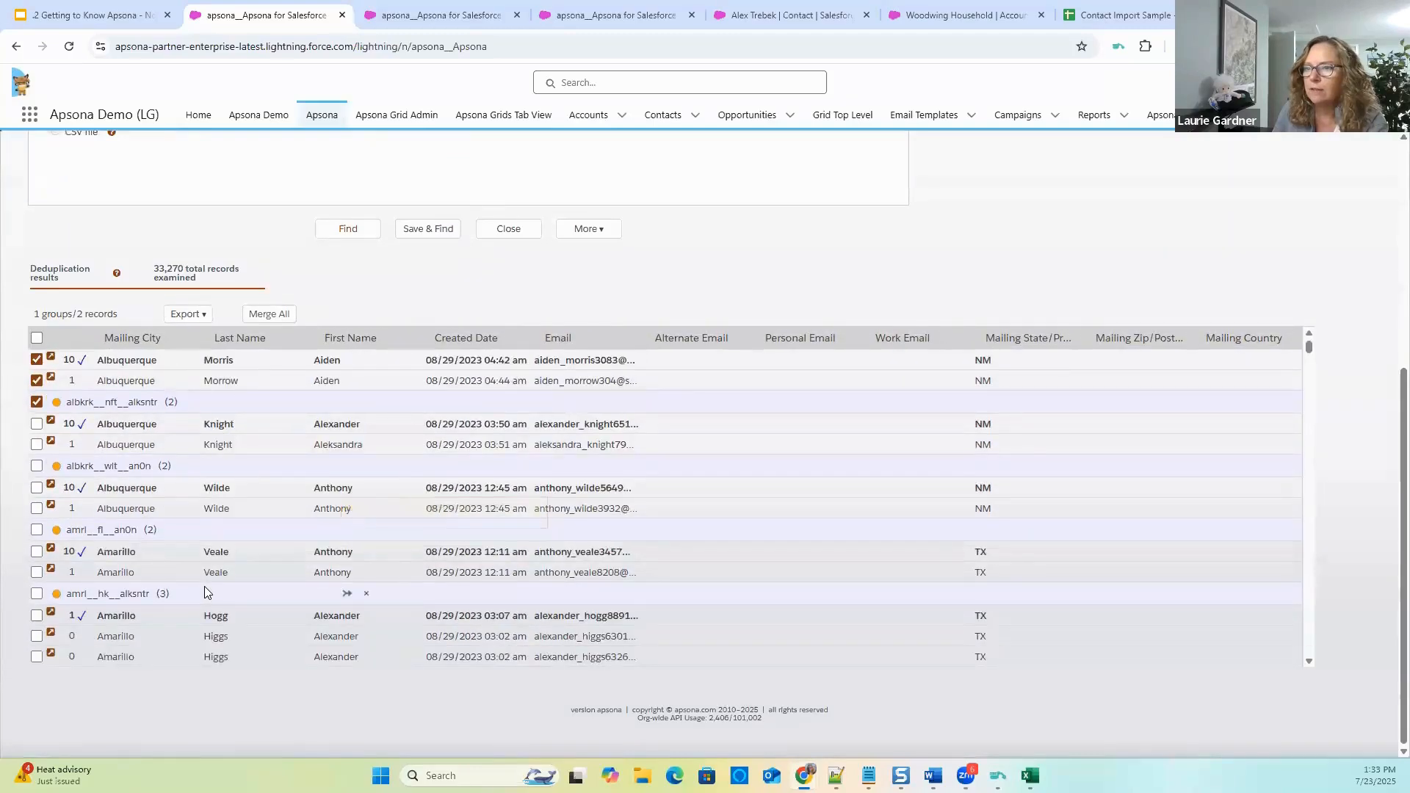
{"action": "scroll", "coordinate": [209, 580], "scroll_direction": "up", "scroll_amount": 1}
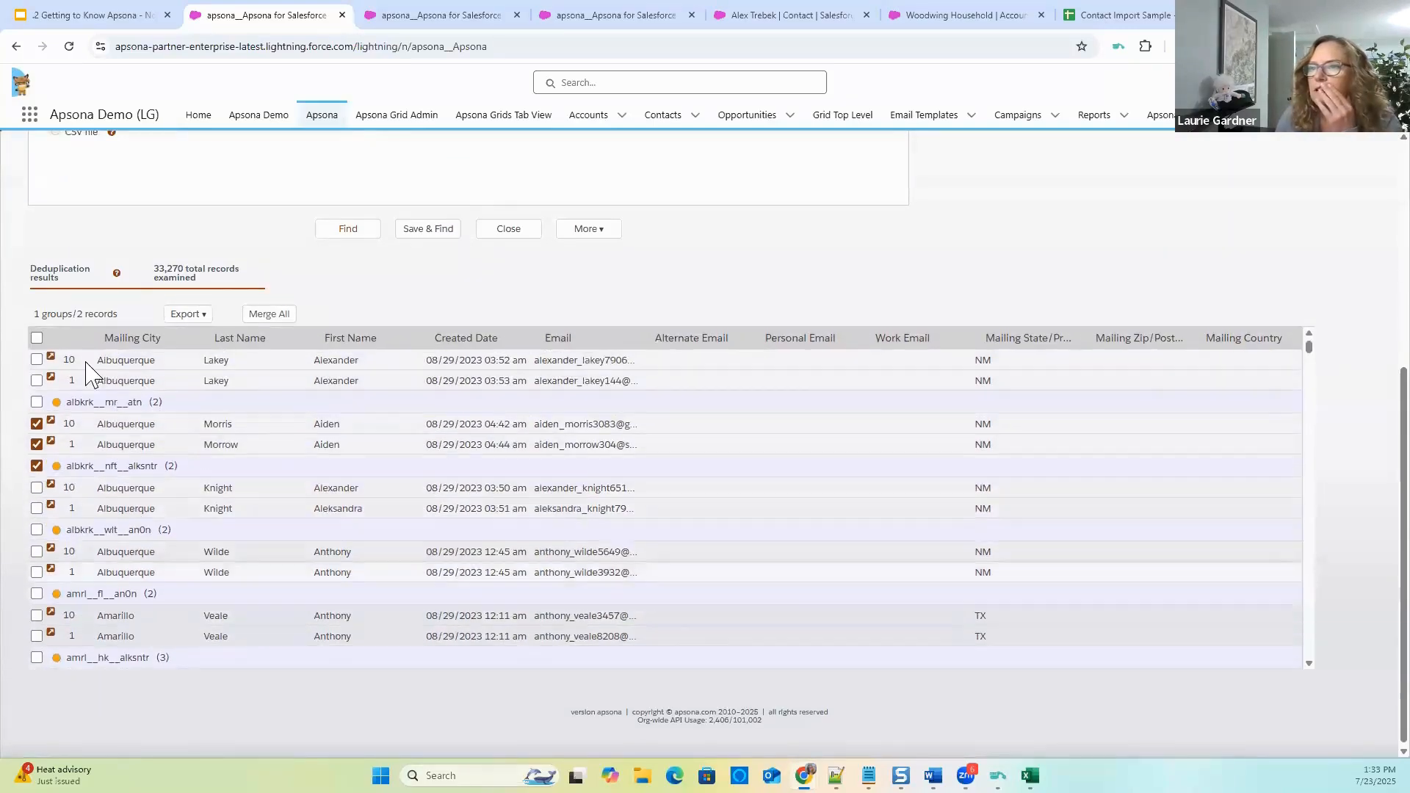
{"action": "left_click", "coordinate": [37, 339]}
{"action": "left_click", "coordinate": [37, 339]}
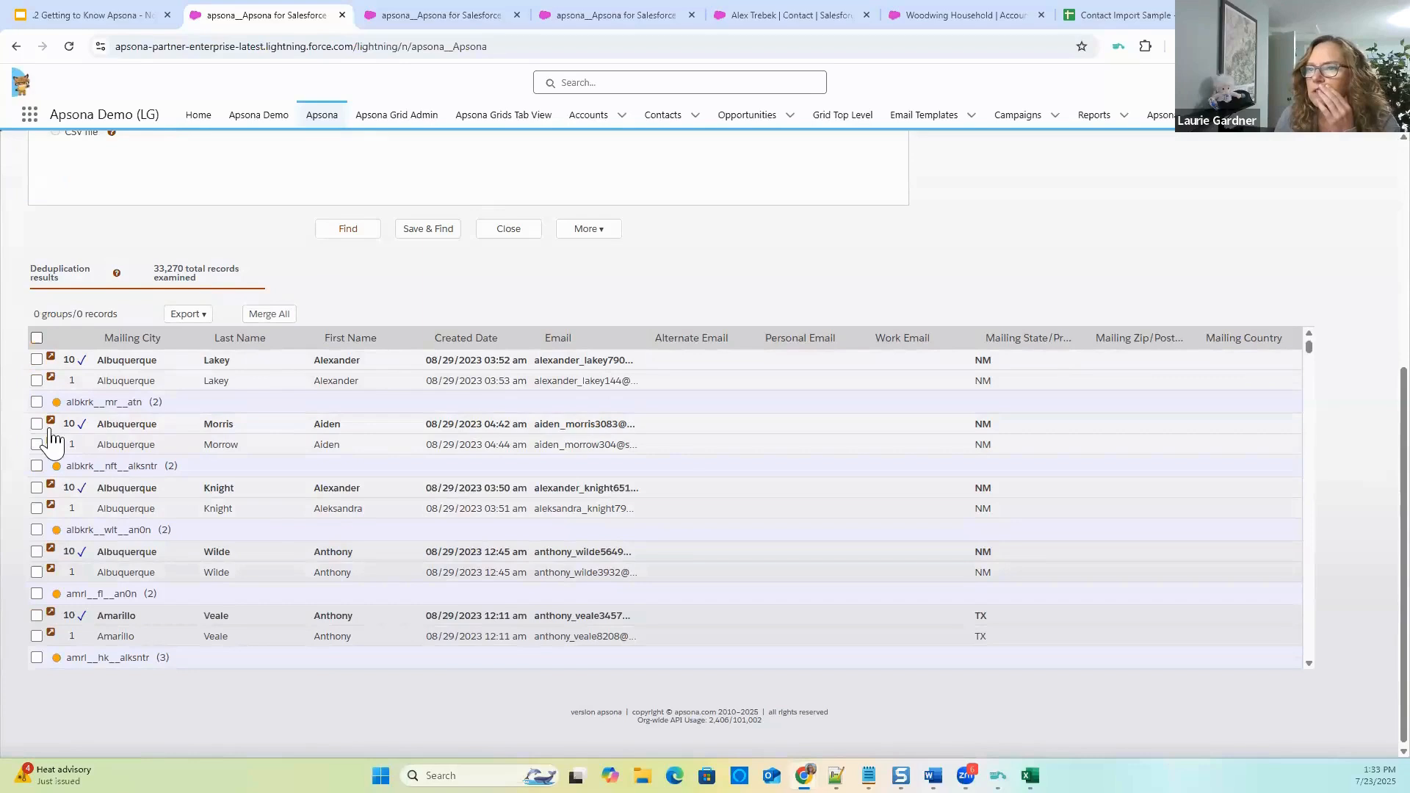
Merge only the albkrk__nft__alksntr group into its master record, using the Salesforce merge API.
{"action": "left_click", "coordinate": [36, 466]}
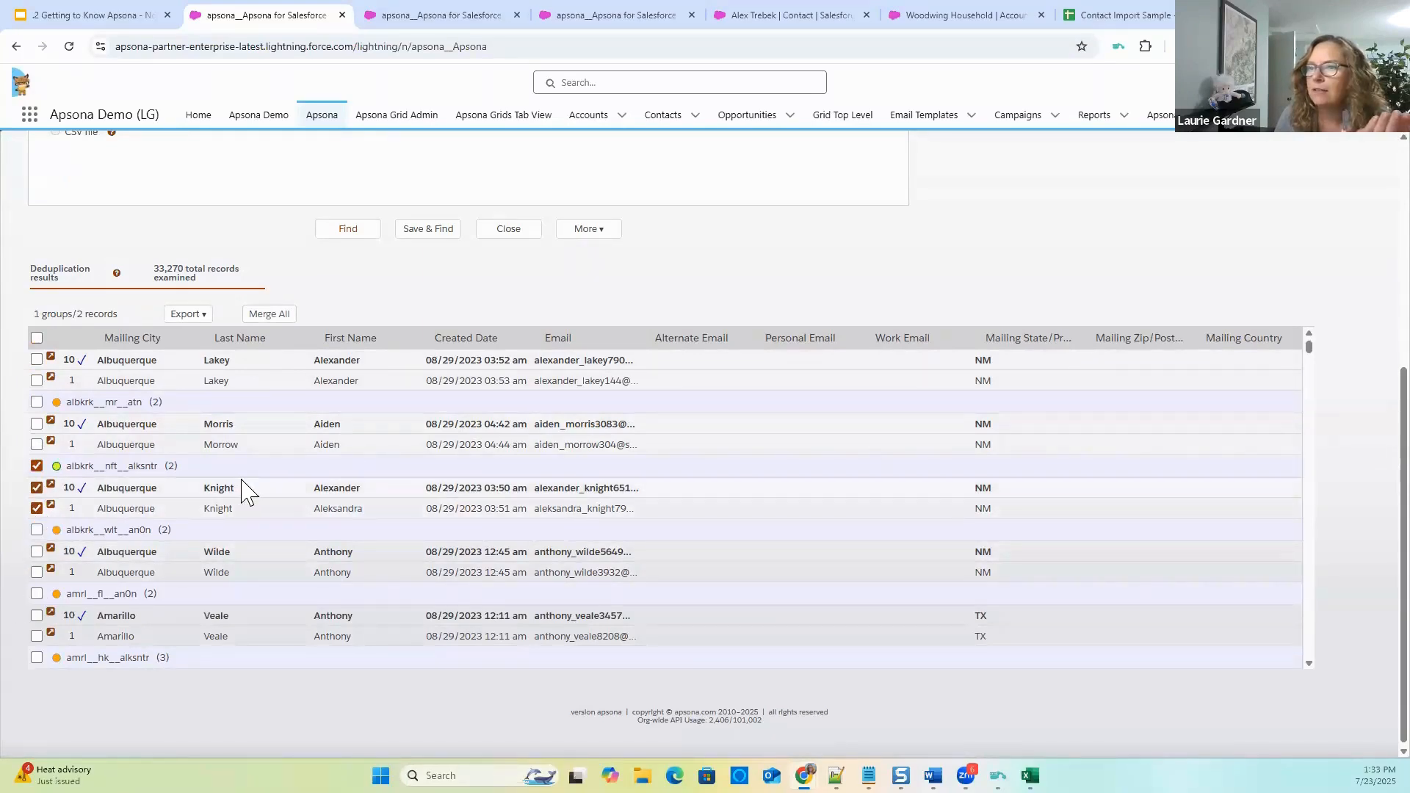
{"action": "mouse_move", "coordinate": [304, 473]}
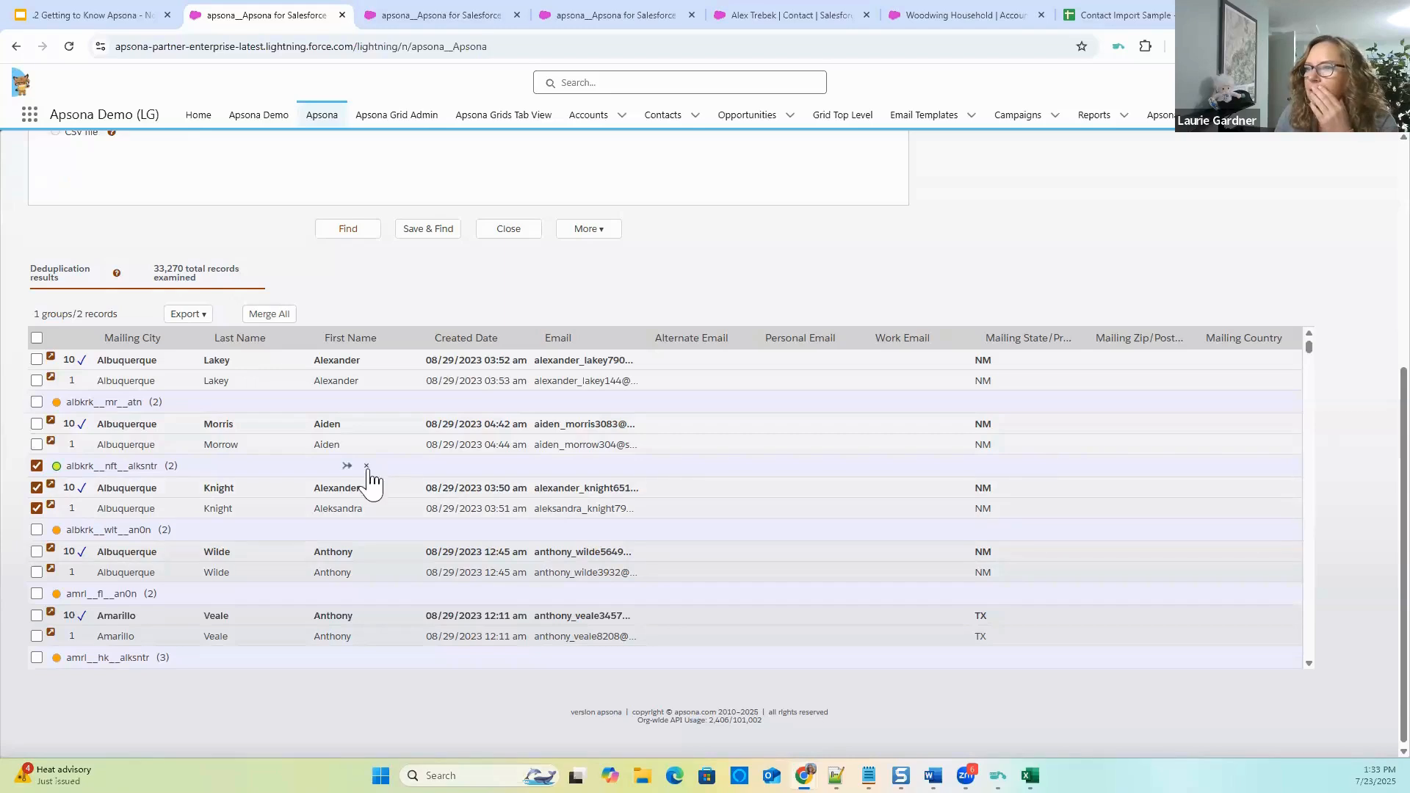
{"action": "left_click", "coordinate": [276, 314]}
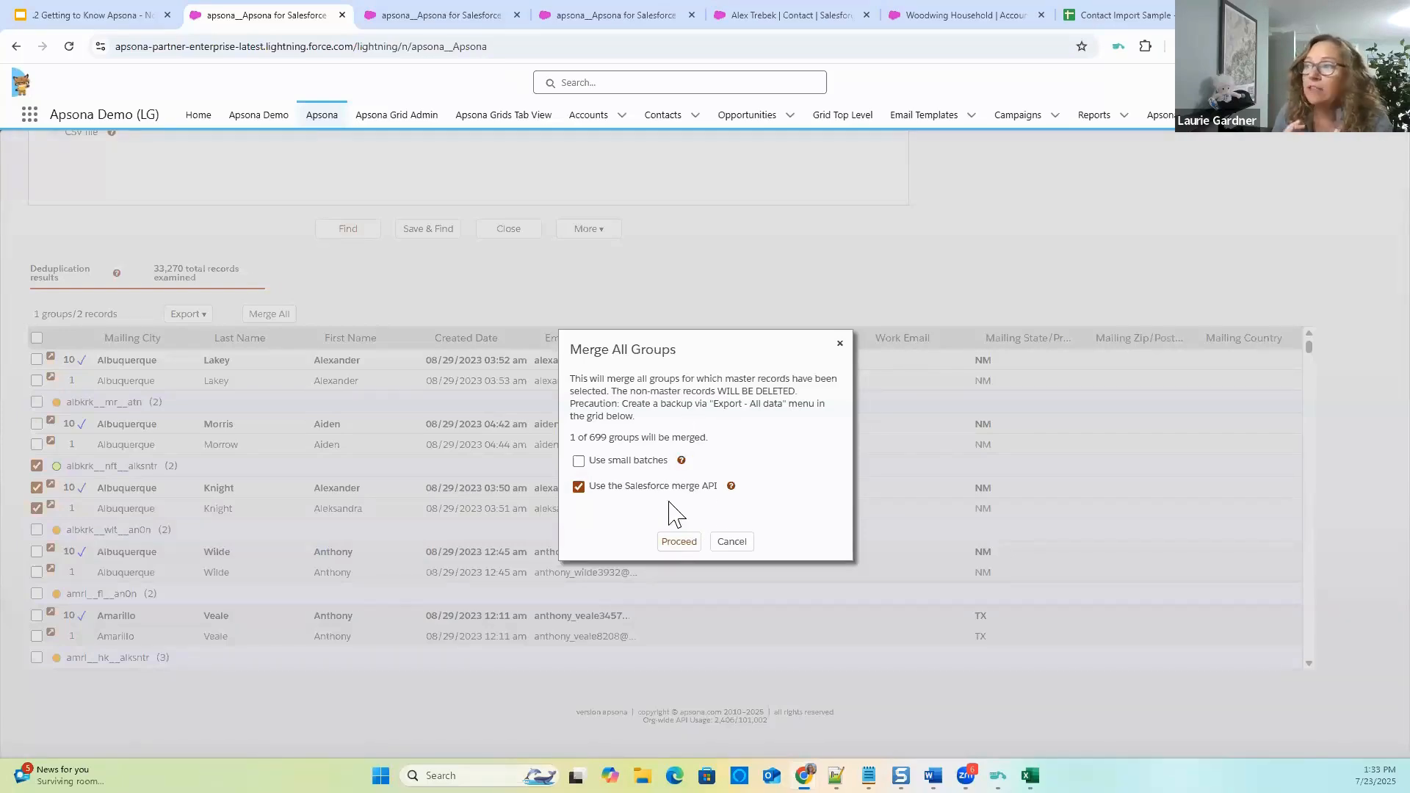
{"action": "left_click", "coordinate": [678, 543]}
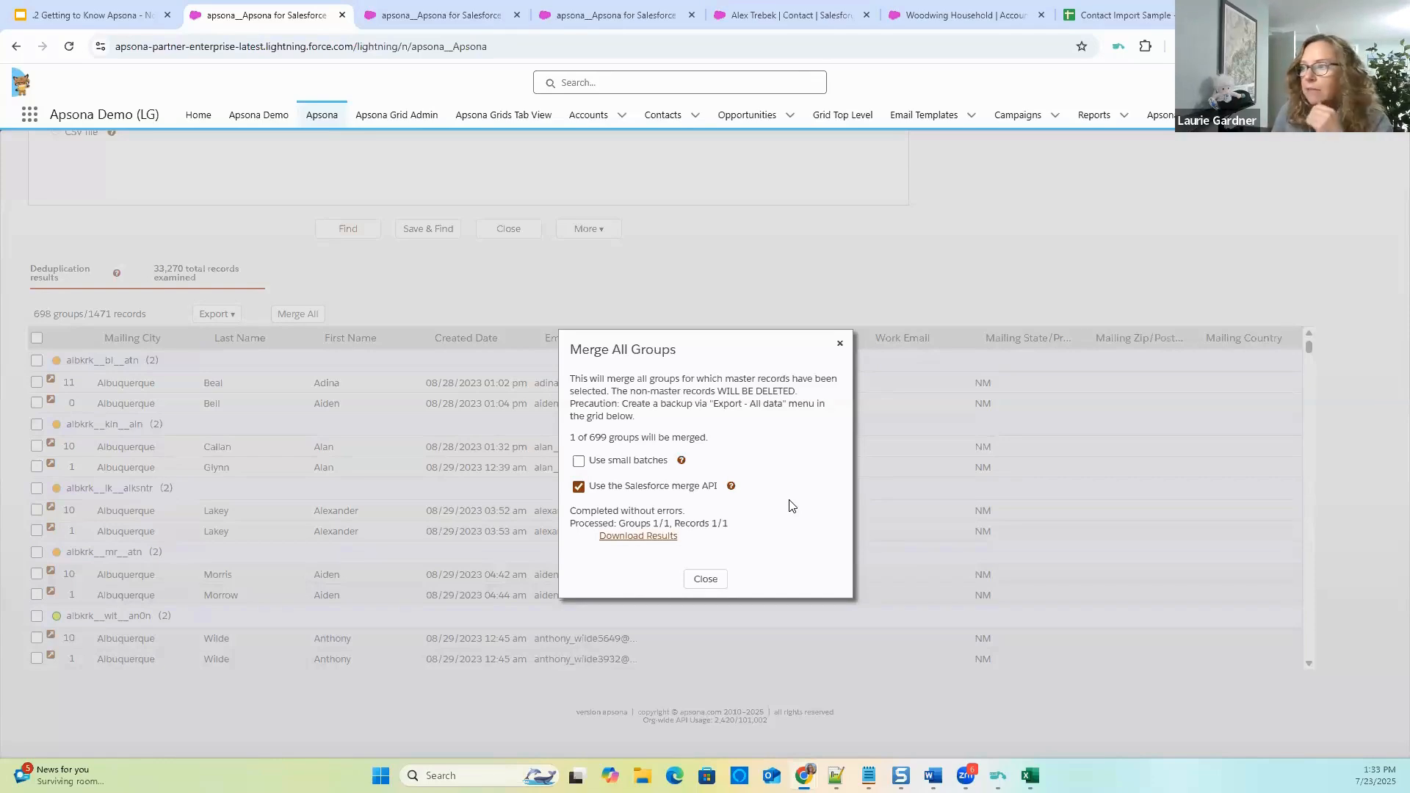
Download the merge results, open the CSV file in Excel and fit all column widths to their contents.
{"action": "left_click", "coordinate": [633, 537]}
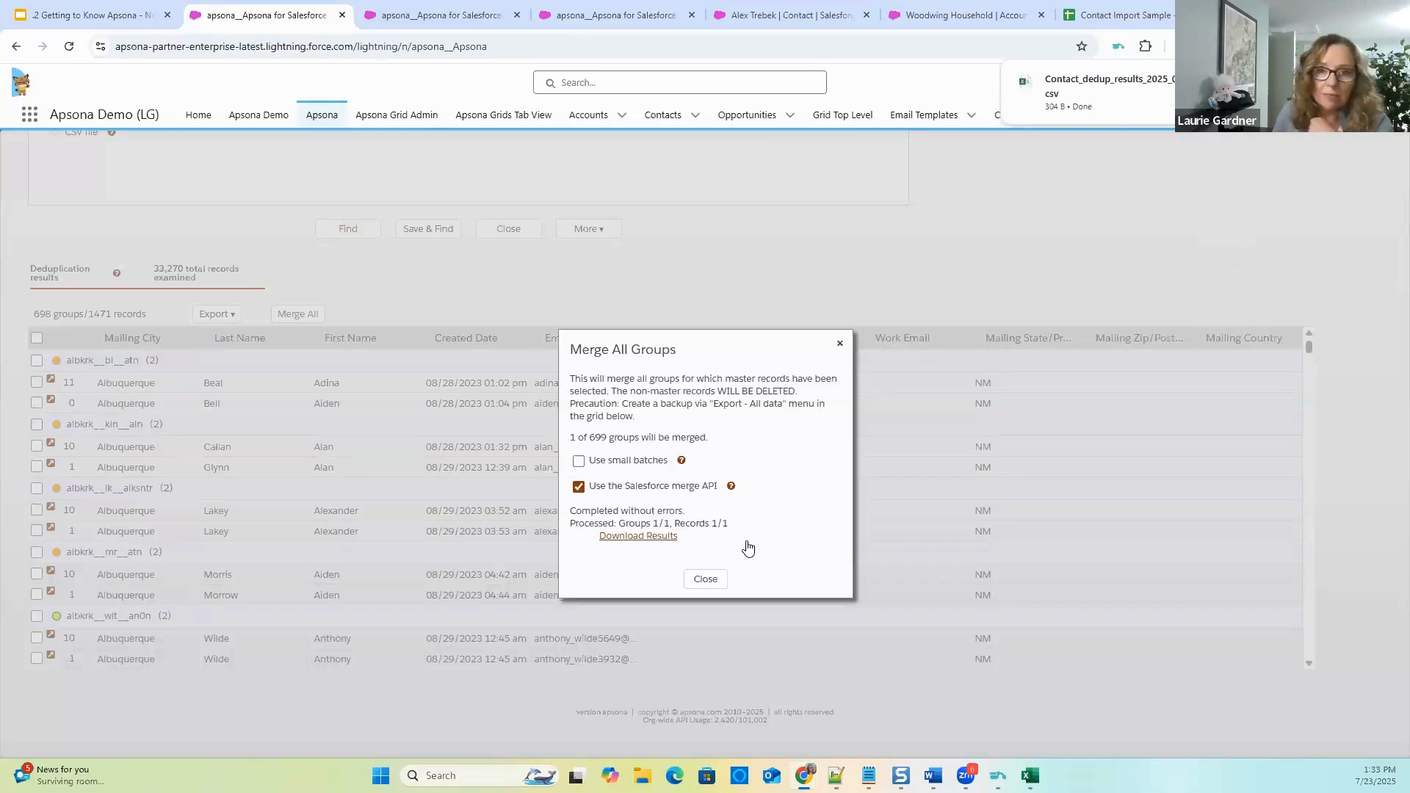
{"action": "left_click", "coordinate": [1107, 91]}
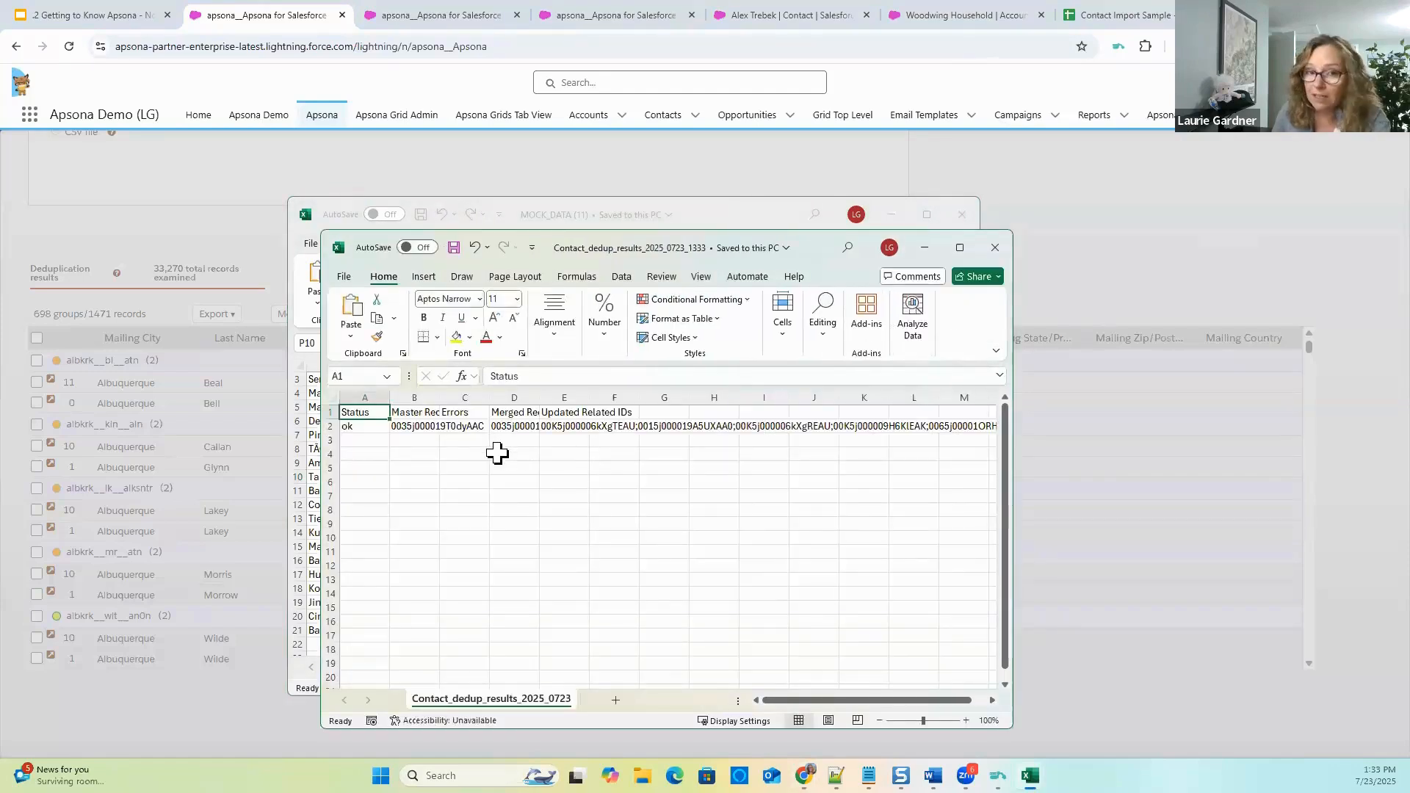
{"action": "left_click", "coordinate": [333, 398]}
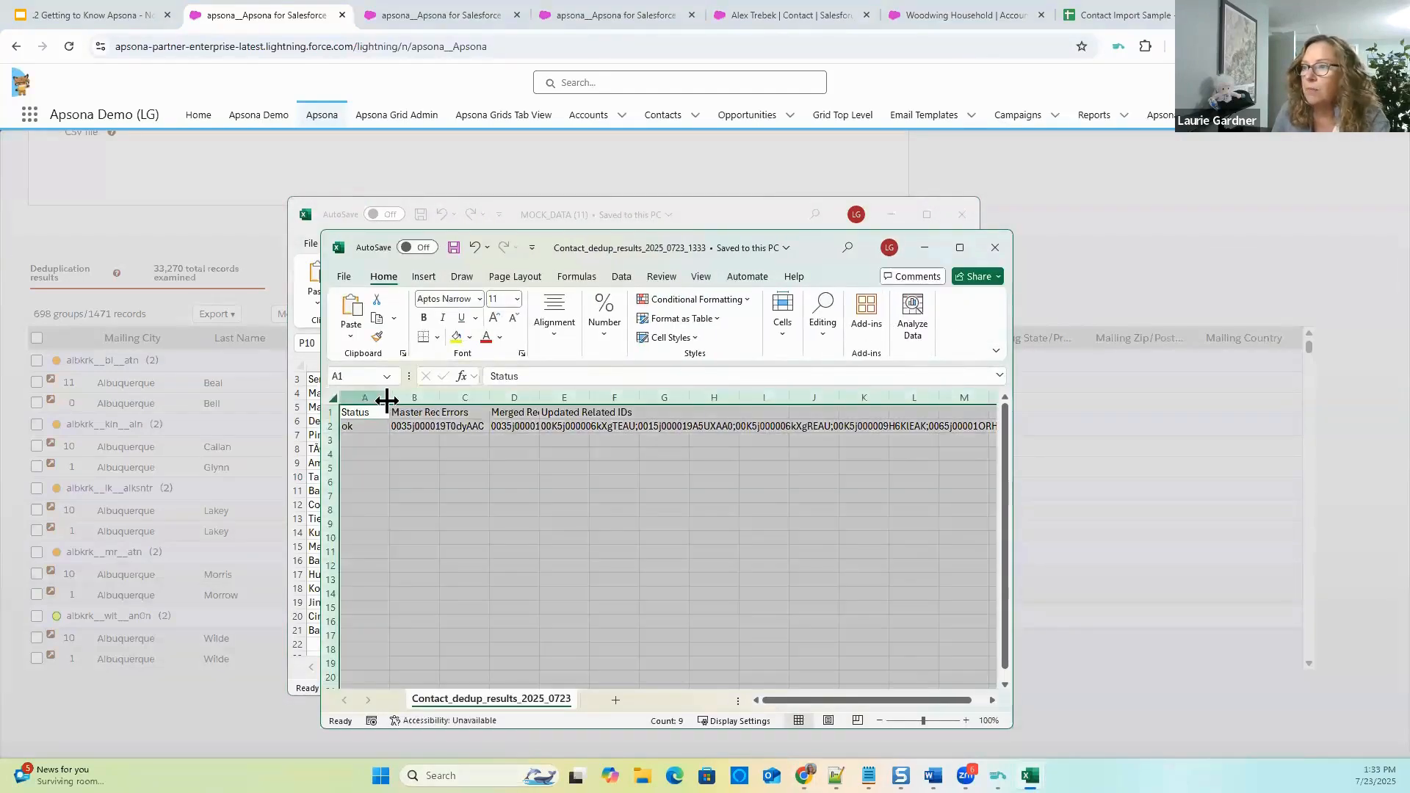
{"action": "double_click", "coordinate": [388, 400]}
Examine the master record ID, merged record IDs and full list of updated related IDs in the results file.
{"action": "left_click", "coordinate": [408, 428]}
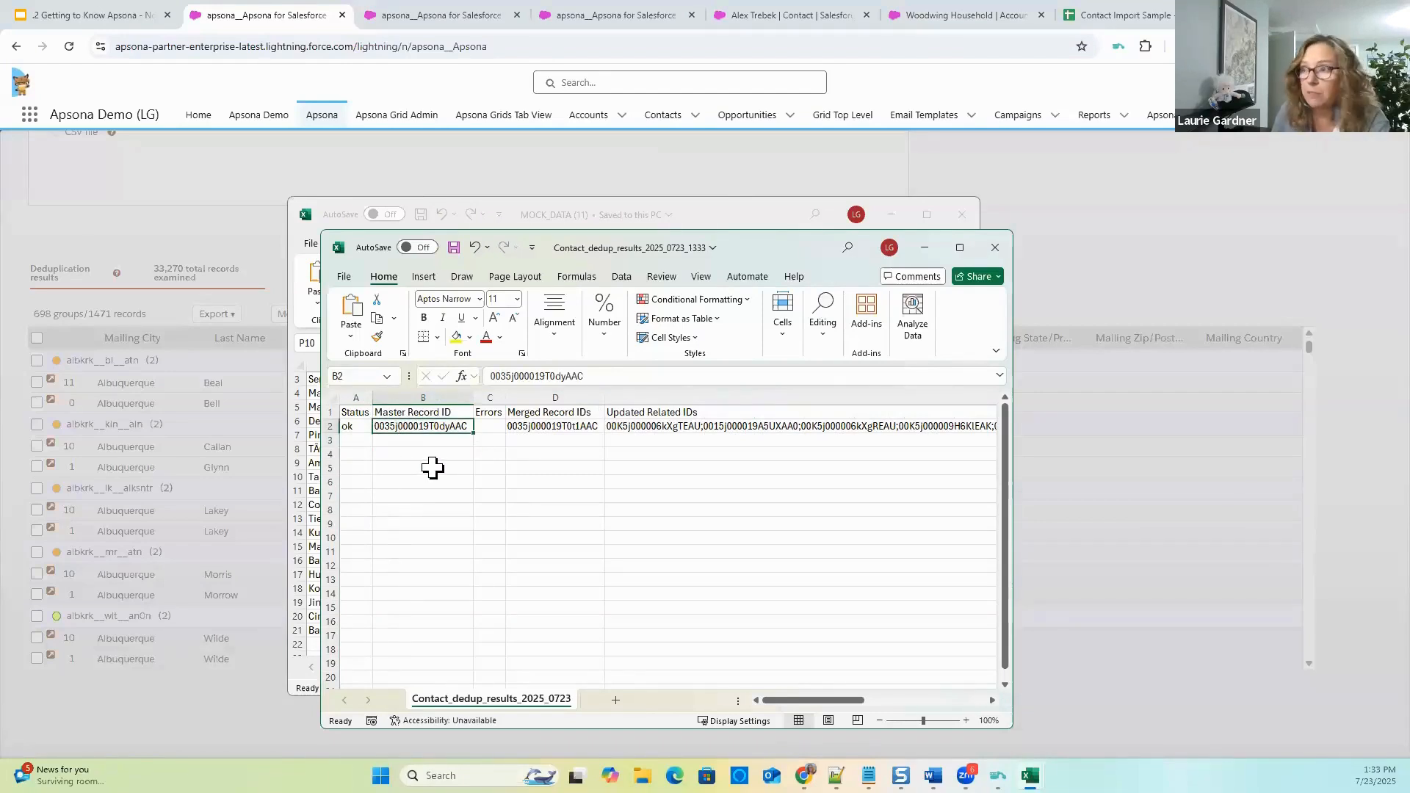
{"action": "left_click", "coordinate": [543, 425]}
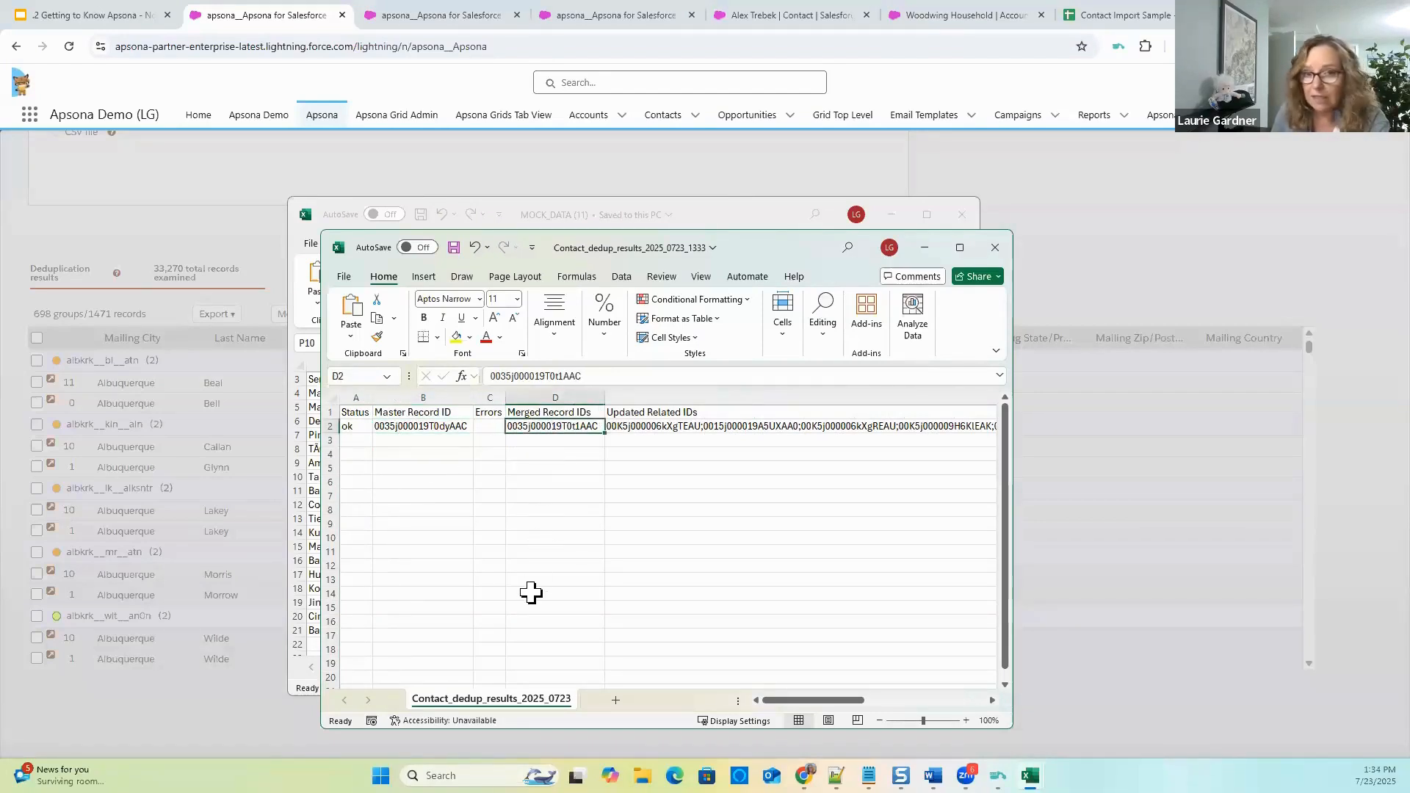
{"action": "left_click", "coordinate": [621, 426]}
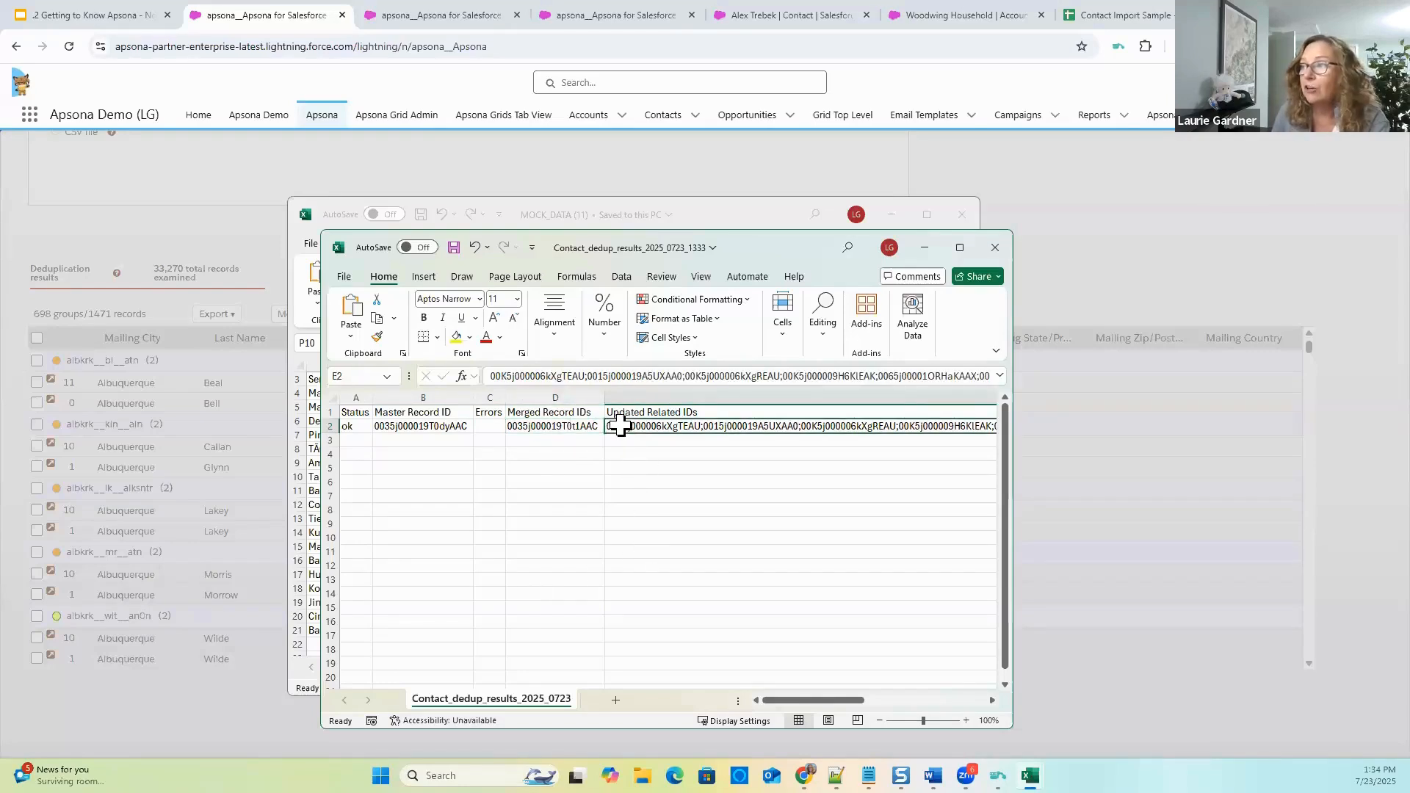
{"action": "left_click", "coordinate": [999, 377]}
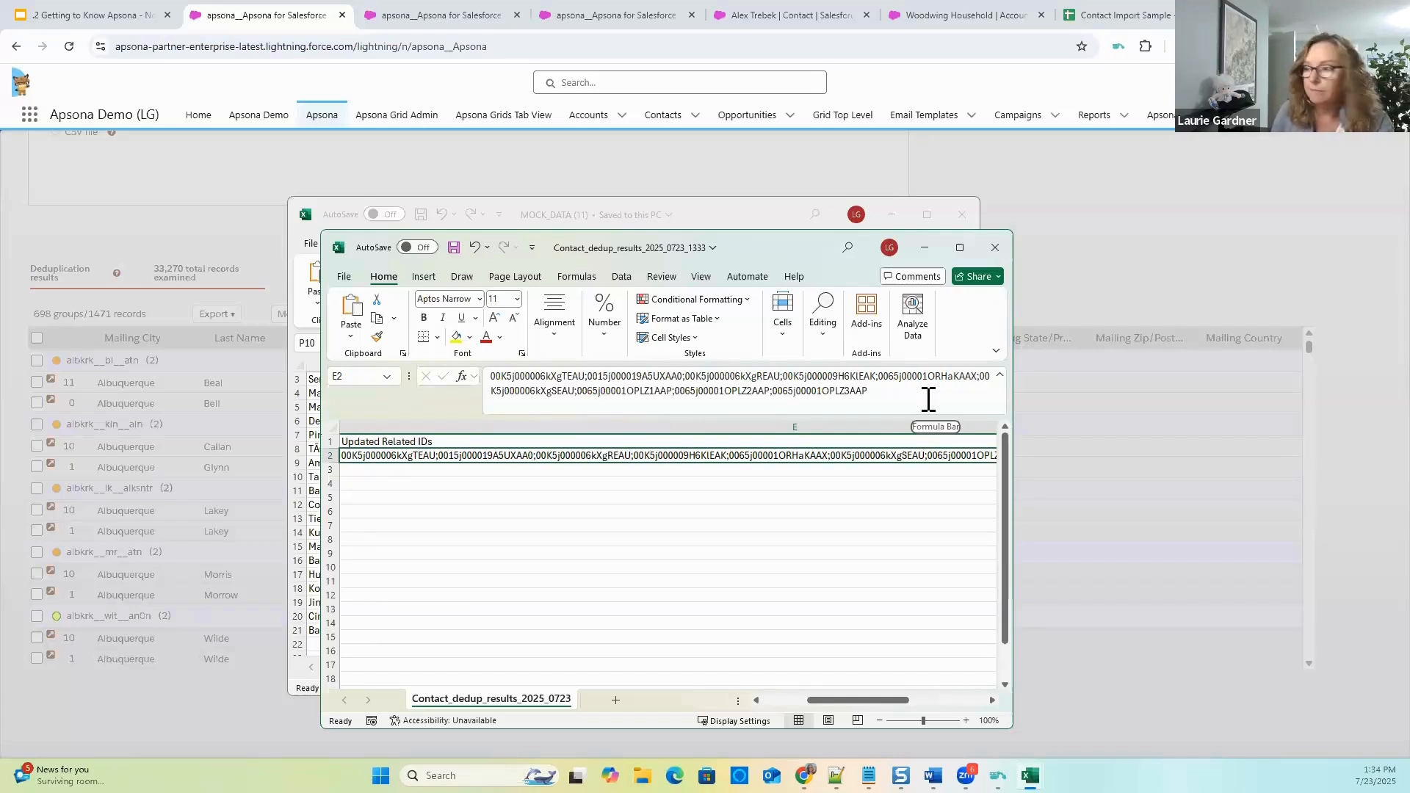
Switch back to Apsona, close the finished merge dialog and return to the list of dedupe actions.
{"action": "left_click", "coordinate": [1067, 279]}
{"action": "left_click", "coordinate": [706, 580]}
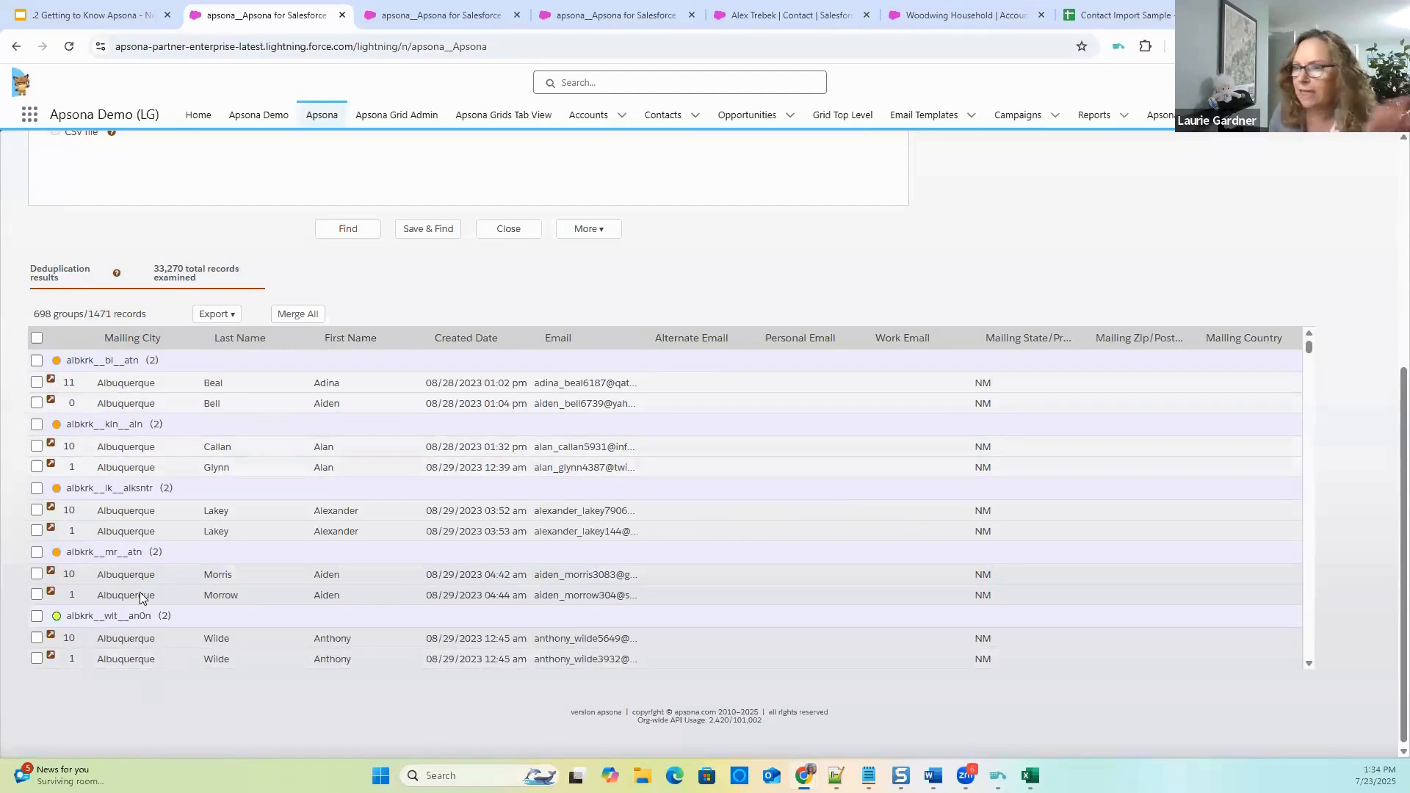
{"action": "scroll", "coordinate": [1055, 399], "scroll_direction": "up", "scroll_amount": 5}
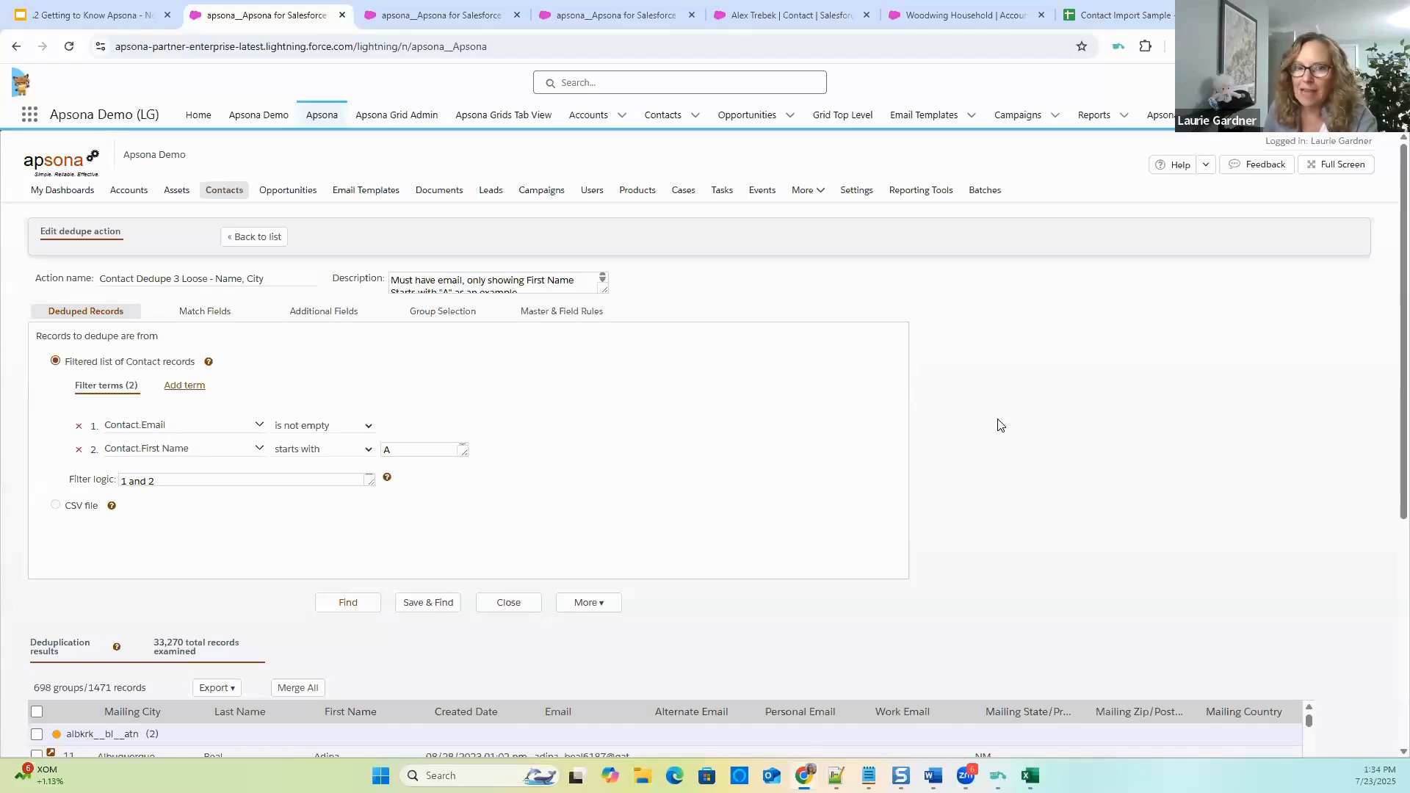
{"action": "left_click", "coordinate": [258, 237]}
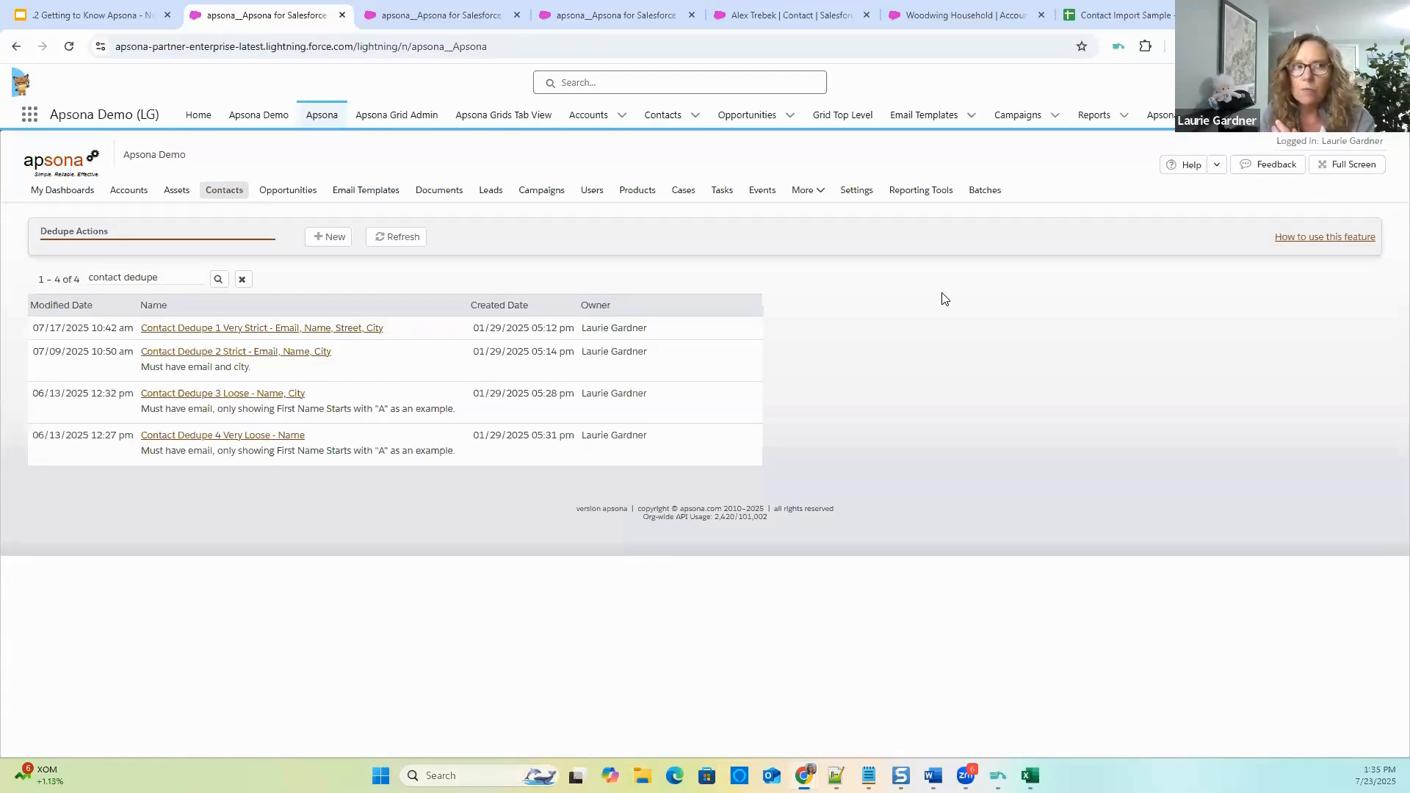
Open the Contact Dedupe 1 Very Strict - Email, Name, Street, City action and find its duplicate groups.
{"action": "left_click", "coordinate": [224, 329]}
{"action": "left_click", "coordinate": [347, 609]}
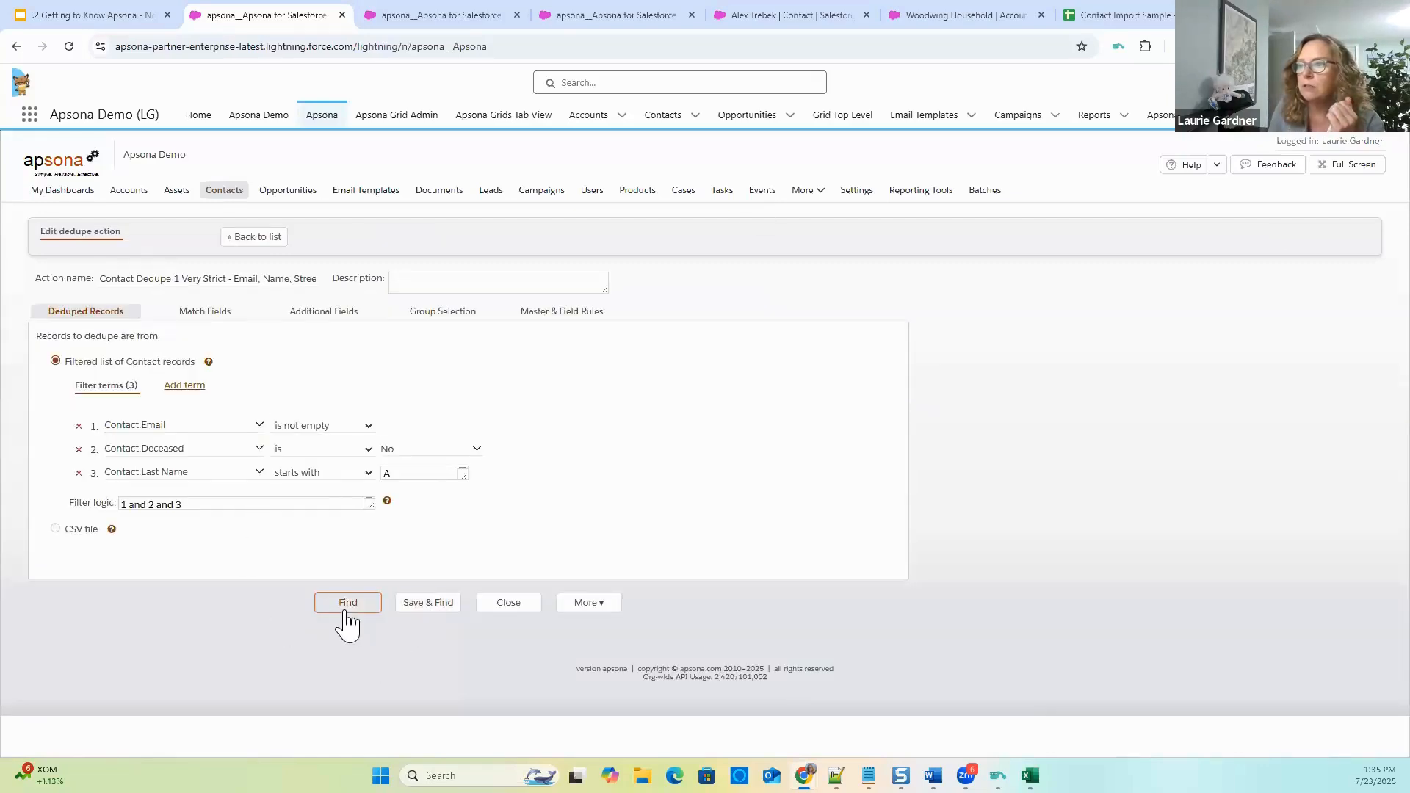
{"action": "scroll", "coordinate": [459, 644], "scroll_direction": "down", "scroll_amount": 2}
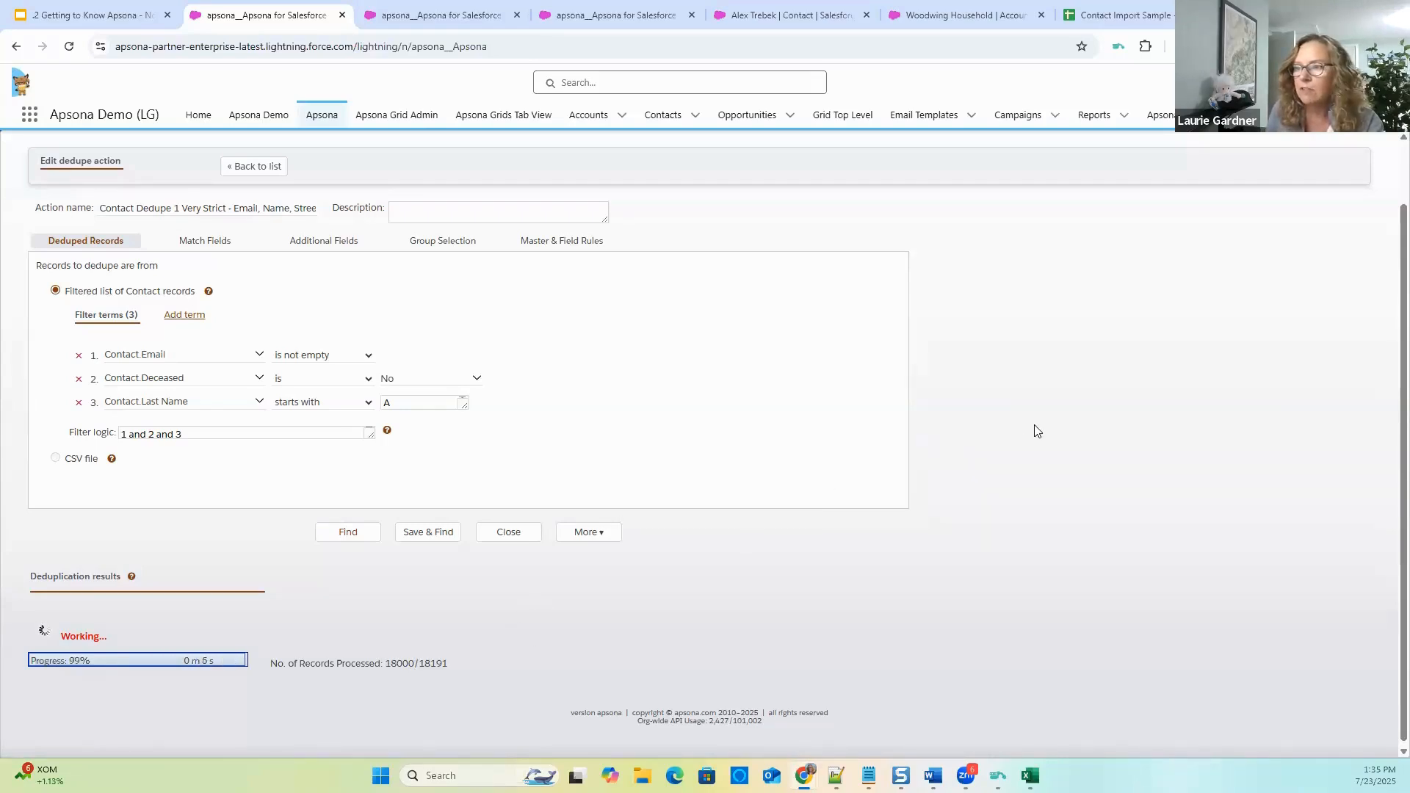
{"action": "scroll", "coordinate": [448, 440], "scroll_direction": "down", "scroll_amount": 2}
Examine the export choices, the additional email and mailing columns of the duplicate groups, and the filter terms of the dedupe action.
{"action": "left_click", "coordinate": [196, 452]}
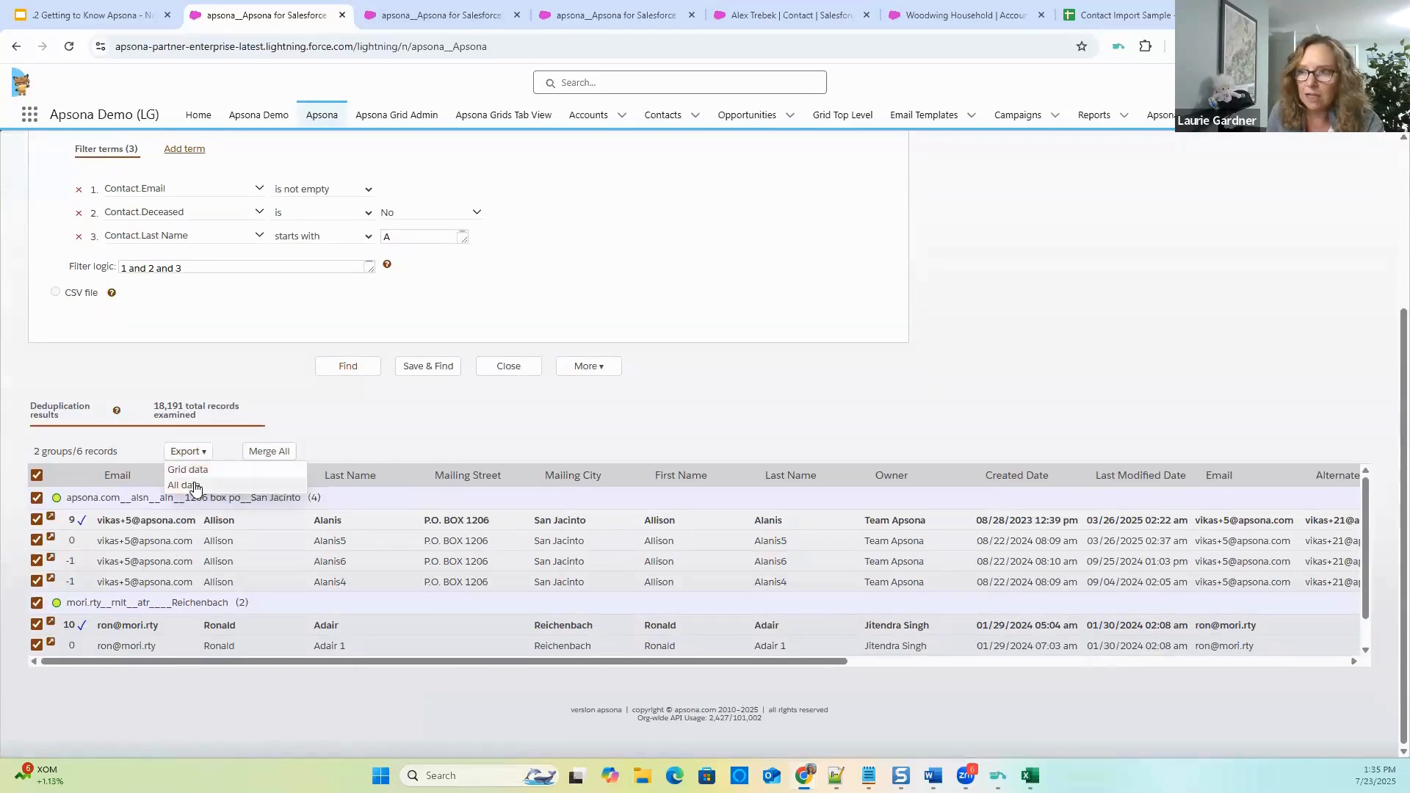
{"action": "left_click_drag", "start_coordinate": [687, 662], "coordinate": [807, 663]}
{"action": "left_click_drag", "start_coordinate": [579, 685], "coordinate": [415, 674]}
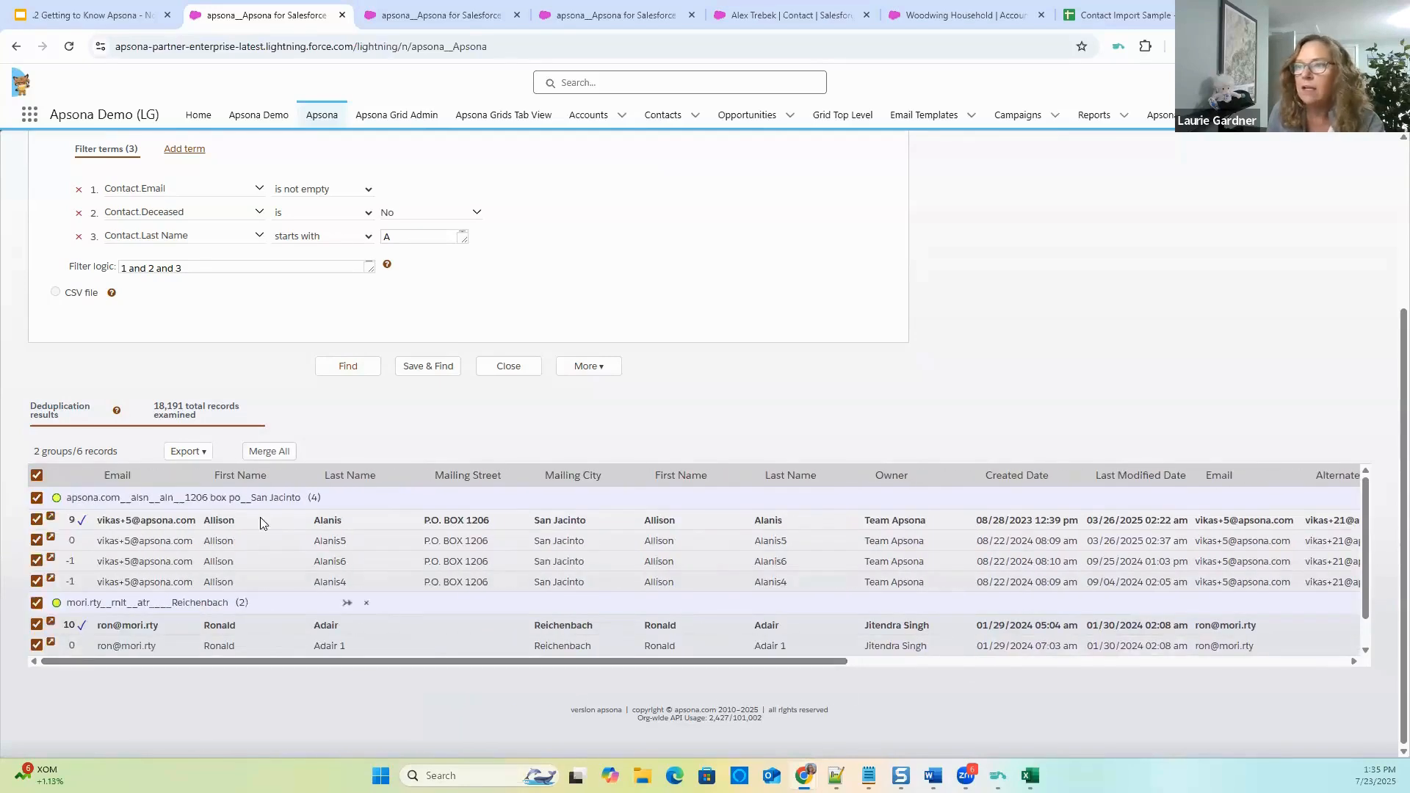
{"action": "left_click", "coordinate": [193, 453]}
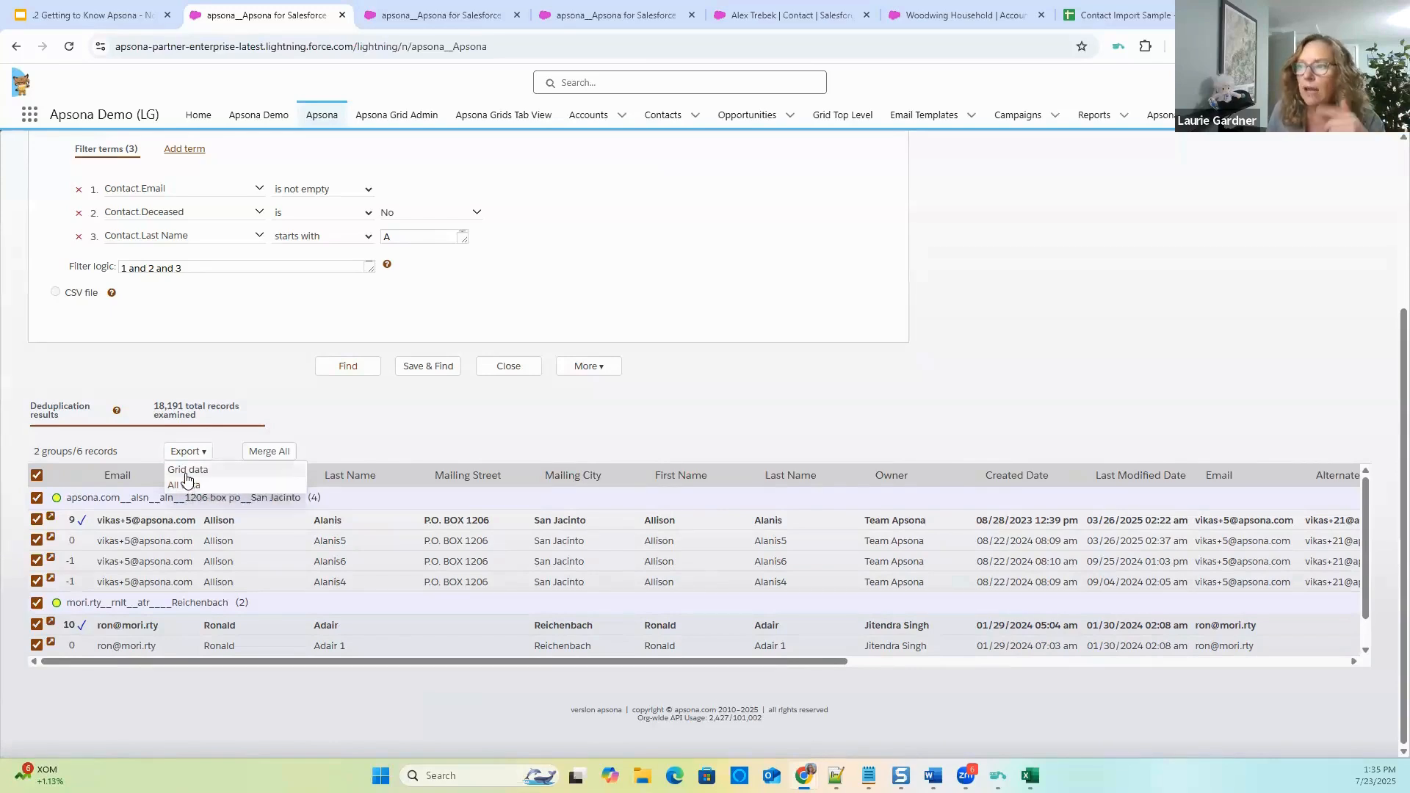
{"action": "left_click", "coordinate": [619, 659]}
{"action": "left_click_drag", "start_coordinate": [707, 664], "coordinate": [1081, 681]}
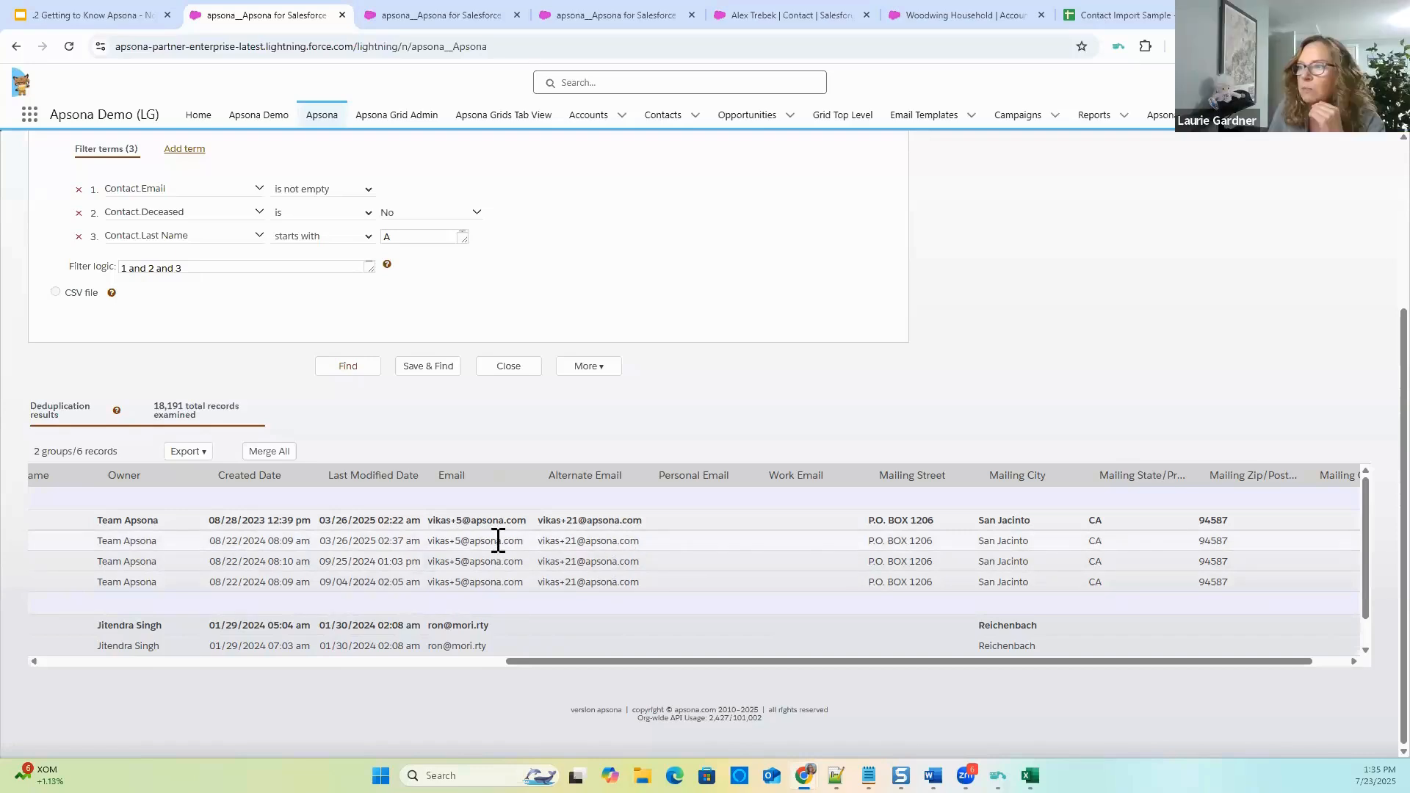
{"action": "left_click_drag", "start_coordinate": [429, 541], "coordinate": [537, 543]}
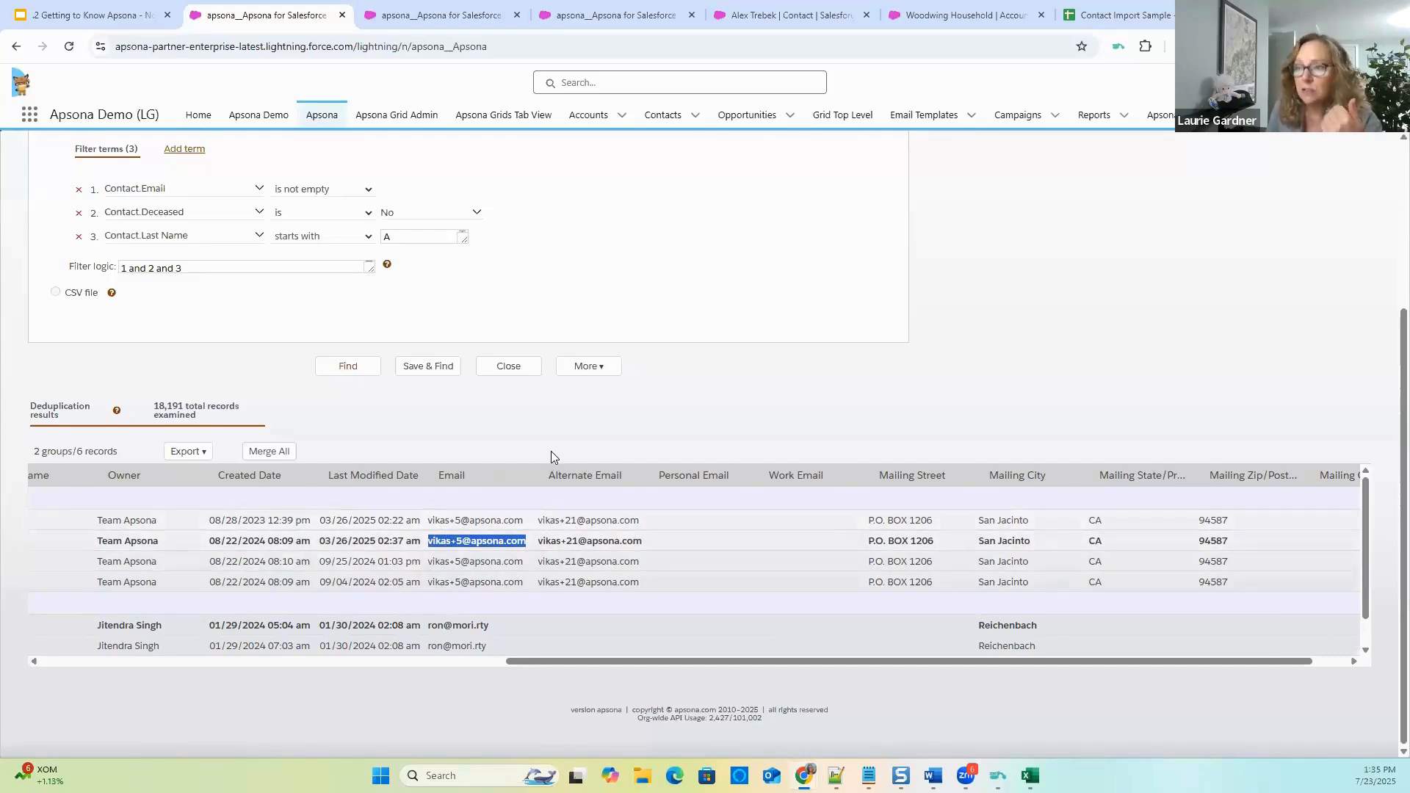
{"action": "scroll", "coordinate": [595, 477], "scroll_direction": "up", "scroll_amount": 3}
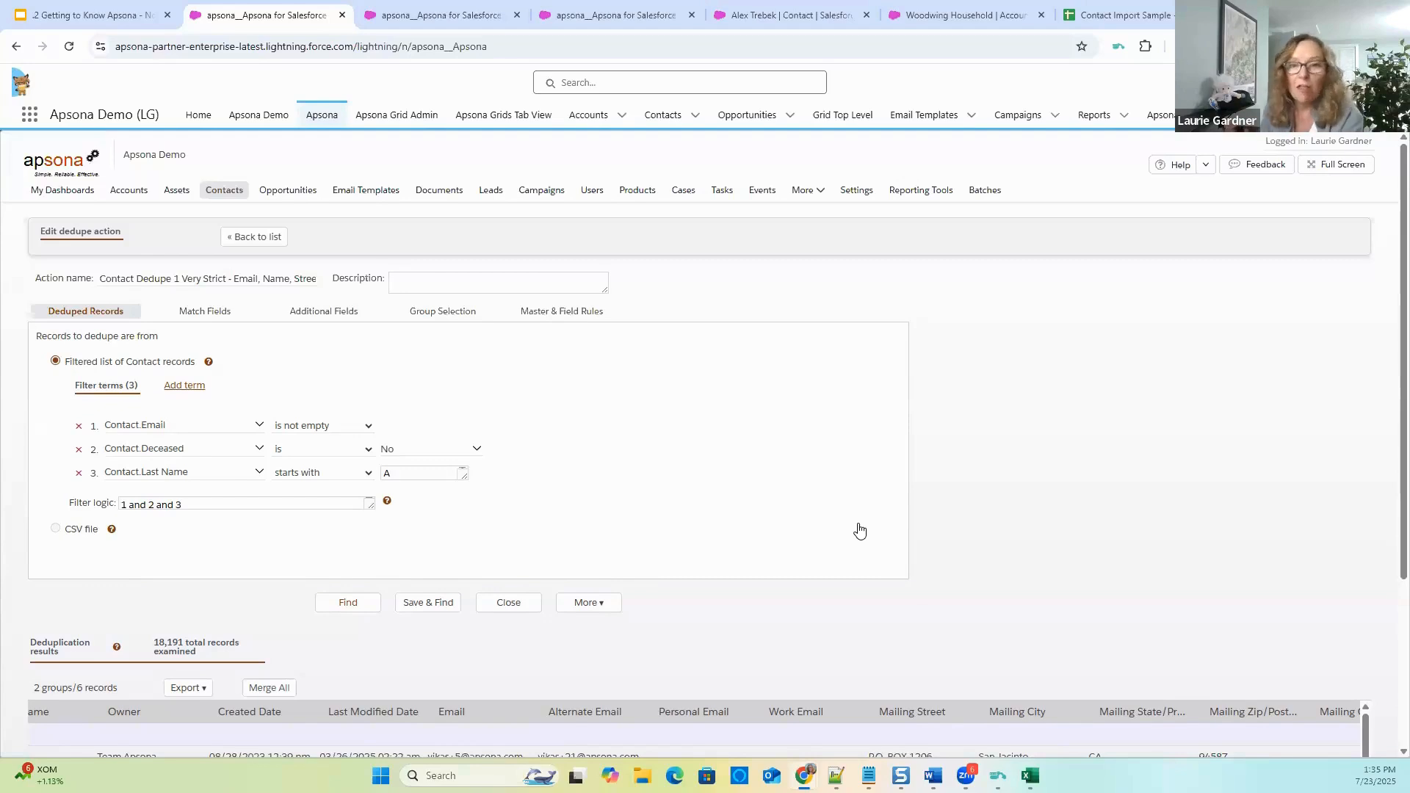
{"action": "scroll", "coordinate": [881, 525], "scroll_direction": "down", "scroll_amount": 2}
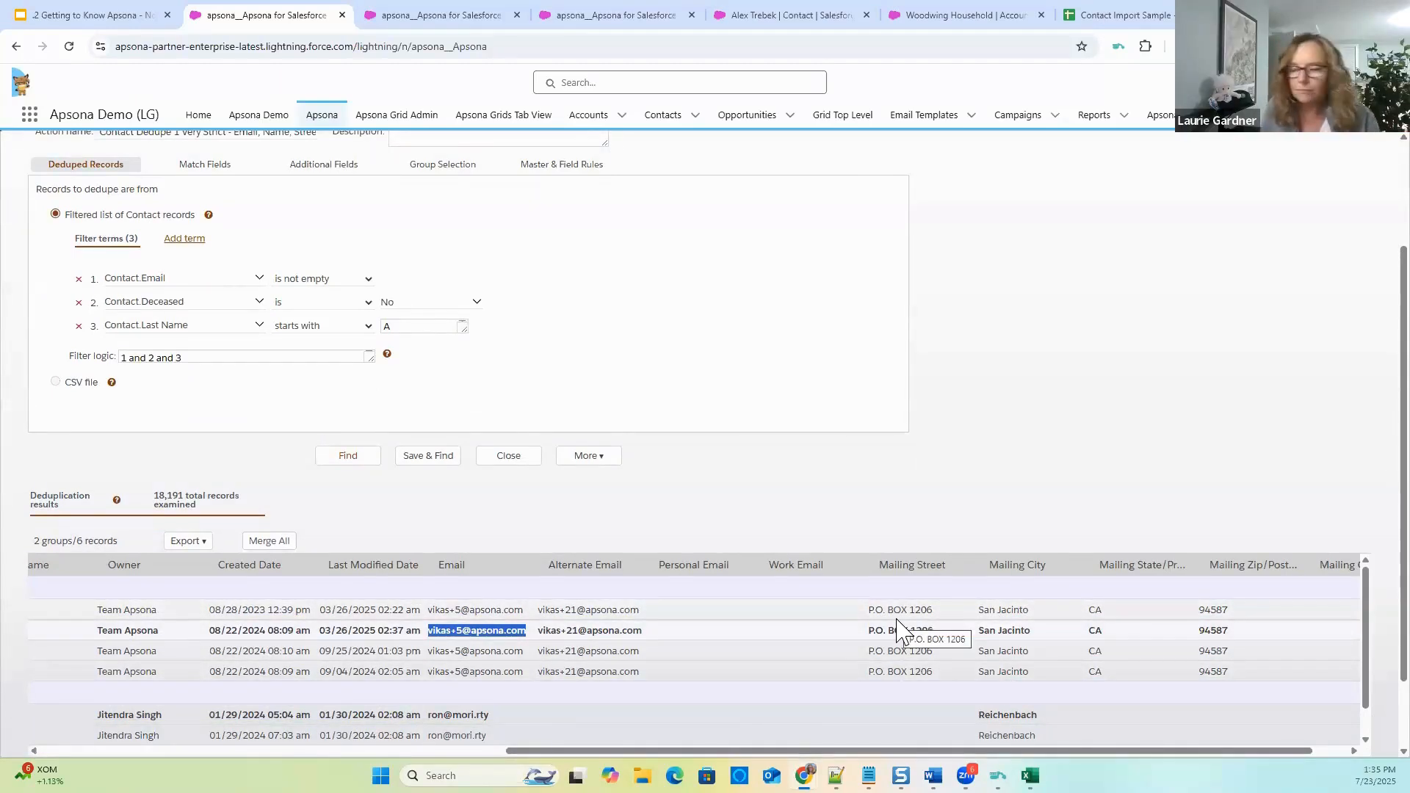
{"action": "scroll", "coordinate": [1010, 534], "scroll_direction": "up", "scroll_amount": 2}
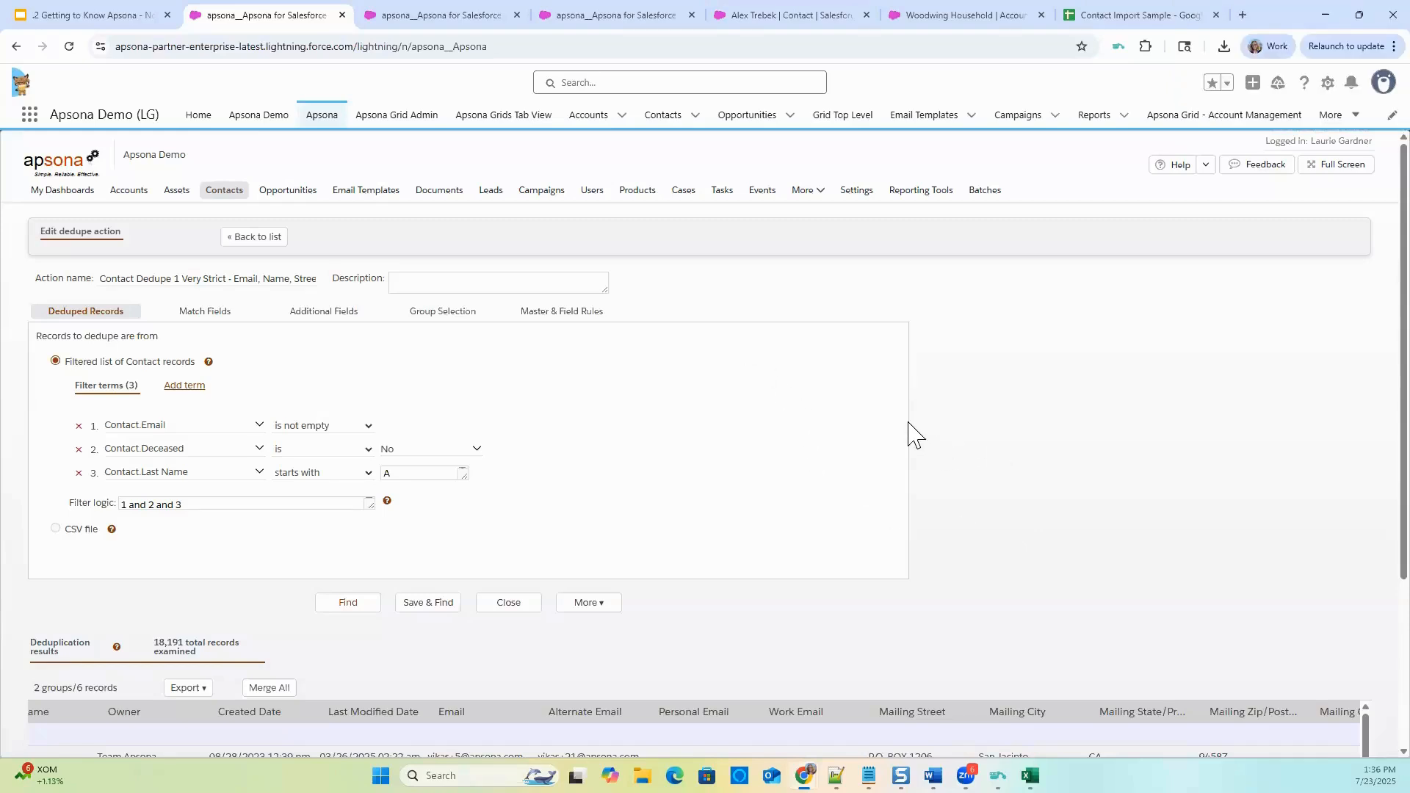
Run the multi-step report NP Gift Acknowledgment Merge from the global Nonprofit folder.
{"action": "left_click", "coordinate": [908, 192]}
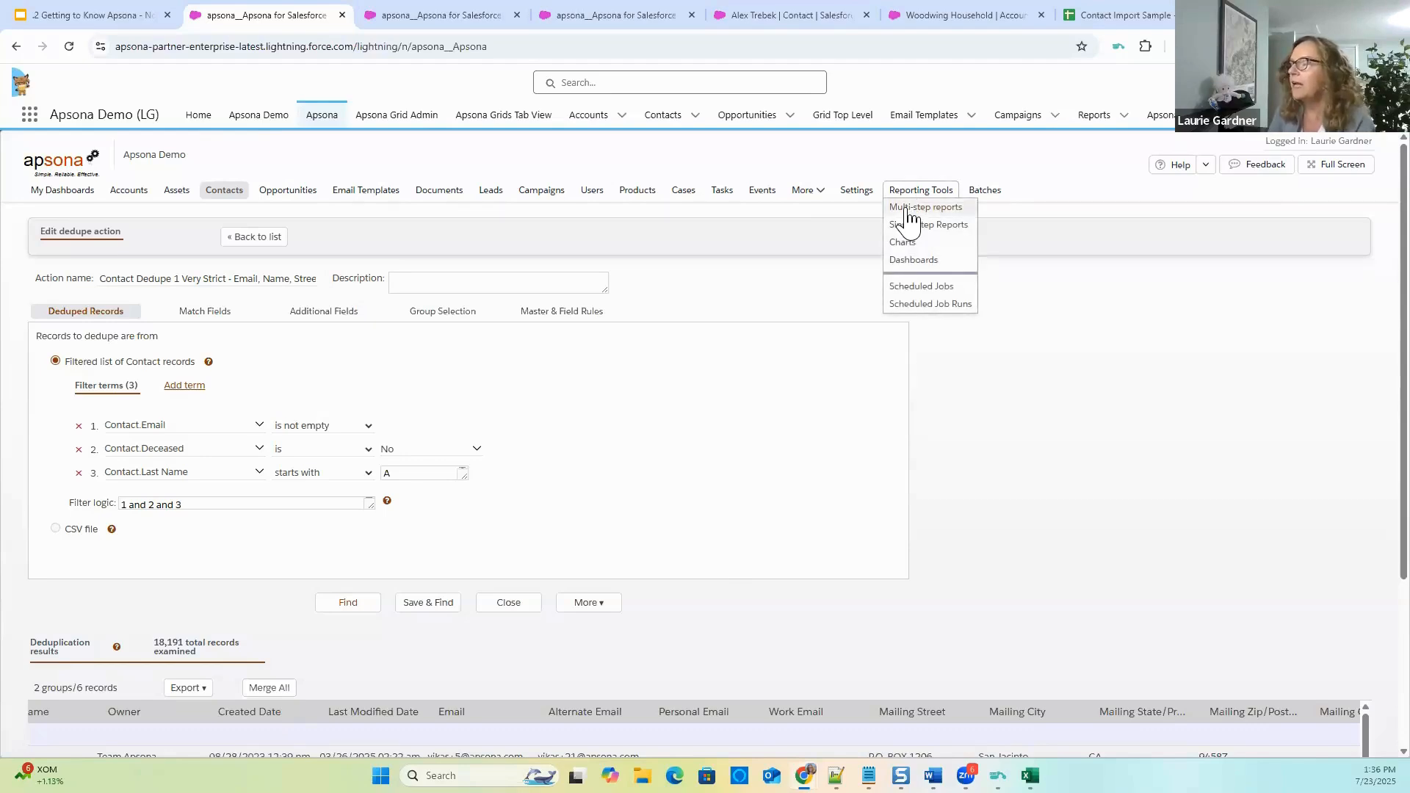
{"action": "left_click", "coordinate": [909, 211]}
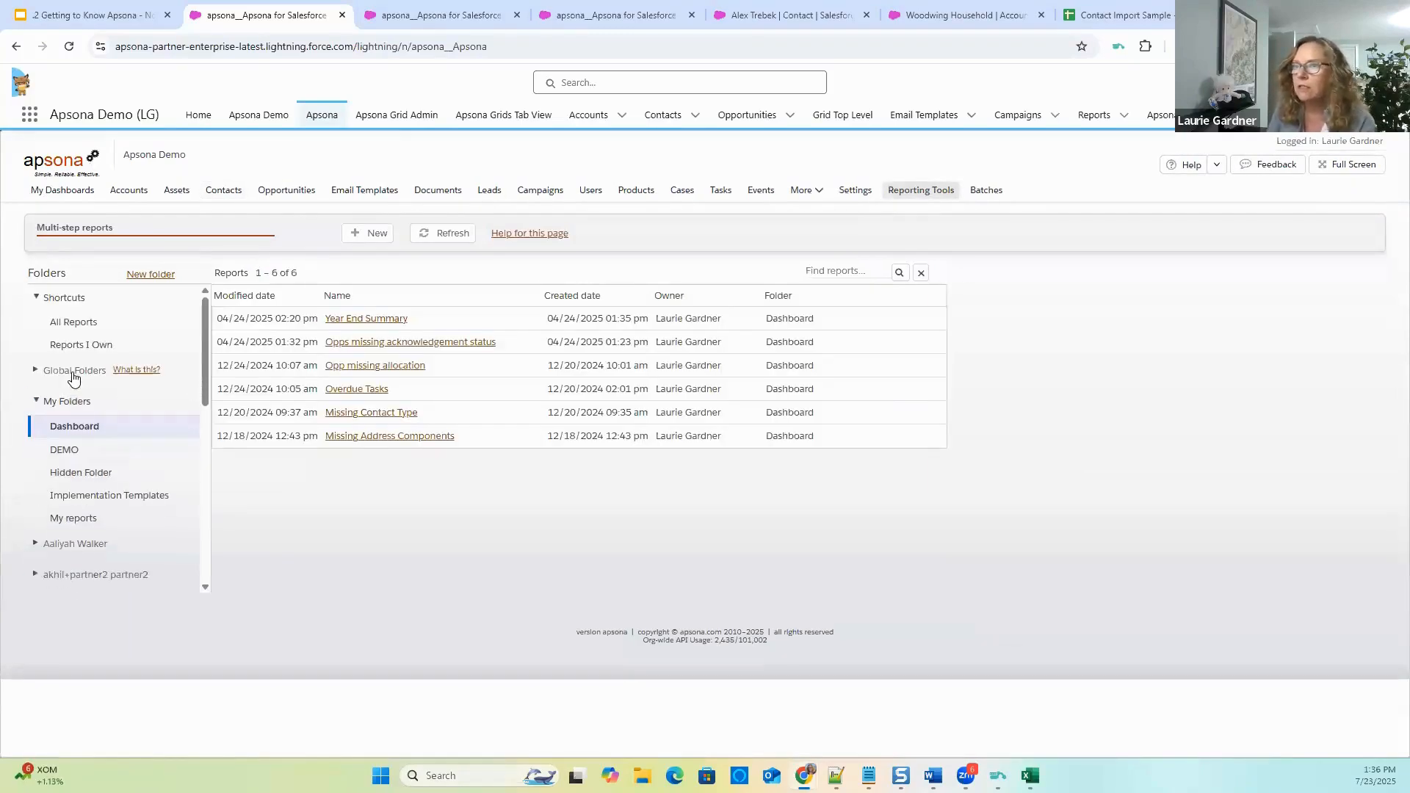
{"action": "left_click", "coordinate": [73, 377]}
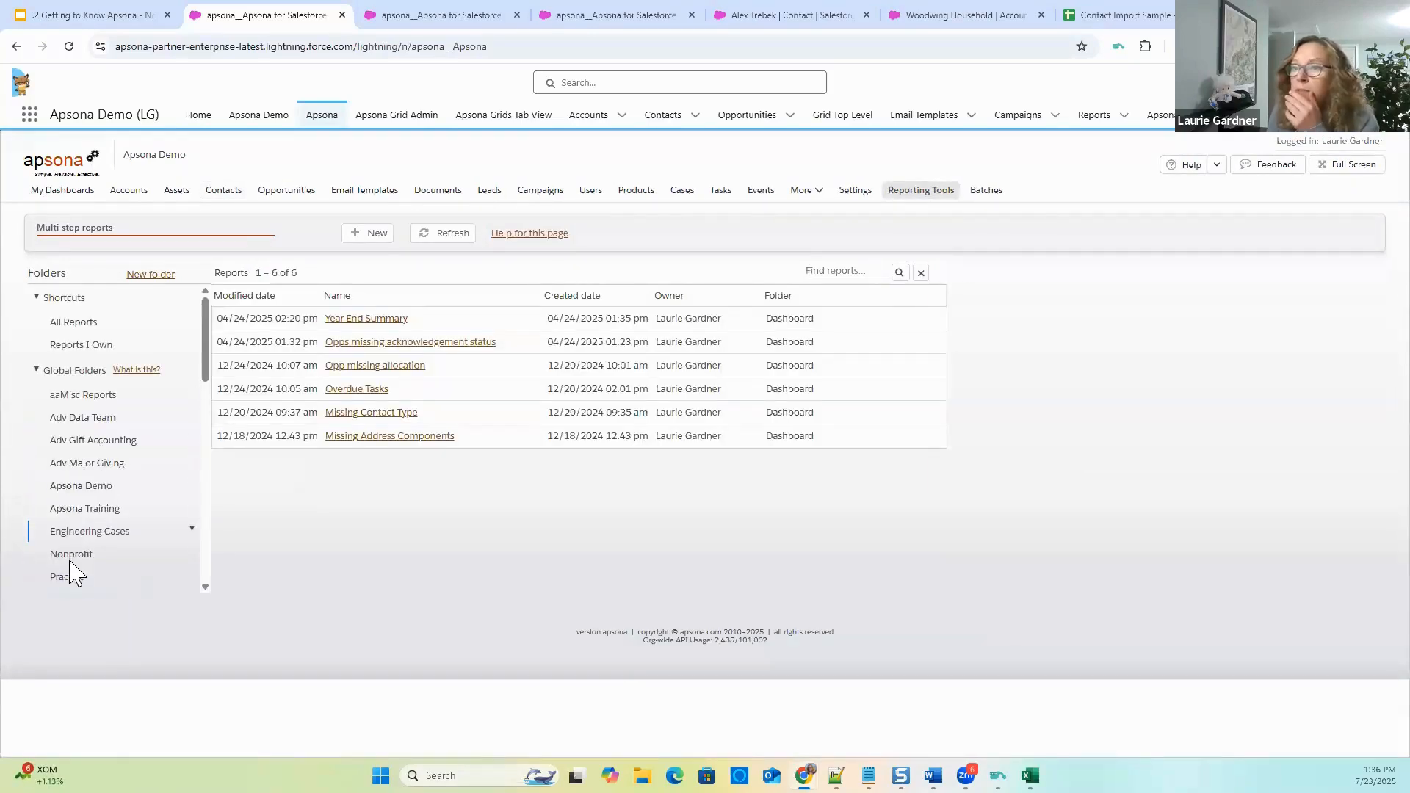
{"action": "left_click", "coordinate": [72, 555]}
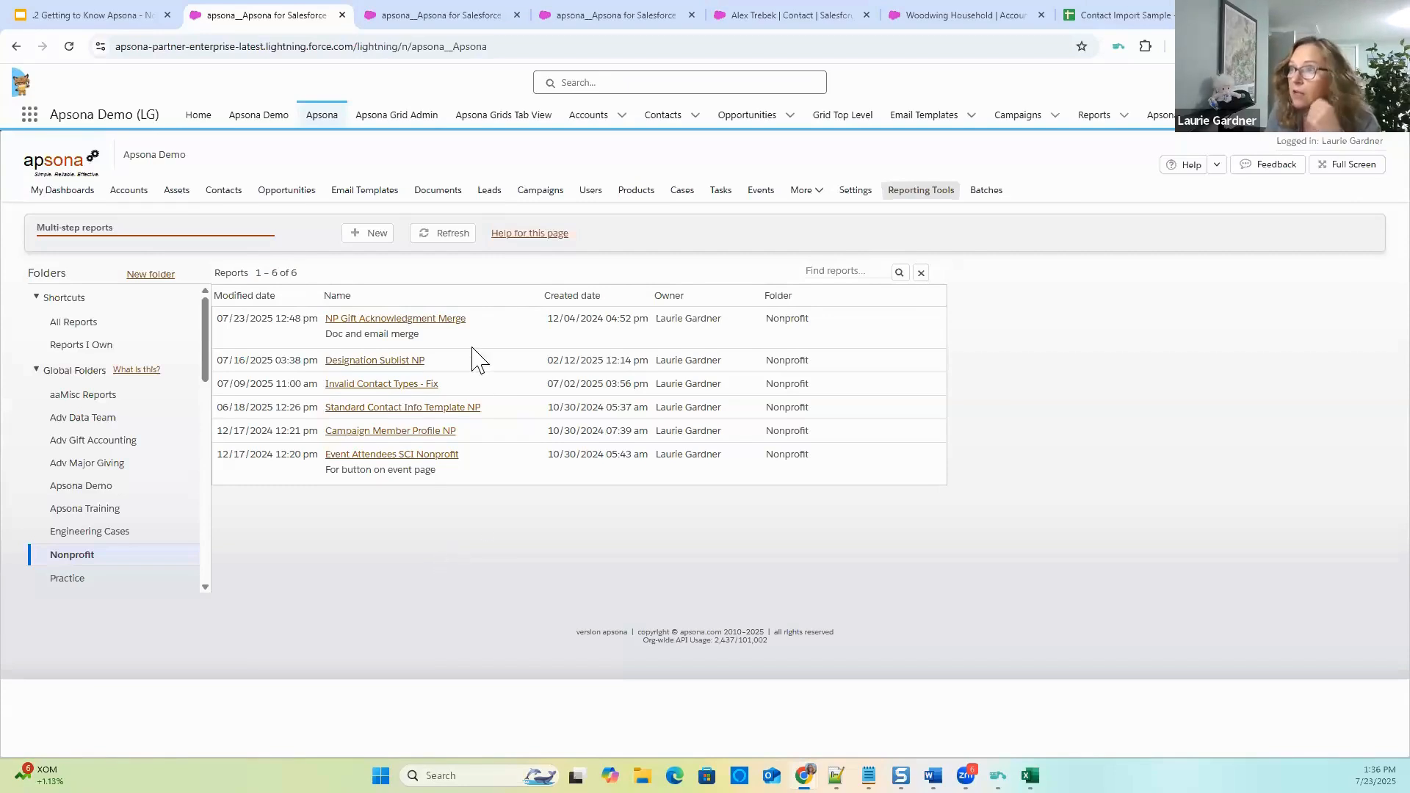
{"action": "left_click", "coordinate": [449, 328]}
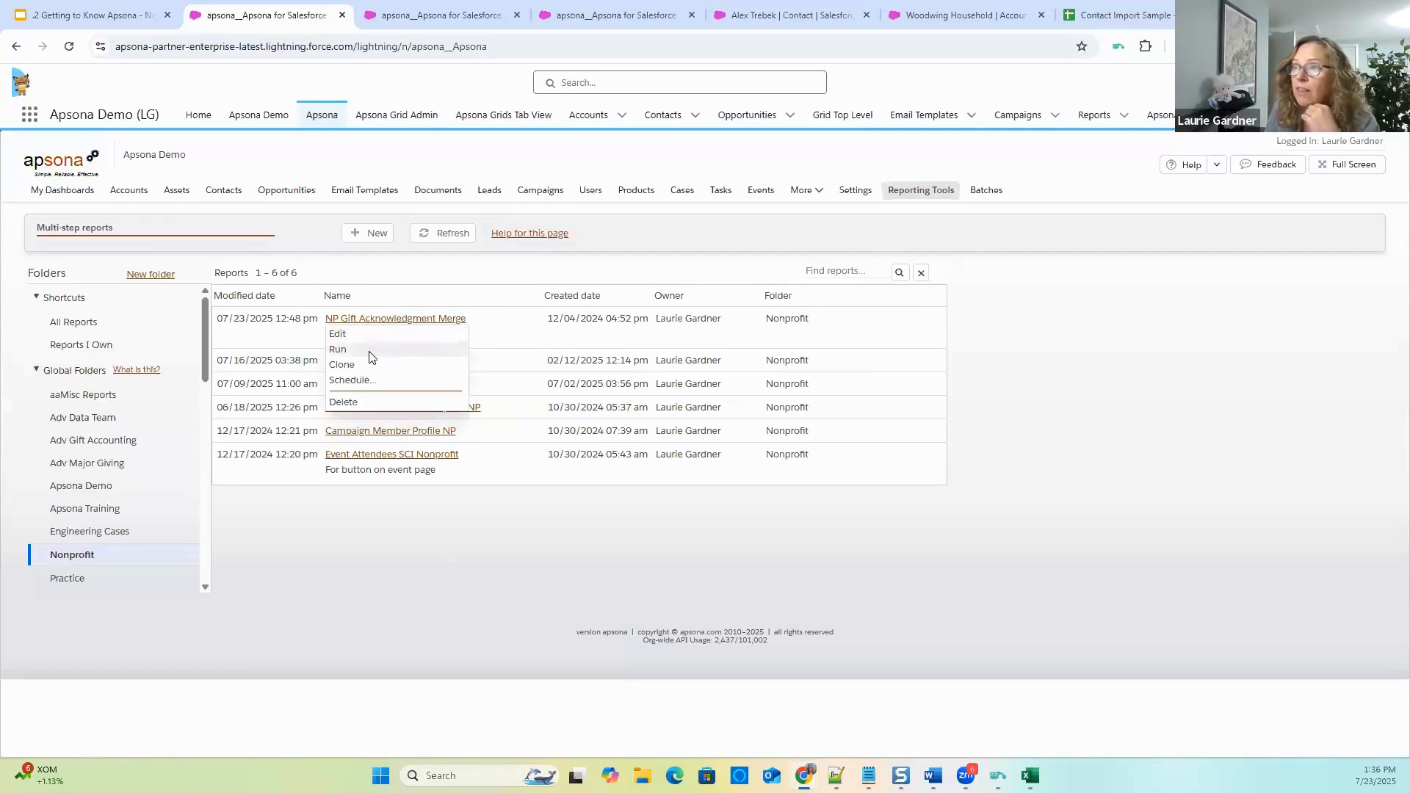
{"action": "left_click", "coordinate": [371, 363]}
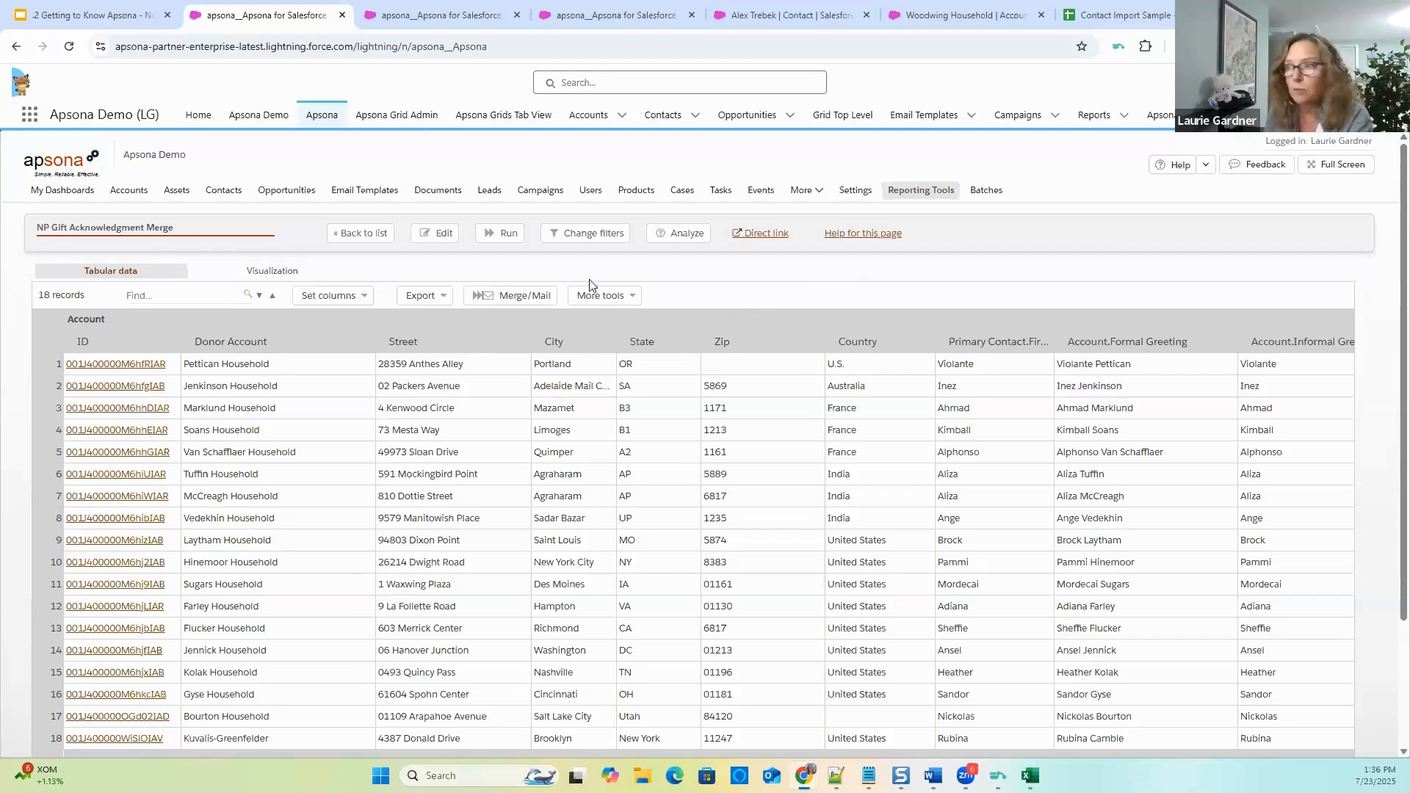
Run the existing merge action NP Gift Ack Letter Only for Review on the report records and open the downloaded results in Word.
{"action": "left_click", "coordinate": [526, 297]}
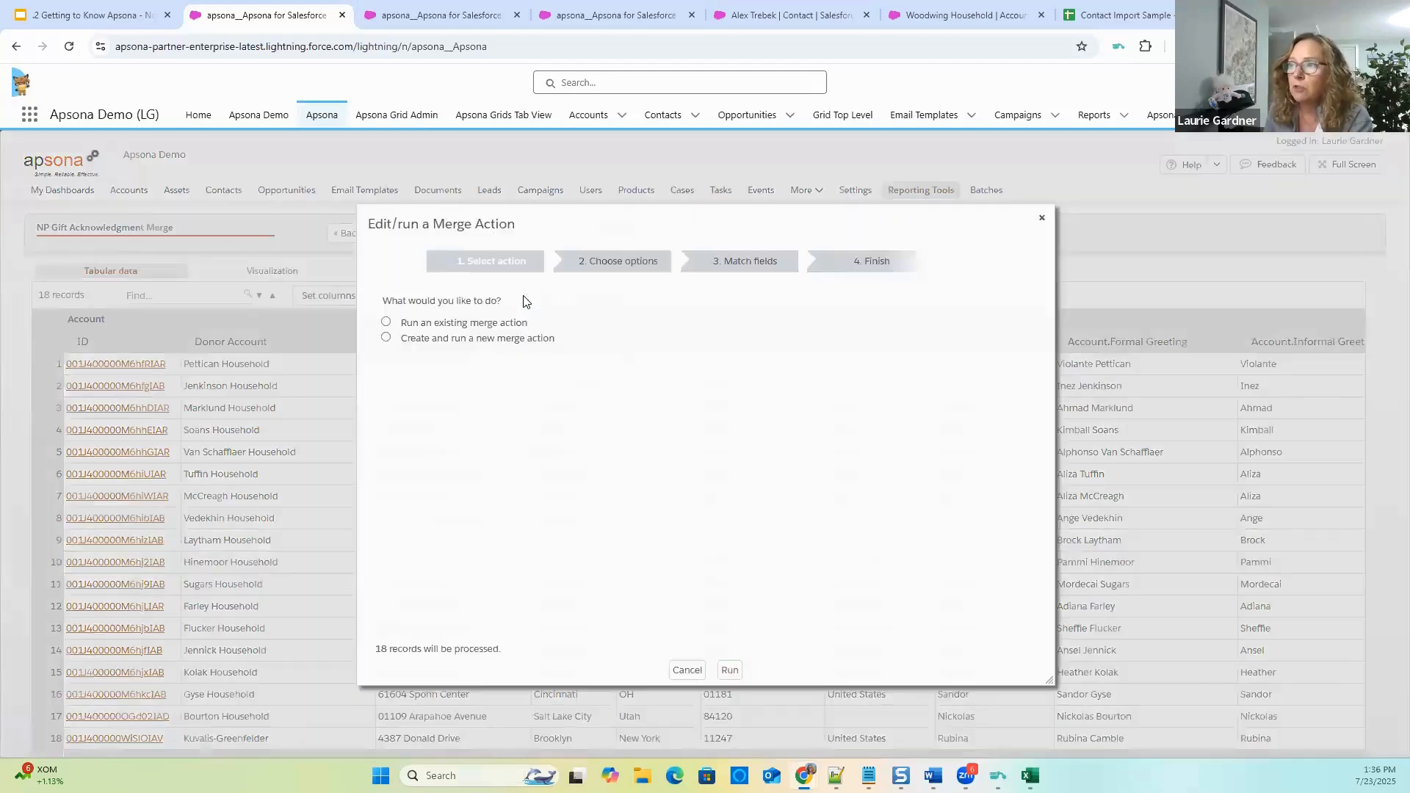
{"action": "left_click", "coordinate": [470, 328]}
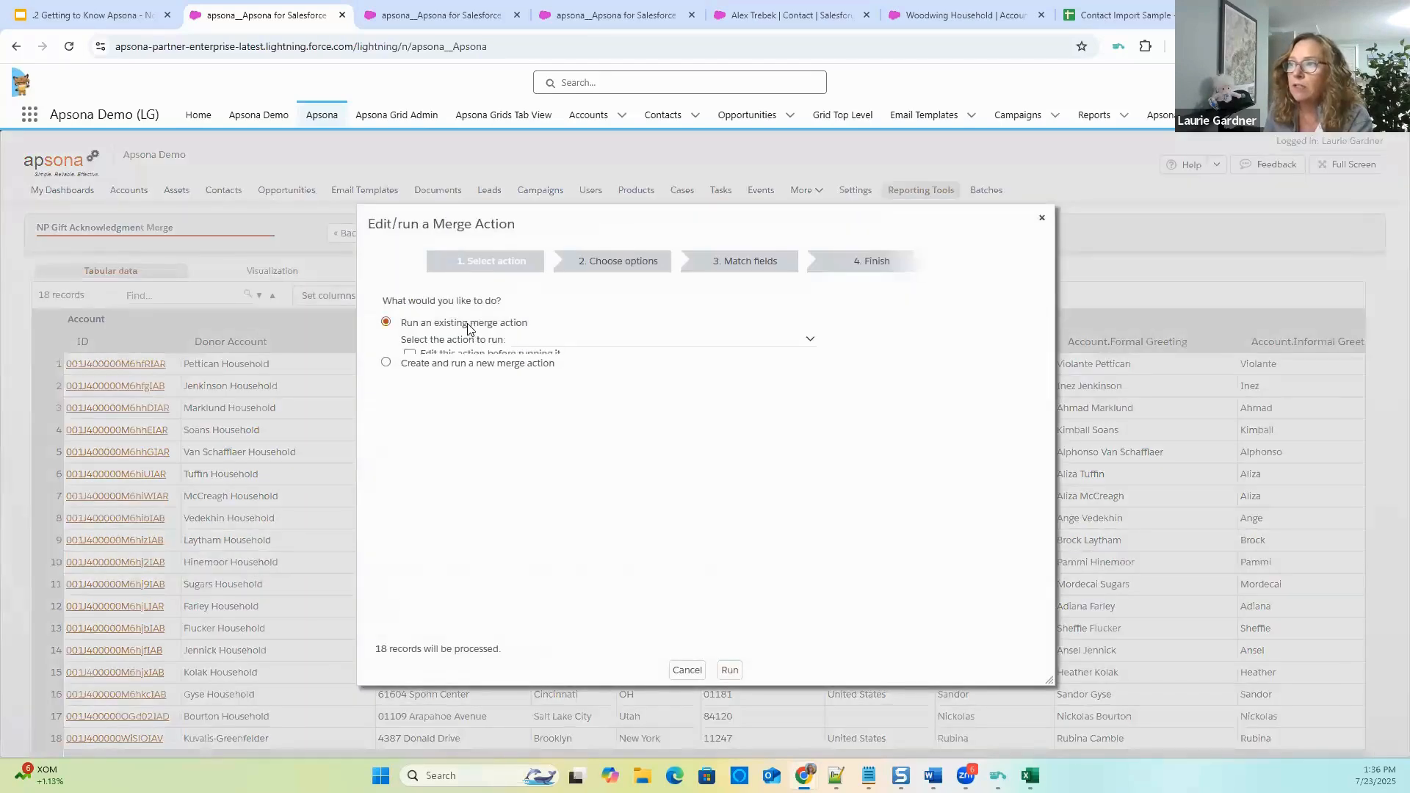
{"action": "left_click", "coordinate": [583, 342]}
{"action": "left_click", "coordinate": [584, 421]}
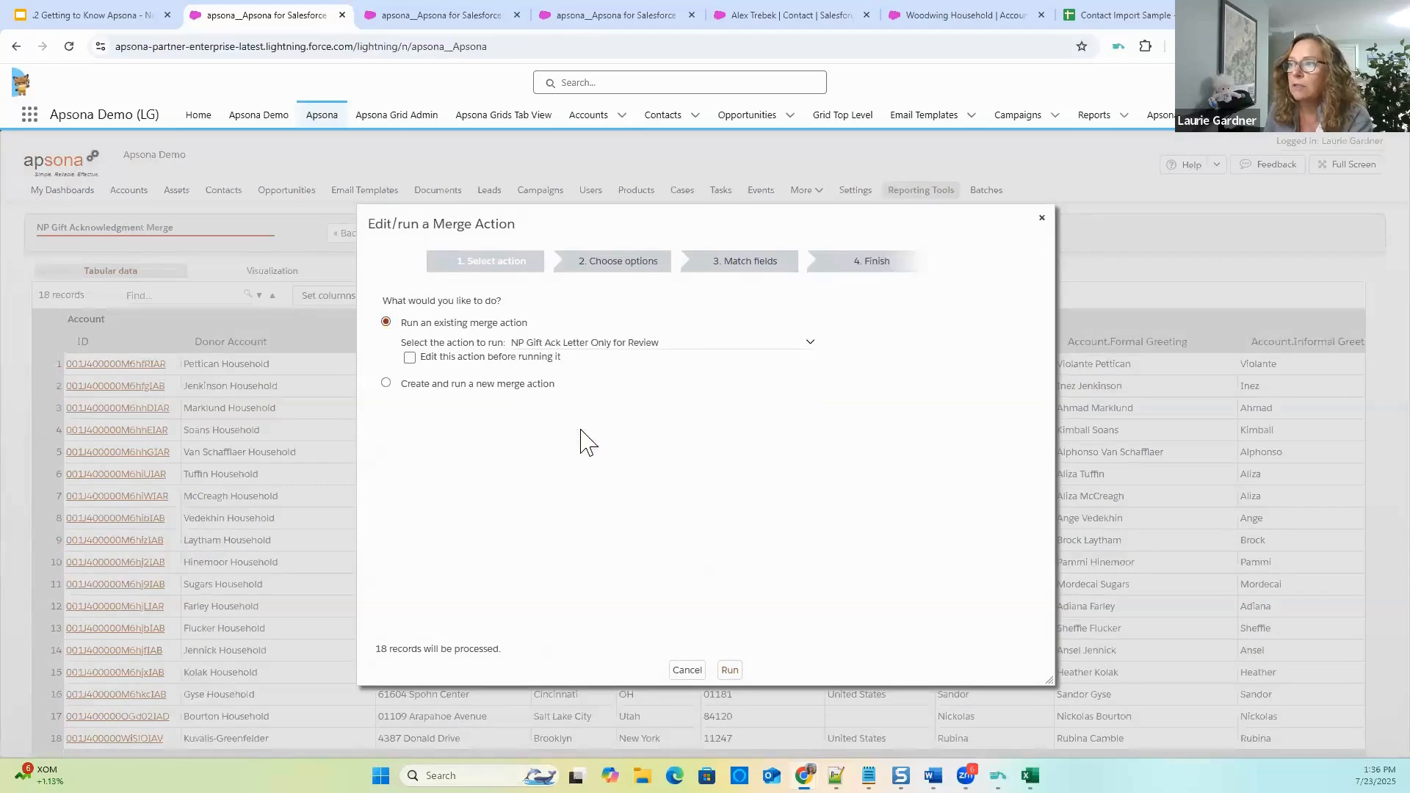
{"action": "left_click", "coordinate": [729, 670]}
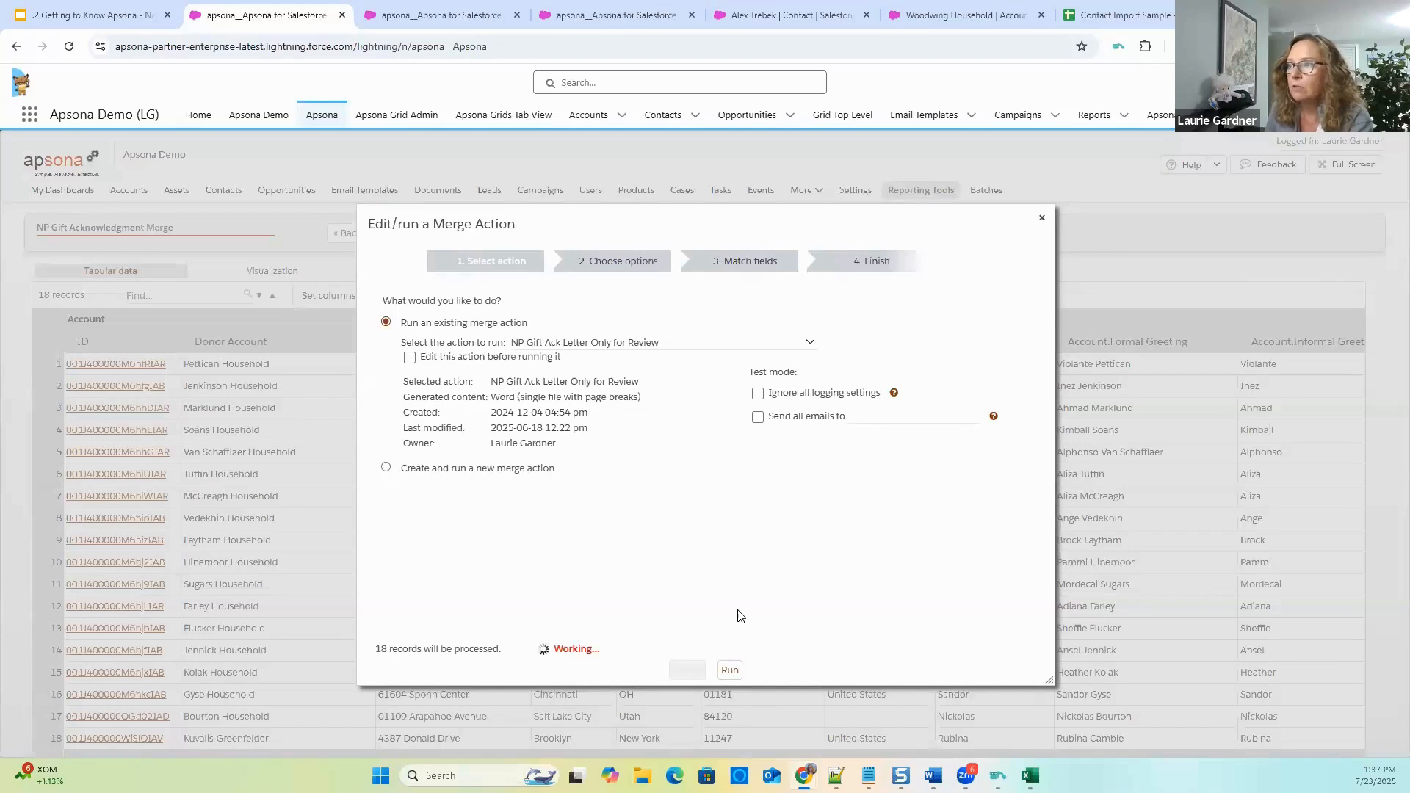
{"action": "left_click", "coordinate": [615, 653]}
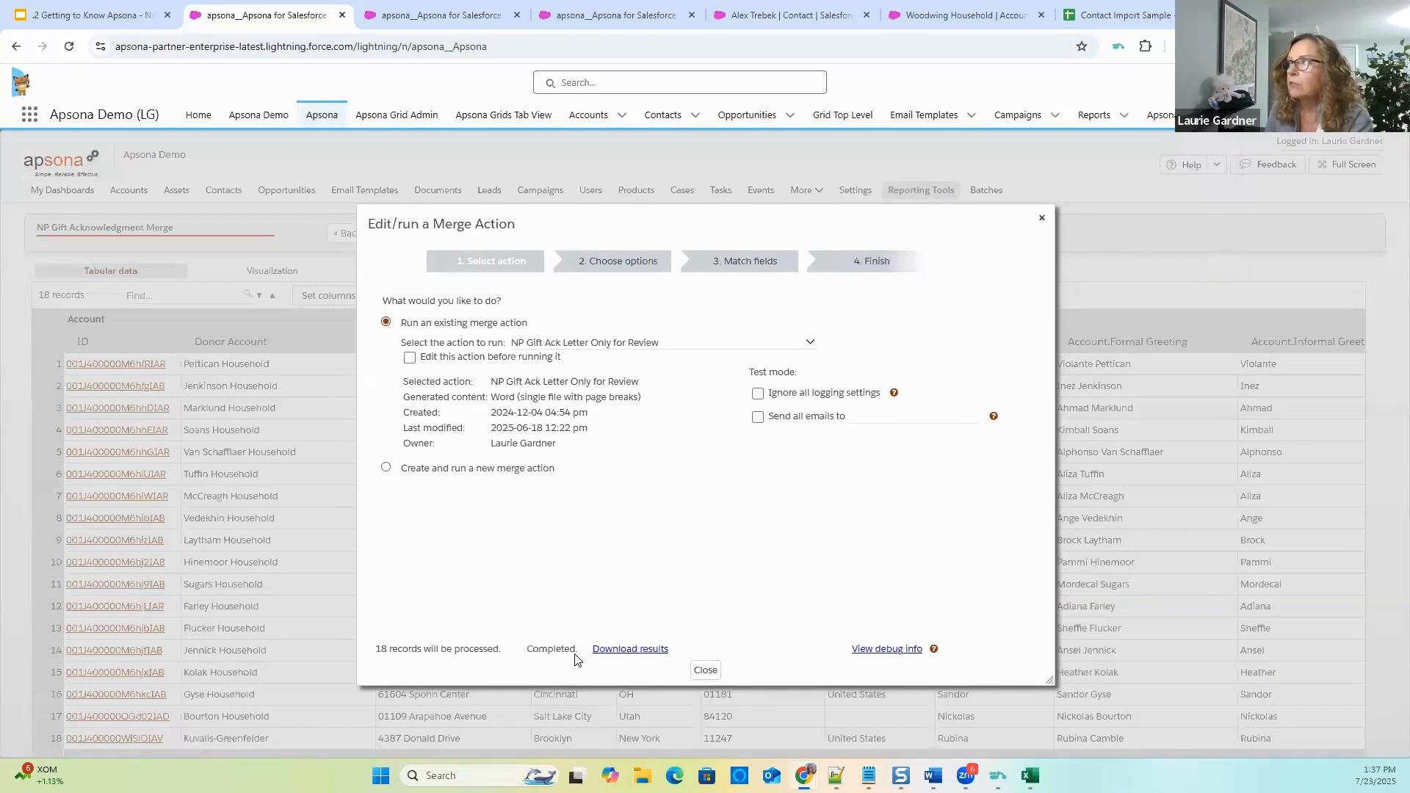
{"action": "left_click", "coordinate": [1078, 99]}
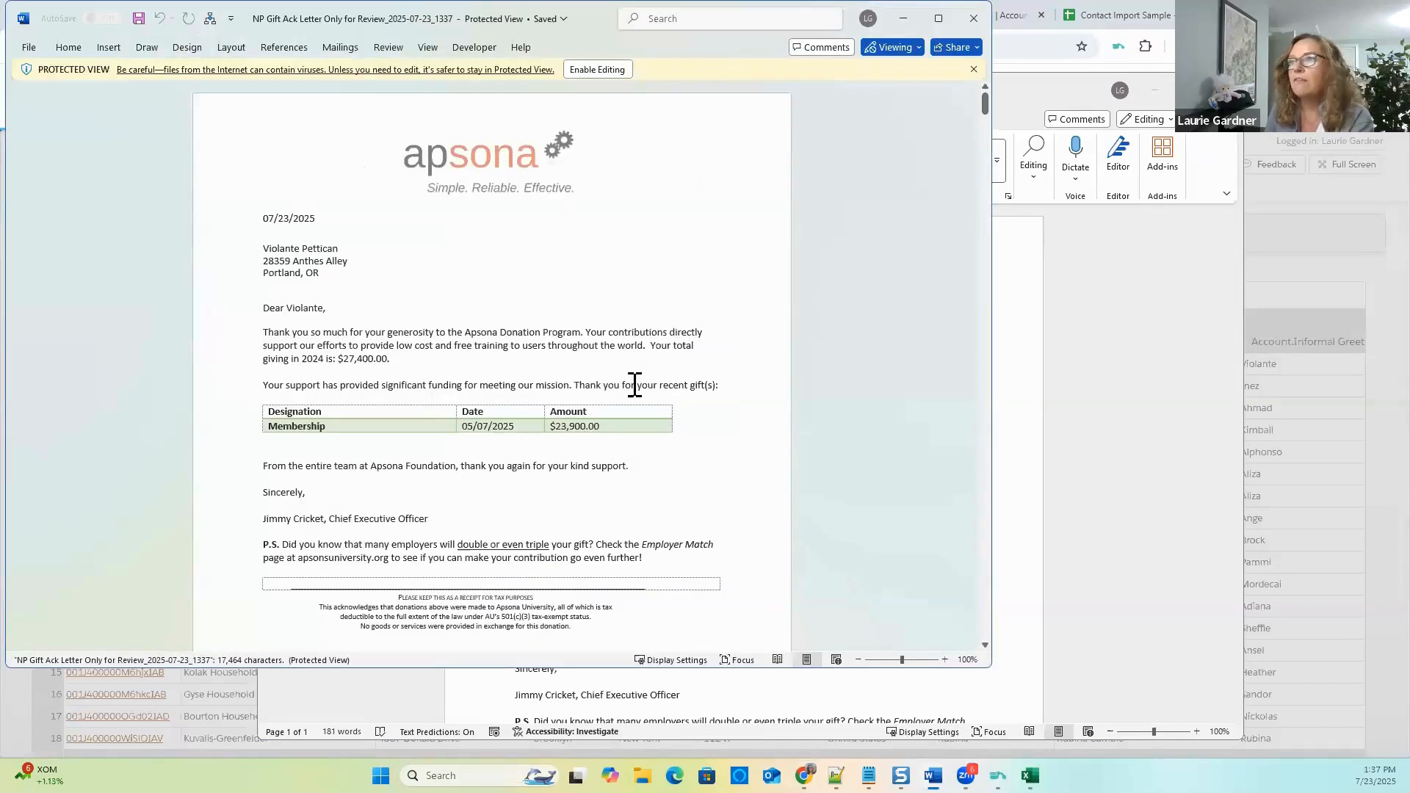
Review the generated acknowledgment letters page by page, checking each donor's address, giving total and recent gifts table.
{"action": "scroll", "coordinate": [638, 389], "scroll_direction": "down", "scroll_amount": 8}
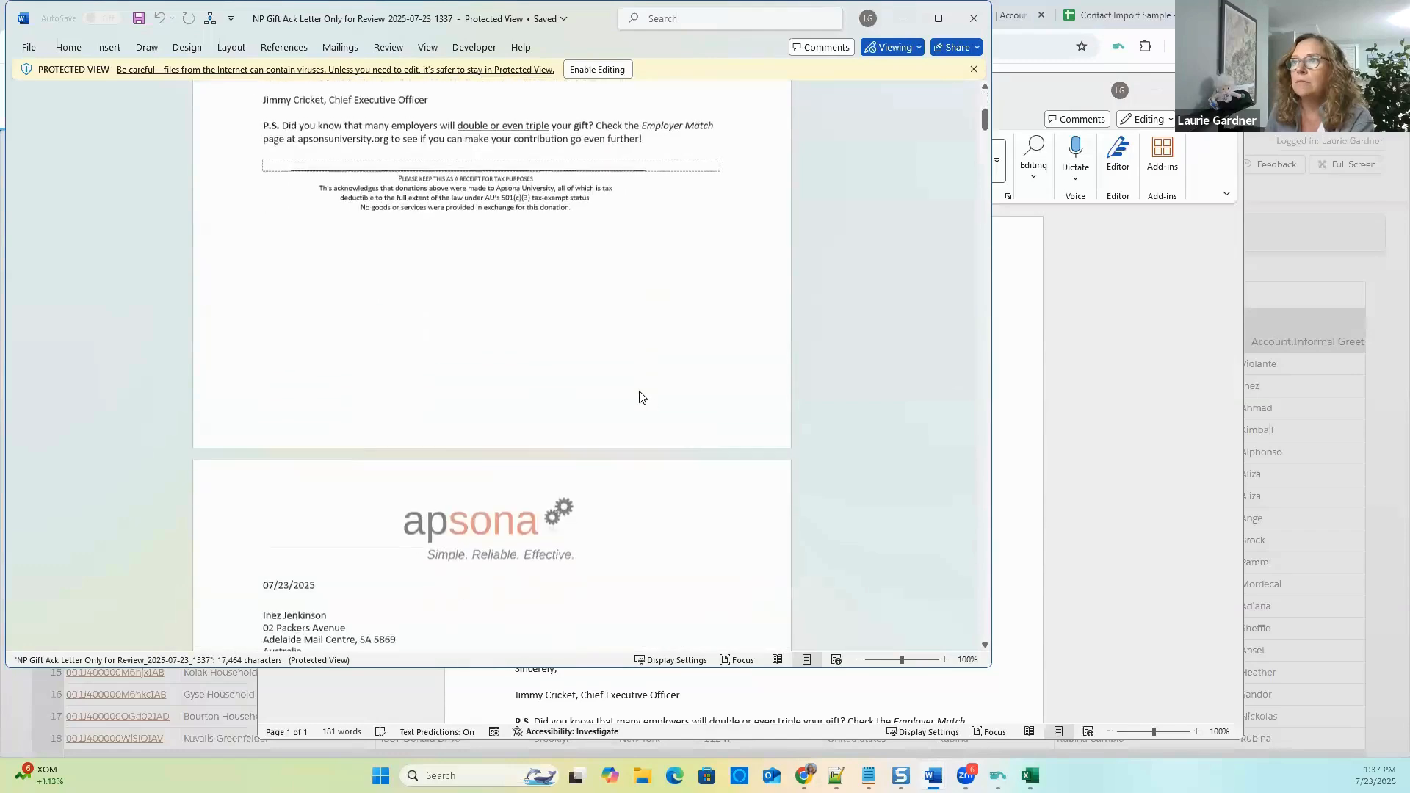
{"action": "scroll", "coordinate": [641, 395], "scroll_direction": "down", "scroll_amount": 12}
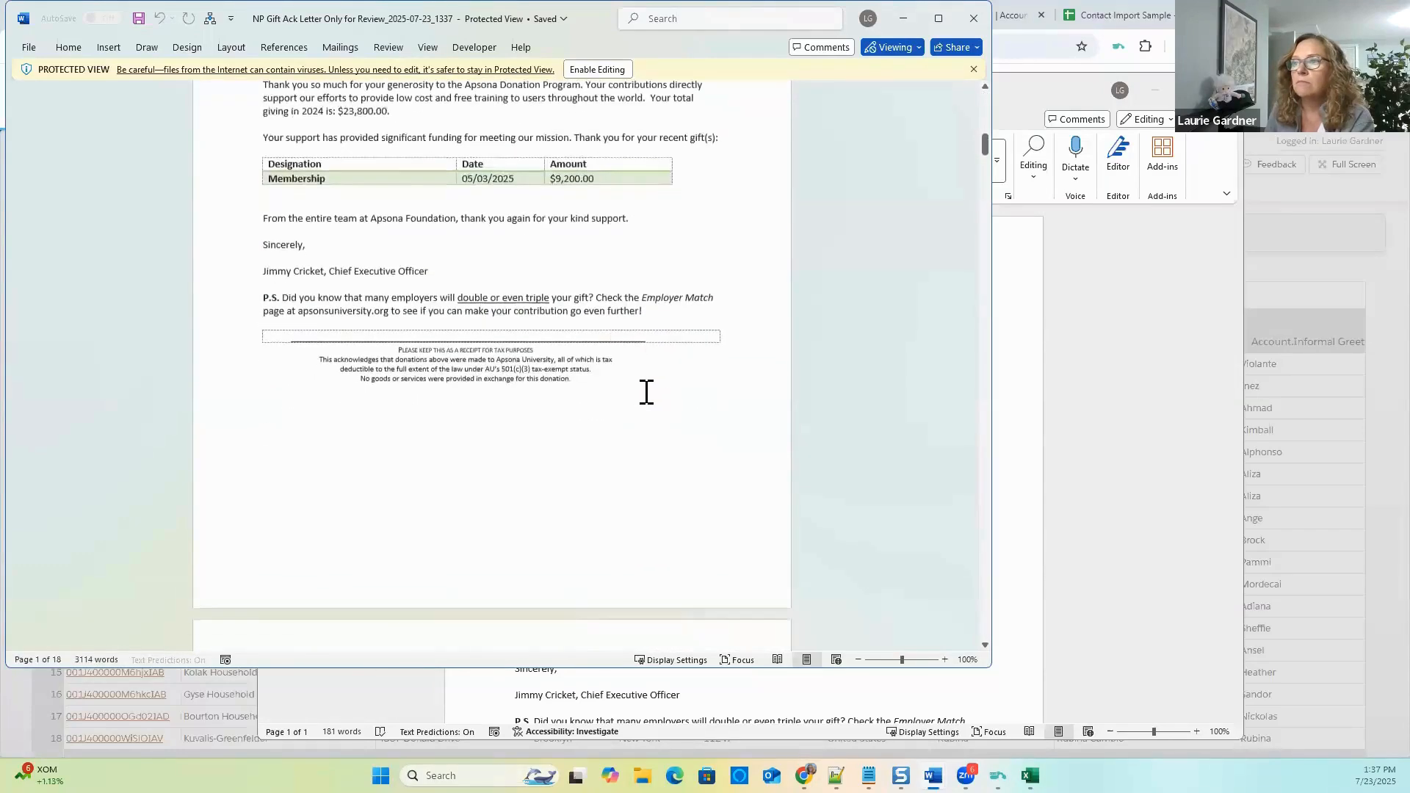
{"action": "scroll", "coordinate": [647, 392], "scroll_direction": "down", "scroll_amount": 16}
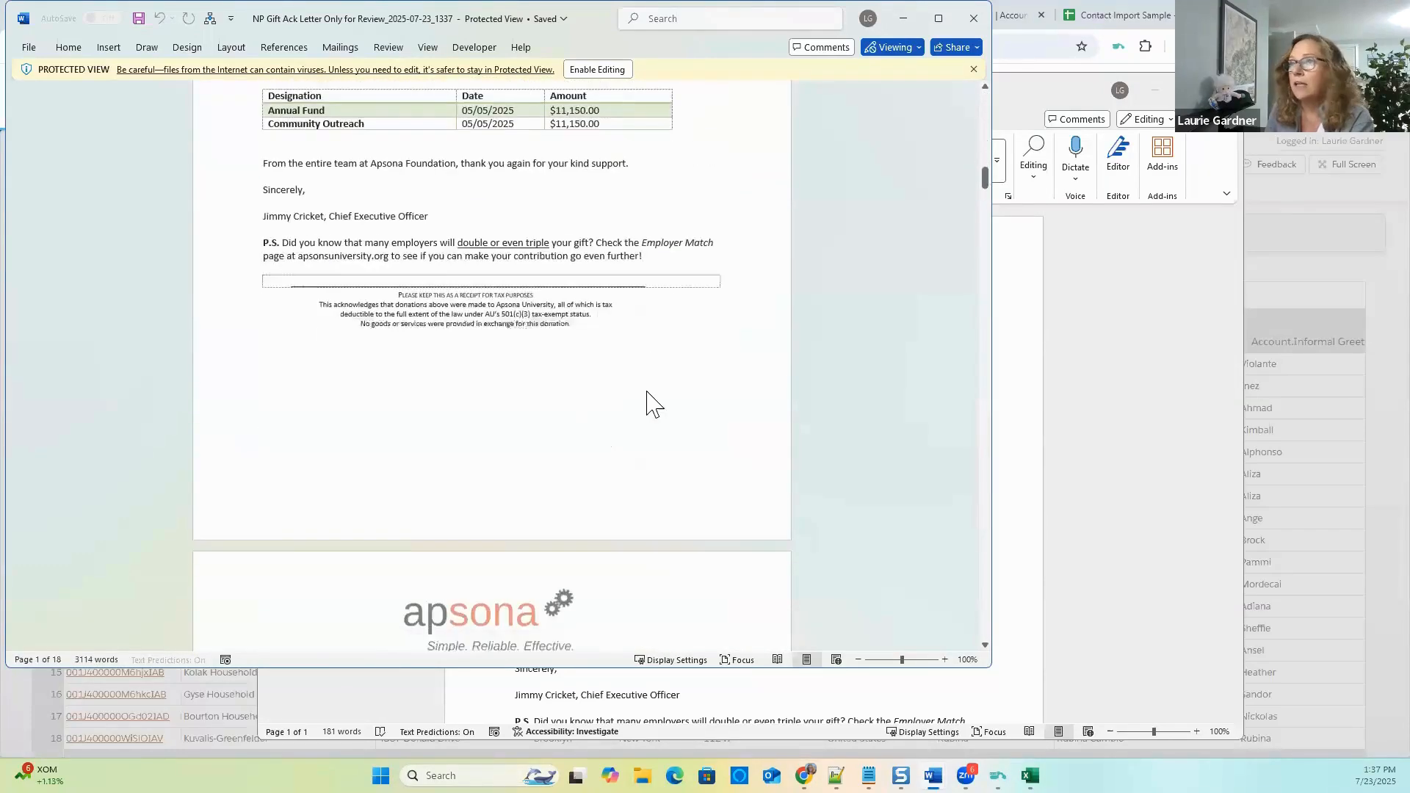
{"action": "scroll", "coordinate": [647, 392], "scroll_direction": "down", "scroll_amount": 17}
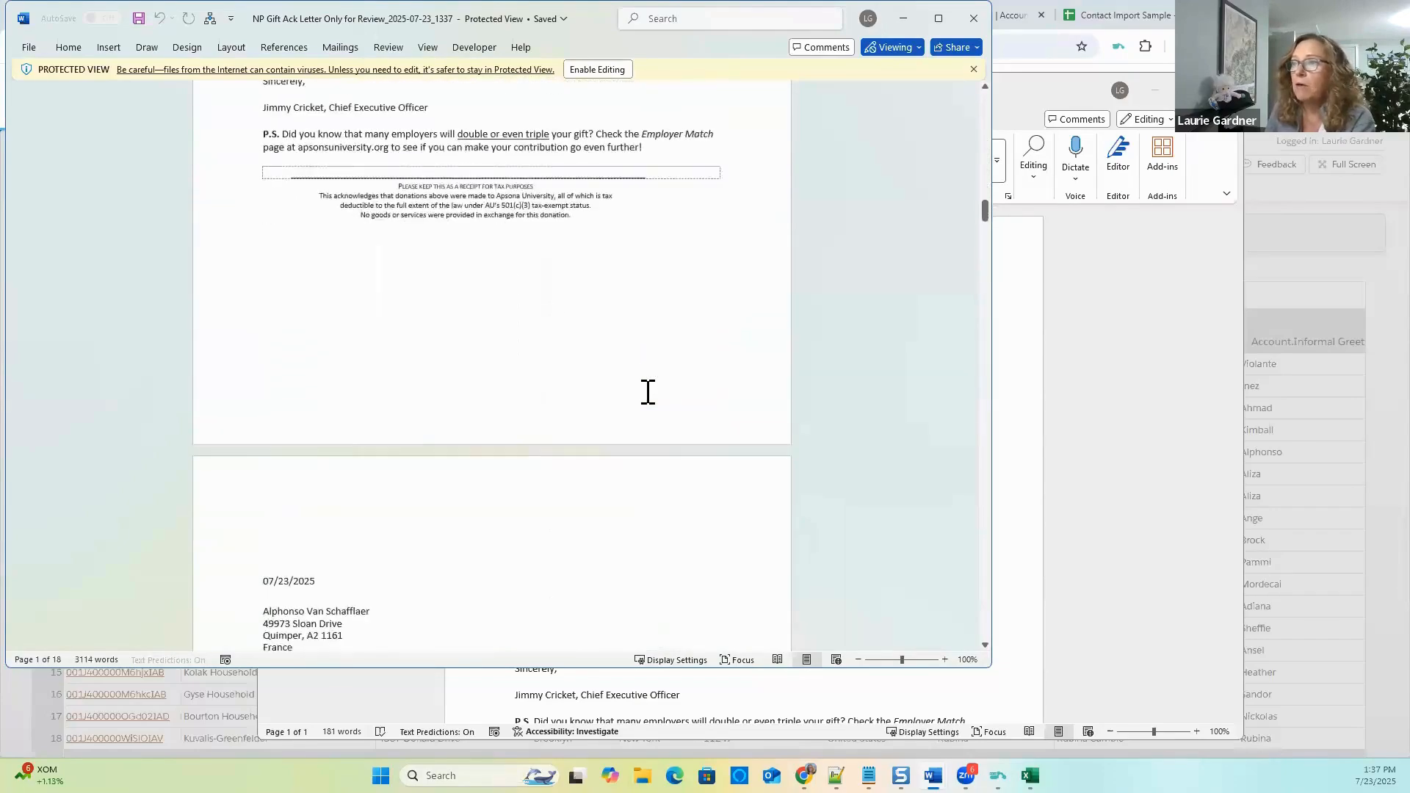
{"action": "scroll", "coordinate": [647, 392], "scroll_direction": "down", "scroll_amount": 20}
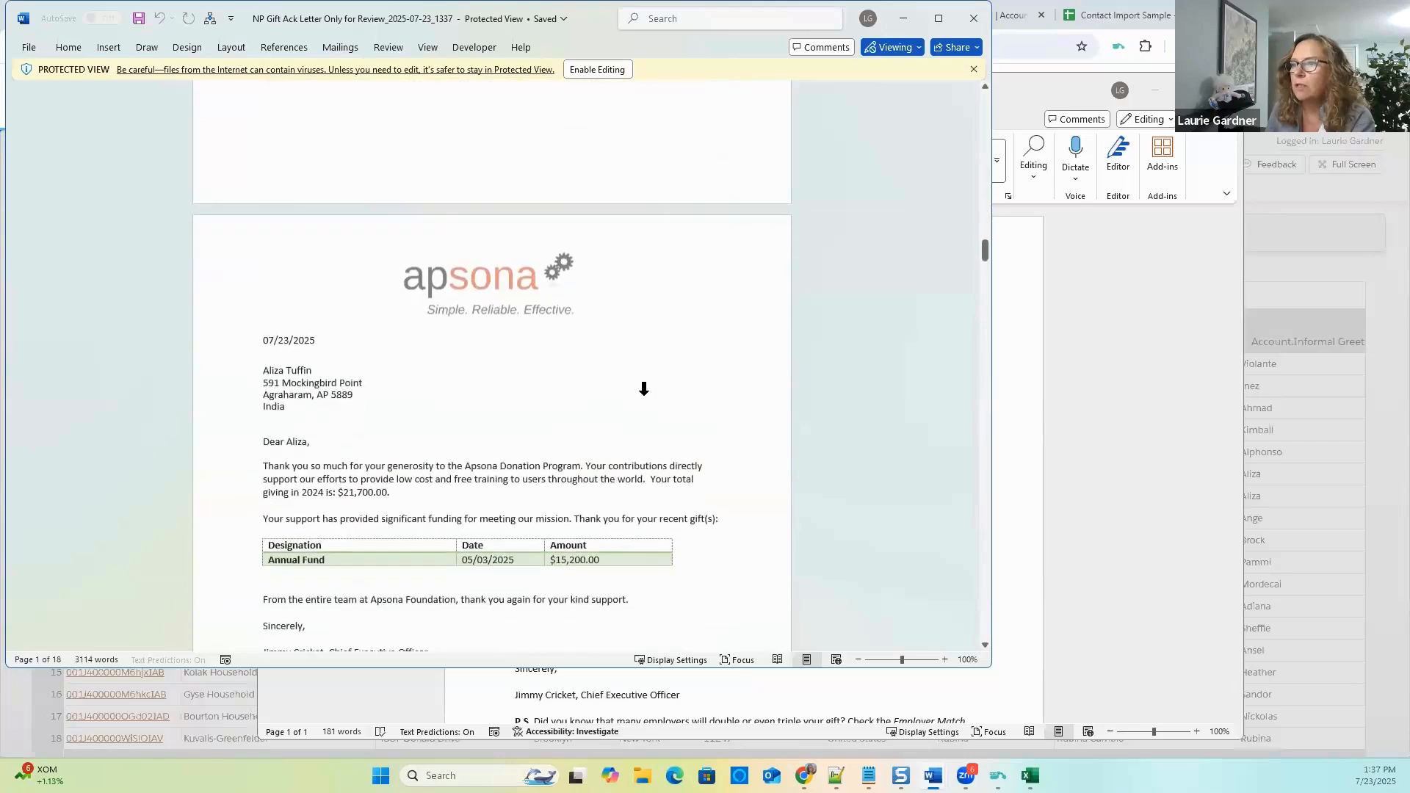
{"action": "scroll", "coordinate": [645, 390], "scroll_direction": "down", "scroll_amount": 20}
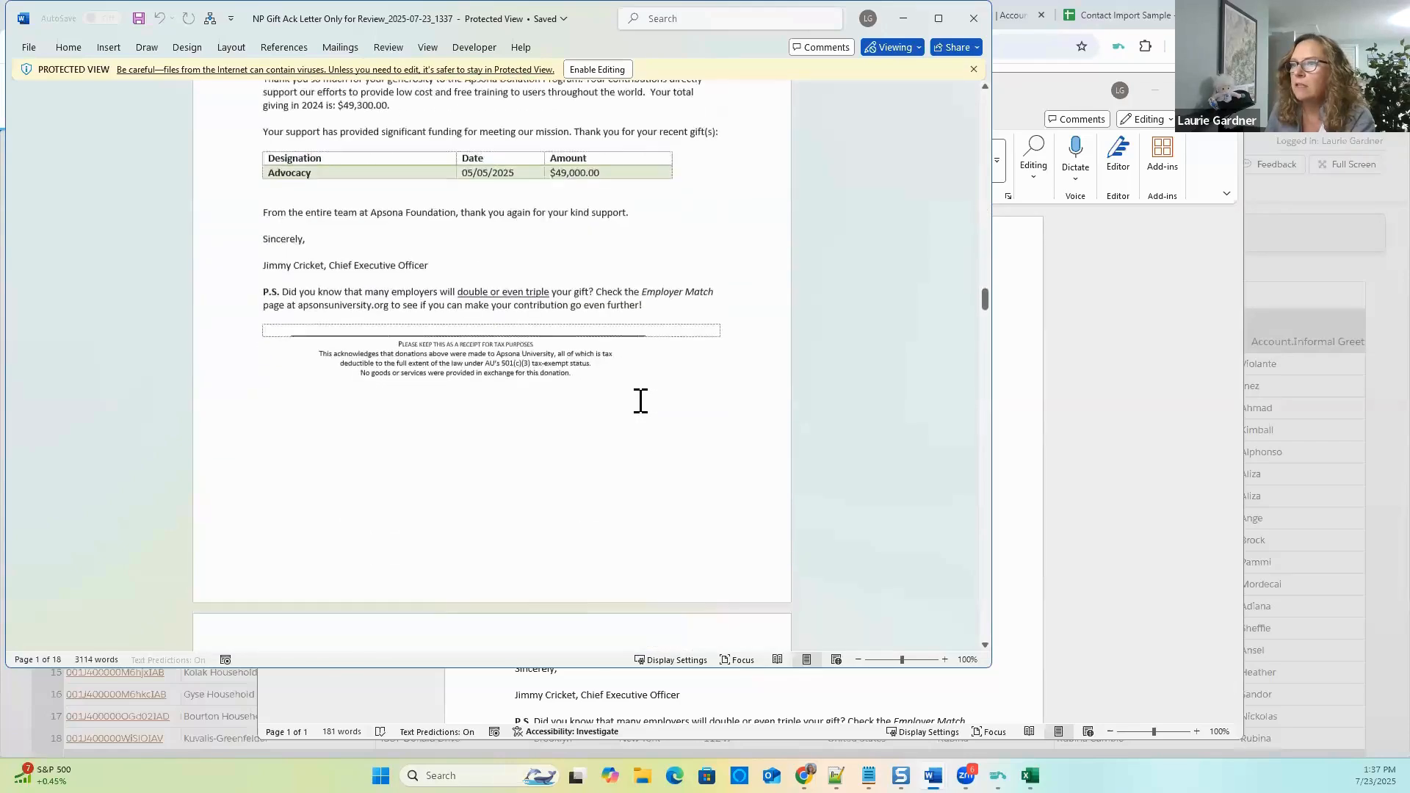
{"action": "scroll", "coordinate": [641, 400], "scroll_direction": "down", "scroll_amount": 20}
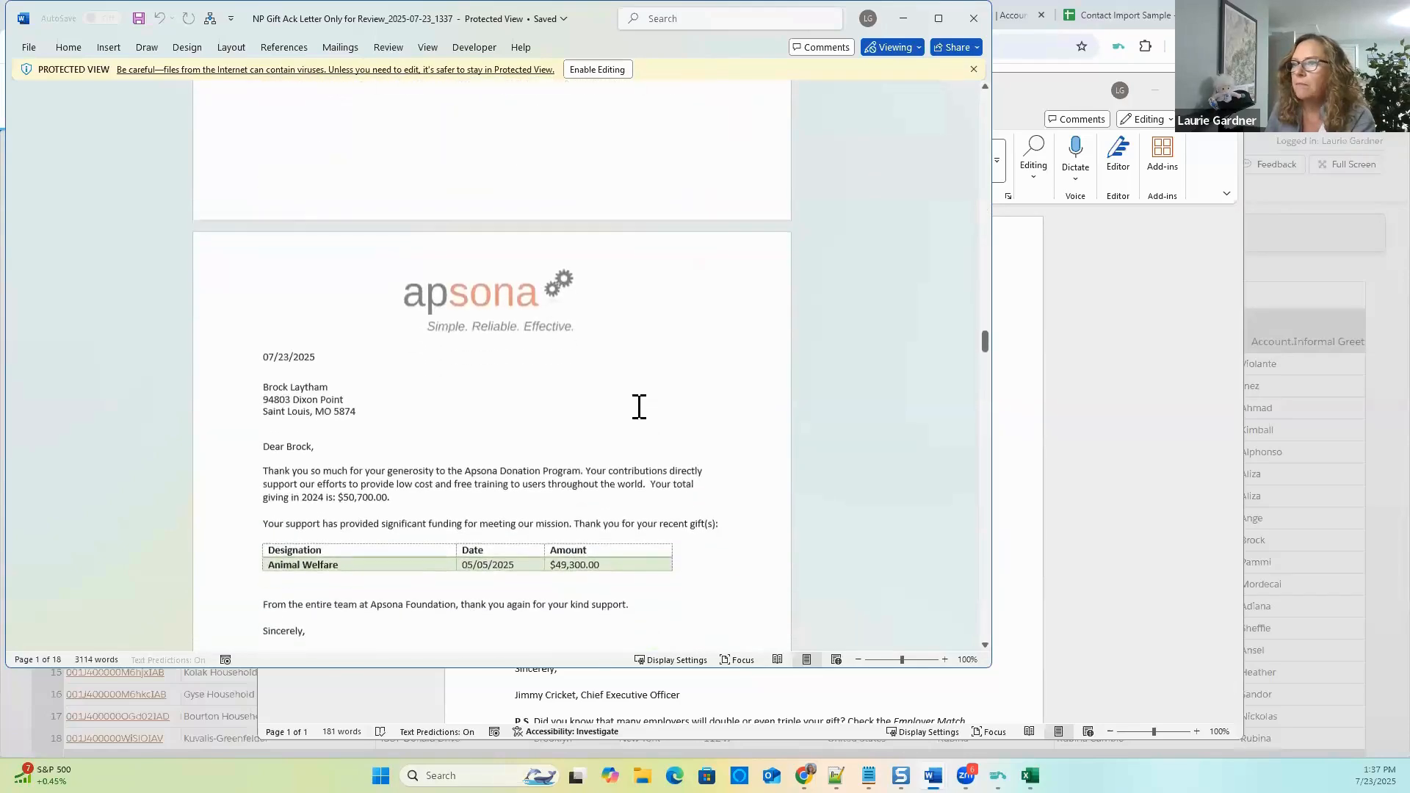
{"action": "scroll", "coordinate": [639, 407], "scroll_direction": "down", "scroll_amount": 3}
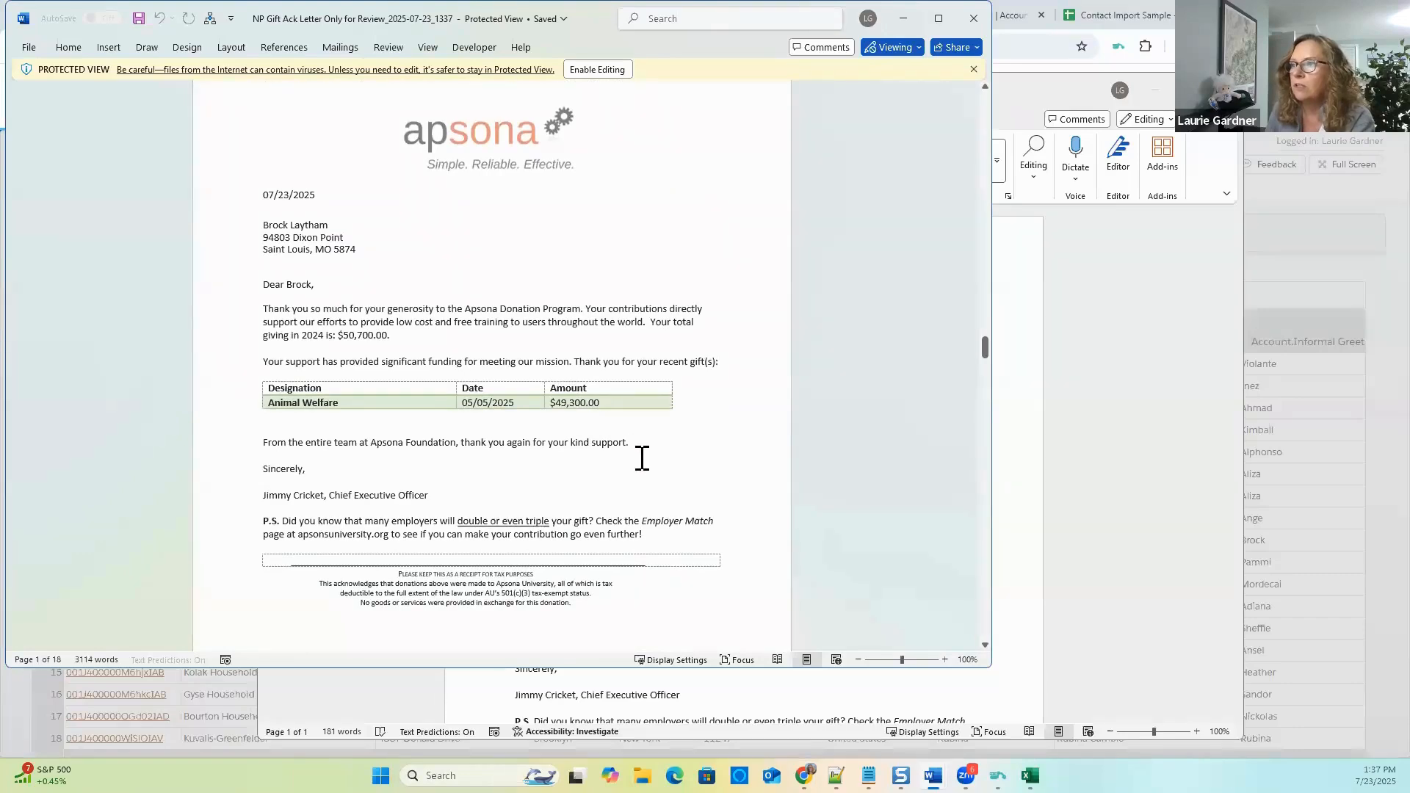
{"action": "scroll", "coordinate": [642, 459], "scroll_direction": "down", "scroll_amount": 15}
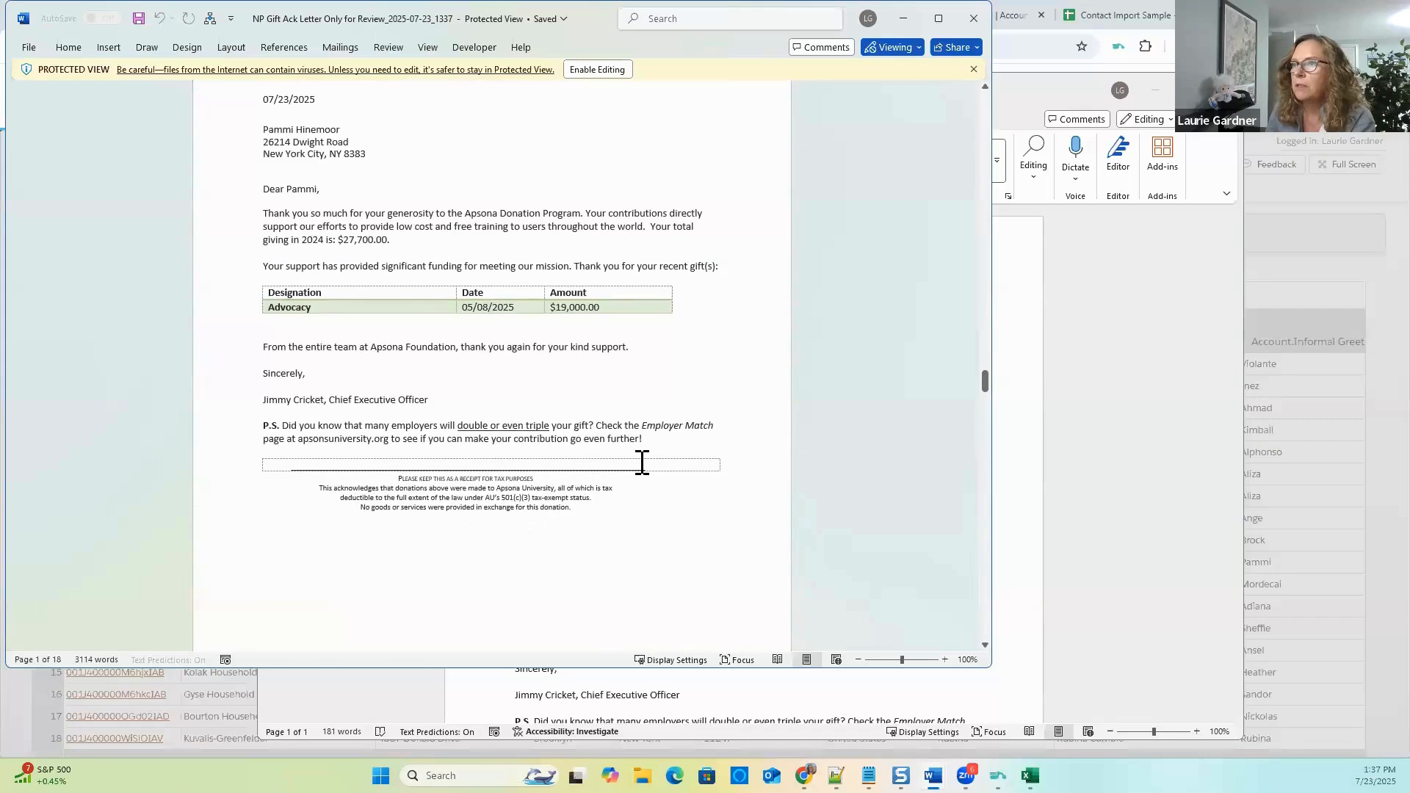
{"action": "scroll", "coordinate": [643, 470], "scroll_direction": "down", "scroll_amount": 15}
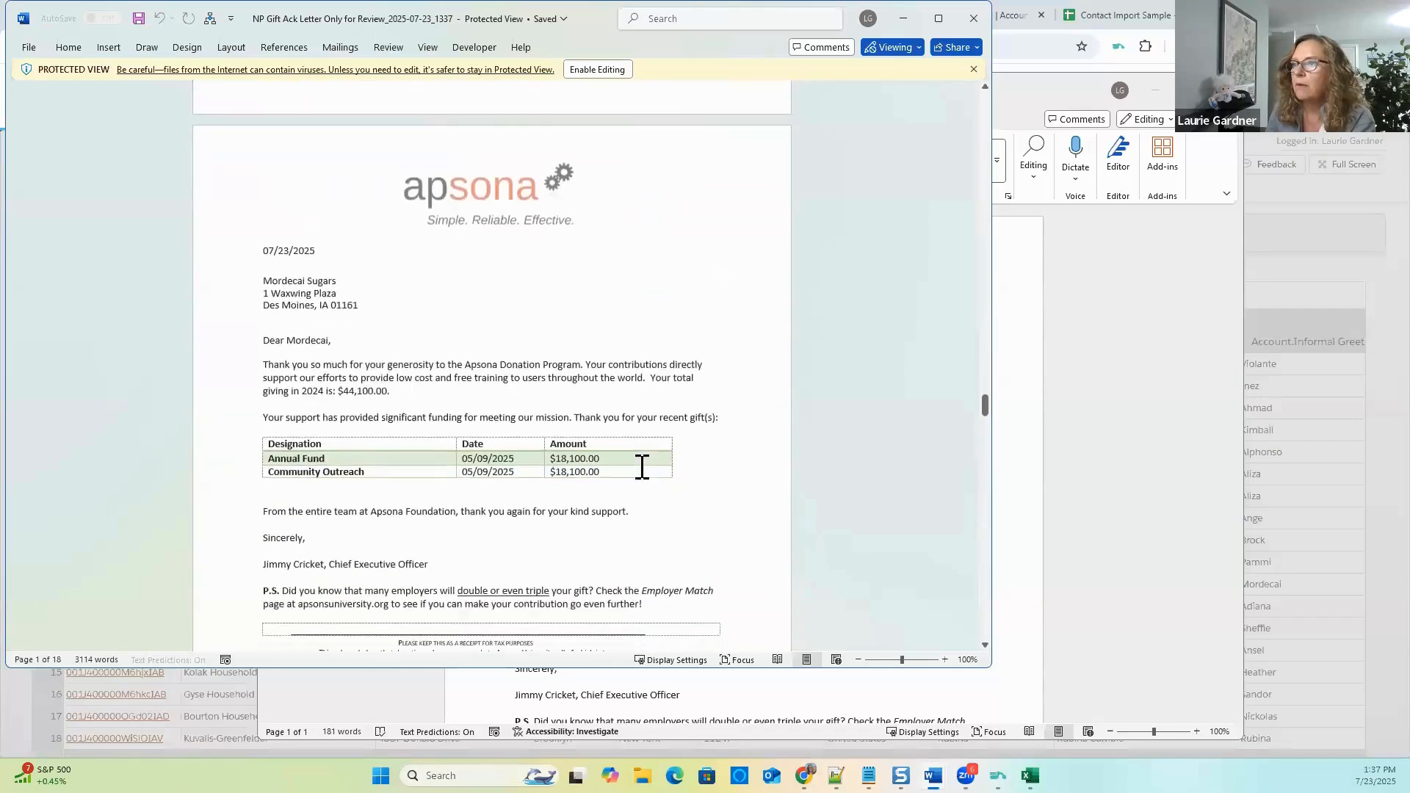
{"action": "scroll", "coordinate": [645, 501], "scroll_direction": "up", "scroll_amount": 3}
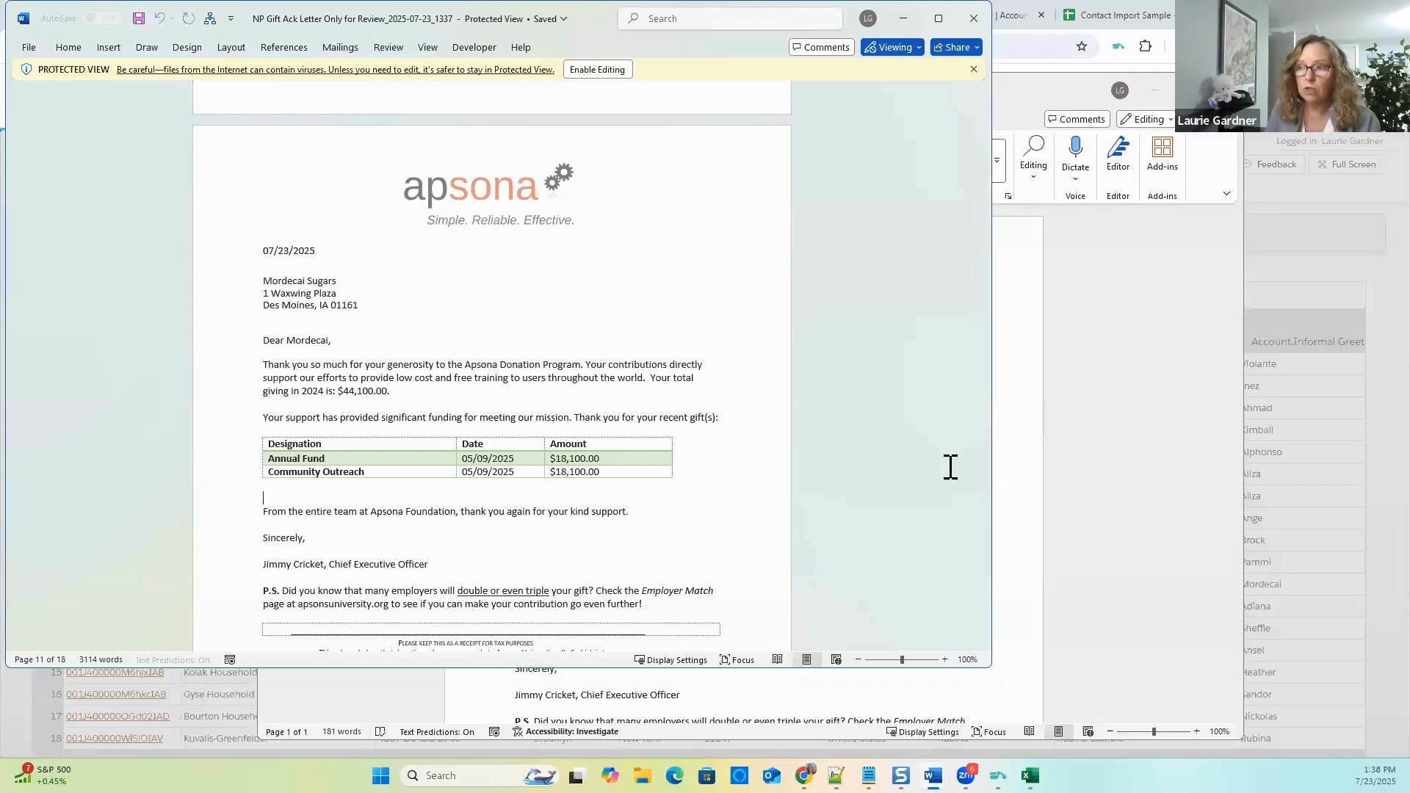
Switch from Word back to the browser and bring up the Apsona page listing the stored Documents.
{"action": "left_click", "coordinate": [1110, 468]}
{"action": "scroll", "coordinate": [1120, 481], "scroll_direction": "down", "scroll_amount": 2}
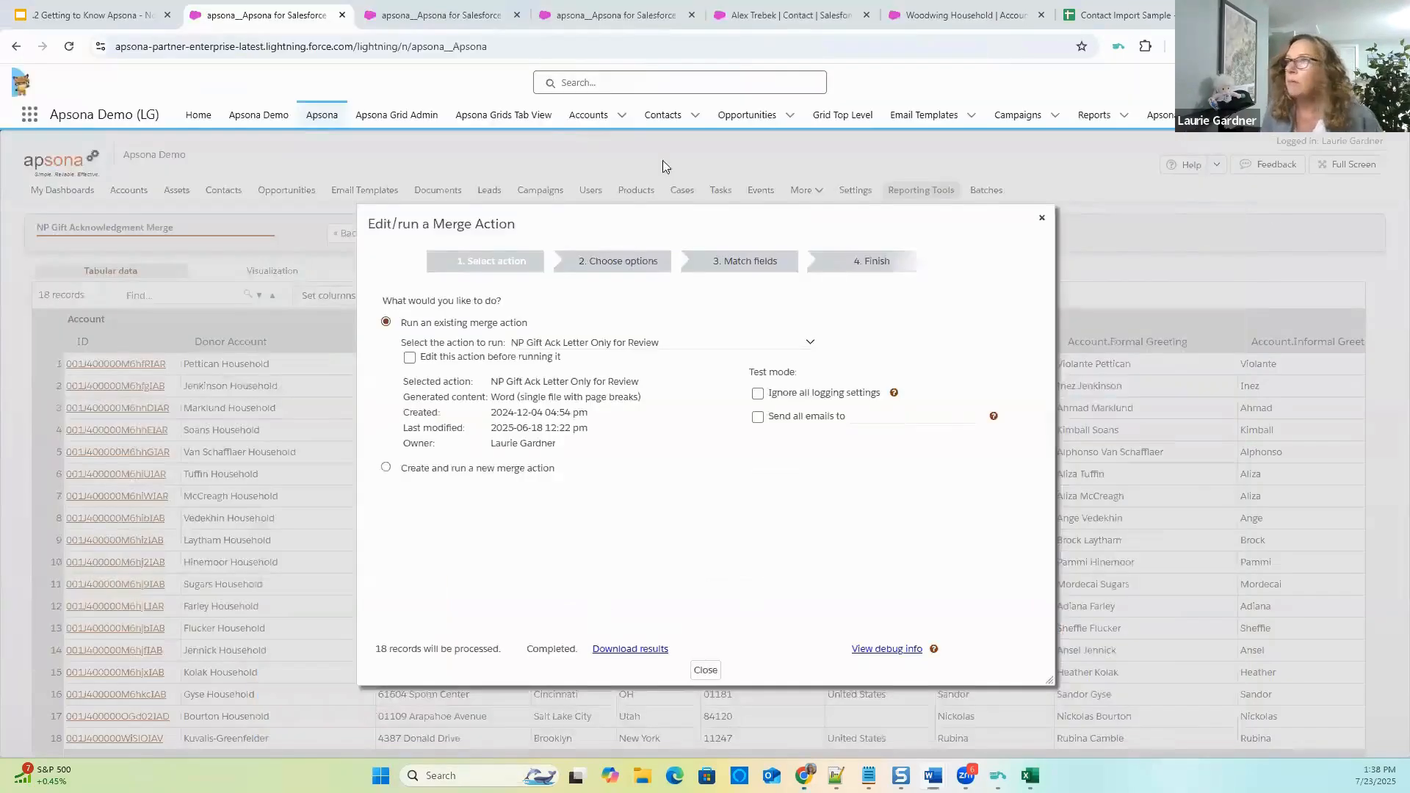
{"action": "left_click", "coordinate": [1309, 231]}
{"action": "left_click", "coordinate": [410, 14]}
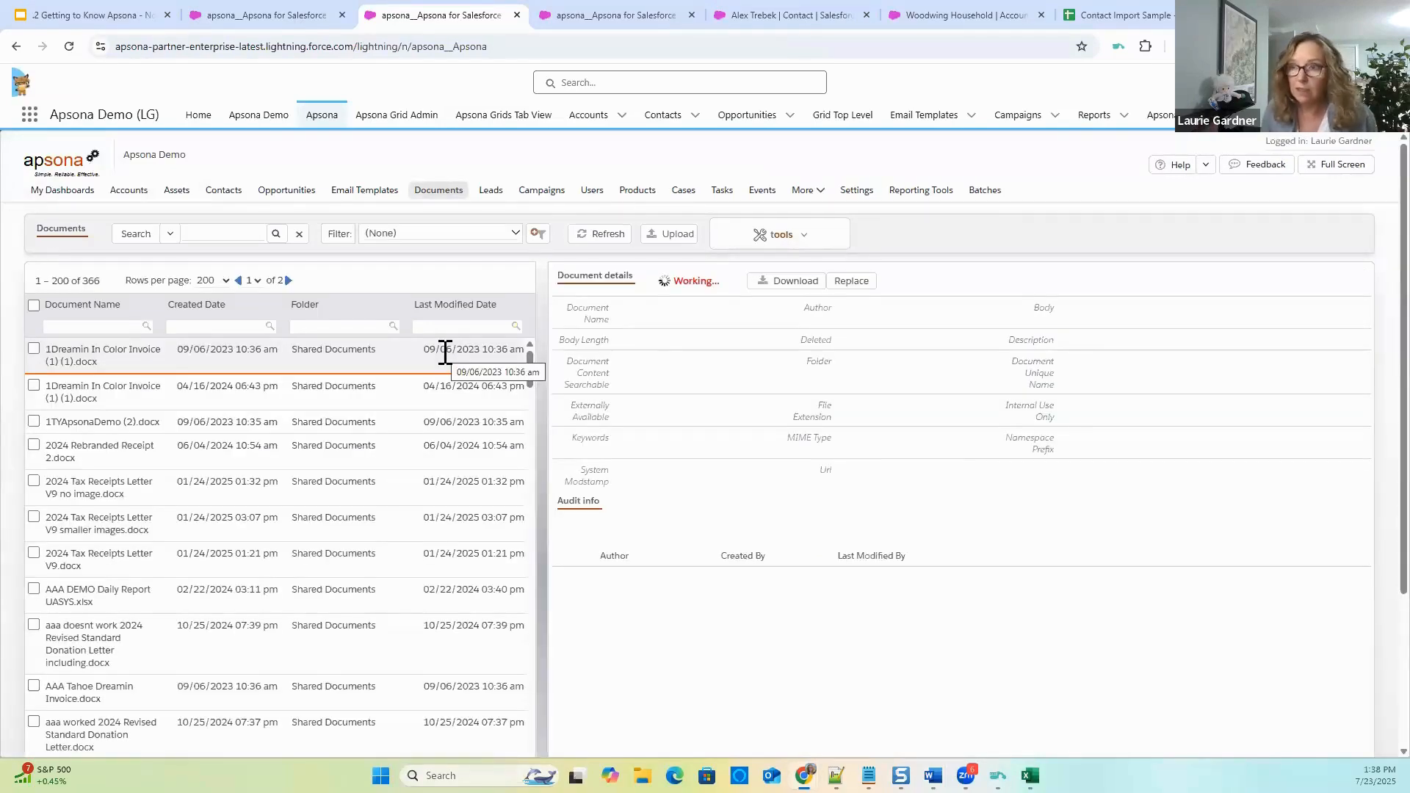
Filter the documents to names starting with "gift ack" and select Gift Acknowledgment Template.docx.
{"action": "left_click", "coordinate": [92, 327]}
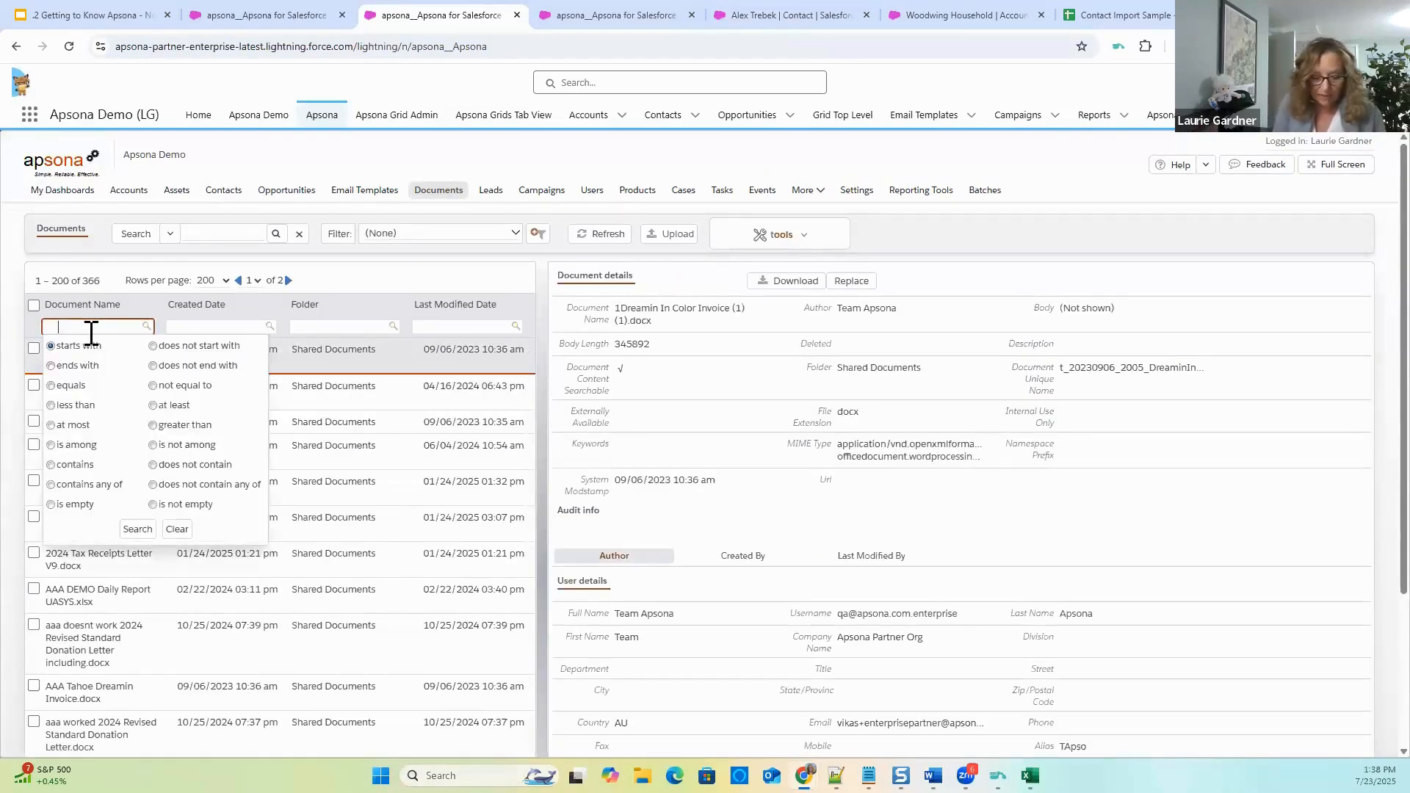
{"action": "type", "text": "gift"}
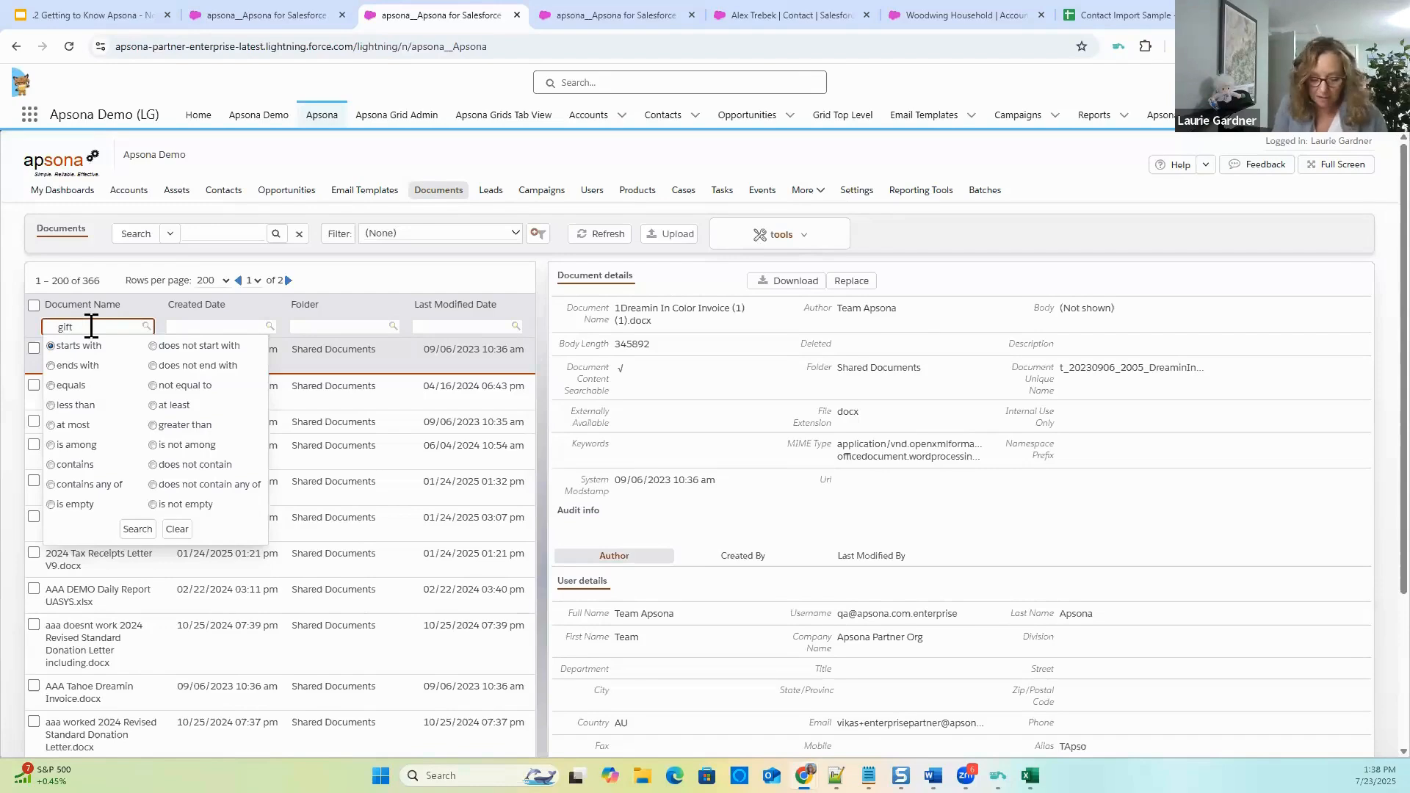
{"action": "type", "text": " ack"}
{"action": "left_click", "coordinate": [140, 530]}
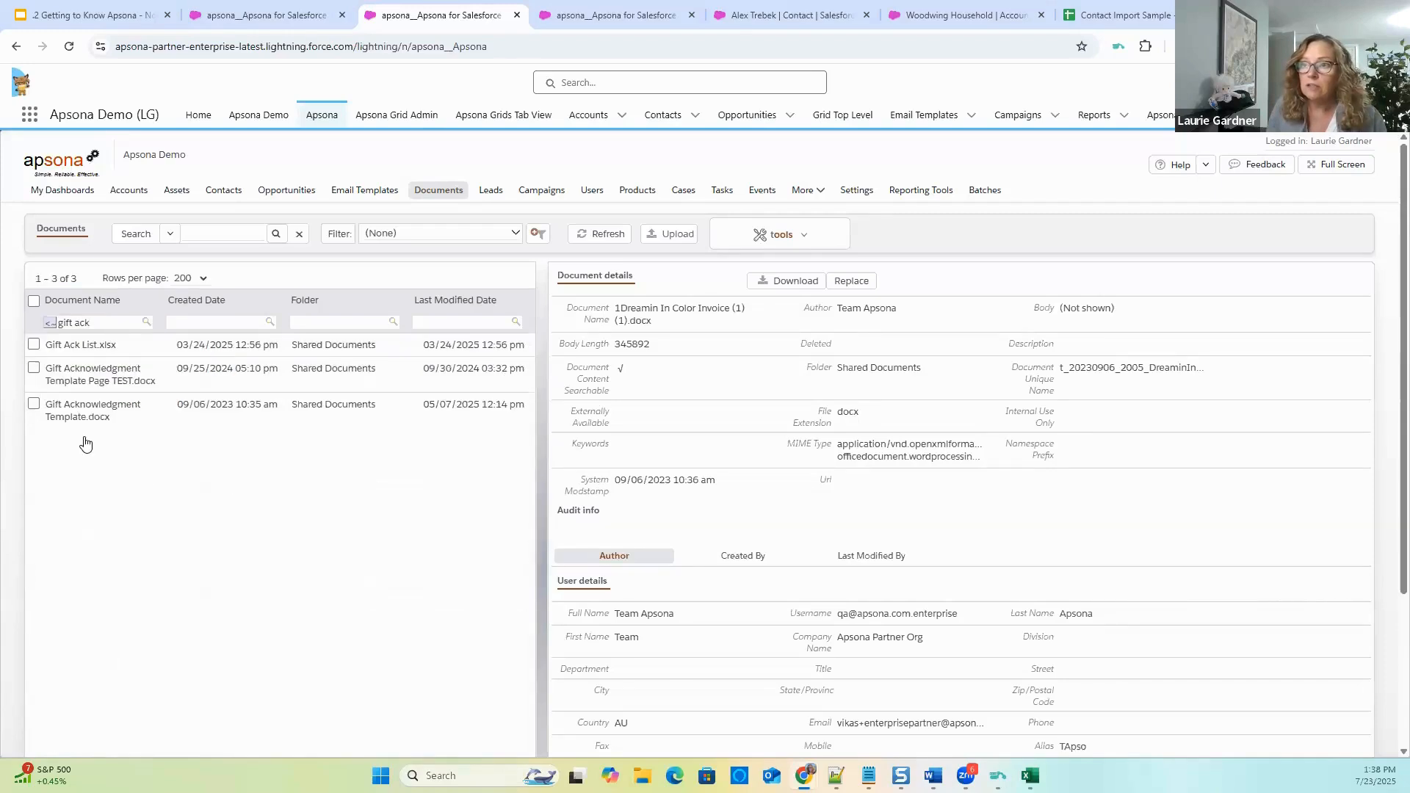
{"action": "left_click", "coordinate": [50, 416]}
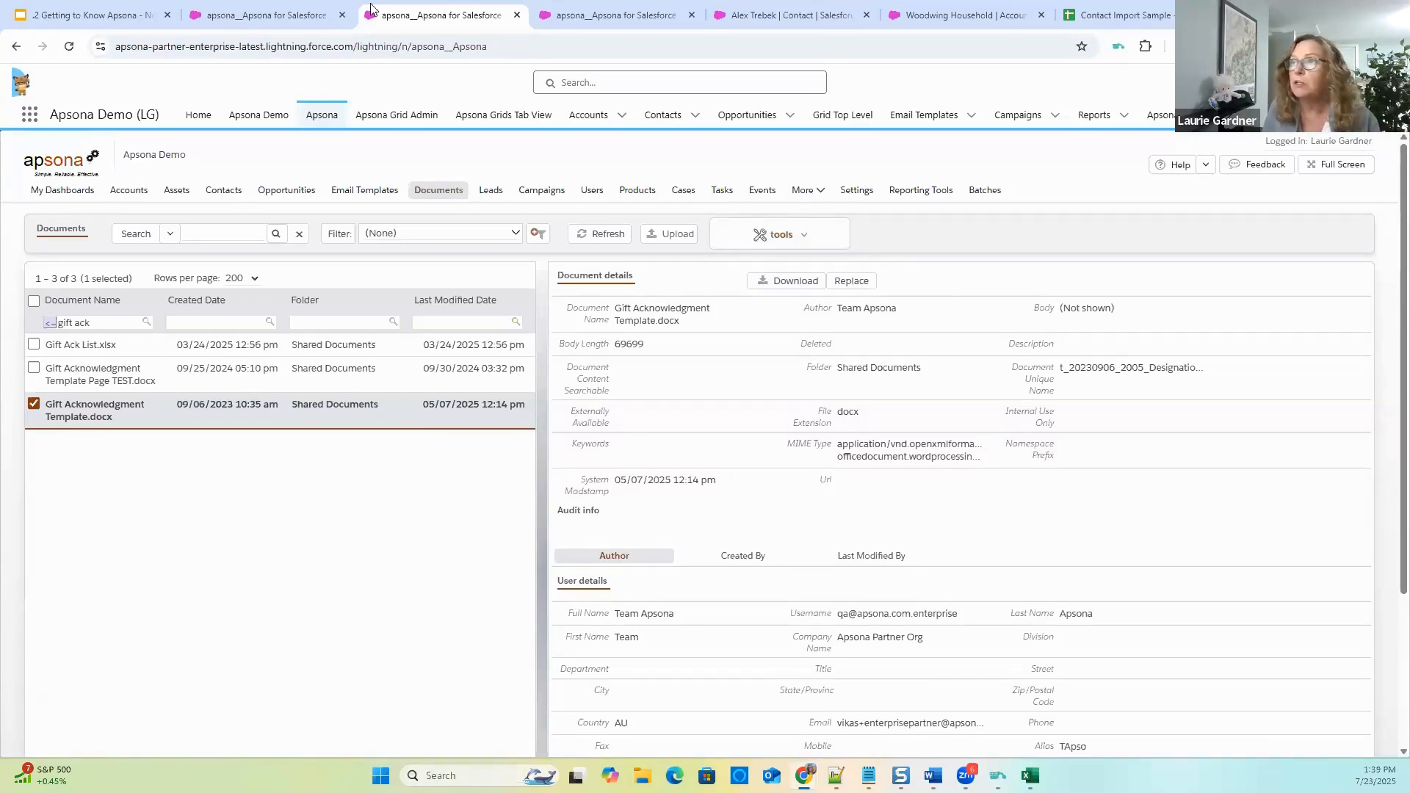
Return to the NP Gift Acknowledgment Merge report, close the finished merge and open the existing action NP Gift Ack Letter Only for Review for editing.
{"action": "left_click", "coordinate": [232, 22]}
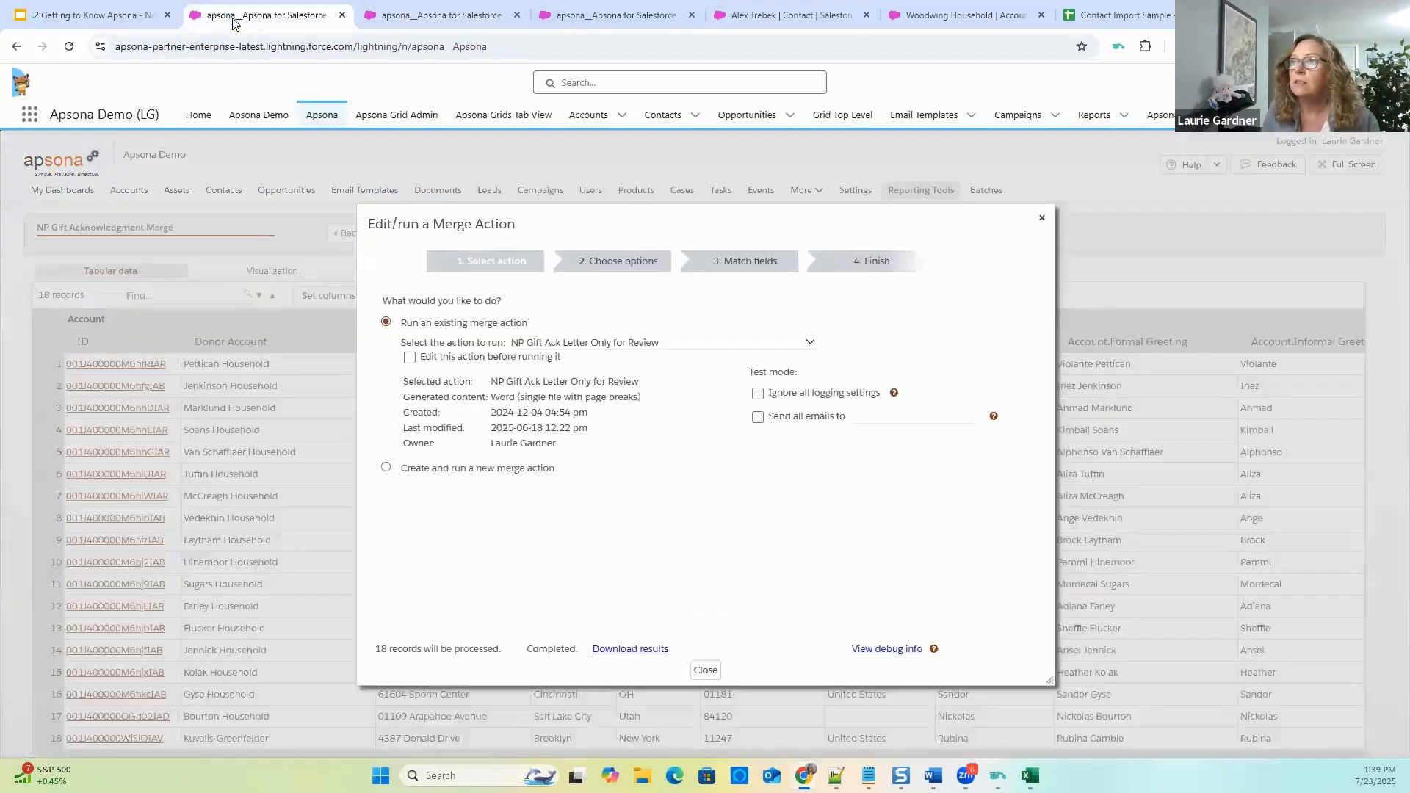
{"action": "left_click", "coordinate": [705, 670]}
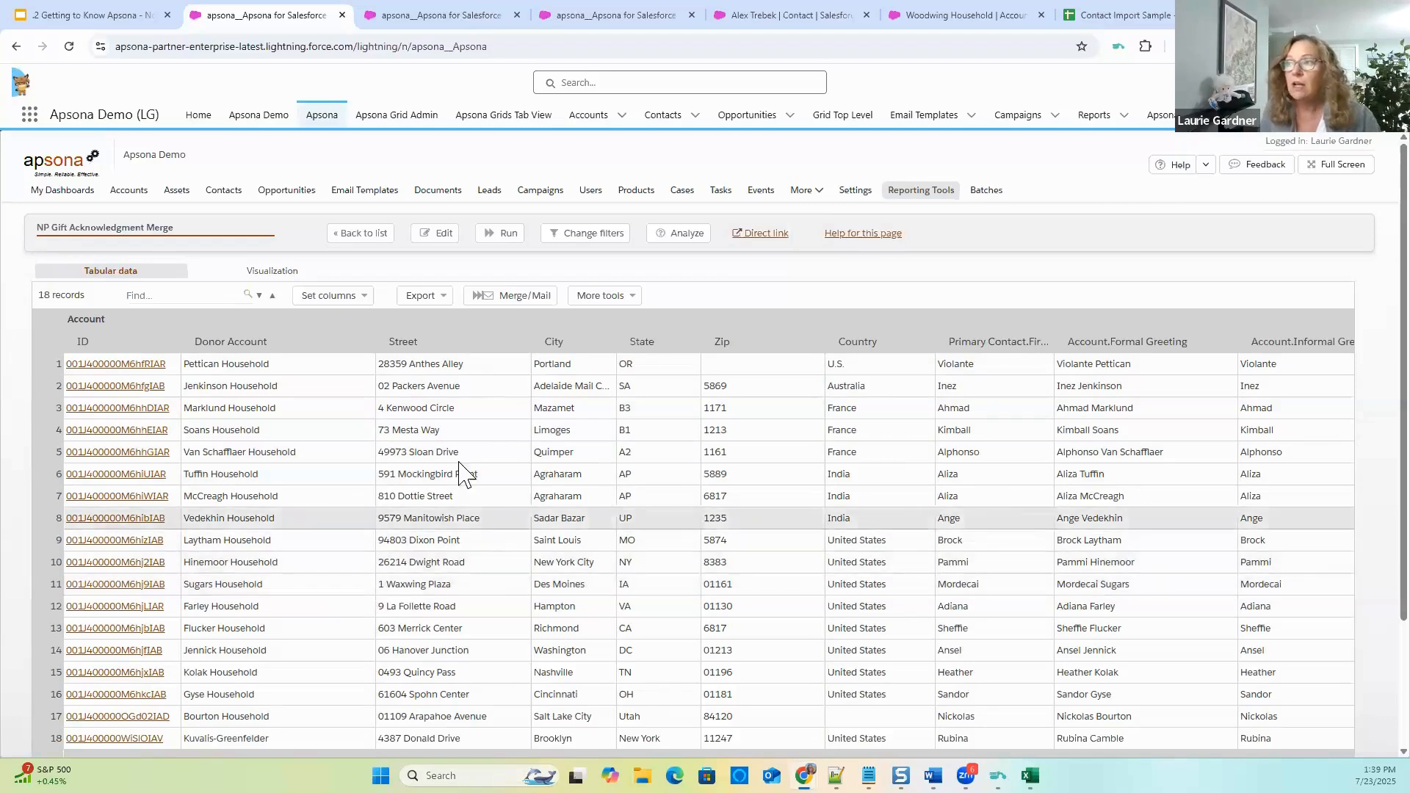
{"action": "left_click", "coordinate": [522, 297]}
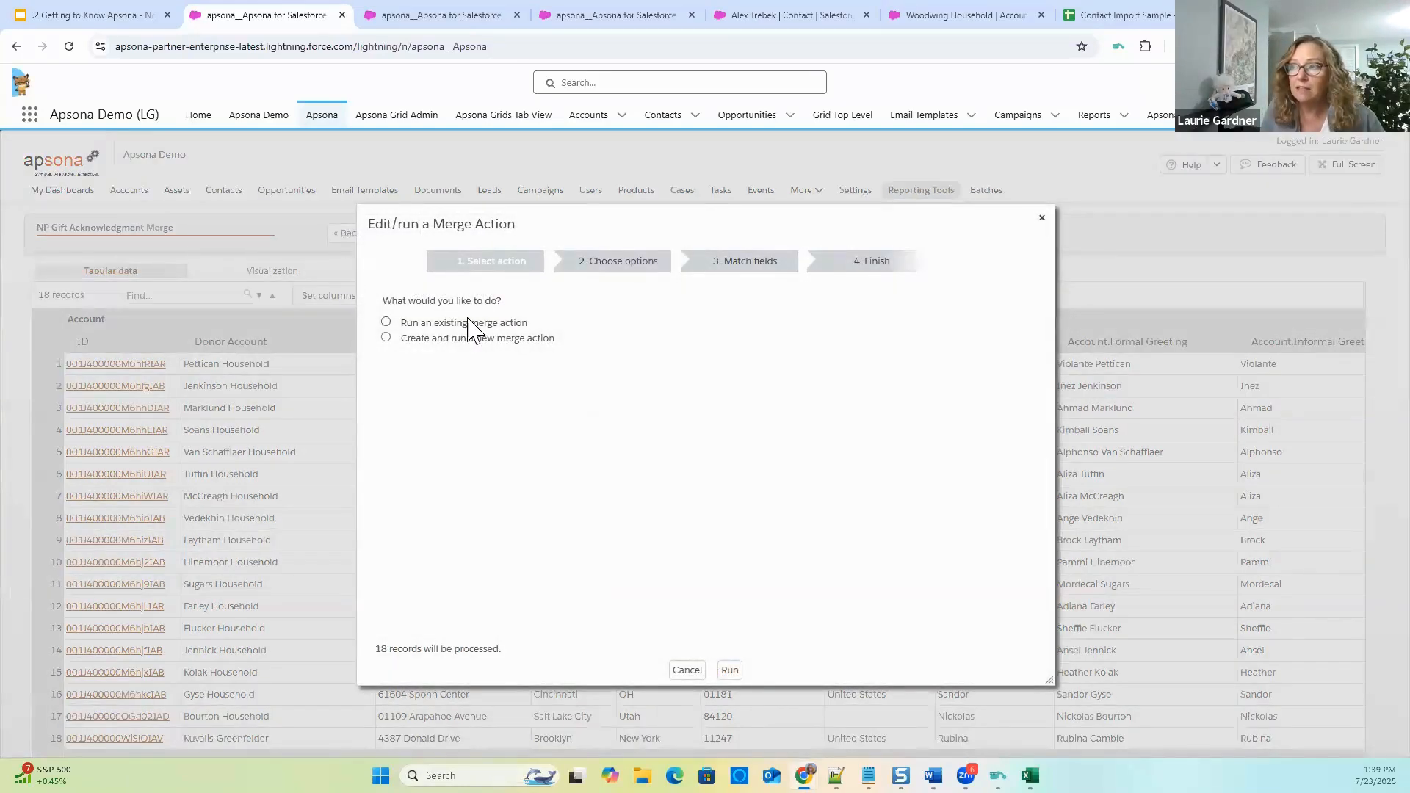
{"action": "left_click", "coordinate": [472, 322]}
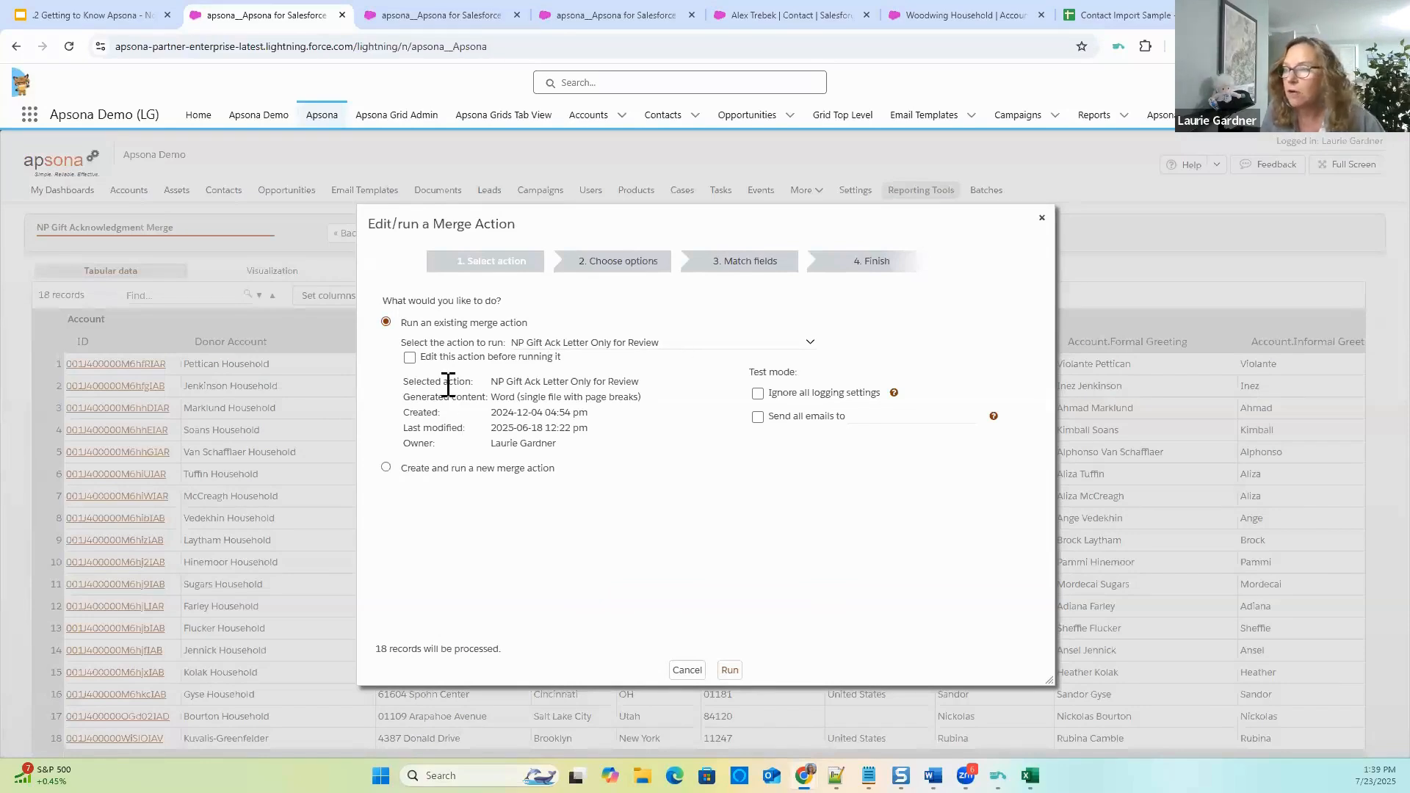
{"action": "left_click", "coordinate": [410, 357]}
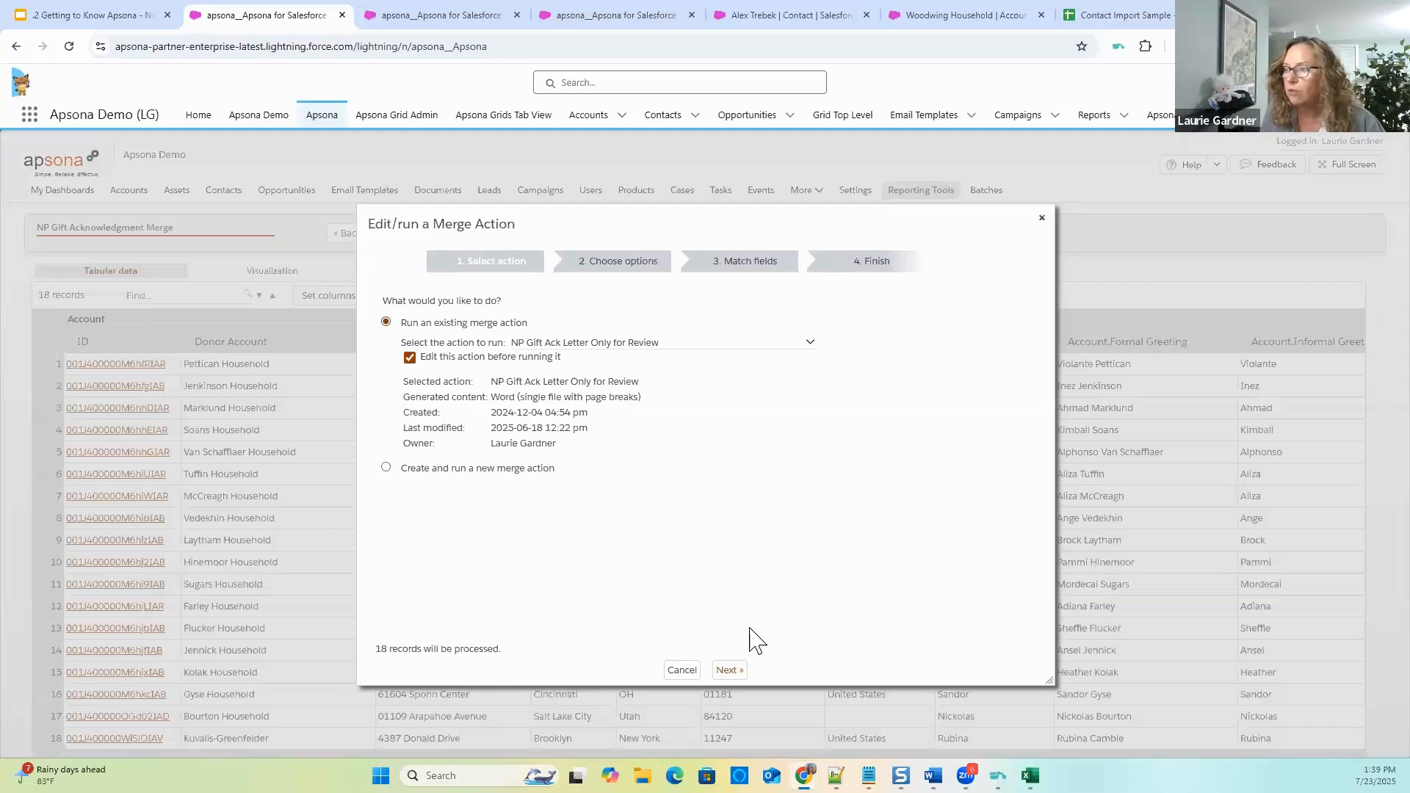
{"action": "left_click", "coordinate": [729, 670]}
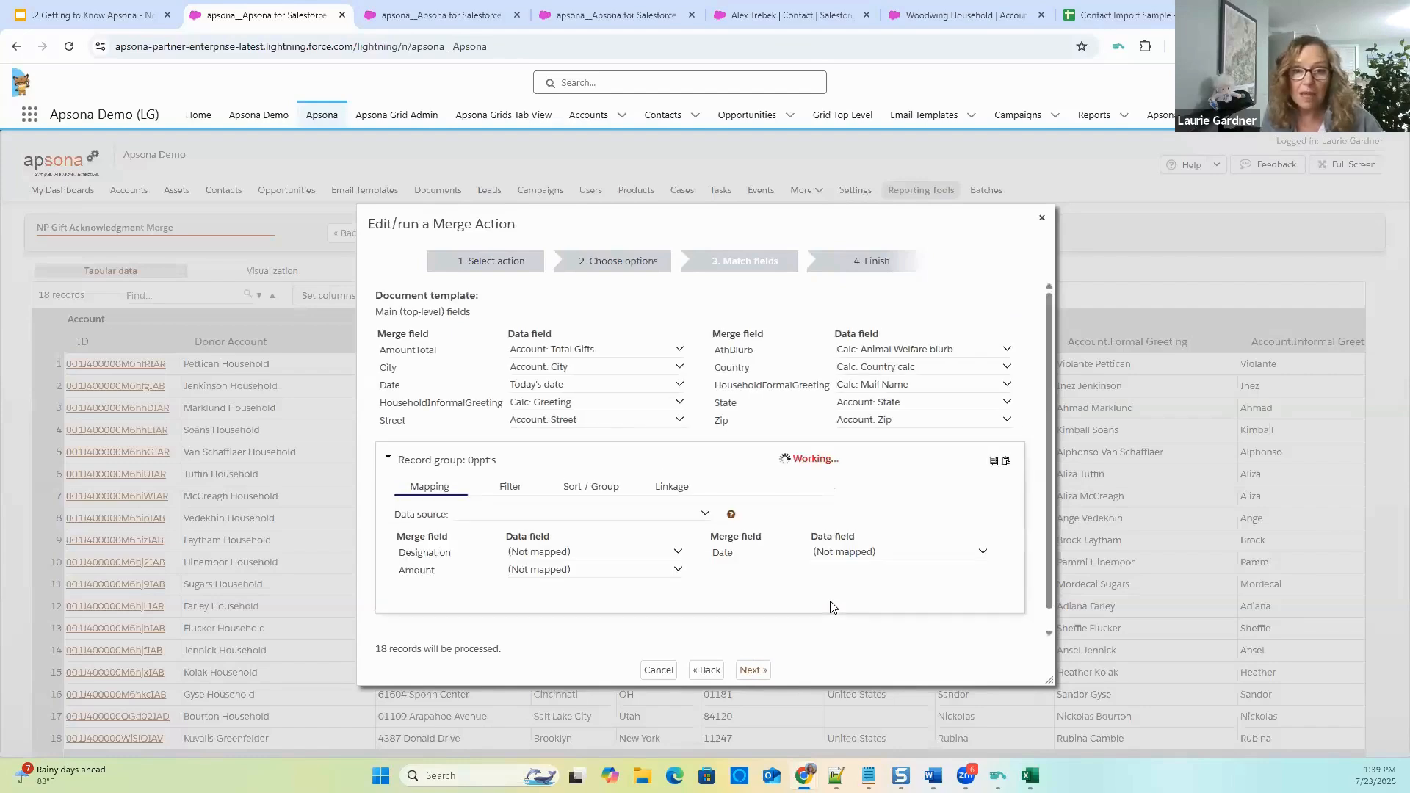
Review the merge action's template and output options, field matching, attachment appending and logging options.
{"action": "left_click", "coordinate": [707, 670]}
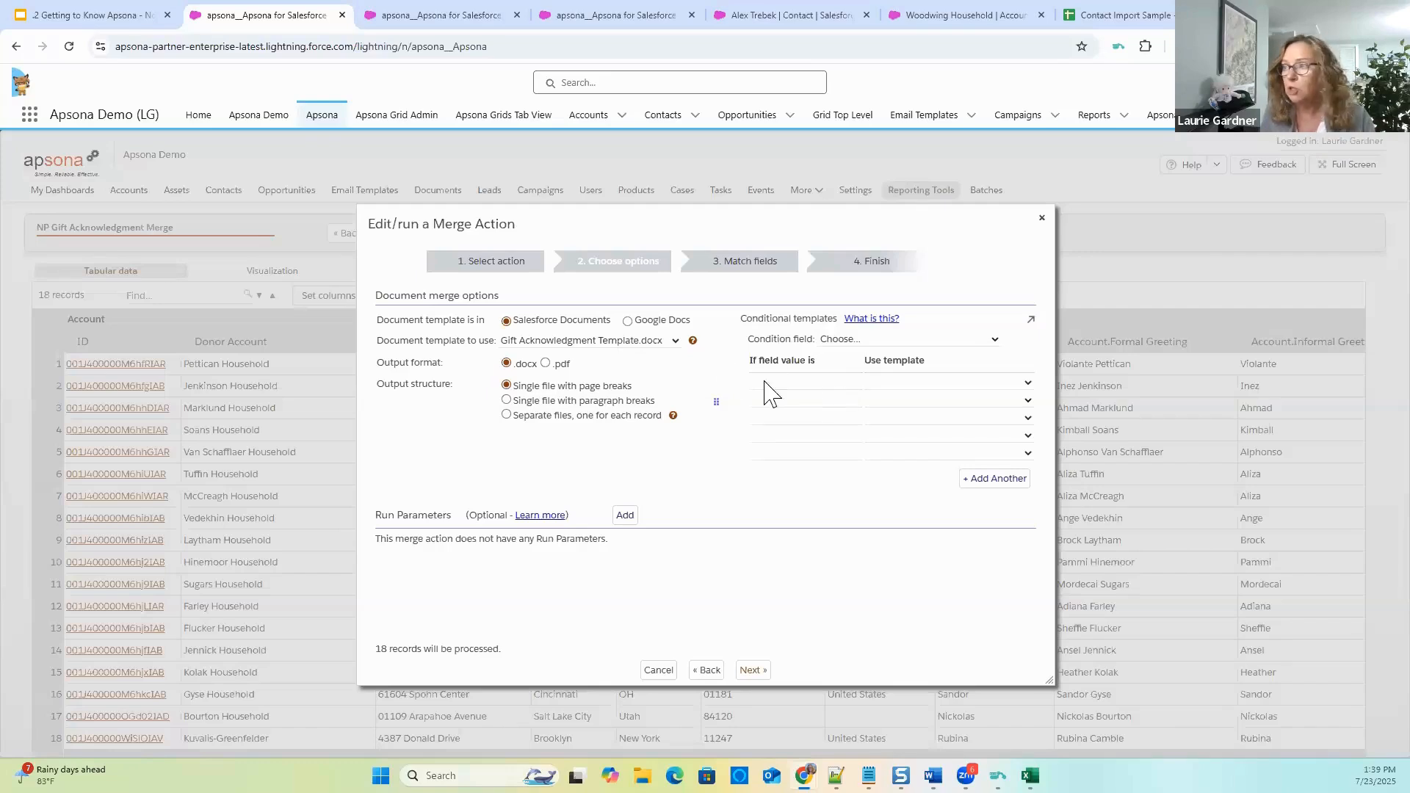
{"action": "left_click", "coordinate": [761, 669]}
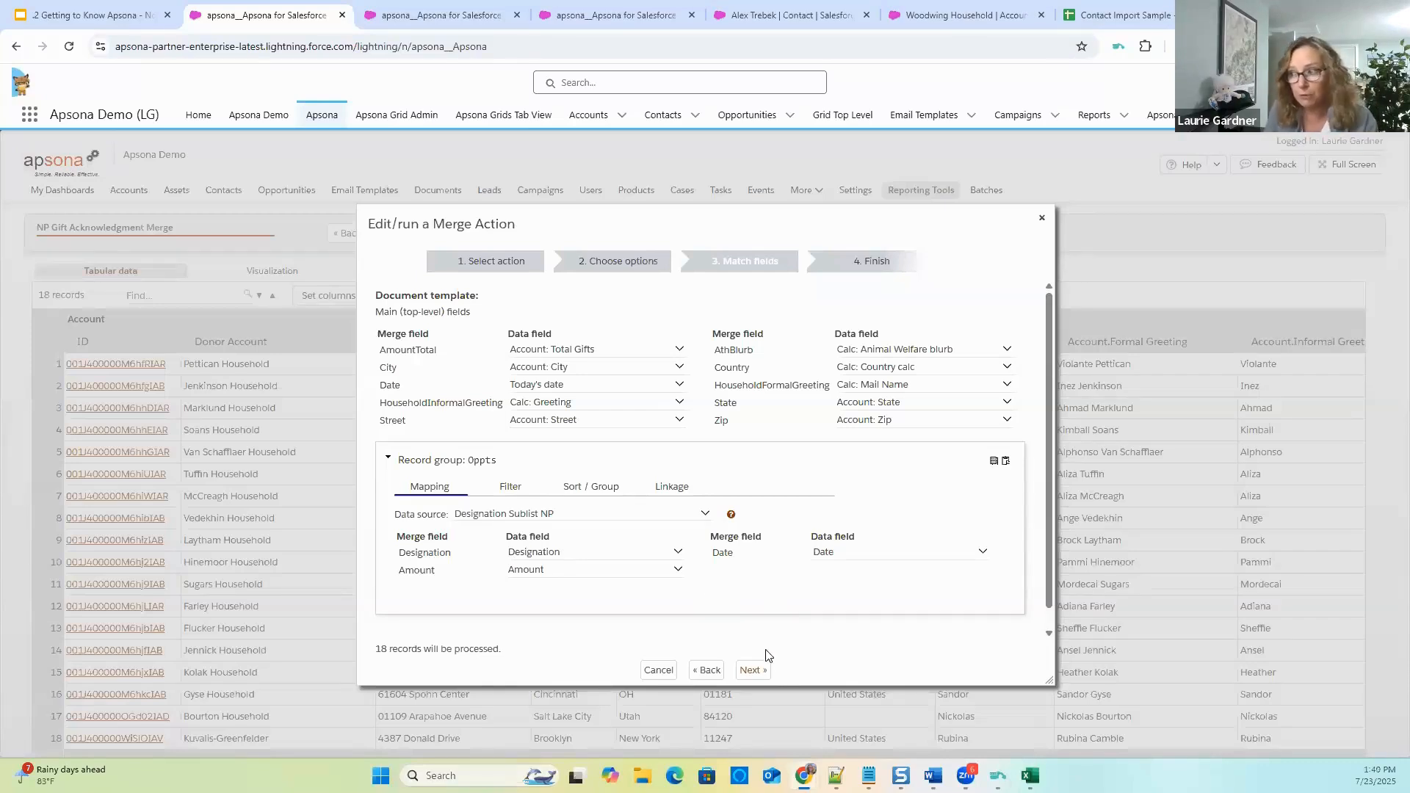
{"action": "left_click", "coordinate": [755, 671]}
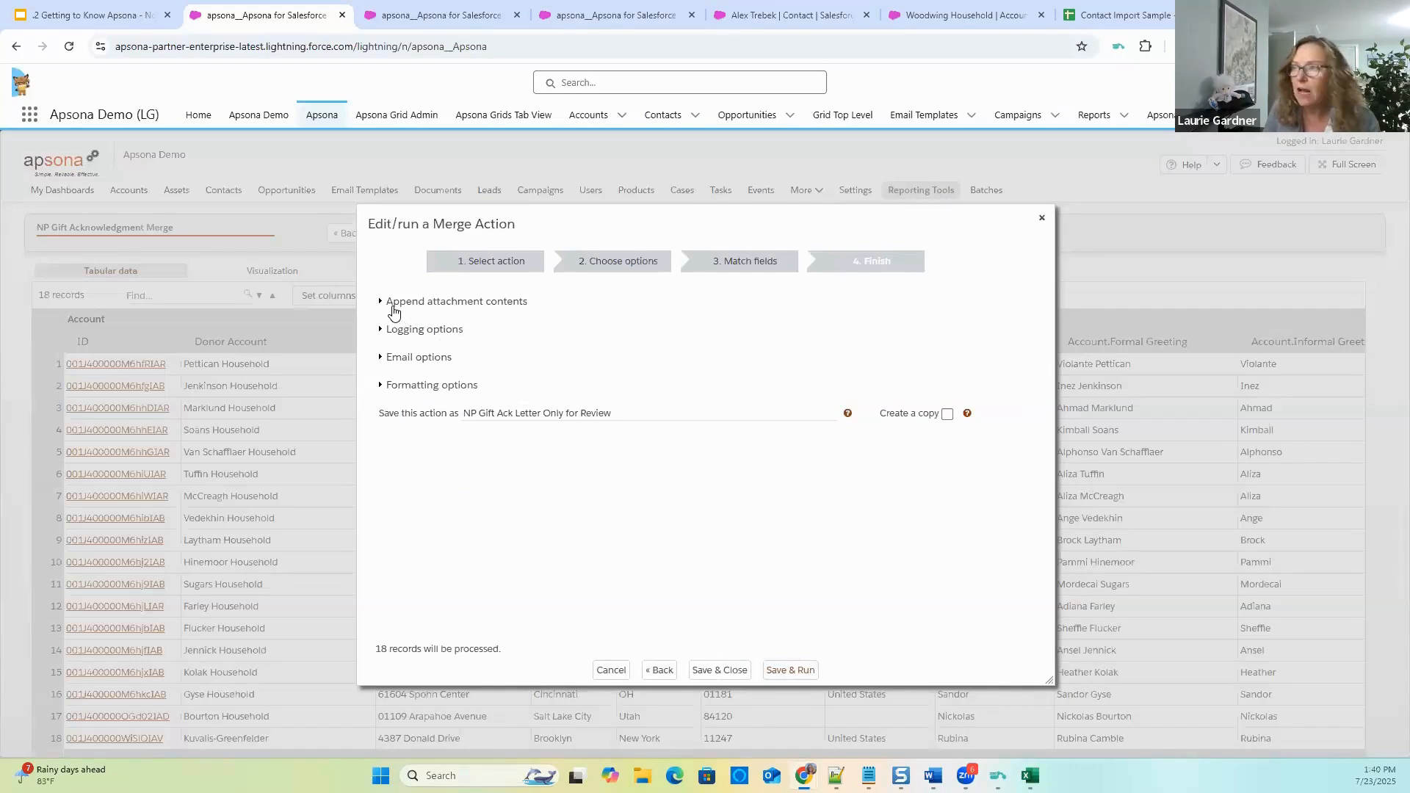
{"action": "left_click", "coordinate": [394, 307]}
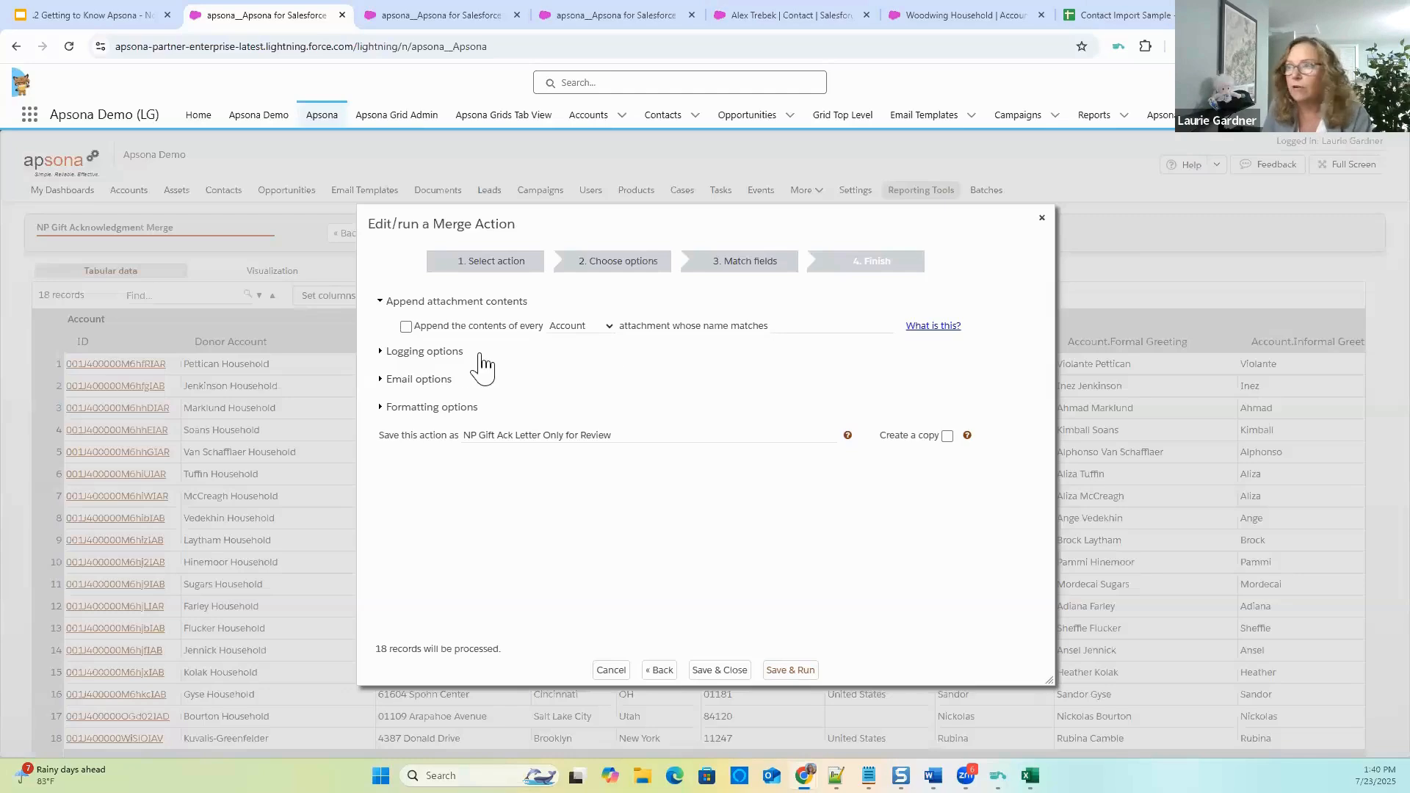
{"action": "left_click", "coordinate": [437, 351]}
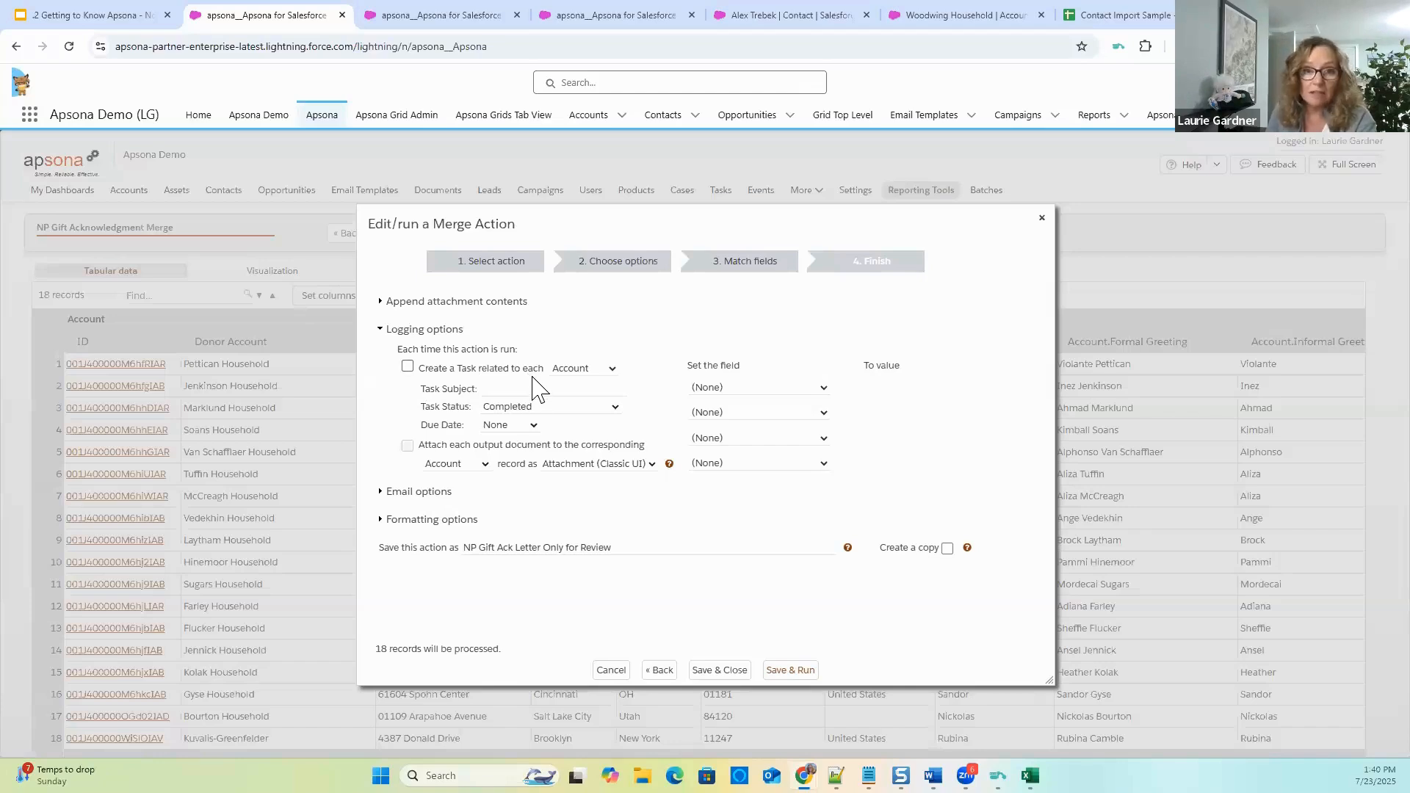
Go back to the merge action selection and view the merge types available for a new merge action.
{"action": "left_click", "coordinate": [661, 671]}
{"action": "left_click", "coordinate": [707, 670]}
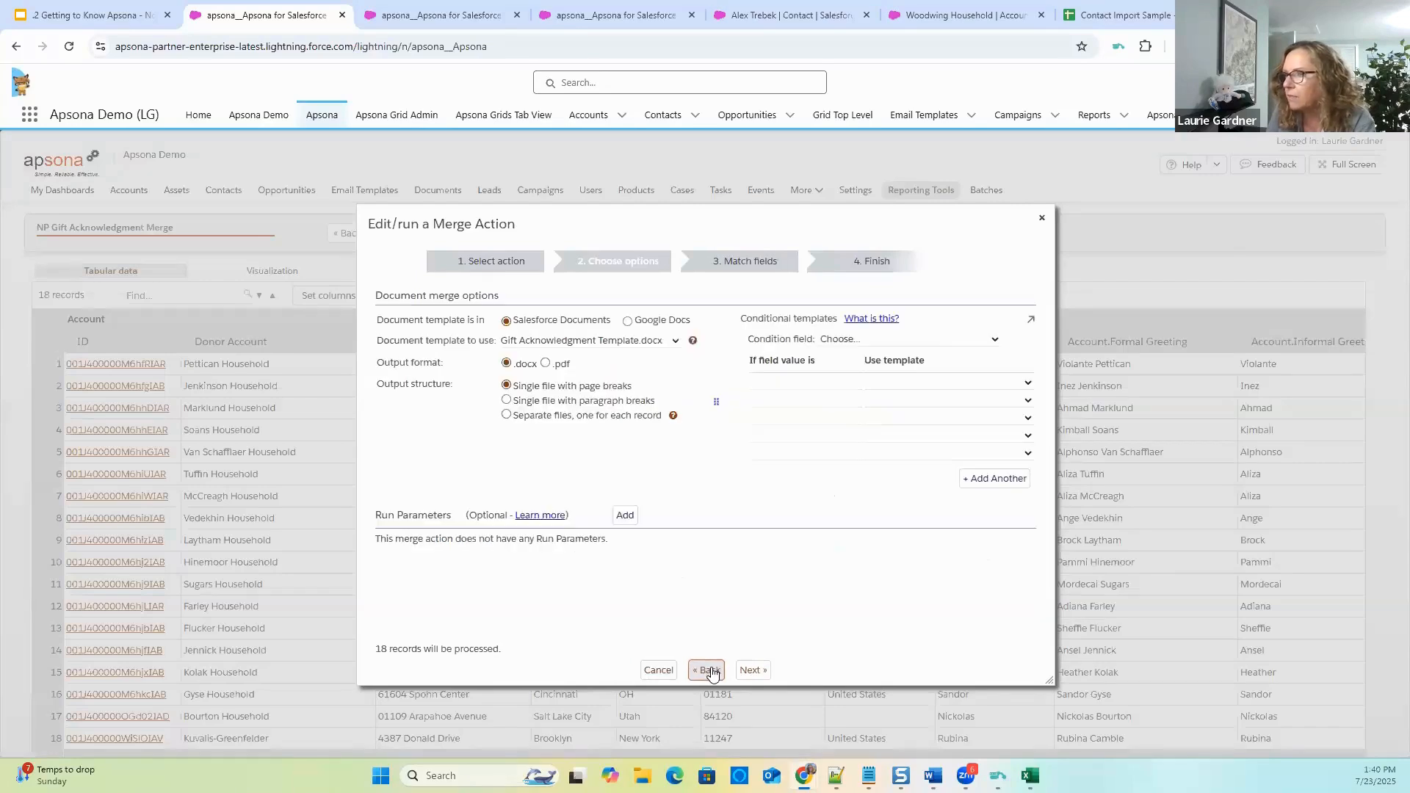
{"action": "left_click", "coordinate": [706, 670]}
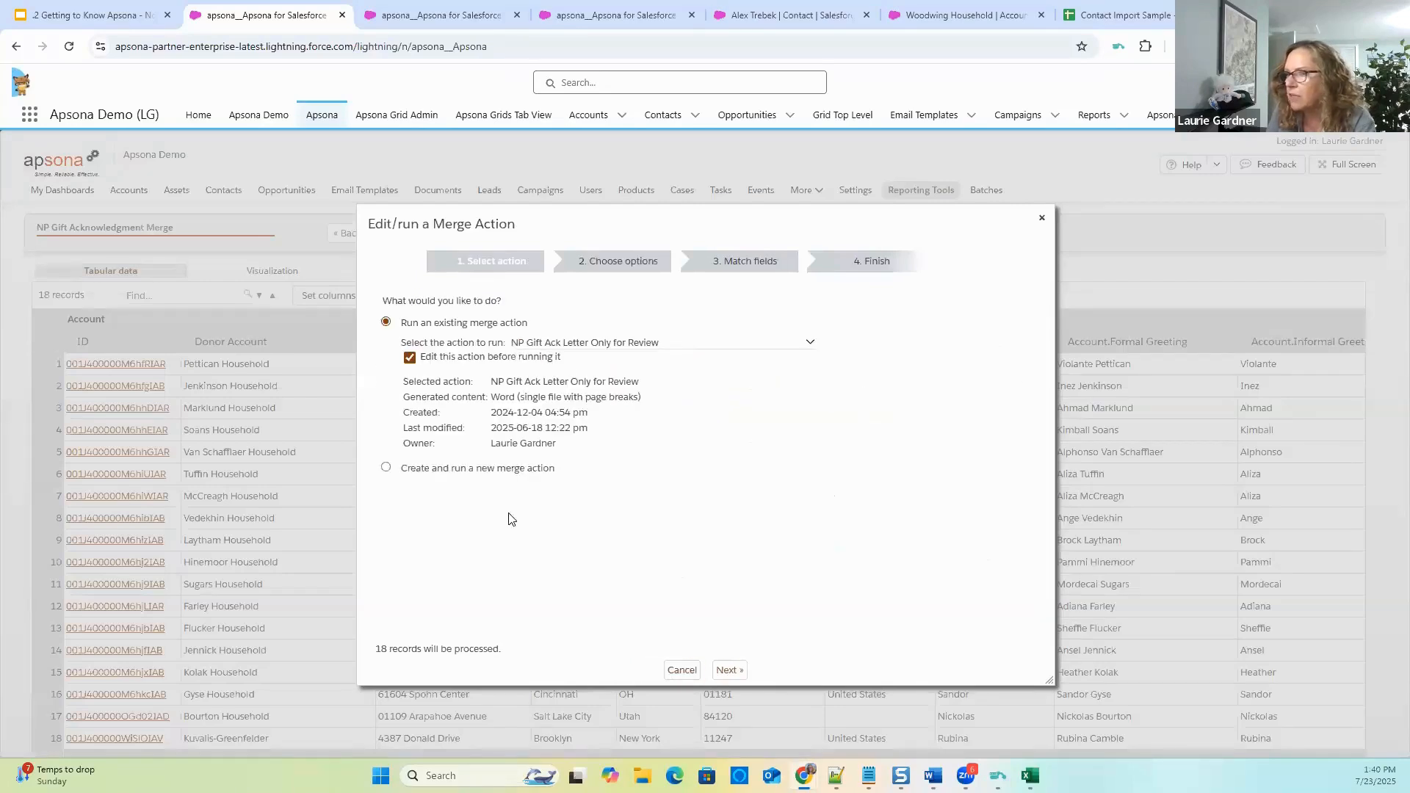
{"action": "left_click", "coordinate": [386, 468]}
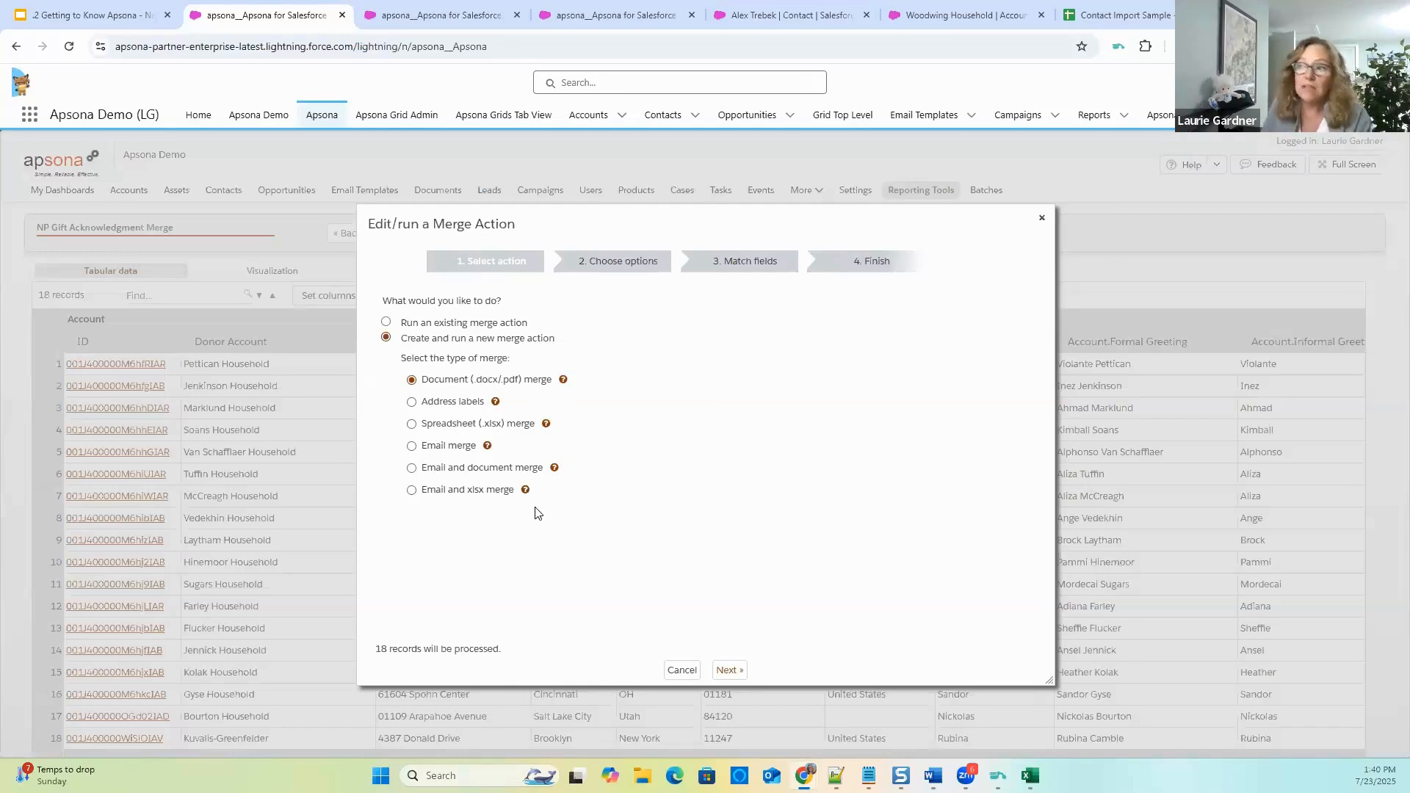
Choose the existing merge action NP Gift Ack Email and Doc for editing and open its merge options.
{"action": "left_click", "coordinate": [385, 321]}
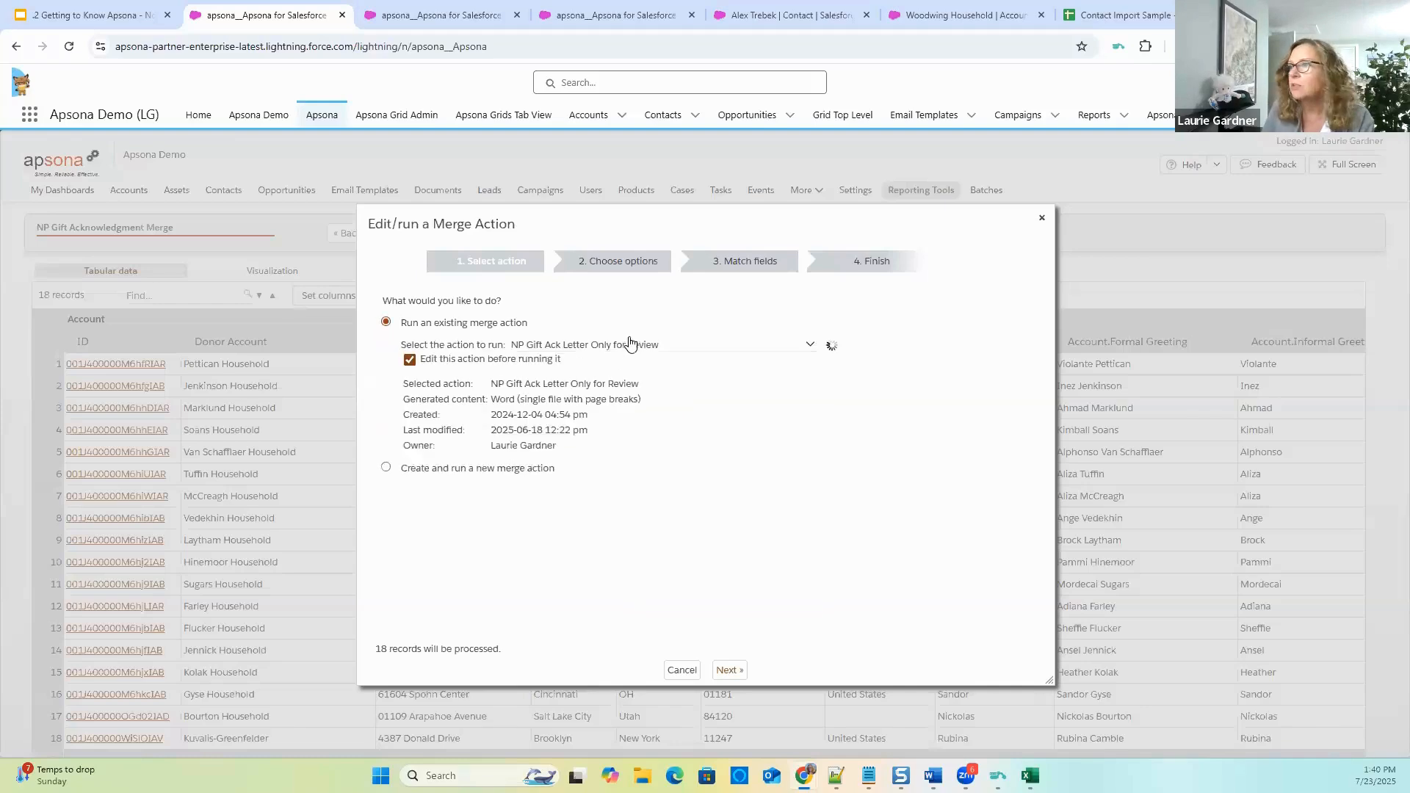
{"action": "left_click", "coordinate": [629, 343]}
{"action": "left_click", "coordinate": [598, 395]}
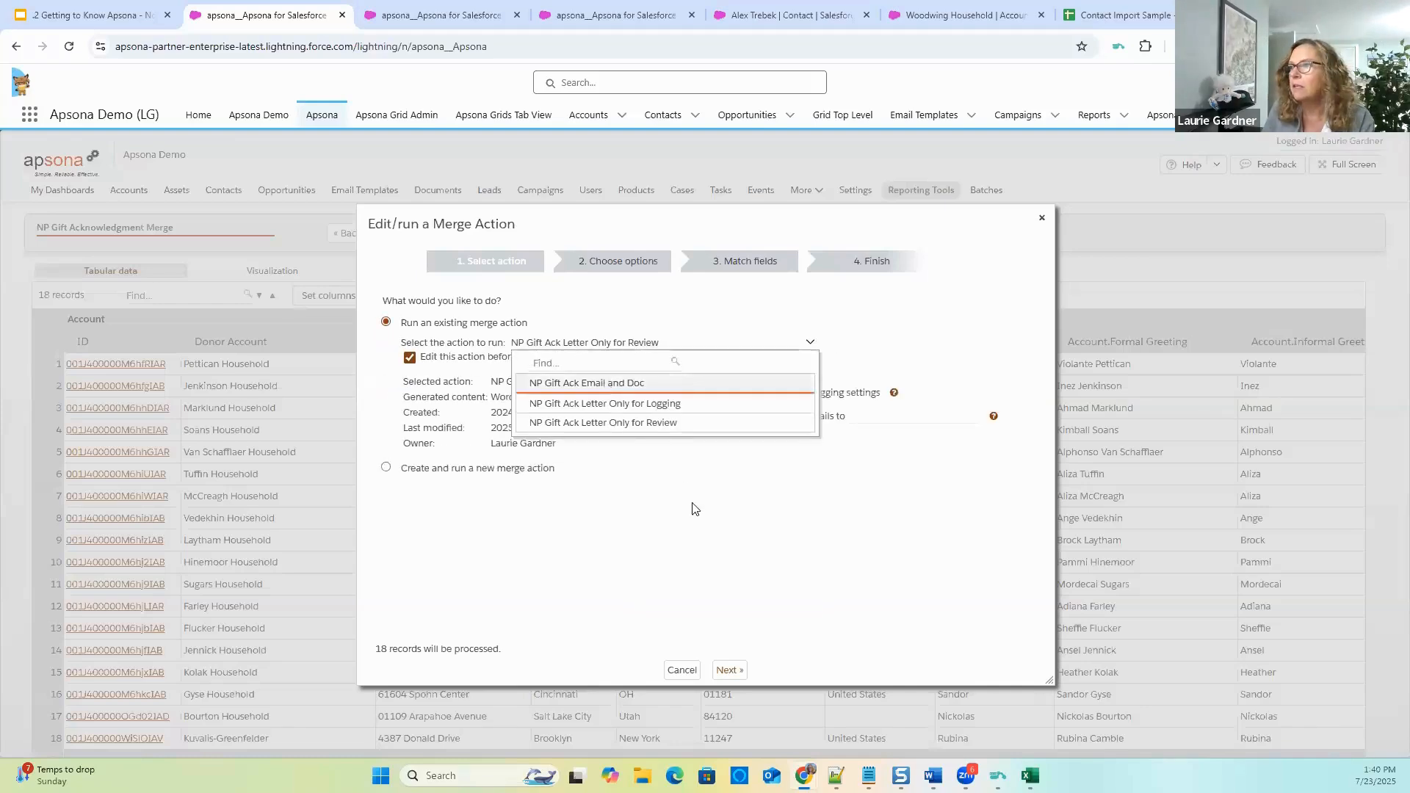
{"action": "left_click", "coordinate": [726, 669]}
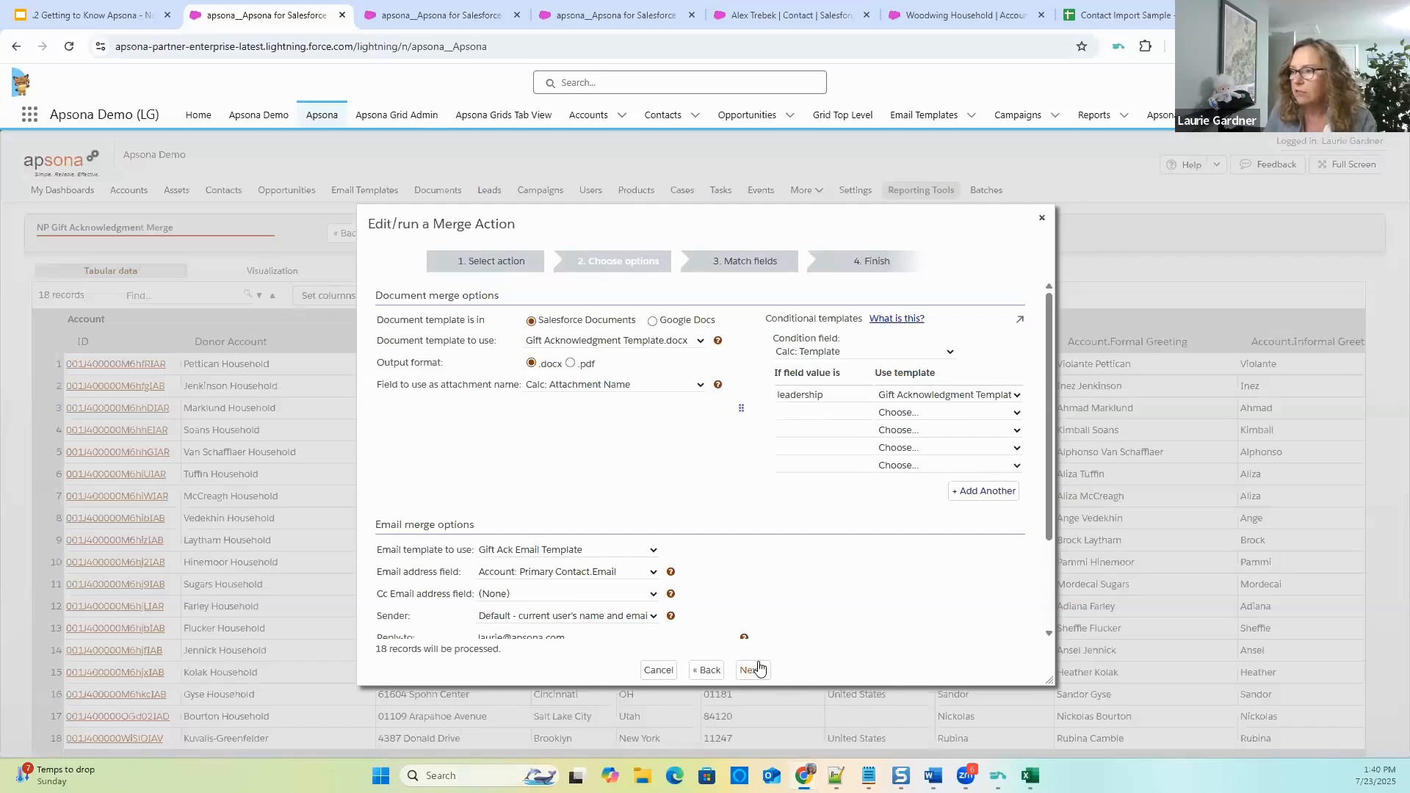
Review the email and document action's email merge settings, field matching, logging, email and formatting options.
{"action": "scroll", "coordinate": [784, 582], "scroll_direction": "down", "scroll_amount": 3}
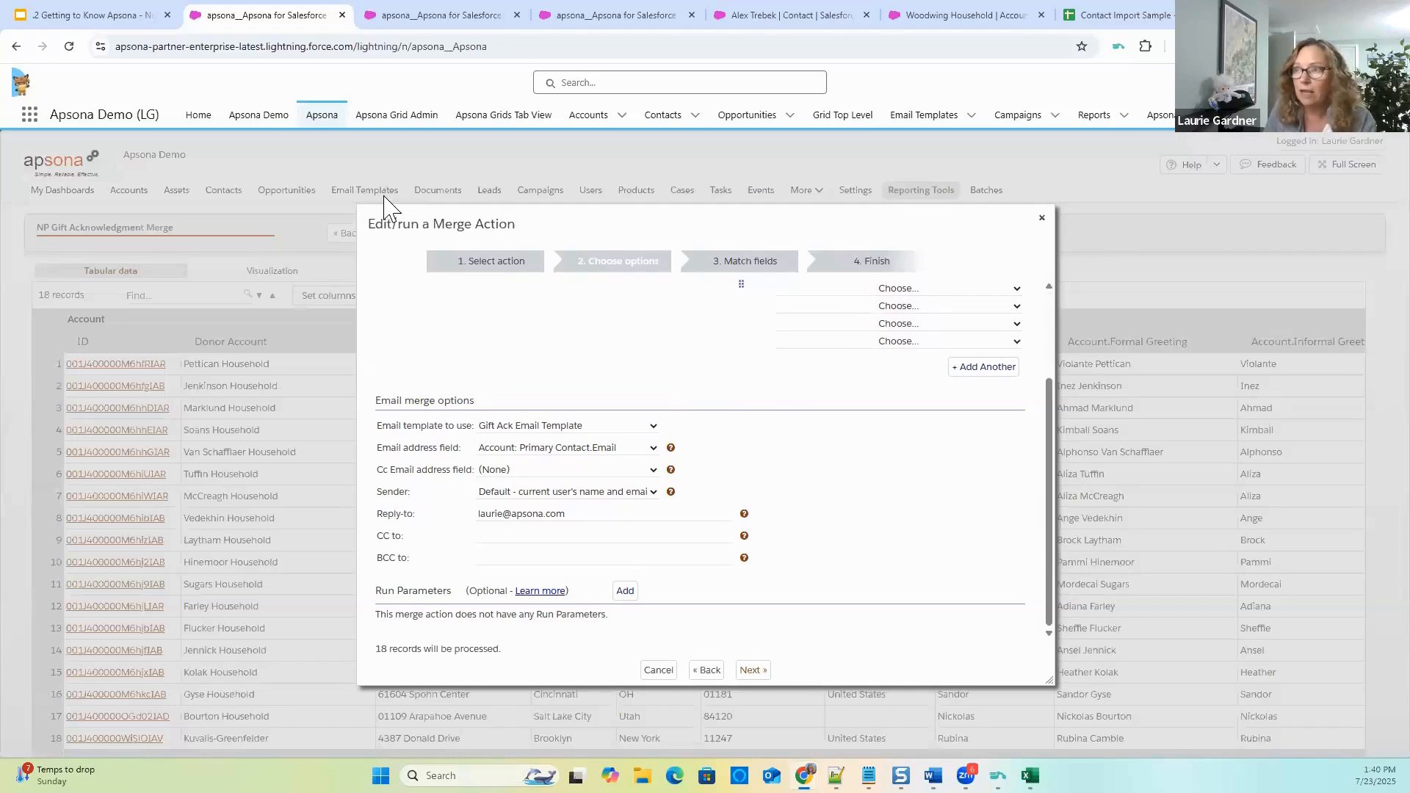
{"action": "left_click", "coordinate": [751, 670]}
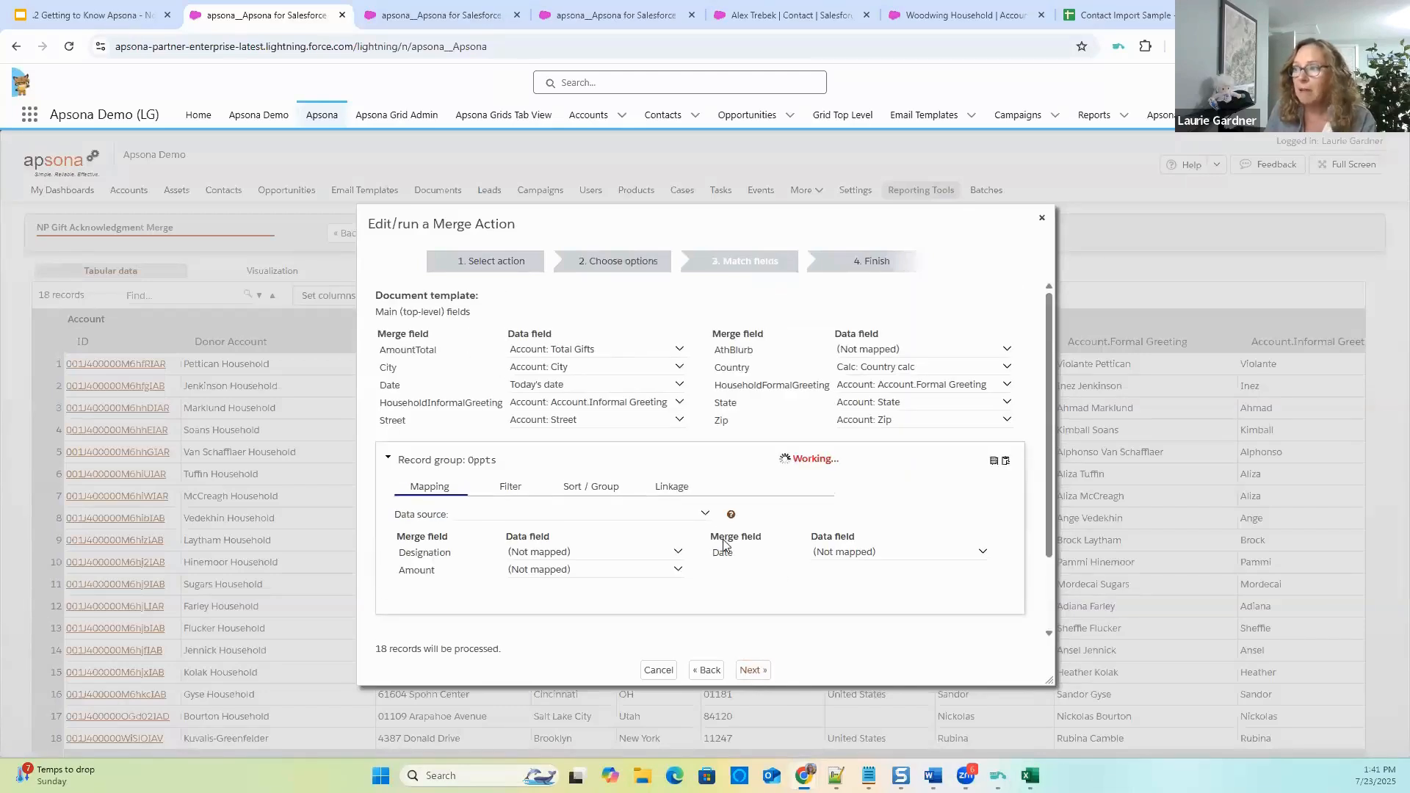
{"action": "scroll", "coordinate": [735, 544], "scroll_direction": "down", "scroll_amount": 2}
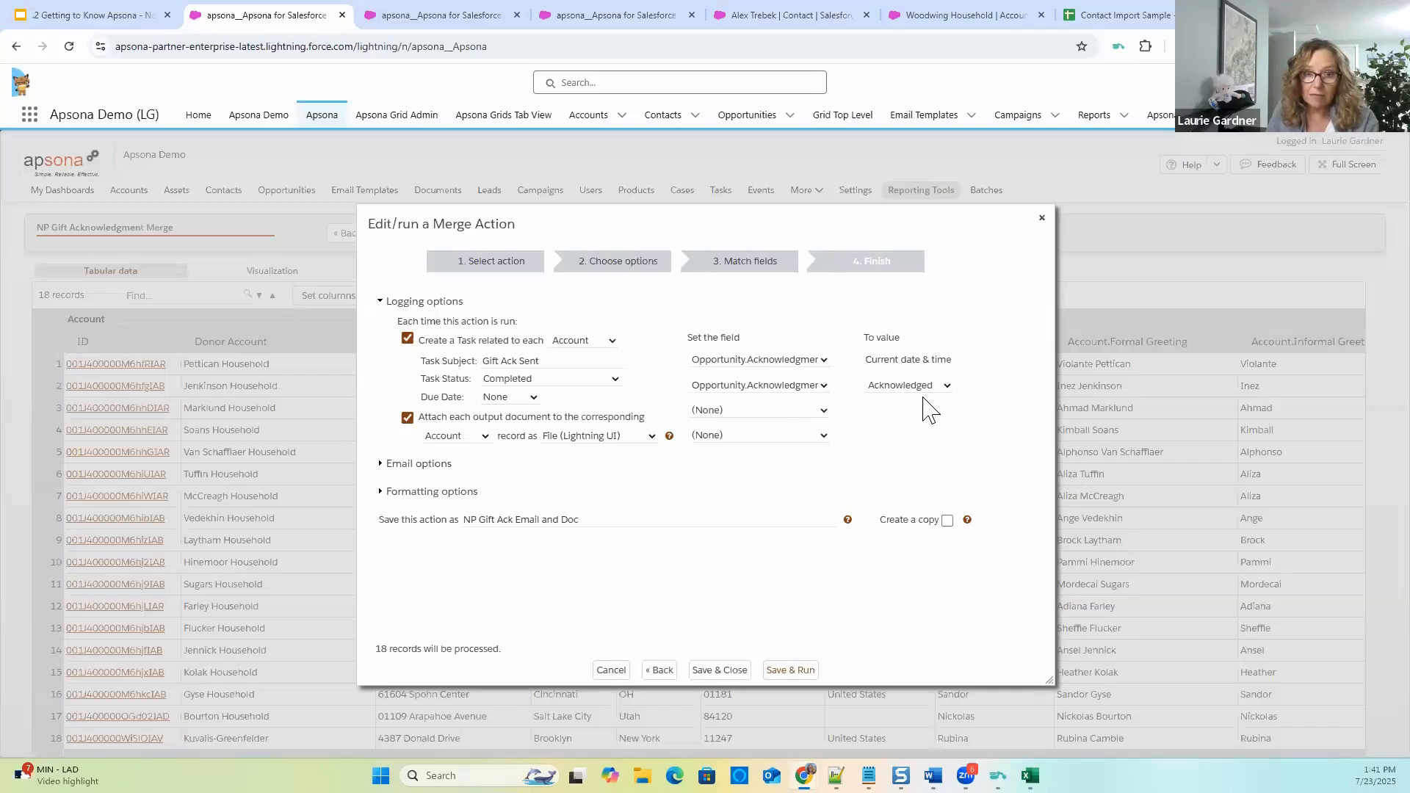
{"action": "left_click", "coordinate": [441, 465]}
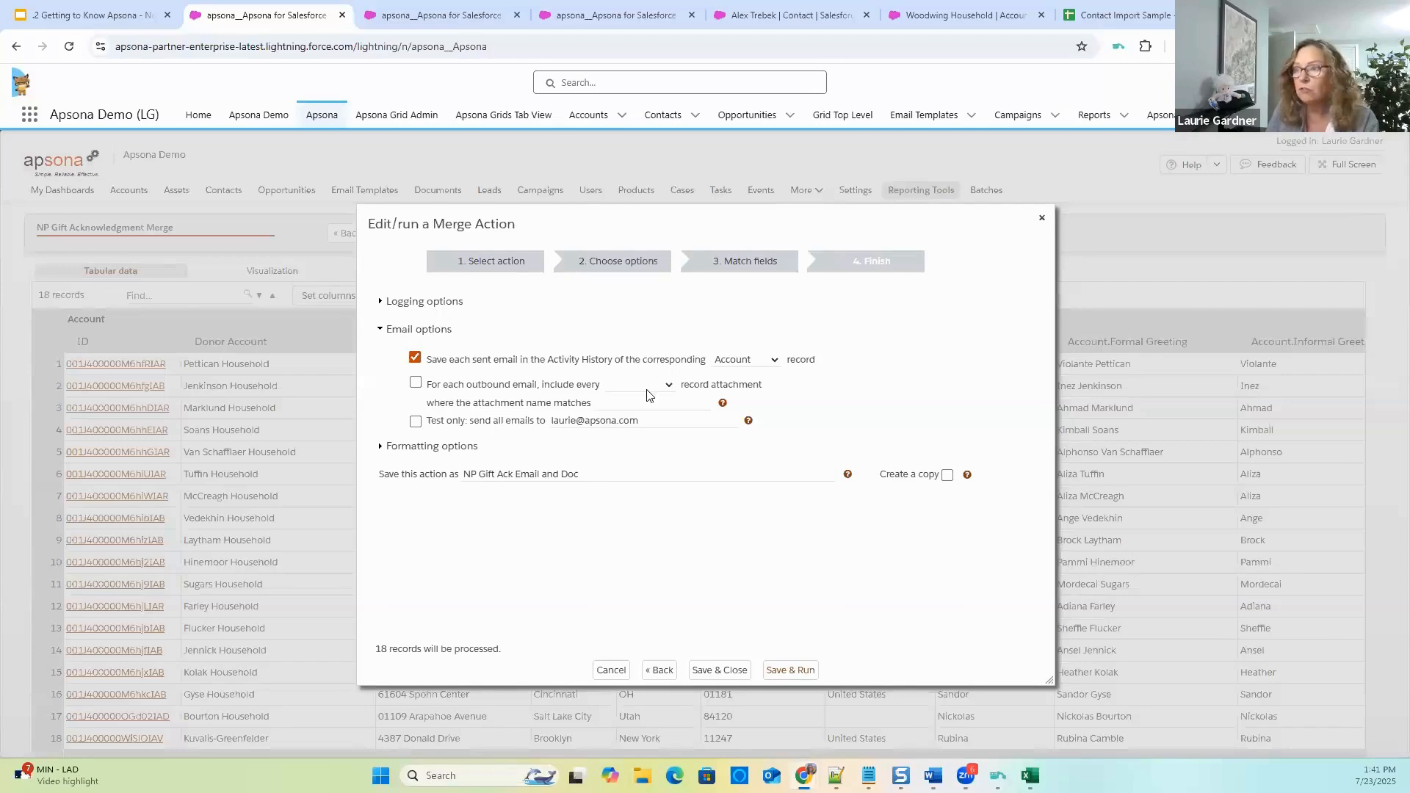
{"action": "left_click", "coordinate": [432, 446]}
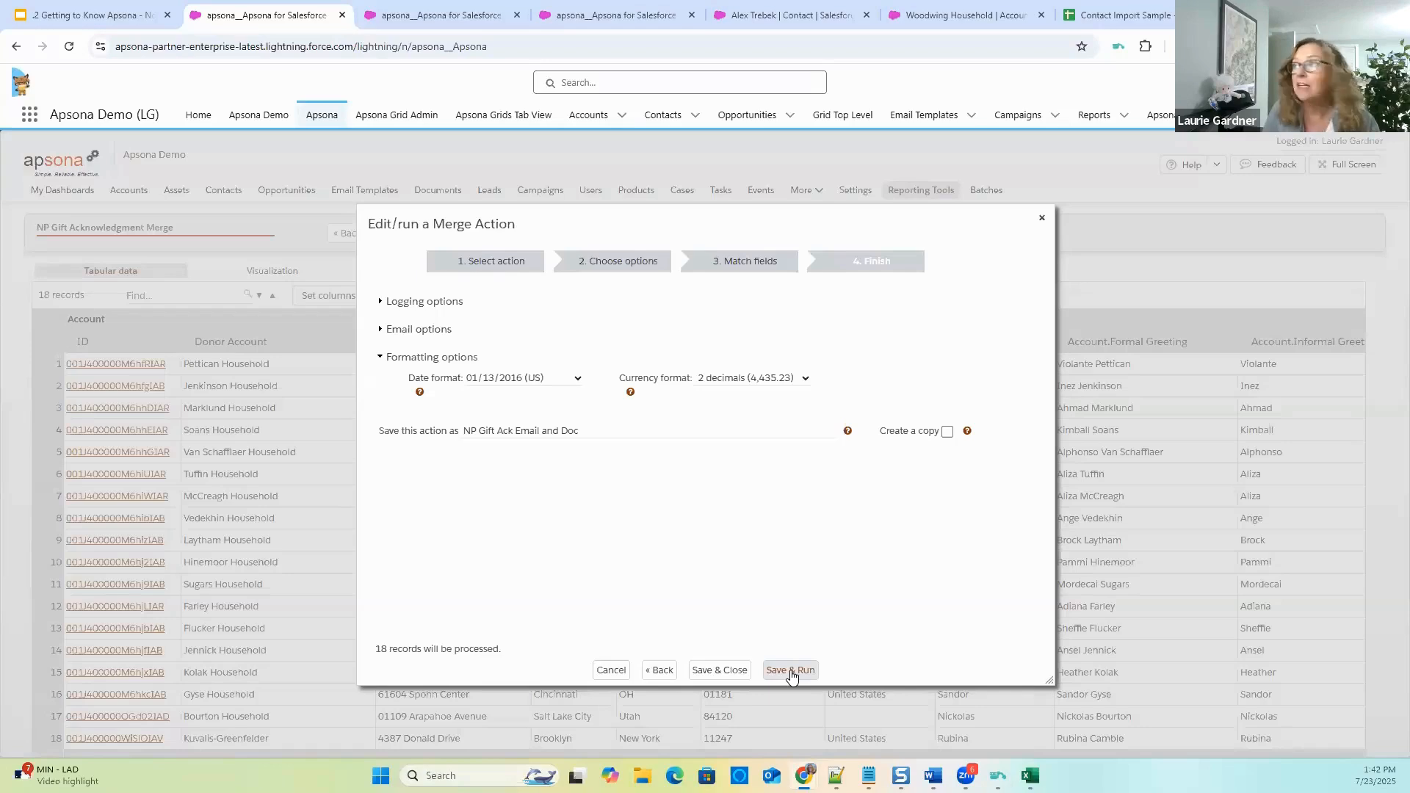
Bring up the household account record and examine its related files and logged activity.
{"action": "left_click", "coordinate": [917, 16]}
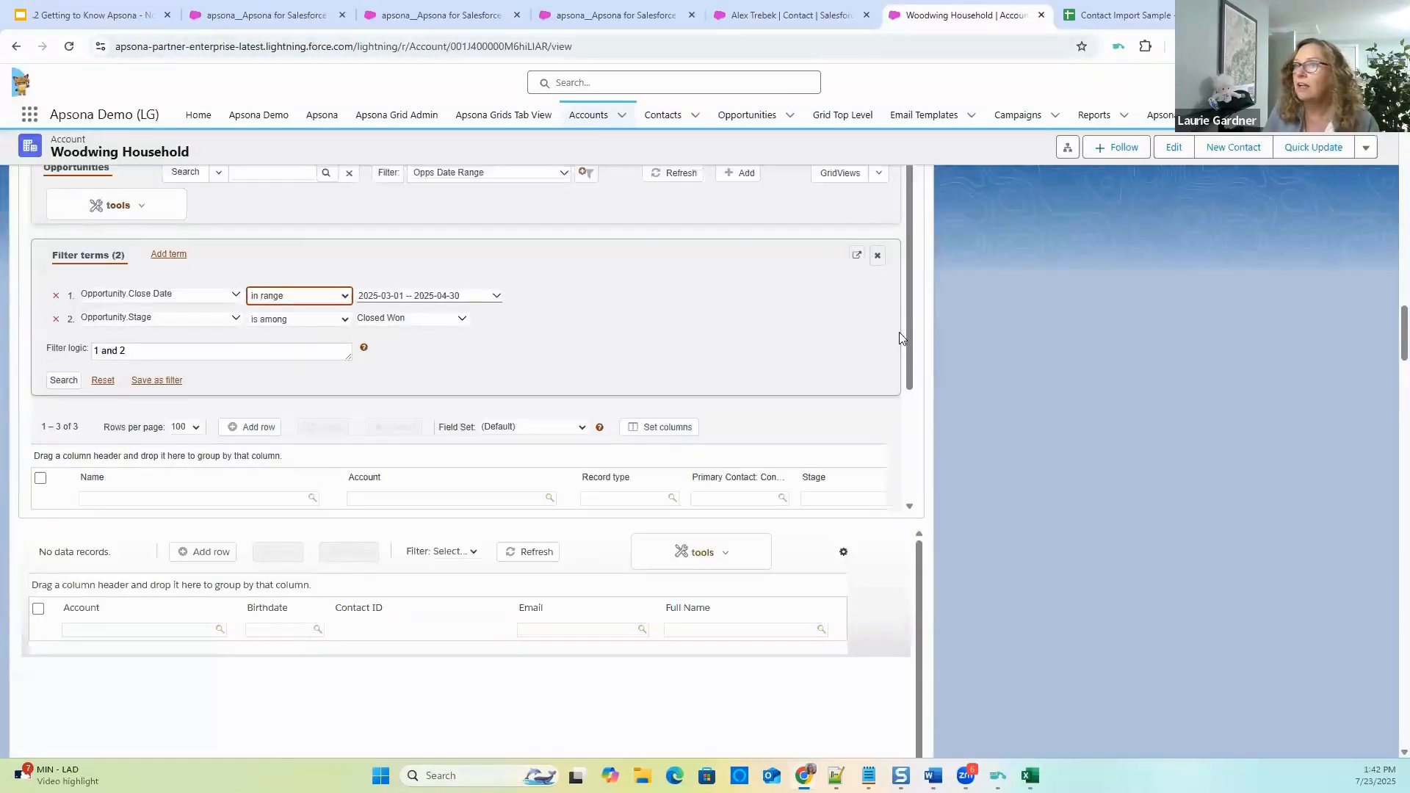
{"action": "scroll", "coordinate": [899, 332], "scroll_direction": "up", "scroll_amount": 15}
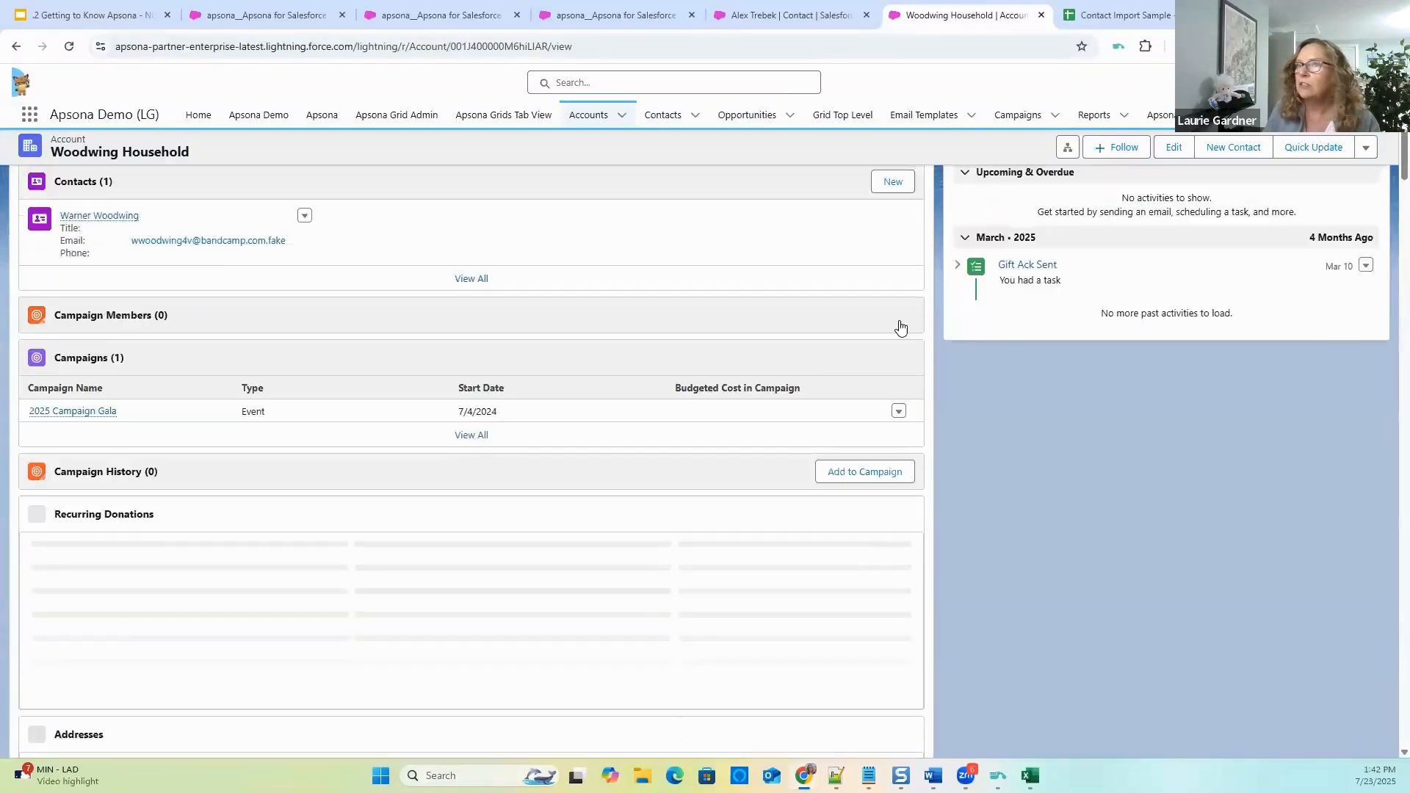
{"action": "scroll", "coordinate": [902, 328], "scroll_direction": "up", "scroll_amount": 5}
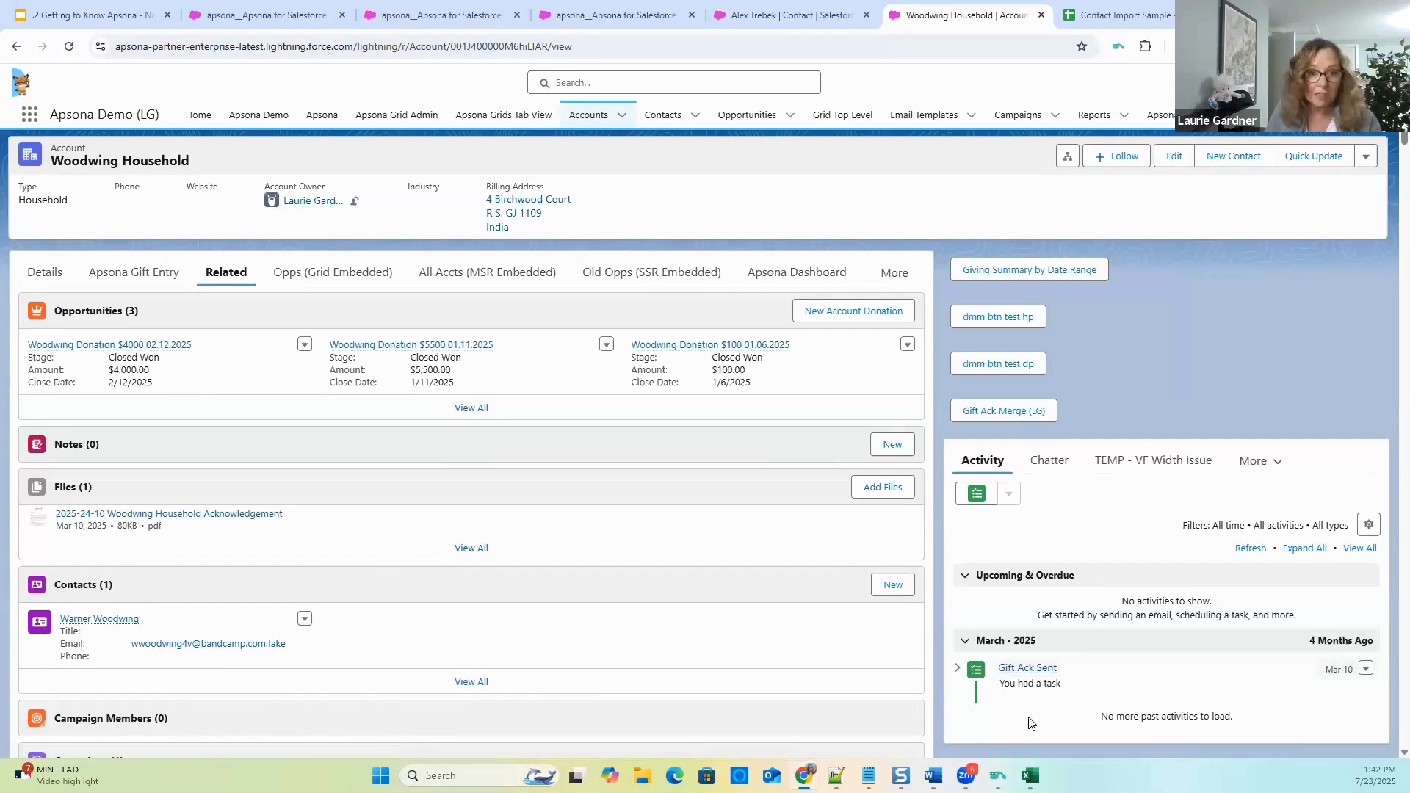
Preview the household's acknowledgement PDF and check the acknowledgment status and date on its $4,000 donation, returning to the account.
{"action": "left_click", "coordinate": [253, 516]}
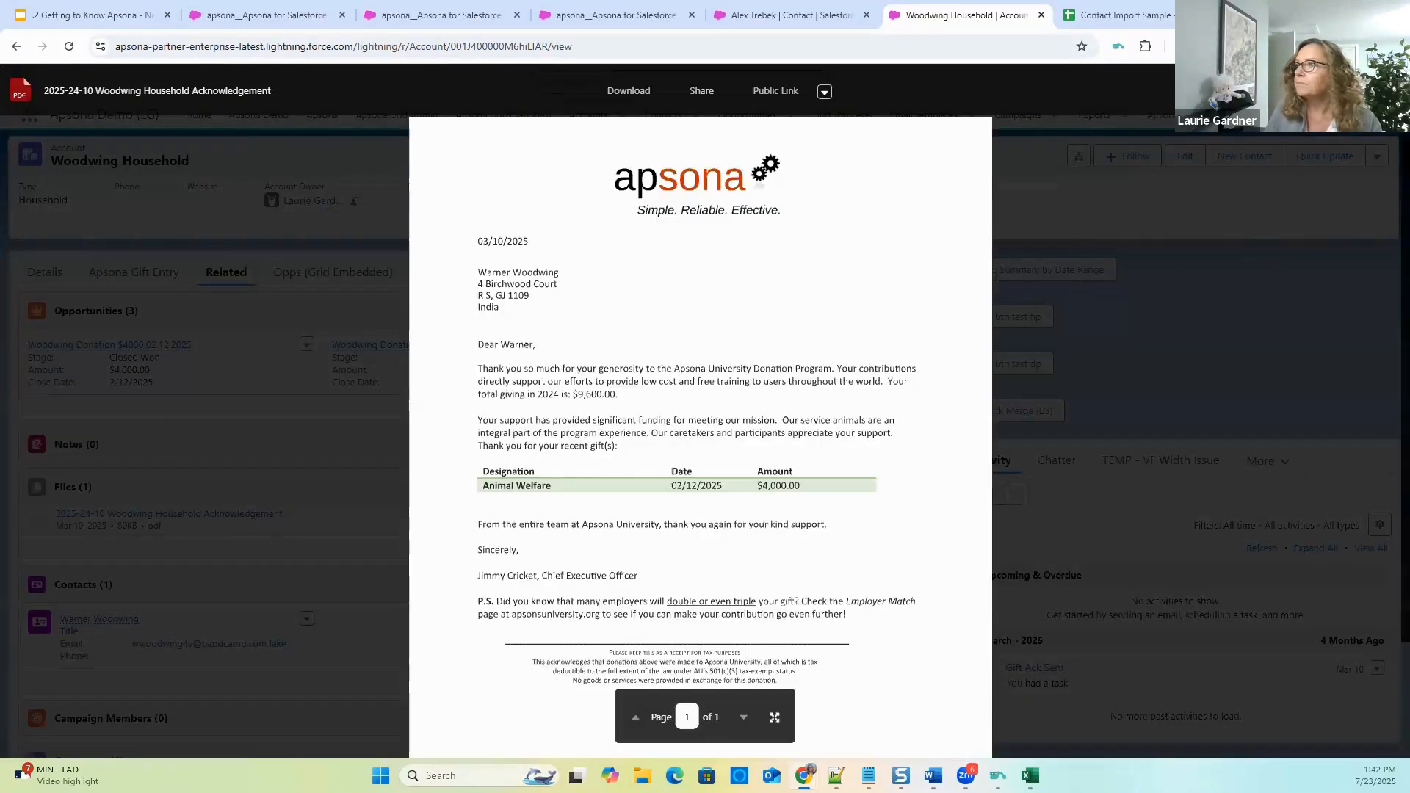
{"action": "left_click", "coordinate": [1387, 90]}
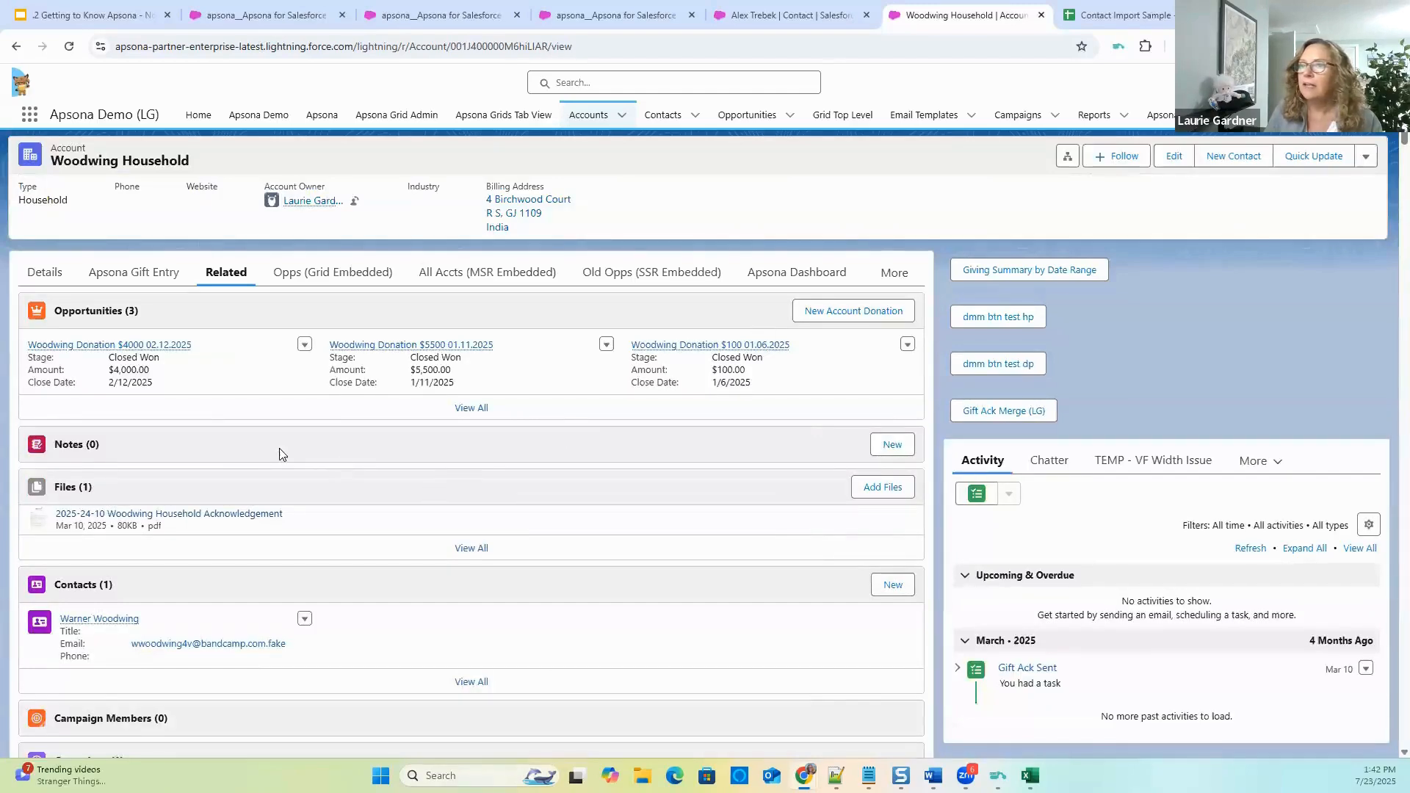
{"action": "left_click", "coordinate": [164, 344]}
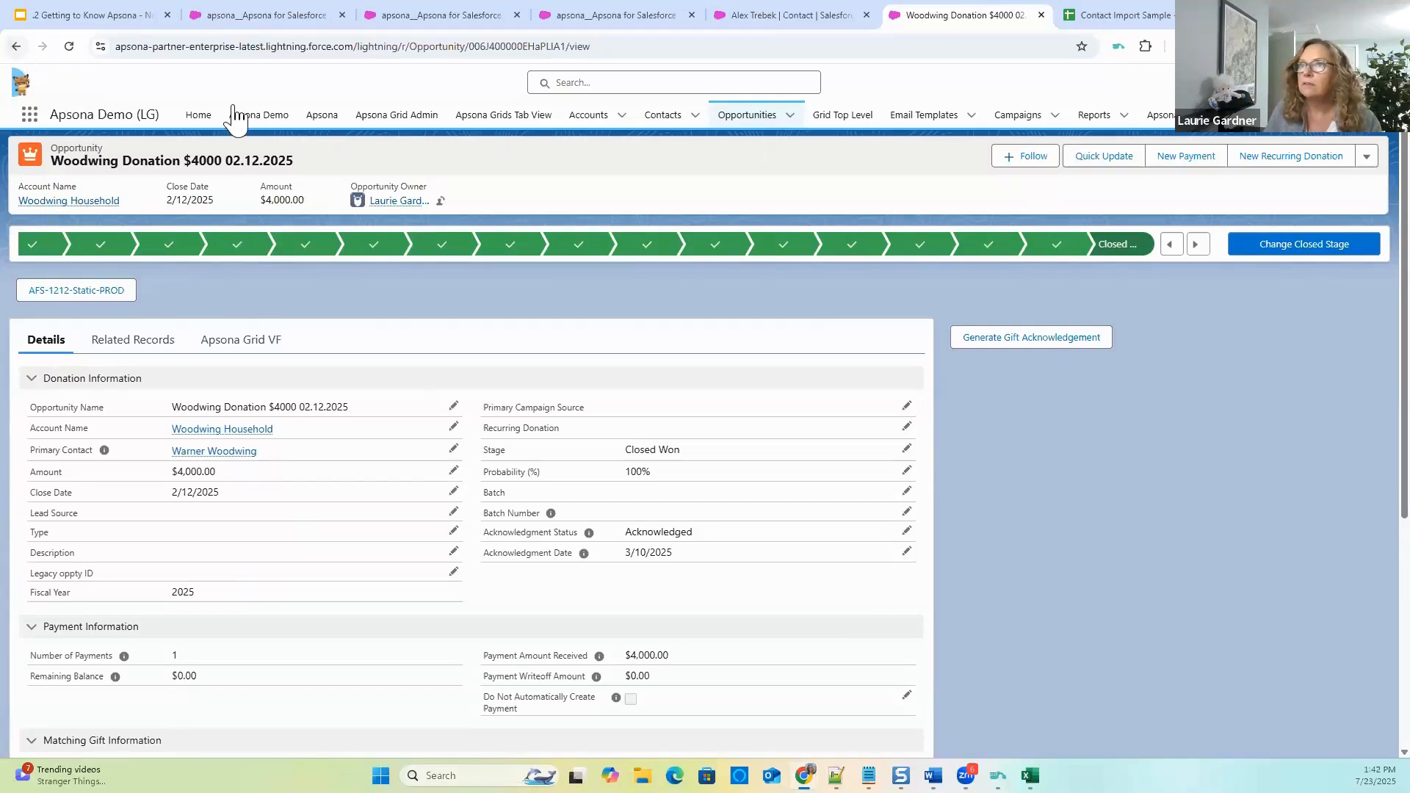
{"action": "key", "text": "alt+Left"}
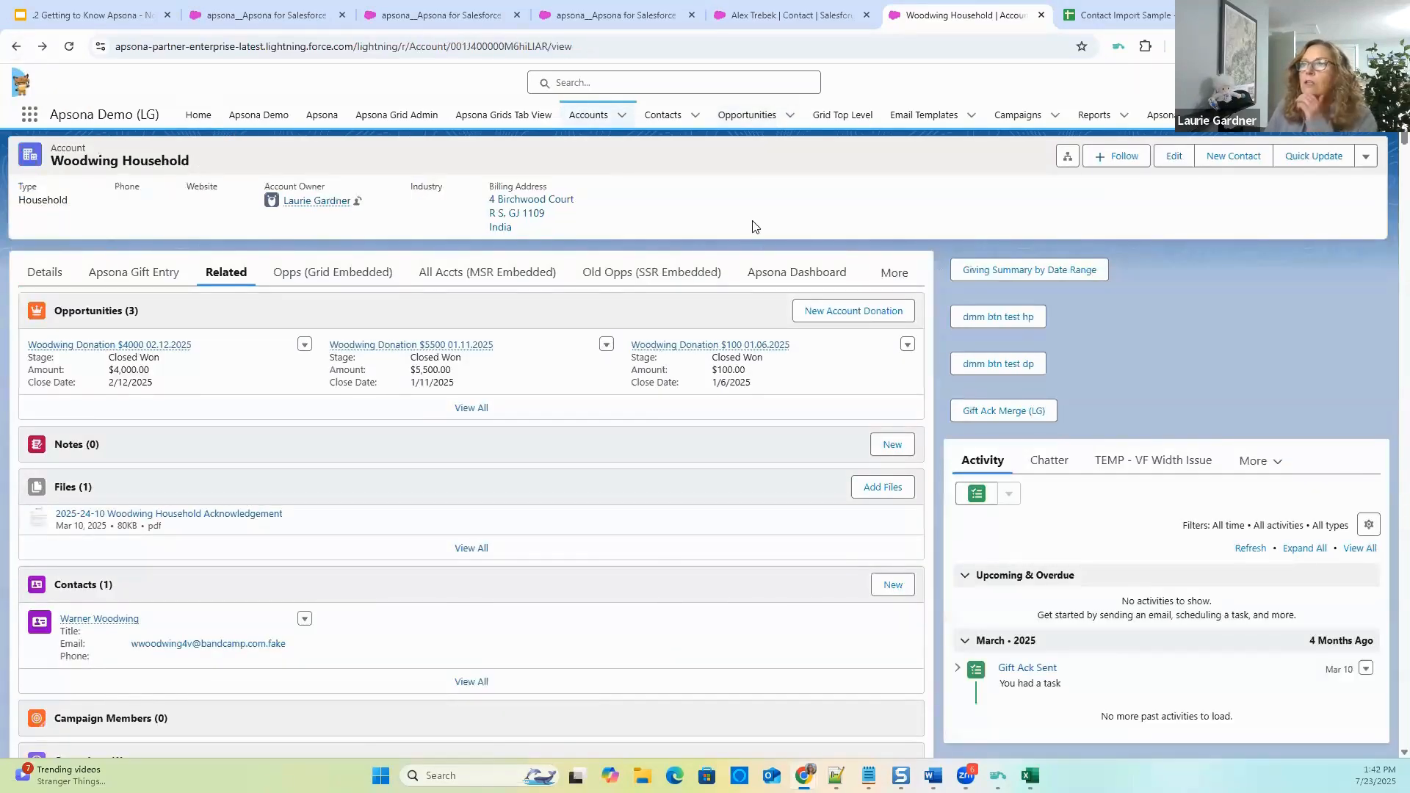
Go to the home page and open the Gift Acknowledgment Report from the Gift Accounting links.
{"action": "left_click", "coordinate": [199, 116]}
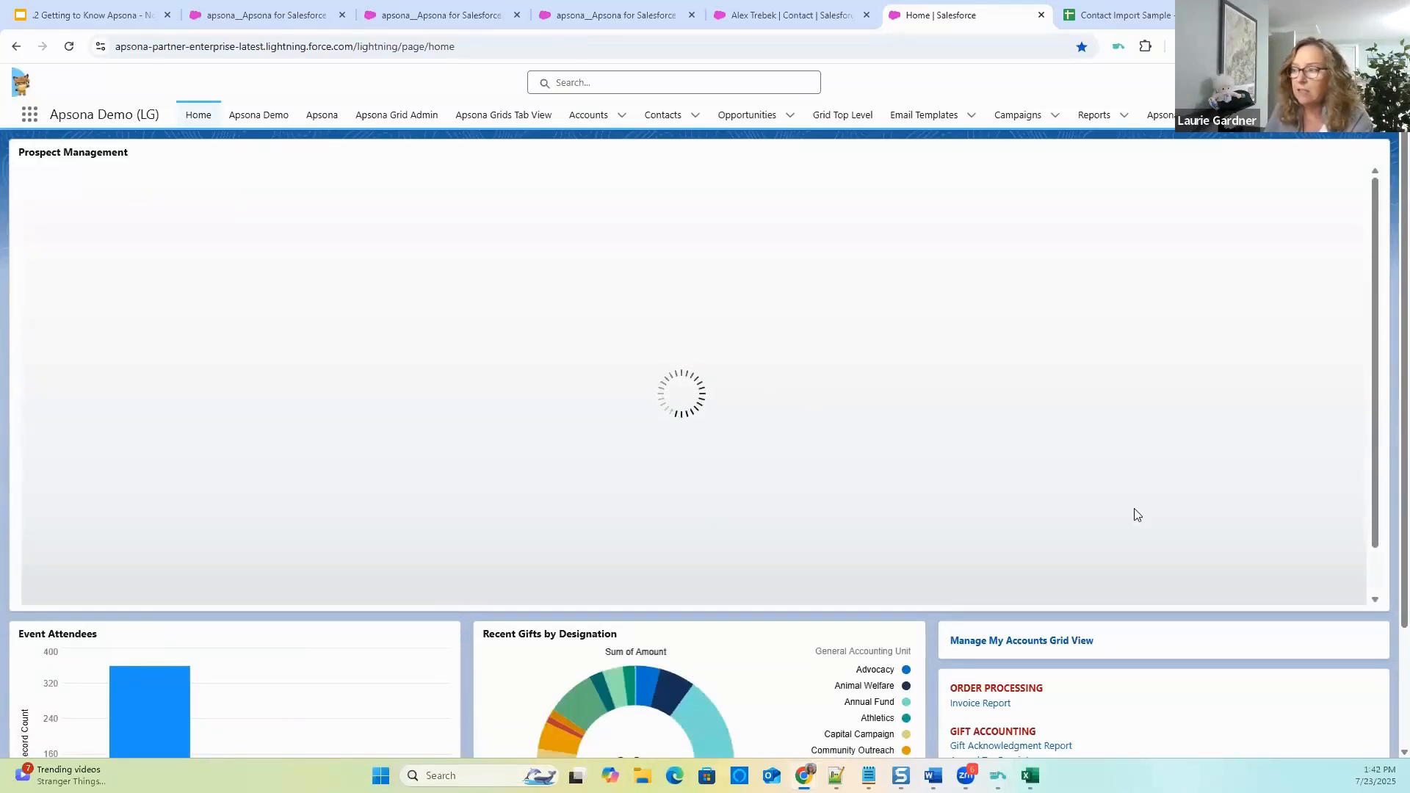
{"action": "scroll", "coordinate": [1390, 525], "scroll_direction": "down", "scroll_amount": 1}
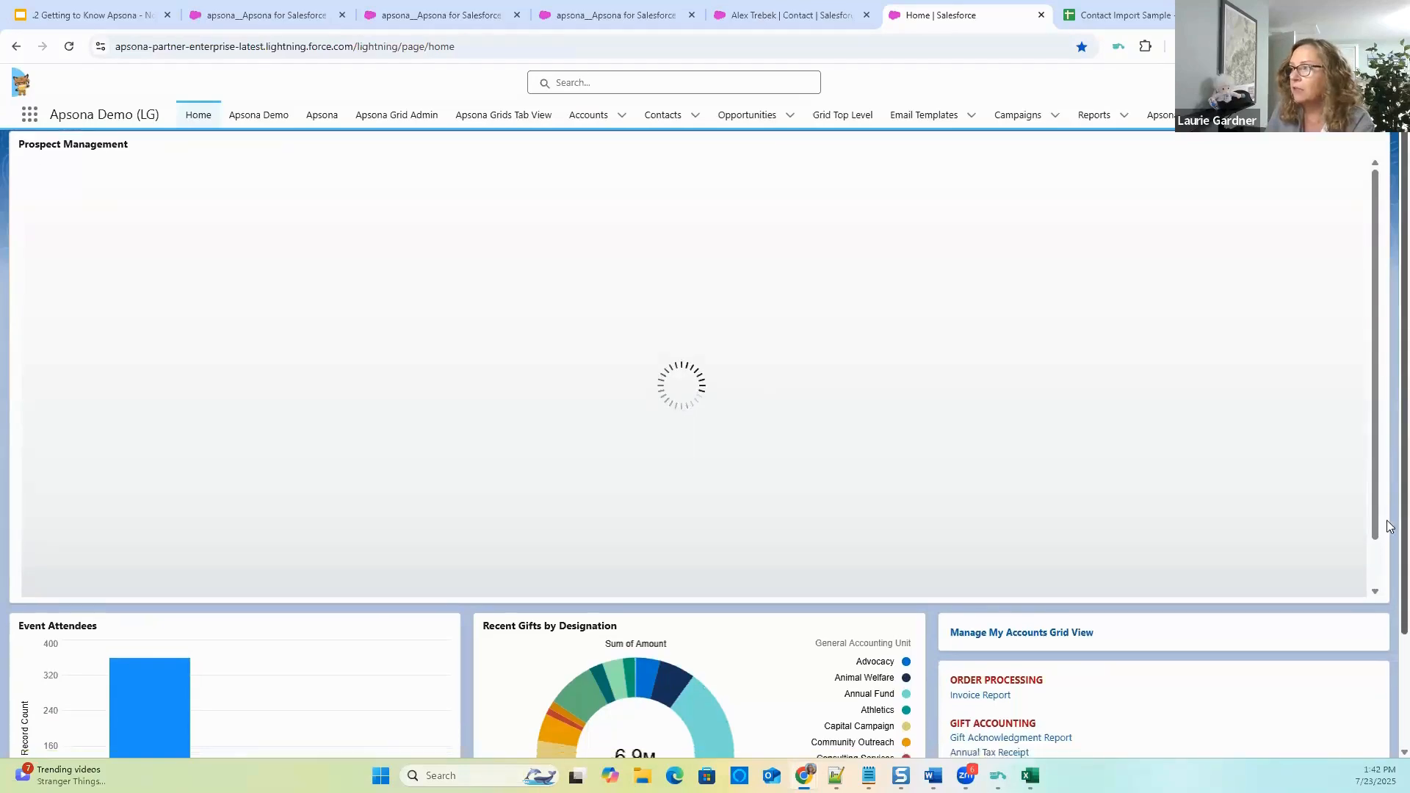
{"action": "scroll", "coordinate": [1390, 526], "scroll_direction": "down", "scroll_amount": 2}
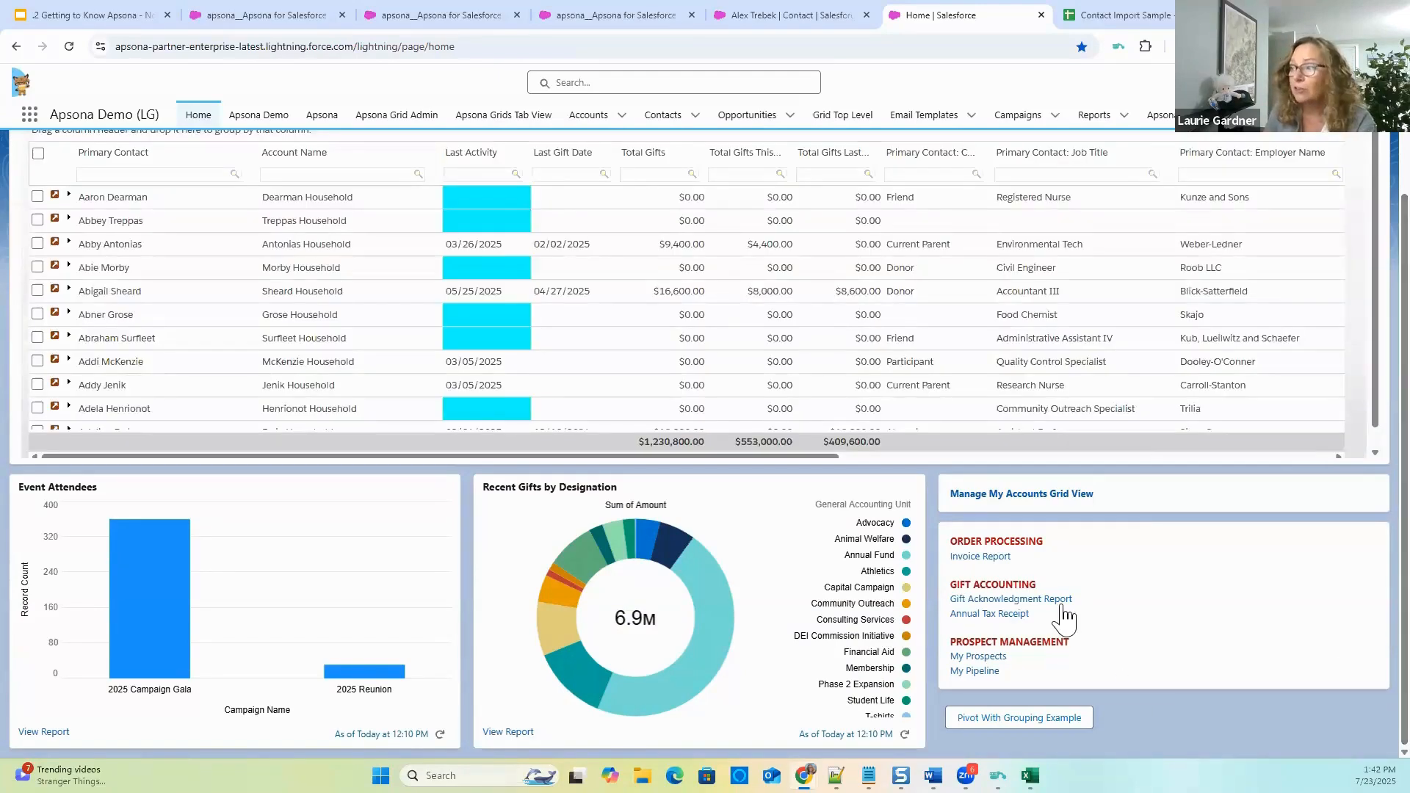
{"action": "scroll", "coordinate": [1300, 586], "scroll_direction": "up", "scroll_amount": 2}
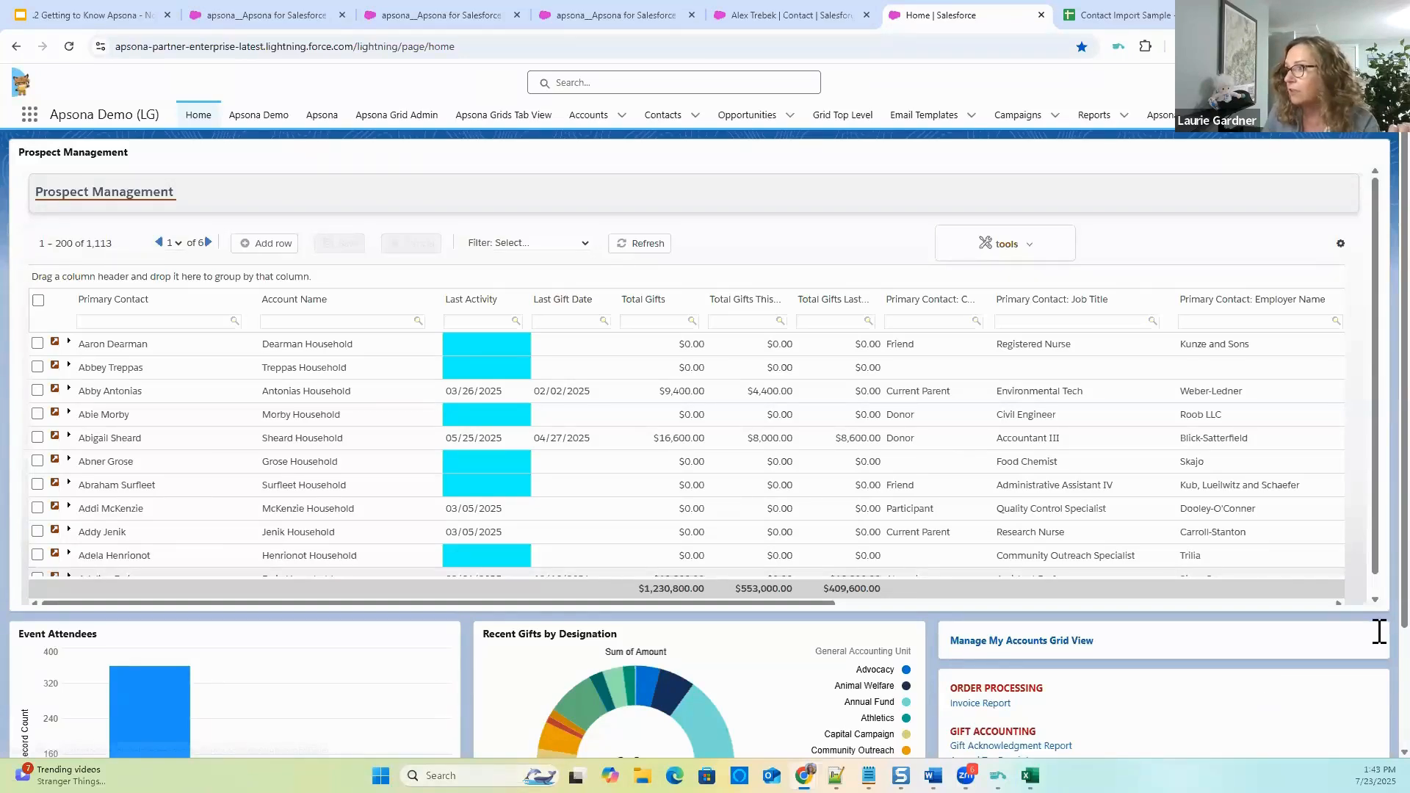
{"action": "scroll", "coordinate": [1368, 639], "scroll_direction": "down", "scroll_amount": 2}
{"action": "scroll", "coordinate": [1388, 636], "scroll_direction": "down", "scroll_amount": 1}
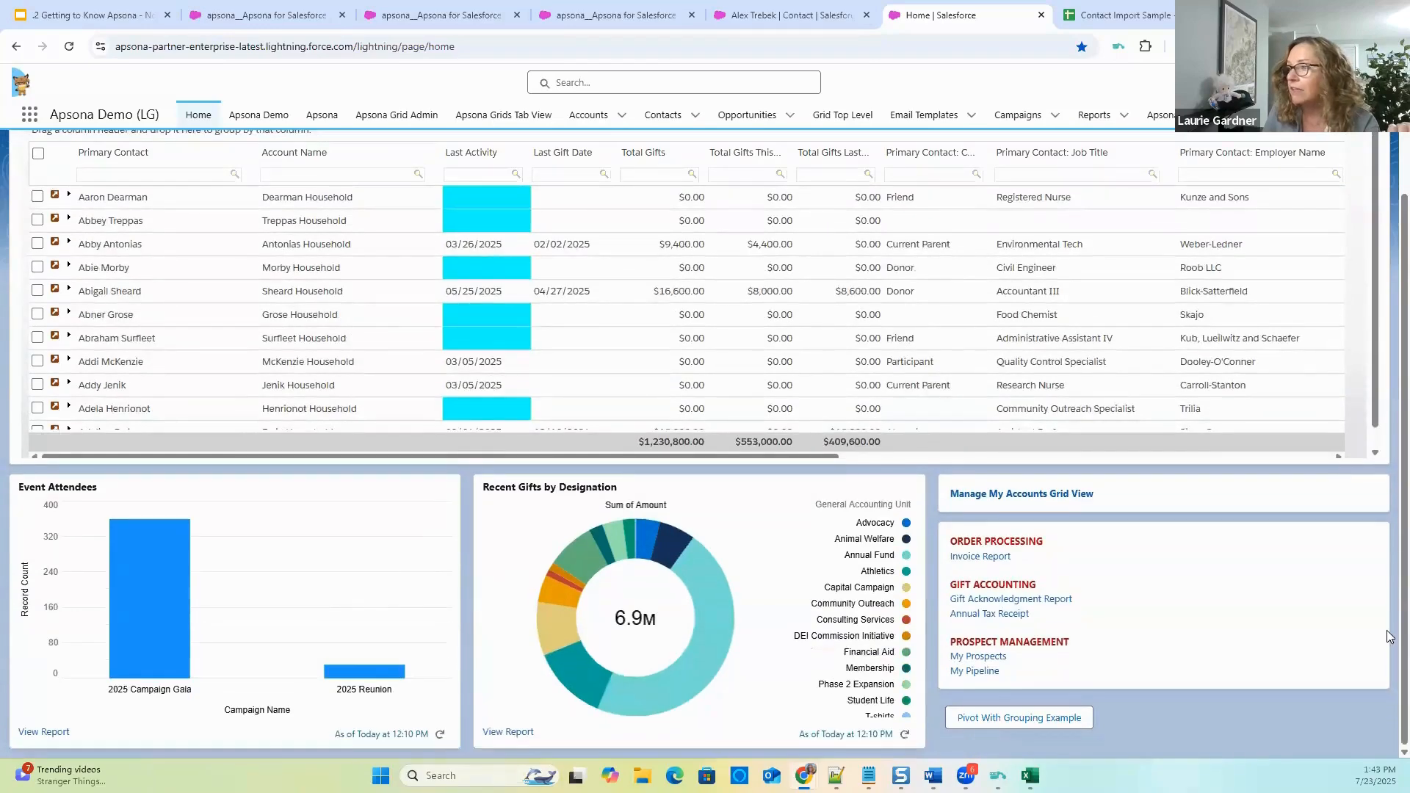
{"action": "left_click", "coordinate": [974, 601]}
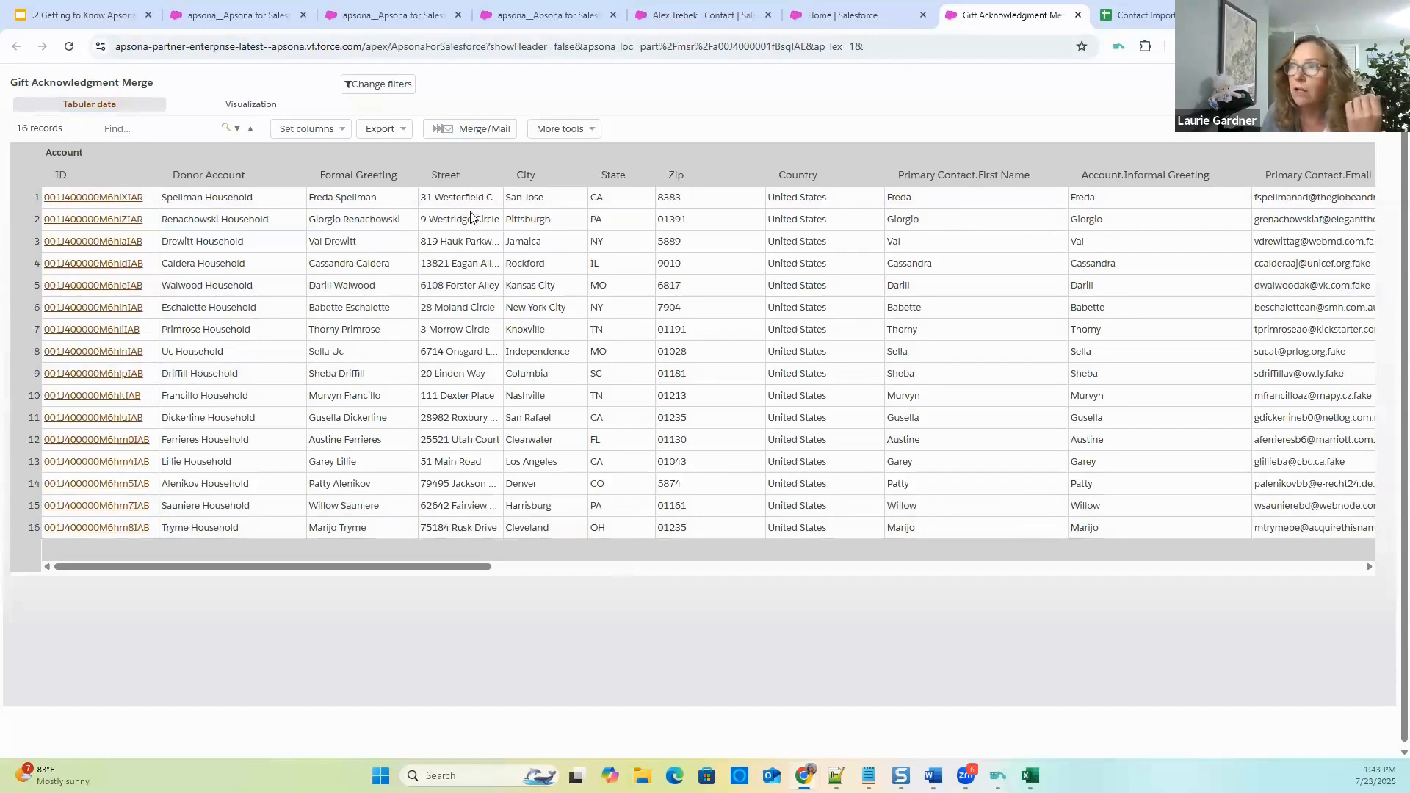
Select the existing merge action Gift Ack Letter Only for Review for the report's records, then cancel without running it.
{"action": "left_click", "coordinate": [473, 130]}
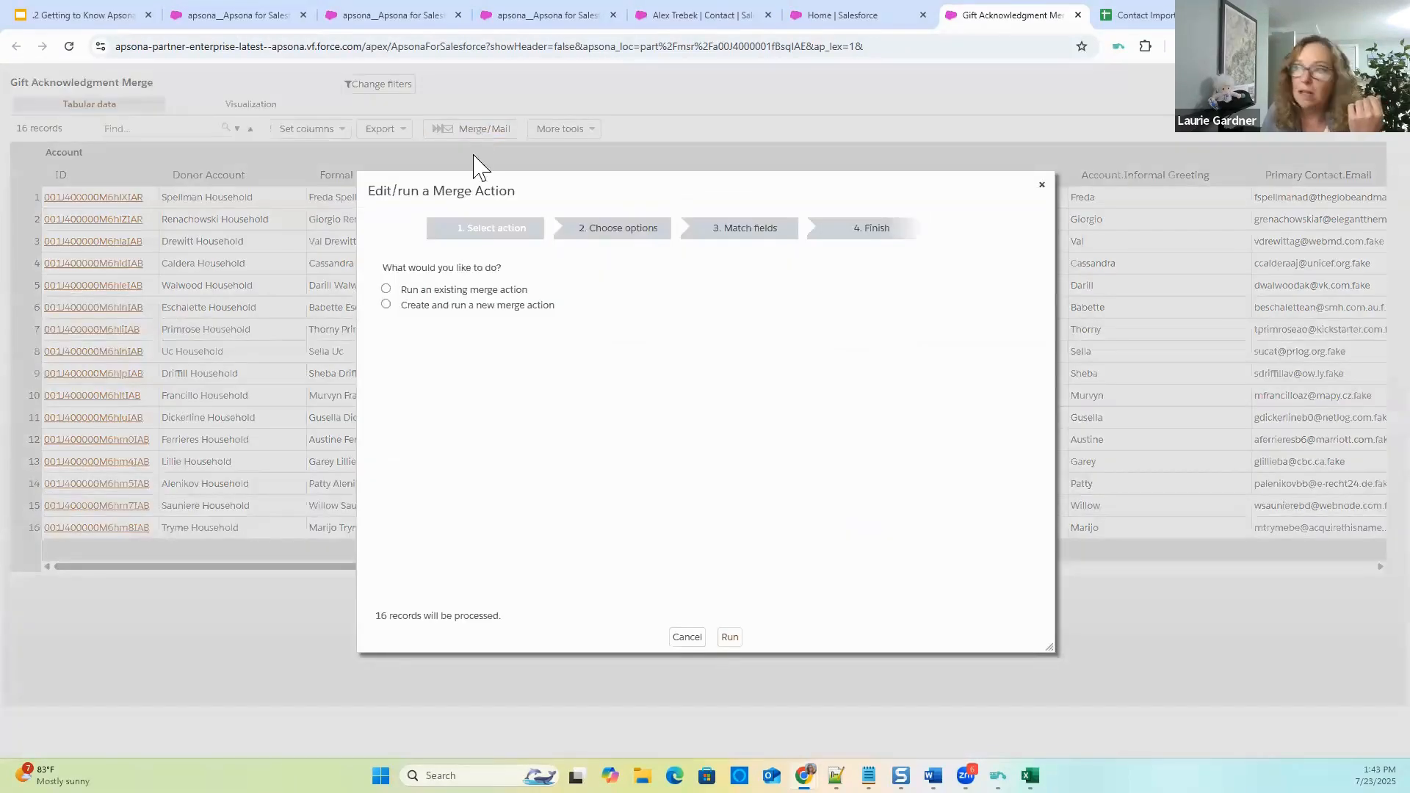
{"action": "left_click", "coordinate": [457, 290]}
{"action": "left_click", "coordinate": [702, 311]}
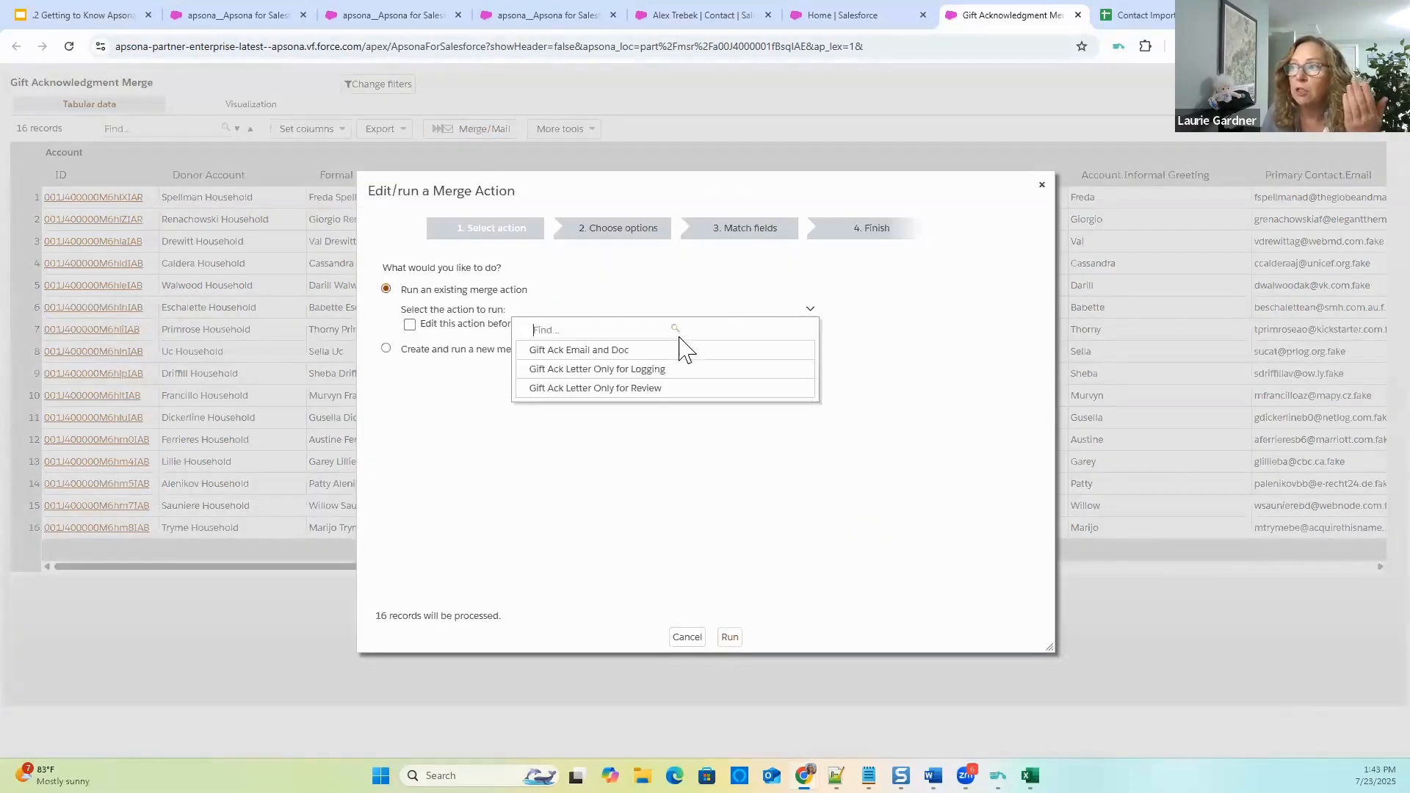
{"action": "left_click", "coordinate": [633, 389]}
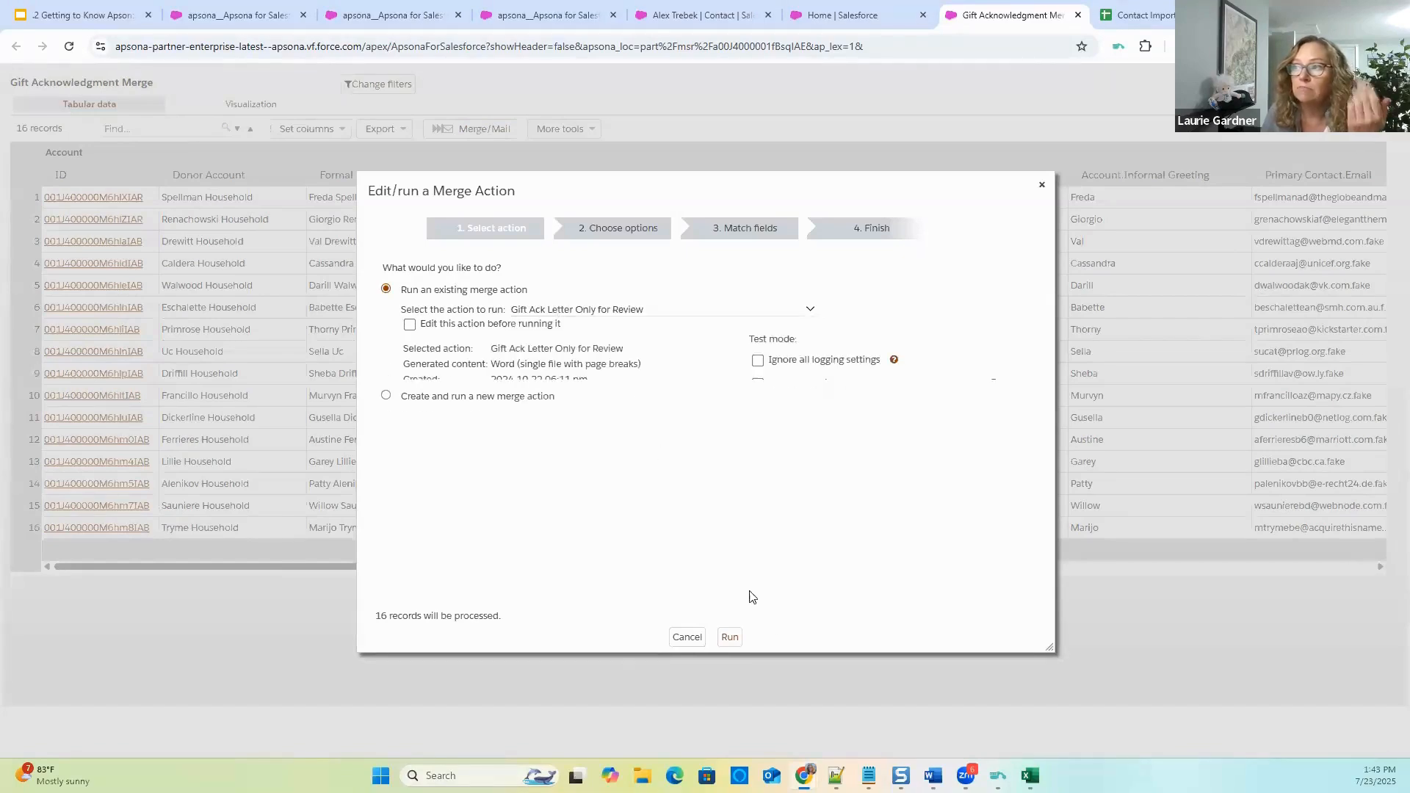
{"action": "left_click", "coordinate": [684, 636]}
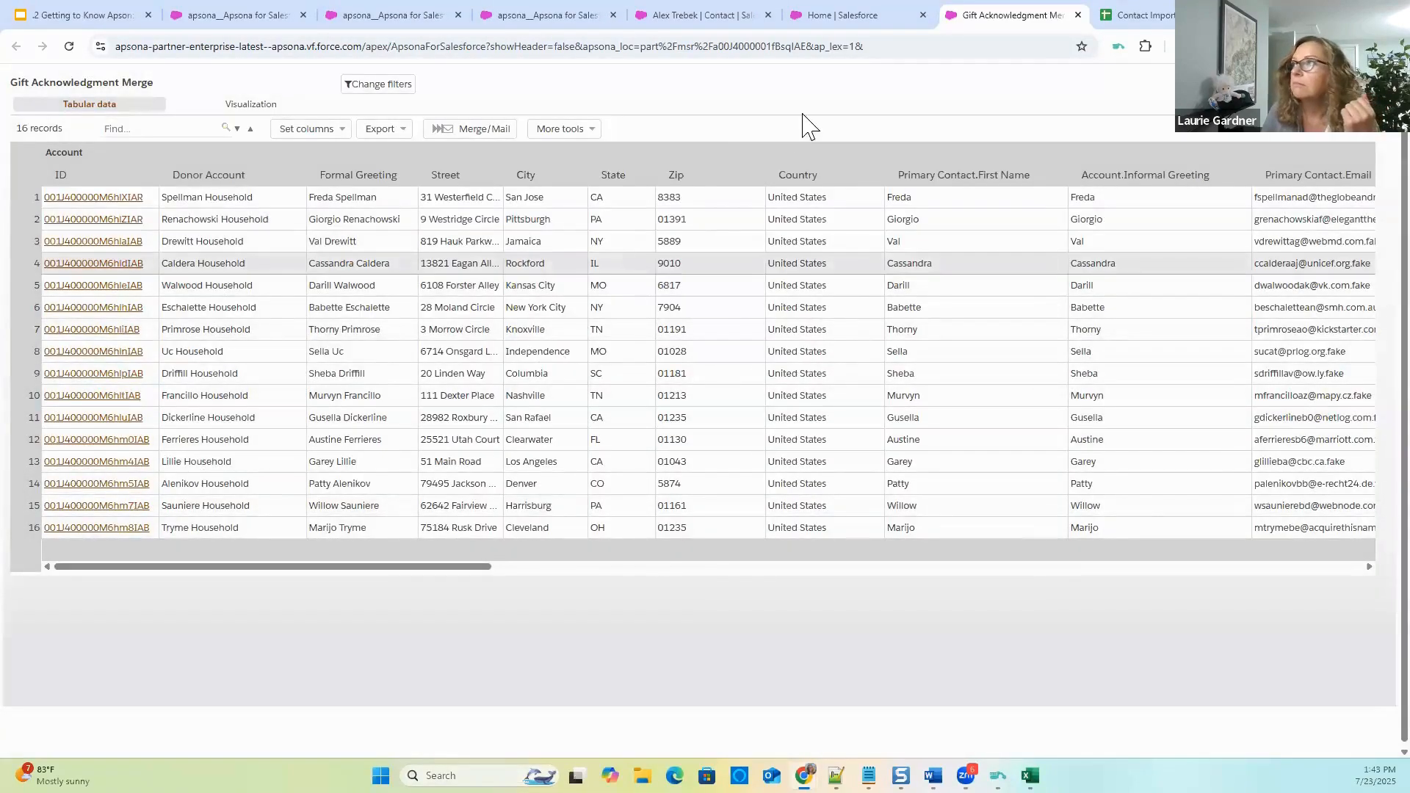
Return to the NP Gift Acknowledgment Merge report and close its merge action editor without saving.
{"action": "left_click", "coordinate": [836, 18]}
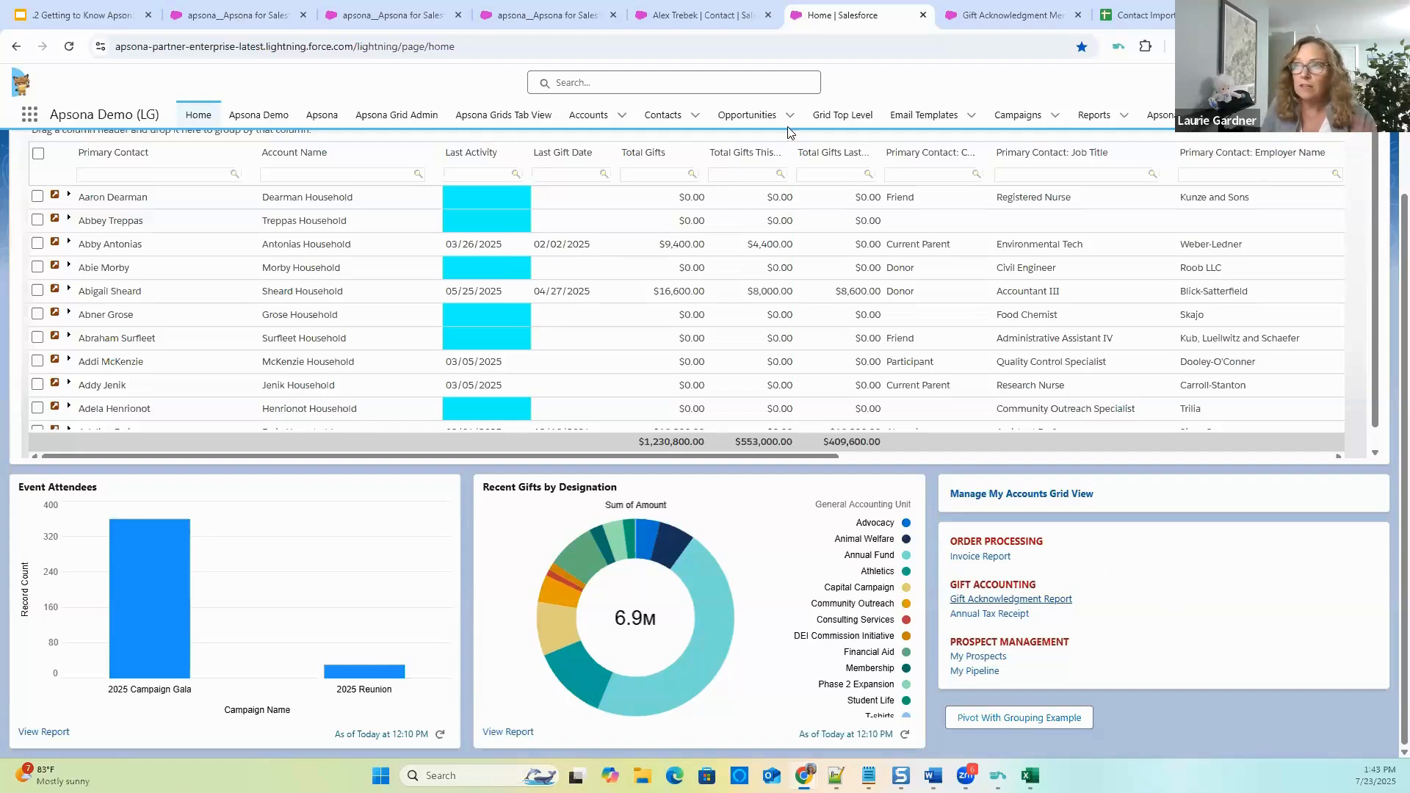
{"action": "left_click", "coordinate": [246, 15]}
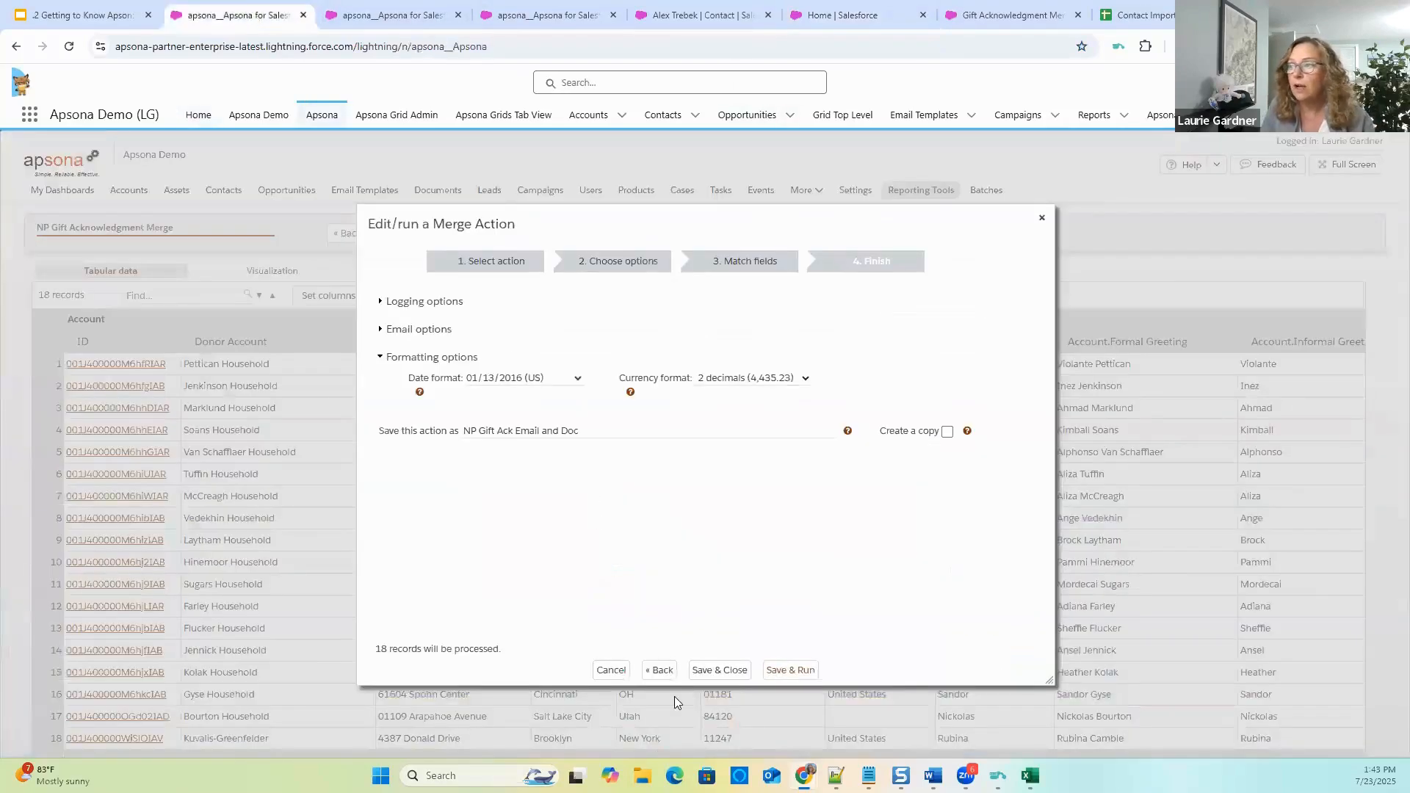
{"action": "left_click", "coordinate": [610, 670]}
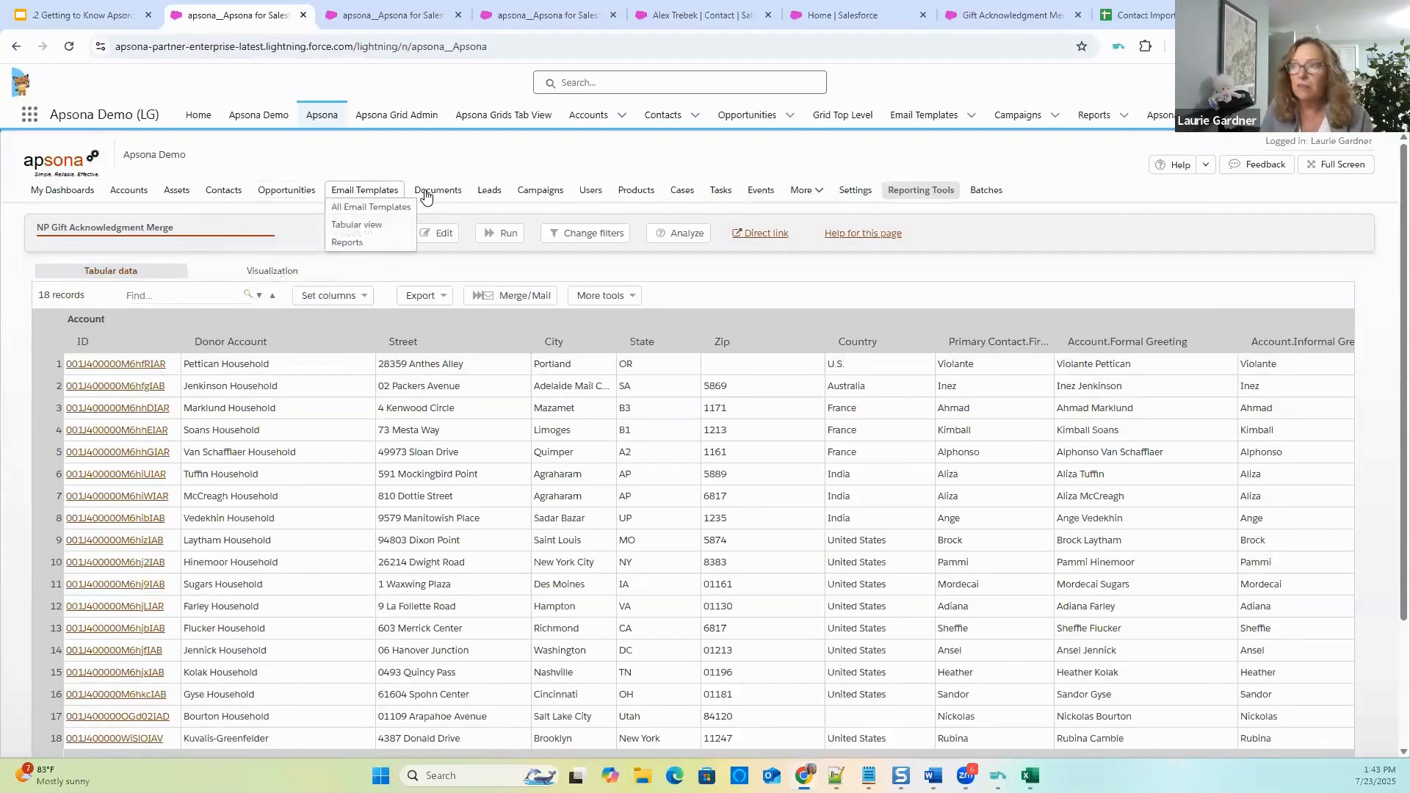
Glance at the gift acknowledgment documents list and return to the home page with the report links.
{"action": "mouse_move", "coordinate": [901, 191]}
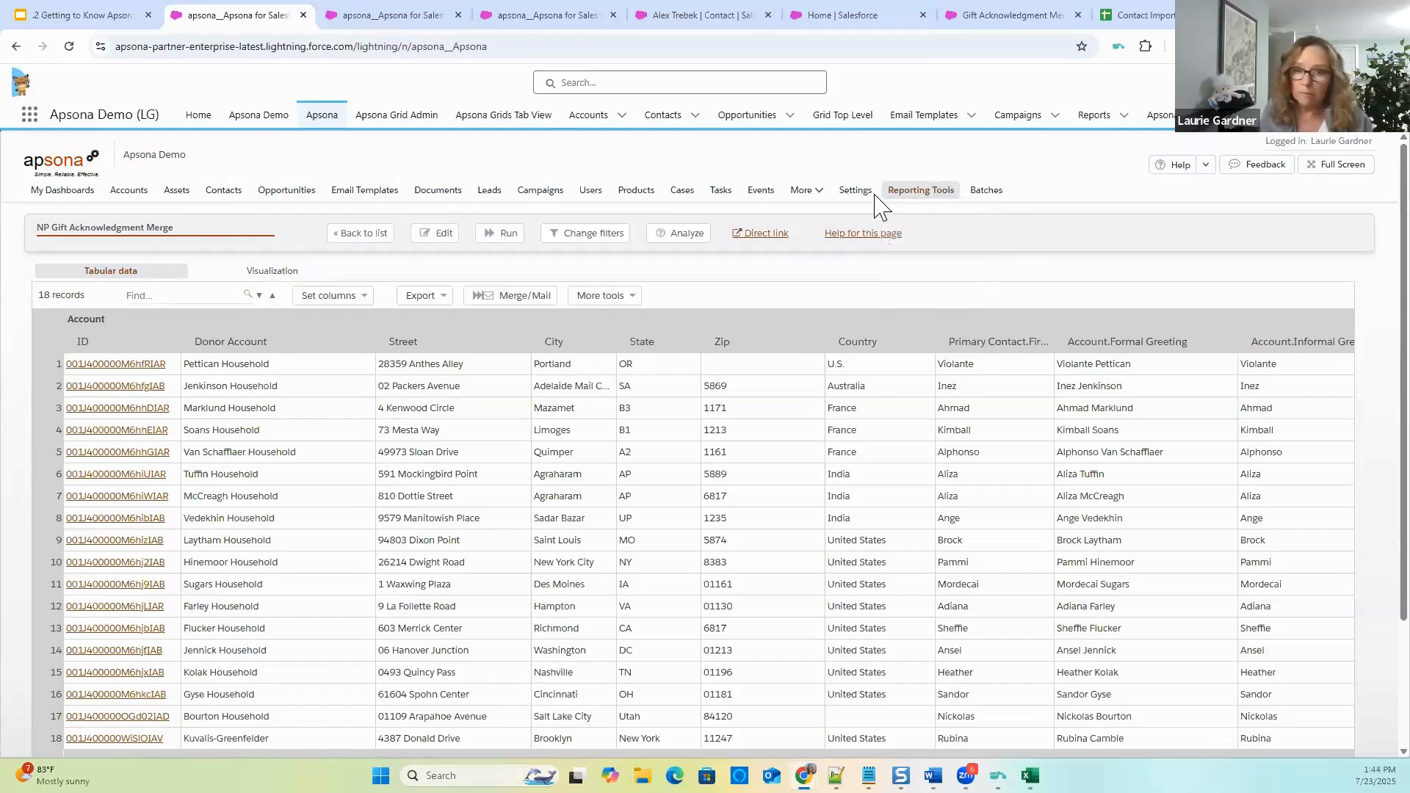
{"action": "mouse_move", "coordinate": [962, 190]}
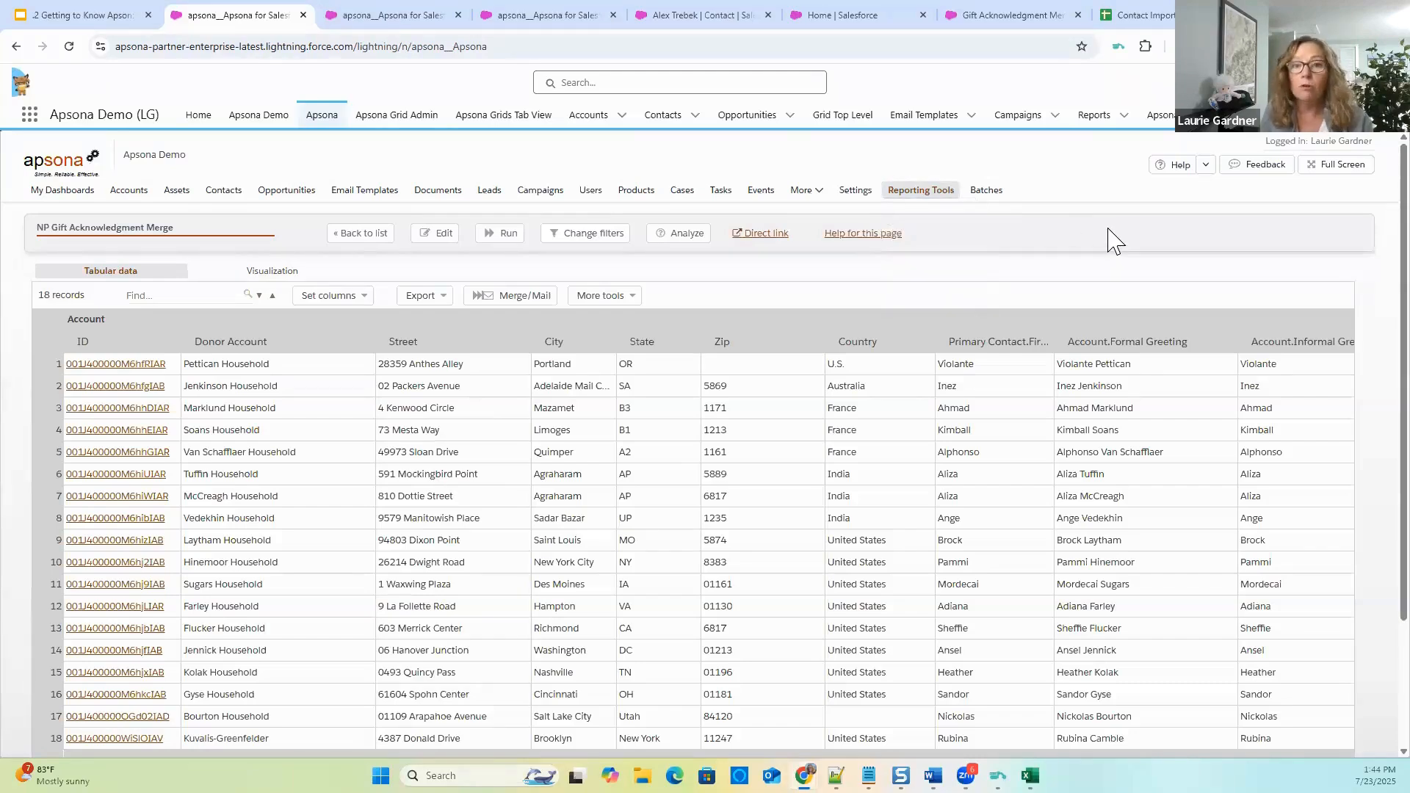
{"action": "left_click", "coordinate": [396, 16]}
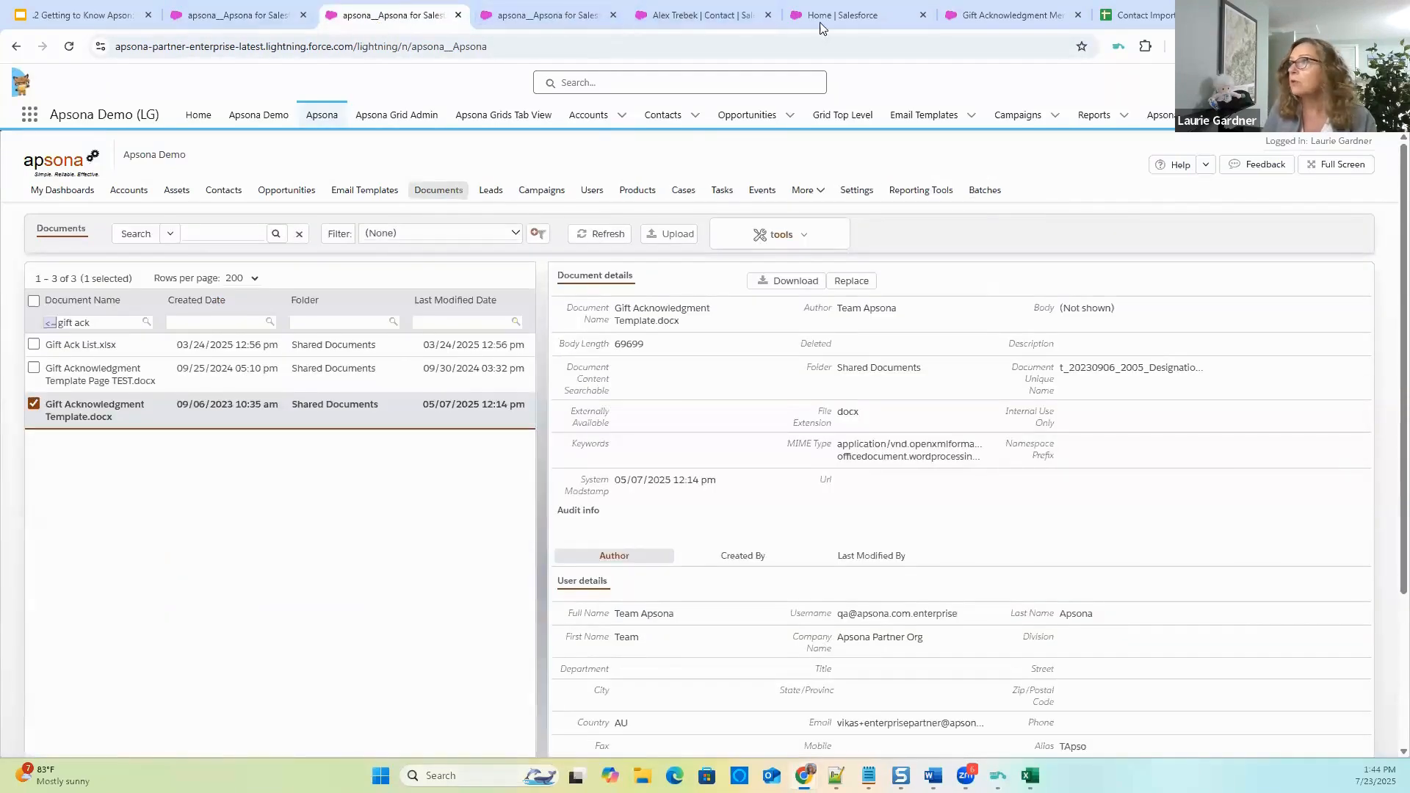
{"action": "left_click", "coordinate": [845, 15]}
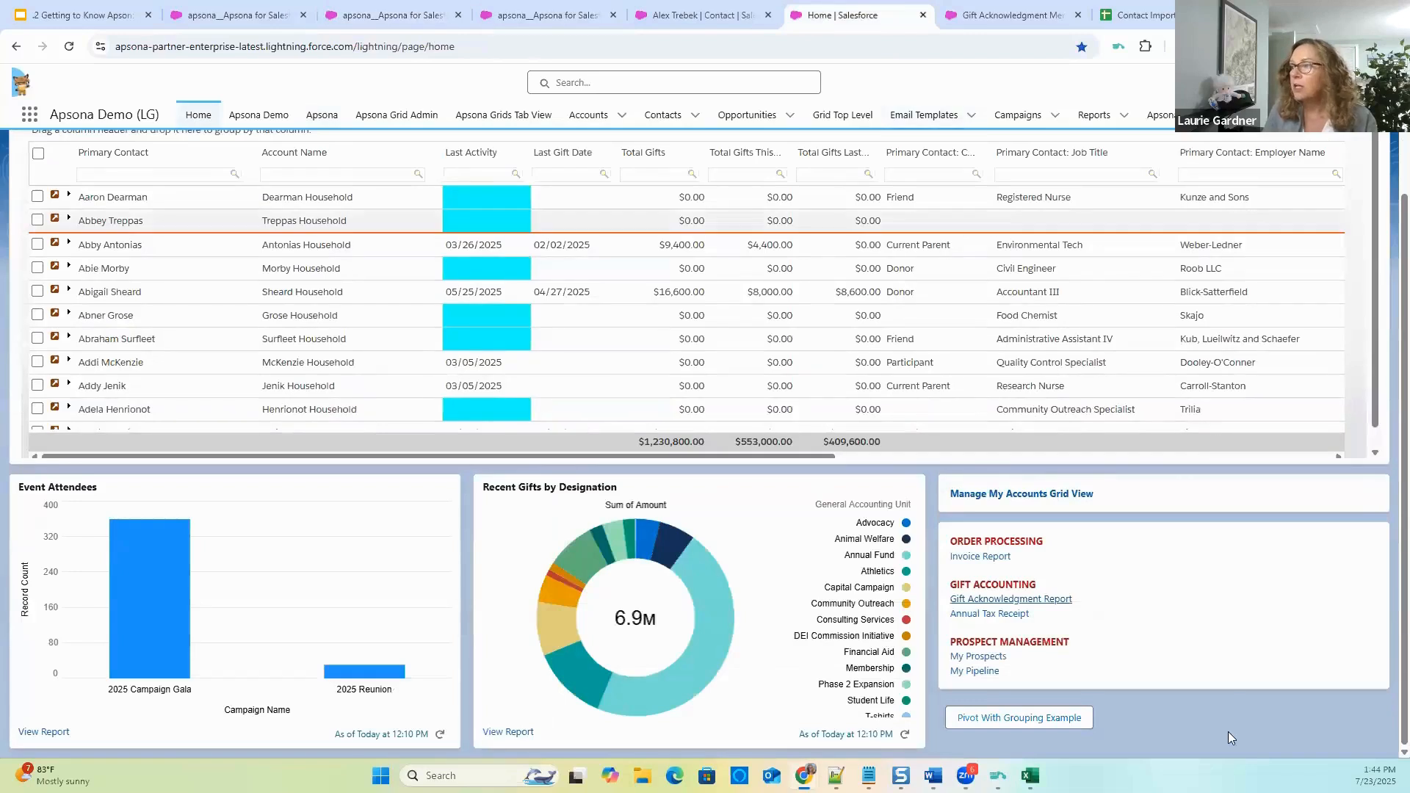